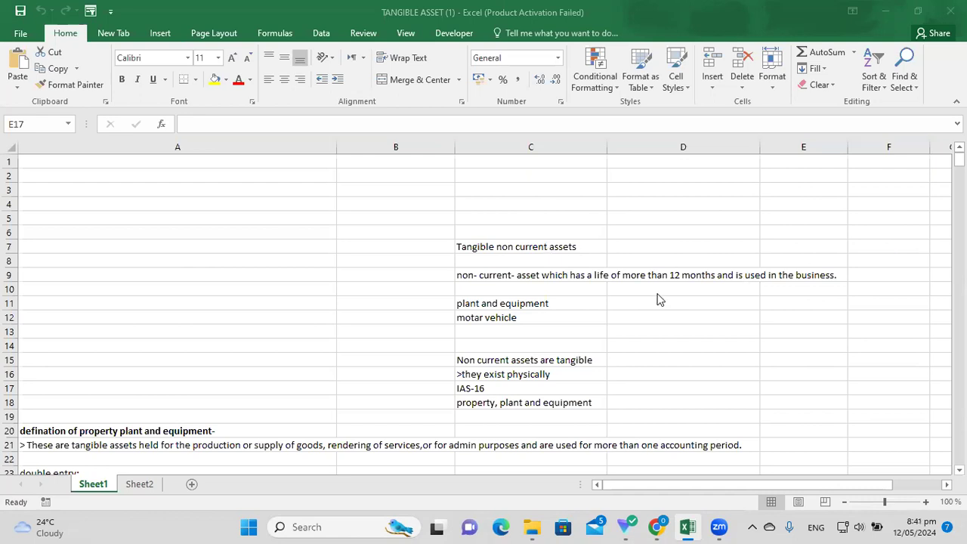
Fill the Tangible non current assets heading in C7 with yellow.
left_click(550, 258)
left_click(523, 243)
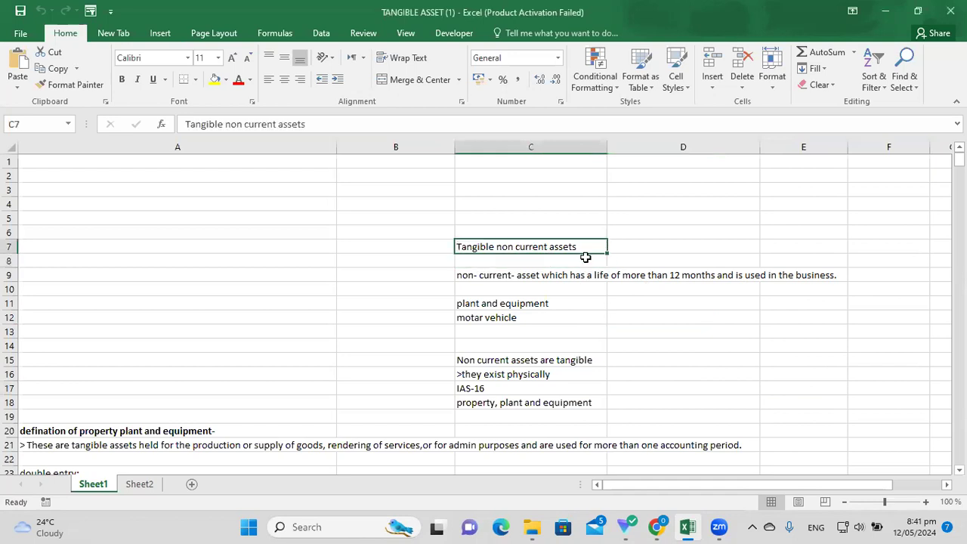
left_click(214, 80)
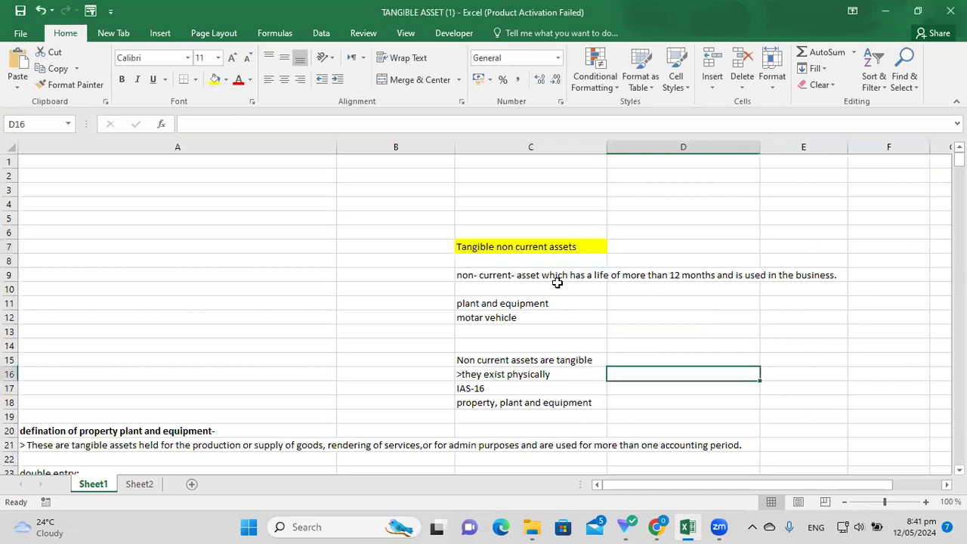
Review the non-current asset definition and the plant and equipment and motar vehicle examples.
left_click(547, 274)
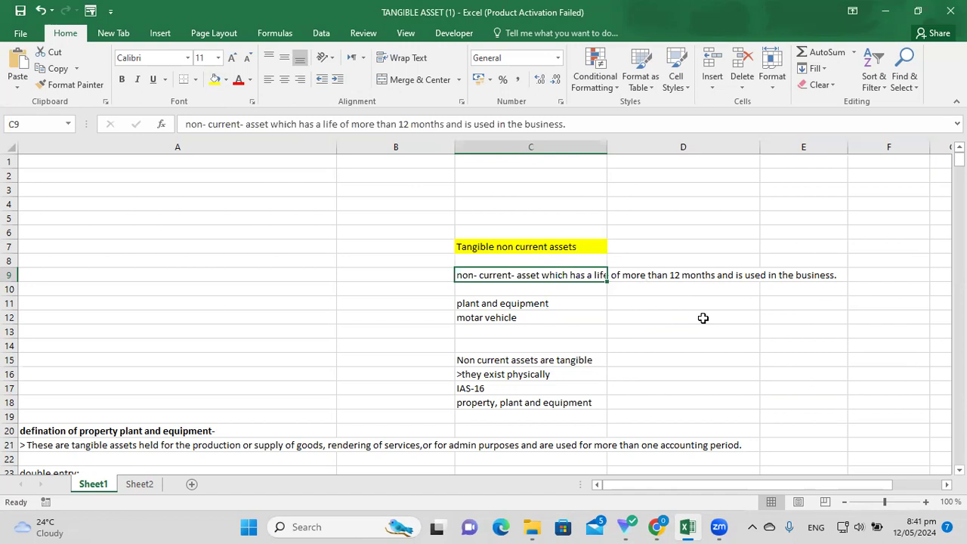
left_click(583, 310)
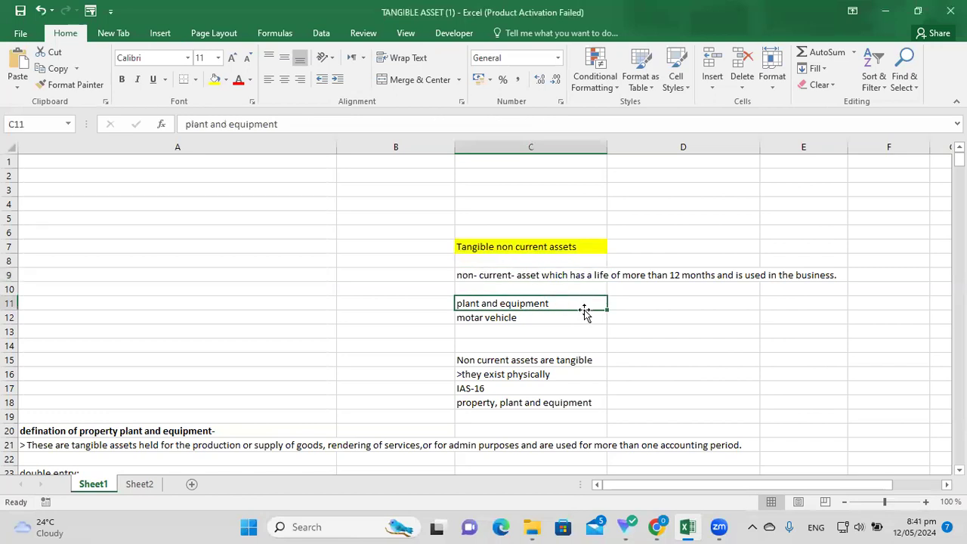
left_click(557, 317)
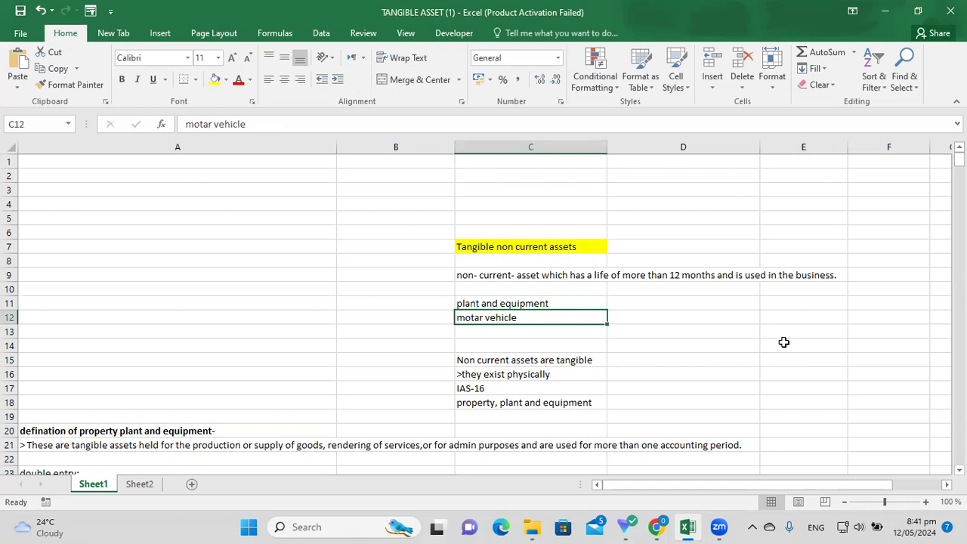
left_click(794, 331)
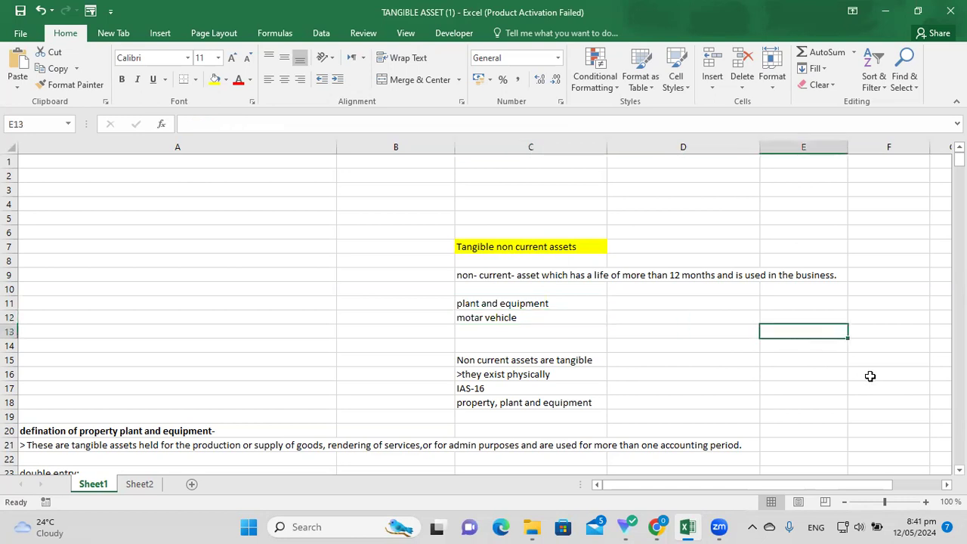
left_click(524, 316)
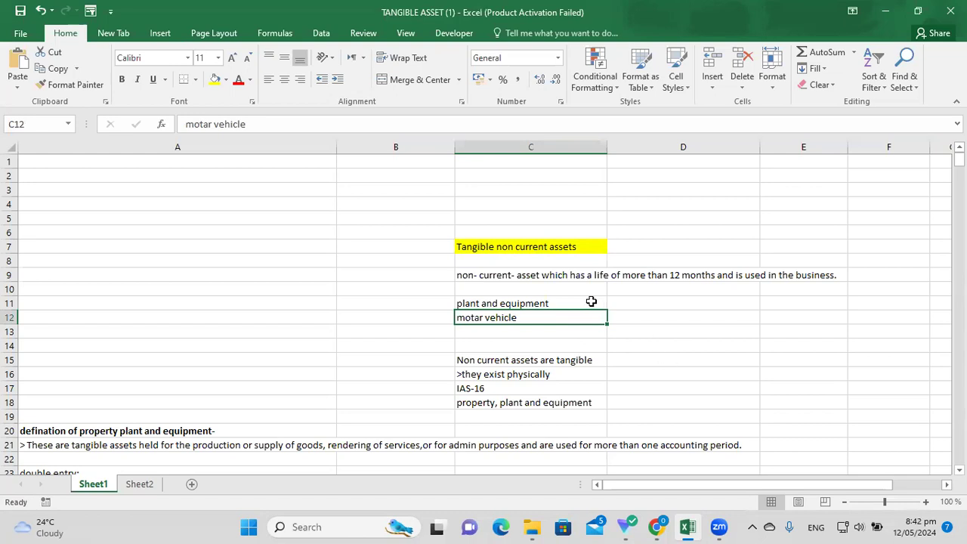
left_click(532, 329)
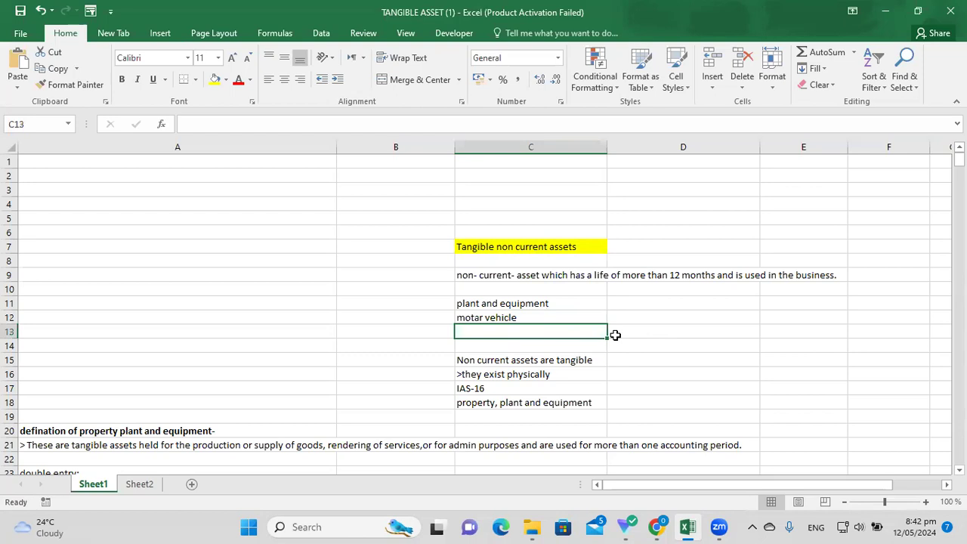
left_click(571, 306)
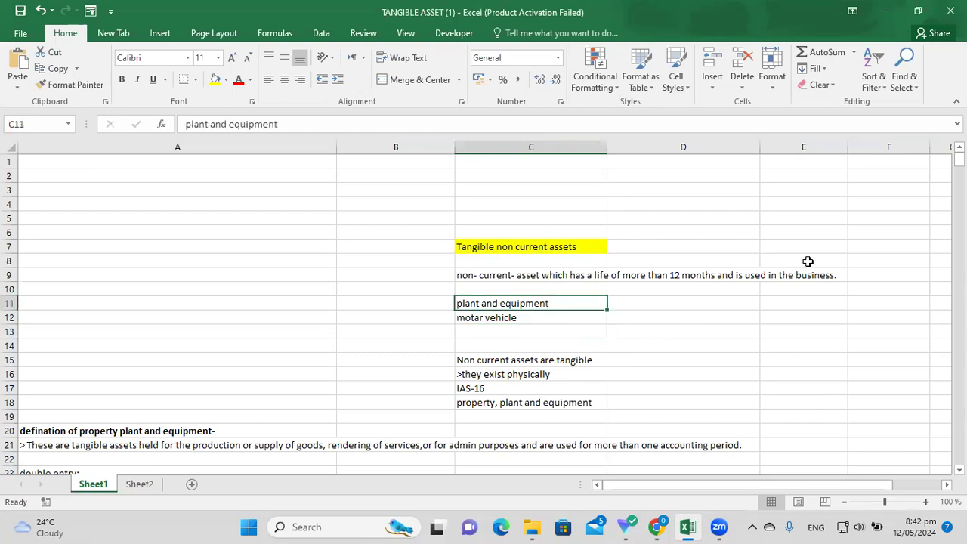
left_click_drag(959, 160, 958, 164)
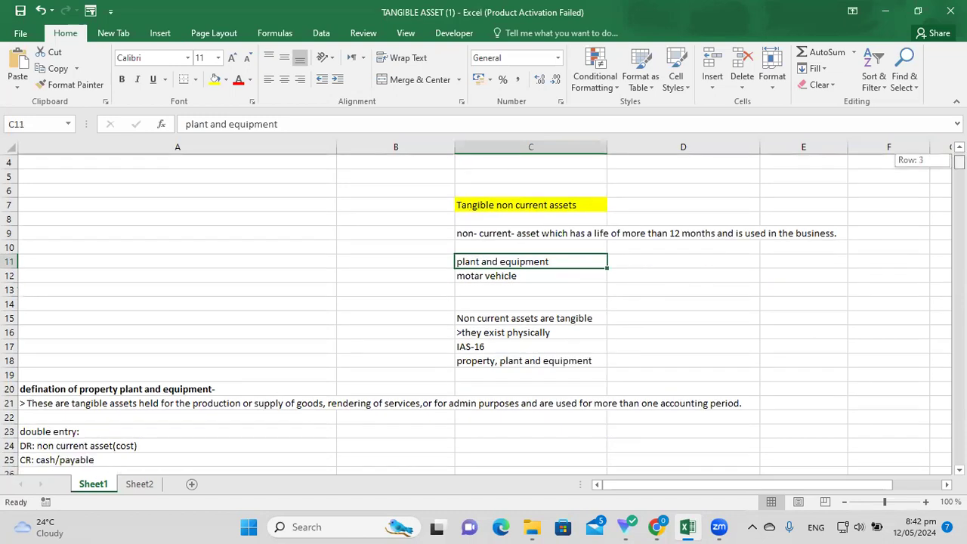
left_click(559, 305)
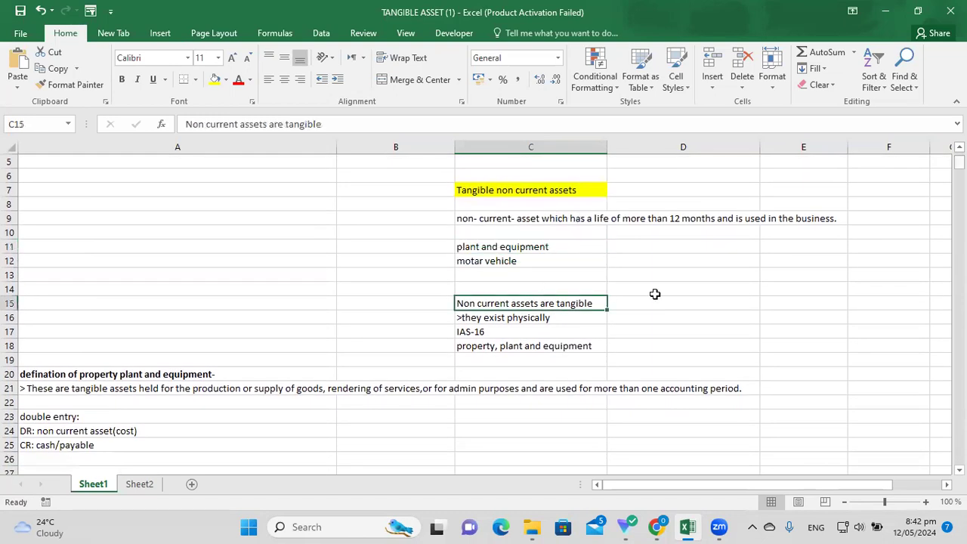
left_click(675, 296)
left_click(589, 302)
left_click(597, 317)
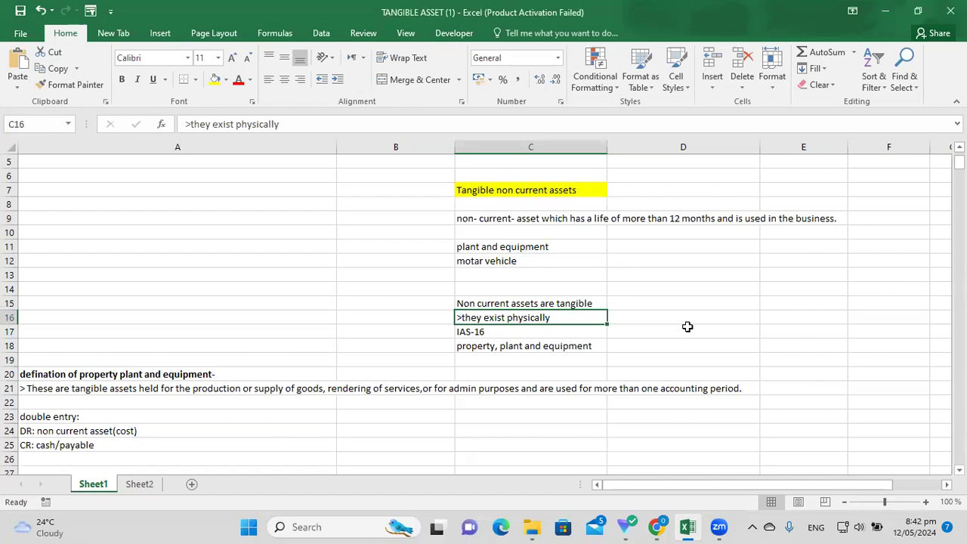
left_click(688, 328)
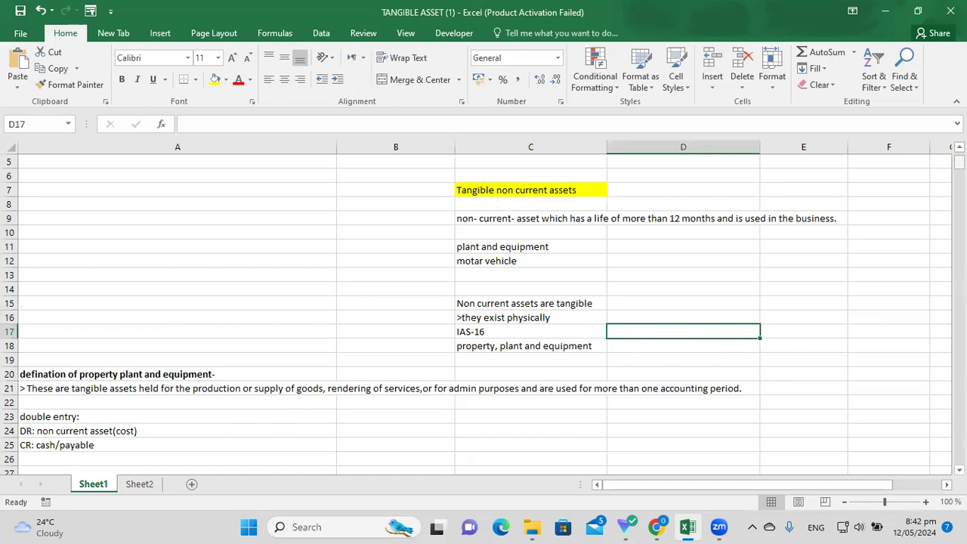
scroll(391, 347, "down", 2)
left_click(174, 389)
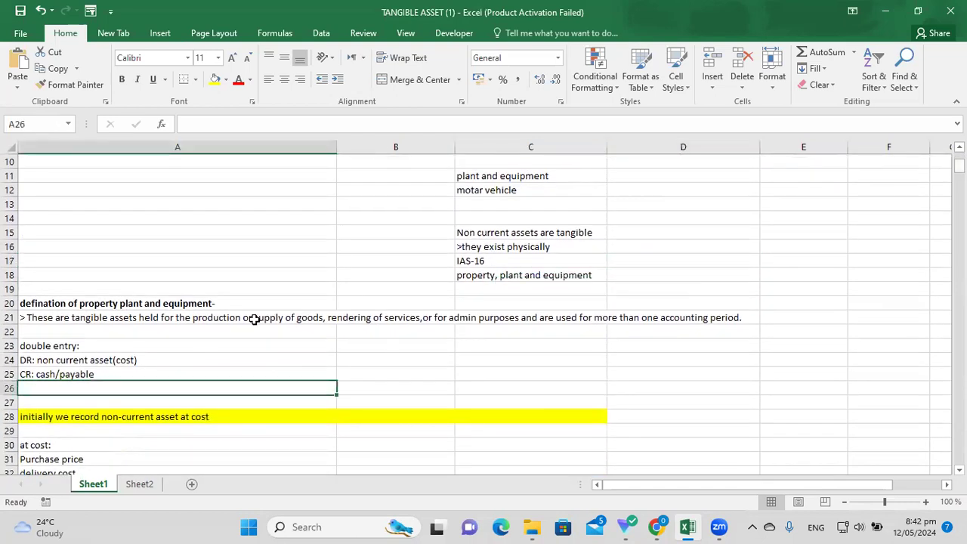
left_click(132, 317)
left_click(220, 299)
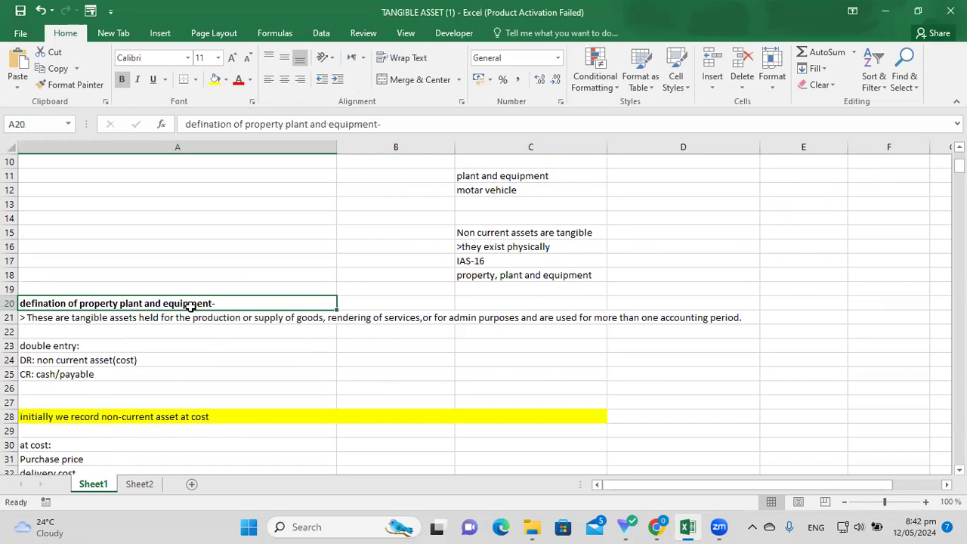
left_click(161, 317)
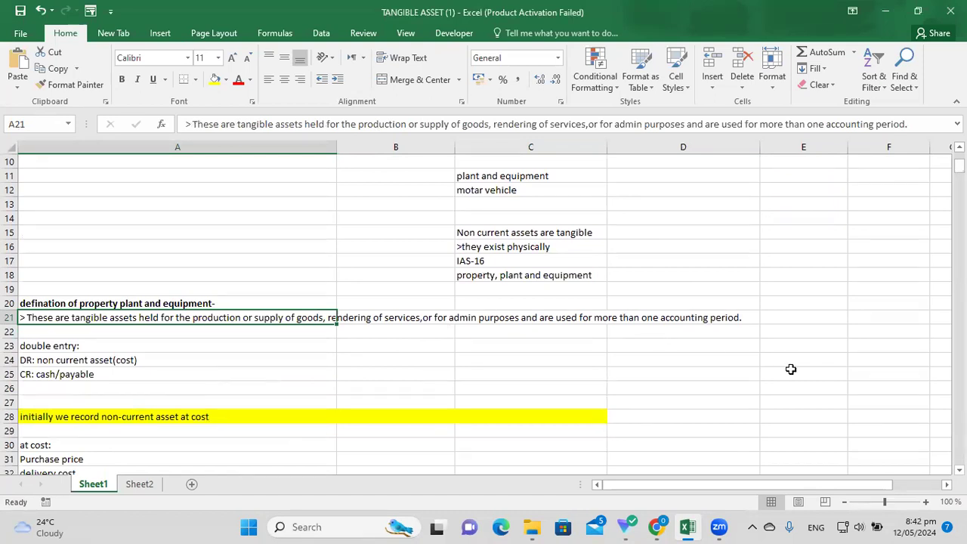
left_click(790, 372)
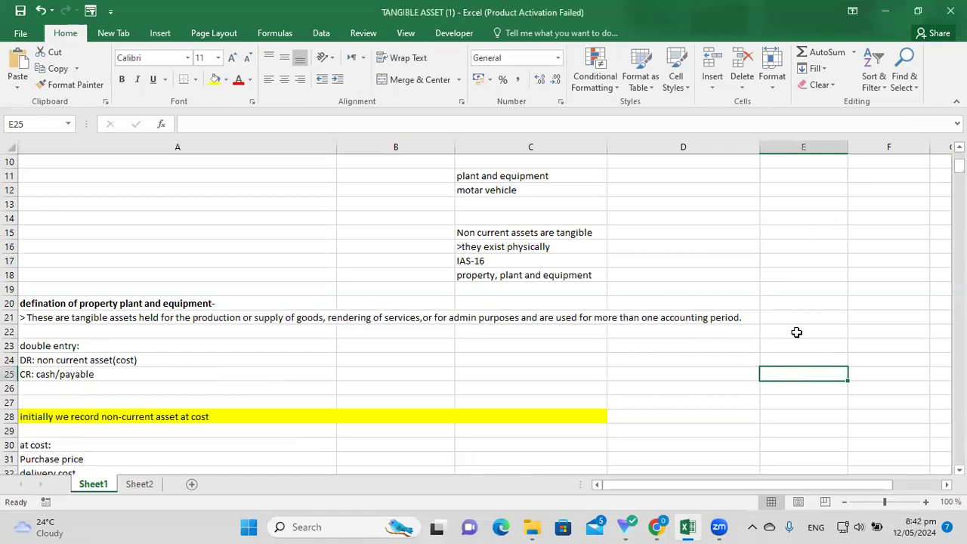
left_click(654, 356)
left_click(719, 321)
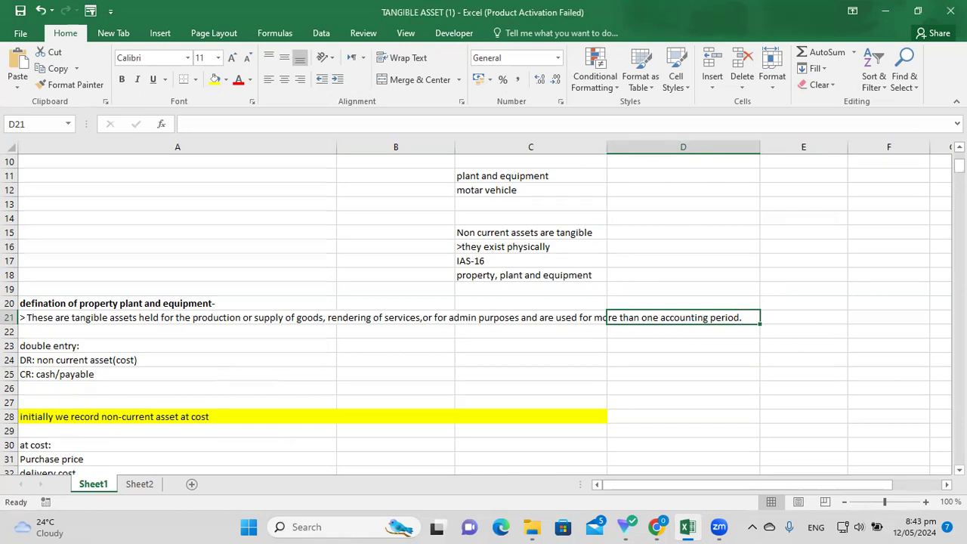
left_click(287, 388)
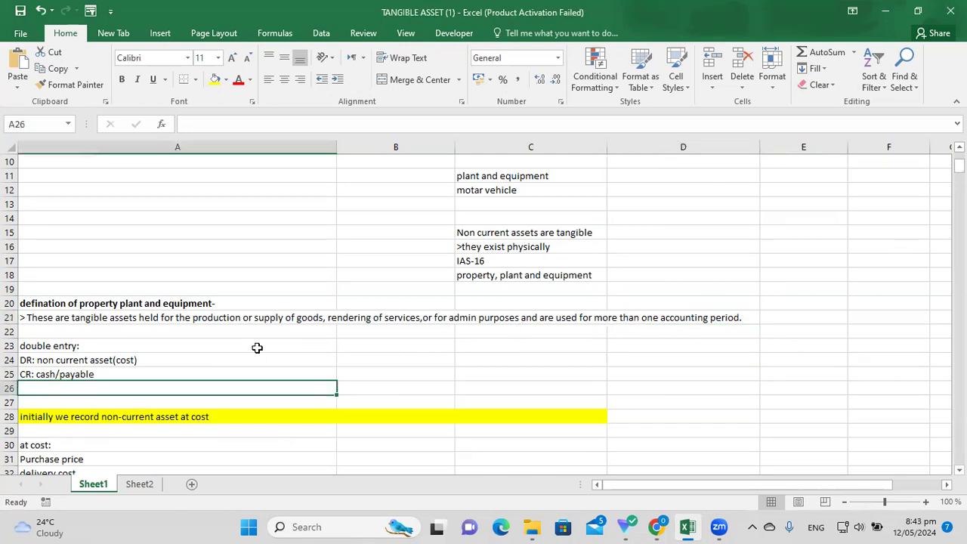
left_click(232, 347)
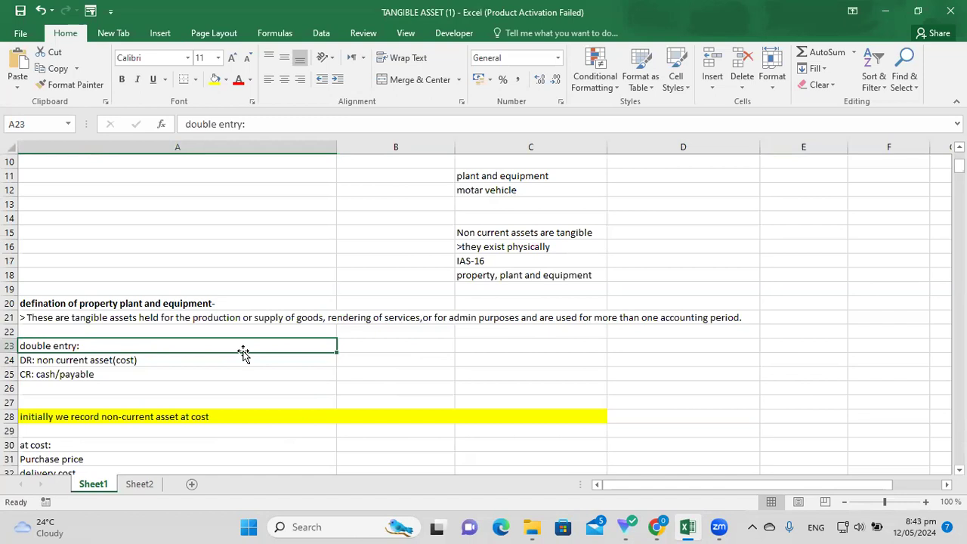
left_click(240, 357)
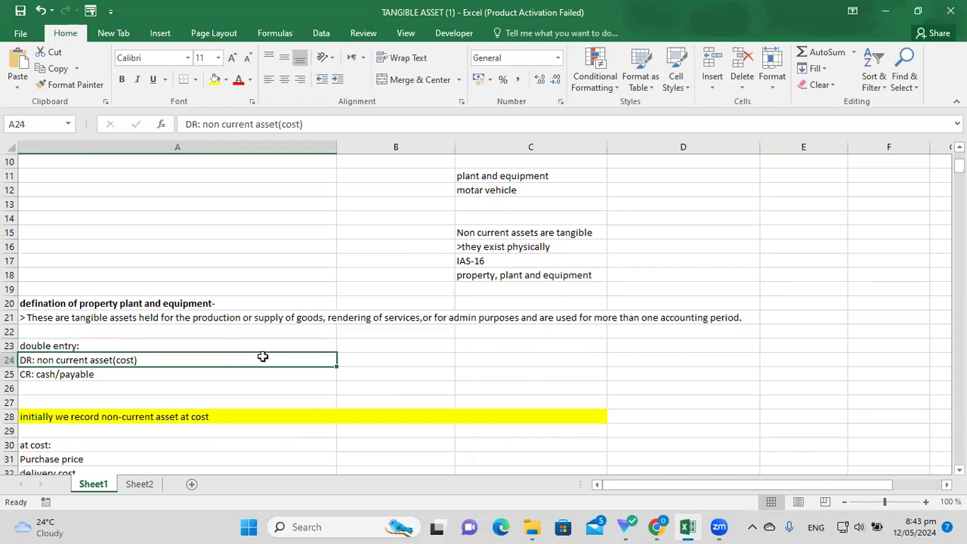
left_click(215, 370)
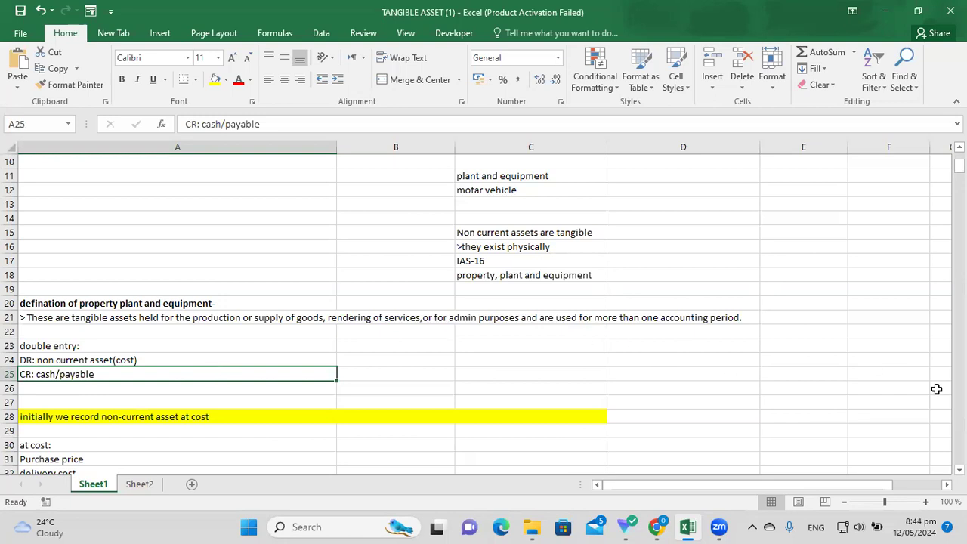
left_click(959, 470)
scroll(476, 314, "down", 2)
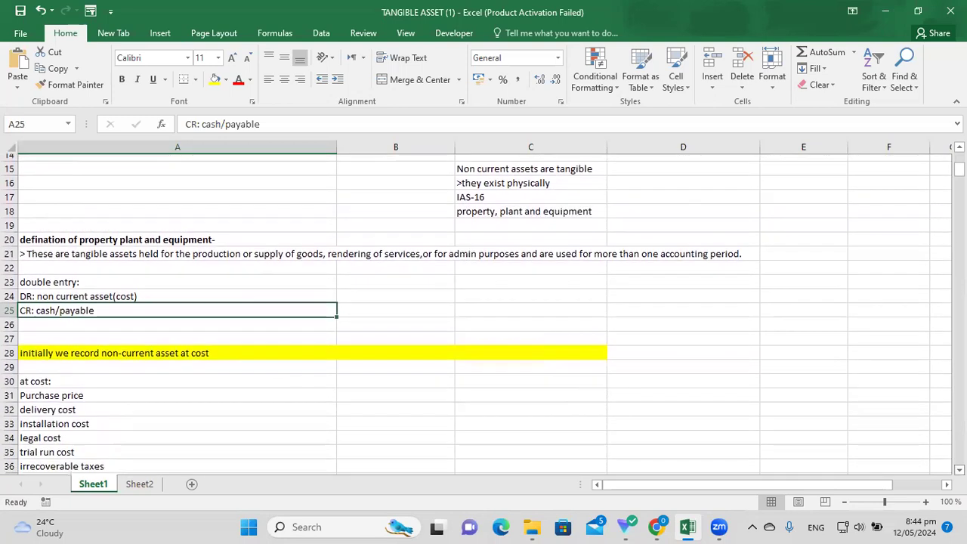
scroll(846, 418, "down", 1)
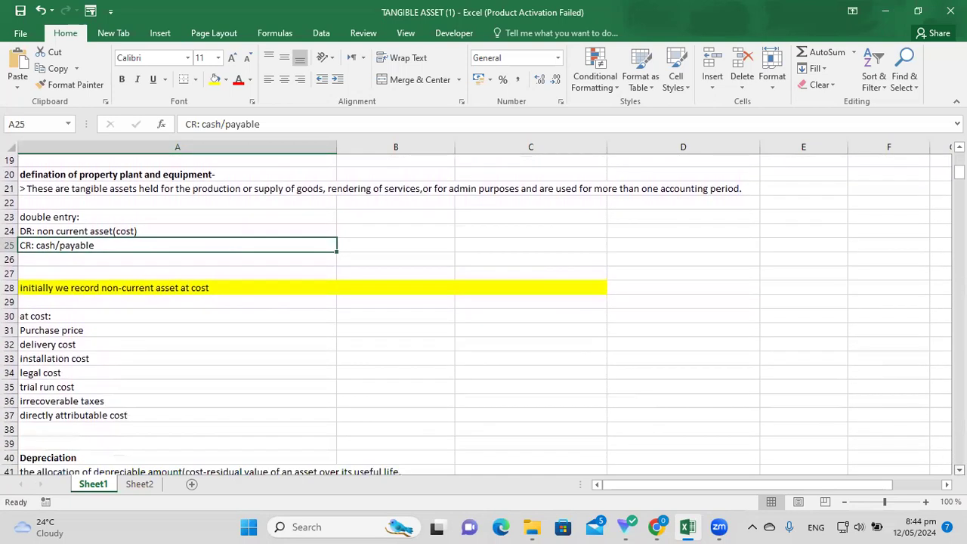
key("Down")
key("Down")
key("Down")
key("Down")
key("Down")
key("Down")
key("Down")
key("Down")
key("Down")
key("Down")
key("Right")
key("Right")
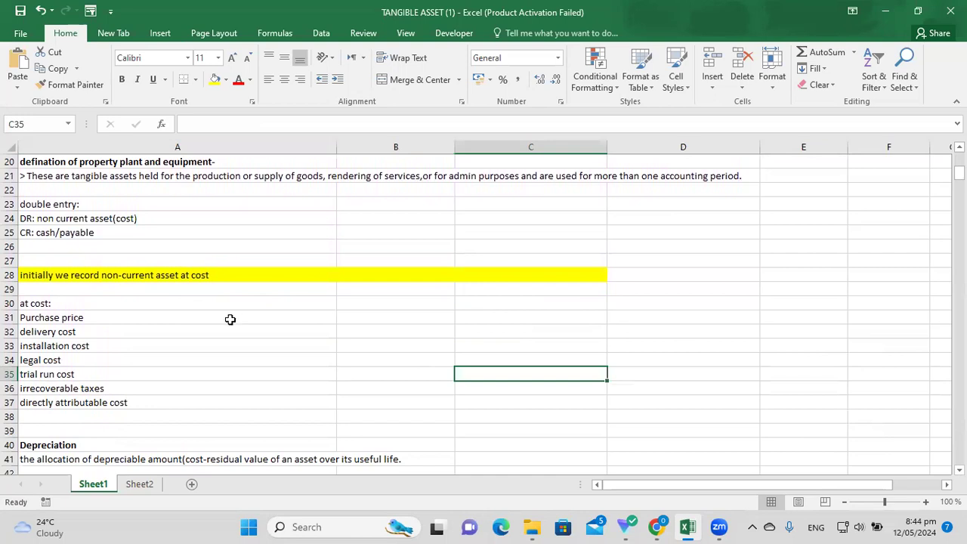
left_click(155, 277)
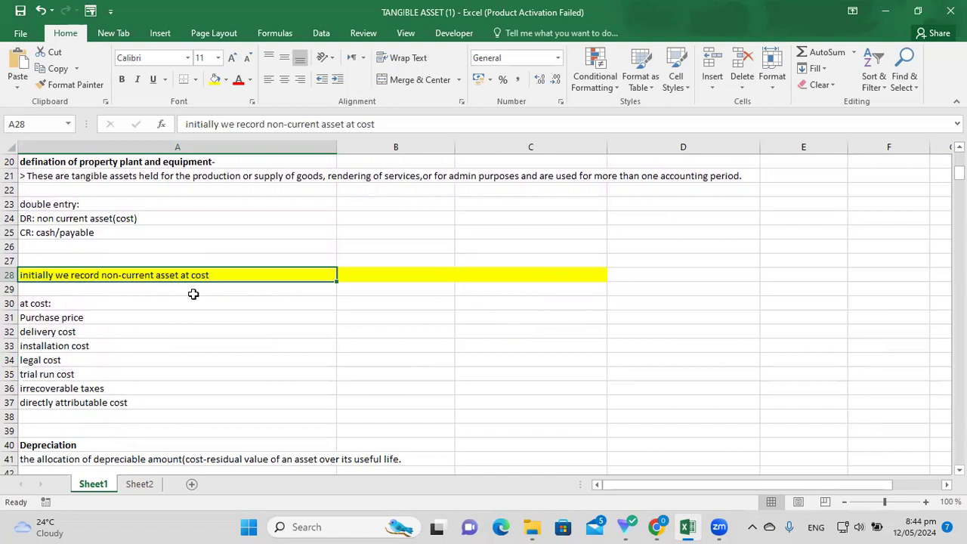
left_click(151, 306)
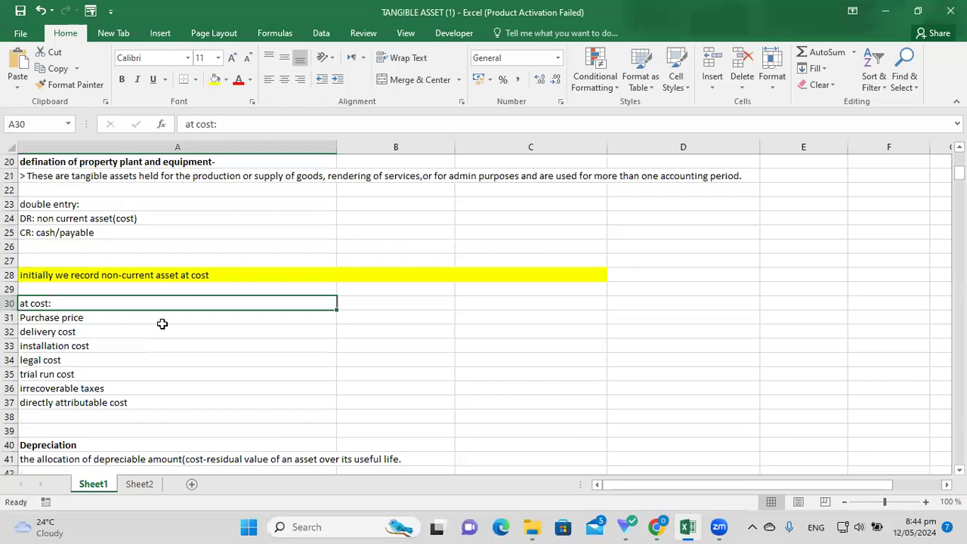
left_click(158, 322)
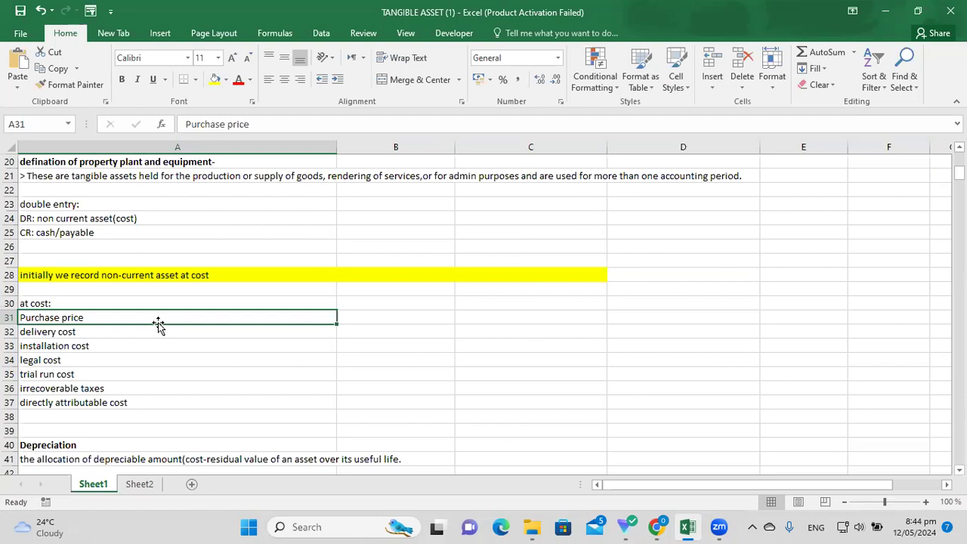
left_click(228, 358)
left_click(162, 318)
left_click(163, 332)
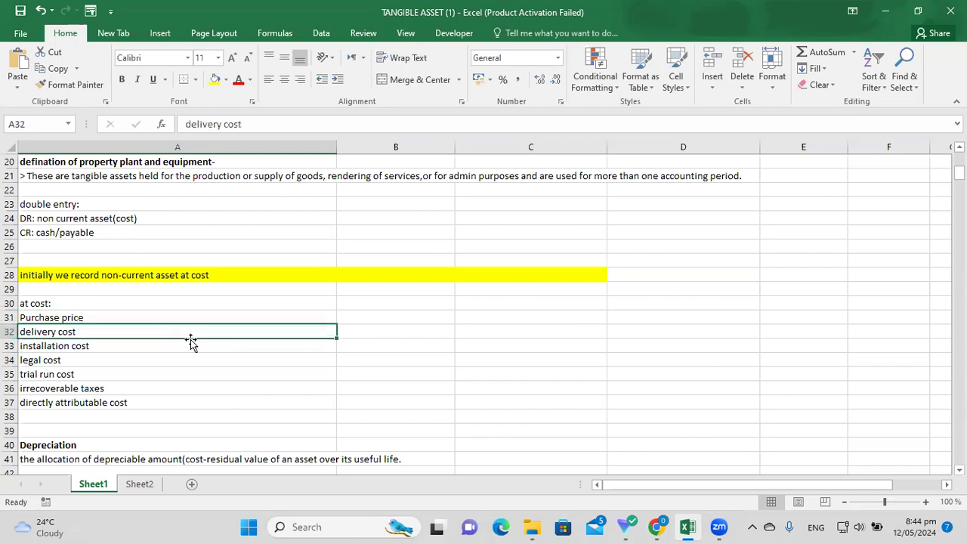
left_click(152, 346)
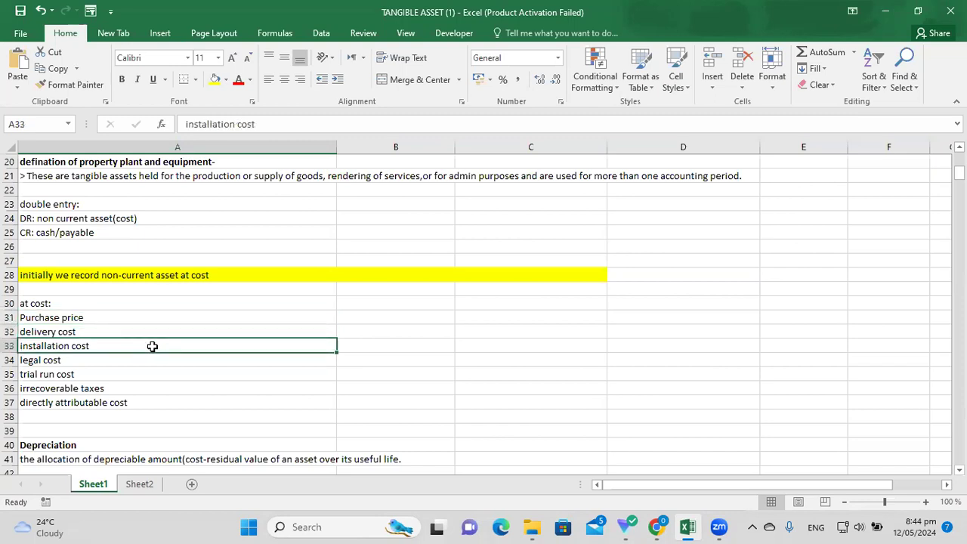
left_click(117, 362)
left_click(107, 375)
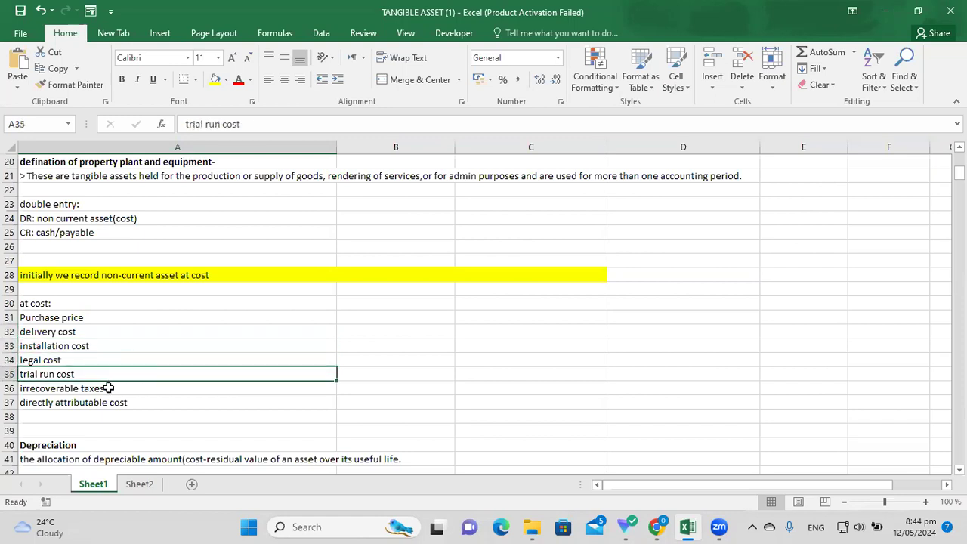
left_click(124, 389)
key("Down")
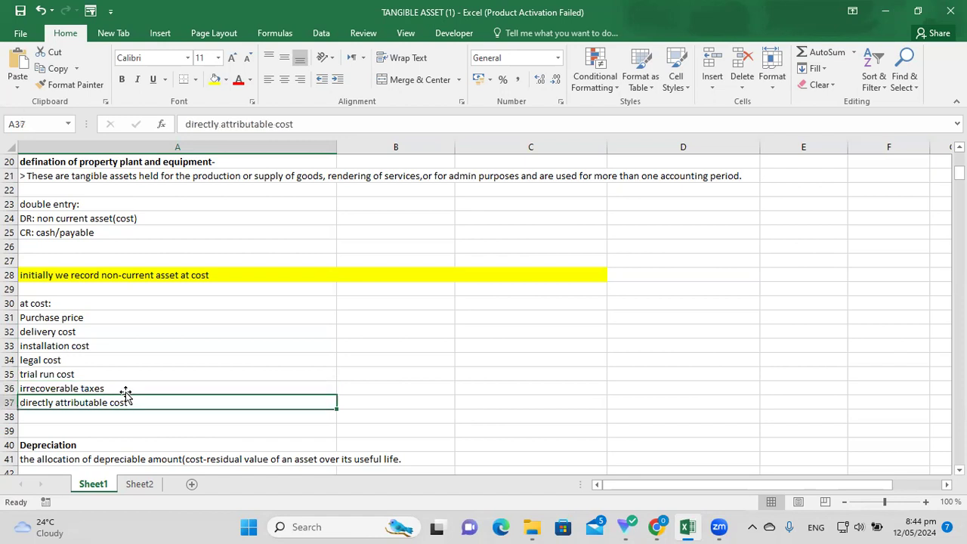
left_click_drag(156, 358, 160, 400)
left_click(346, 387)
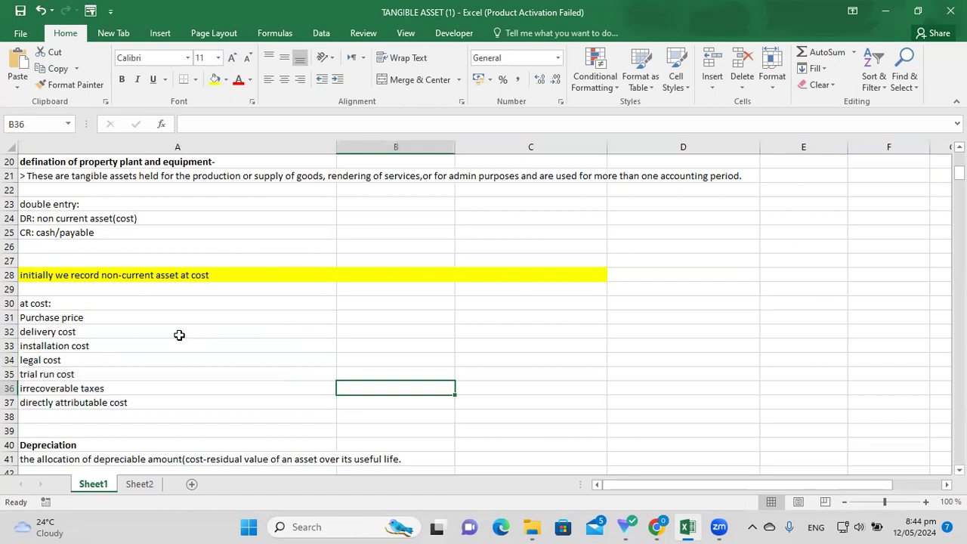
left_click(112, 307)
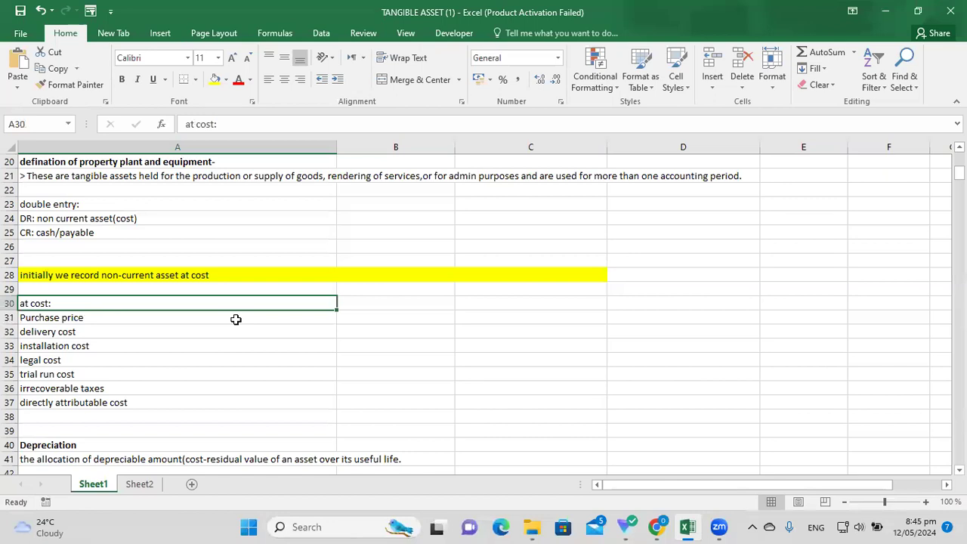
Shade the seven cost items in A31:A37, Purchase price to directly attributable cost, light orange.
left_click_drag(203, 319, 245, 366)
left_click(225, 80)
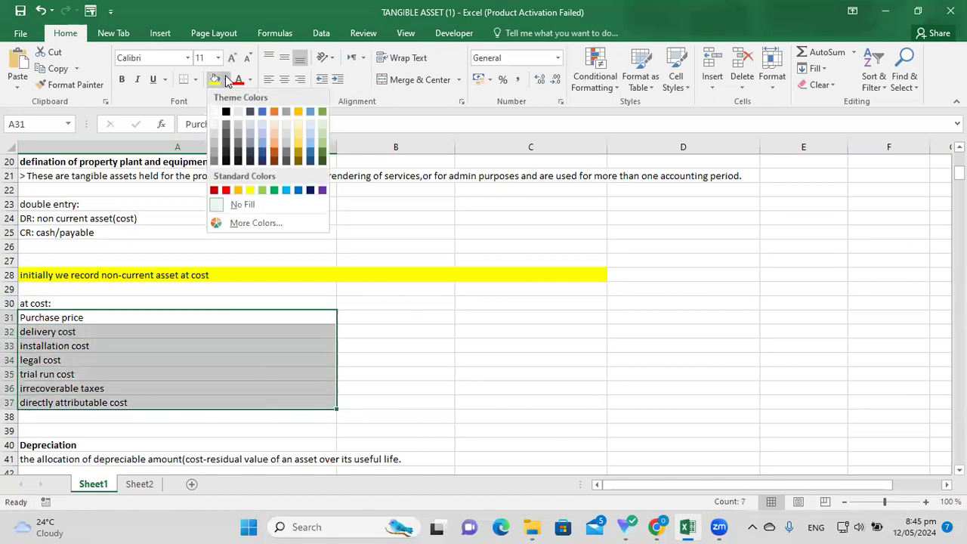
left_click(274, 132)
left_click(496, 355)
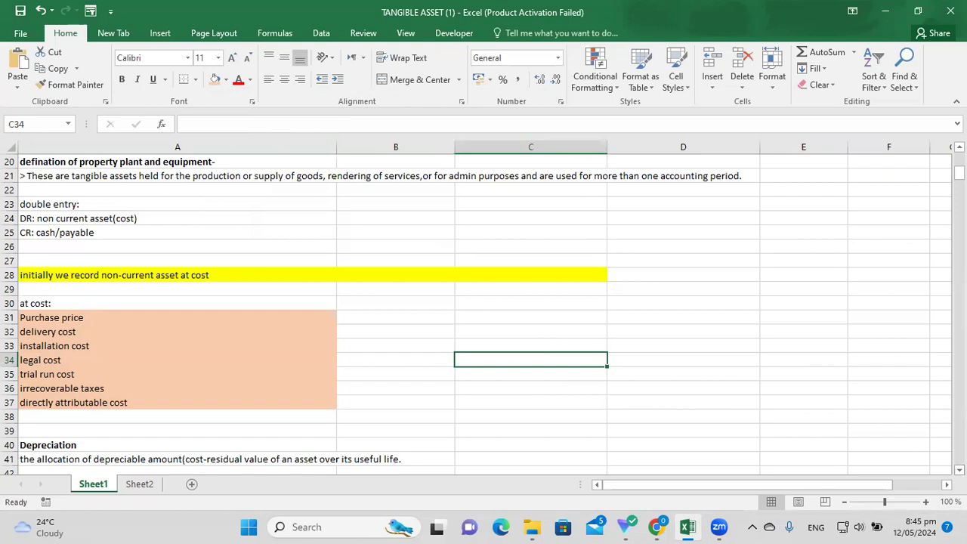
scroll(483, 314, "down", 3)
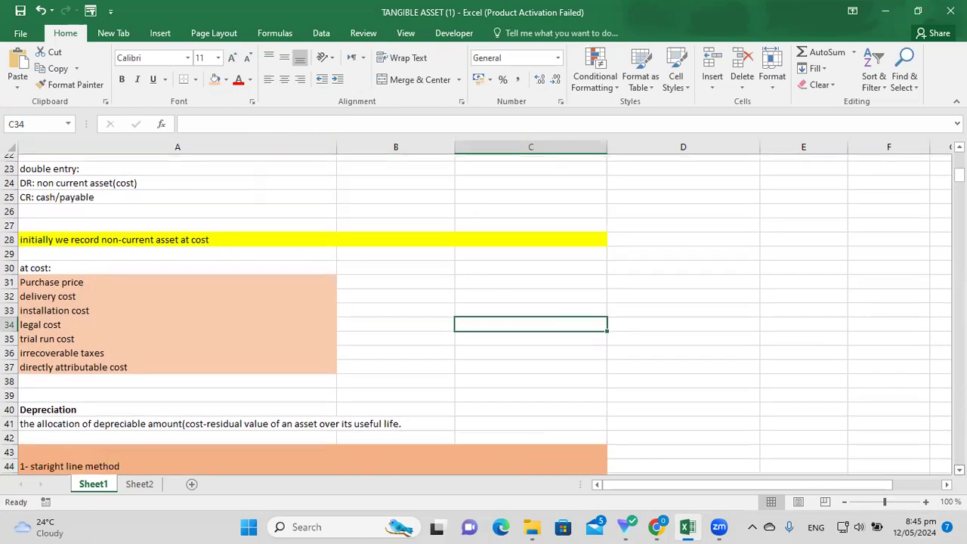
scroll(483, 314, "down", 2)
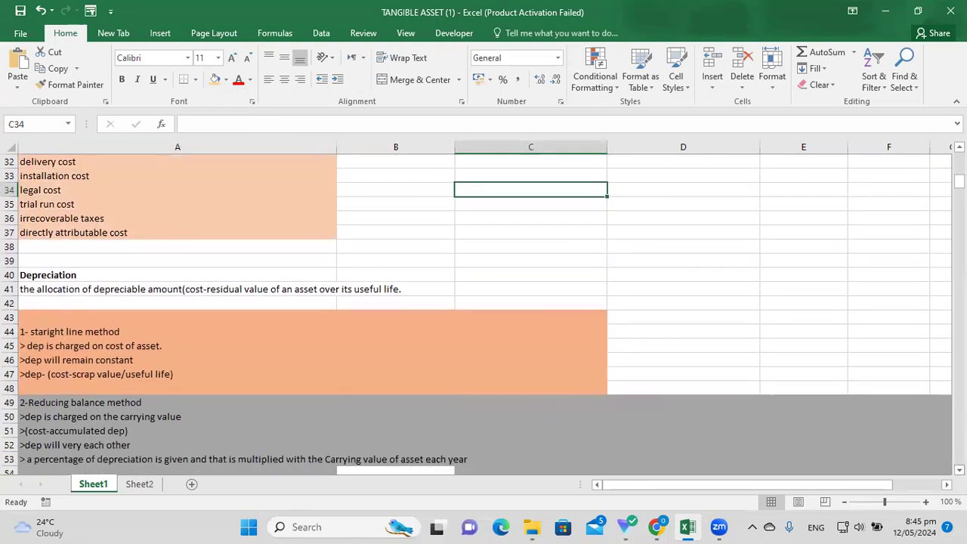
left_click(959, 469)
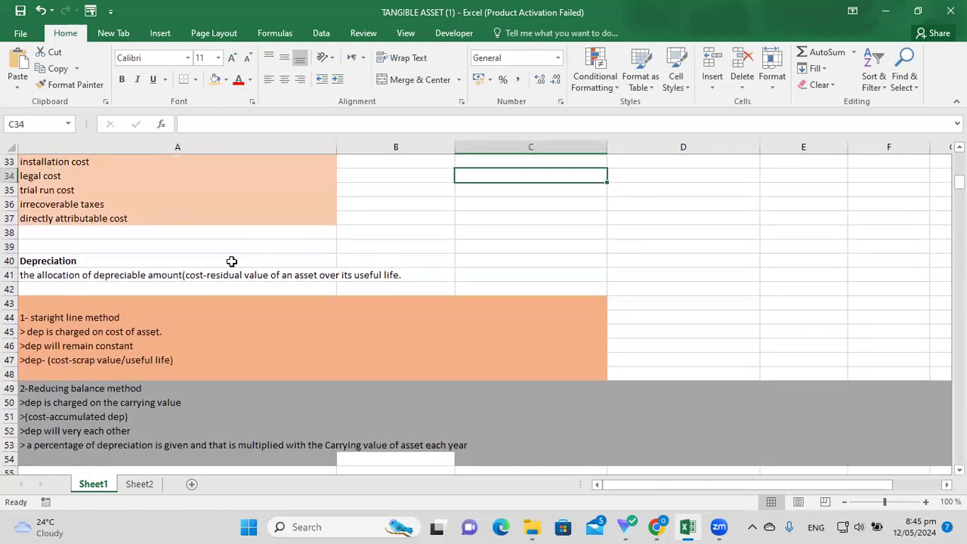
left_click(294, 265)
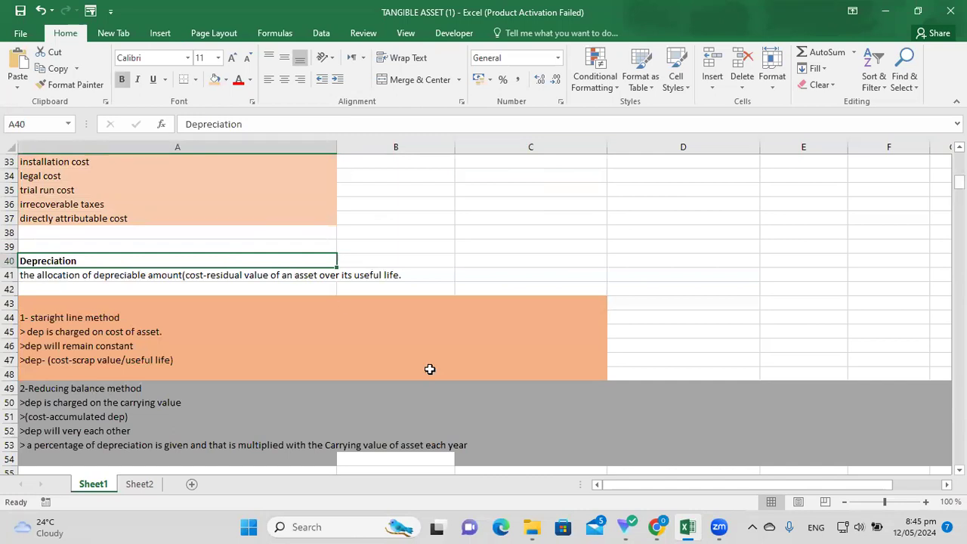
left_click(206, 287)
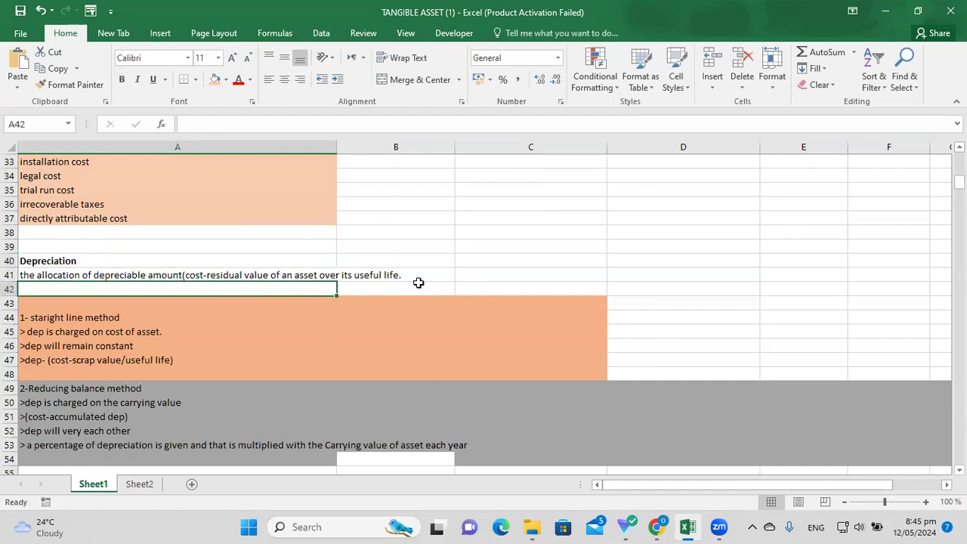
left_click(253, 279)
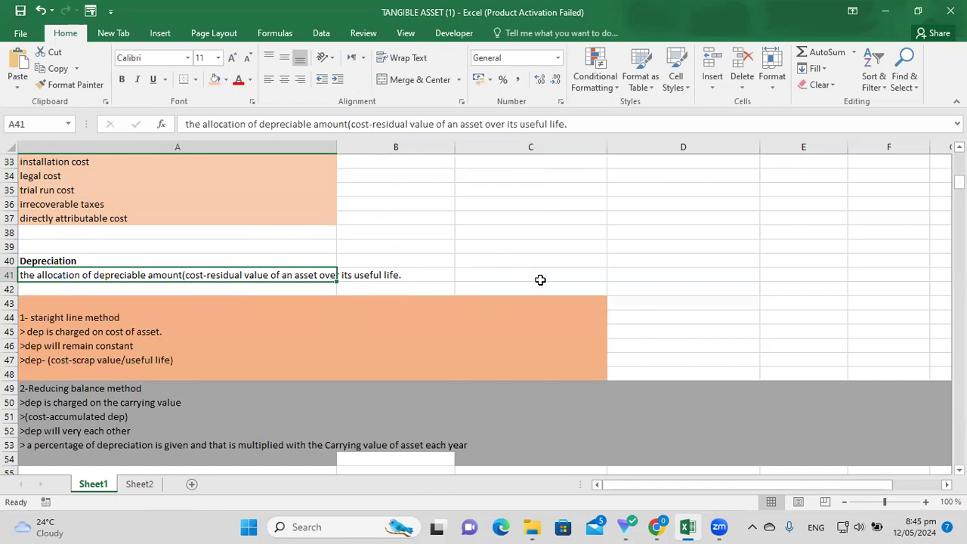
left_click(724, 276)
left_click(723, 258)
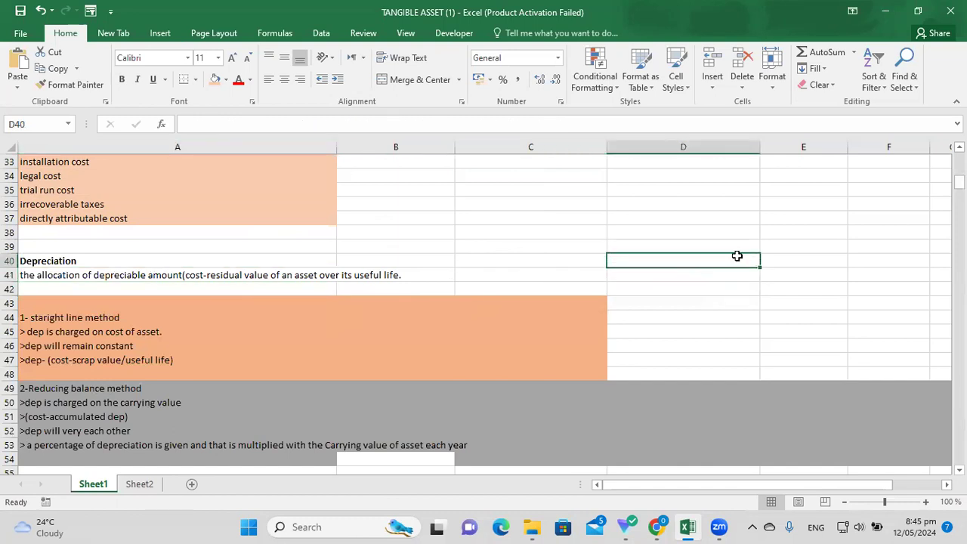
Write the car example in D40:D41: bought in 2020, cost 1000$, used for 4 years.
type("for")
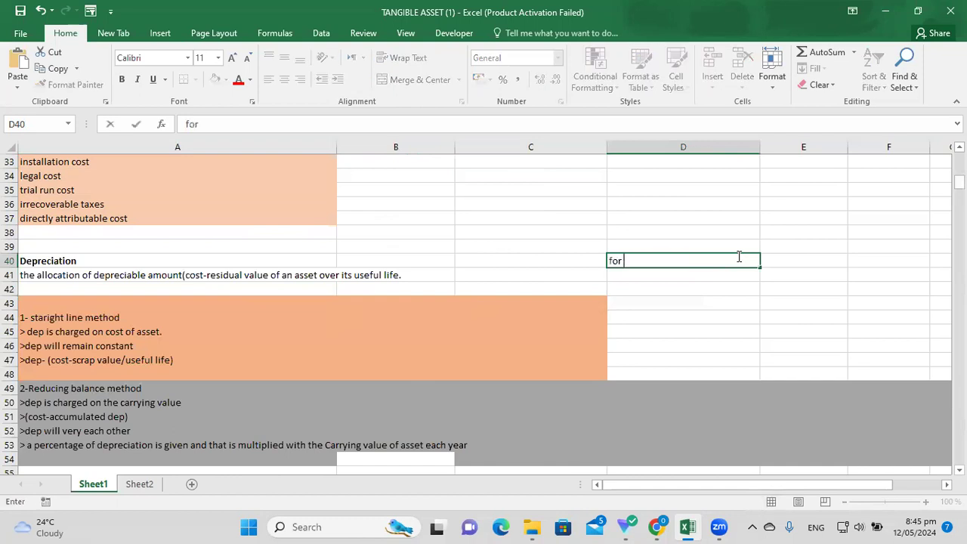
type(" eg- w")
key("BackSpace")
type("you bought a")
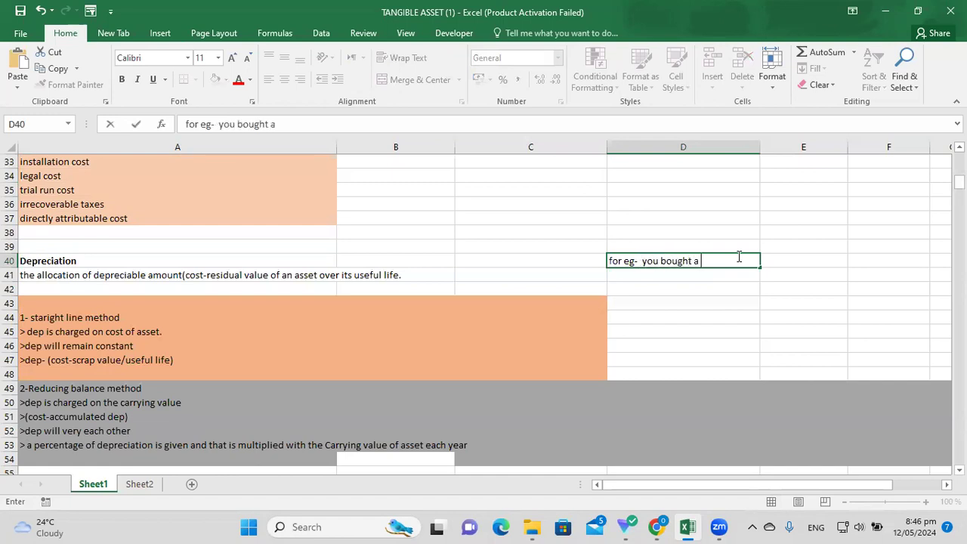
type(" car in 2020")
type("and cost was 1000")
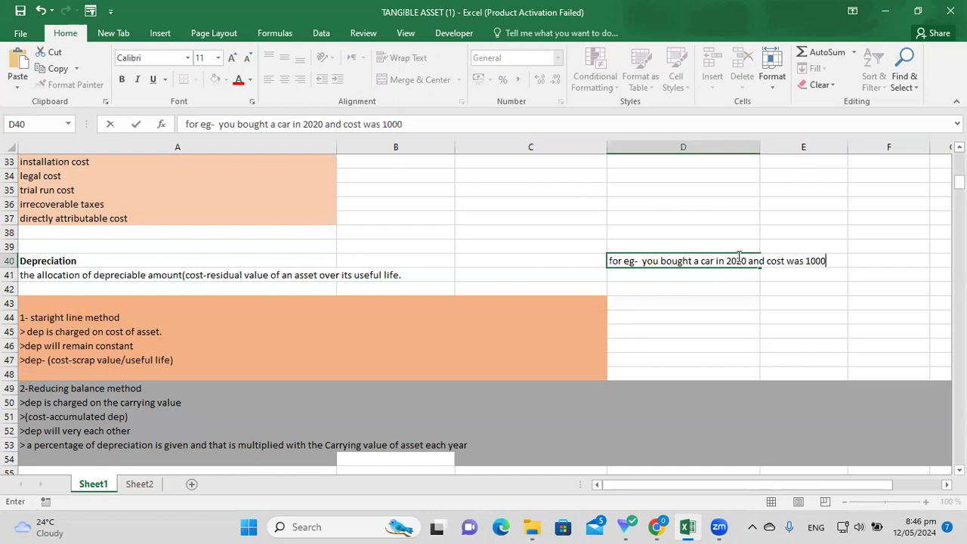
type("$")
key("Return")
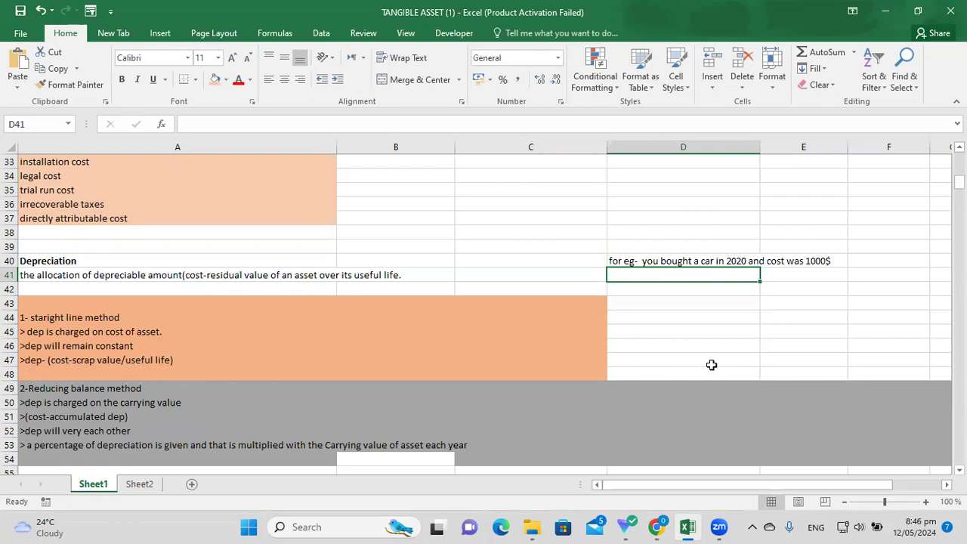
type("you used the car for 4 years")
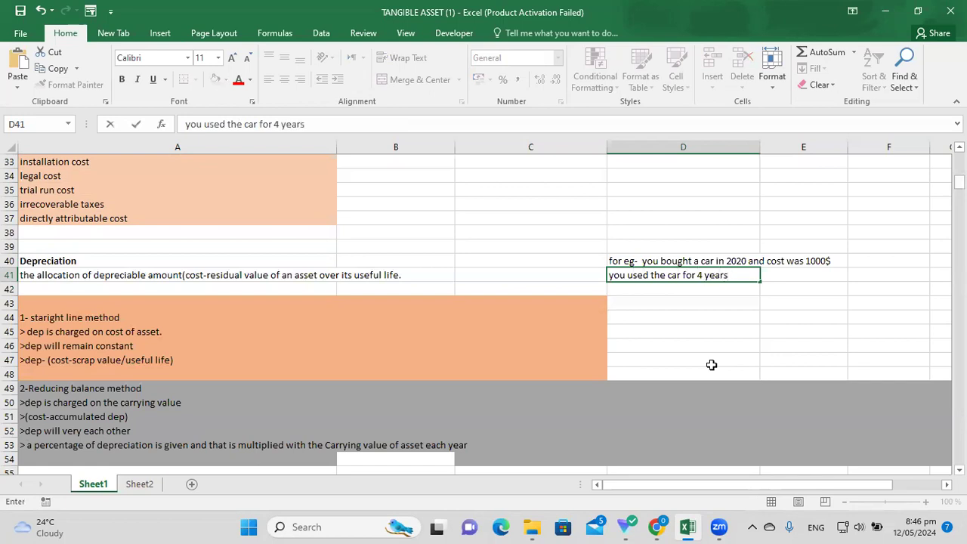
key("Return")
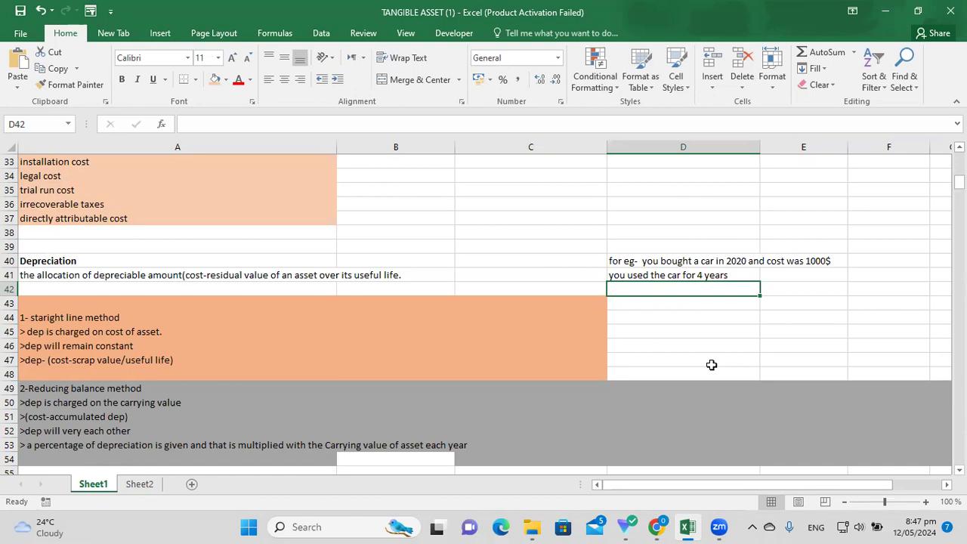
Enter '500$ 600' in D42, then edit it and clear the entry.
type("500$")
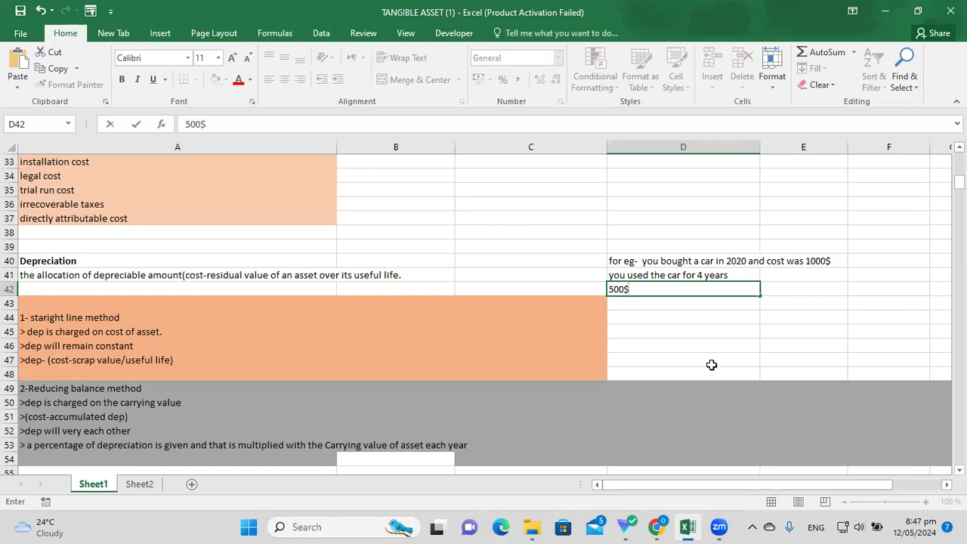
type(" 600")
key("Return")
type("4")
key("BackSpace")
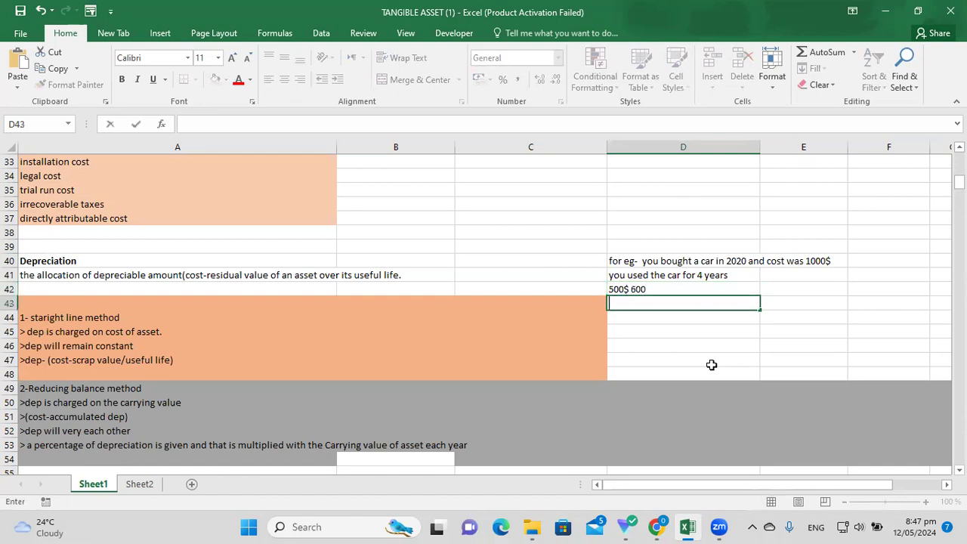
left_click(660, 289)
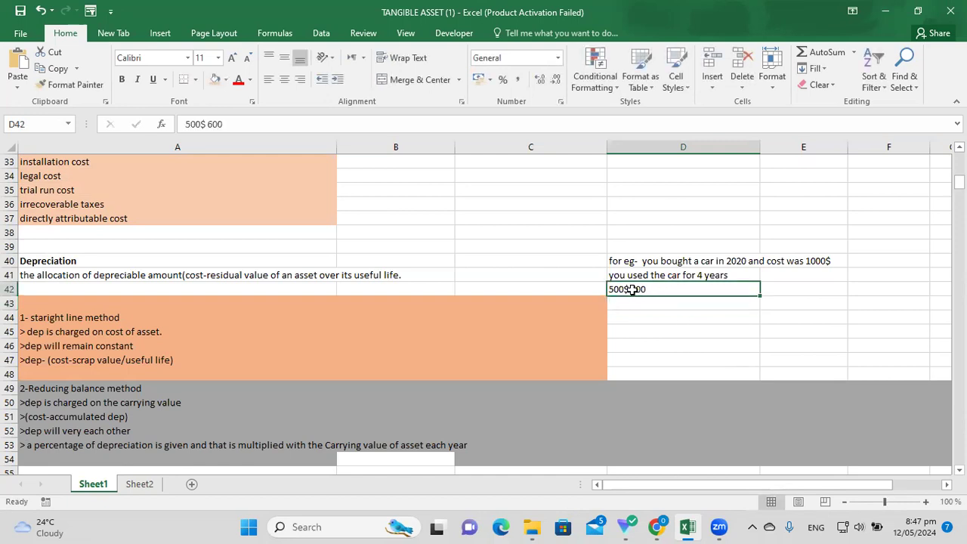
double_click(630, 289)
type("$")
left_click(668, 291)
type("...")
key("BackSpace")
key("BackSpace")
key("BackSpace")
key("BackSpace")
key("BackSpace")
key("BackSpace")
key("BackSpace")
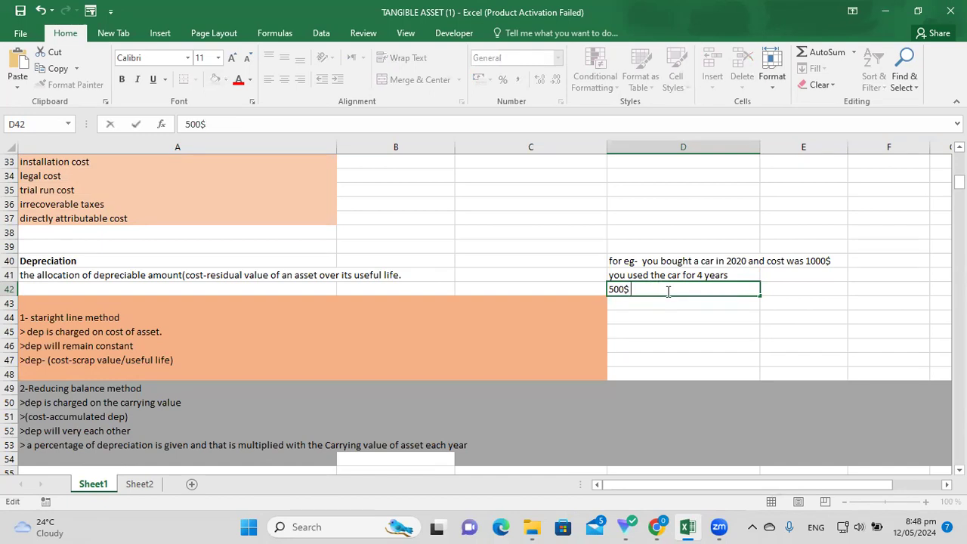
key("BackSpace")
key("BackSpace")
key("BackSpace")
key("BackSpace")
key("BackSpace")
key("Return")
key("Return")
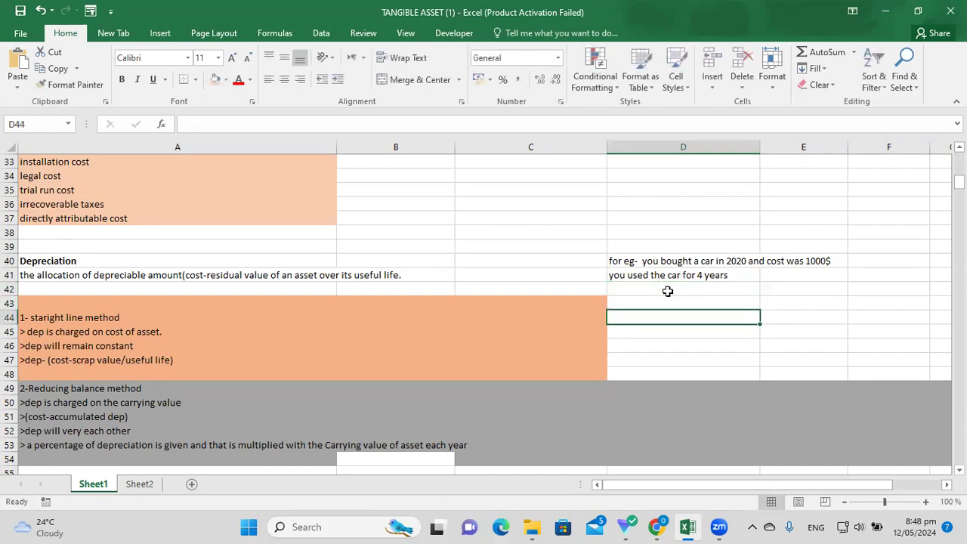
Retype D42 as 'sell the car for 600' and append '$' to it.
left_click(686, 292)
type("sell the car for 600")
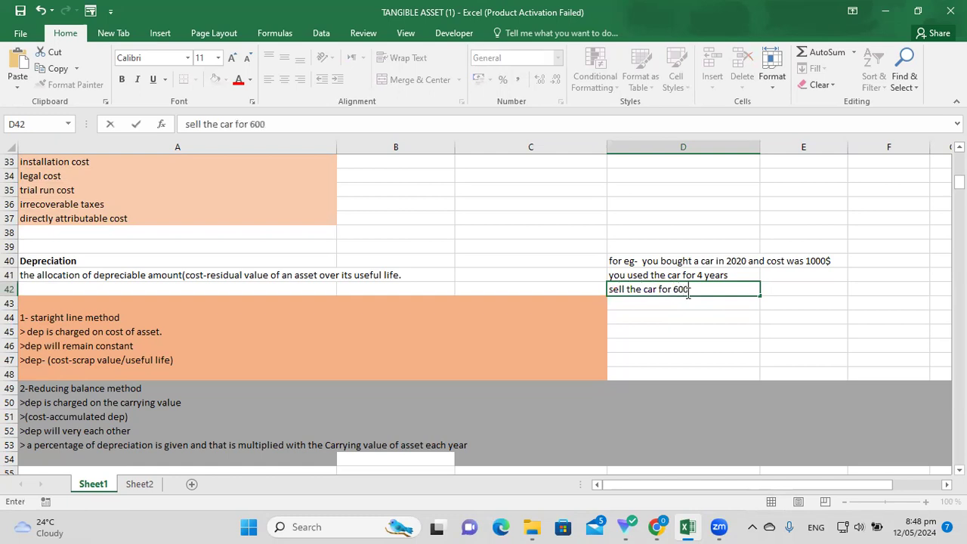
key("Return")
key("Return")
key("Return")
key("Return")
key("Return")
key("Return")
key("Return")
key("Return")
key("Return")
type("4")
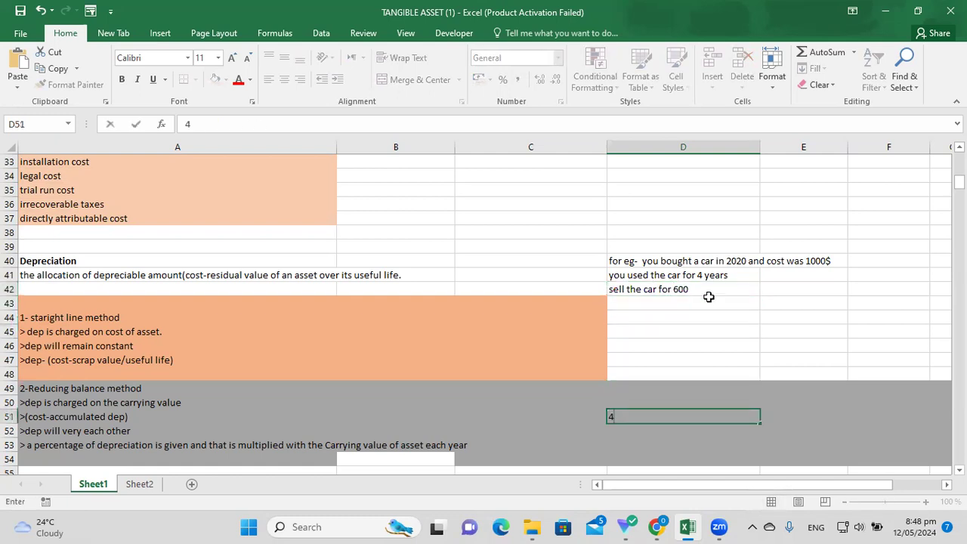
key("Up")
key("Up")
key("Up")
key("Up")
key("Up")
key("Up")
key("Up")
key("Up")
key("Up")
key("Up")
key("Up")
double_click(699, 290)
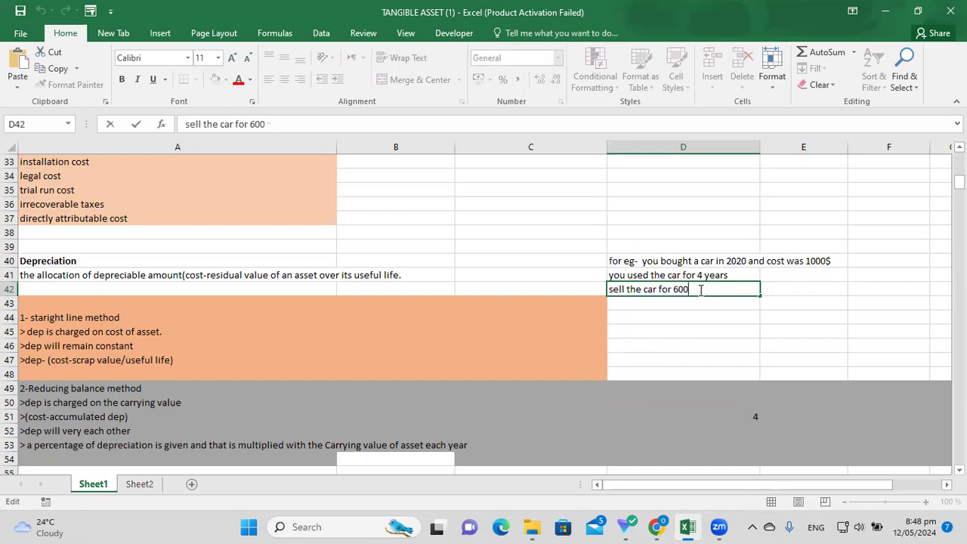
type("$.")
Add the line 'drop in value of the car due to usage - 400$' in D43.
key("Return")
type("drp")
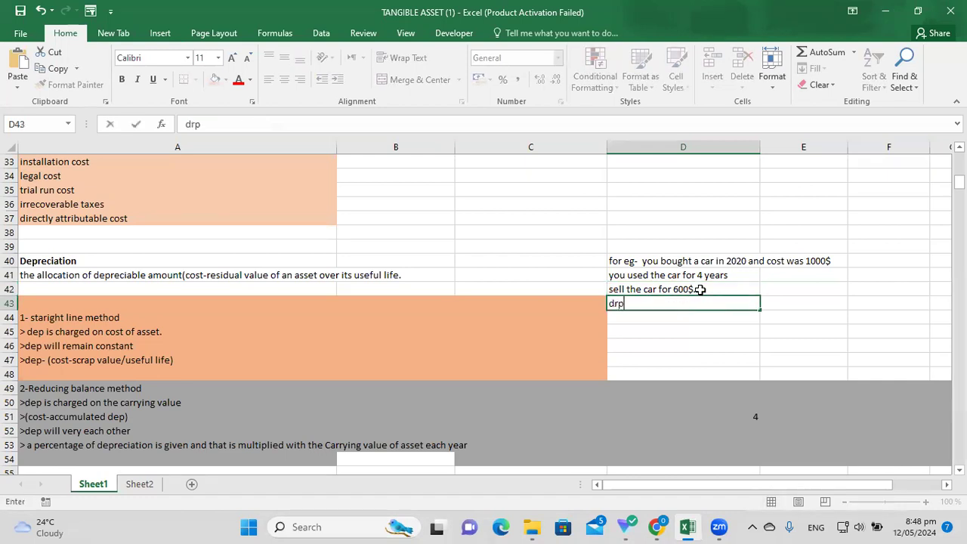
key("BackSpace")
type("op in value of the car ")
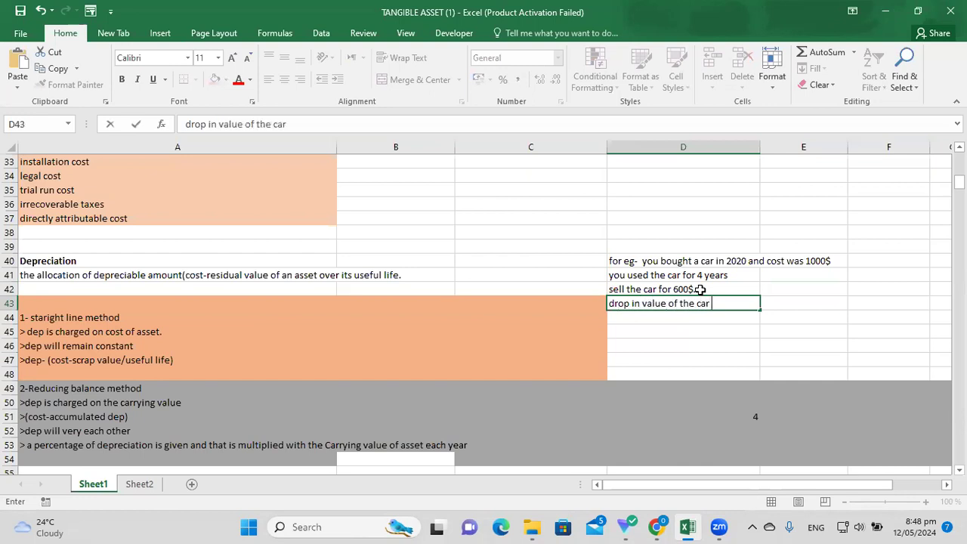
type("due to usage ")
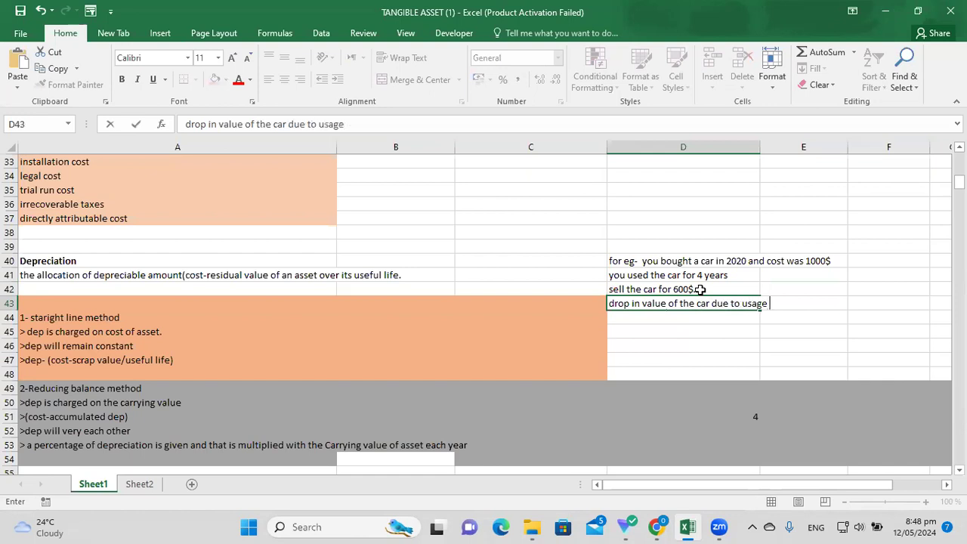
type("- 400$")
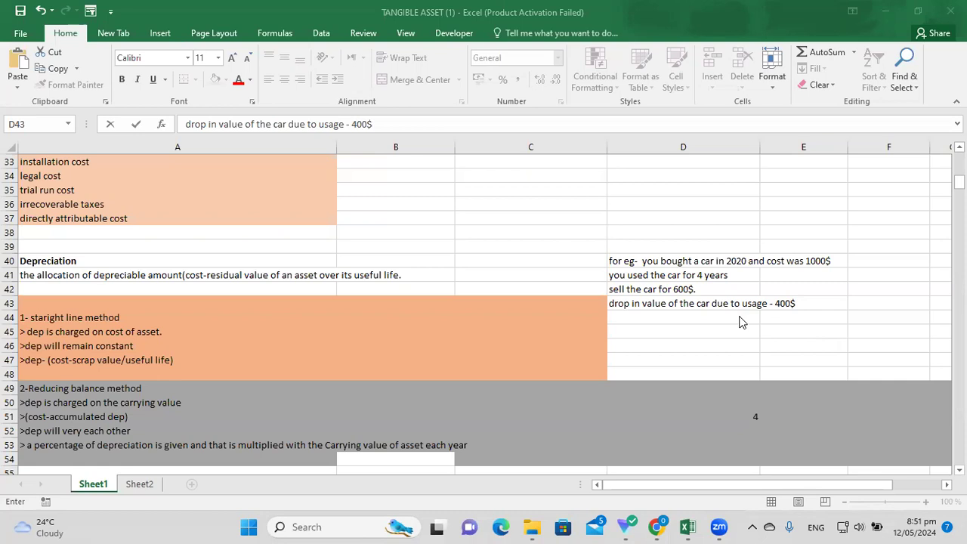
key("ctrl+Return")
Enter the label 'dep' in F43 beside the drop-in-value note.
left_click(732, 328)
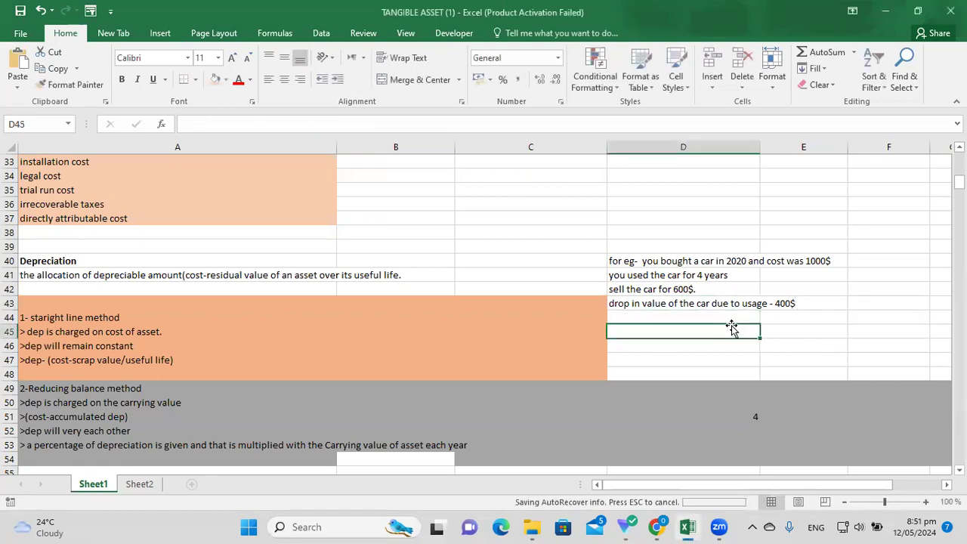
left_click(823, 303)
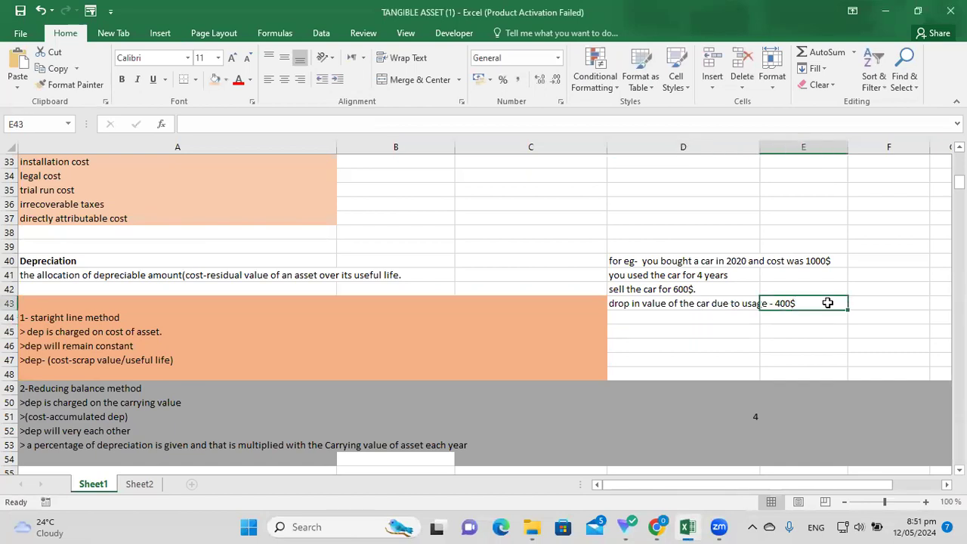
left_click(865, 302)
type("dep")
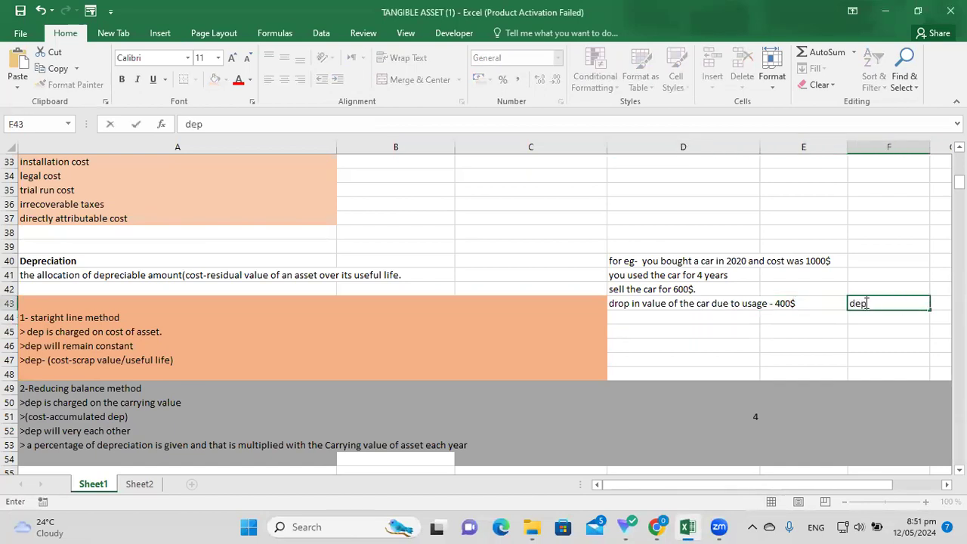
left_click(677, 332)
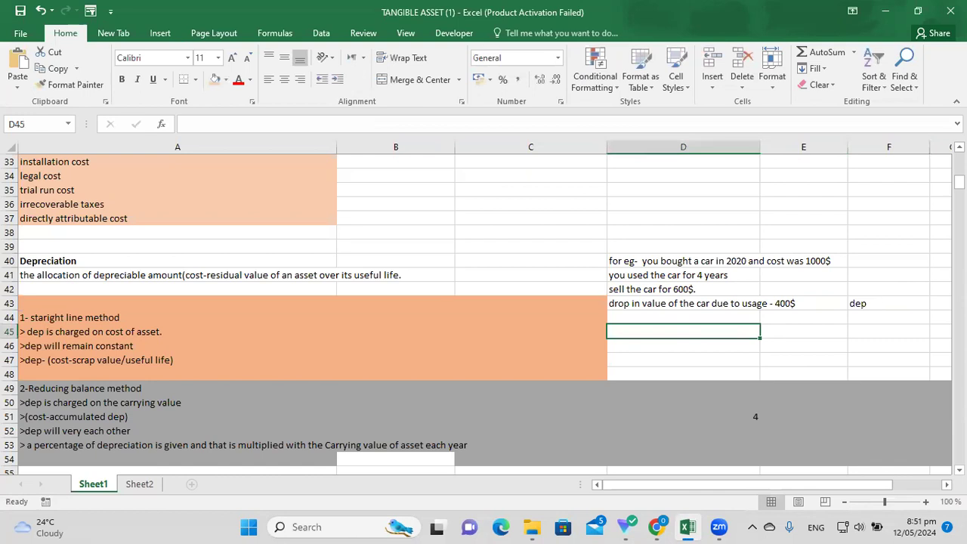
left_click_drag(958, 182, 958, 185)
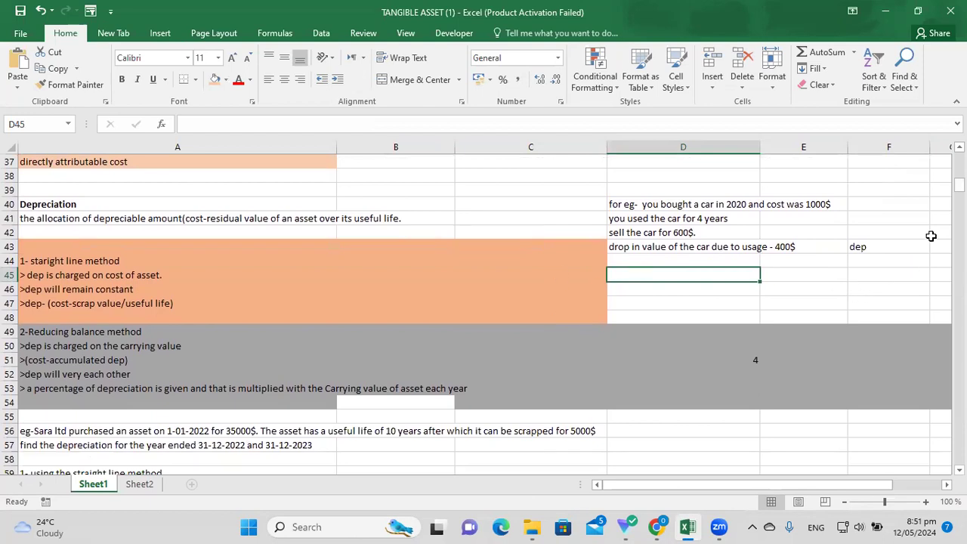
left_click_drag(958, 184, 958, 189)
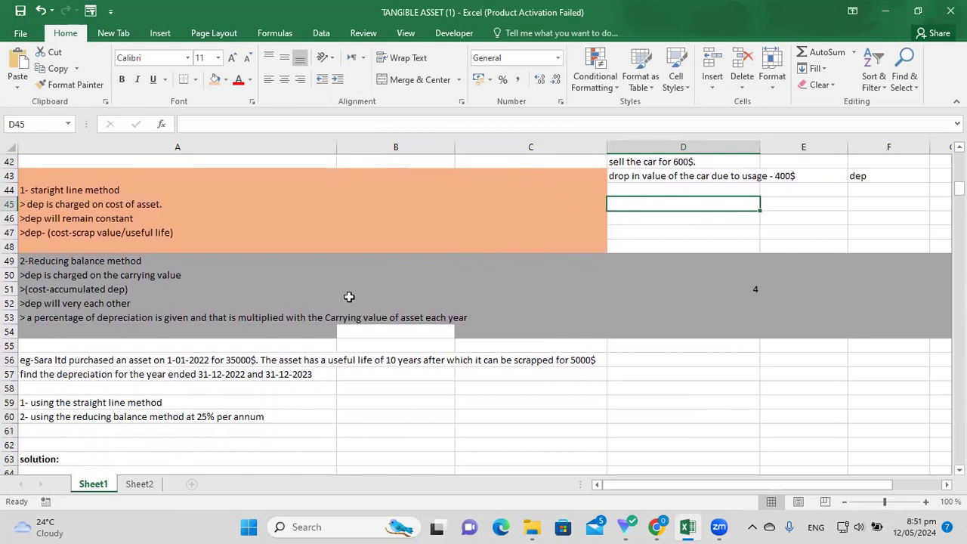
left_click_drag(53, 190, 466, 317)
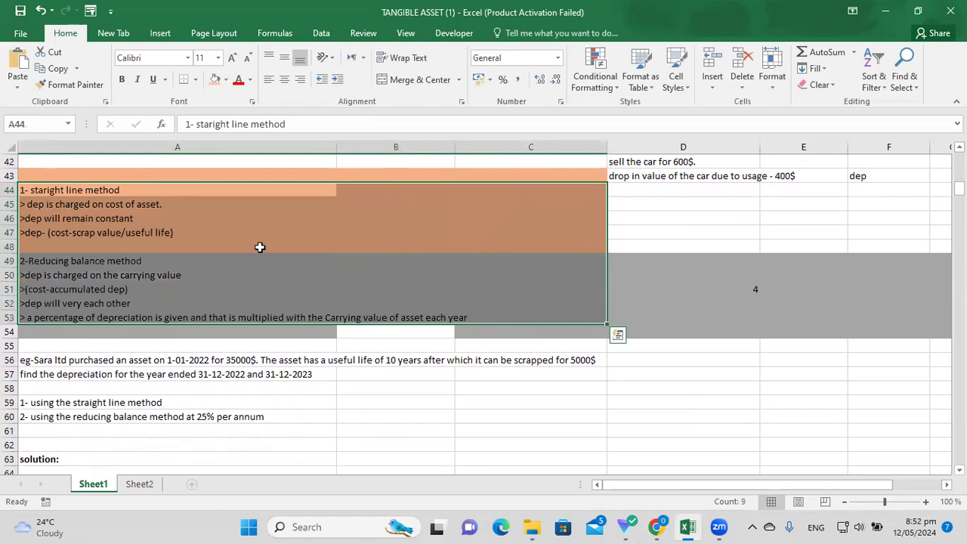
left_click(321, 457)
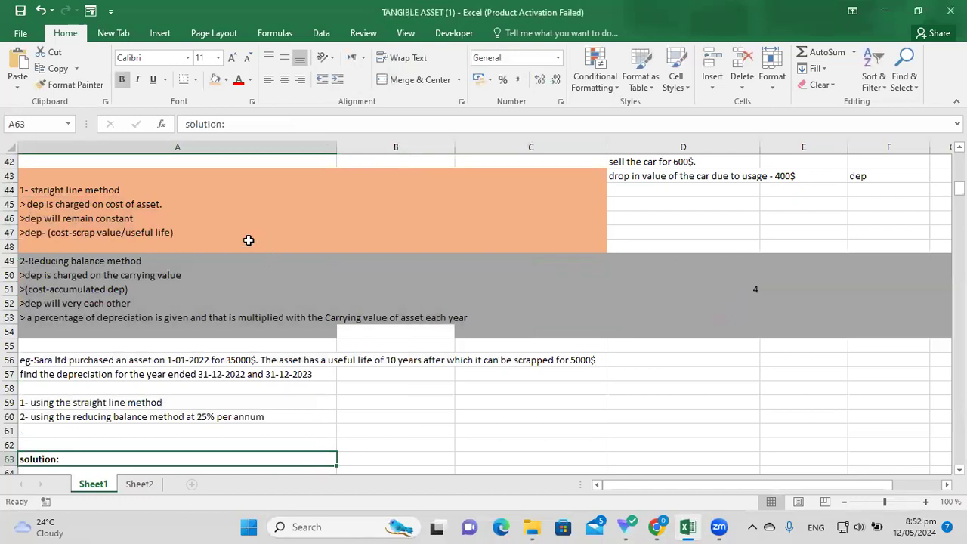
left_click(121, 190)
left_click(126, 262)
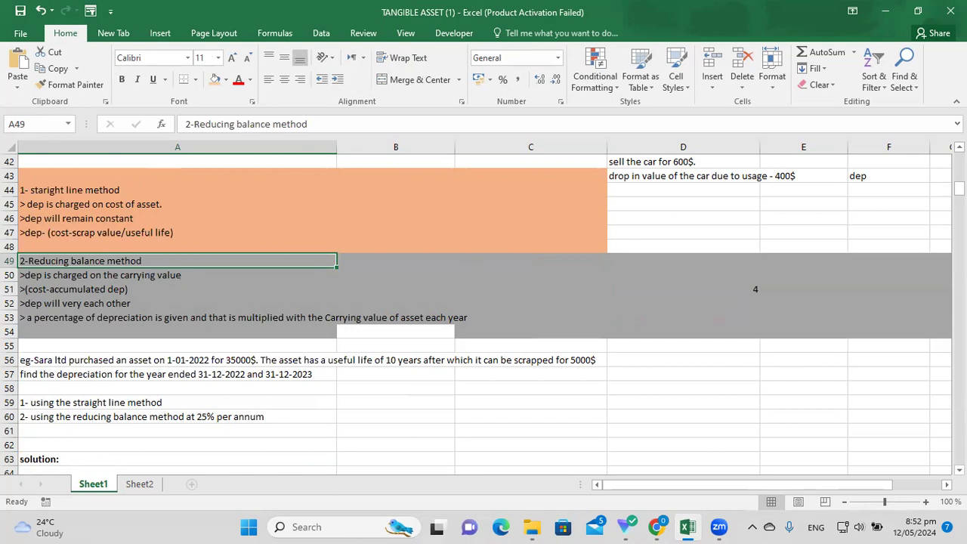
left_click_drag(957, 188, 958, 193)
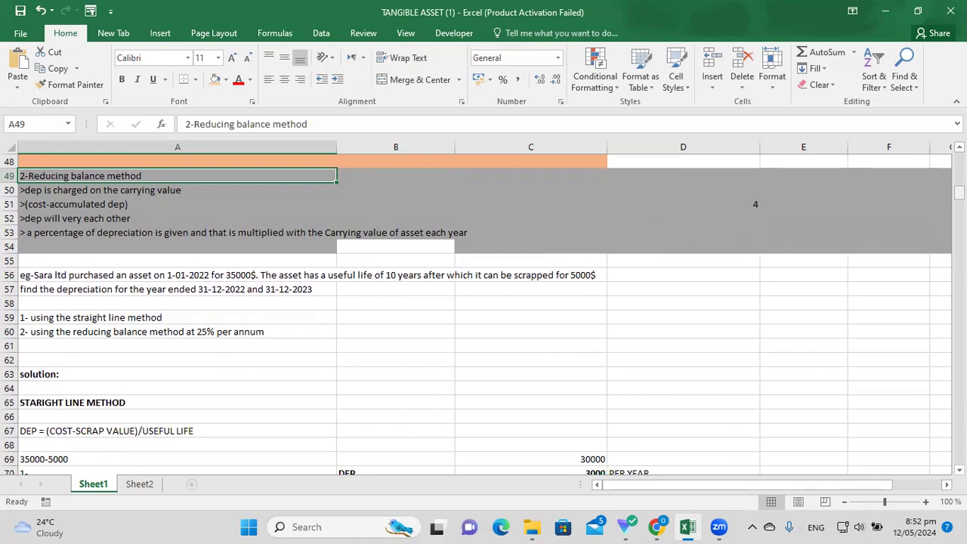
scroll(592, 350, "down", 1)
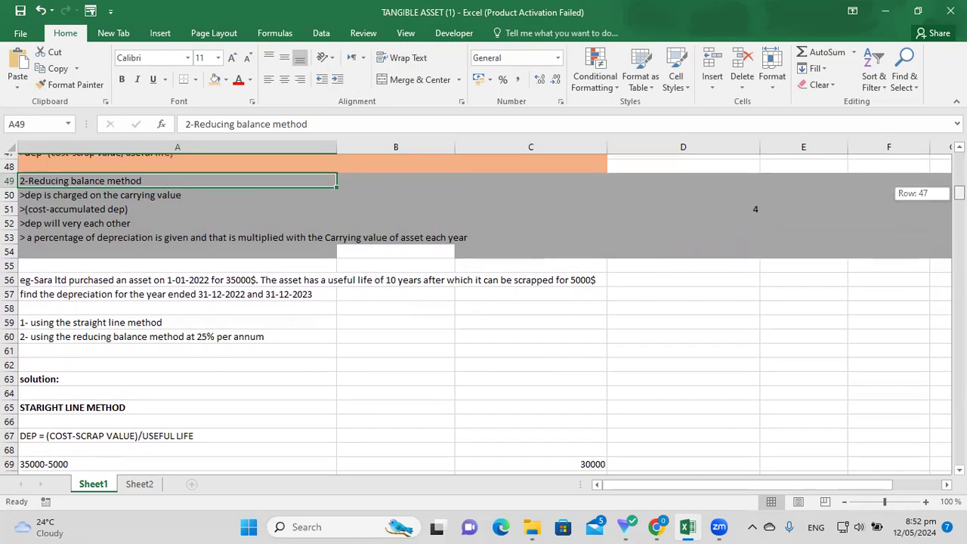
left_click(324, 359)
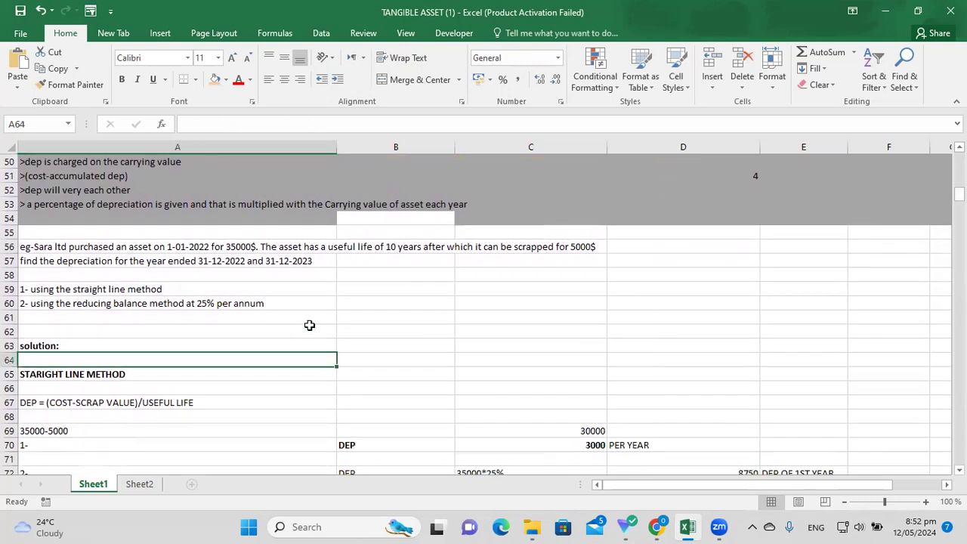
left_click(197, 247)
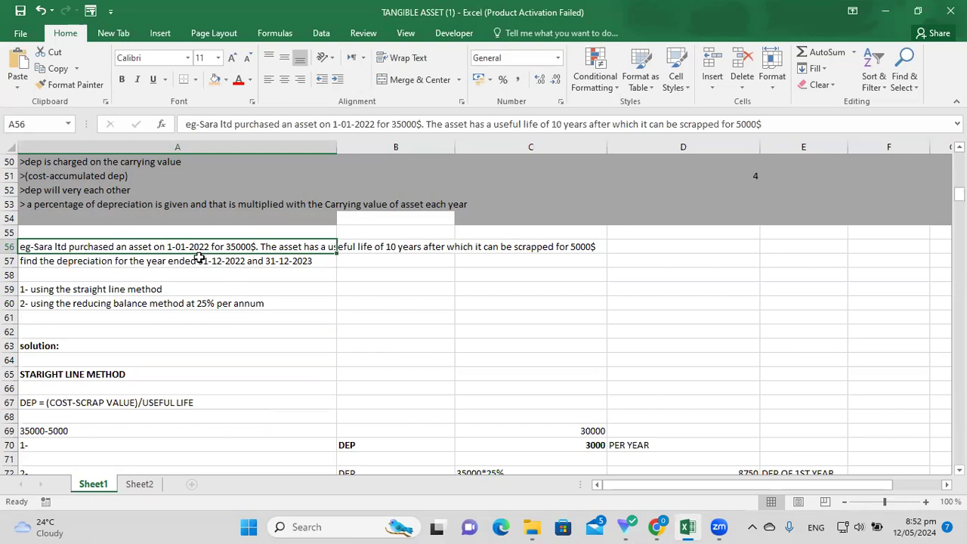
left_click(363, 273)
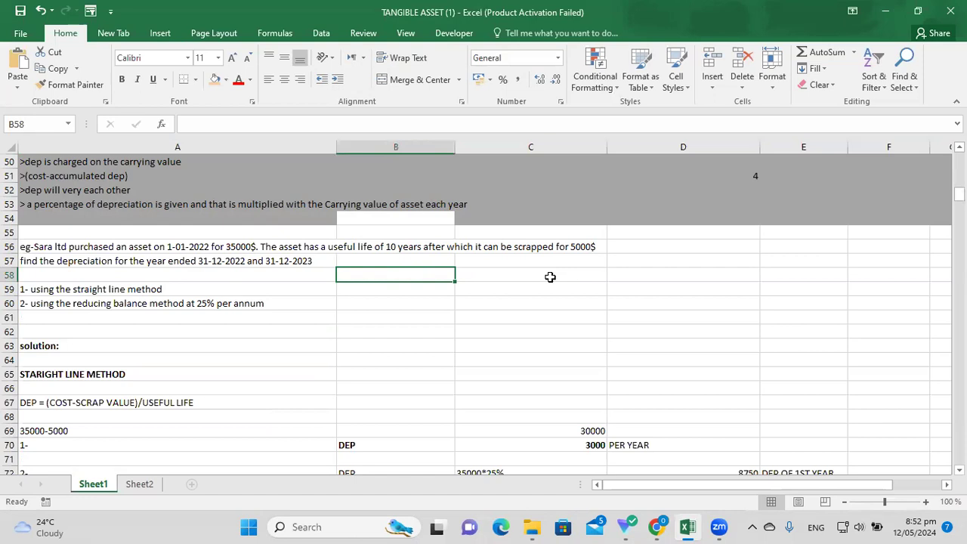
left_click(595, 248)
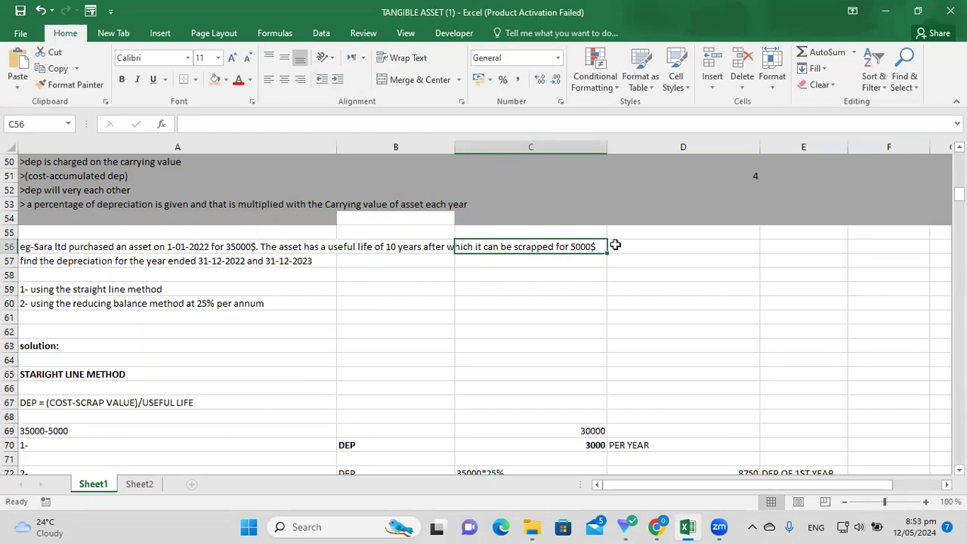
left_click(534, 275)
left_click(499, 285)
left_click(250, 264)
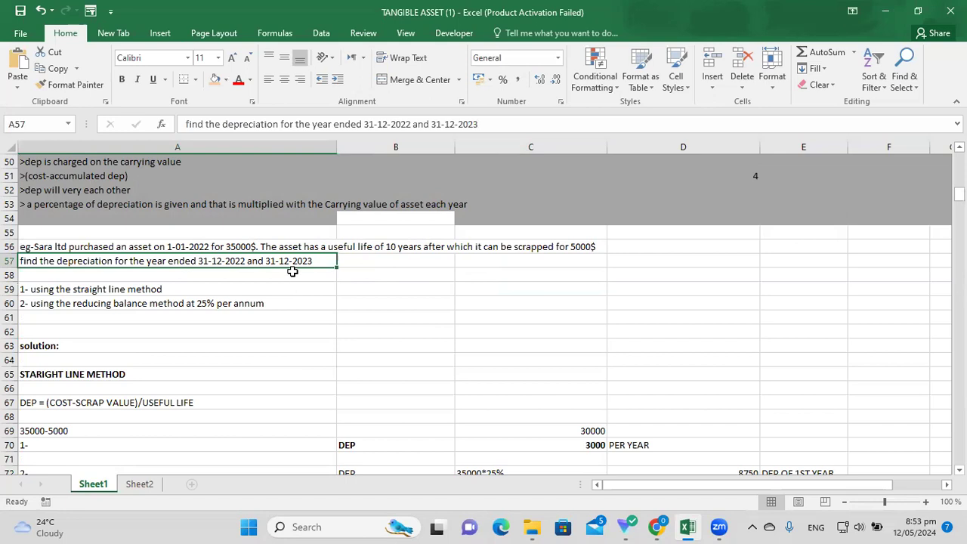
left_click(314, 306)
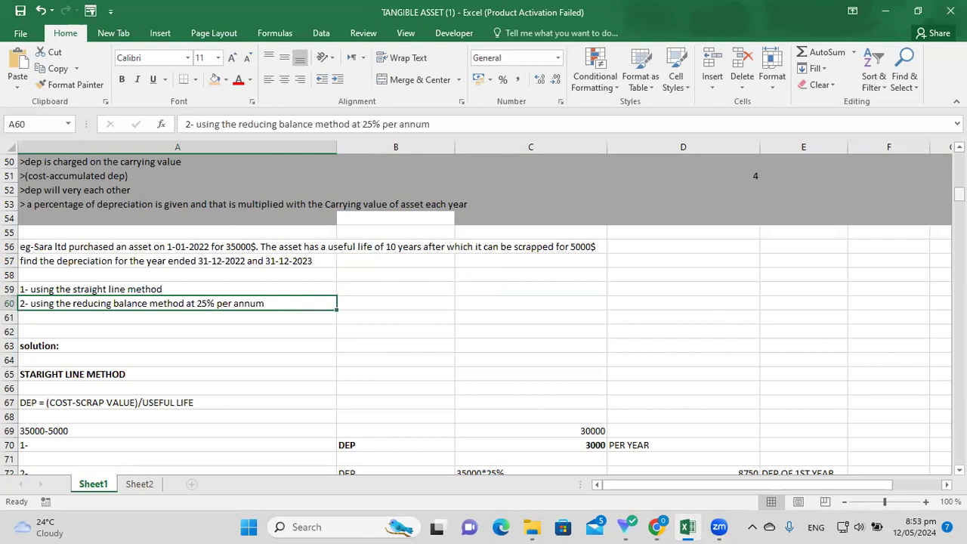
left_click(506, 301)
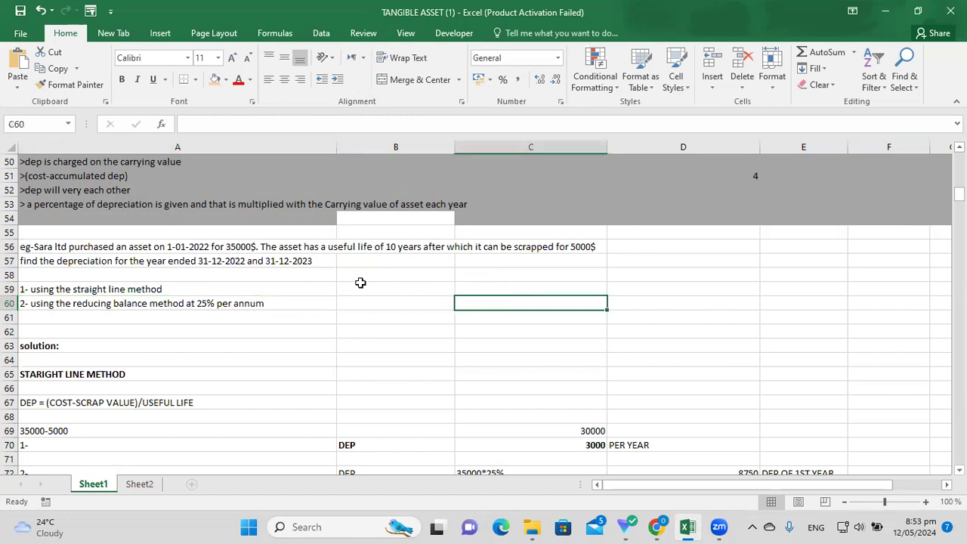
left_click(201, 247)
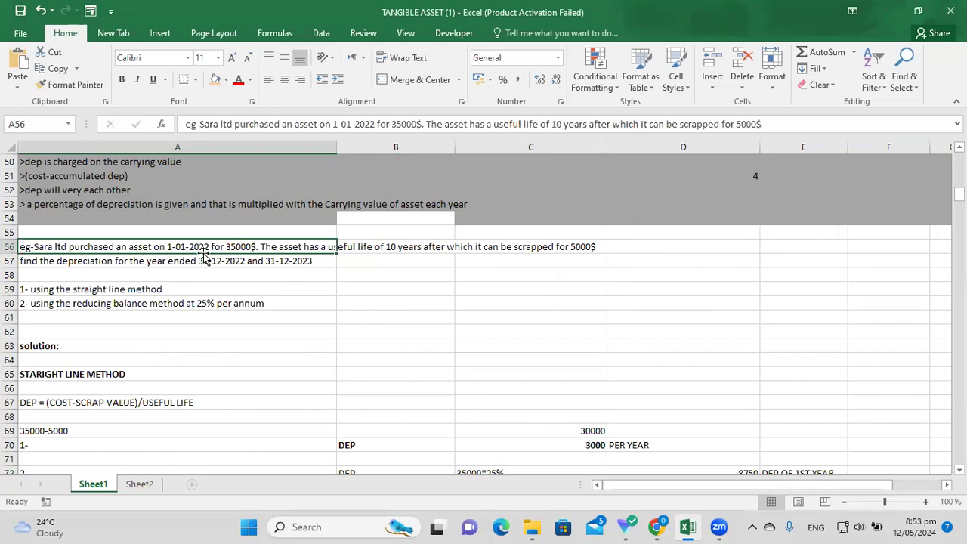
left_click(319, 315)
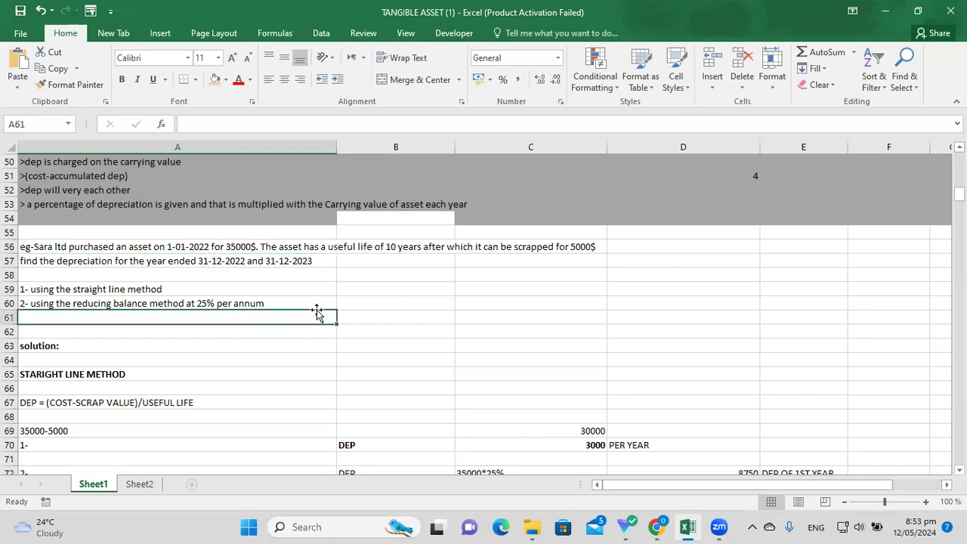
left_click(227, 260)
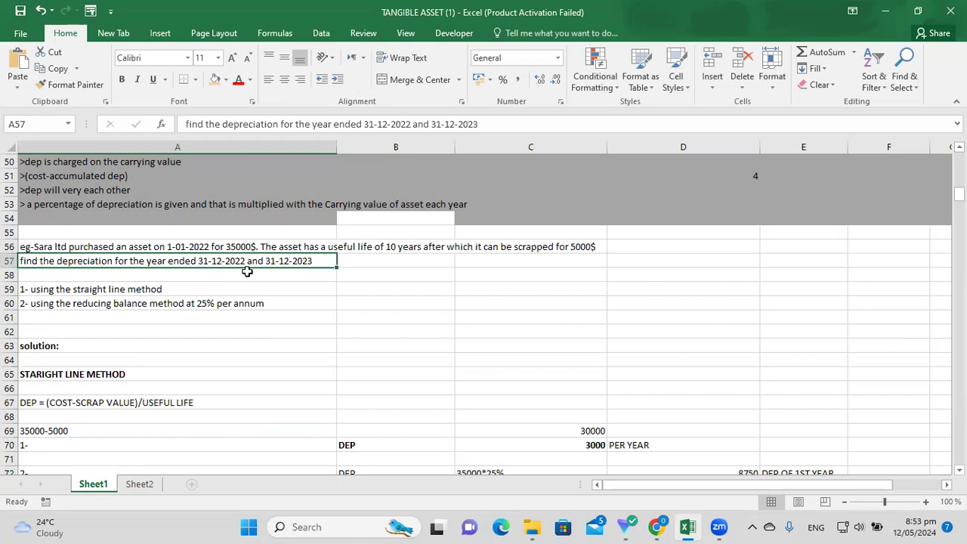
Enter 1-1-2022 > 31 dec 2022 in D59 with the label 'first year' in E59.
left_click(661, 288)
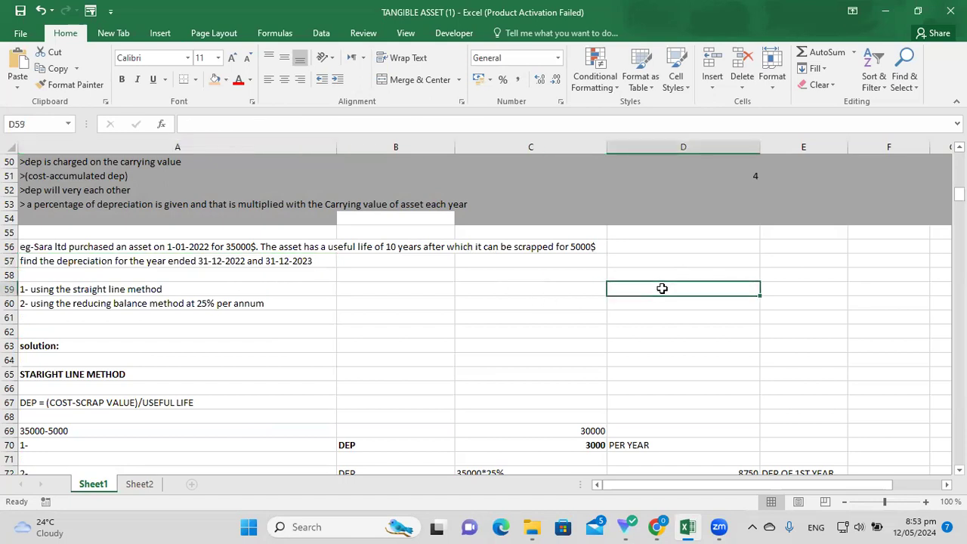
type("1 -")
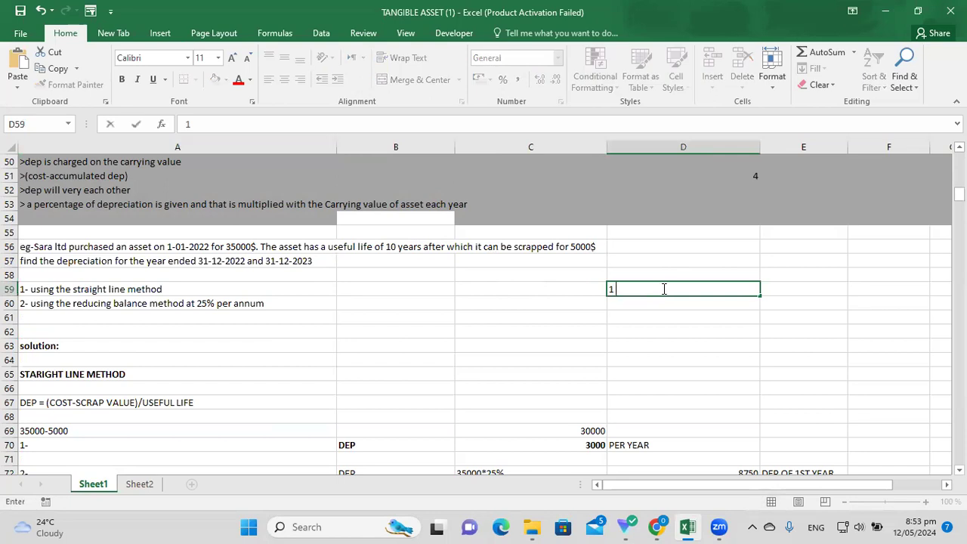
key("BackSpace")
key("BackSpace")
type("-1-2022 > 31 dec")
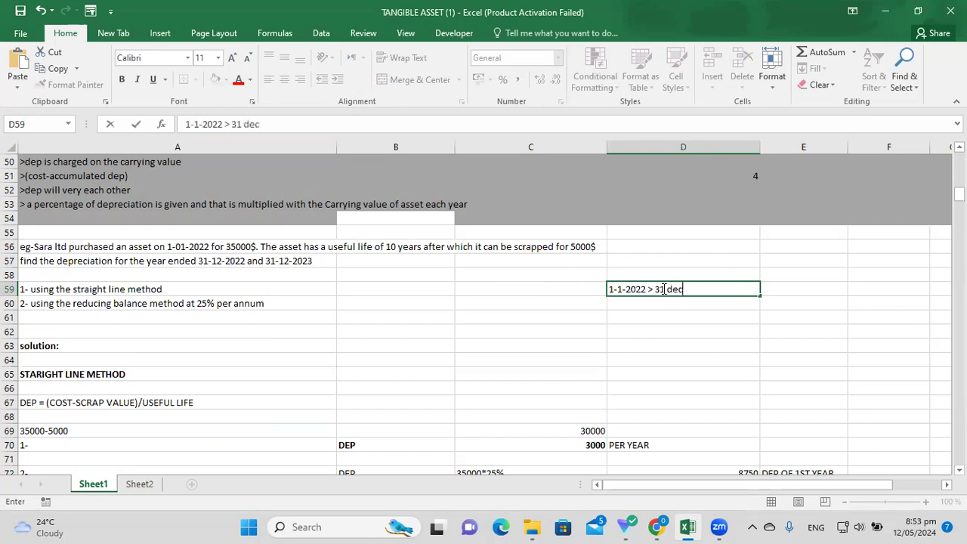
type(" 2022")
key("Return")
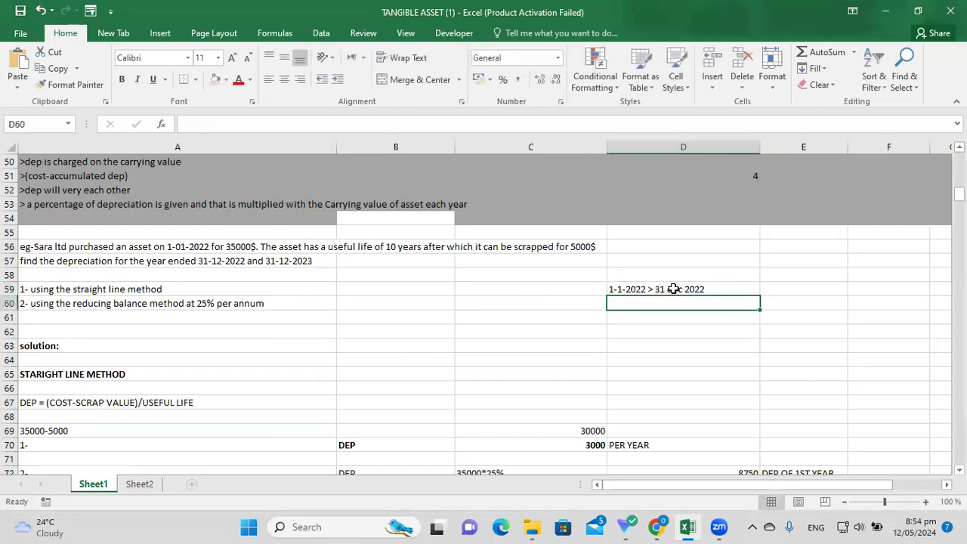
left_click(775, 288)
type("fi")
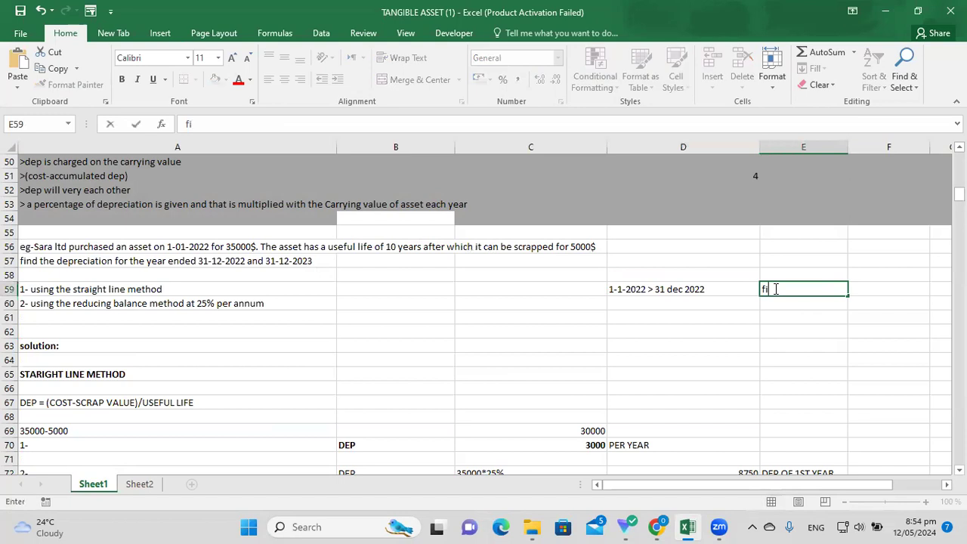
type("rst year")
left_click(706, 302)
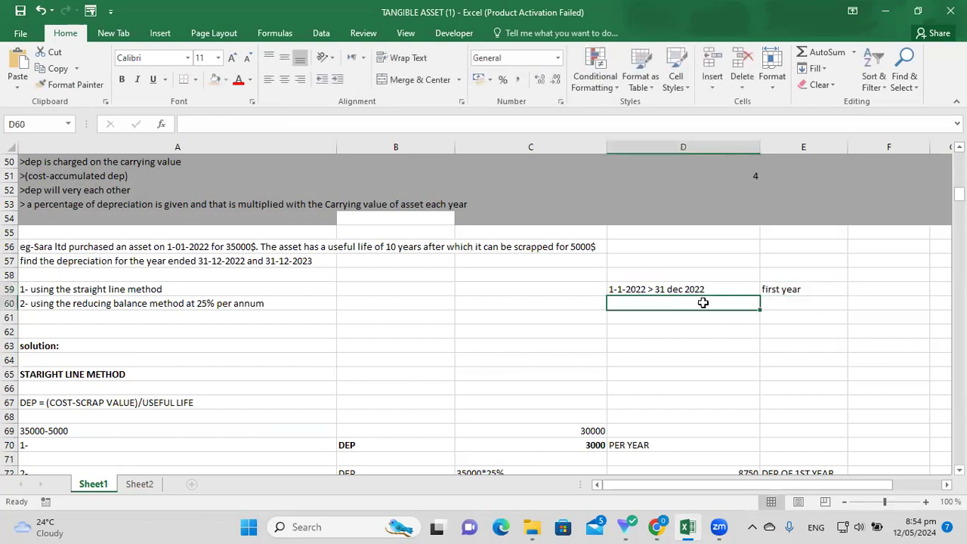
Enter 1-1-2023 > 31 dec 2023 in D60 with the label 'secind year' in E60.
left_click(306, 260)
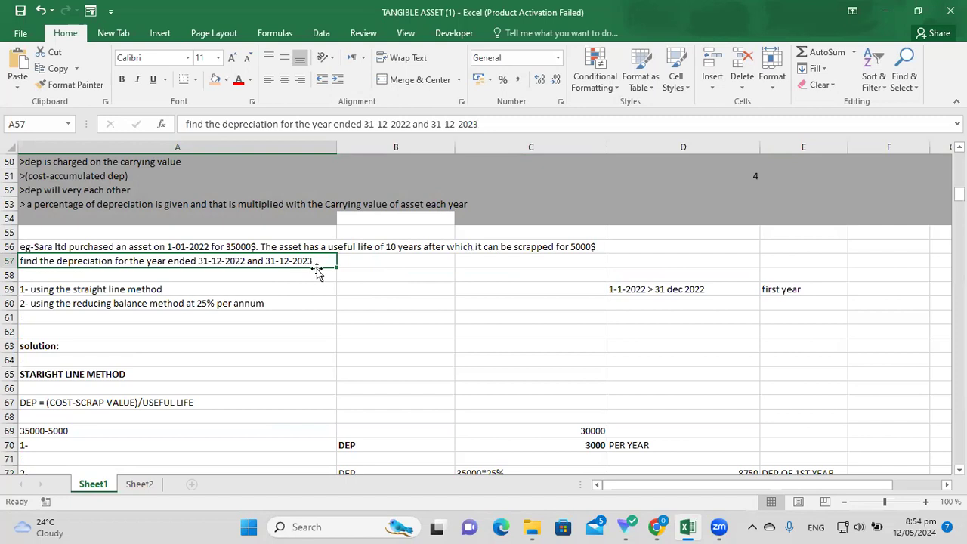
left_click(626, 300)
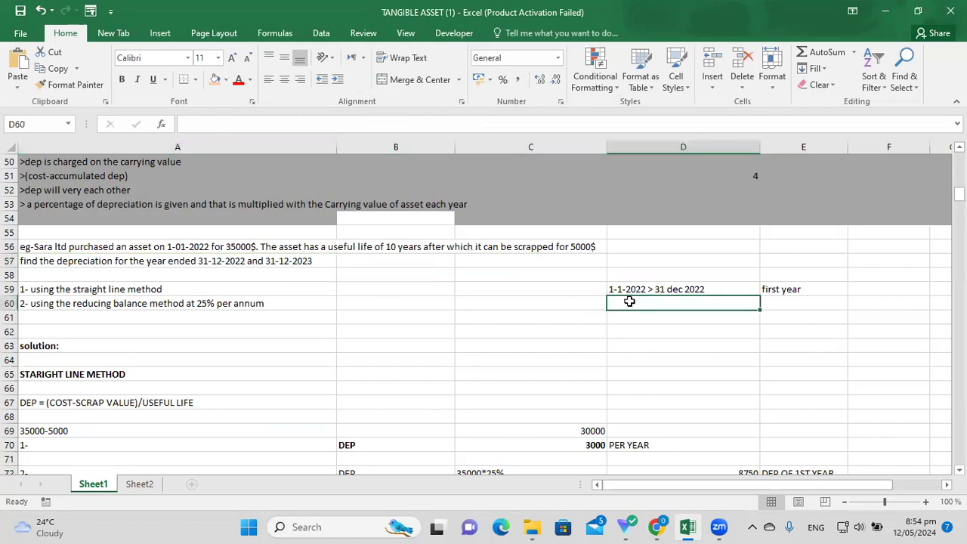
type("1-1-2023")
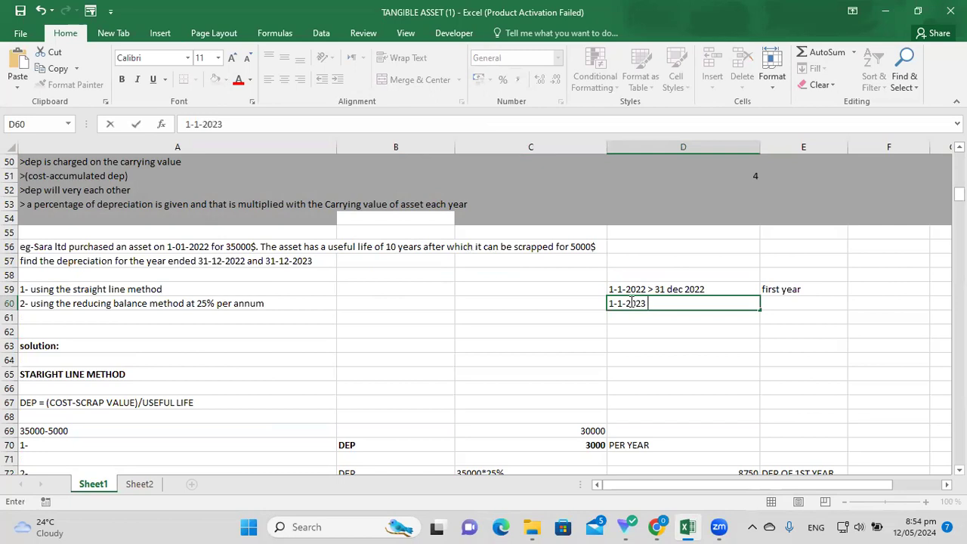
type(" > 31 dec 2023")
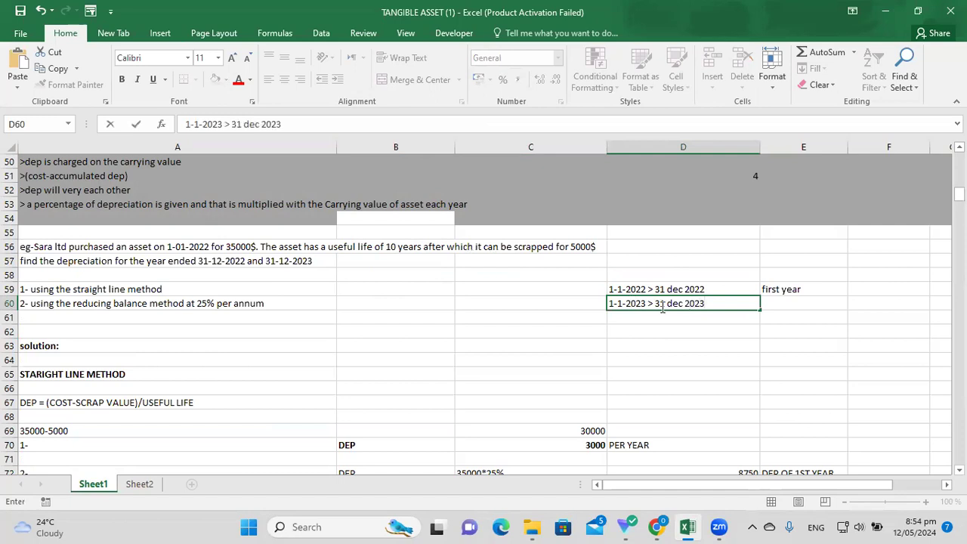
left_click(778, 306)
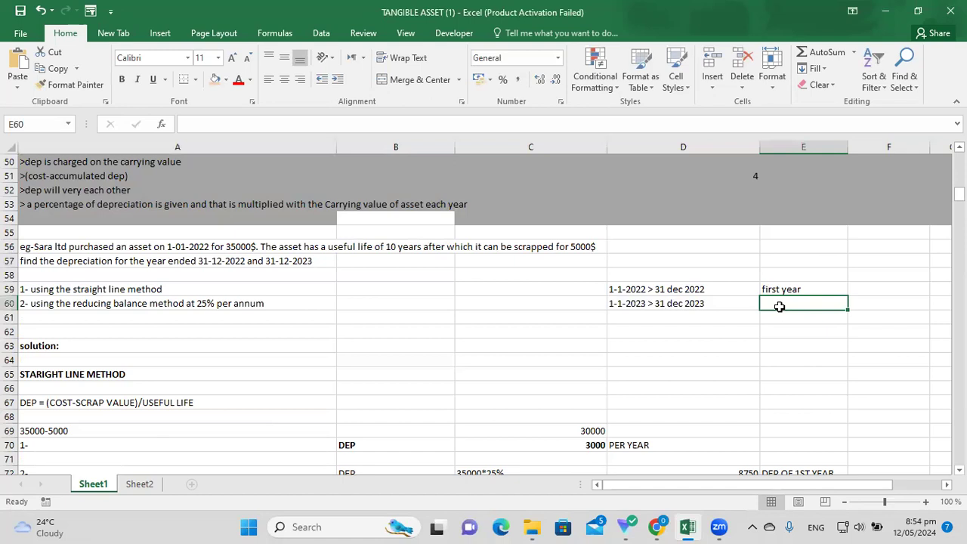
type("secind ")
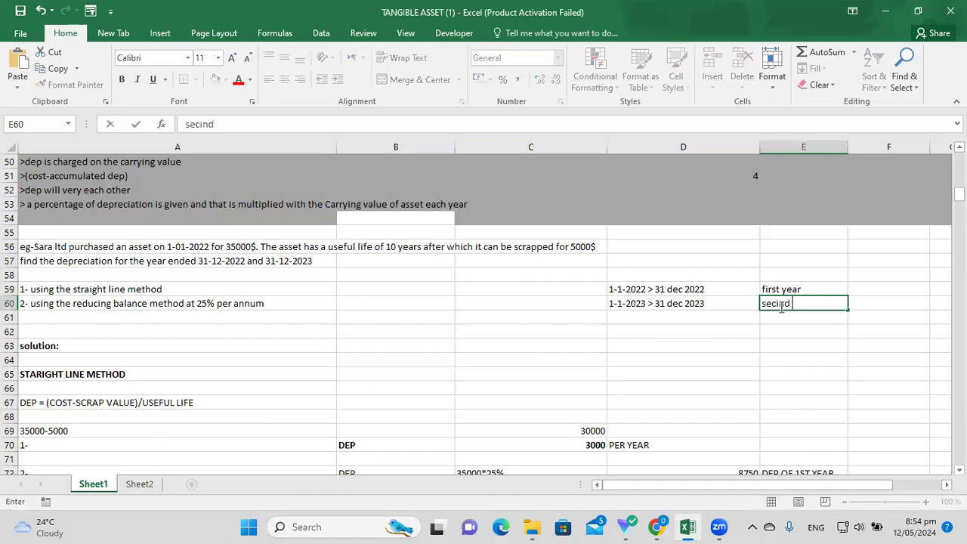
type("year")
key("Return")
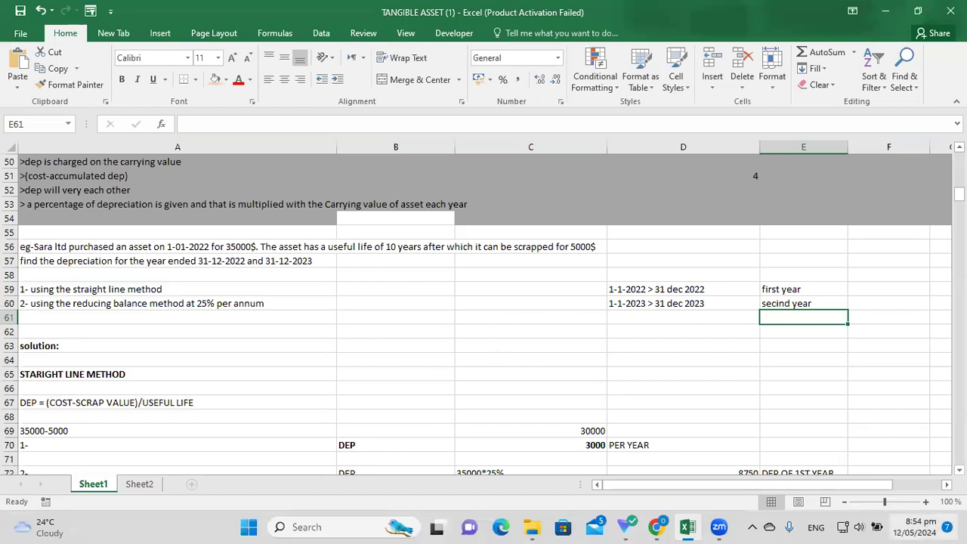
Fill the STARIGHT LINE METHOD heading in A65 with orange.
left_click(959, 469)
left_click(959, 469)
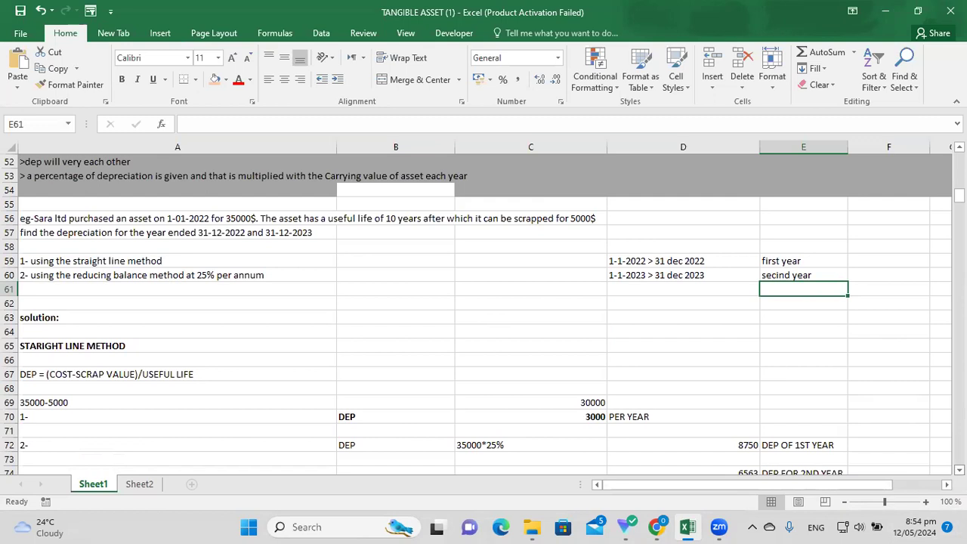
left_click(959, 469)
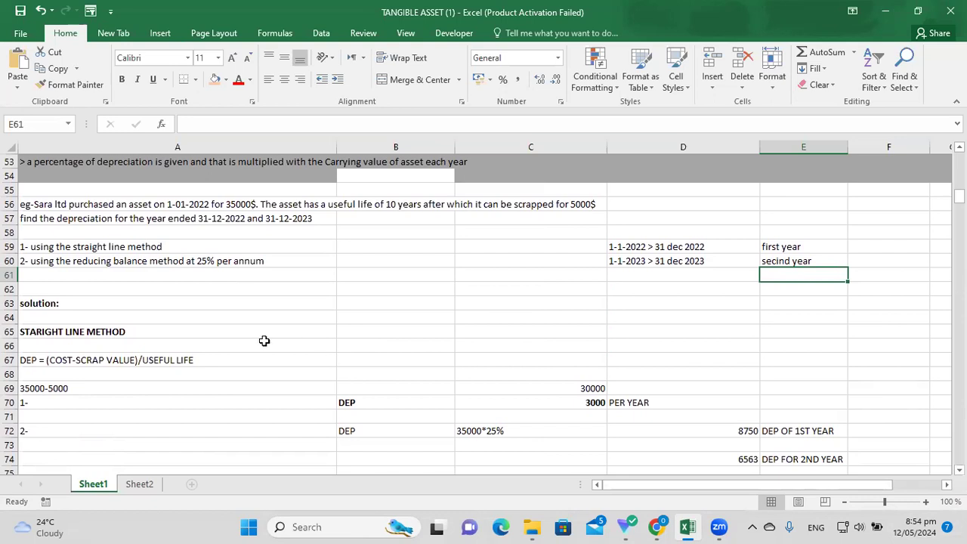
left_click(166, 308)
left_click(161, 330)
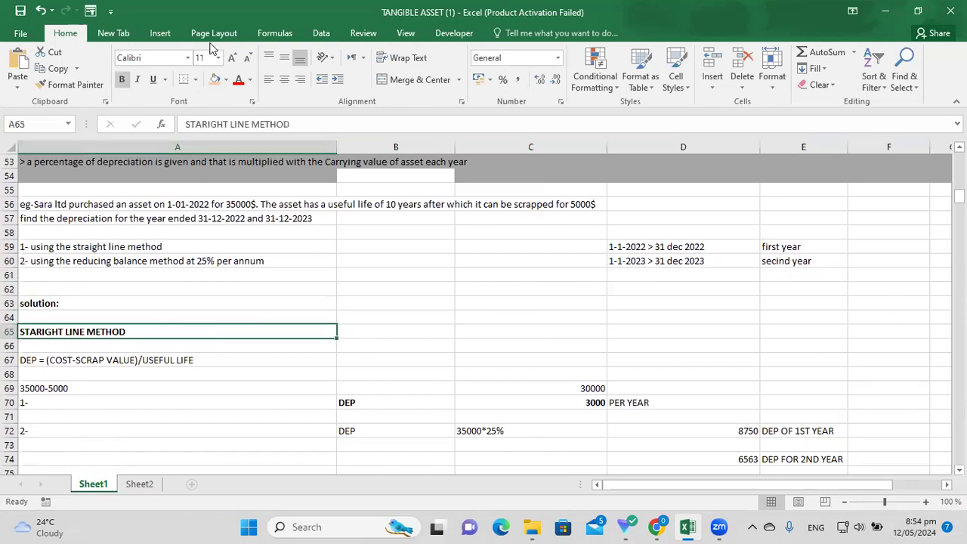
left_click(215, 79)
Review the 1- and 2- answer labels and the DEP formula line.
left_click(201, 426)
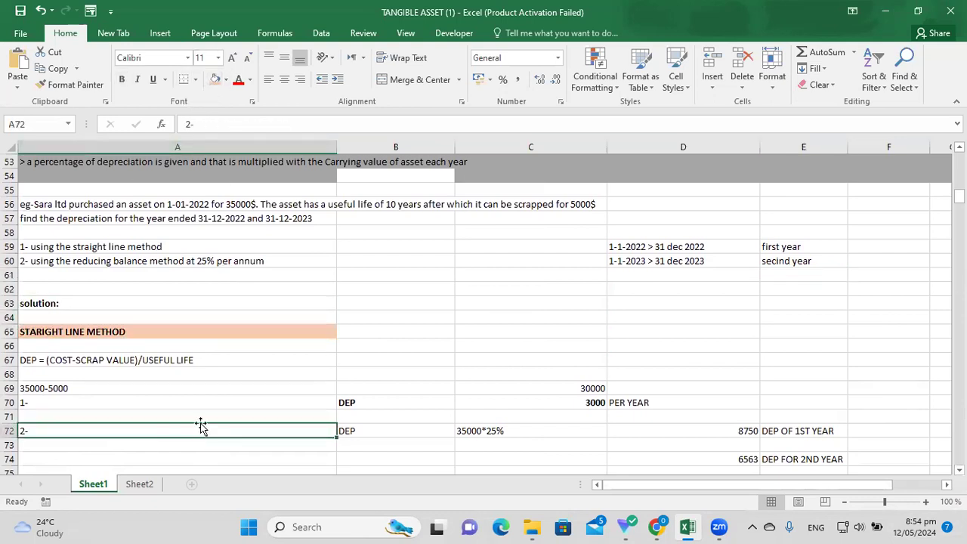
key("Up")
key("Up")
key("Up")
key("Up")
key("Up")
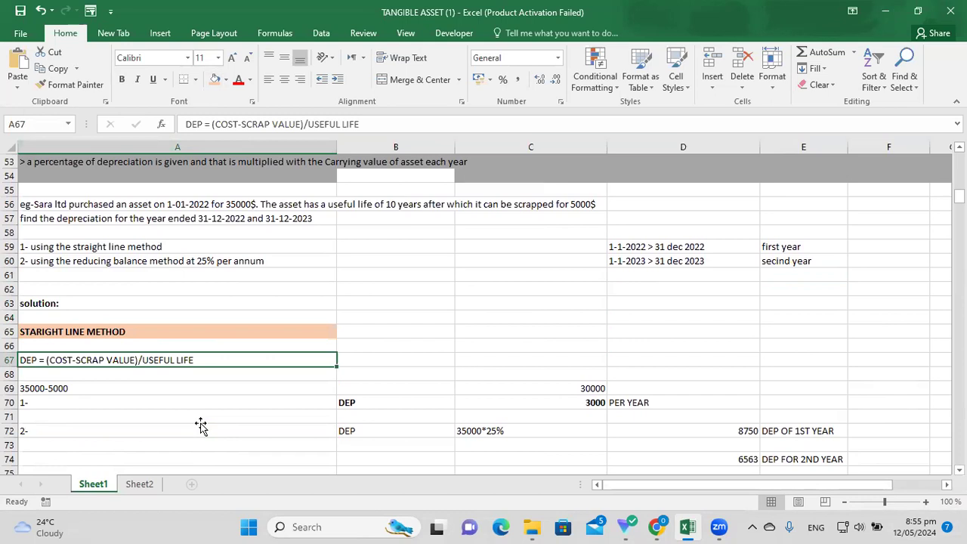
left_click(121, 401)
left_click(108, 360)
Check the 35000-5000 working against the 5000$ scrap value, then move to the 30000 result in C69.
left_click(407, 204)
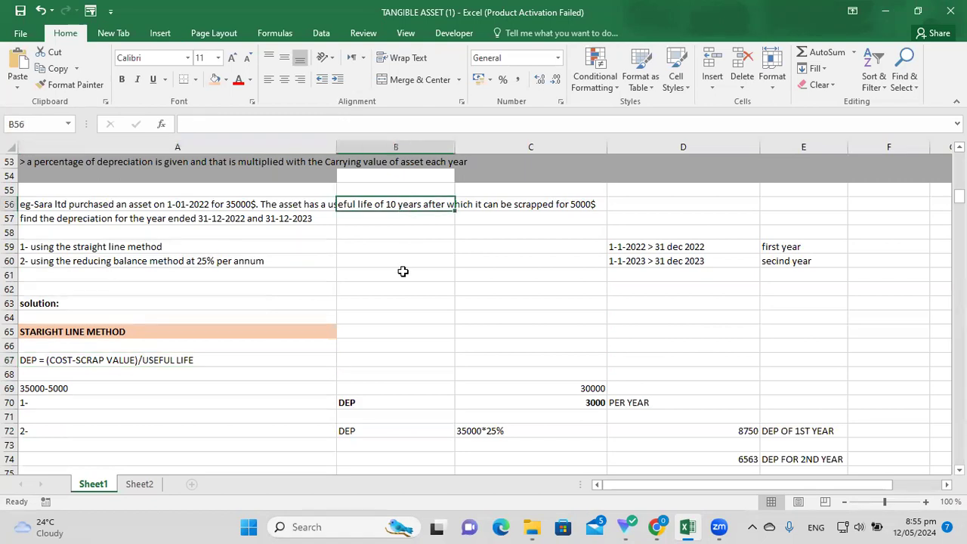
left_click(283, 353)
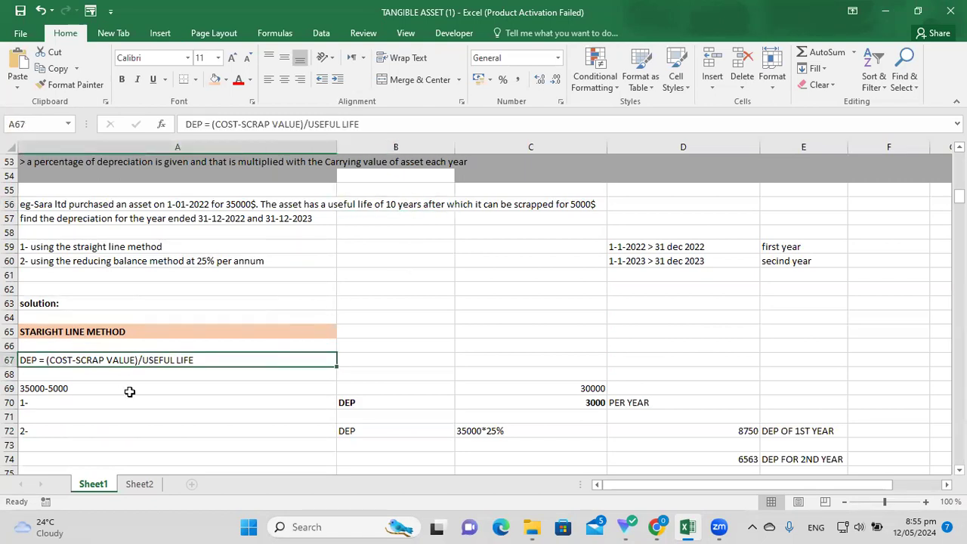
left_click(189, 402)
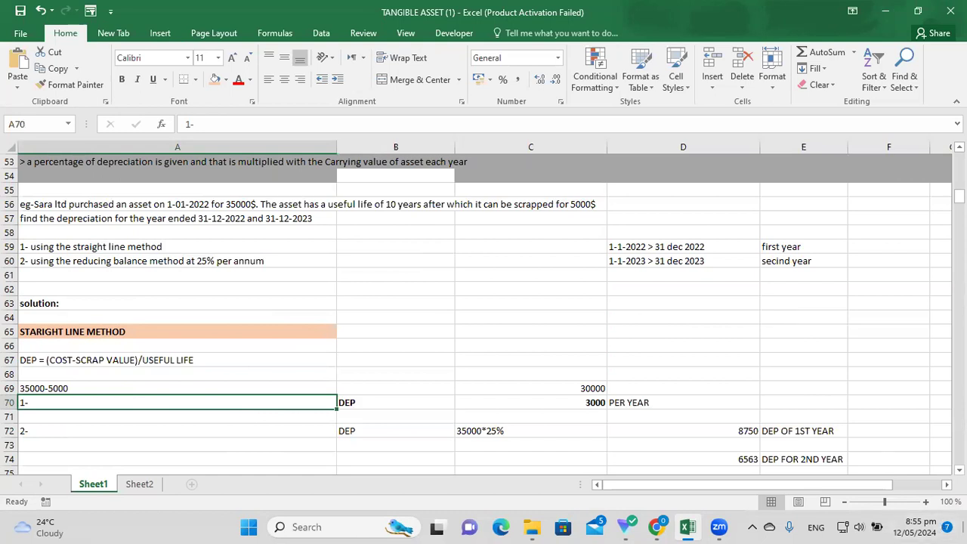
scroll(247, 417, "down", 1)
scroll(312, 455, "down", 1)
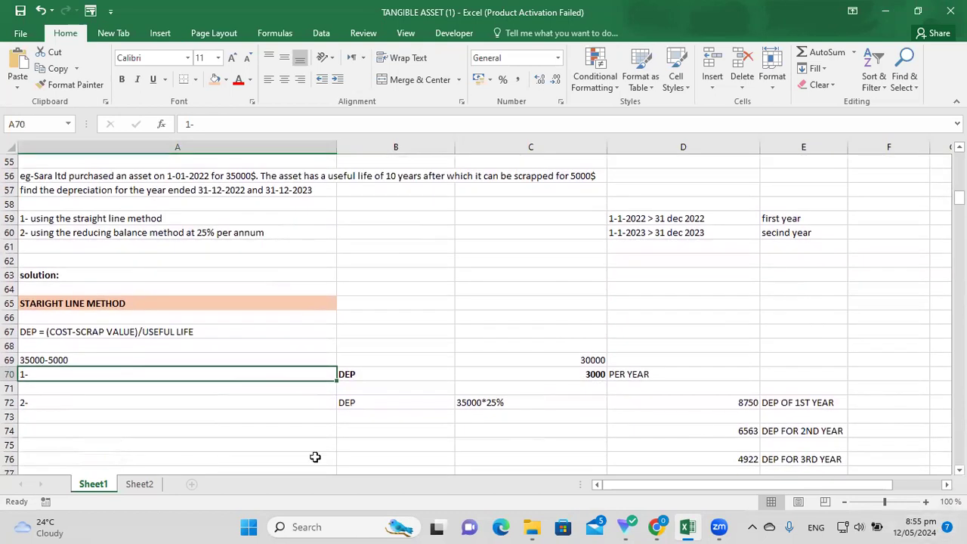
left_click(158, 406)
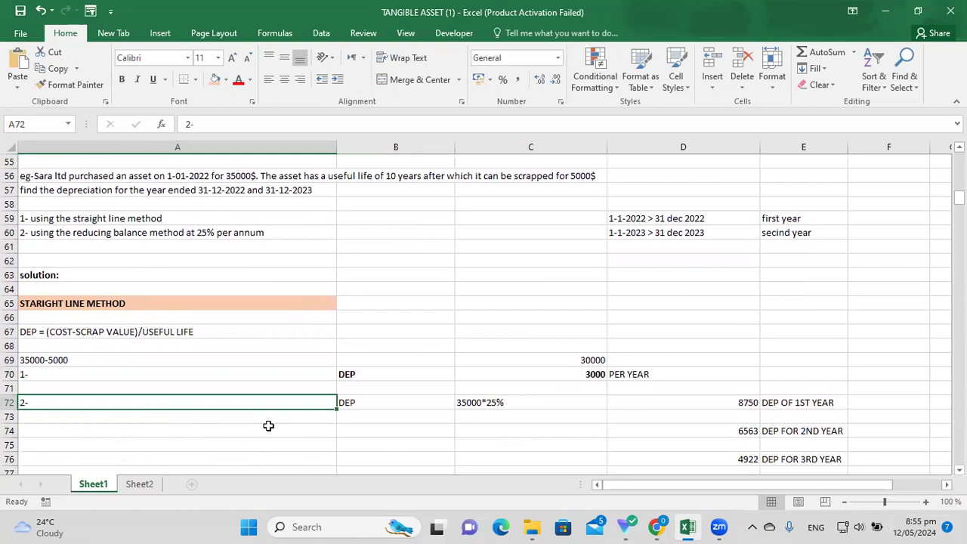
left_click(159, 354)
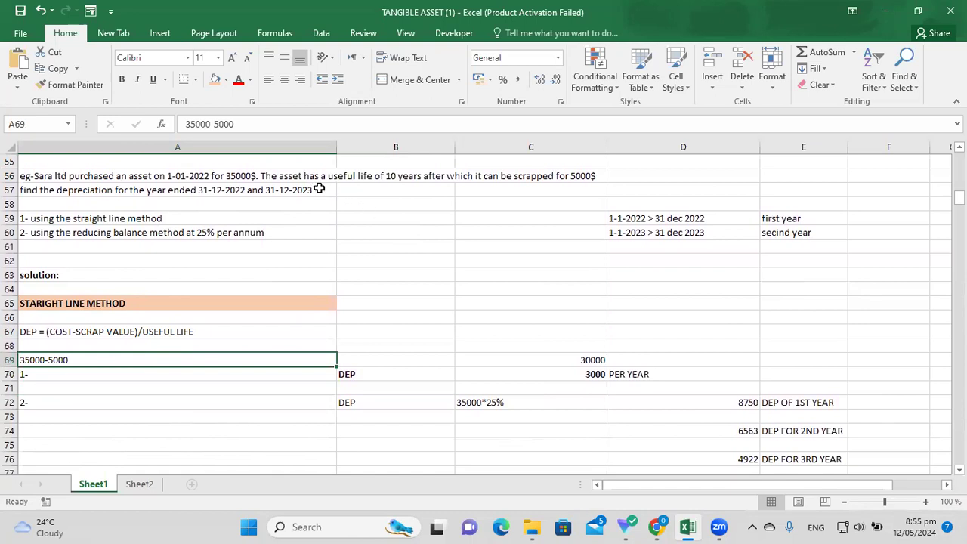
left_click(246, 175)
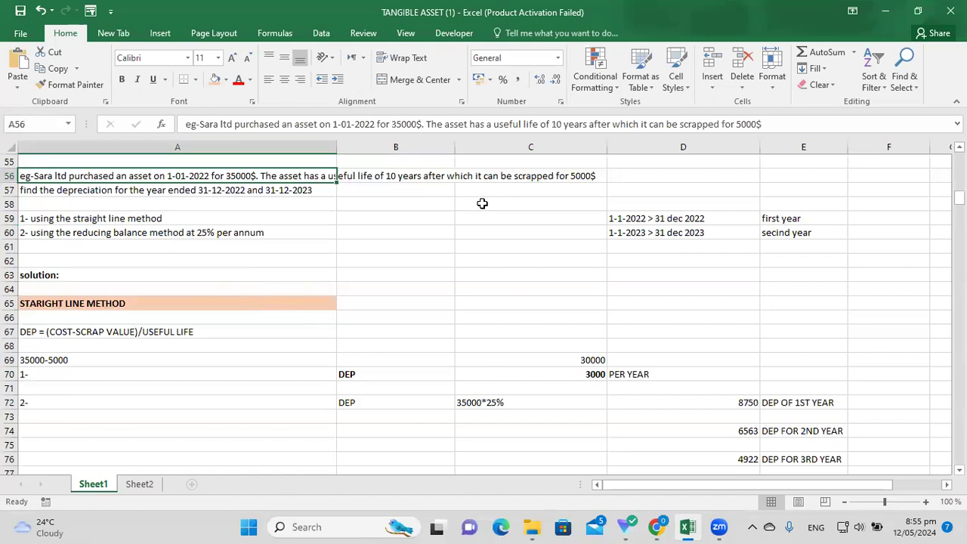
left_click(595, 178)
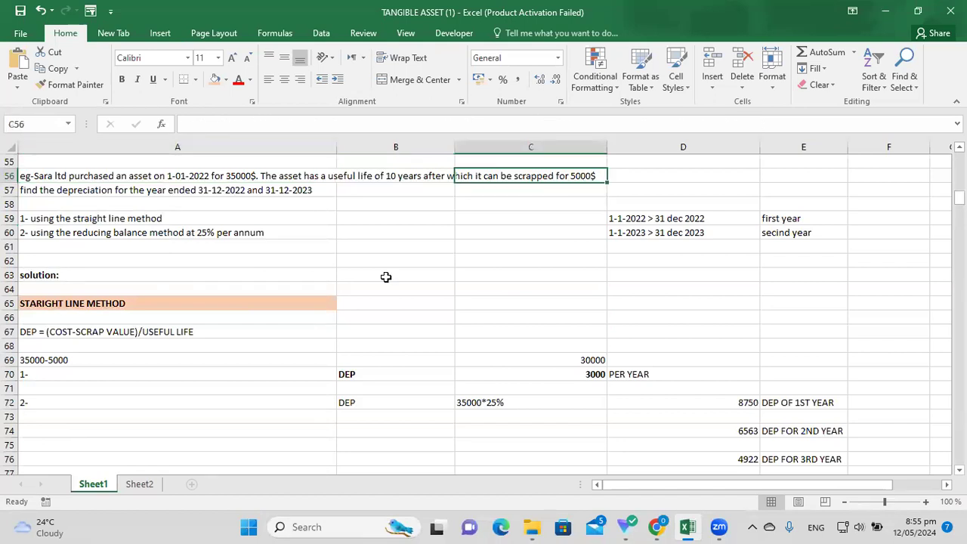
left_click(98, 356)
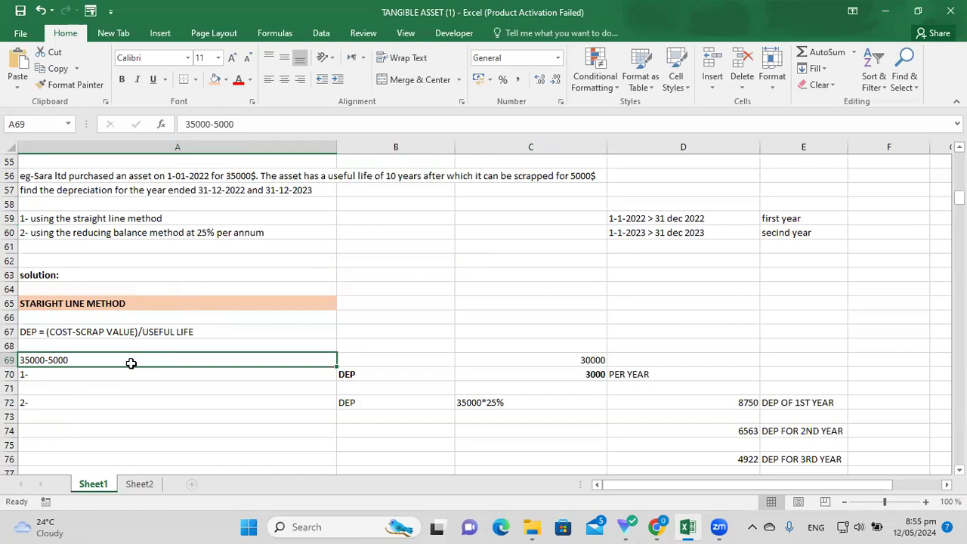
key("Right")
key("Right")
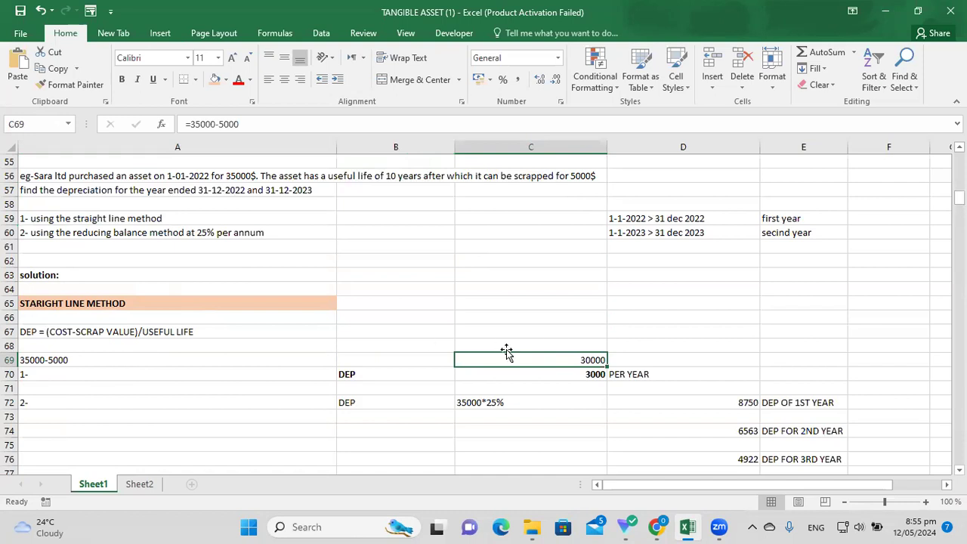
left_click(213, 79)
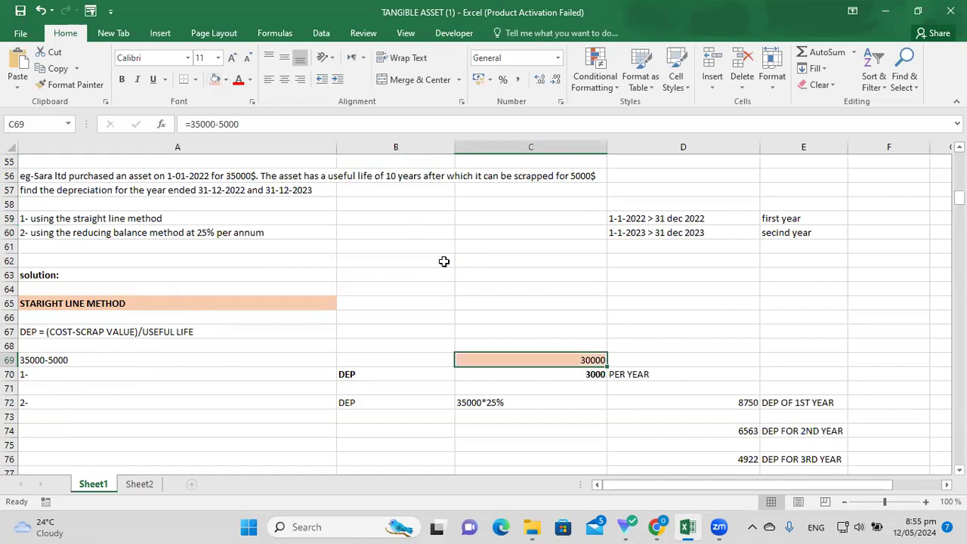
left_click(669, 316)
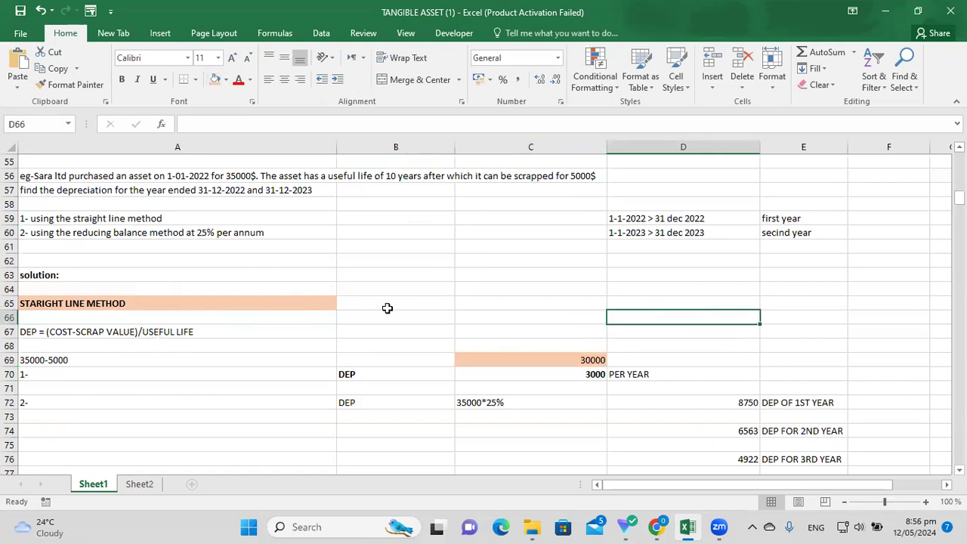
key("Down")
key("Down")
key("Down")
key("Left")
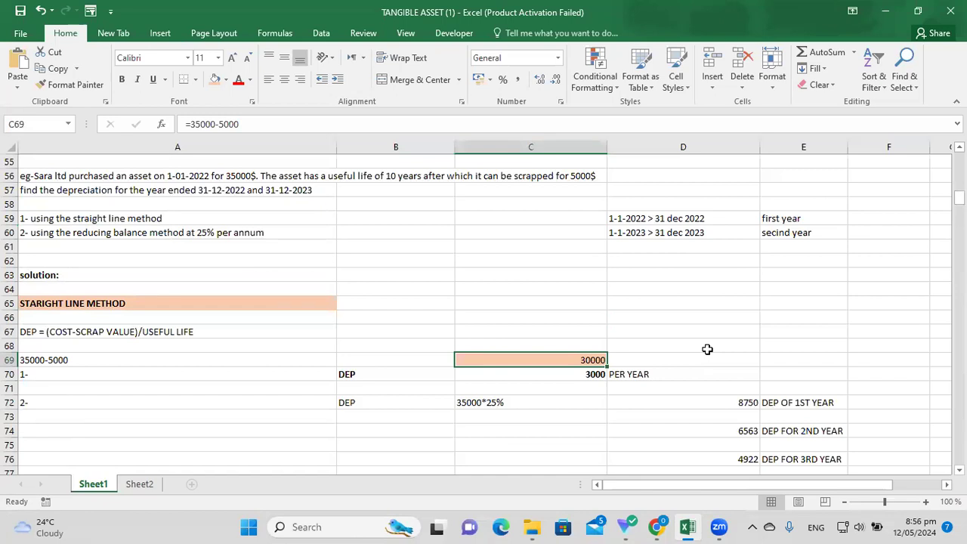
key("Down")
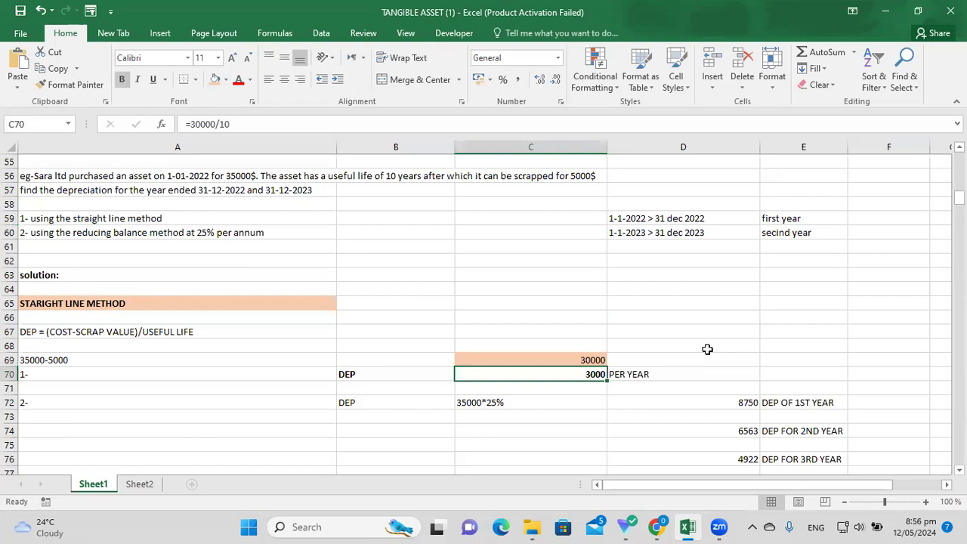
key("Right")
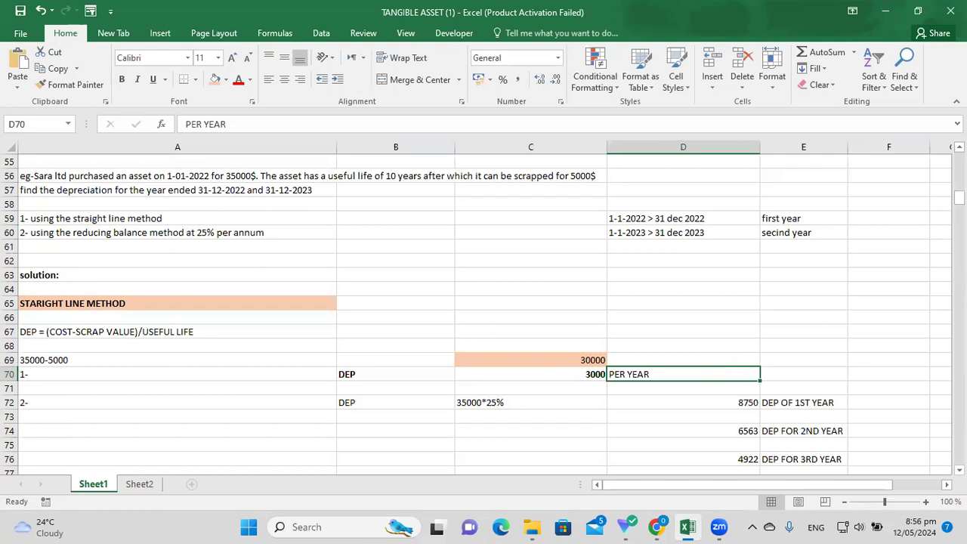
left_click(959, 469)
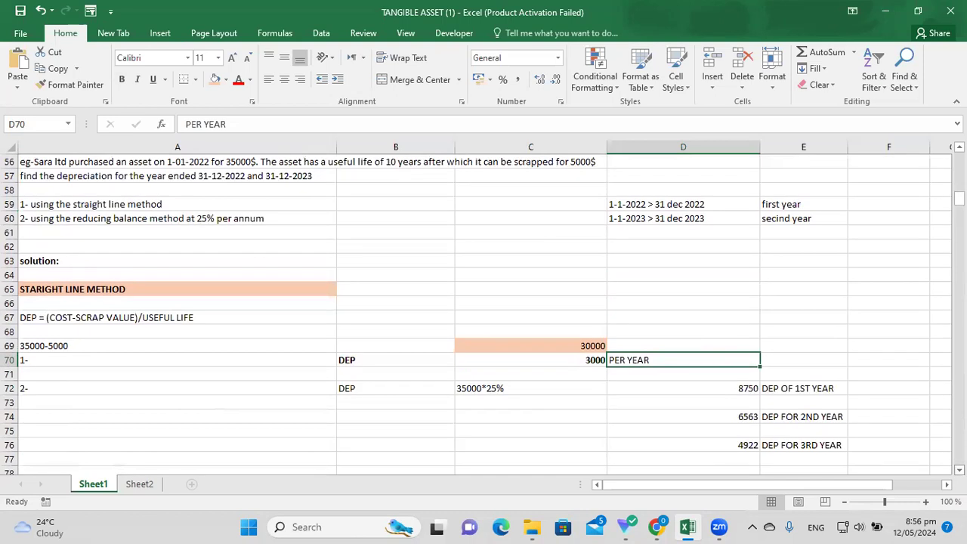
left_click(959, 469)
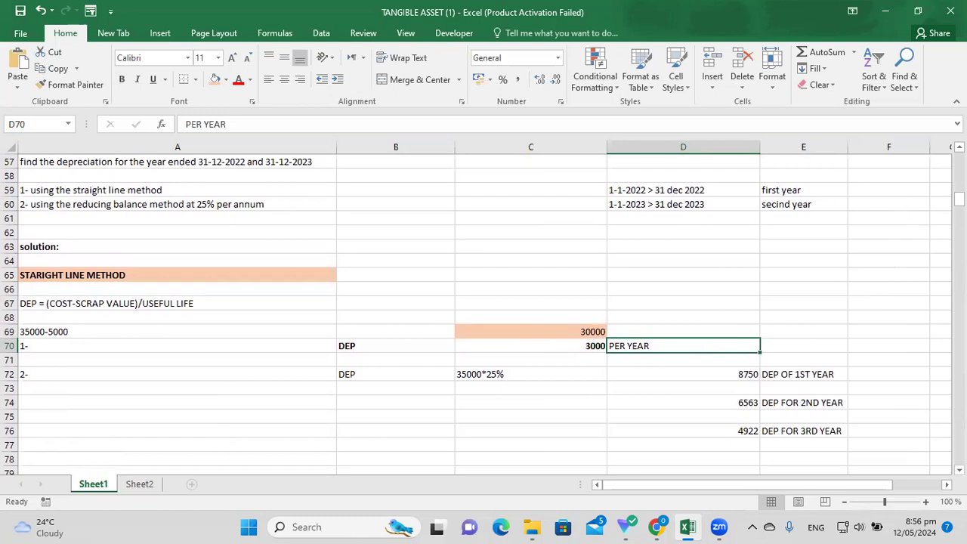
left_click(959, 146)
left_click(959, 147)
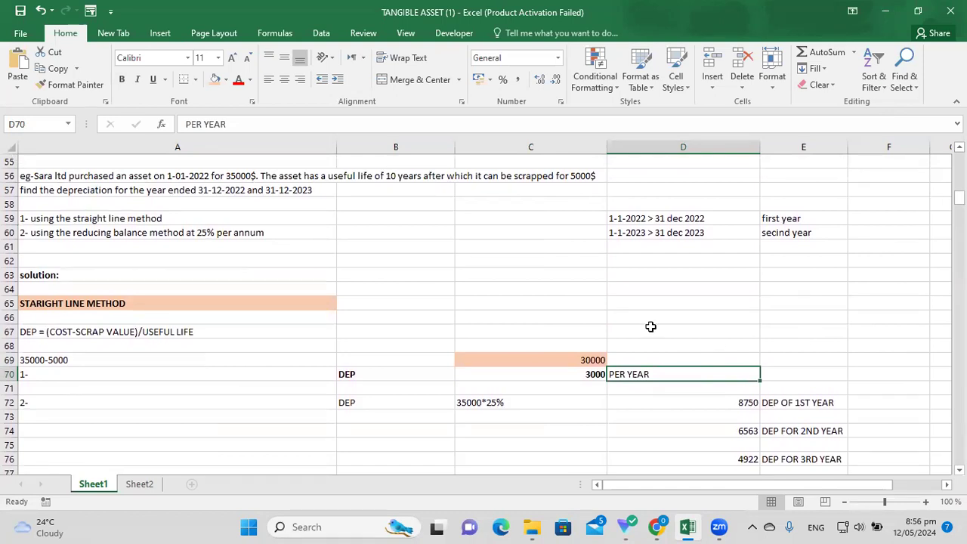
left_click(959, 147)
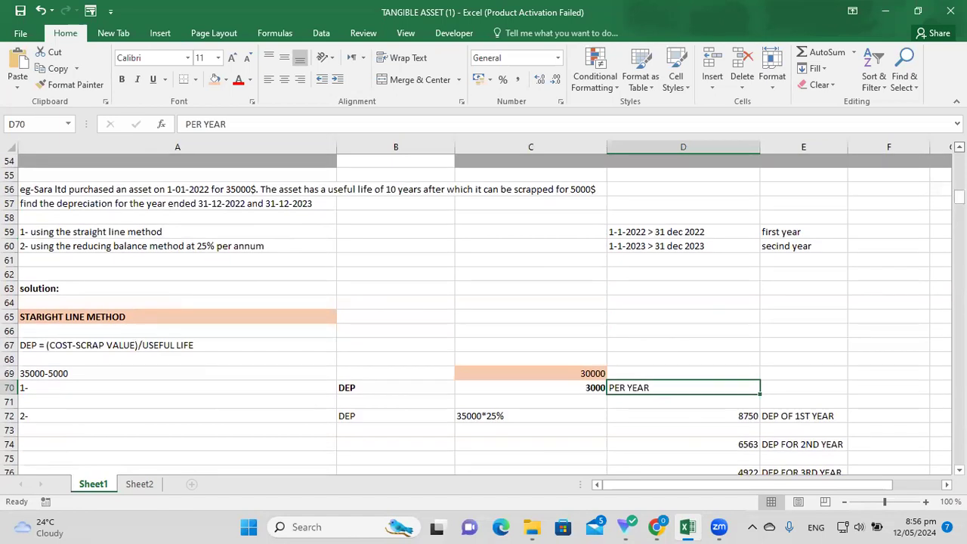
left_click(876, 236)
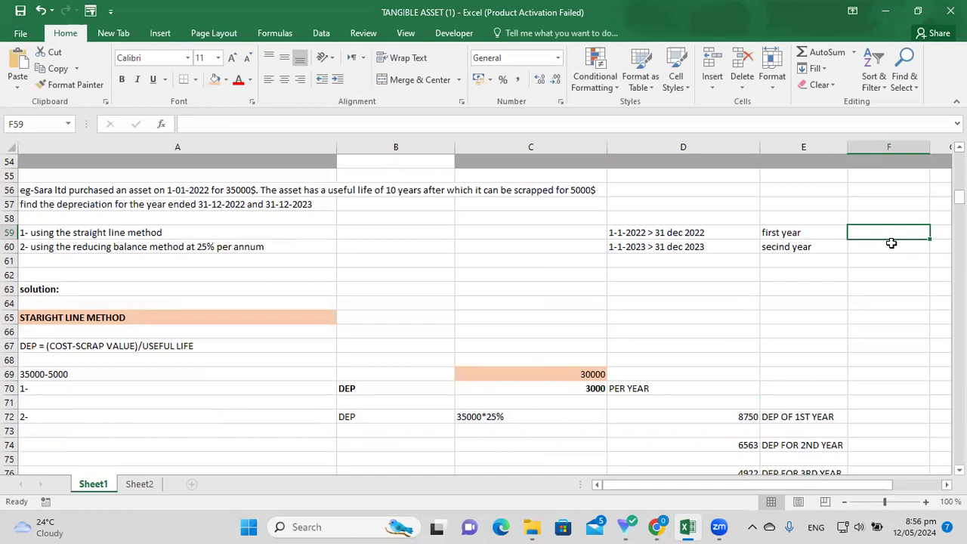
Enter 3000 depreciation in F59 and F60 and shade both cells orange.
type("3000")
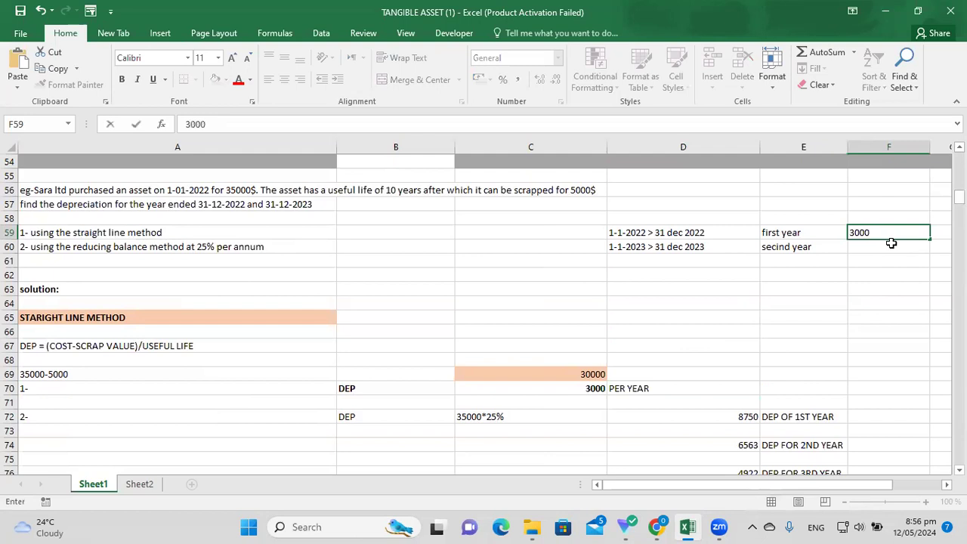
key("Return")
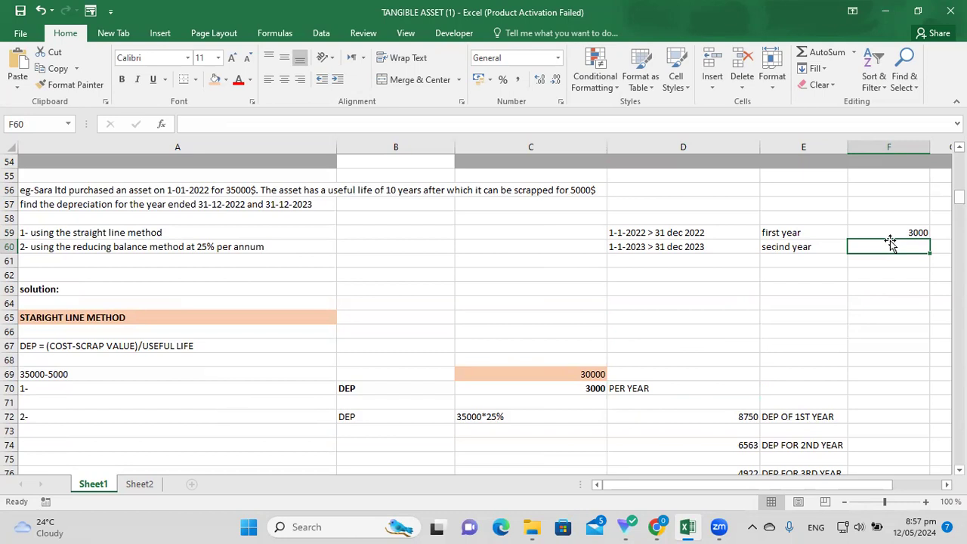
type("3000")
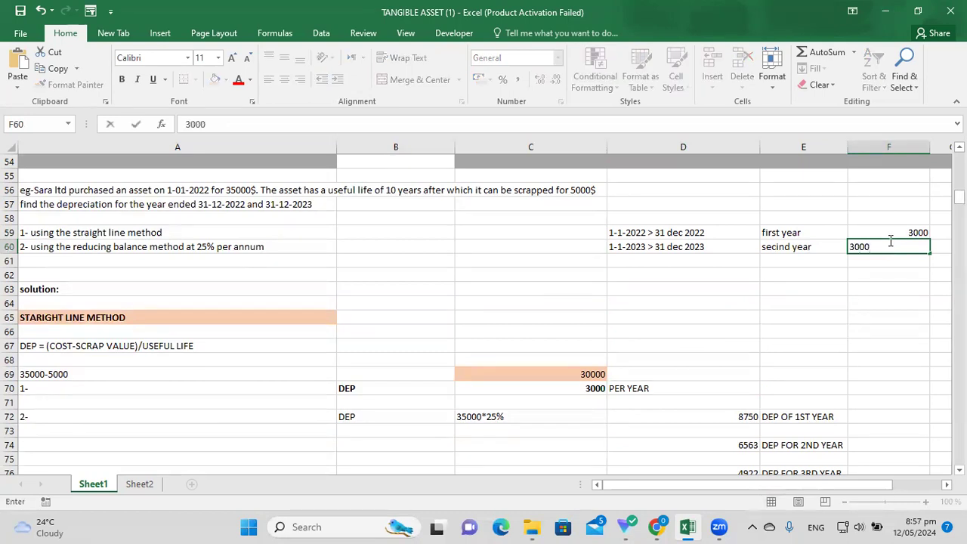
key("Return")
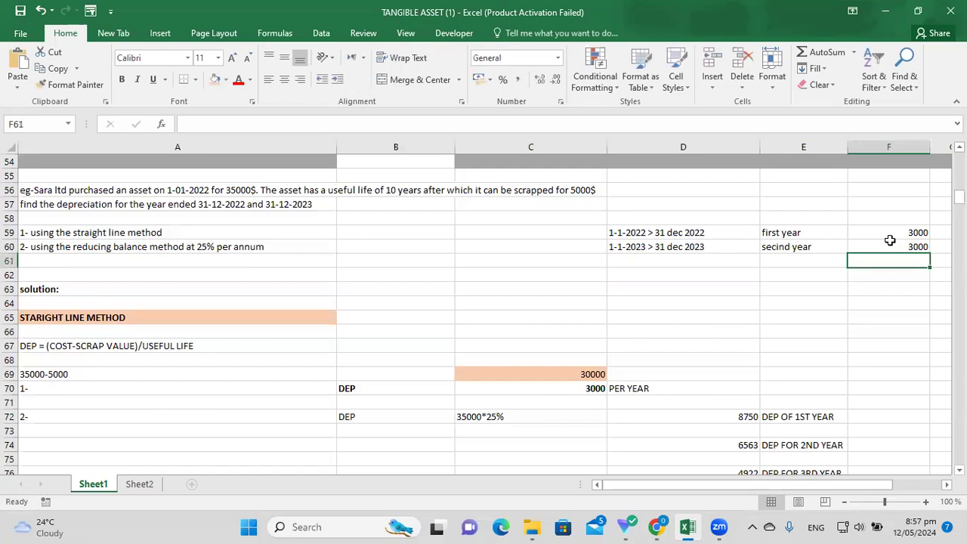
left_click_drag(891, 235, 891, 246)
left_click(215, 79)
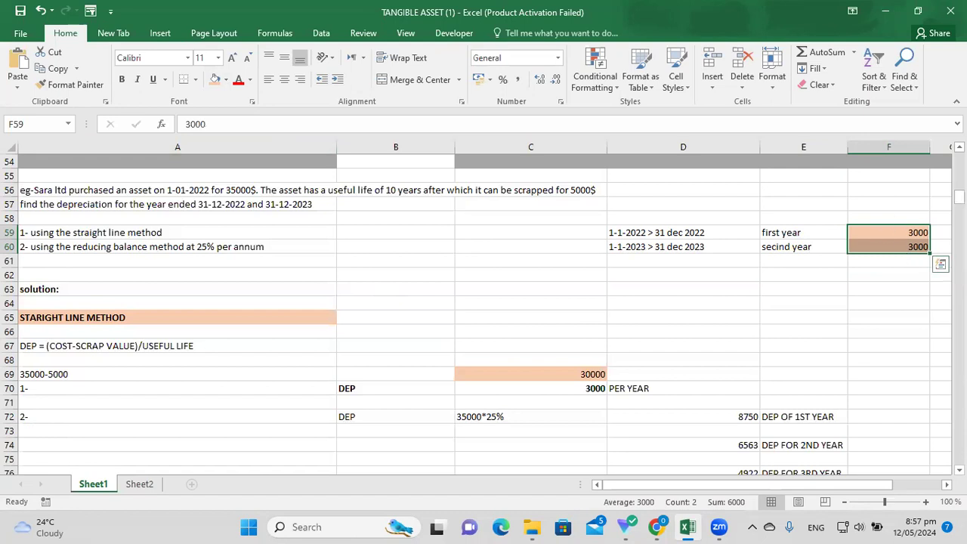
left_click(958, 147)
scroll(483, 314, "up", 4)
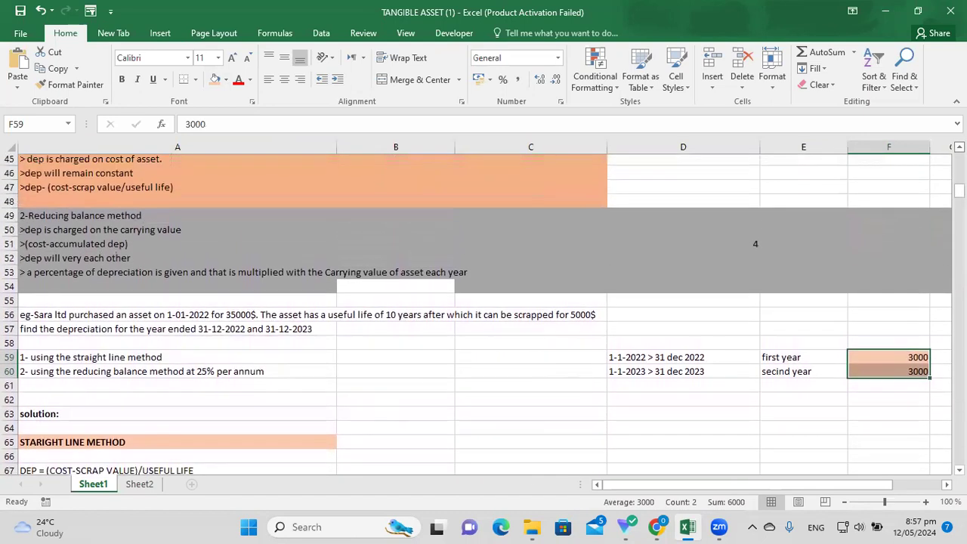
scroll(483, 314, "up", 1)
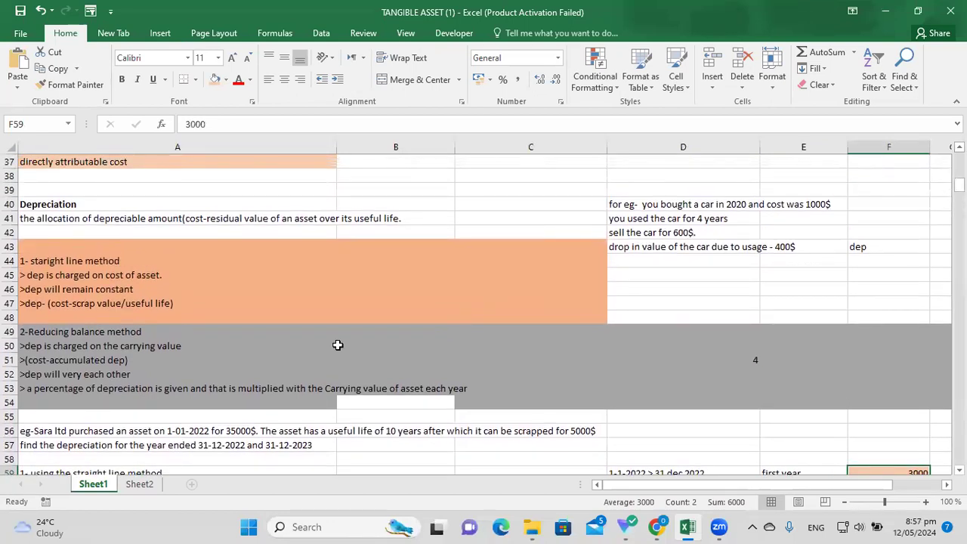
left_click(182, 277)
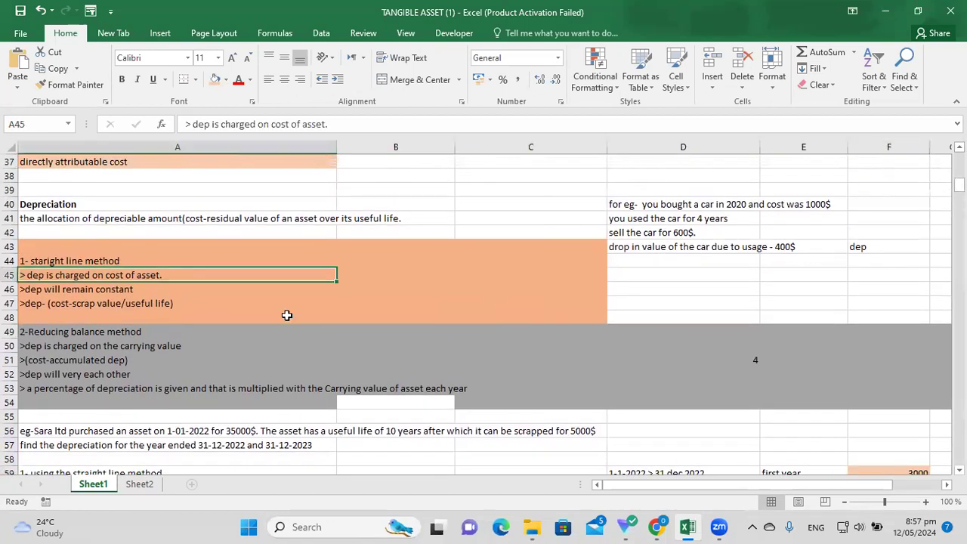
left_click(459, 260)
left_click(112, 275)
left_click(119, 292)
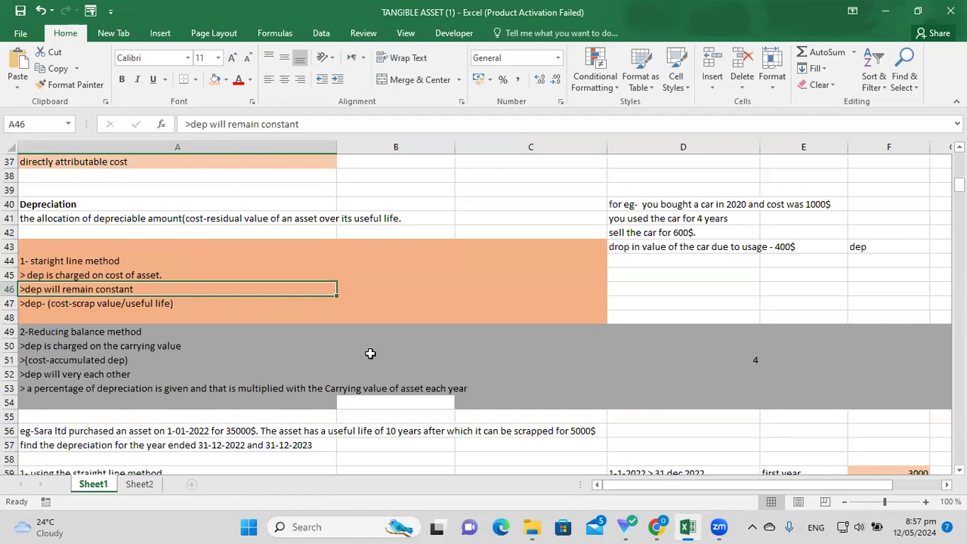
left_click(110, 261)
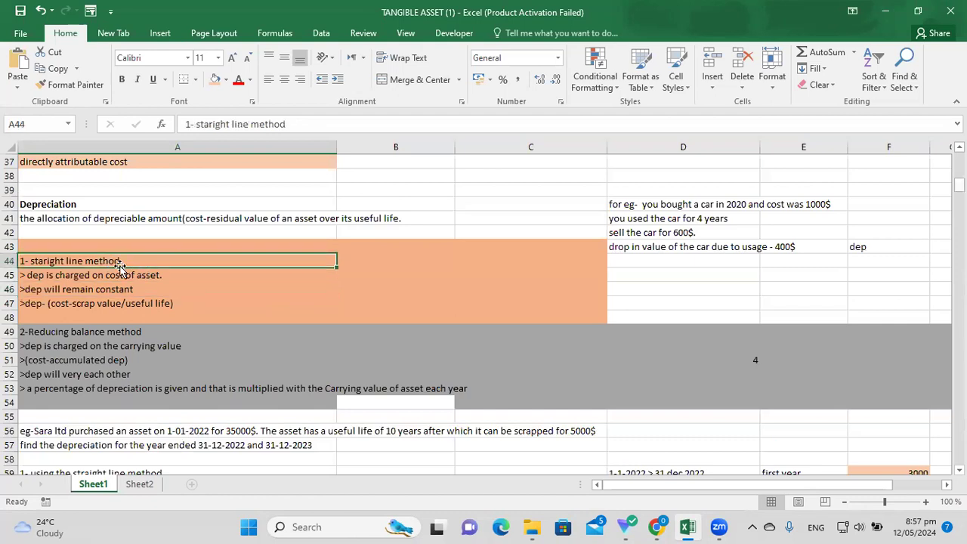
left_click(167, 301)
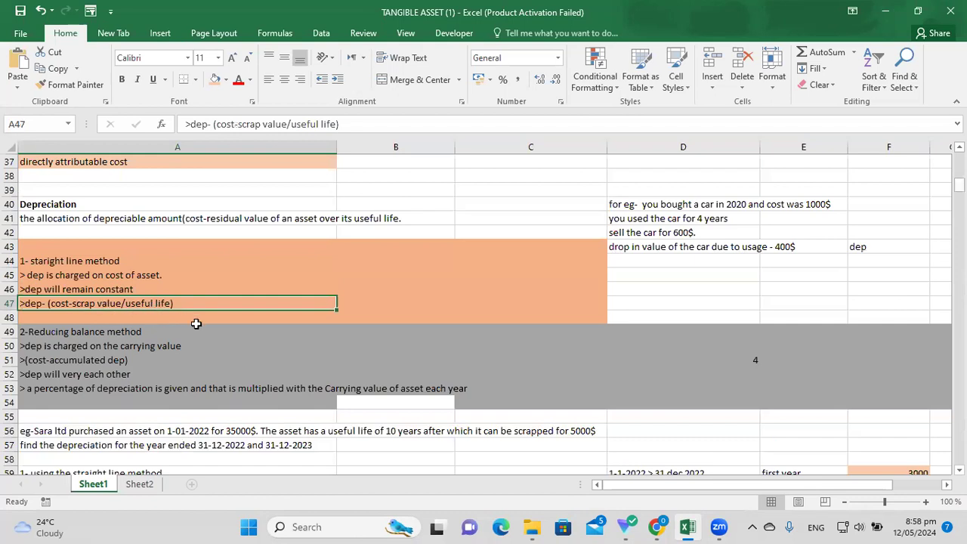
left_click_drag(140, 249, 375, 315)
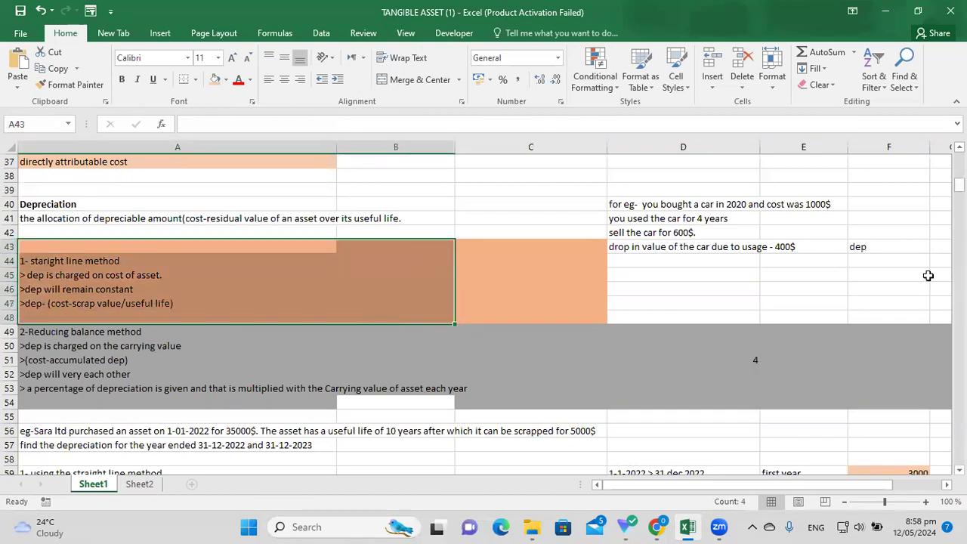
scroll(483, 314, "down", 2)
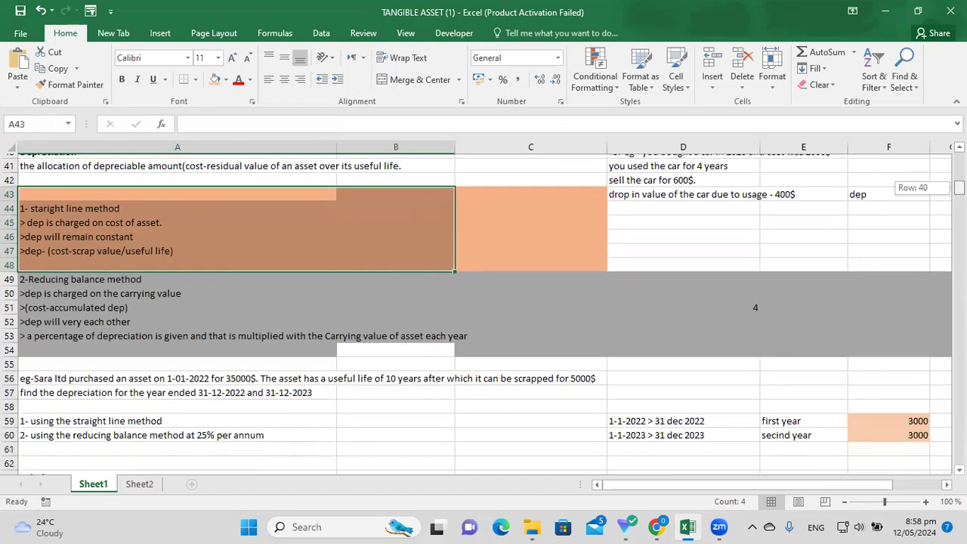
scroll(483, 309, "down", 1)
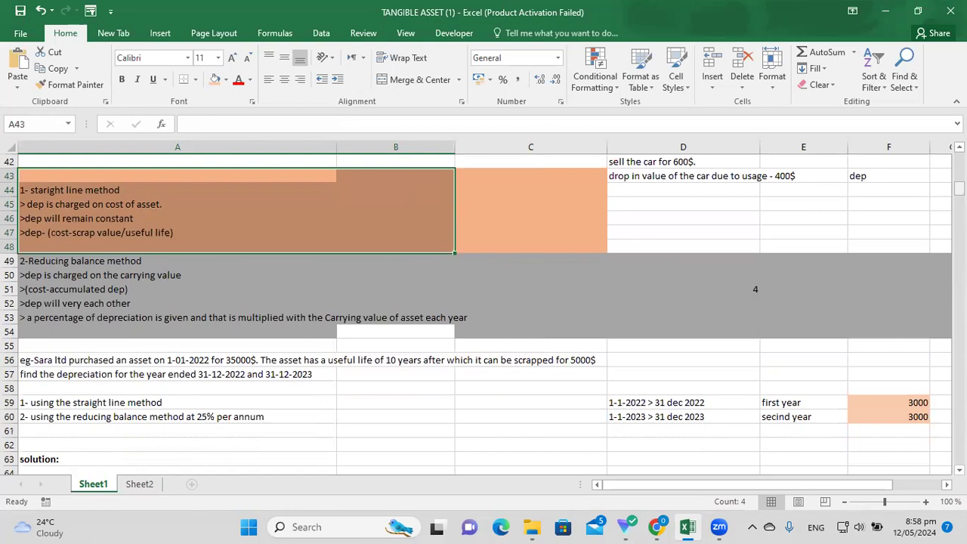
left_click_drag(959, 187, 958, 190)
left_click_drag(958, 189, 958, 200)
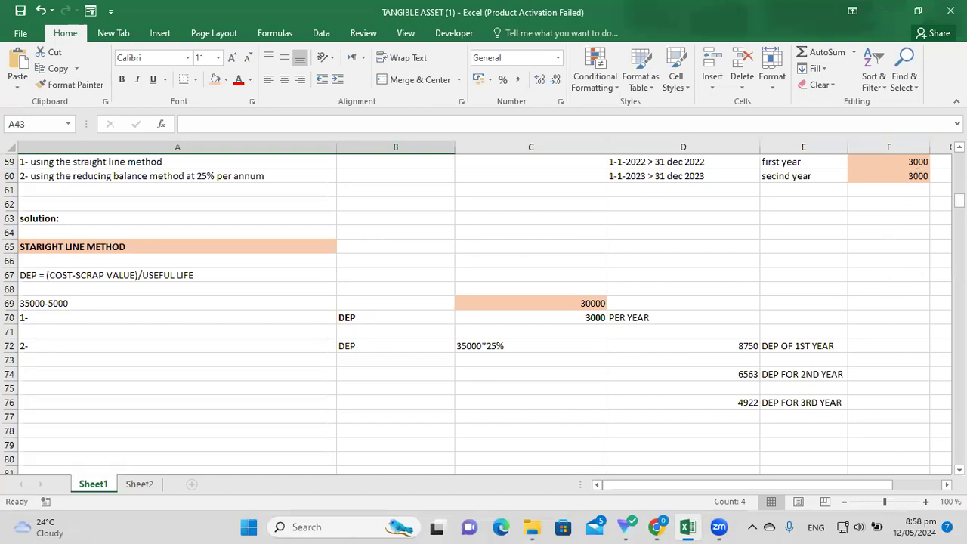
scroll(849, 163, "up", 1)
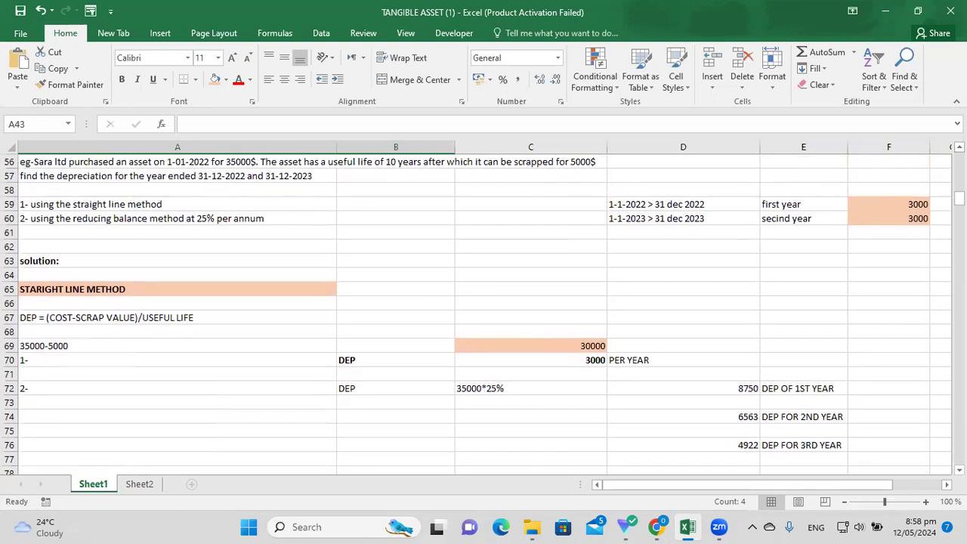
scroll(894, 181, "up", 1)
scroll(906, 163, "up", 1)
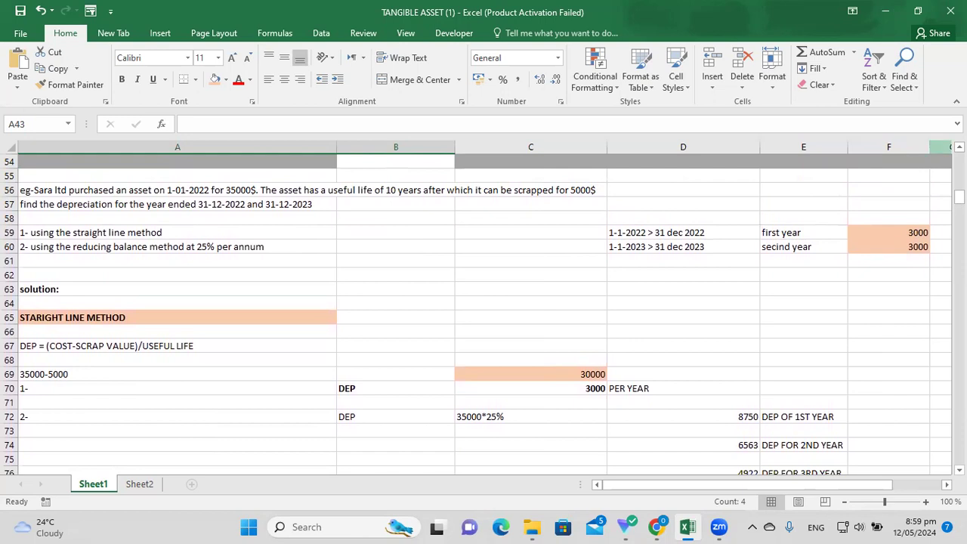
scroll(363, 417, "up", 2)
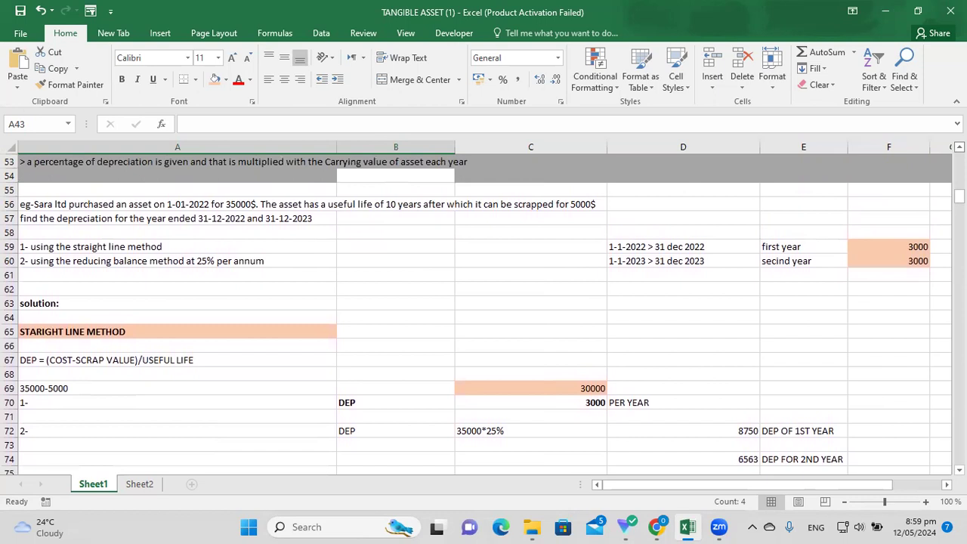
left_click(124, 293)
left_click(114, 276)
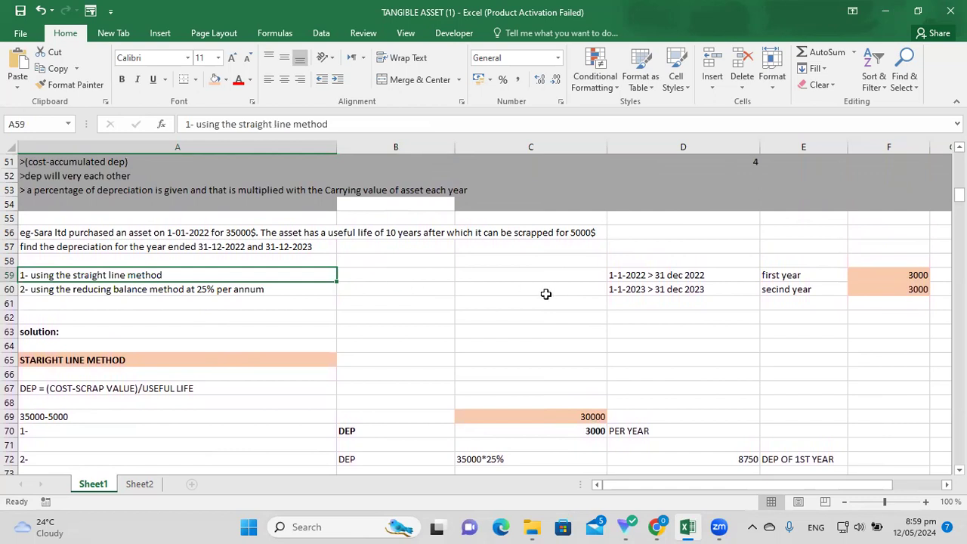
left_click(290, 290)
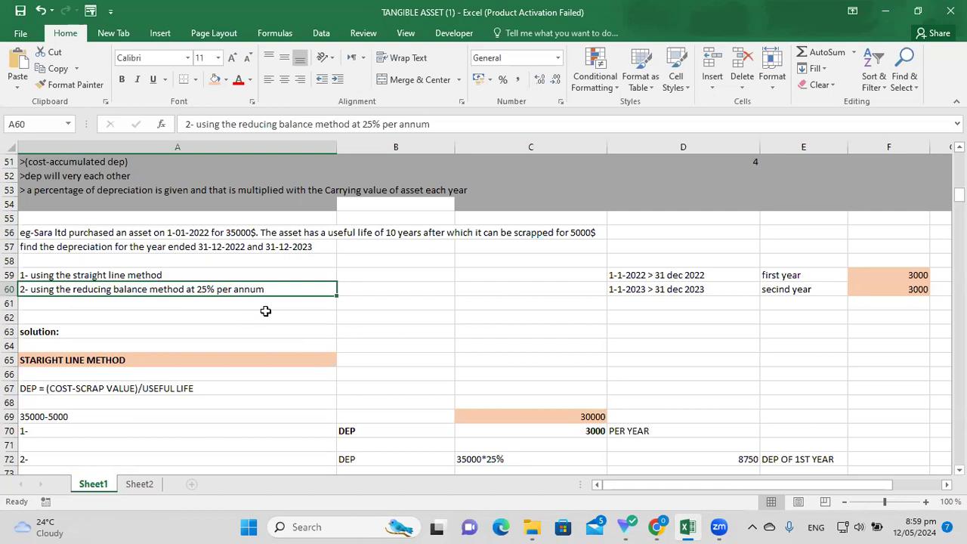
left_click(304, 305)
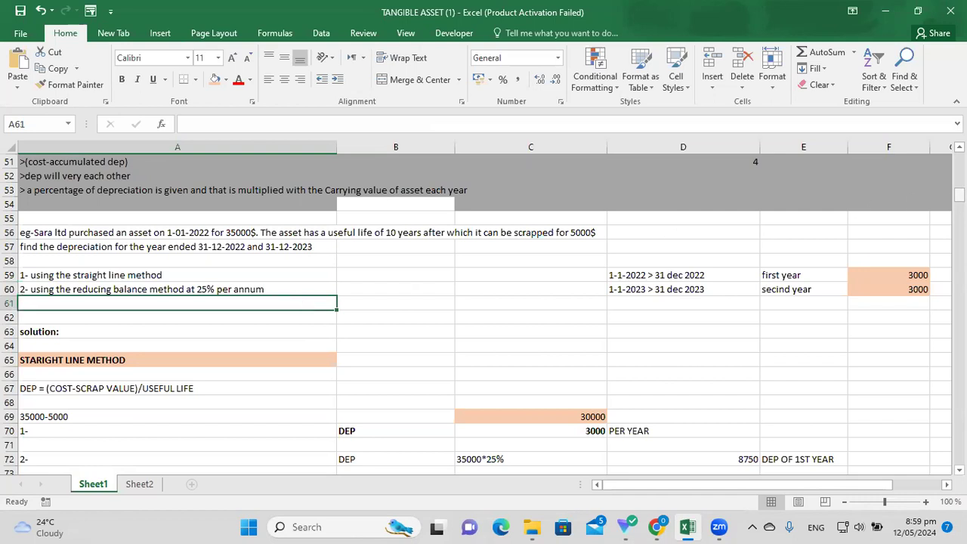
left_click_drag(958, 194, 958, 202)
left_click(430, 329)
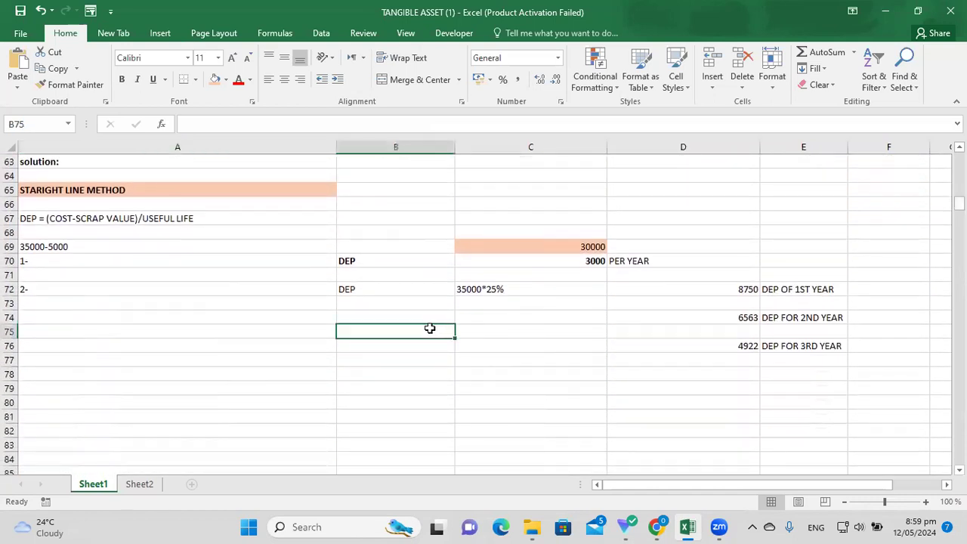
left_click(240, 298)
left_click(193, 262)
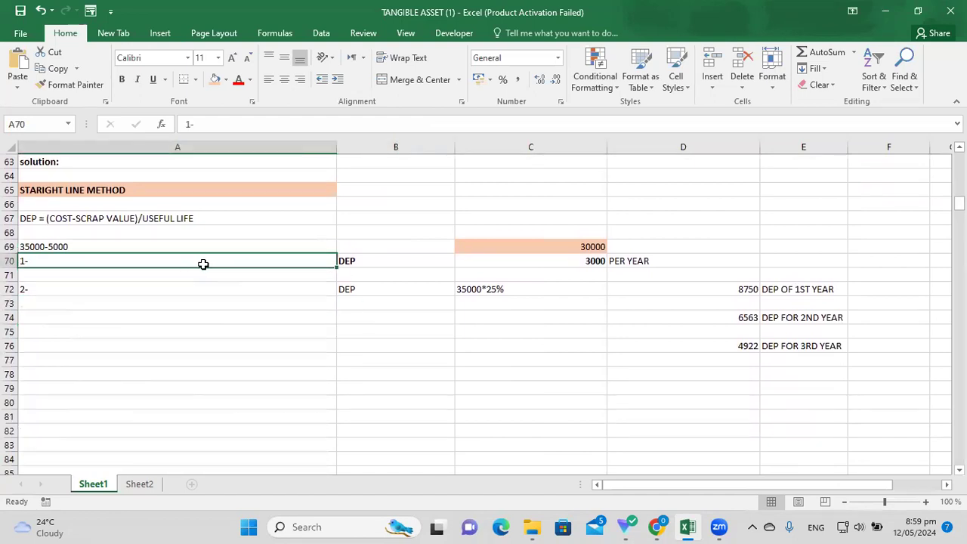
Browse fill colours for the straight-line answer row and A72, leaving A72 unfilled.
left_click_drag(216, 261, 695, 254)
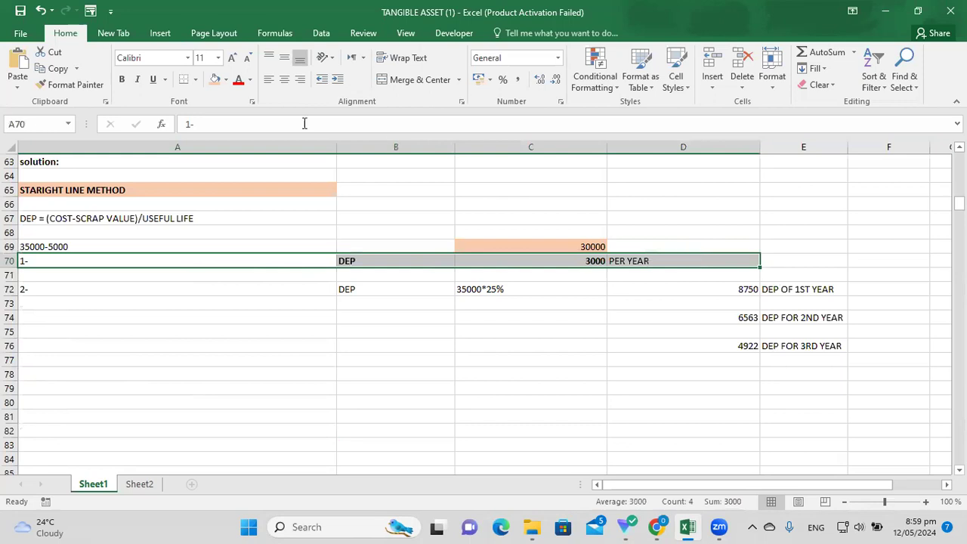
left_click(225, 79)
left_click(250, 190)
left_click(177, 416)
left_click(204, 296)
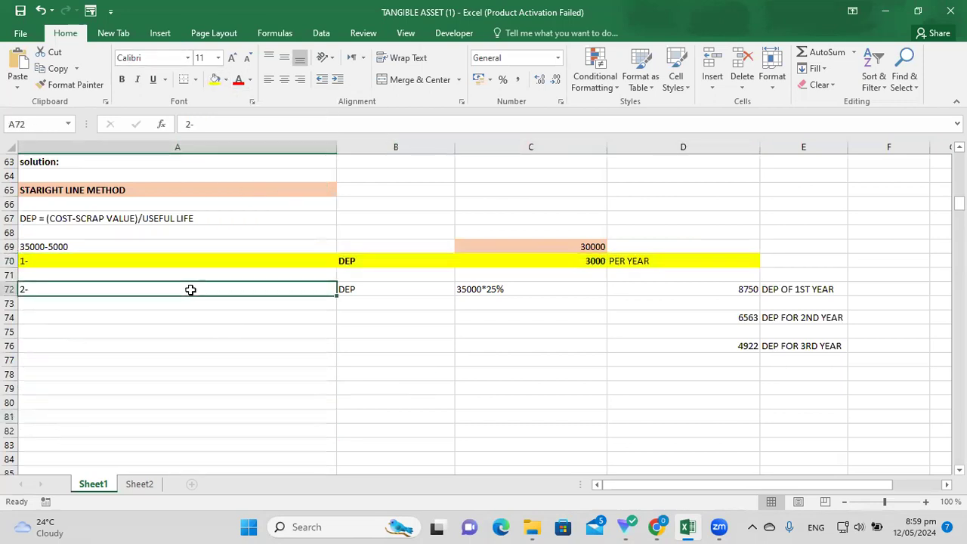
left_click(224, 80)
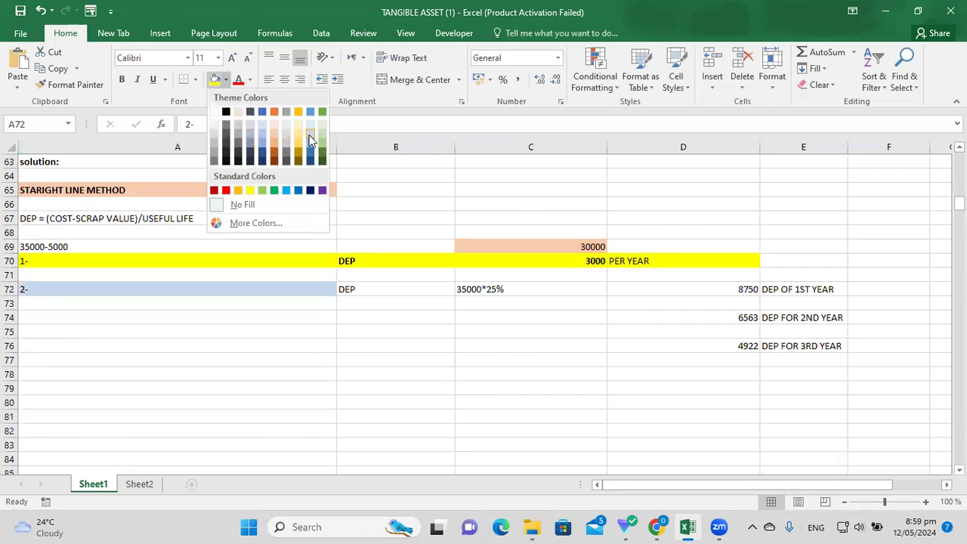
left_click(206, 330)
left_click(385, 302)
left_click(210, 288)
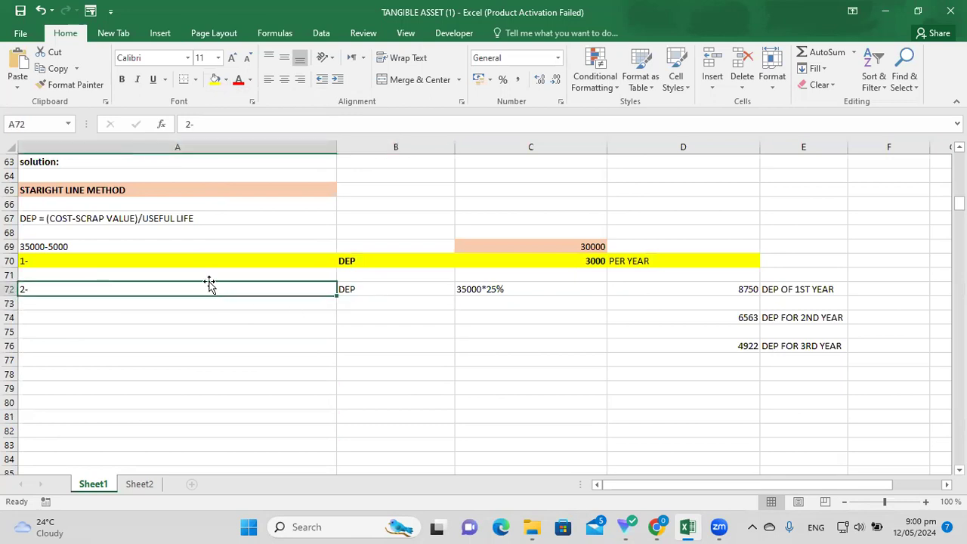
left_click(225, 79)
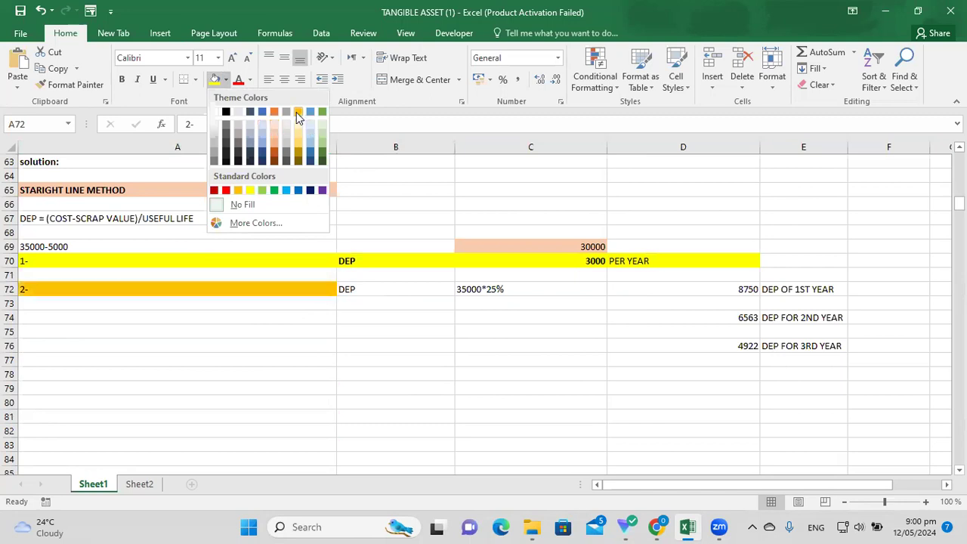
left_click(223, 323)
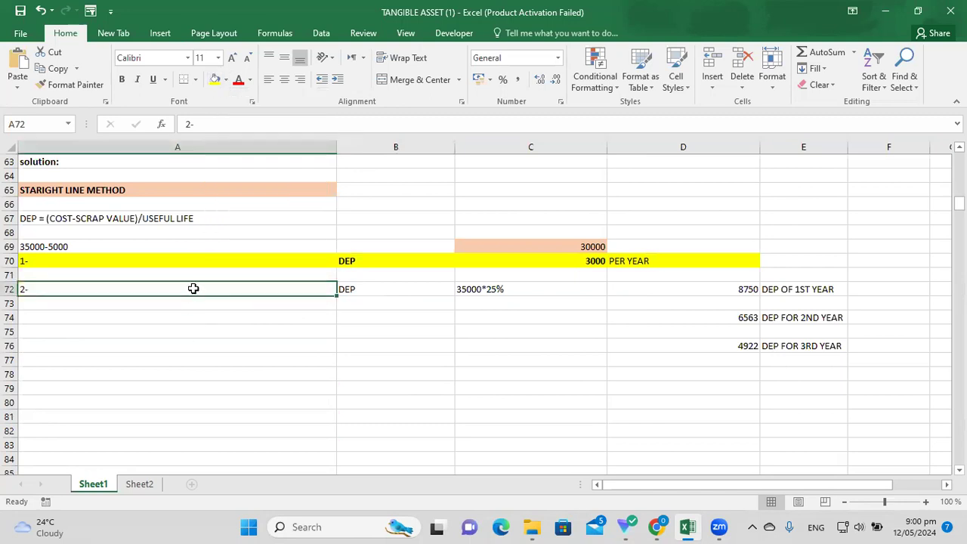
Fill the reducing-balance block A72:E77 with light gold.
left_click_drag(193, 288, 841, 360)
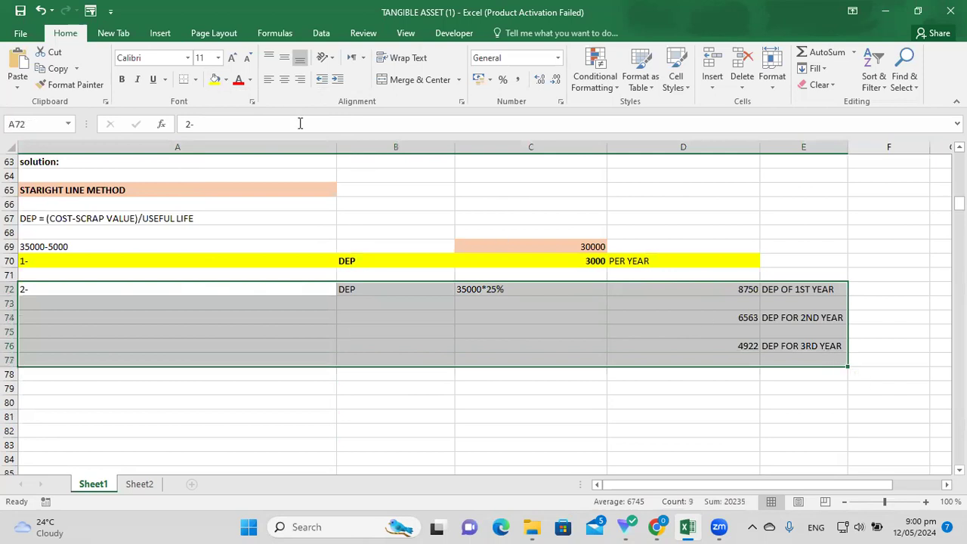
left_click(226, 79)
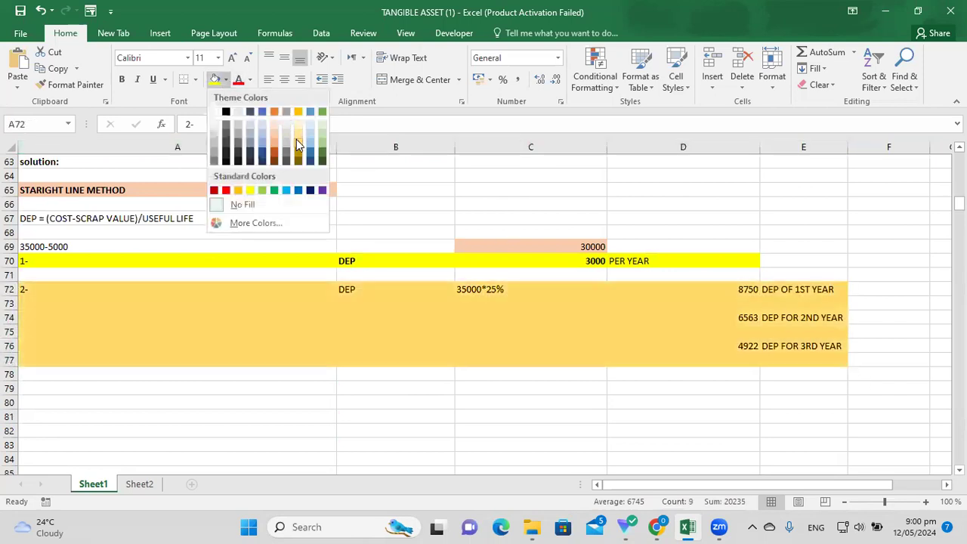
left_click(297, 139)
key("Down")
key("Down")
key("Down")
key("Down")
key("Down")
key("Down")
key("Down")
key("Down")
key("Down")
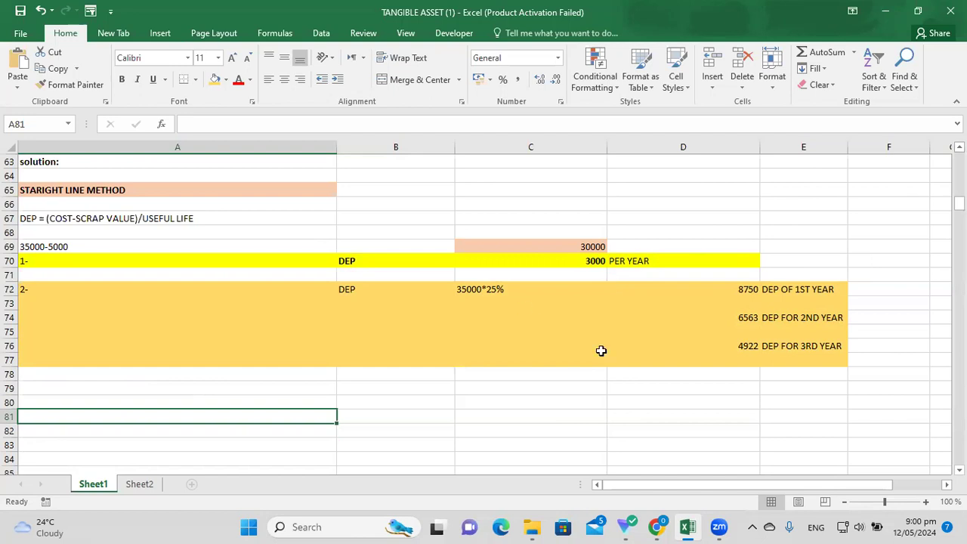
scroll(483, 313, "up", 3)
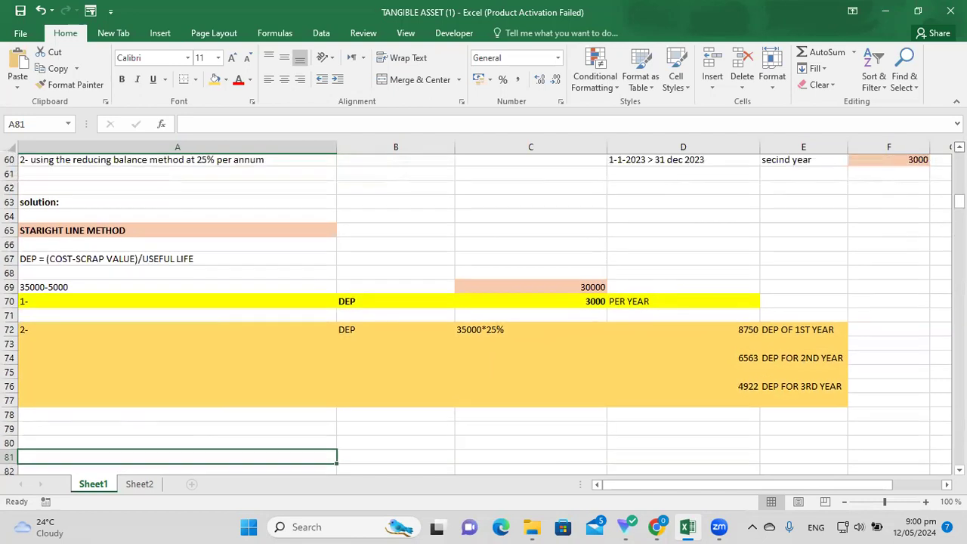
left_click(233, 199)
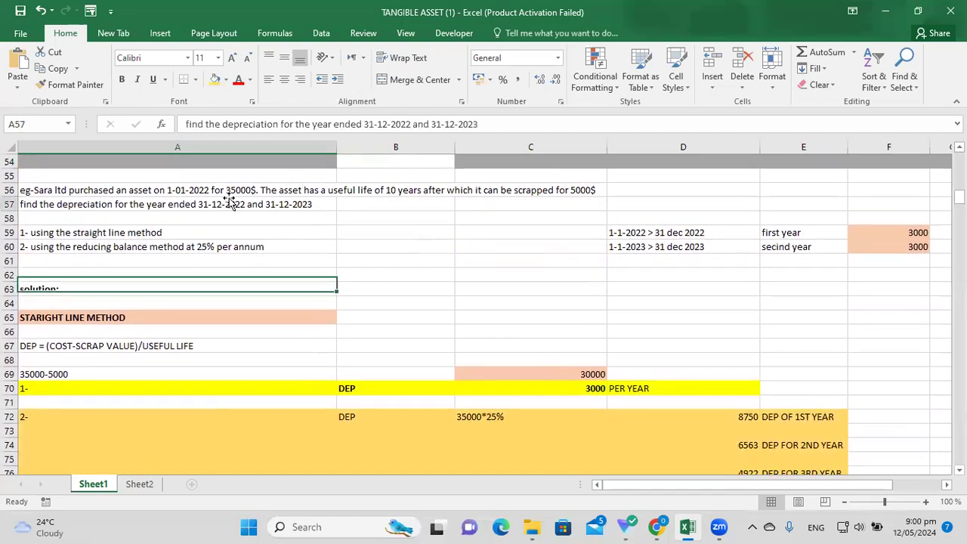
left_click(253, 190)
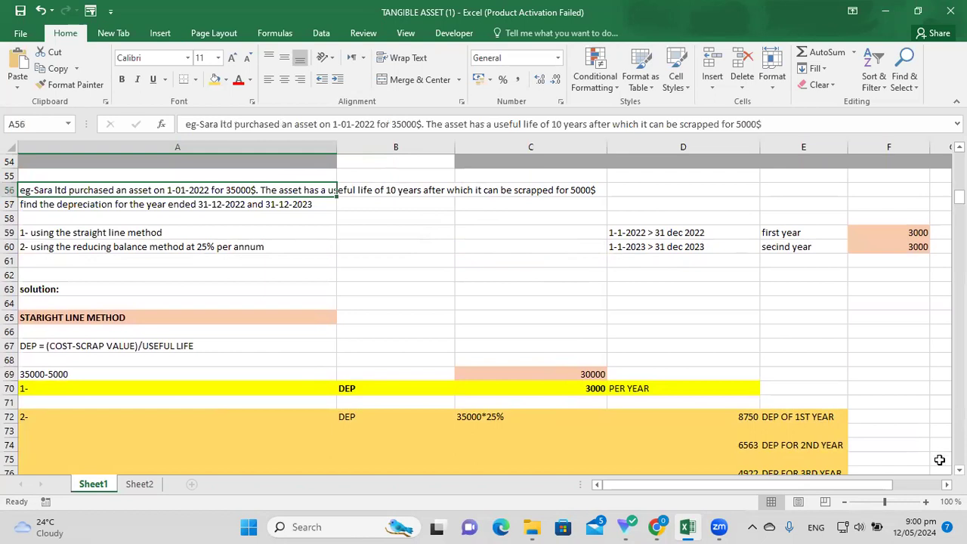
scroll(959, 469, "down", 2)
scroll(959, 470, "down", 1)
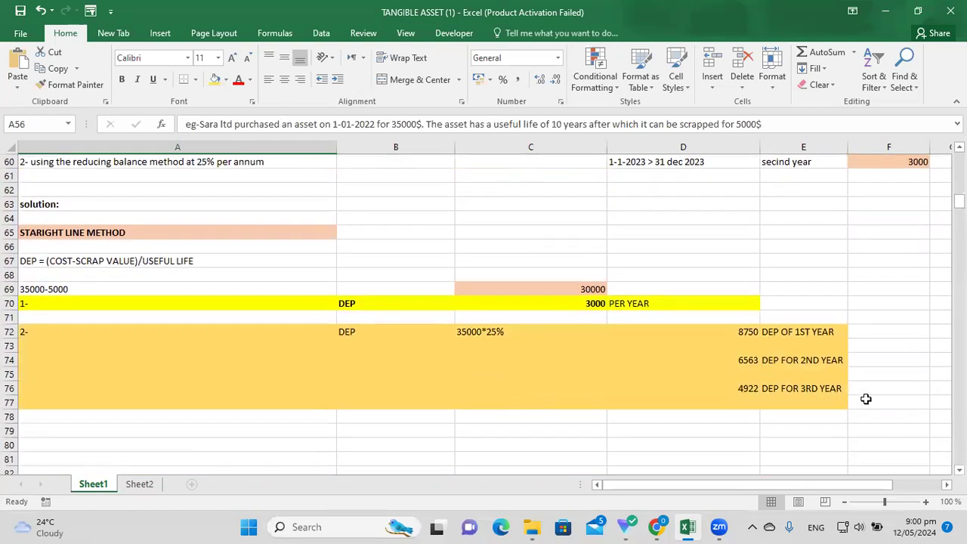
left_click(495, 343)
left_click(492, 336)
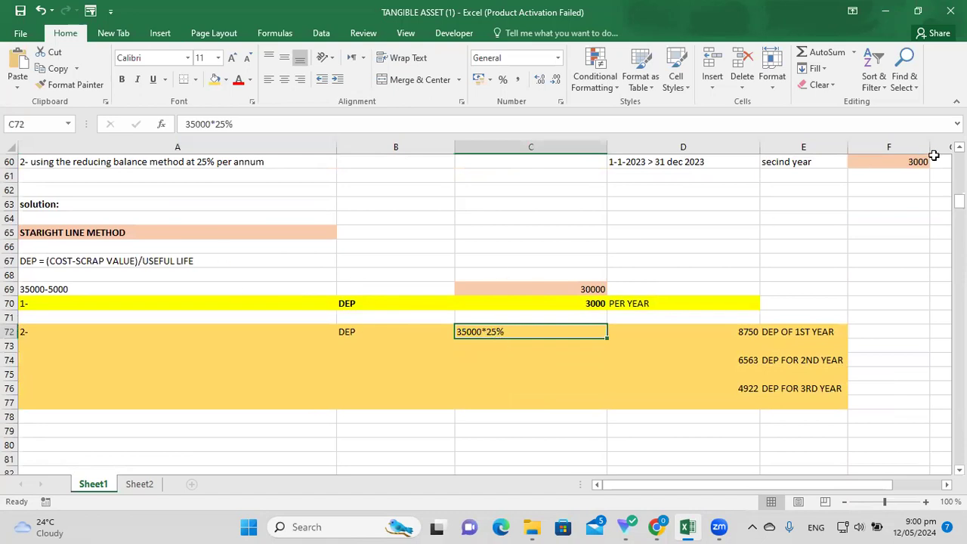
scroll(521, 164, "up", 1)
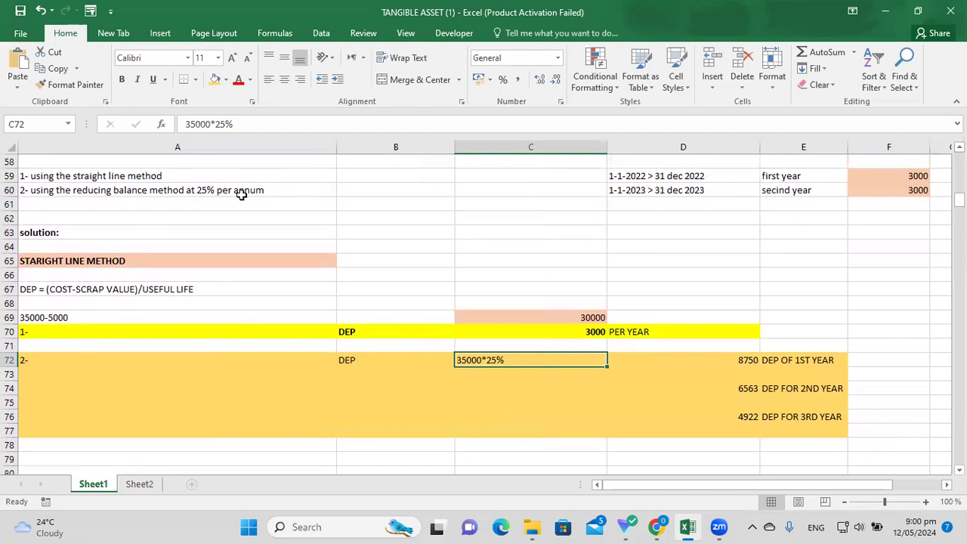
left_click(162, 199)
left_click(160, 191)
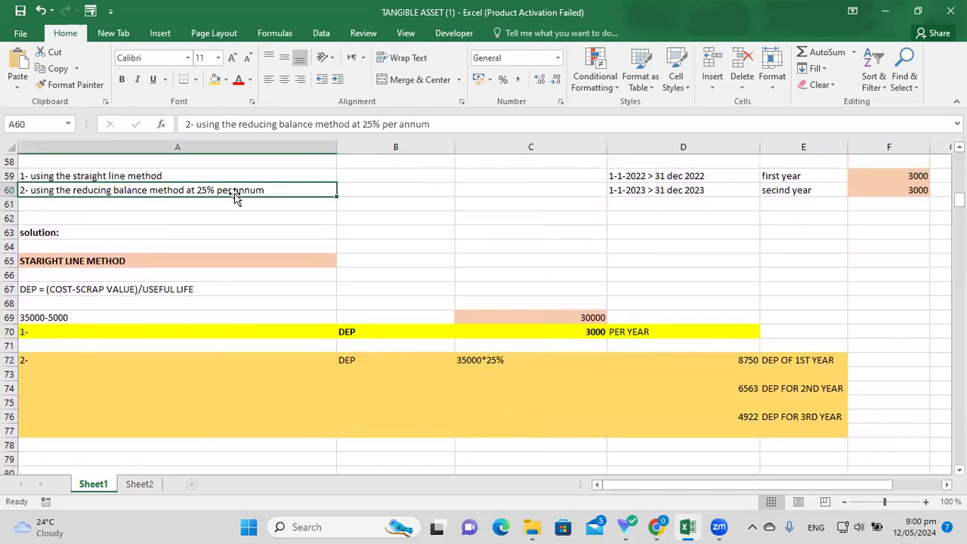
left_click(518, 353)
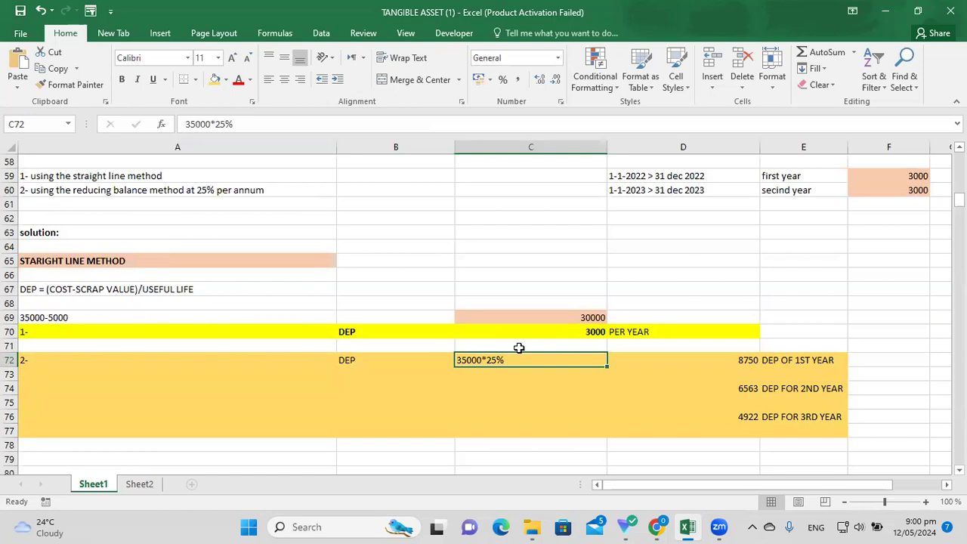
key("Right")
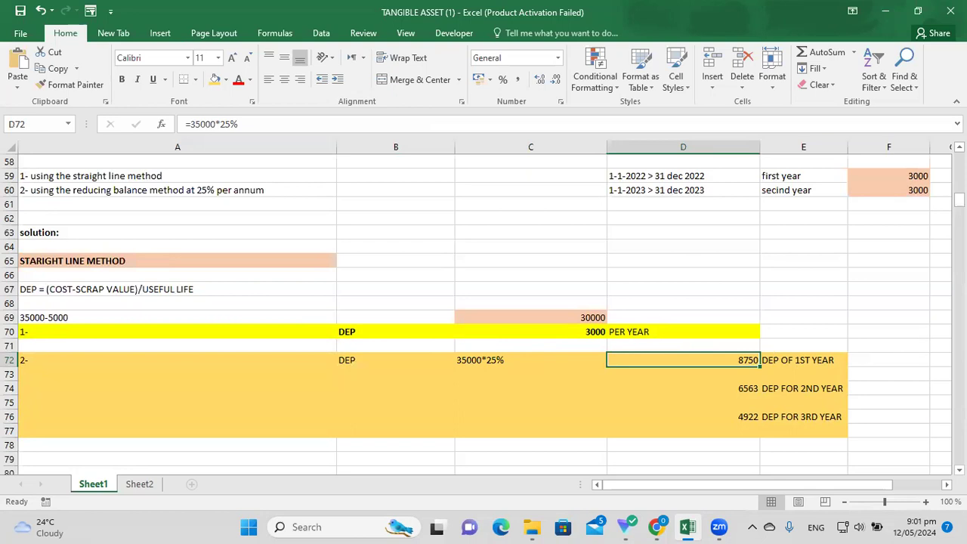
scroll(483, 314, "down", 1)
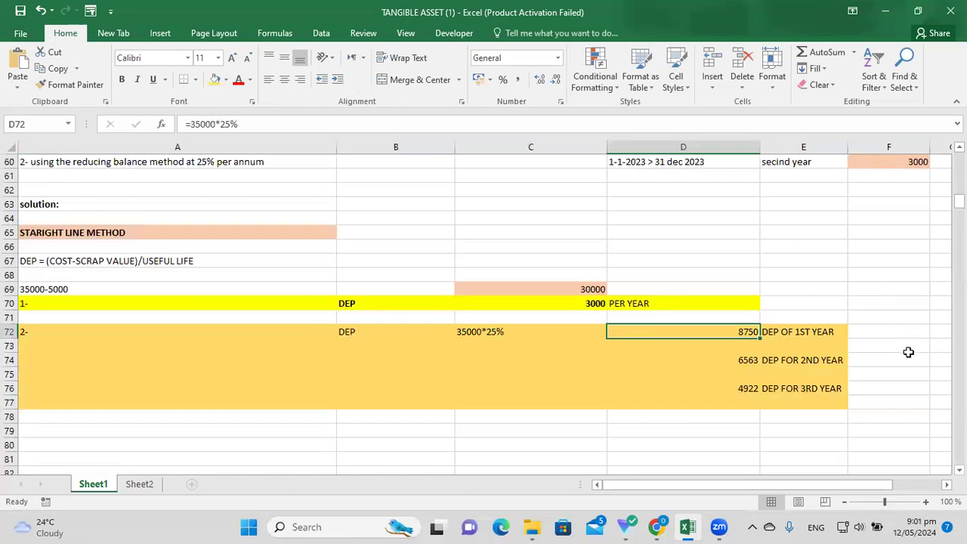
left_click(959, 147)
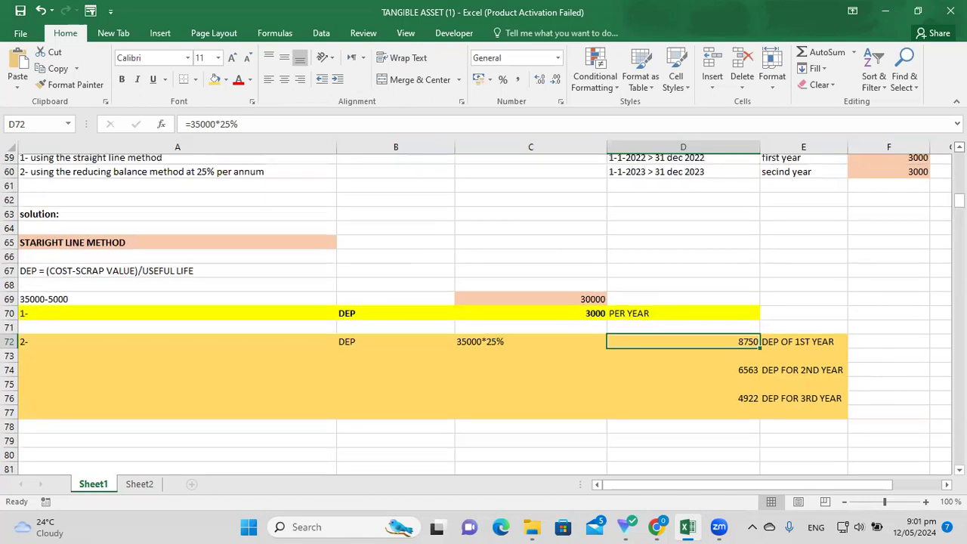
scroll(629, 249, "up", 2)
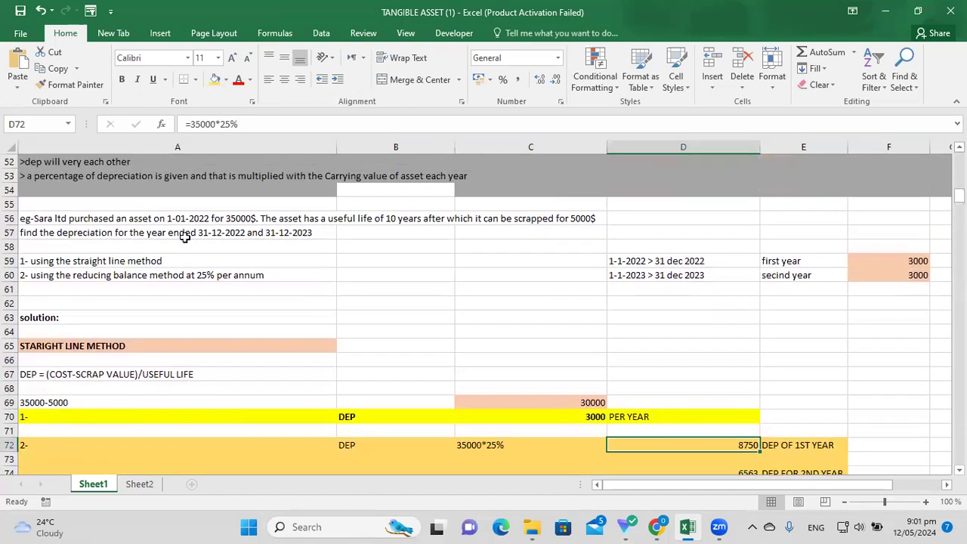
left_click(249, 259)
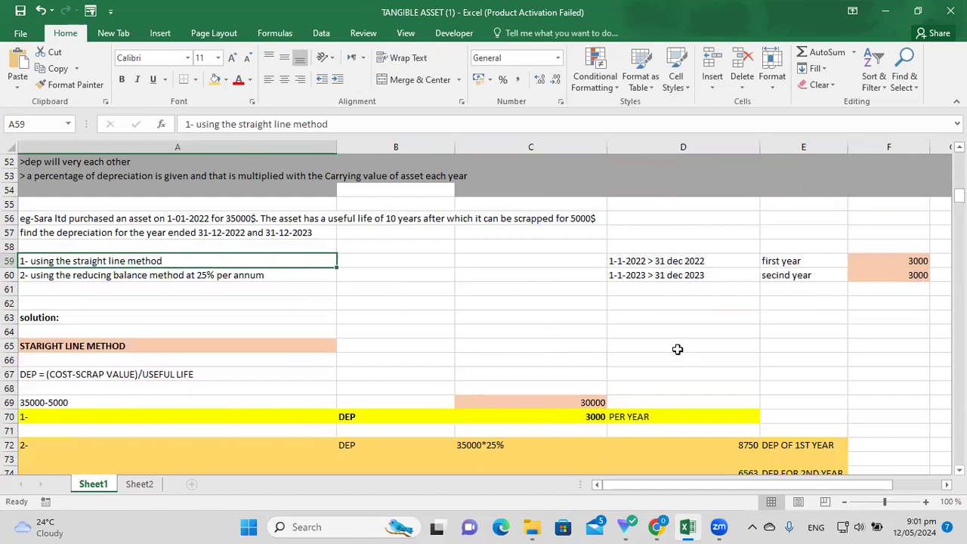
scroll(885, 396, "down", 2)
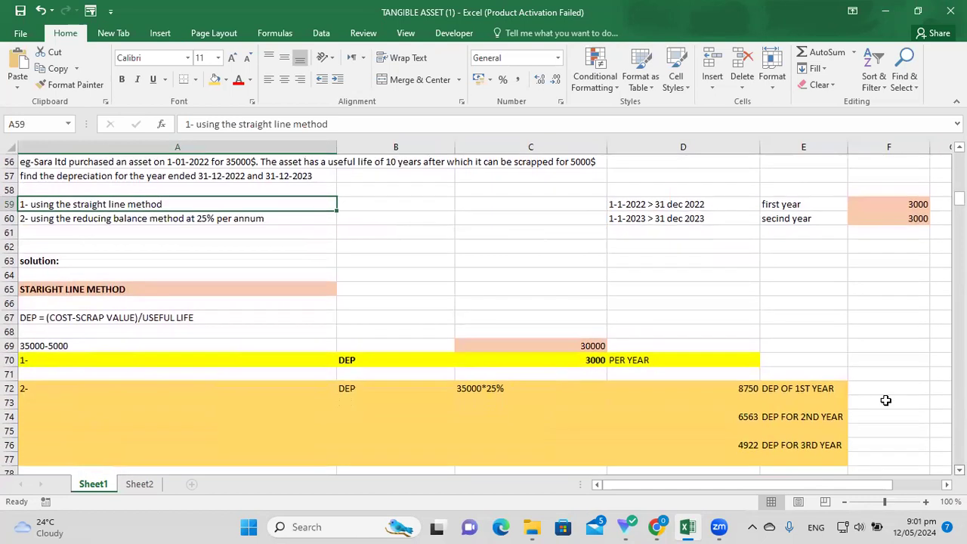
Enter the period 1-1-2022> 31-12-2022 in F72 beside the 8750 first-year depreciation.
left_click(885, 393)
type("1-")
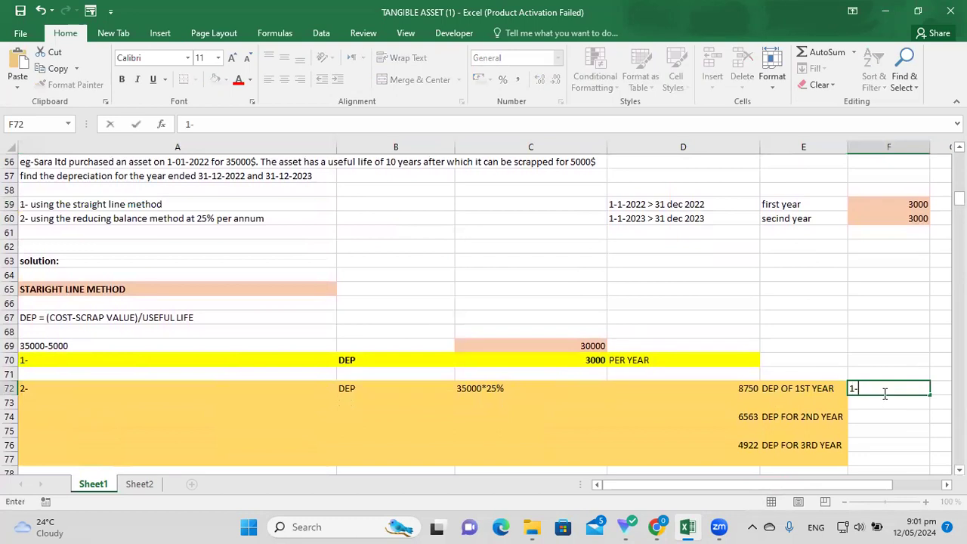
type("1-2022> 31-12-2022")
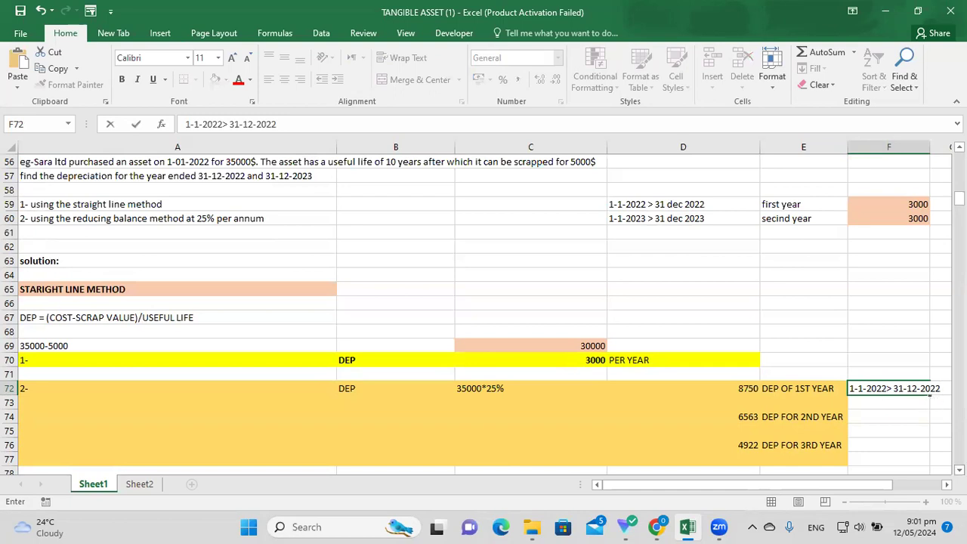
scroll(959, 470, "down", 1)
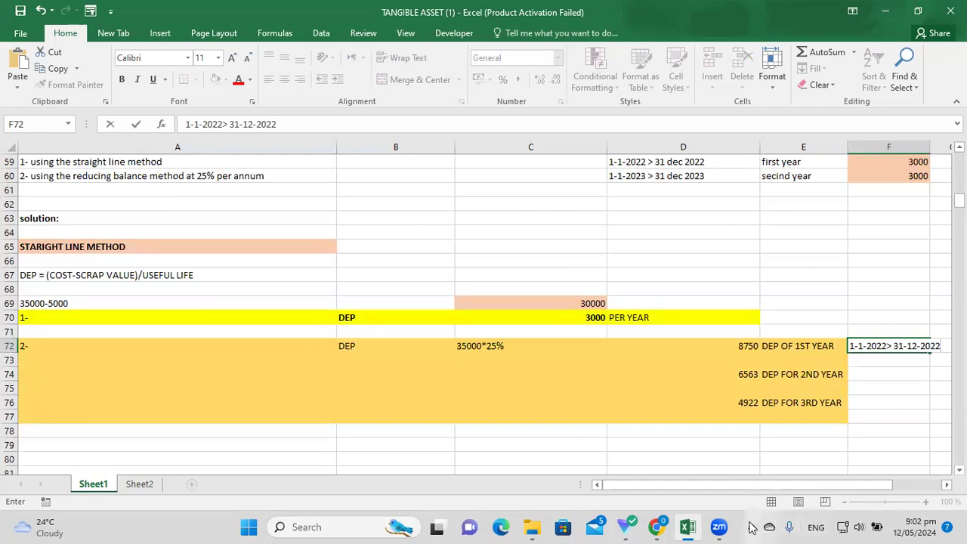
scroll(750, 441, "down", 2)
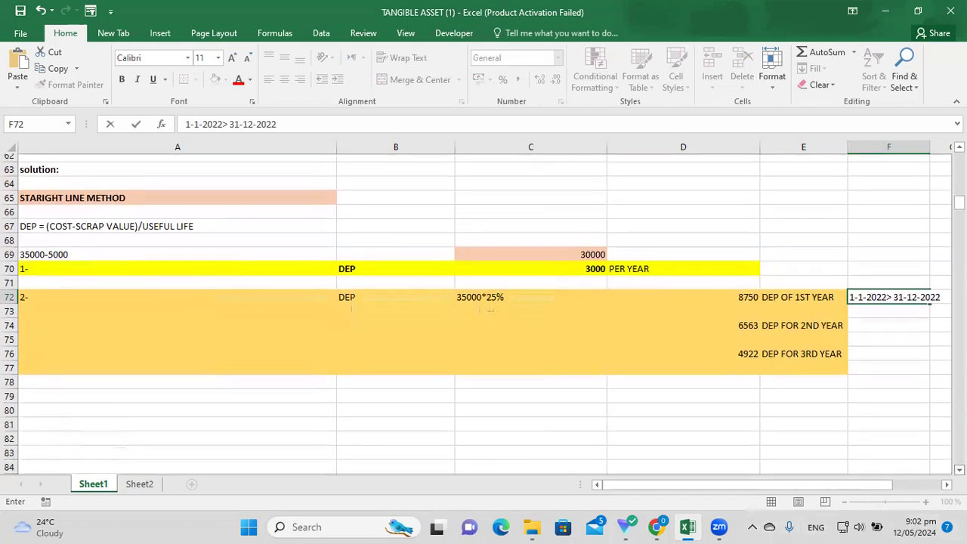
Write the working 35000-8750 as plain text in D81.
left_click(622, 433)
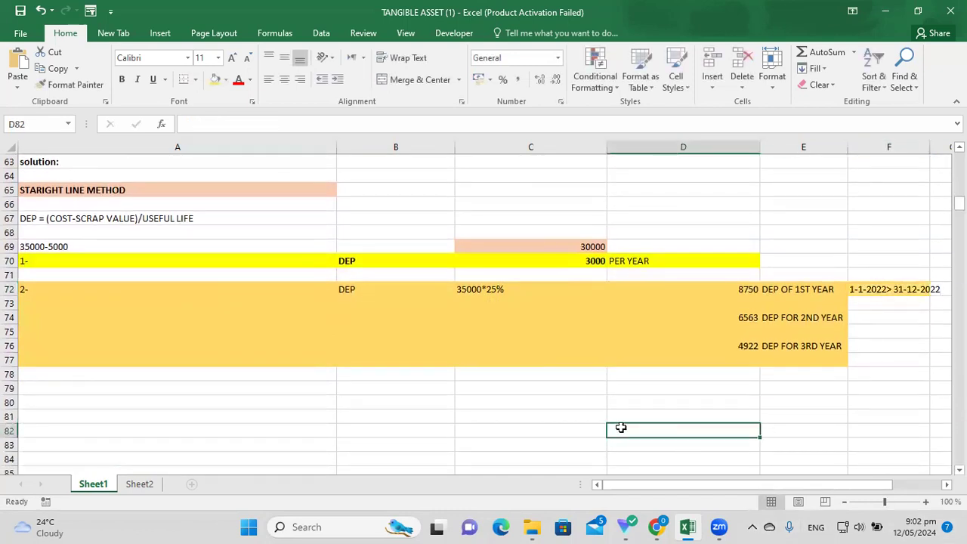
left_click(650, 415)
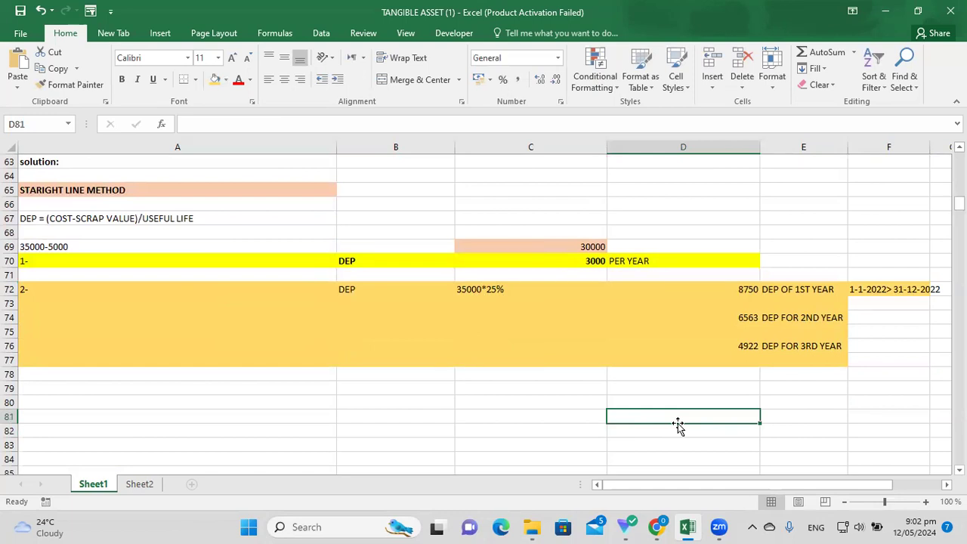
type("=35000")
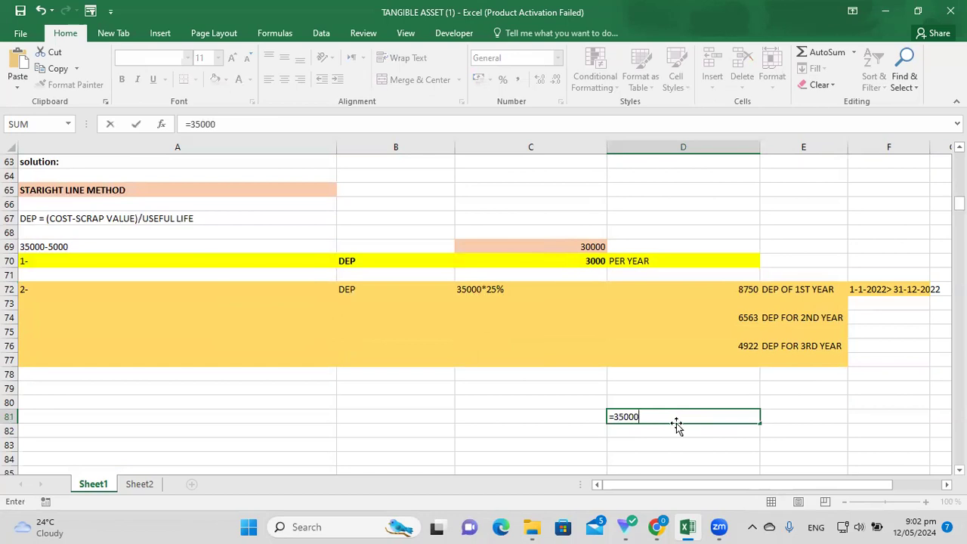
left_click(614, 417)
key("BackSpace")
left_click(641, 416)
type("-")
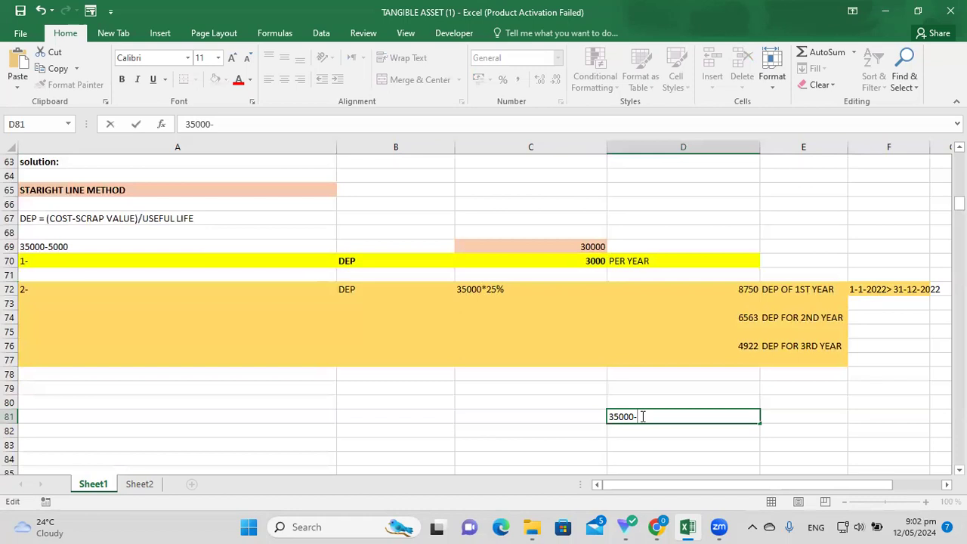
type("8750")
key("Tab")
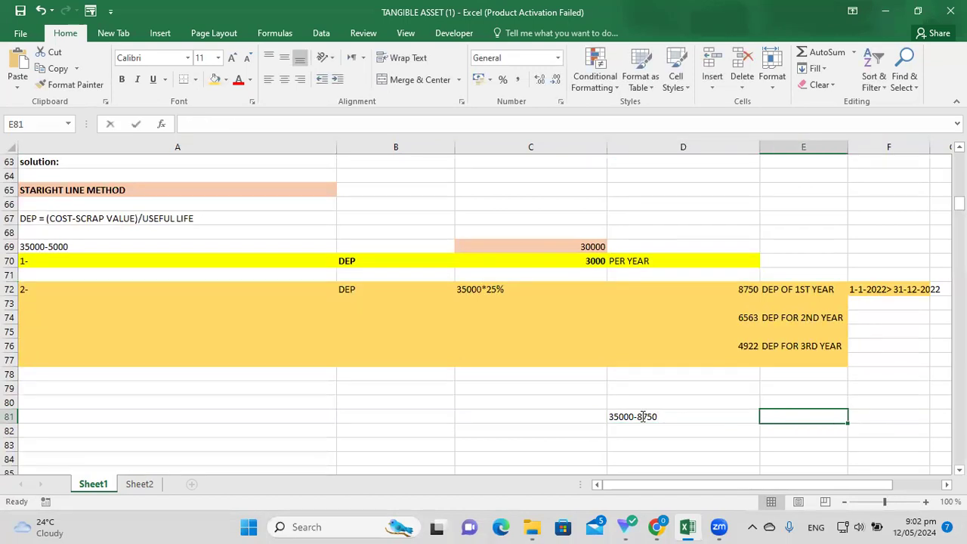
Enter =35000-8750 in E81 to show the 26250 carrying value.
type("=3500")
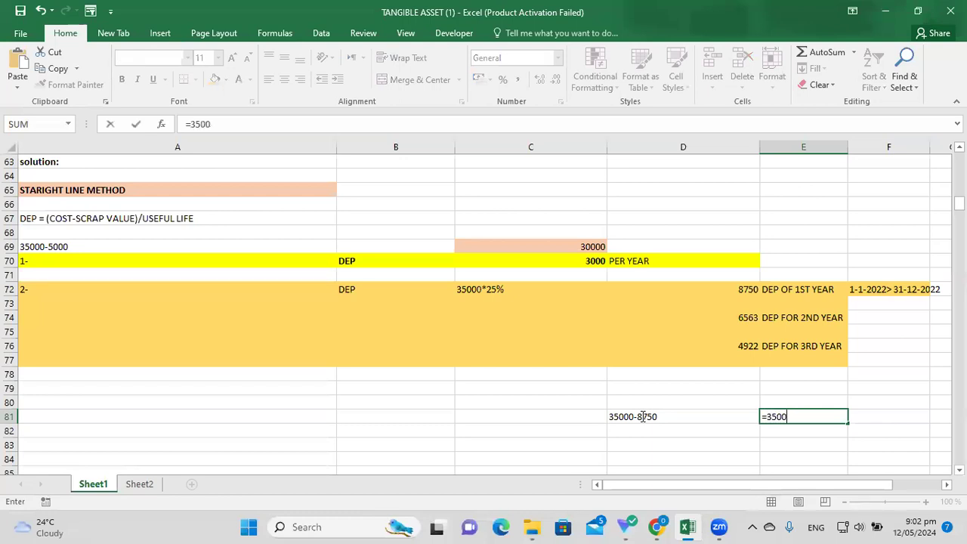
type("0-8750")
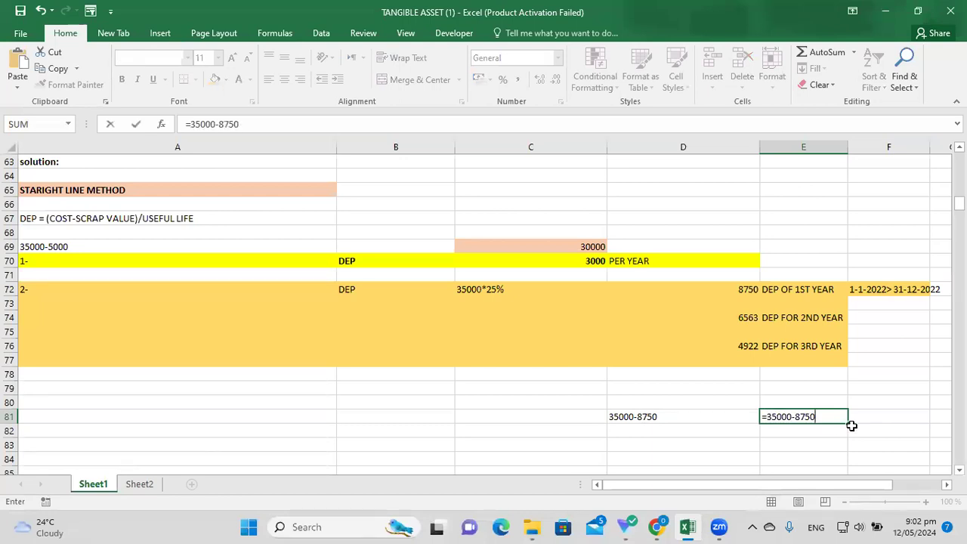
key("Return")
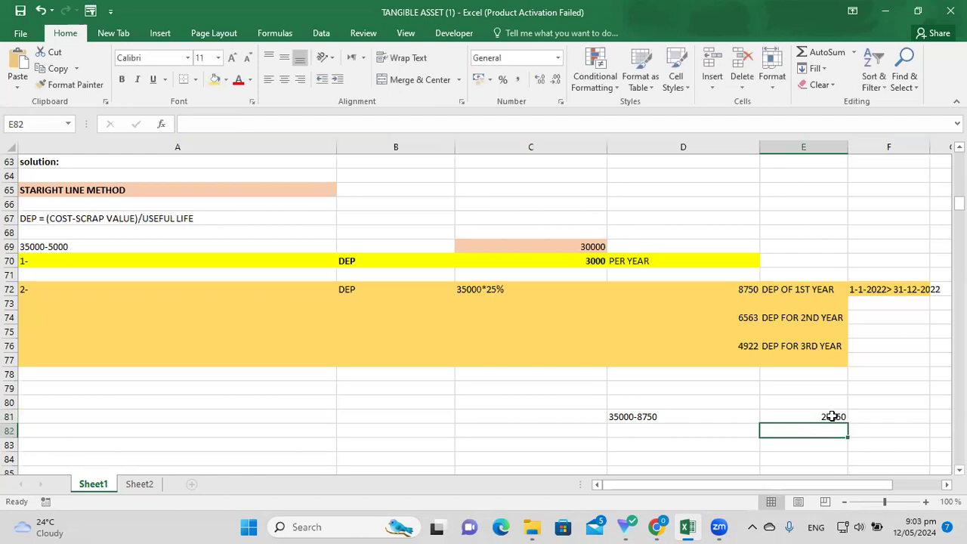
left_click(832, 416)
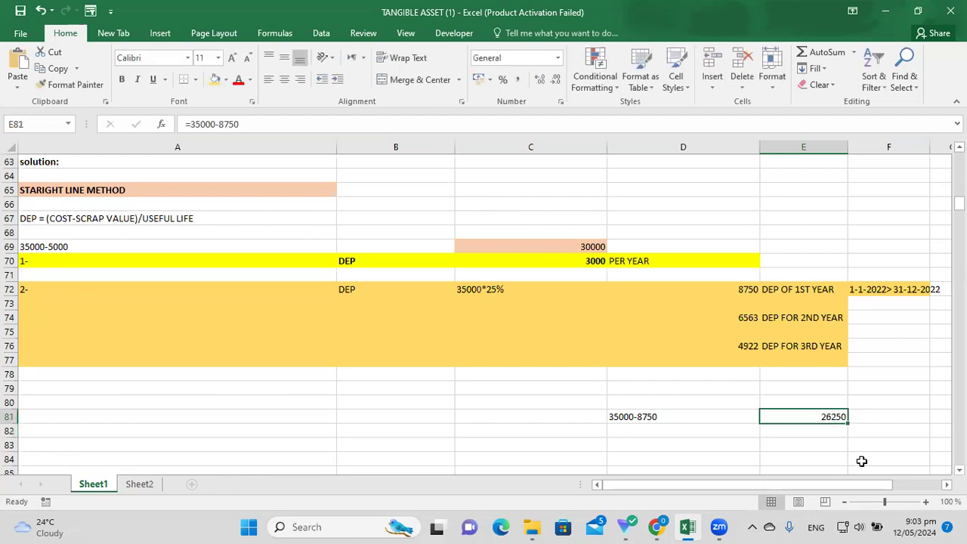
Give the 26250 result in E81 an orange fill.
left_click(215, 79)
left_click(700, 457)
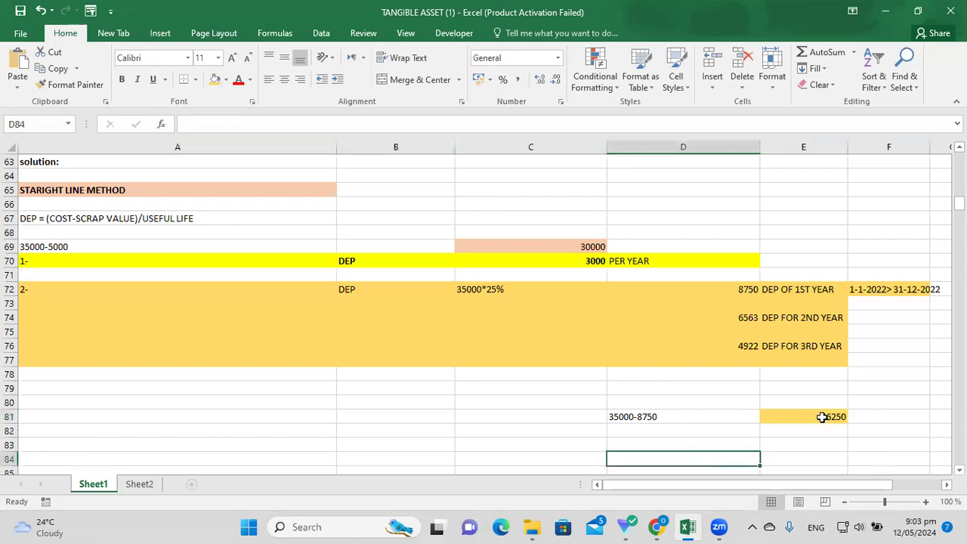
left_click(823, 417)
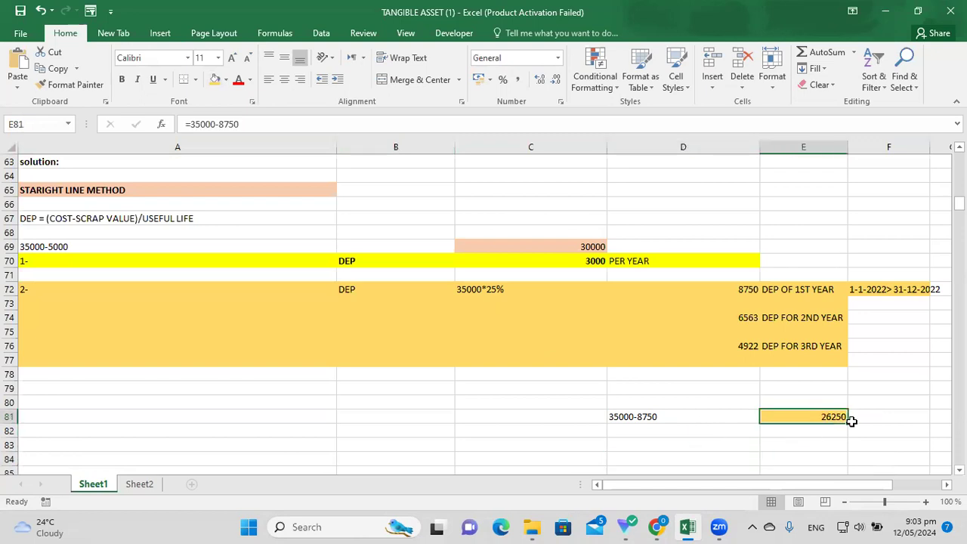
Label F81 'Carrying value at the end of first year'.
left_click(871, 418)
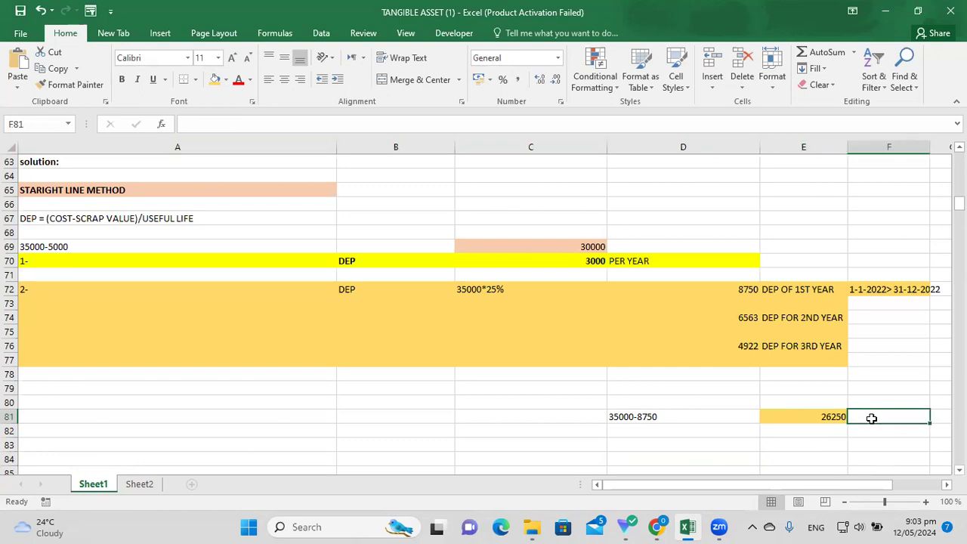
type("Carryin")
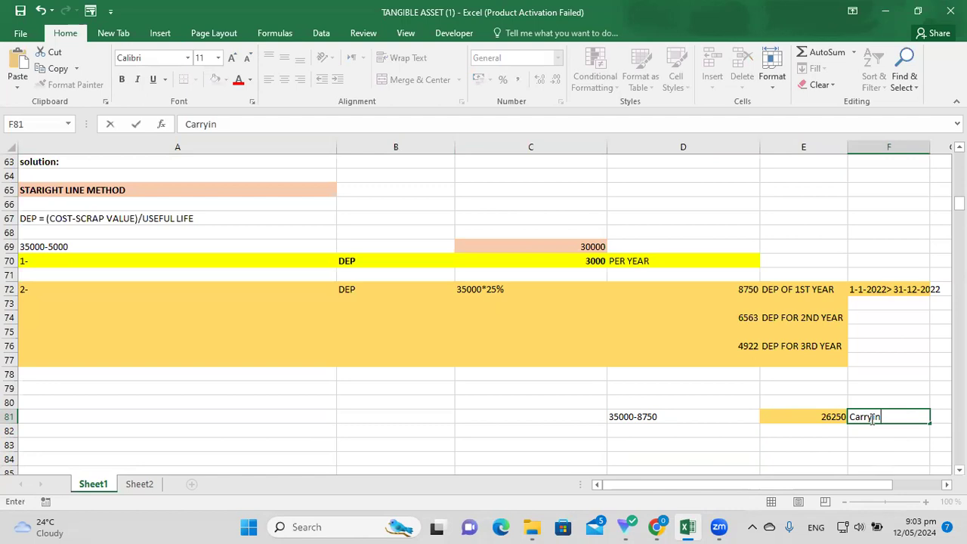
type("g value")
key("Return")
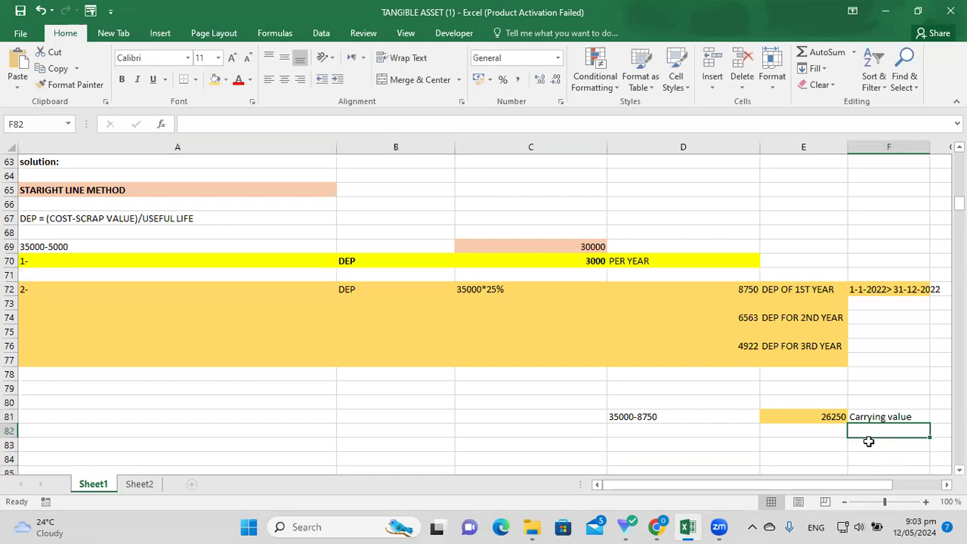
double_click(918, 416)
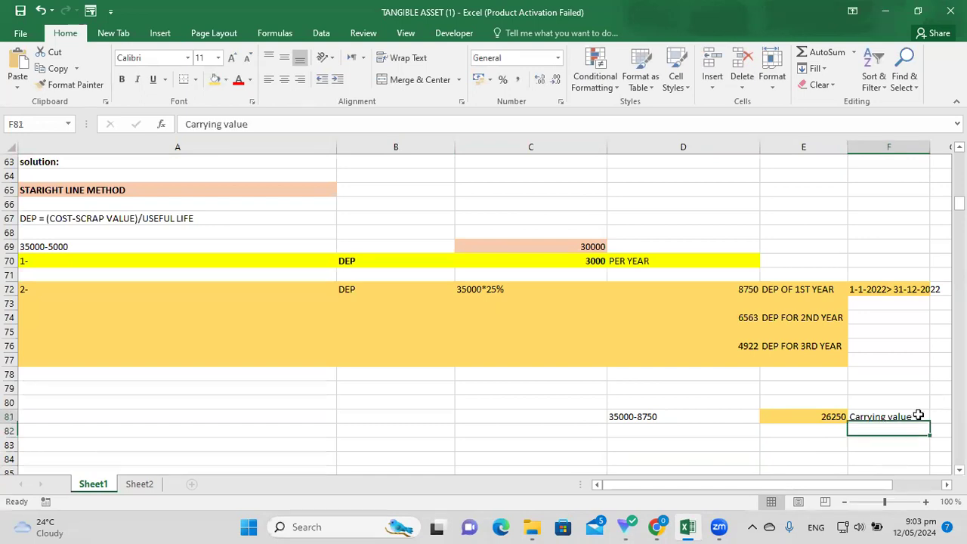
type("at the")
key("BackSpace")
key("BackSpace")
key("BackSpace")
key("BackSpace")
key("BackSpace")
type("t he t")
key("BackSpace")
key("BackSpace")
key("BackSpace")
key("BackSpace")
key("BackSpace")
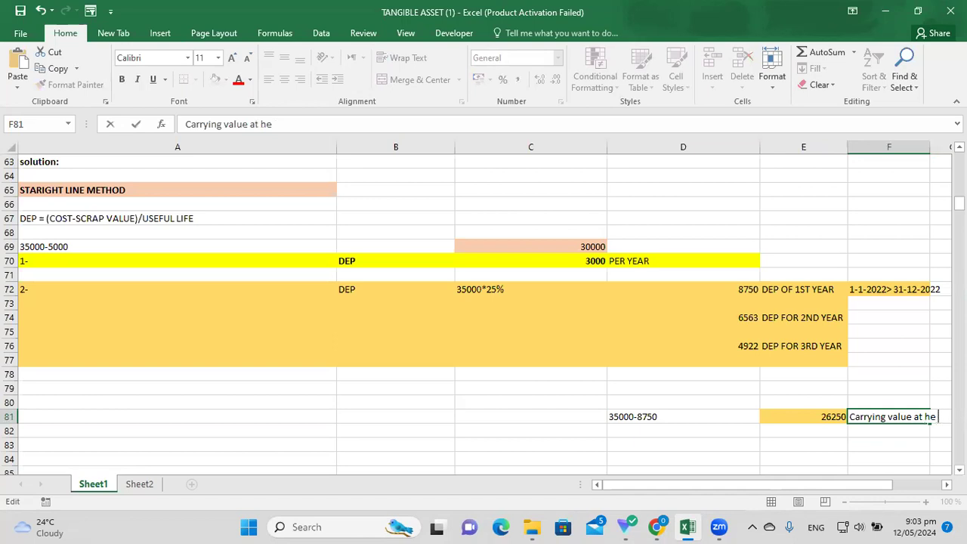
type("the end")
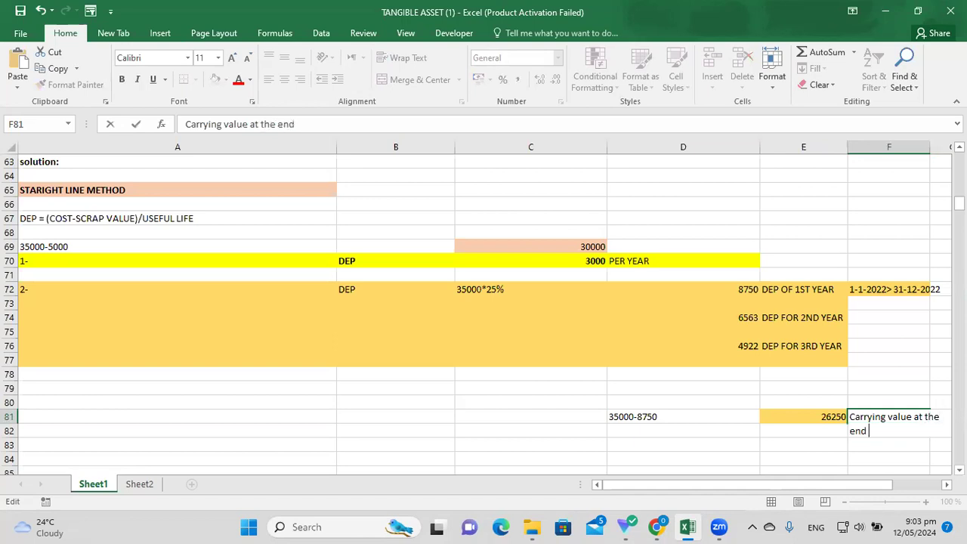
type(" of first year")
left_click(835, 456)
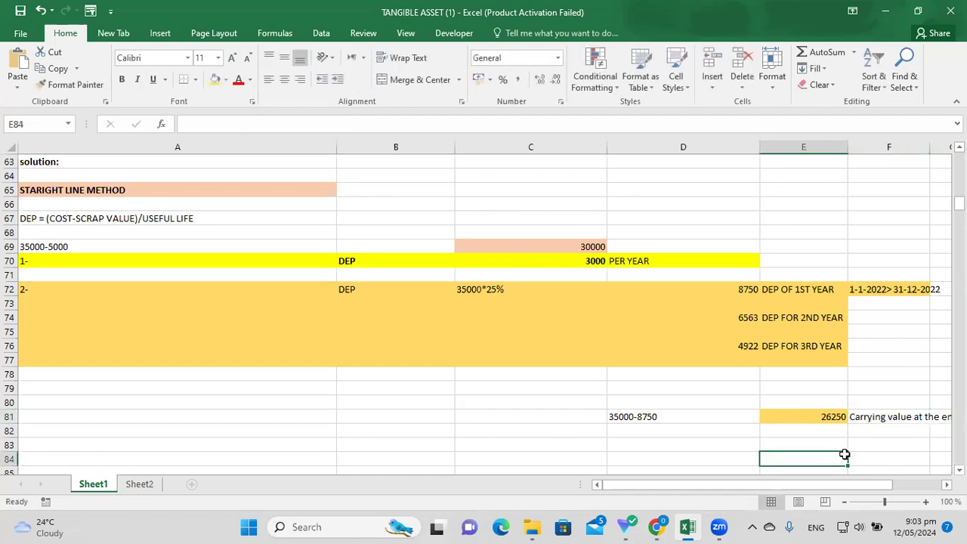
scroll(947, 484, "right", 3)
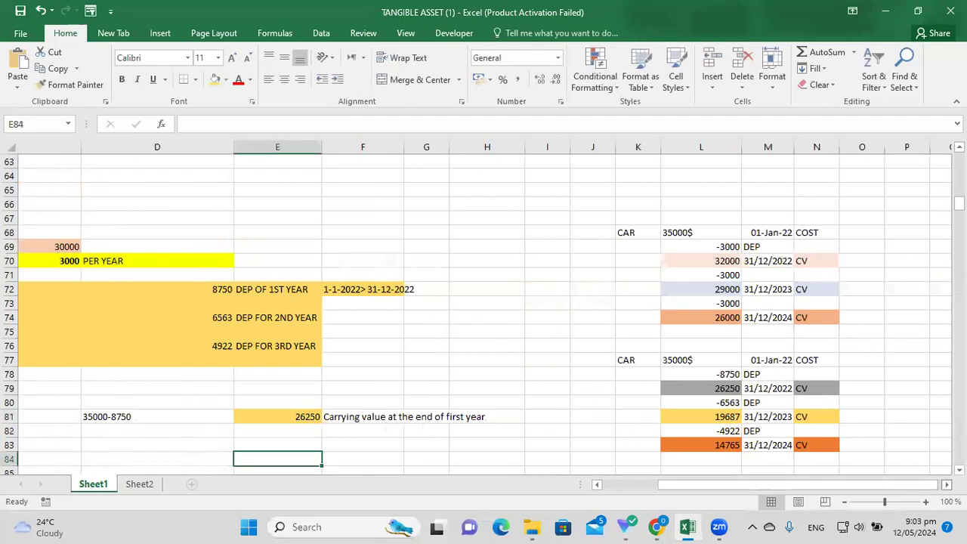
left_click_drag(798, 483, 744, 485)
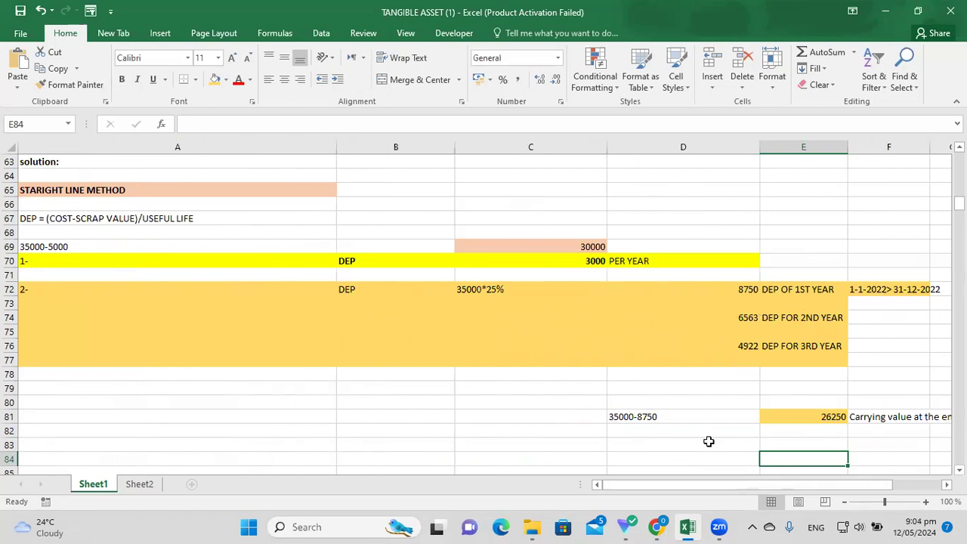
left_click_drag(733, 484, 751, 489)
left_click(818, 419)
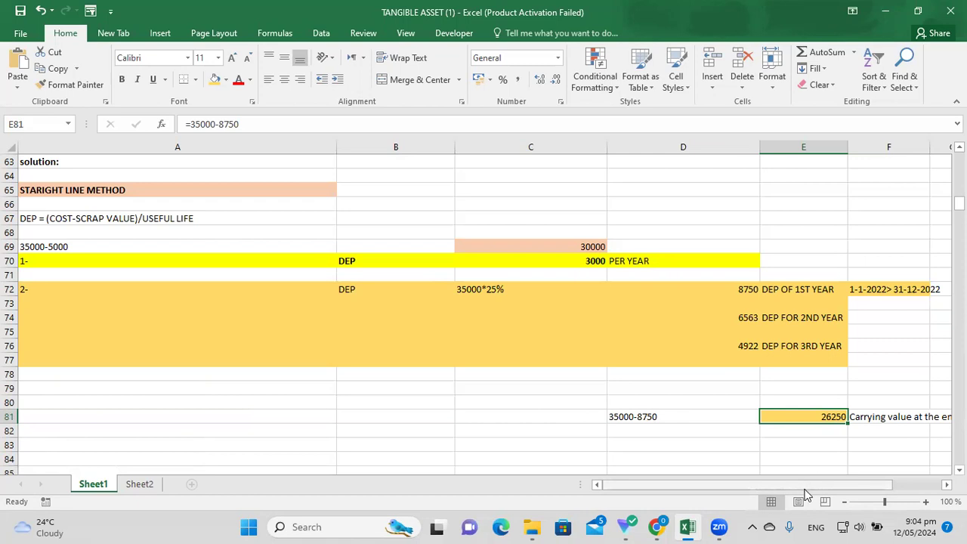
left_click_drag(799, 484, 798, 484)
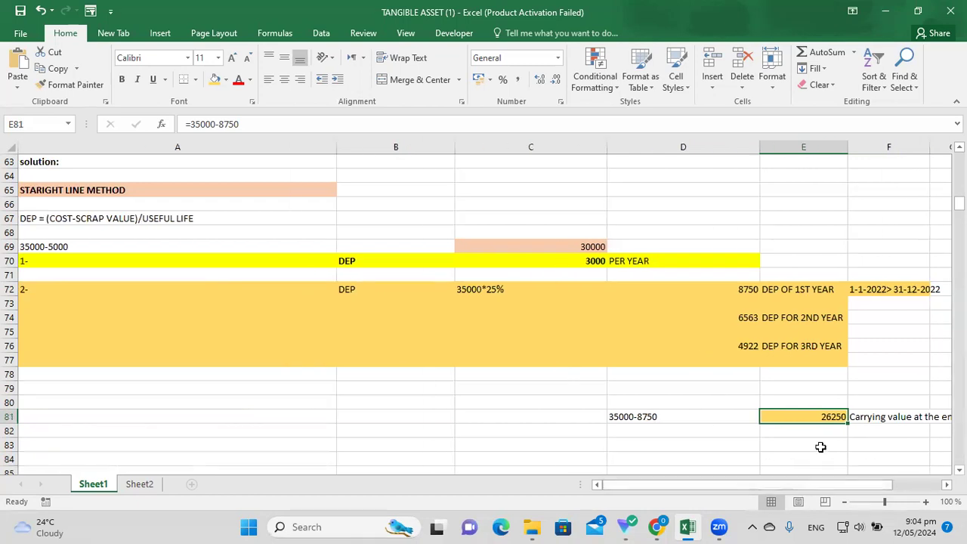
left_click(812, 486)
left_click(771, 446)
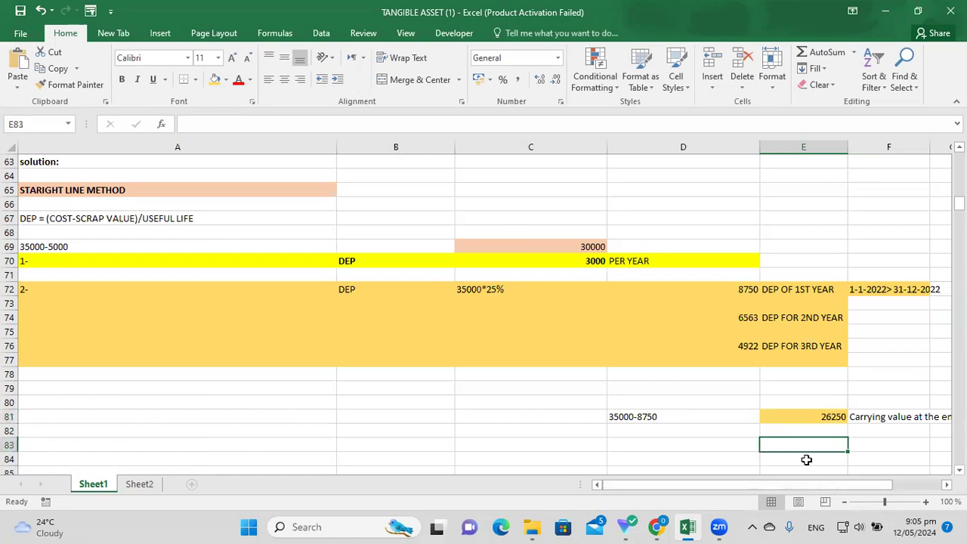
left_click_drag(788, 487, 790, 487)
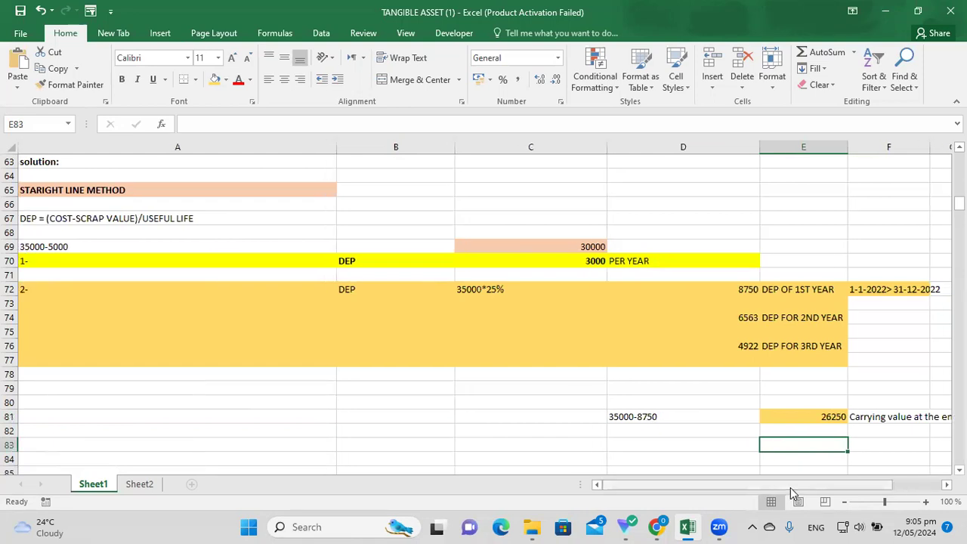
left_click_drag(790, 487, 784, 490)
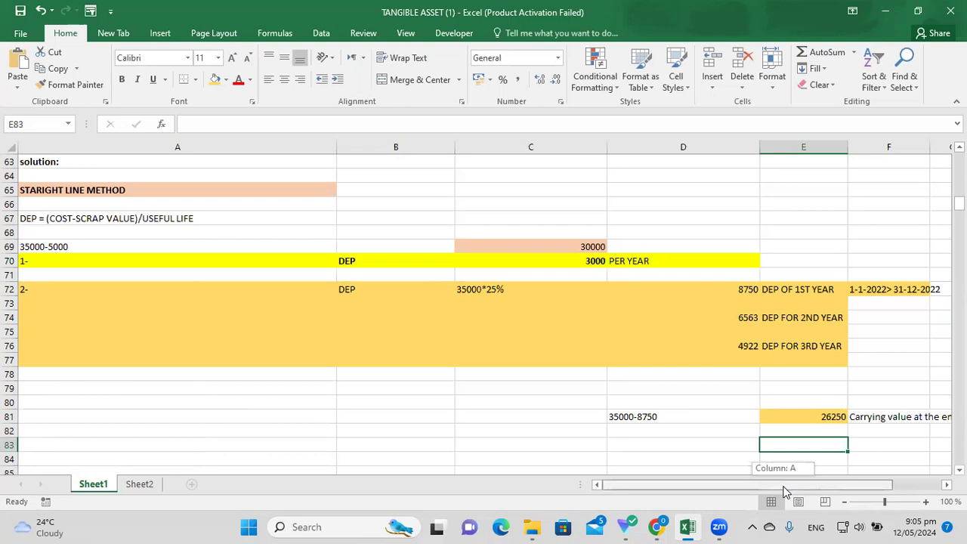
left_click_drag(785, 490, 844, 485)
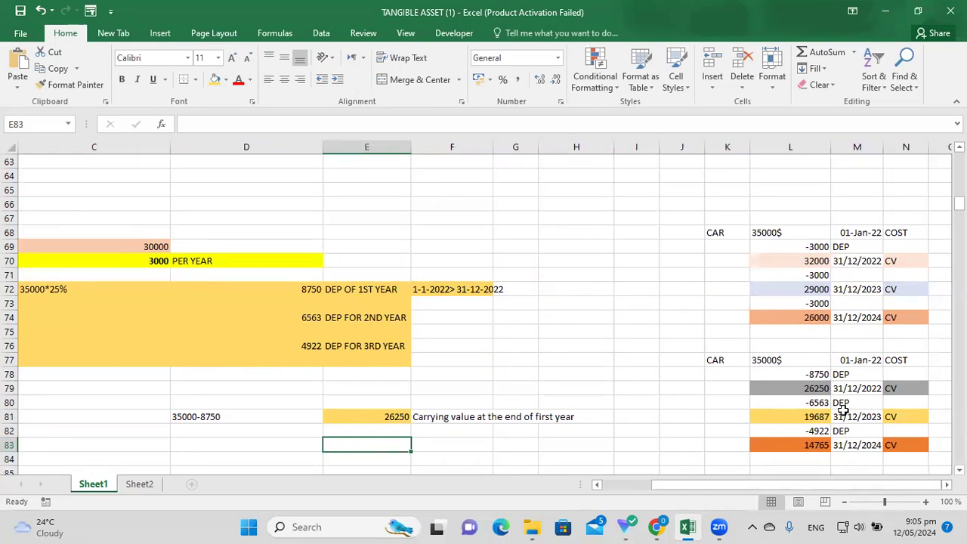
key("ctrl+z")
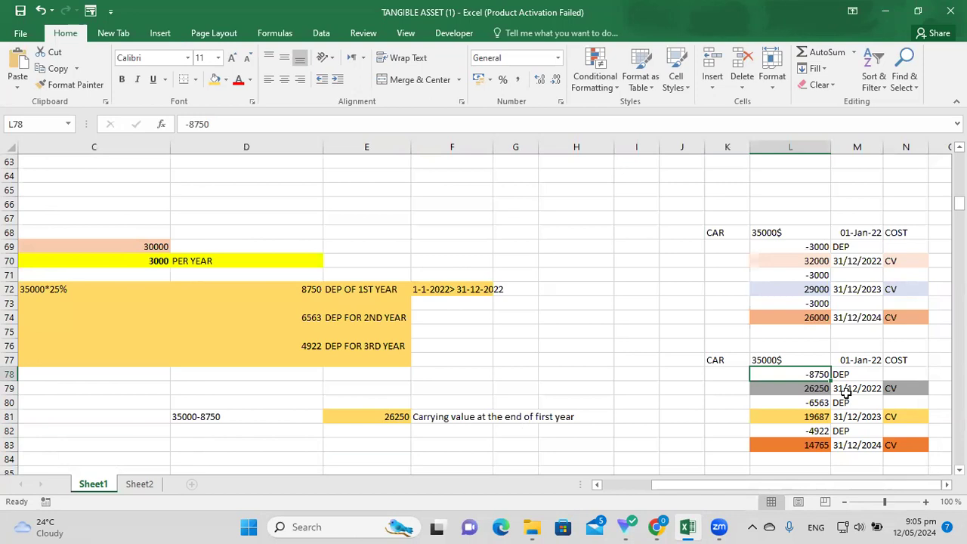
key("Down")
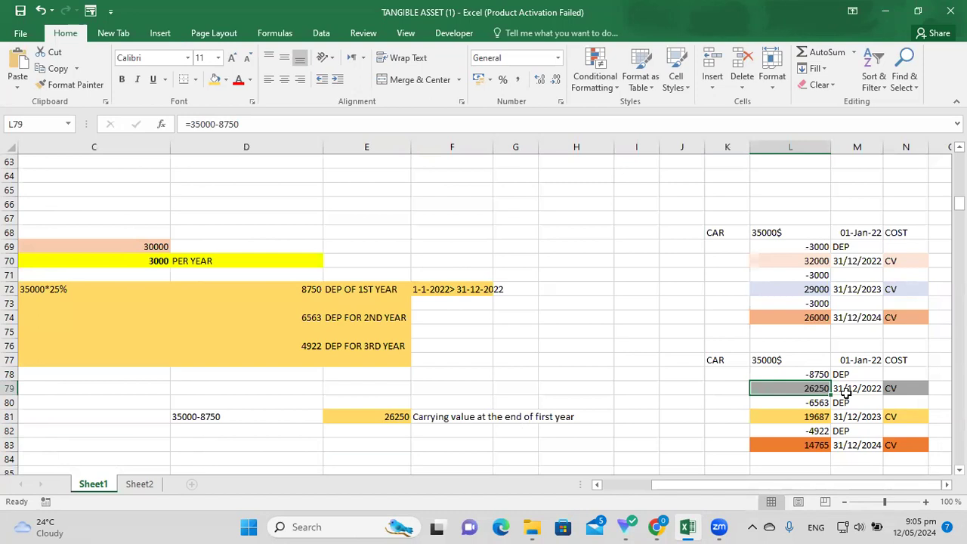
left_click(855, 391)
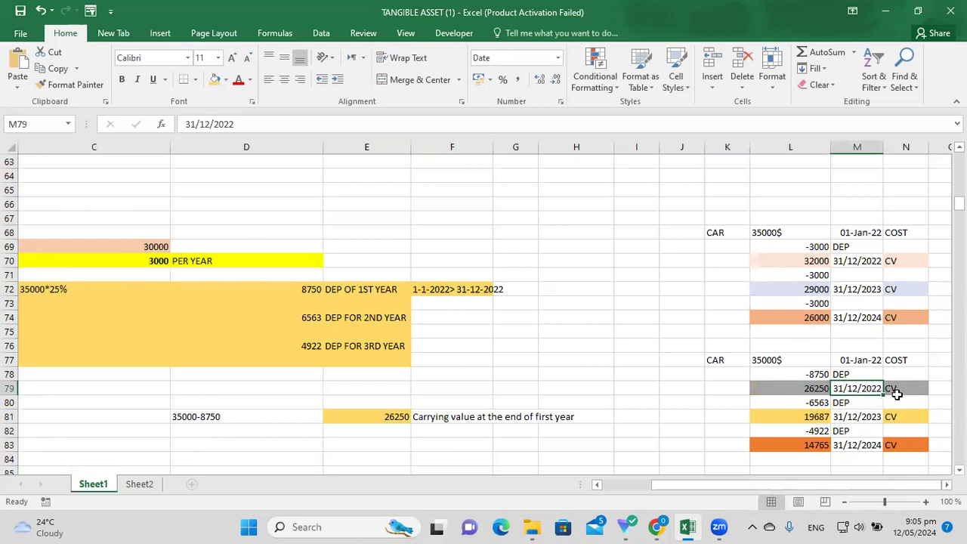
left_click(894, 390)
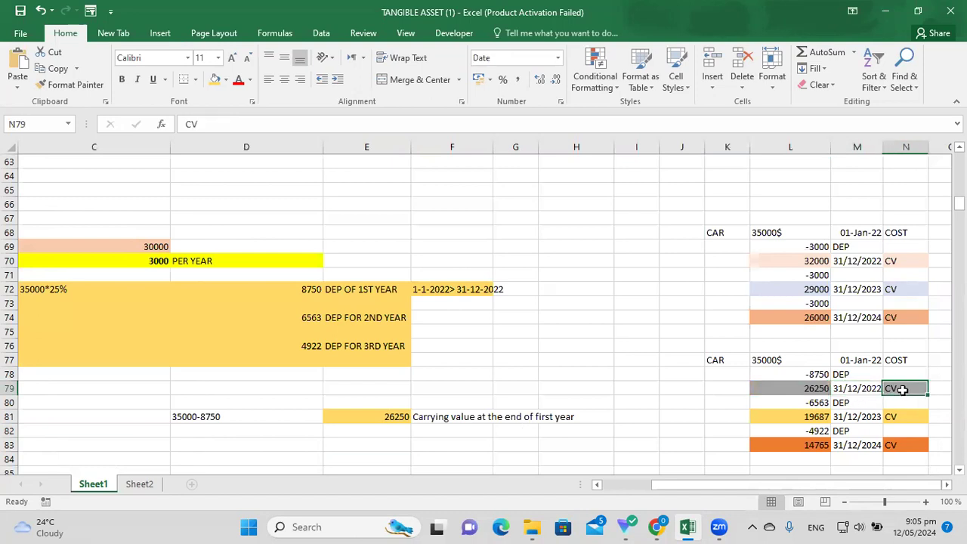
left_click(857, 389)
key("Left")
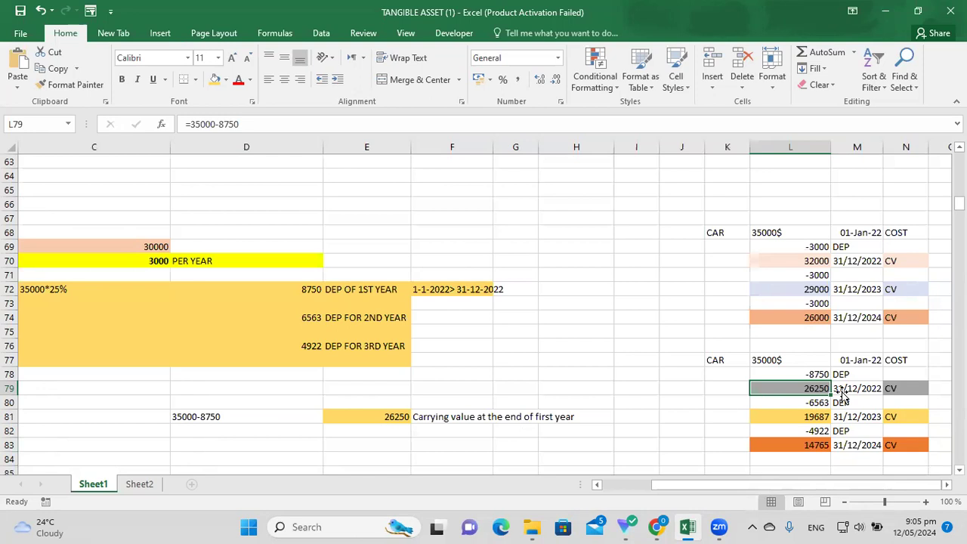
left_click(625, 444)
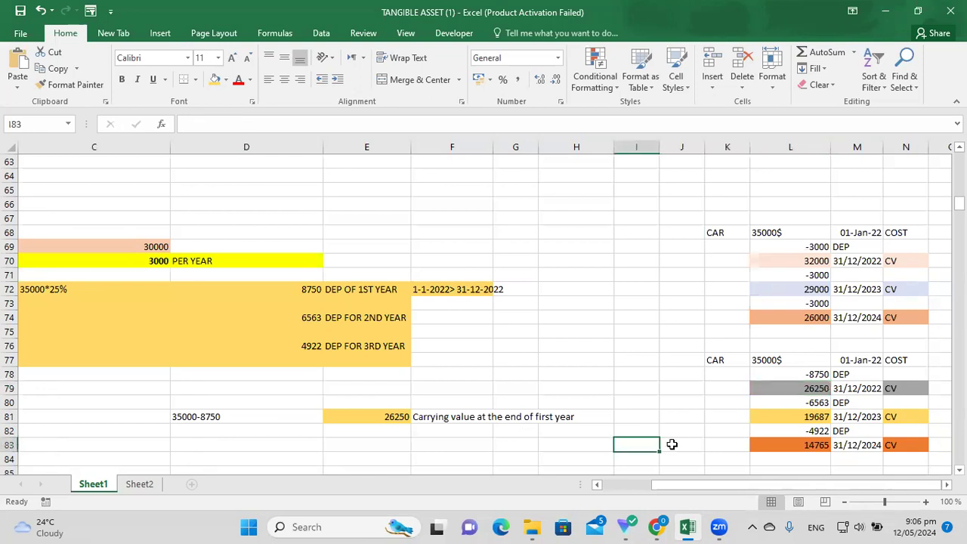
left_click(545, 446)
left_click(524, 444)
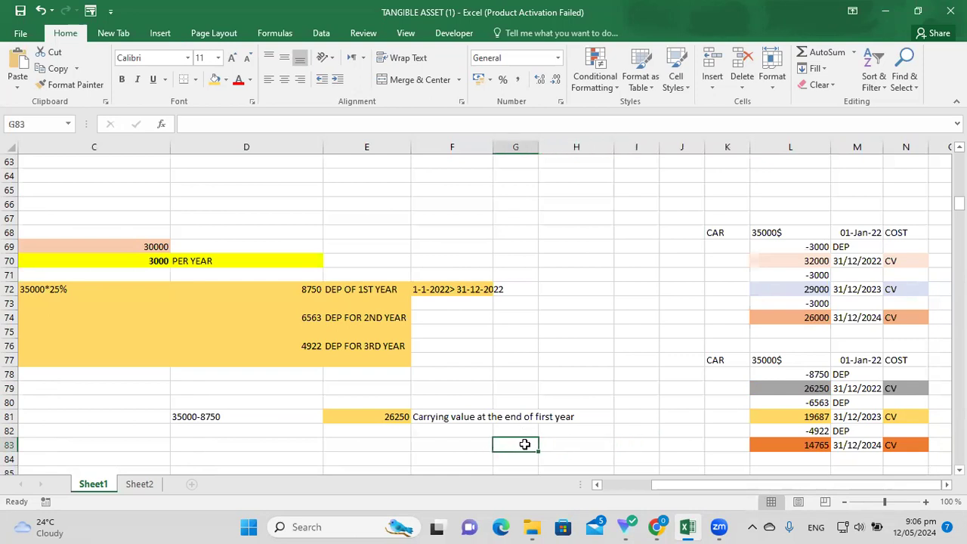
type("=26250*25%")
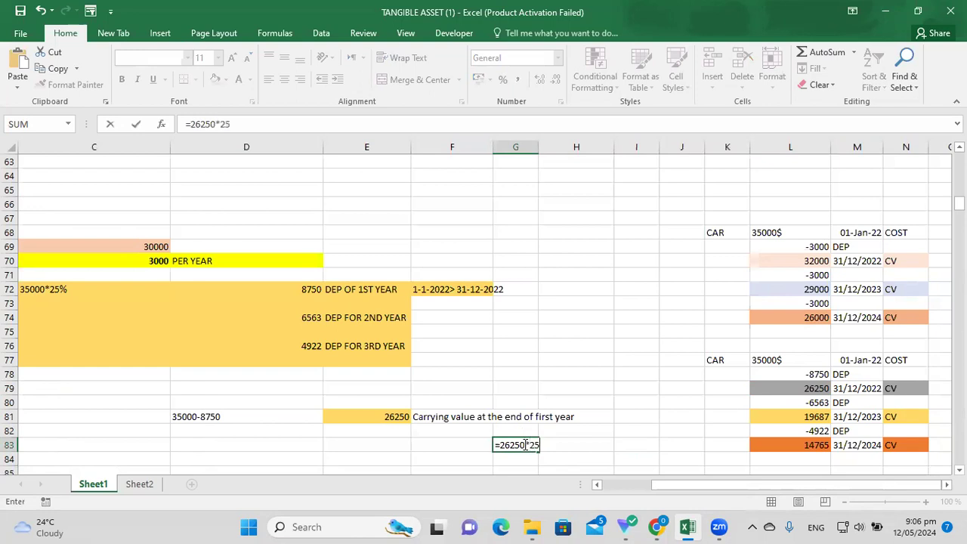
key("Return")
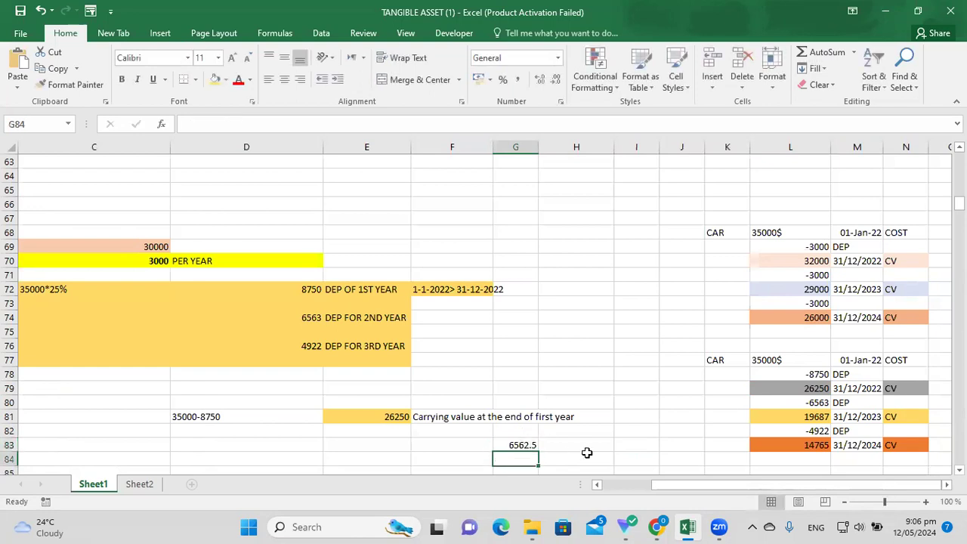
left_click(522, 446)
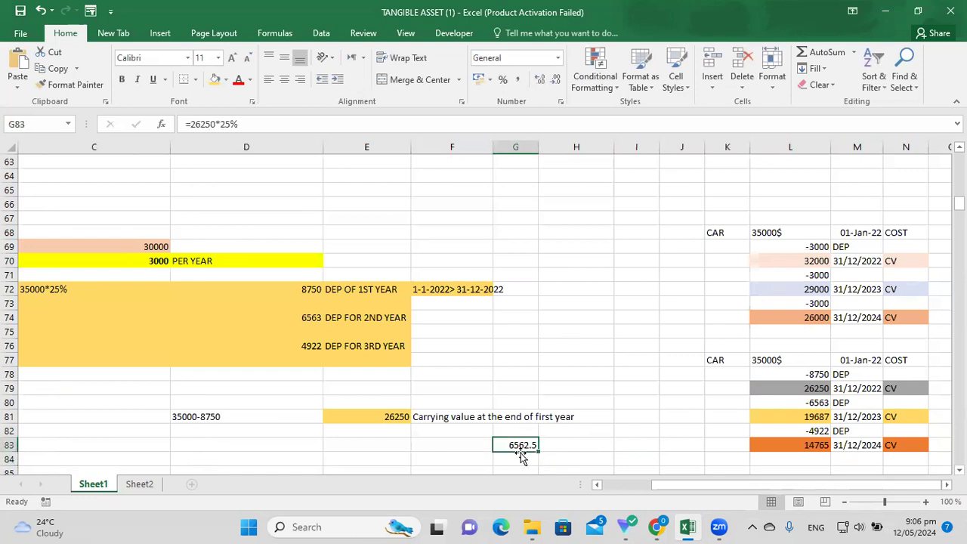
left_click_drag(511, 441, 634, 457)
left_click(669, 446)
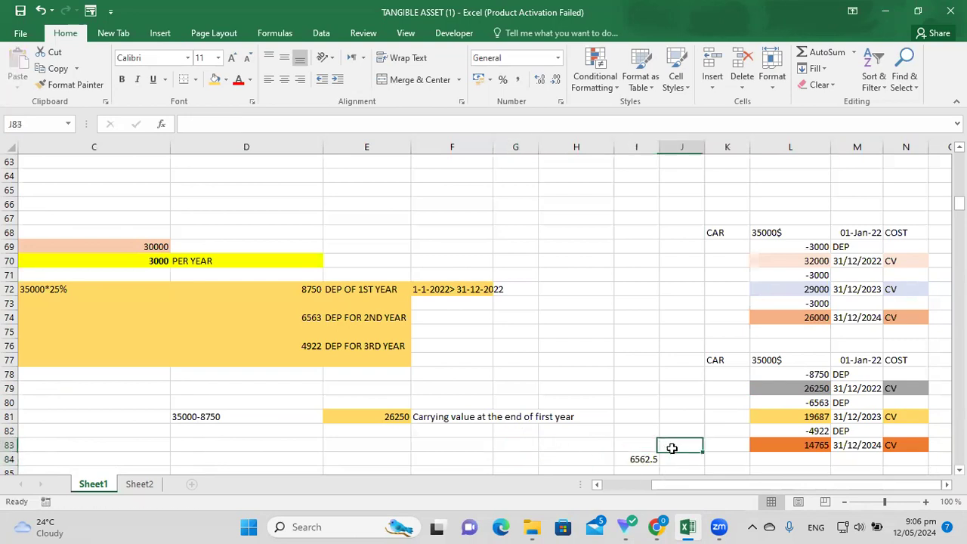
left_click(760, 407)
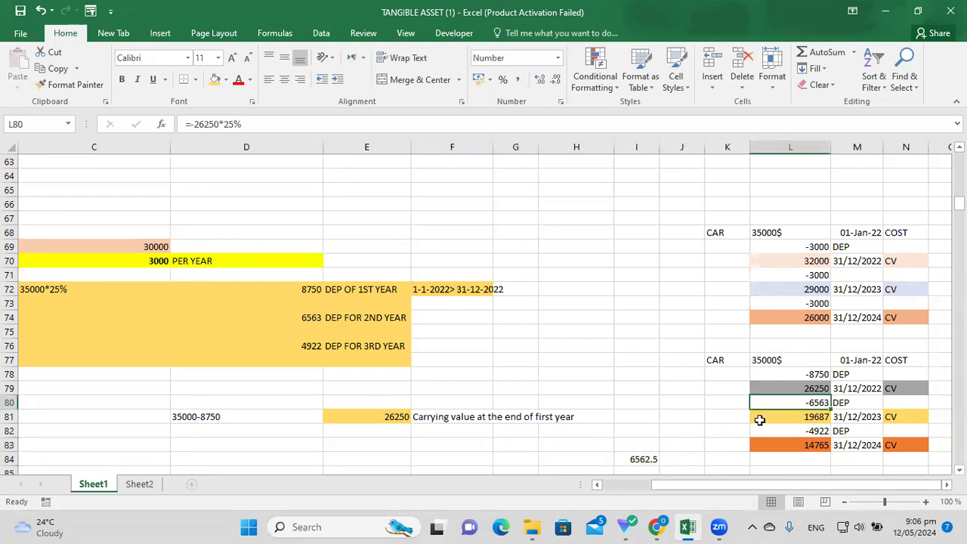
left_click(850, 403)
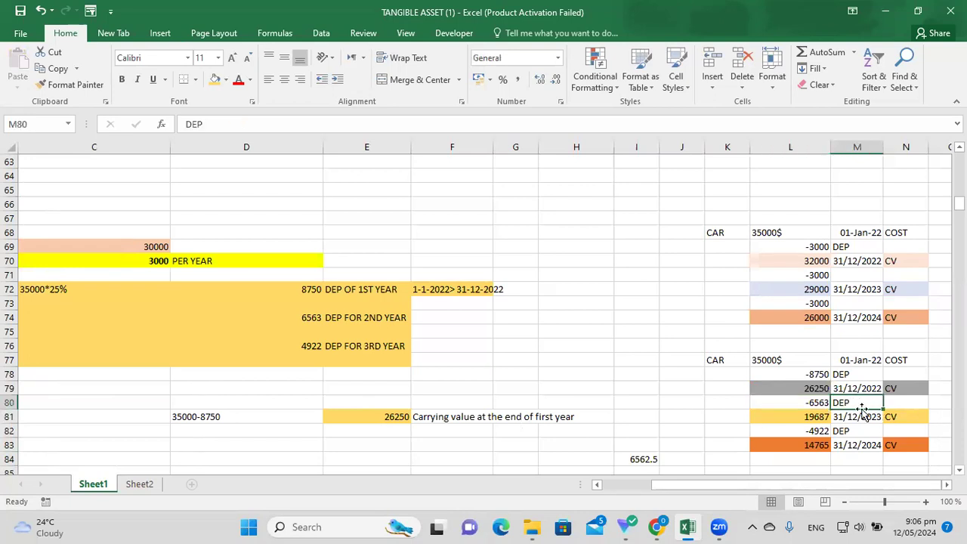
left_click(363, 320)
left_click(469, 330)
left_click_drag(257, 311, 528, 325)
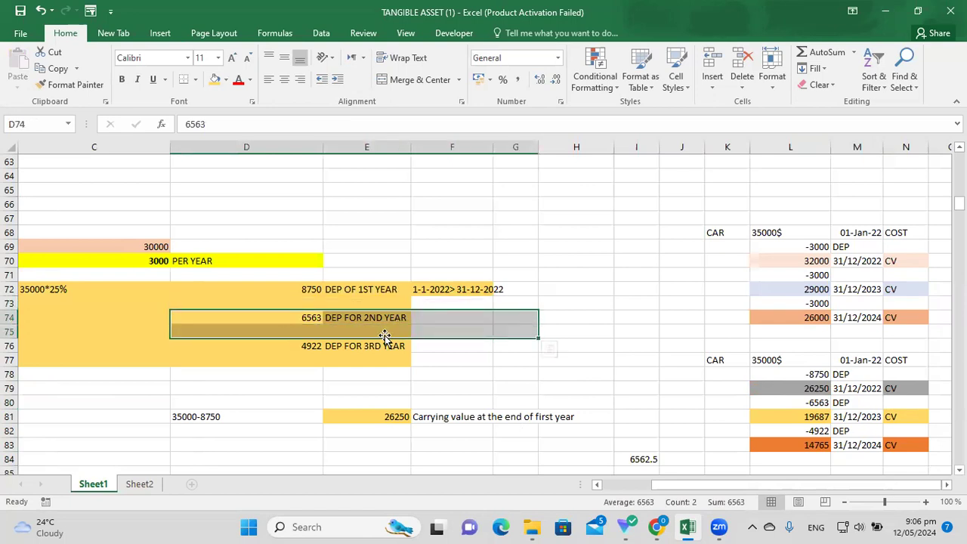
left_click(731, 416)
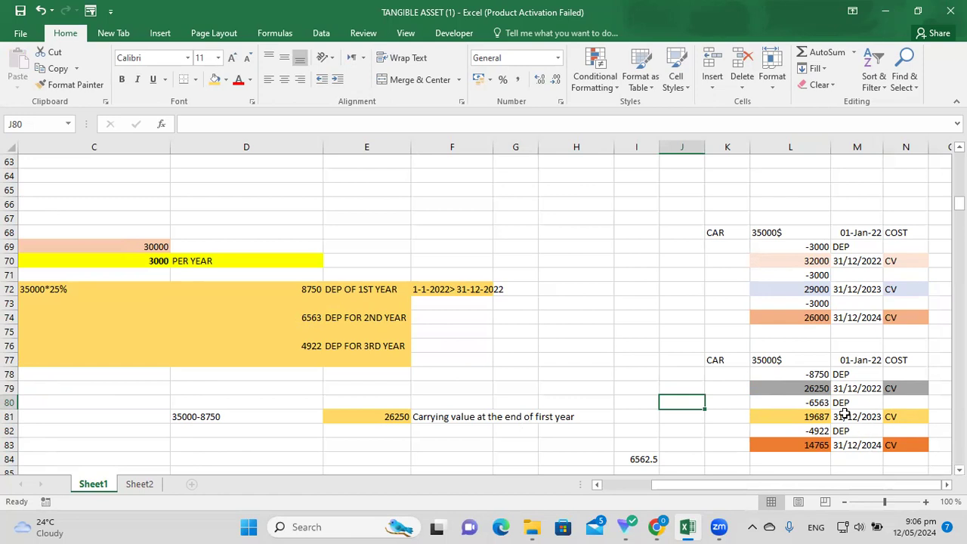
key("Up")
key("Right")
key("Right")
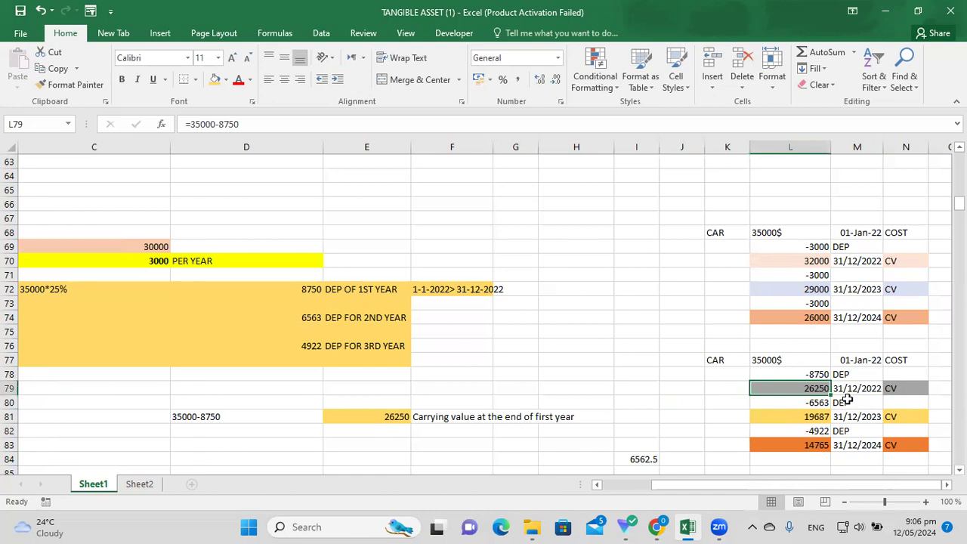
key("Down")
key("Up")
key("Down")
key("Down")
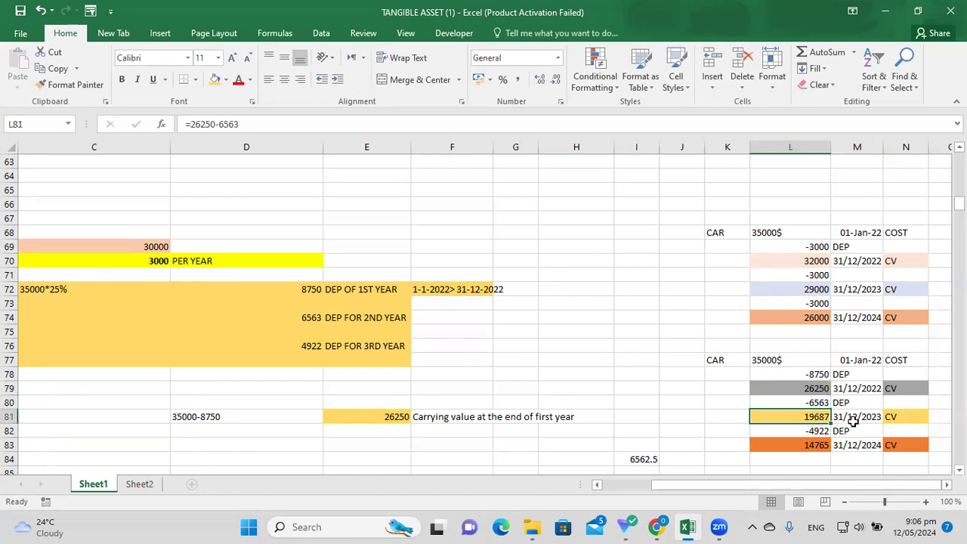
key("Right")
left_click(903, 420)
left_click(872, 425)
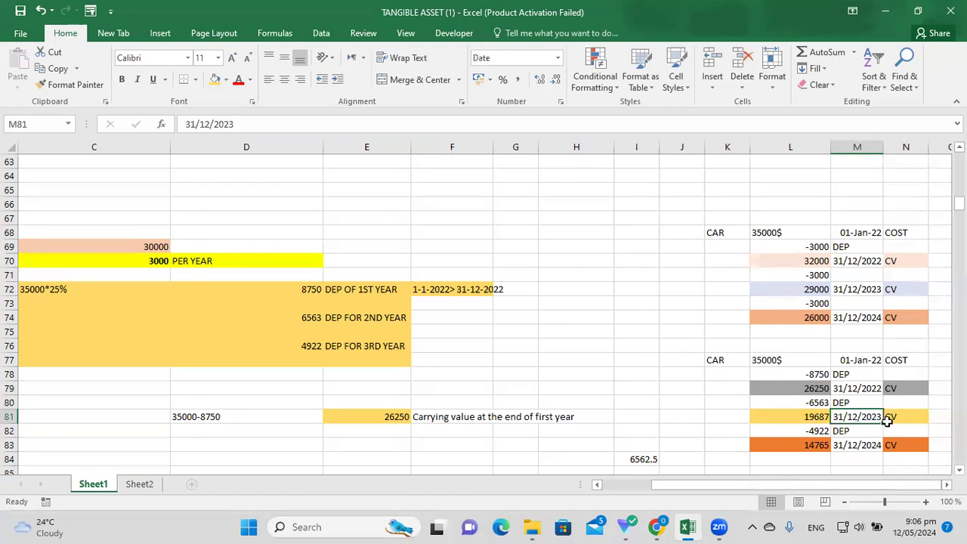
left_click(898, 419)
left_click(809, 417)
left_click(905, 420)
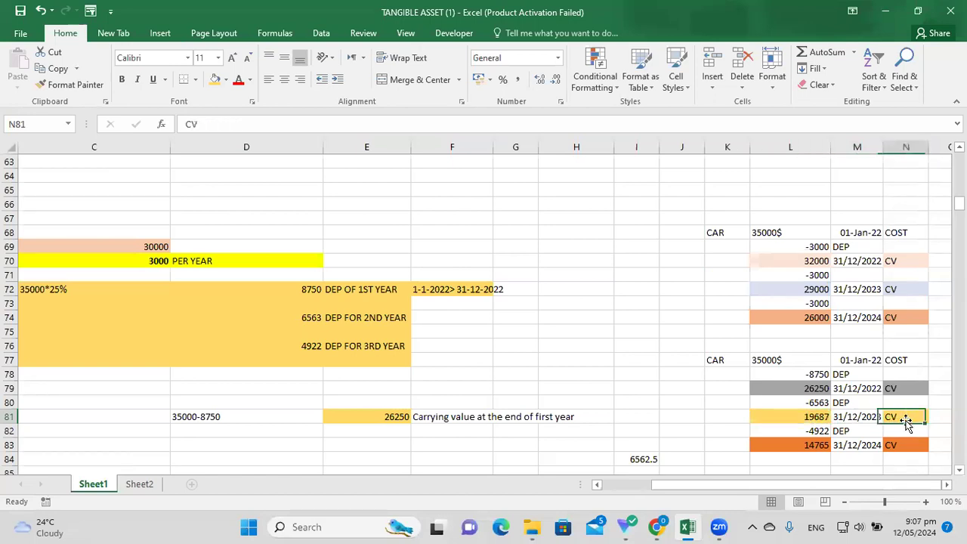
left_click(814, 418)
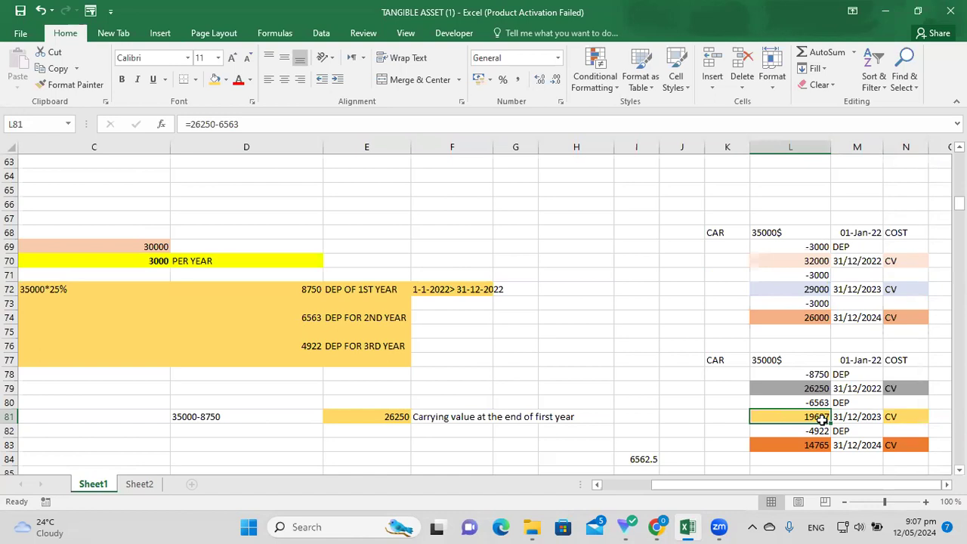
key("Up")
key("Up")
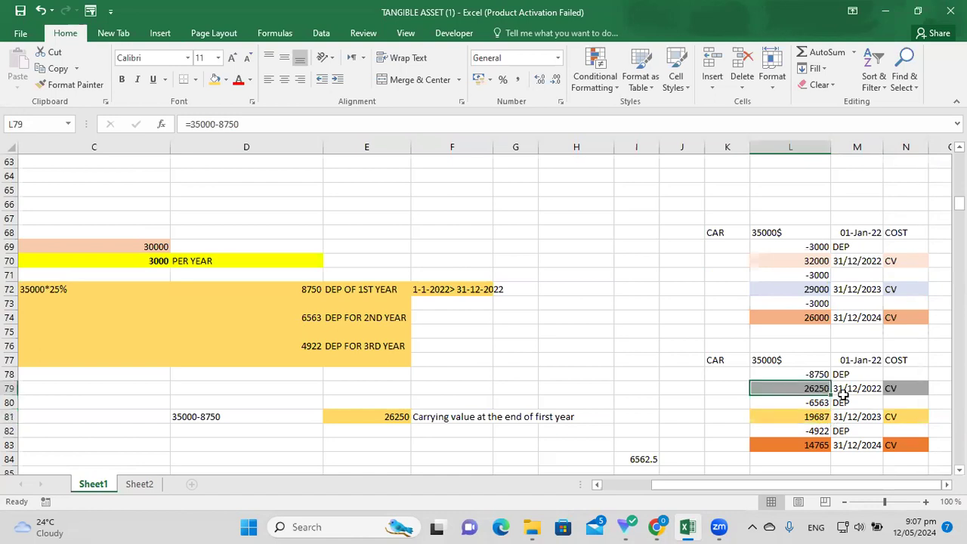
key("Down")
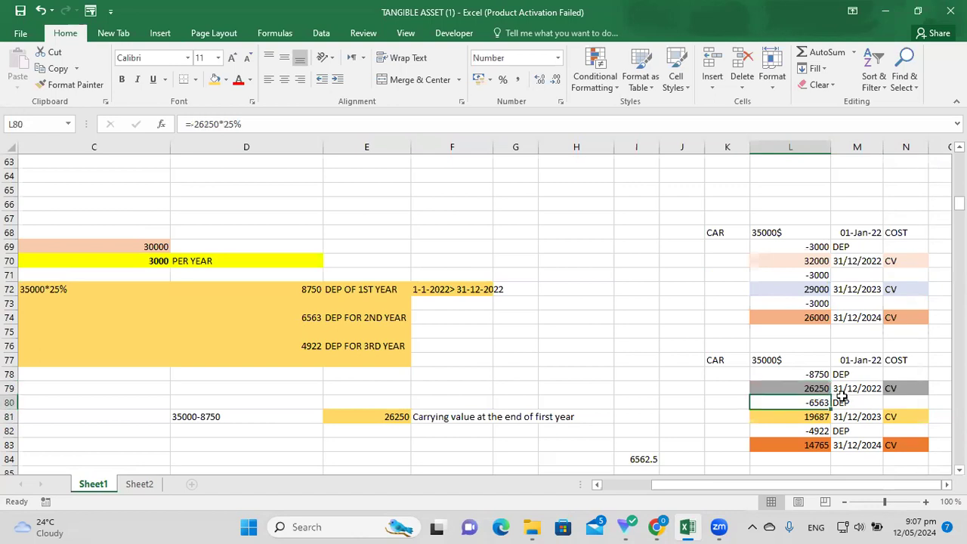
left_click(825, 418)
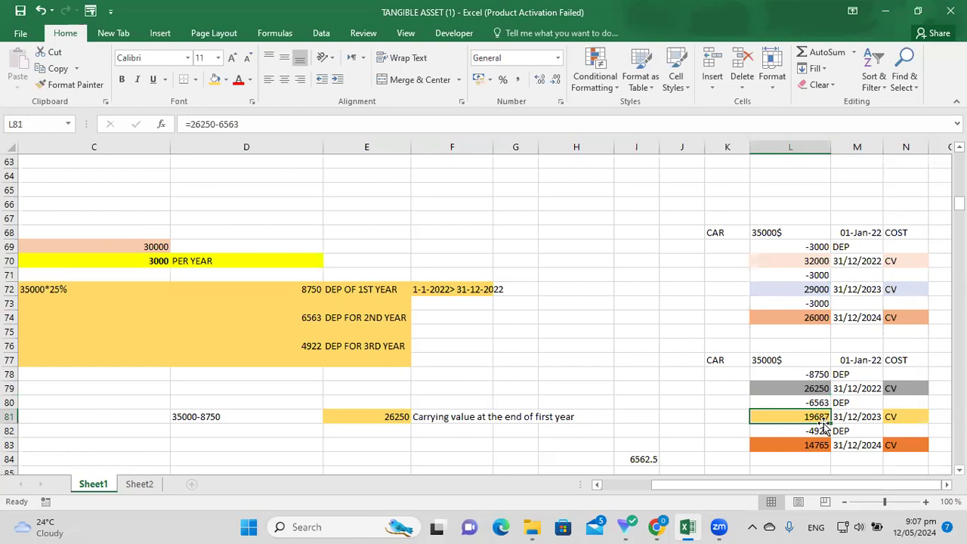
scroll(755, 457, "down", 1)
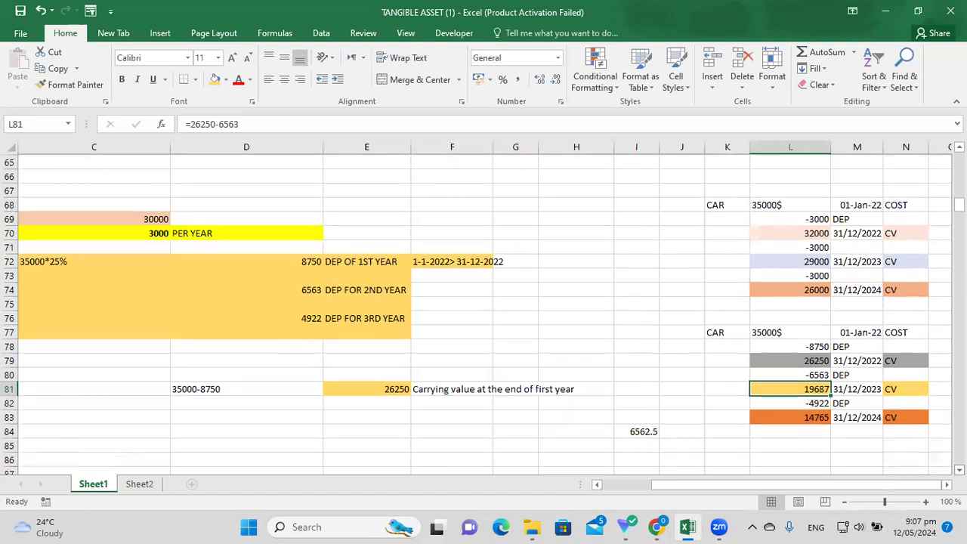
left_click(639, 444)
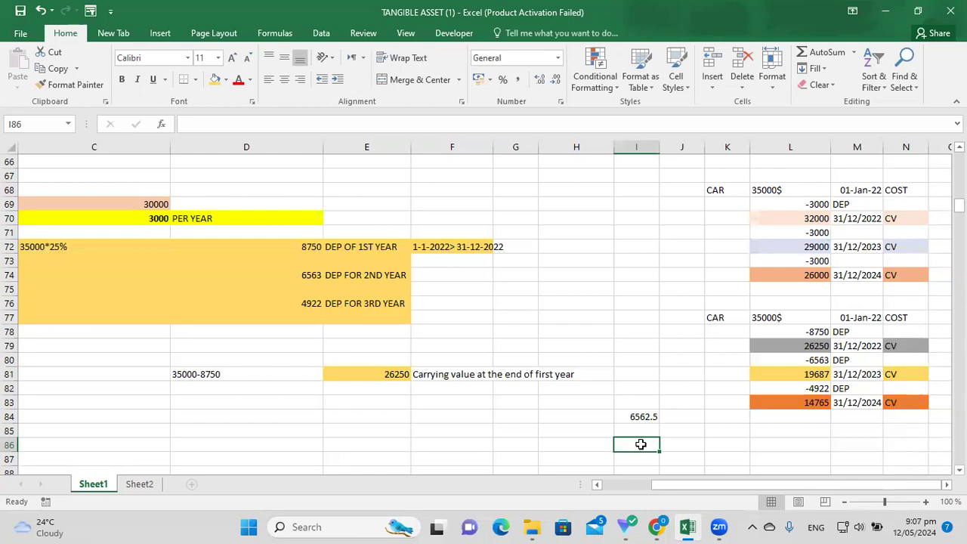
Enter =19687*25% in I86, giving 4921.75 as third-year depreciation.
type("=18")
key("BackSpace")
type("9687")
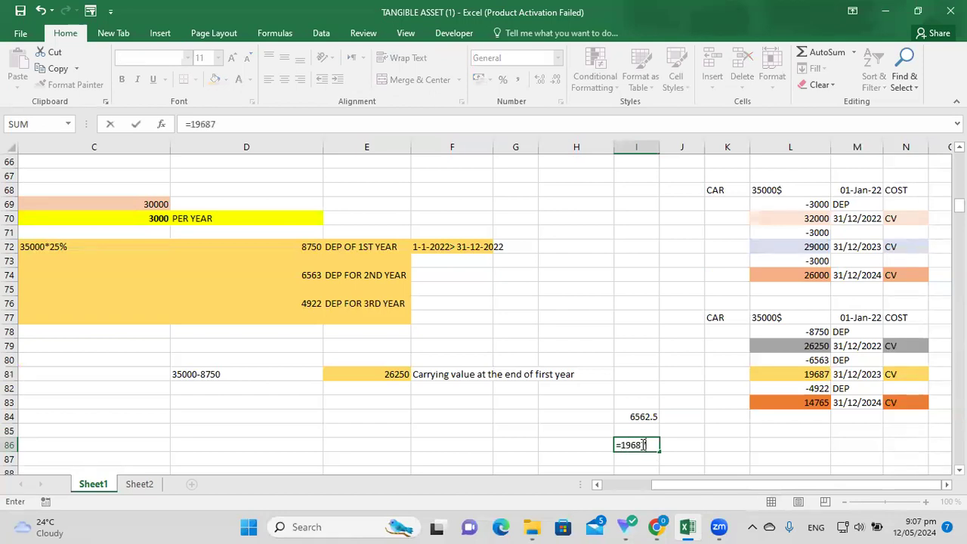
type("*25%")
key("Return")
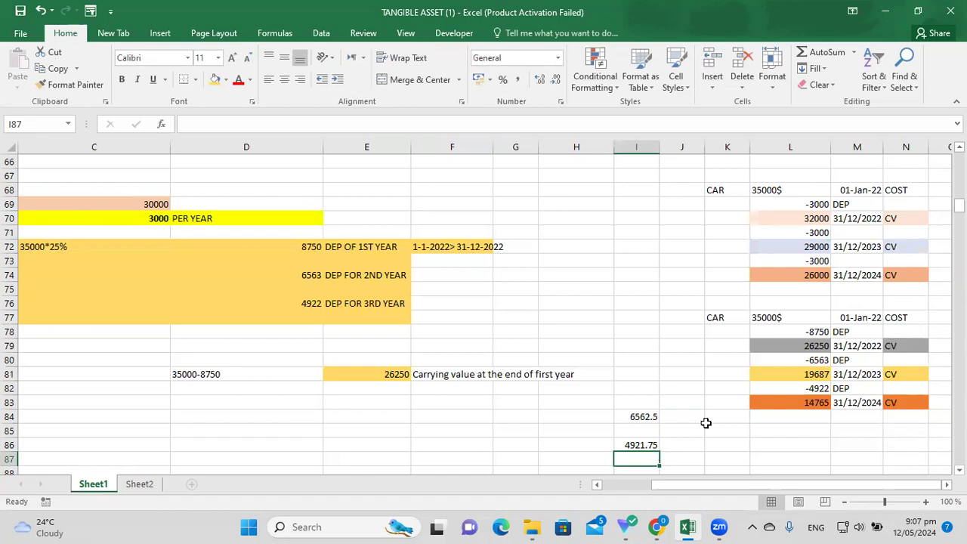
key("Up")
key("Up")
key("Up")
key("Up")
key("Up")
key("Right")
key("Right")
key("Right")
left_click(852, 391)
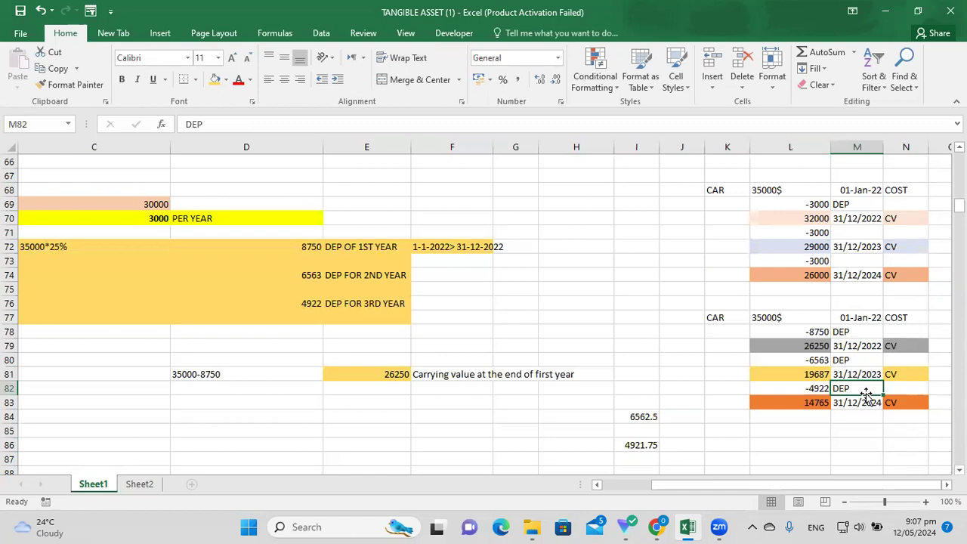
left_click_drag(265, 302, 529, 304)
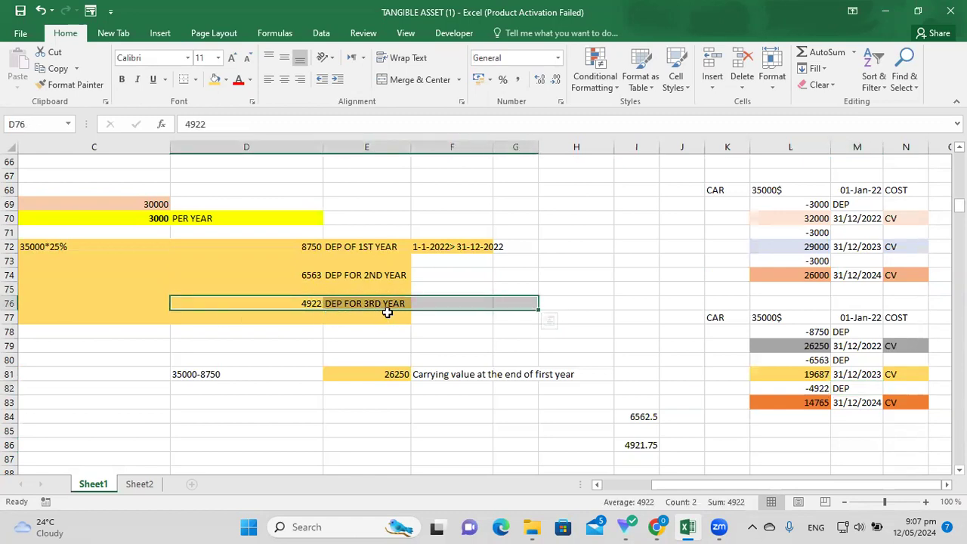
left_click(796, 442)
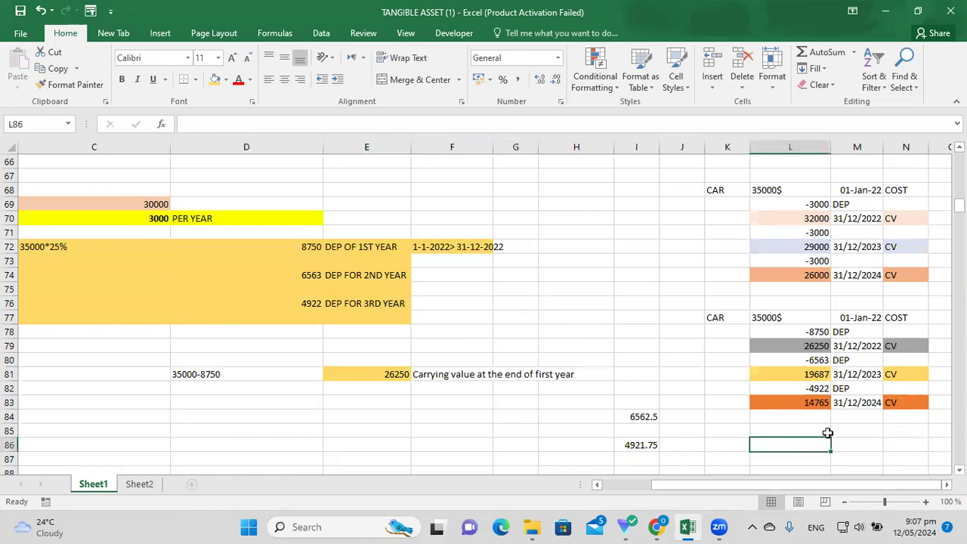
key("Up")
key("Up")
key("Up")
key("Up")
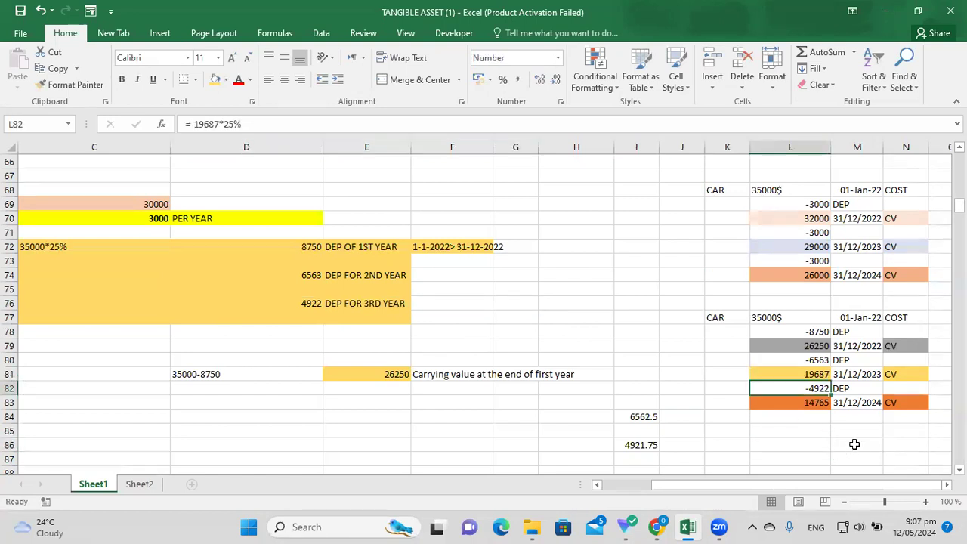
left_click(854, 443)
left_click(855, 404)
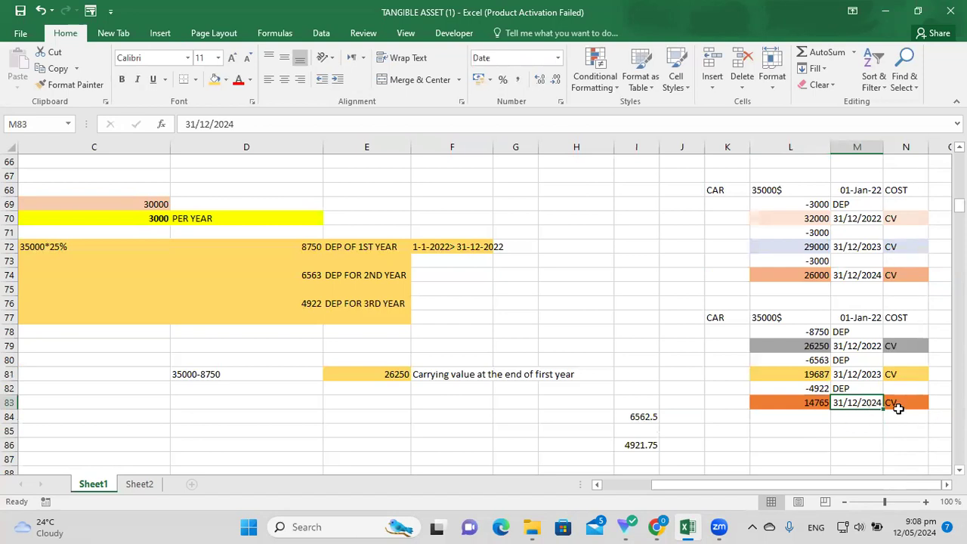
key("Down")
key("Down")
key("Down")
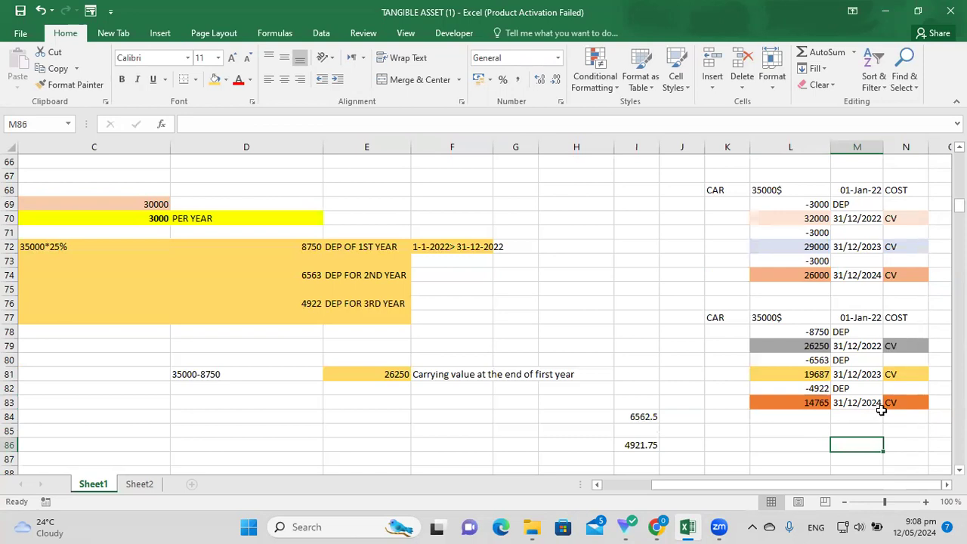
left_click(812, 408)
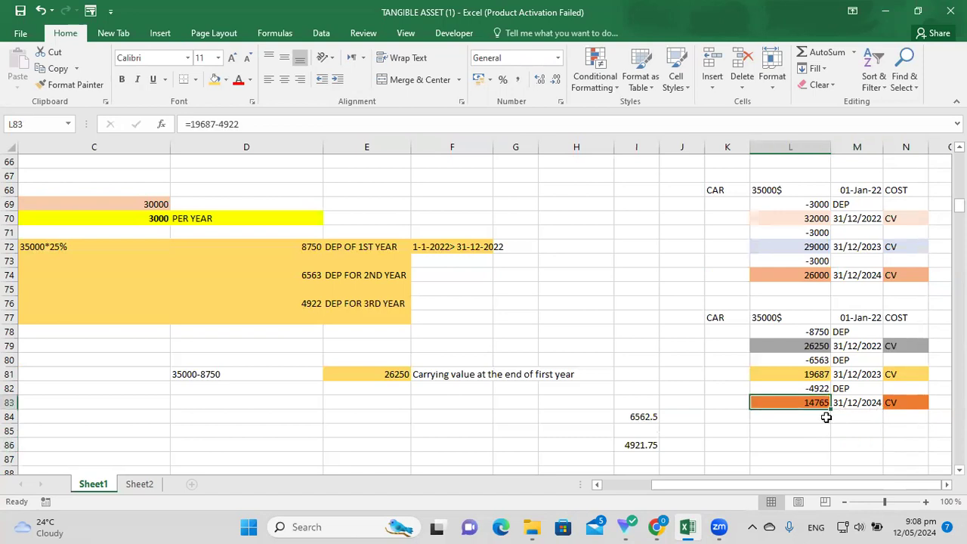
key("Up")
key("Up")
key("Down")
key("Up")
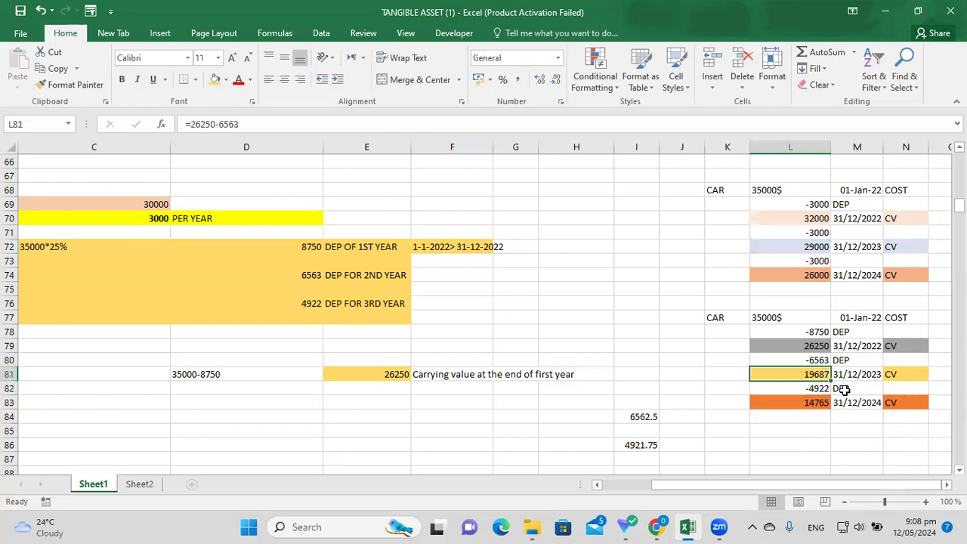
key("Down")
key("Down")
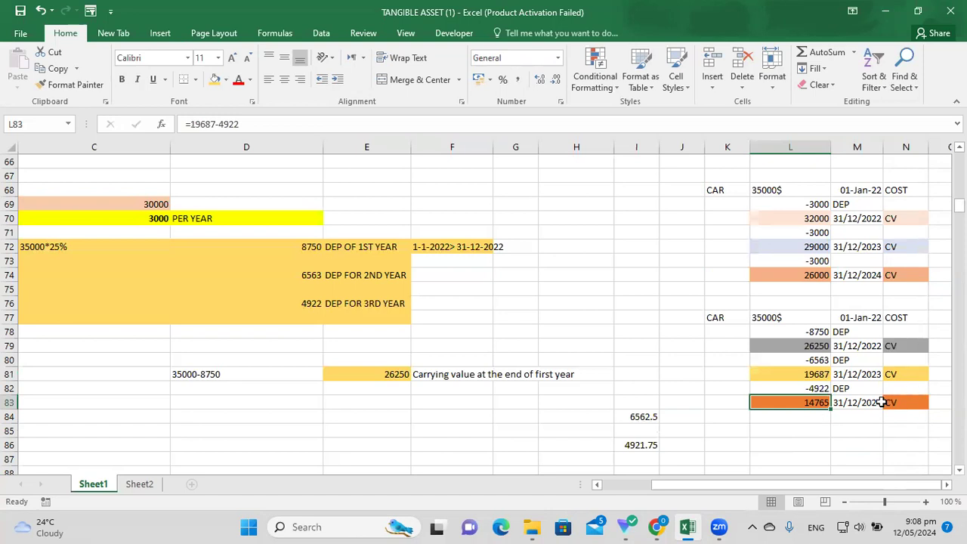
left_click(879, 402)
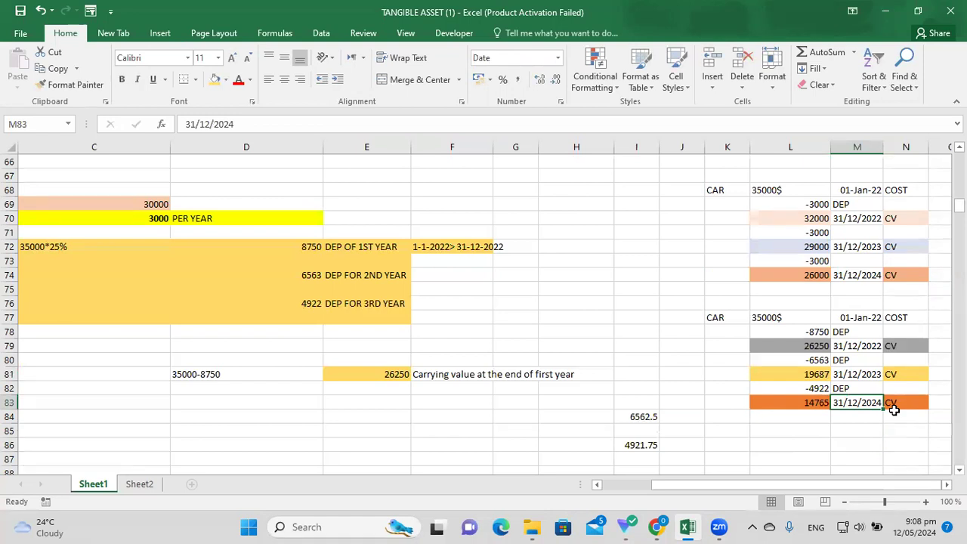
left_click_drag(742, 478, 749, 486)
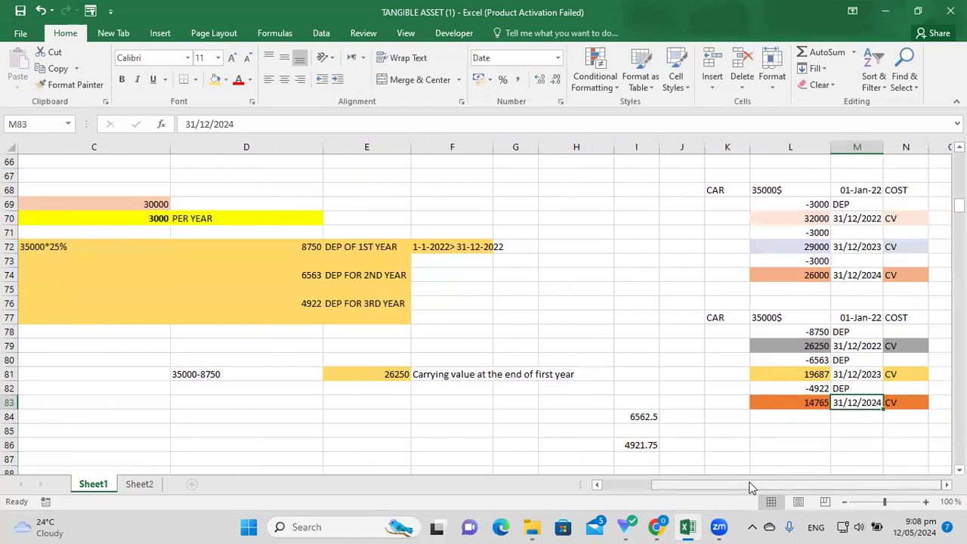
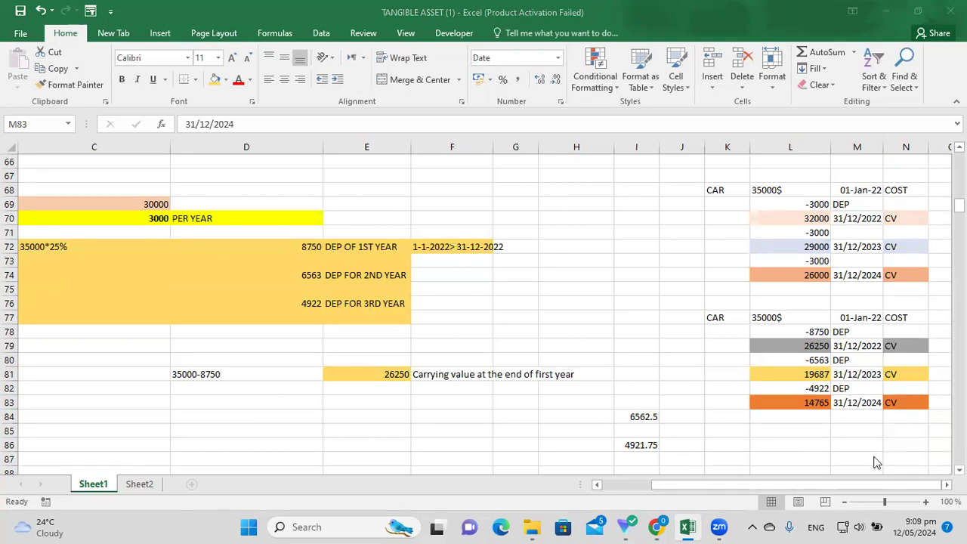
Review the 3000 per-year depreciation and the first year's -3000 dated 31/12/2022.
left_click_drag(783, 486, 786, 485)
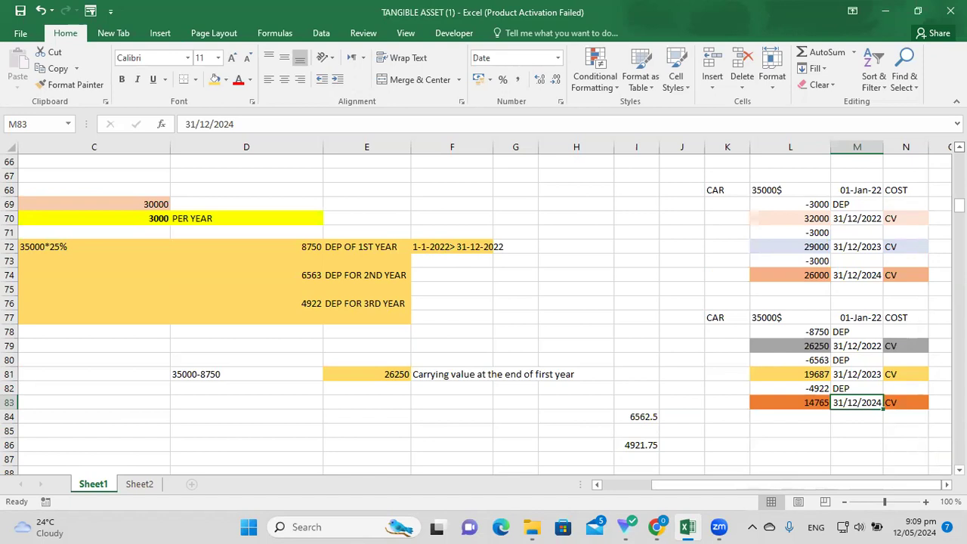
scroll(834, 247, "up", 2)
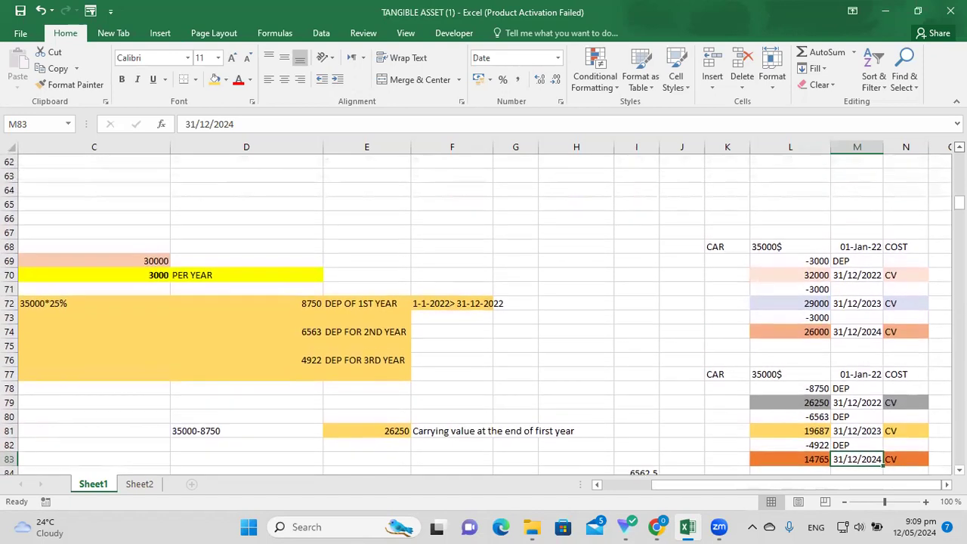
left_click_drag(738, 489, 638, 487)
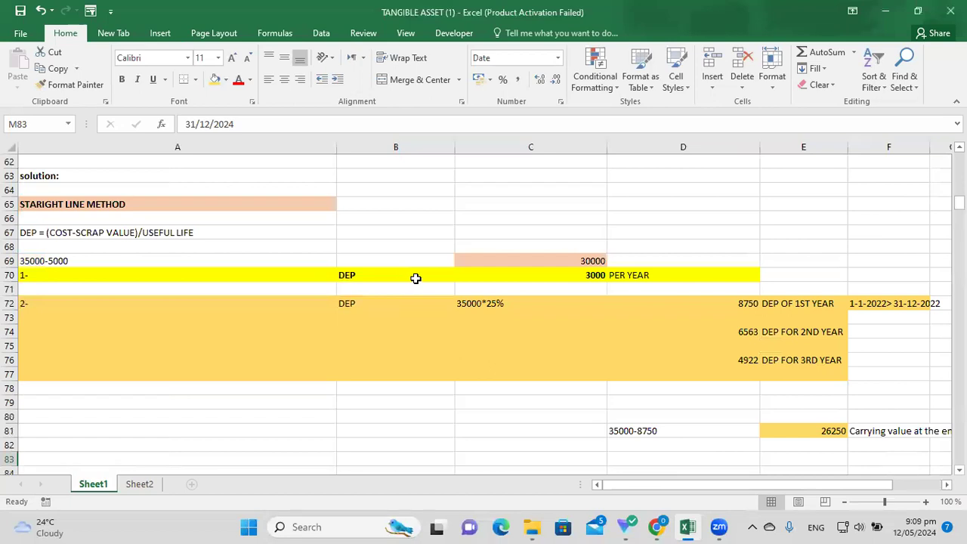
left_click(580, 276)
left_click(651, 278)
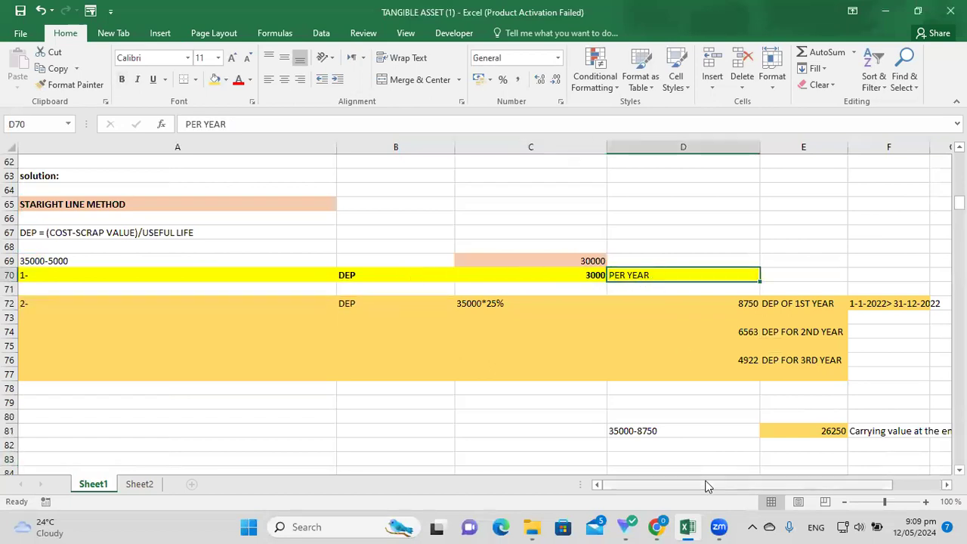
left_click_drag(720, 486, 770, 489)
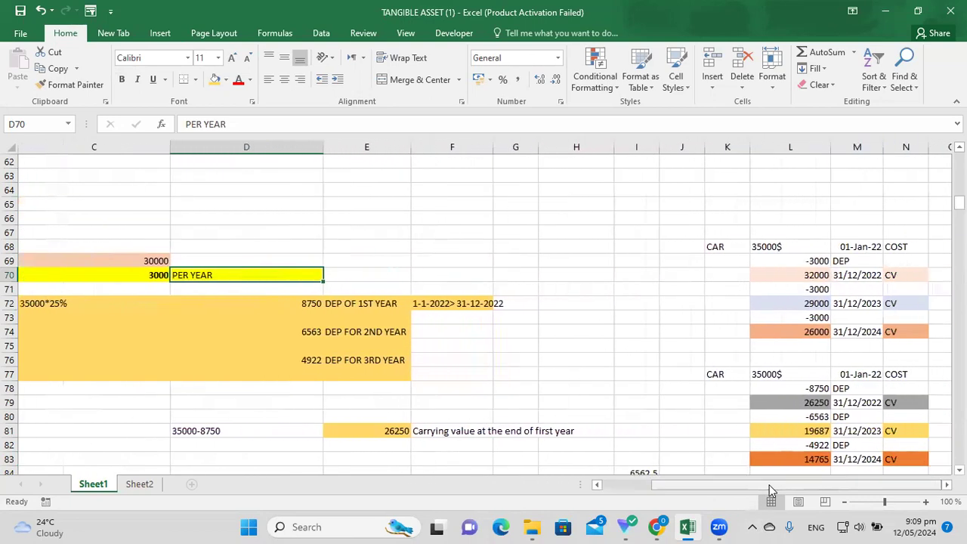
left_click(819, 262)
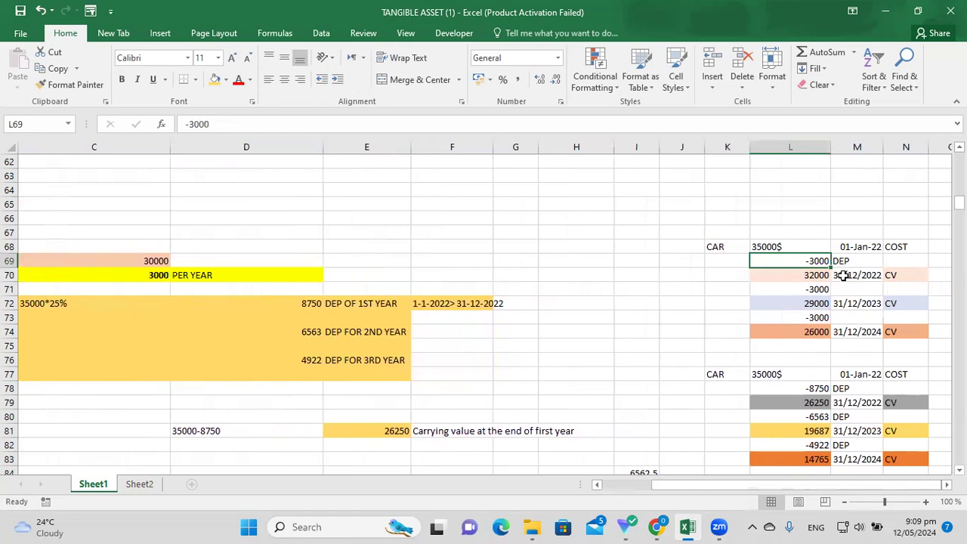
left_click(840, 277)
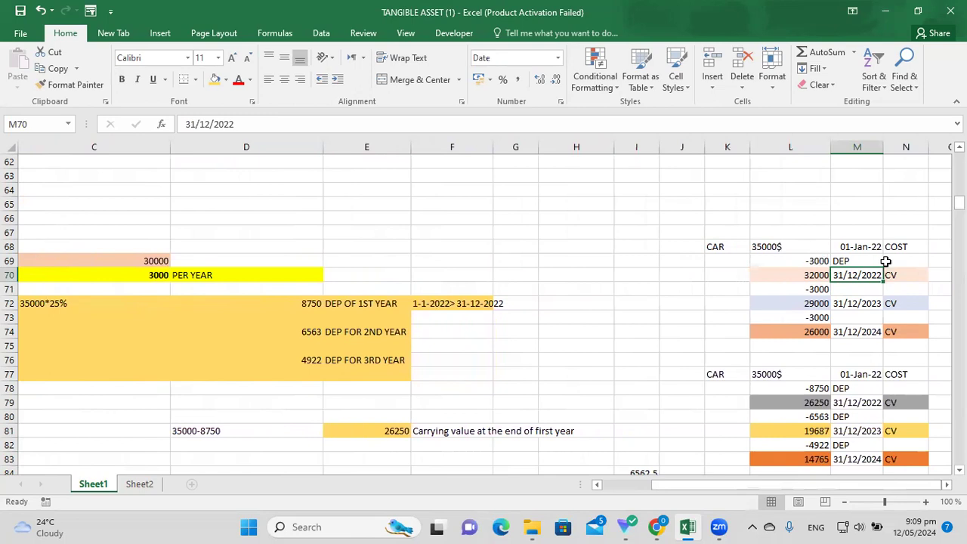
left_click(886, 261)
Check the car's 35000$ cost, 01-Jan-22 purchase date and 32000 carrying value for 2022.
left_click(799, 246)
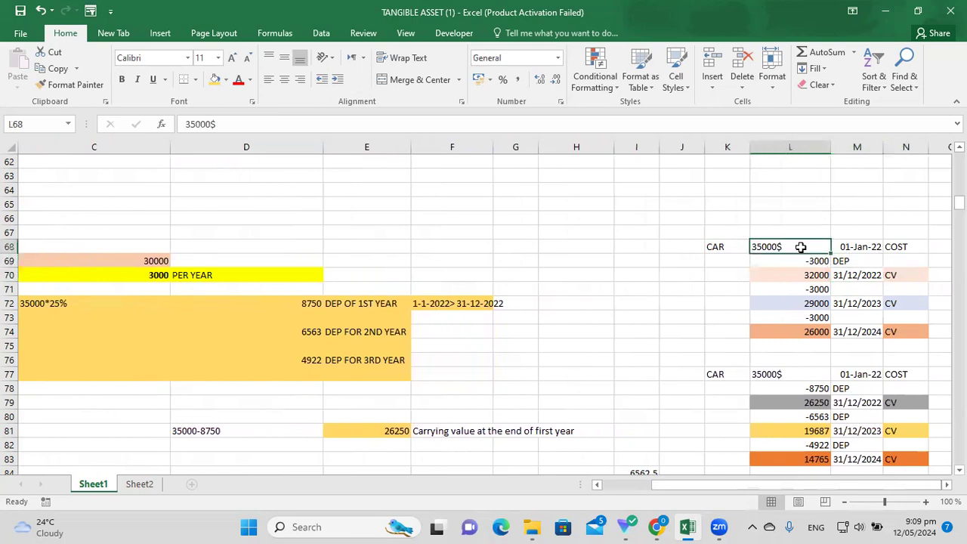
left_click(863, 247)
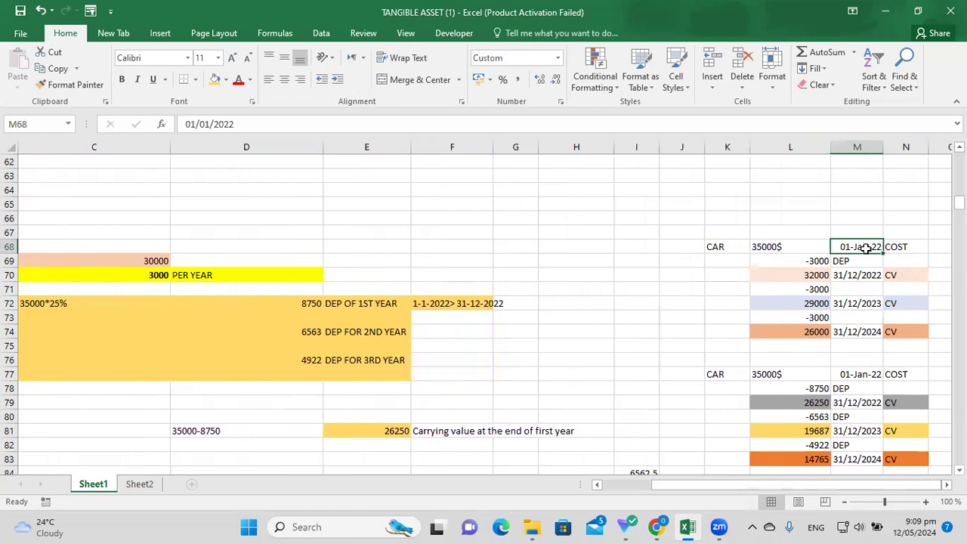
left_click(805, 247)
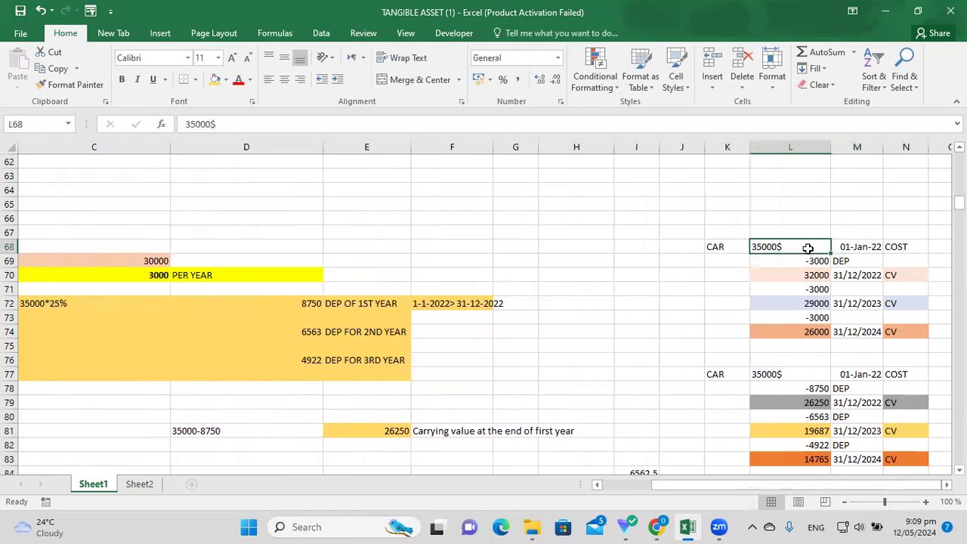
left_click(811, 261)
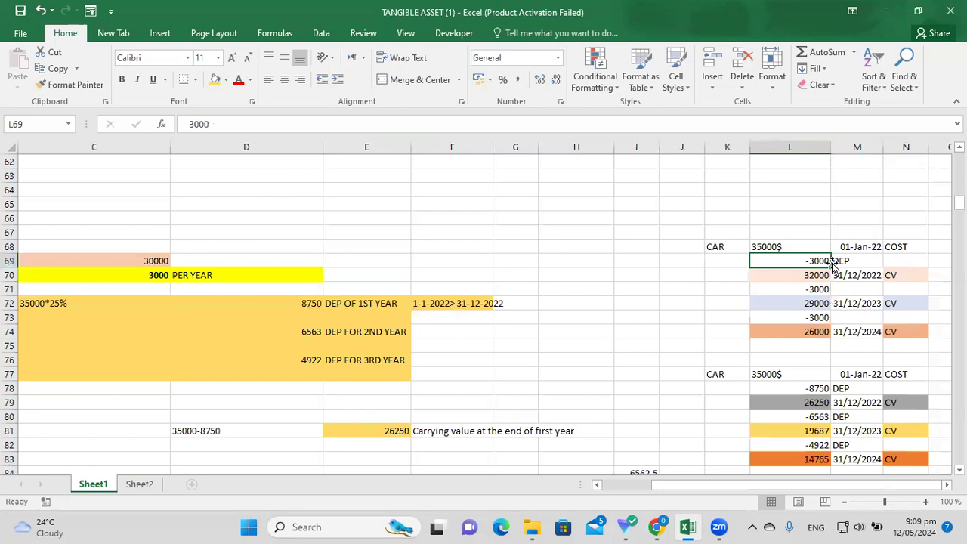
left_click(817, 278)
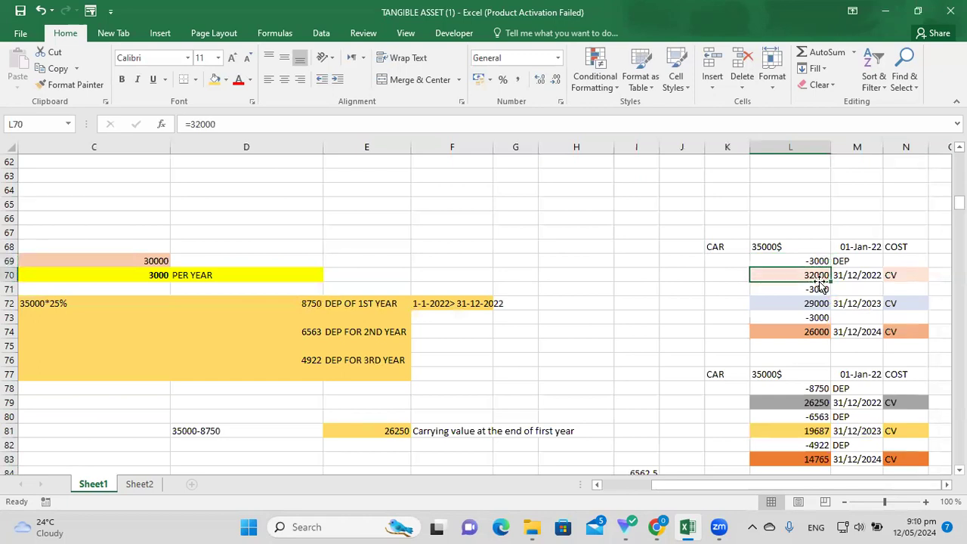
left_click(863, 278)
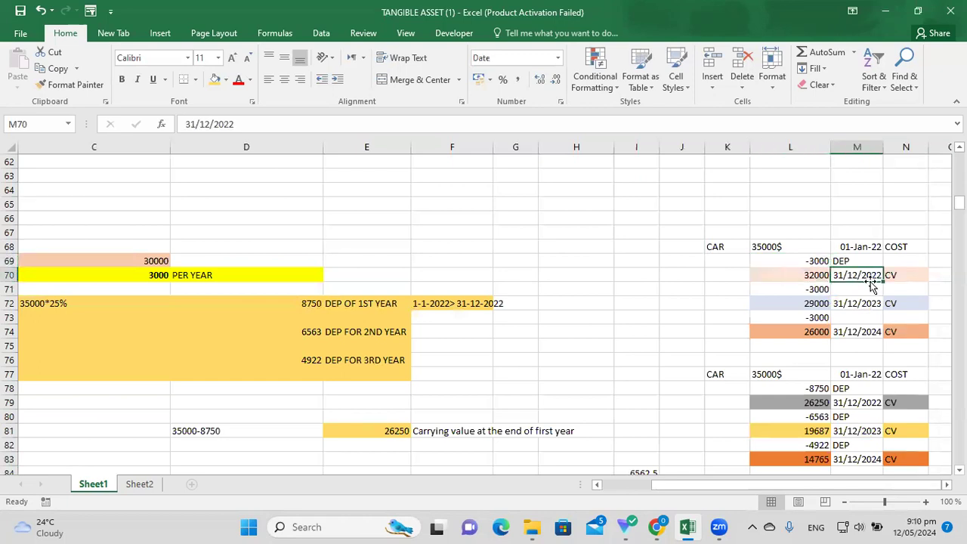
left_click(827, 278)
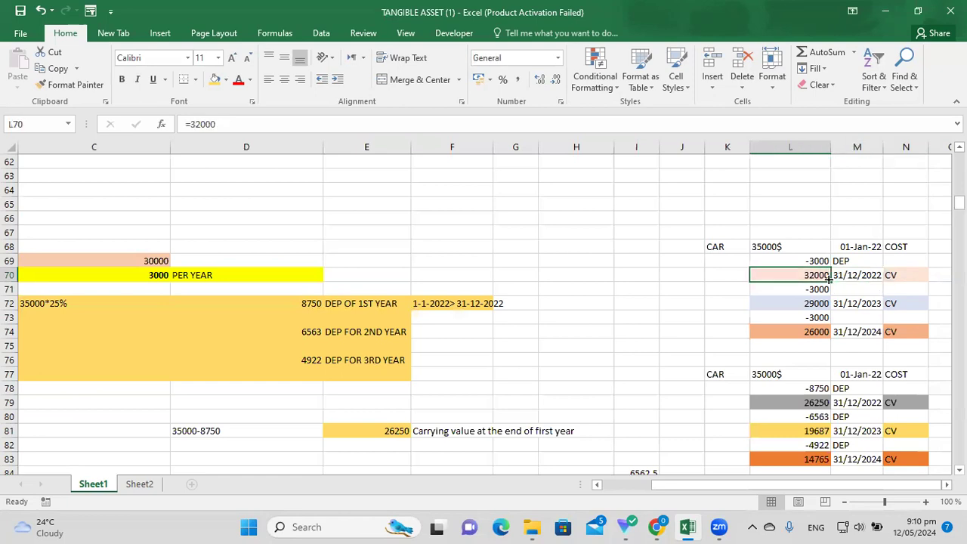
Check the second year's -3000 depreciation and 29000 carrying value at 31/12/2023.
left_click(860, 291)
left_click(822, 291)
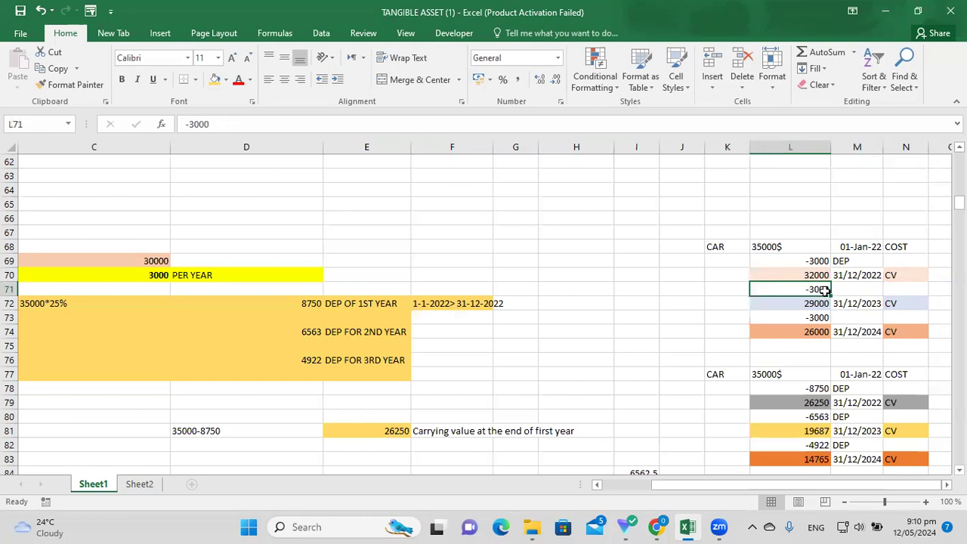
left_click(852, 289)
left_click(822, 295)
left_click(819, 303)
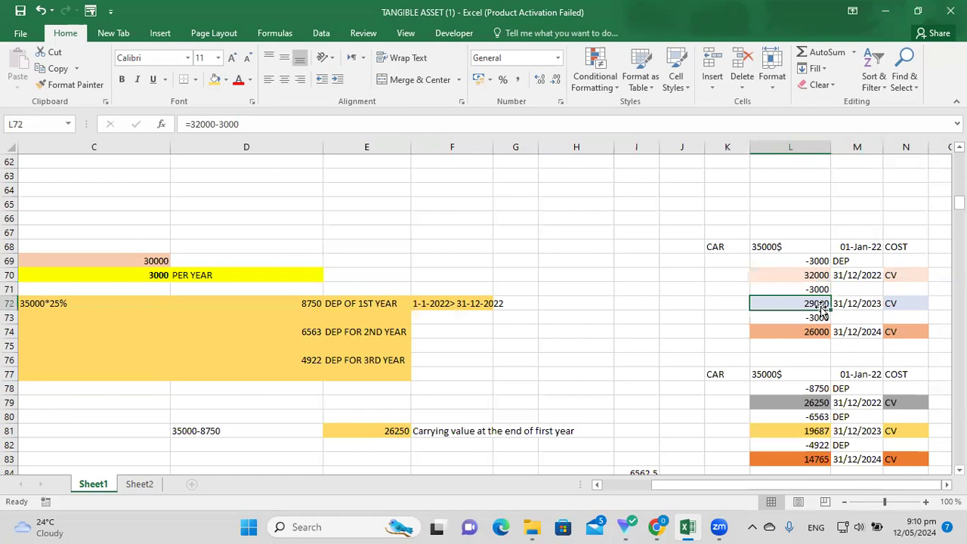
left_click(853, 302)
left_click(823, 303)
Check the third year's -3000 depreciation and 26000 carrying value at 31/12/2024.
left_click(849, 317)
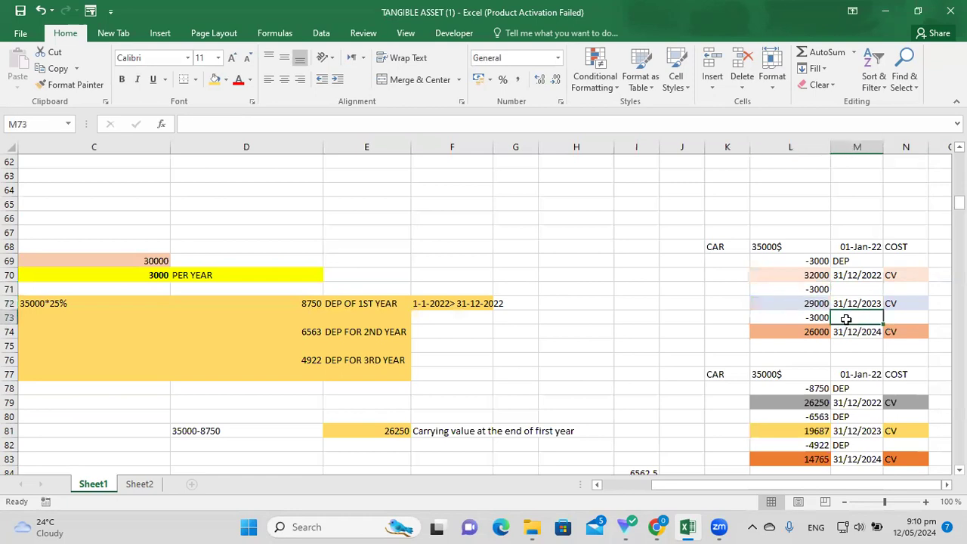
left_click(818, 319)
left_click(842, 314)
left_click(817, 320)
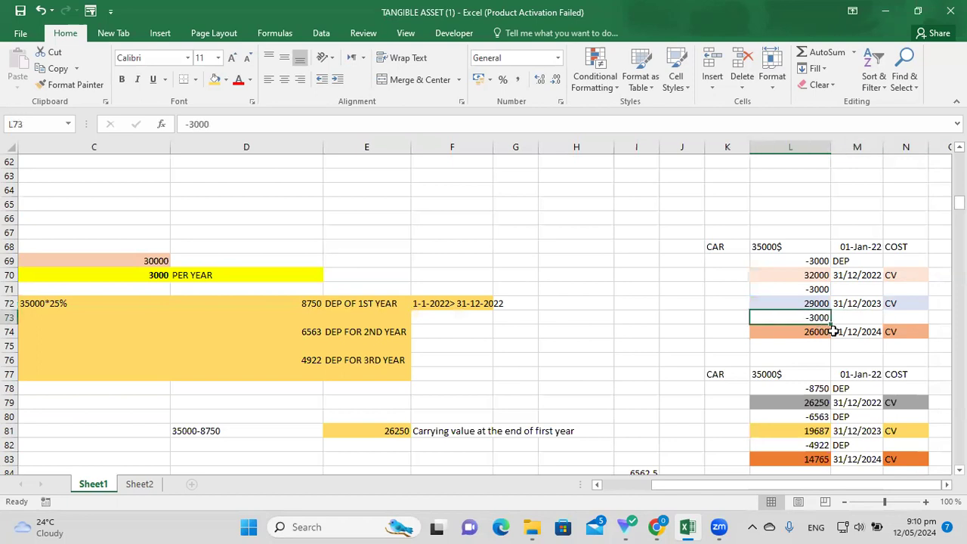
left_click(822, 333)
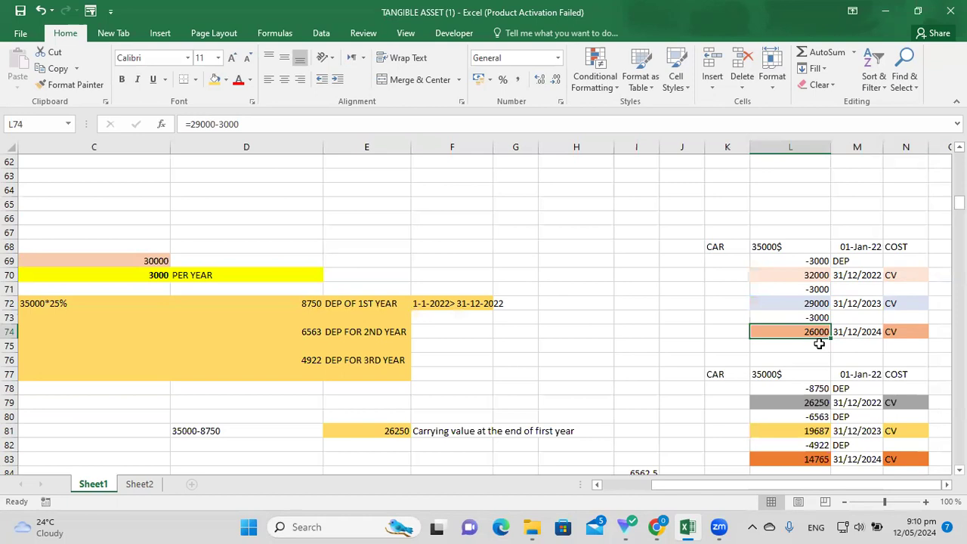
left_click(860, 336)
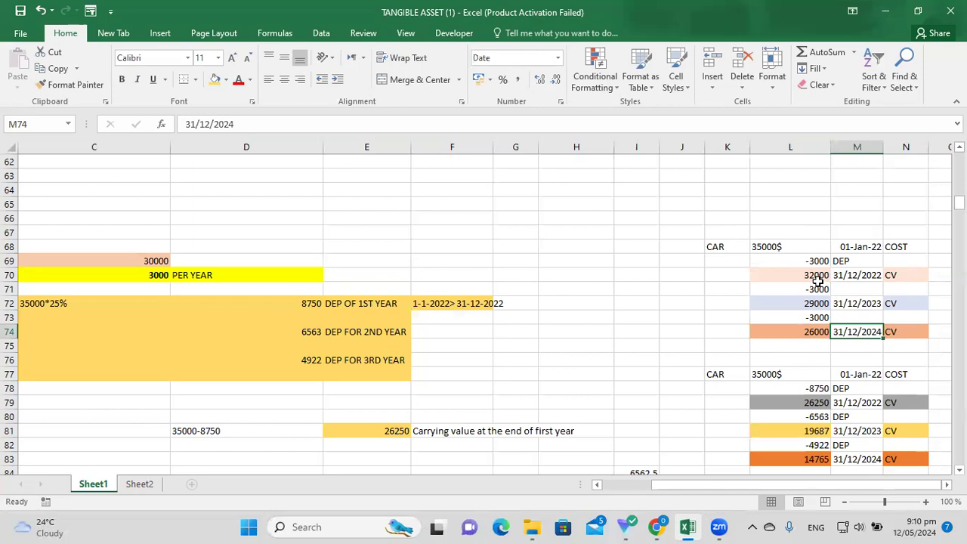
Compare the yearly dates and carrying values, then the 26250 reducing-balance carrying value.
left_click(816, 287)
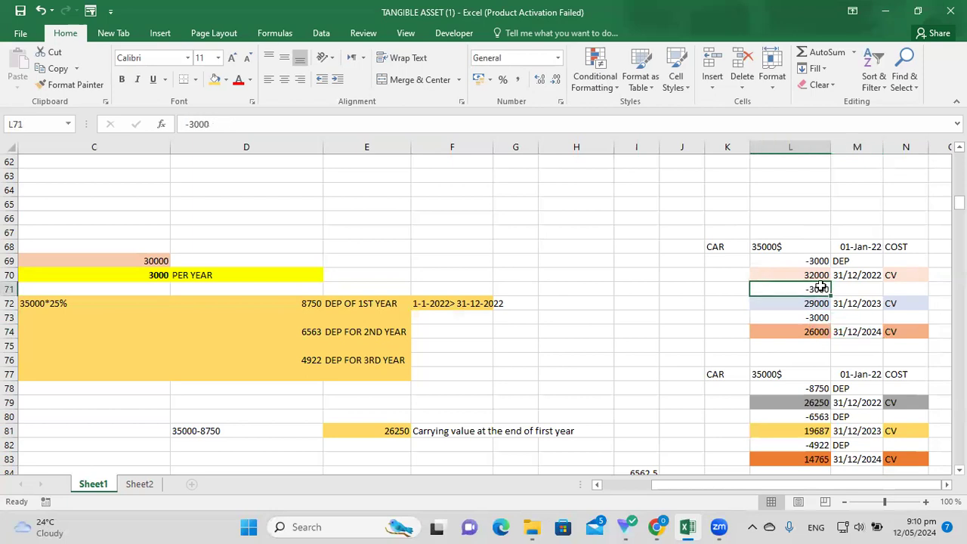
left_click(861, 277)
left_click(865, 303)
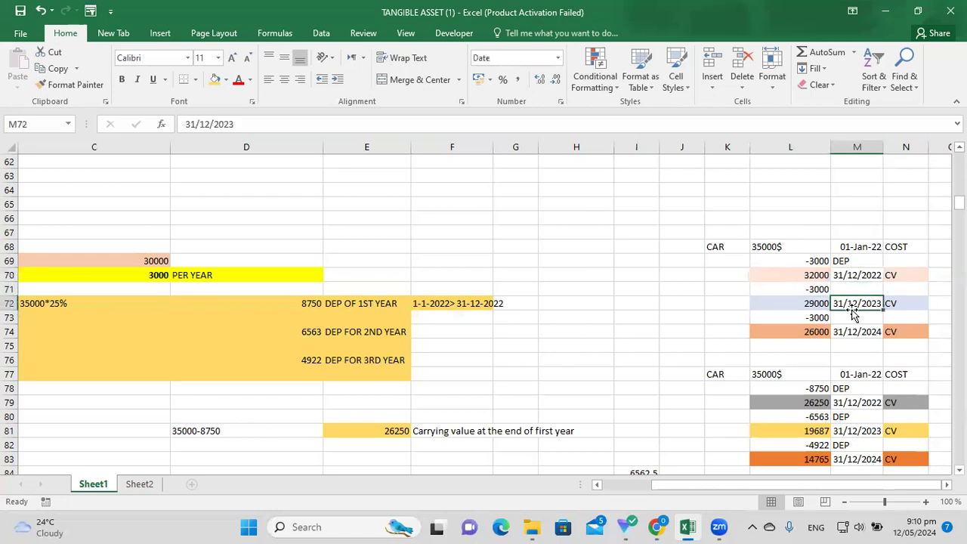
left_click(860, 345)
left_click(818, 331)
left_click(858, 336)
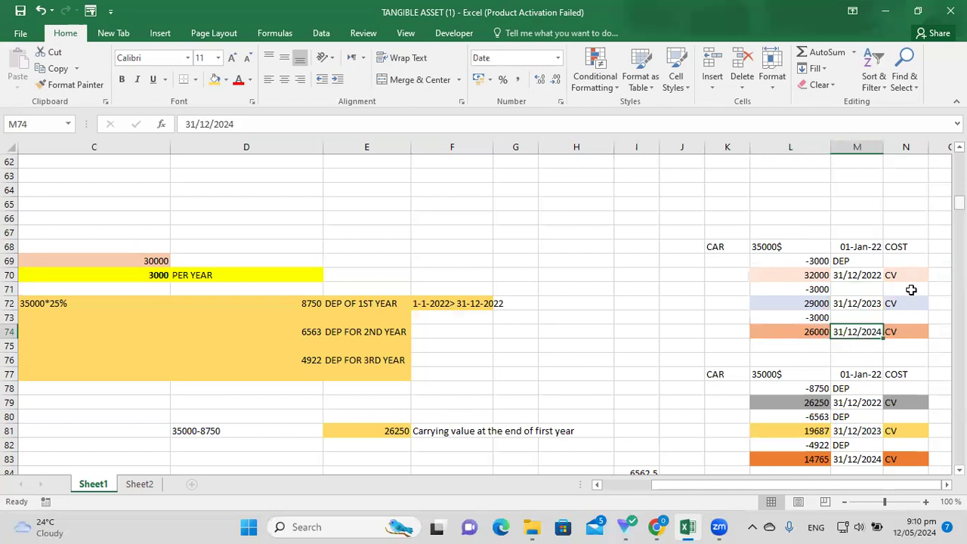
left_click(825, 402)
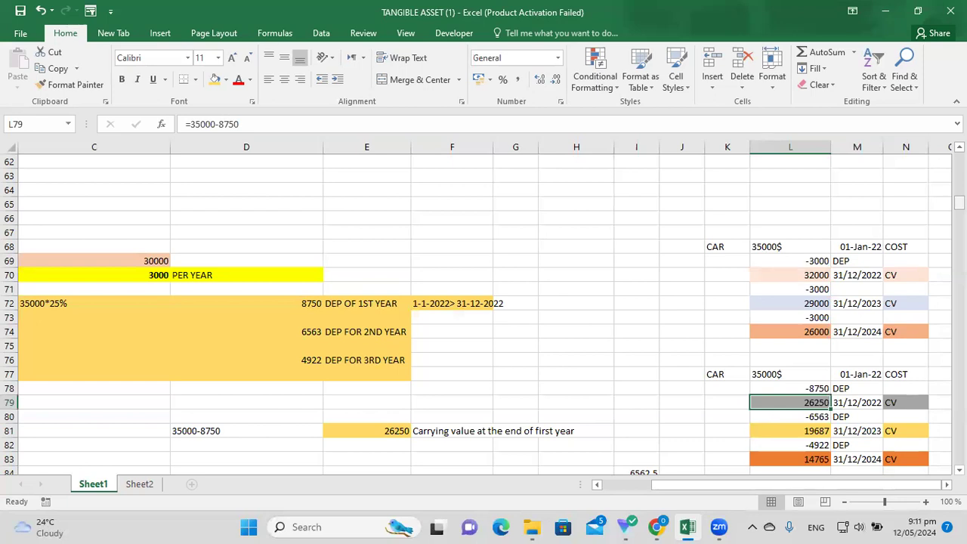
Select the example question block in rows 89 to 99 and point out its questions.
left_click_drag(957, 203, 957, 217)
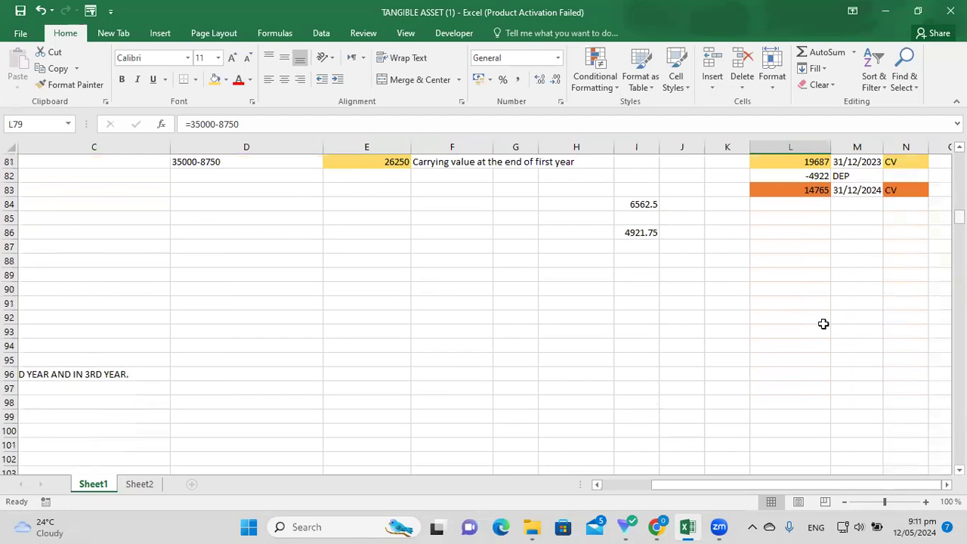
left_click_drag(703, 488, 652, 495)
left_click(655, 486)
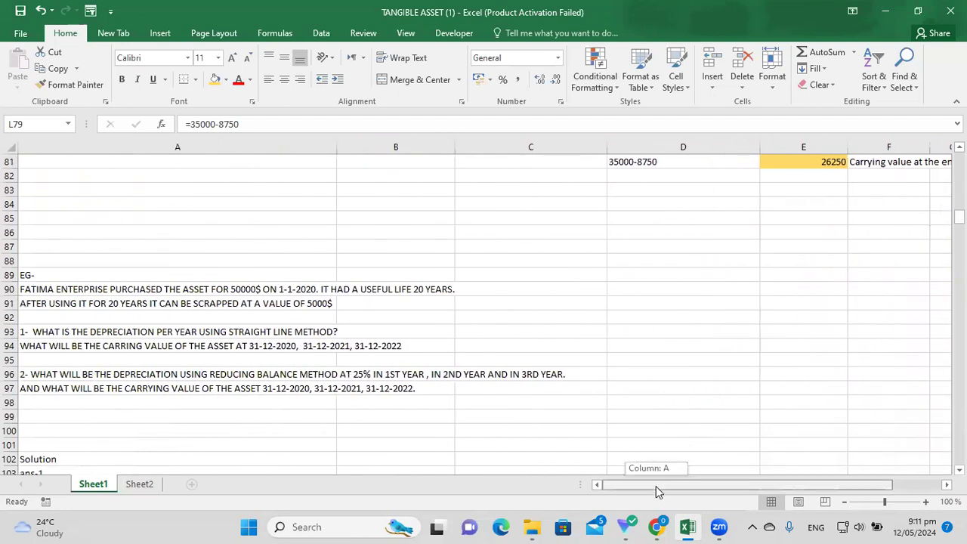
left_click_drag(958, 216, 958, 219)
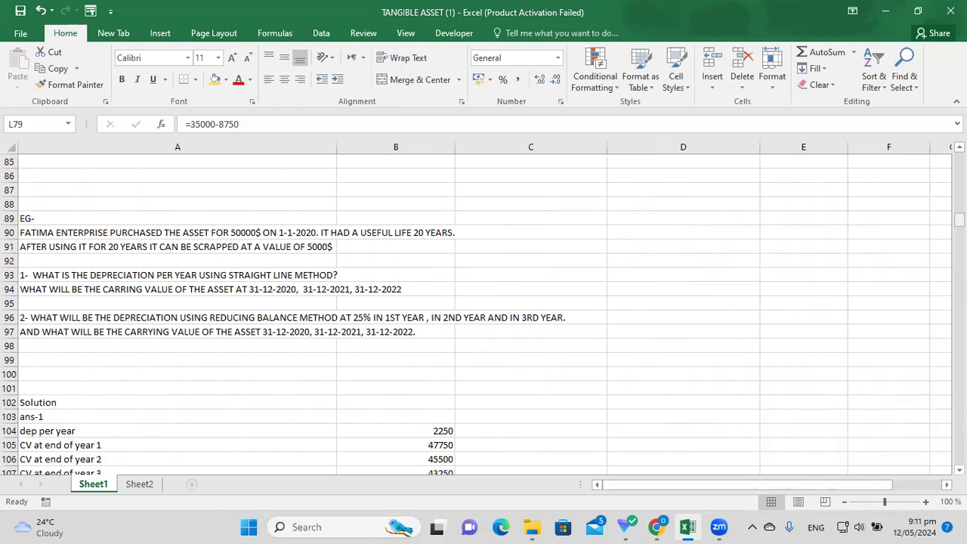
left_click_drag(959, 219, 958, 219)
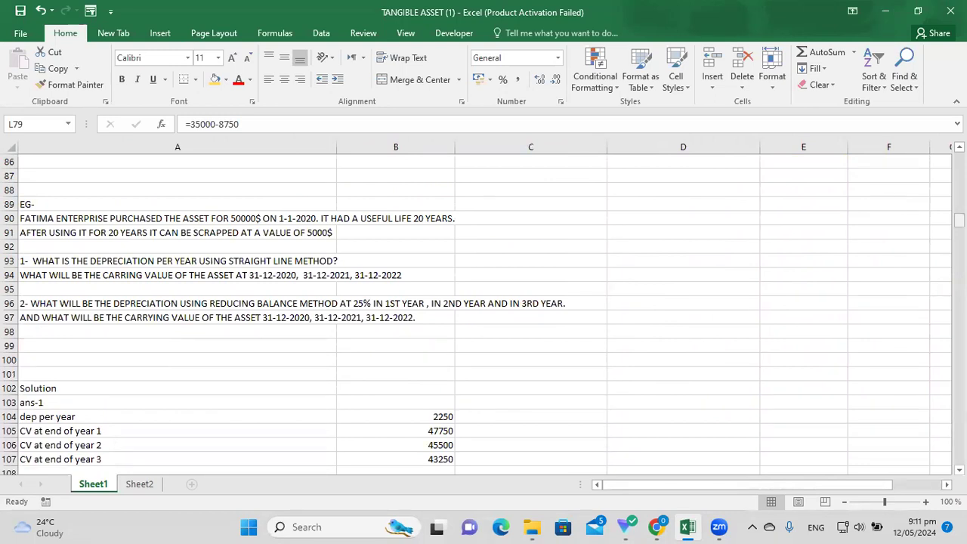
left_click_drag(72, 204, 665, 351)
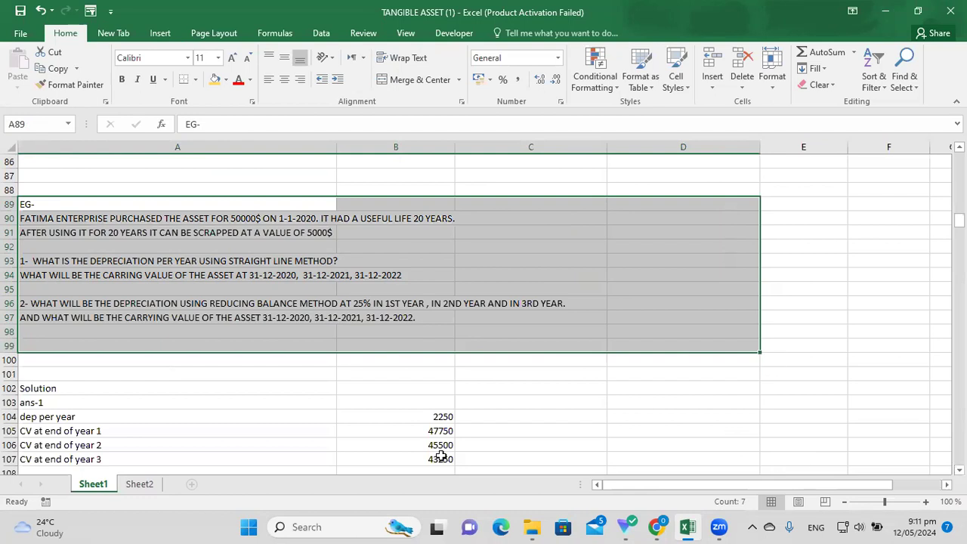
left_click(276, 427)
left_click(150, 275)
left_click(127, 261)
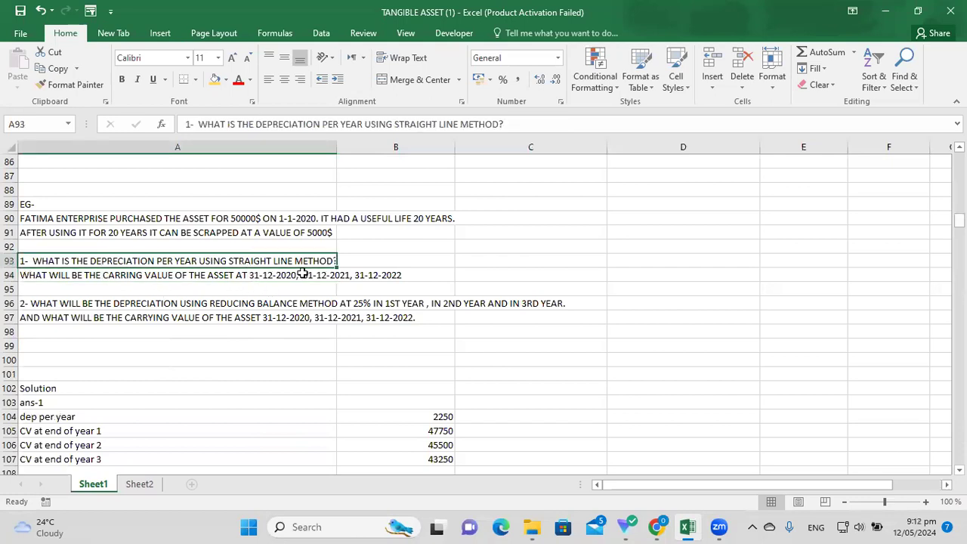
Select the carrying value, straight-line and reducing balance questions in rows 93 to 96.
left_click(249, 290)
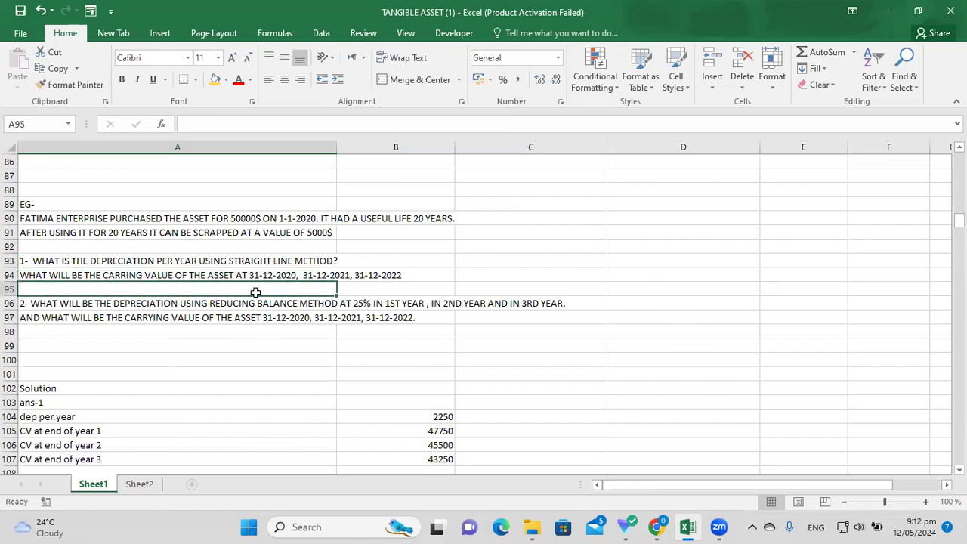
left_click(198, 275)
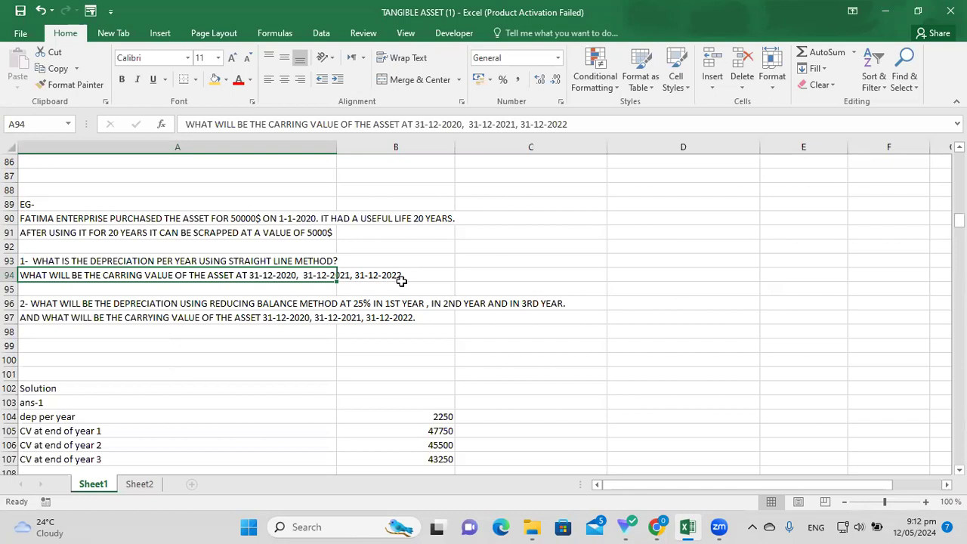
left_click_drag(313, 270, 434, 275)
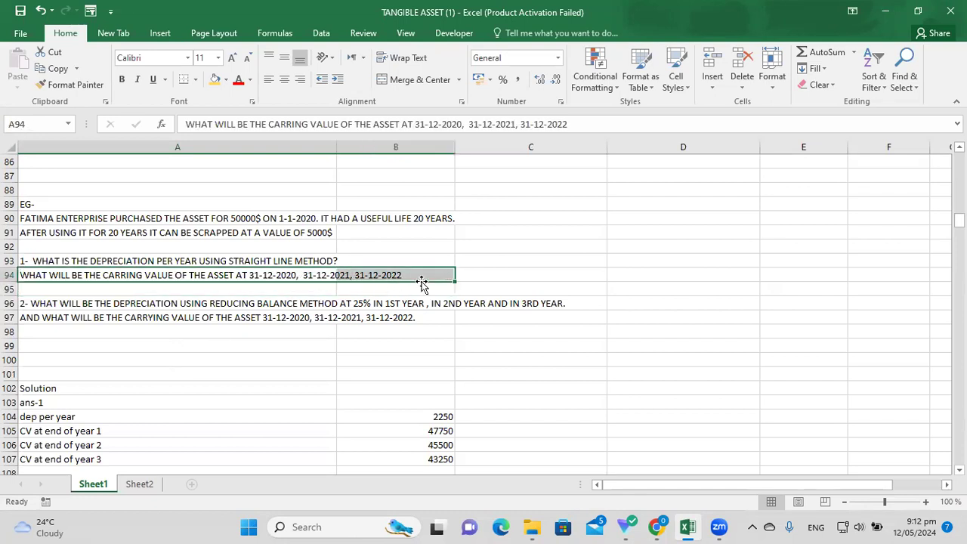
left_click(303, 260)
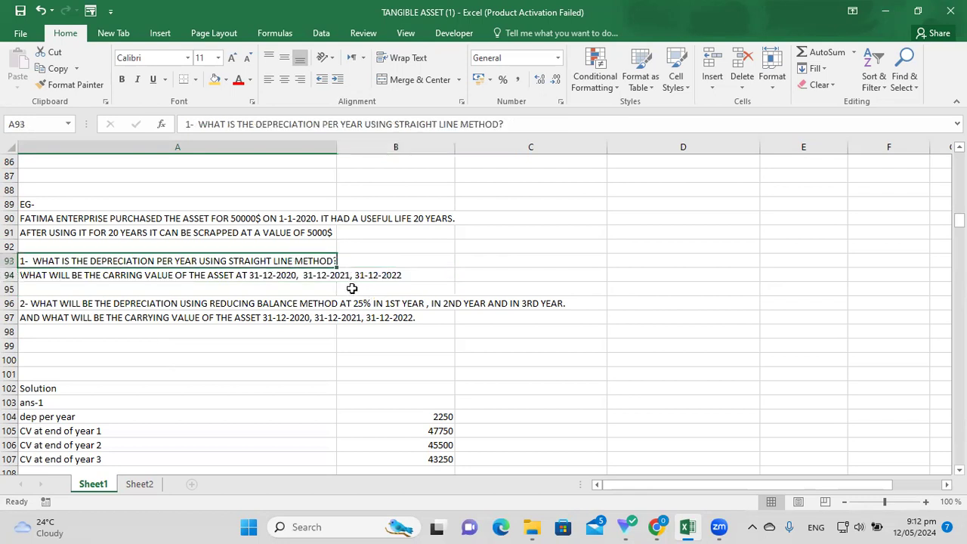
left_click(222, 345)
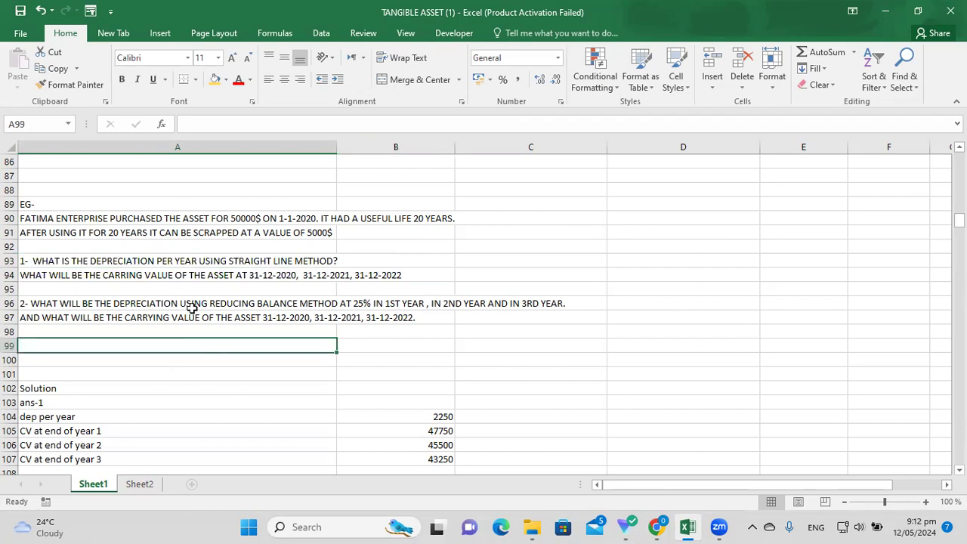
left_click(164, 306)
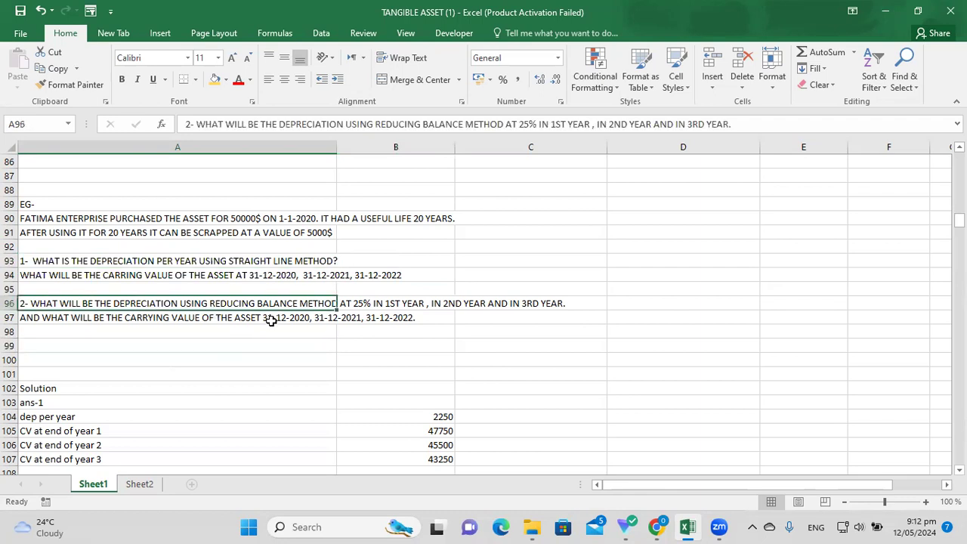
Select cells B96 and C96, then mark the row 97 question across columns A to C.
left_click(381, 308)
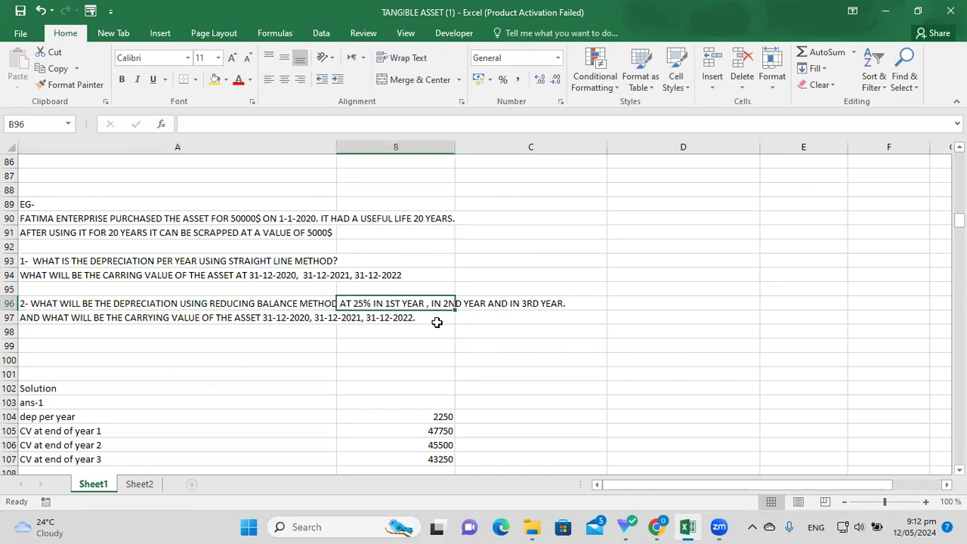
left_click(491, 312)
left_click(544, 302)
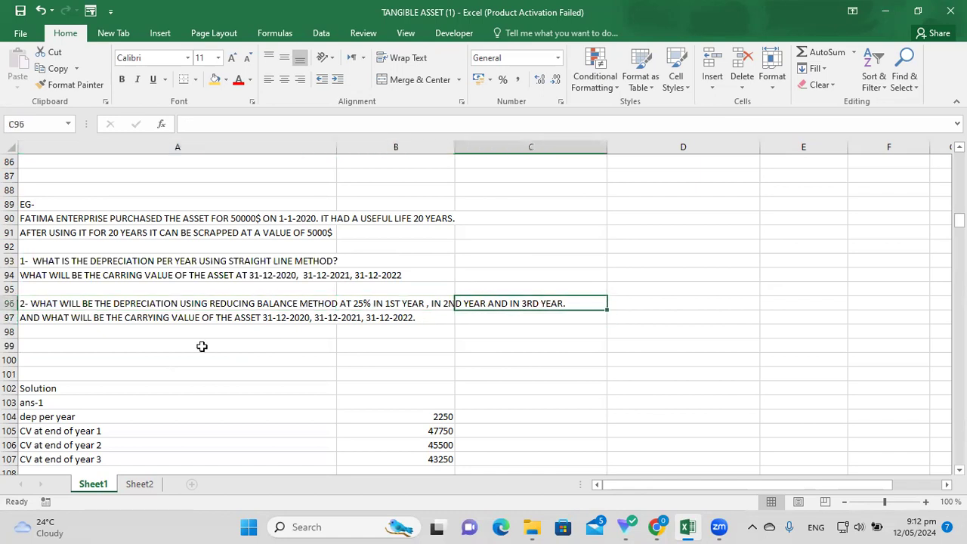
left_click(129, 317)
key("Down")
key("Down")
key("Down")
left_click(246, 320)
left_click_drag(245, 321, 512, 353)
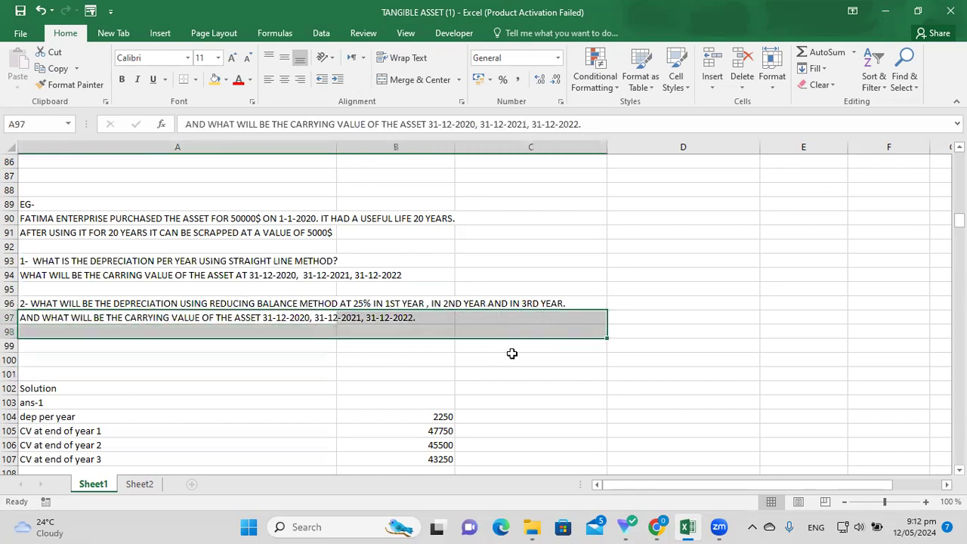
left_click(844, 316)
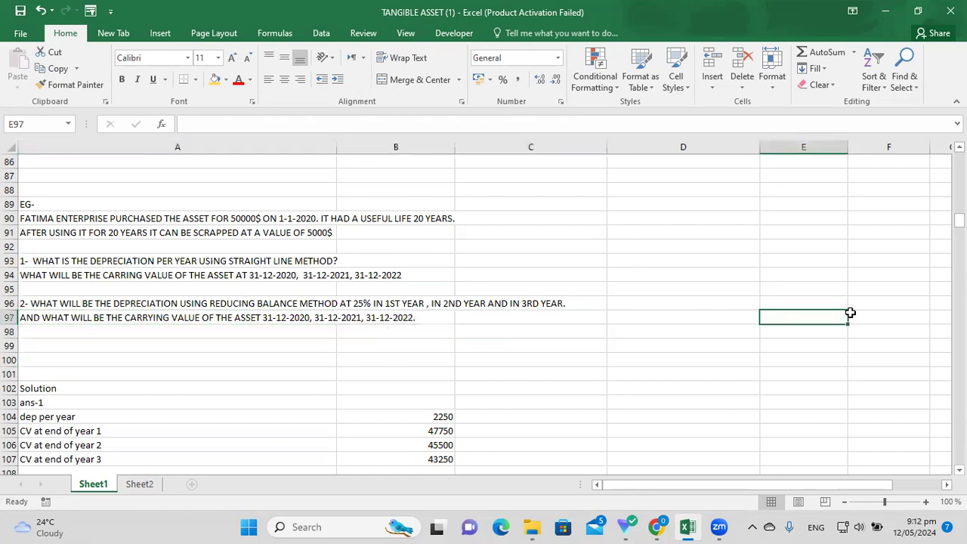
Select the whole solution block A101:D117.
scroll(959, 468, "down", 1)
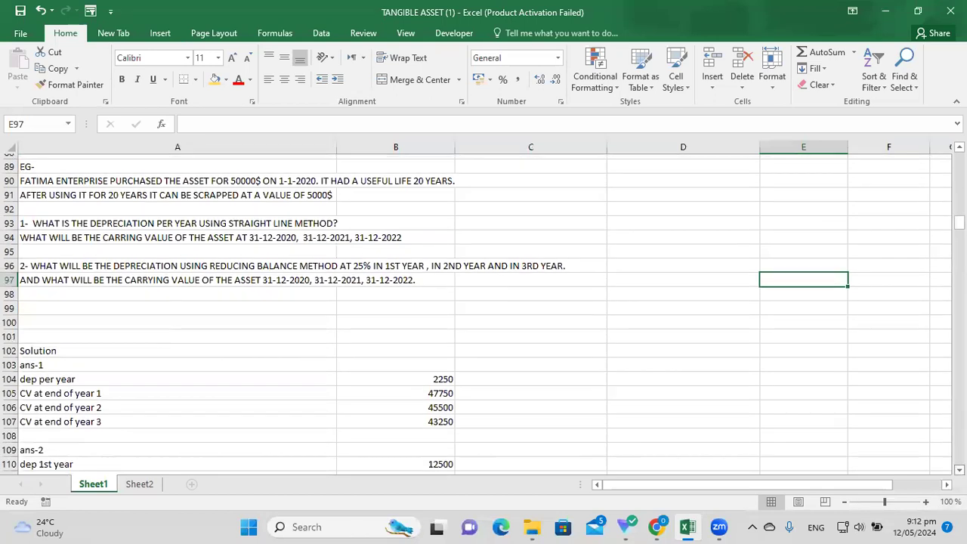
scroll(484, 313, "down", 3)
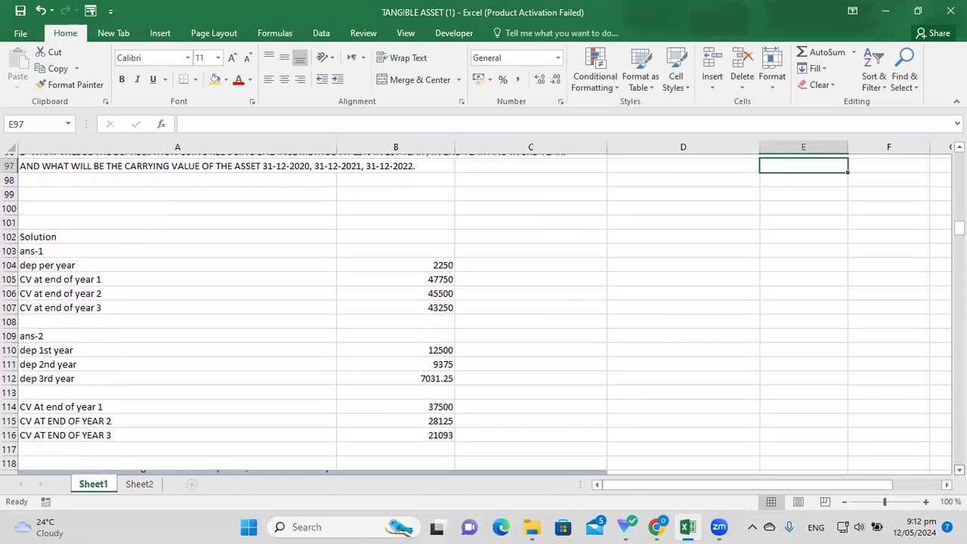
left_click_drag(87, 218, 647, 451)
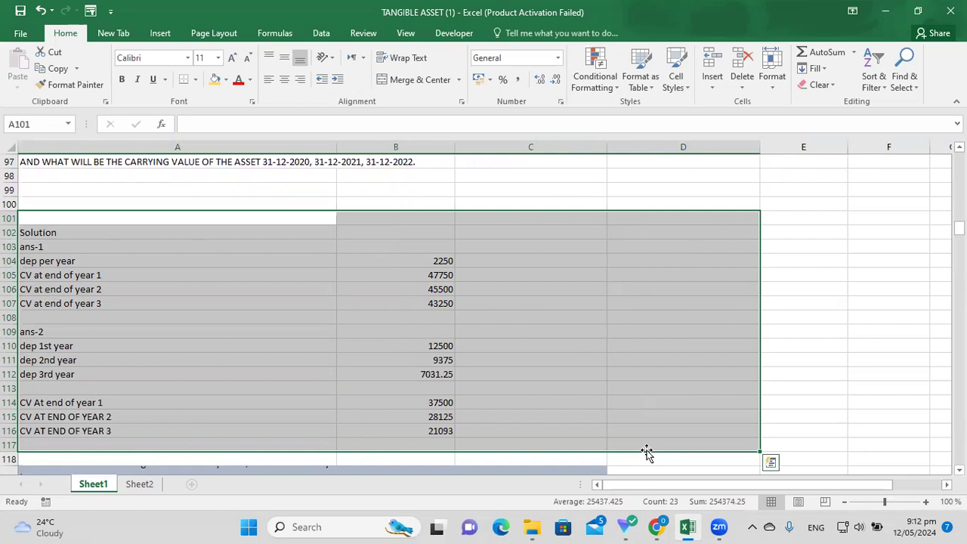
Type a phone number into E106 and E107, then clear both entries.
left_click(778, 315)
left_click(783, 294)
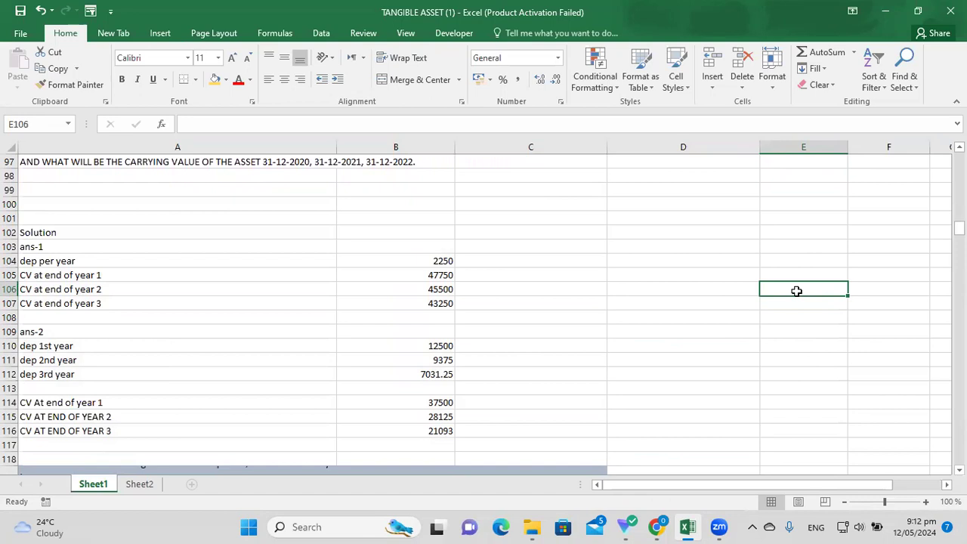
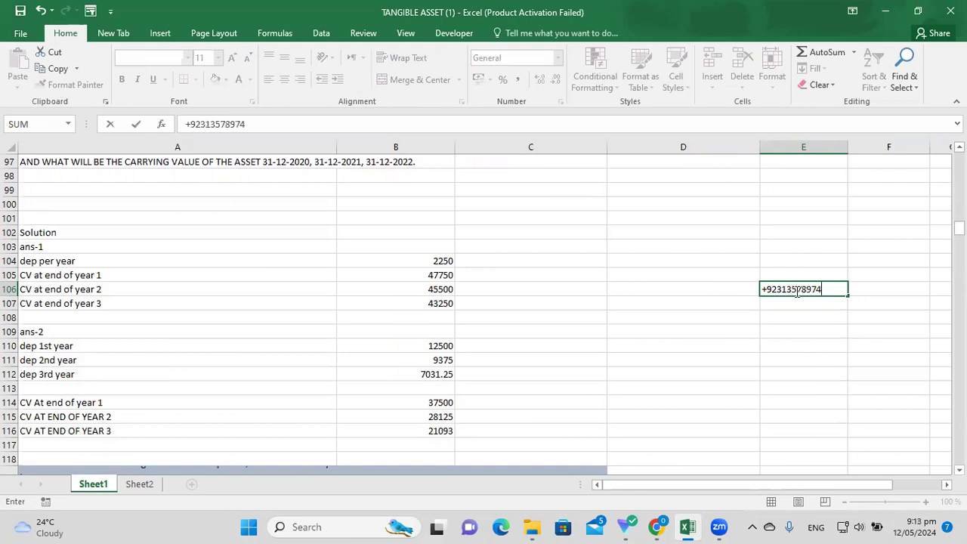
left_click(800, 344)
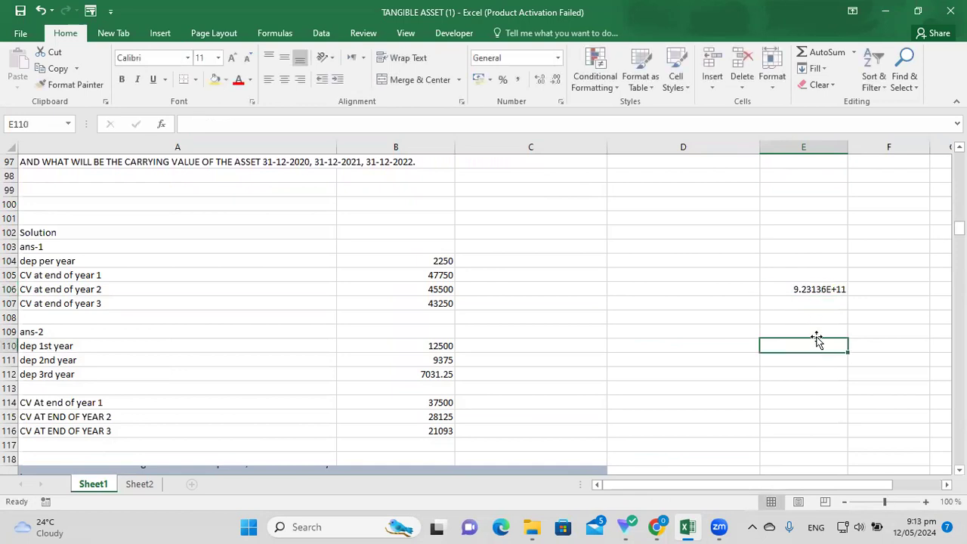
left_click(814, 295)
key("Delete")
left_click(788, 302)
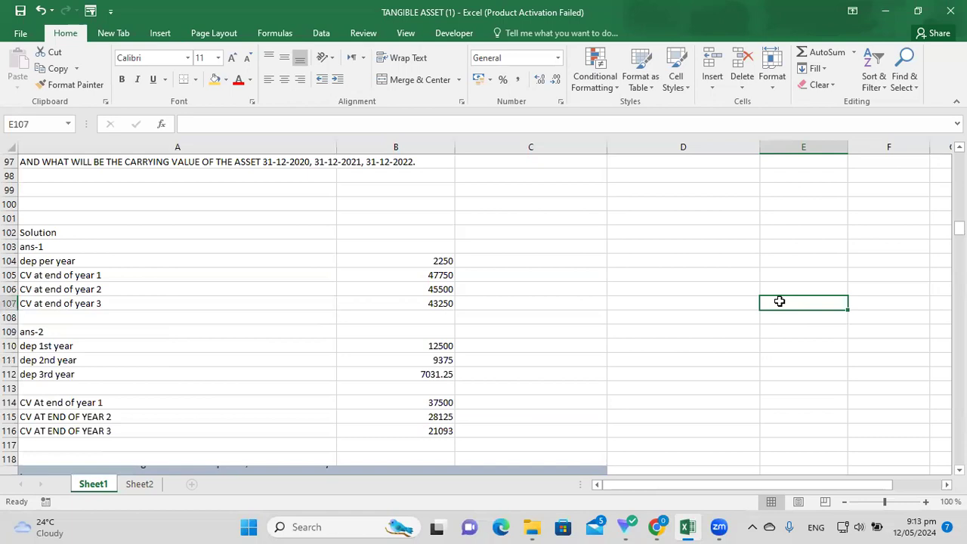
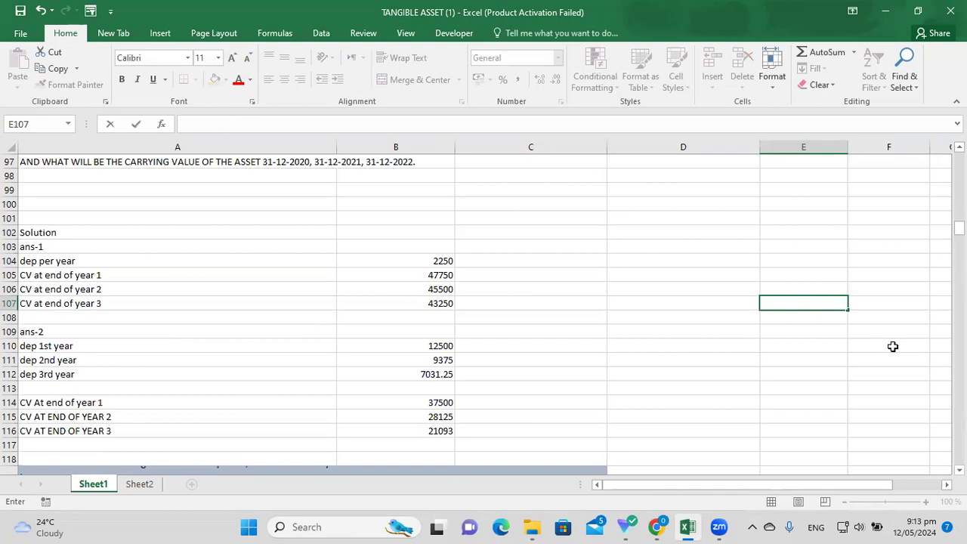
In the Kaplan PDF, slash question 127 and underline 'the accounts of a business'.
scroll(484, 302, "down", 2)
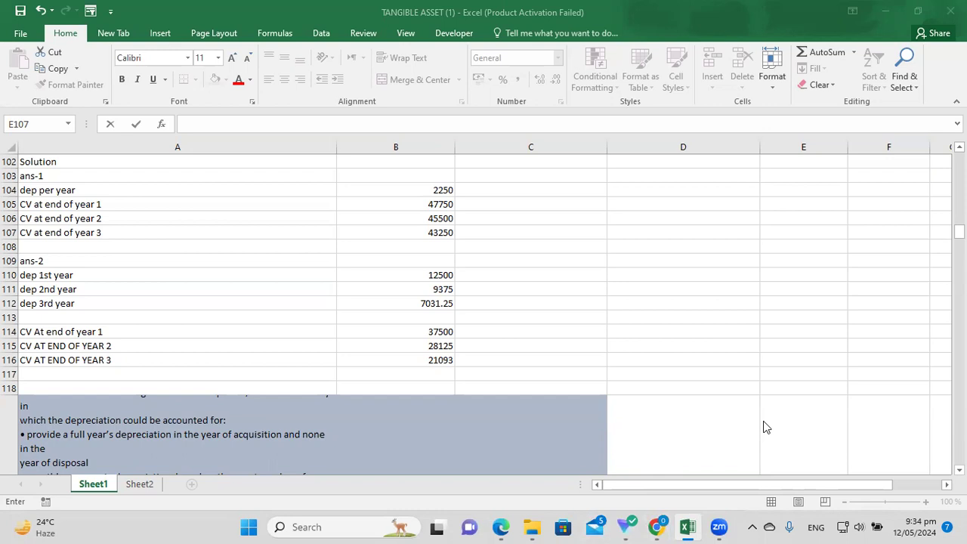
left_click(803, 233)
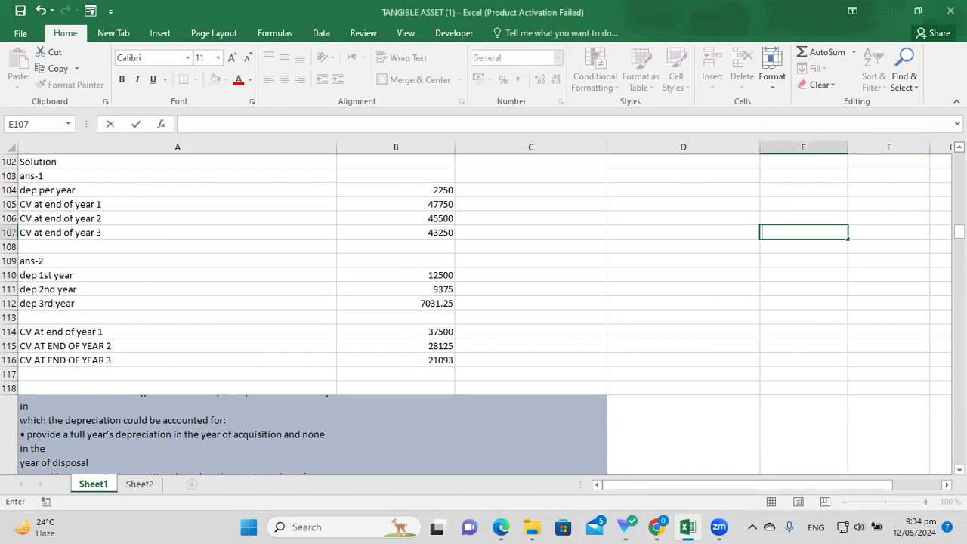
scroll(830, 226, "up", 1)
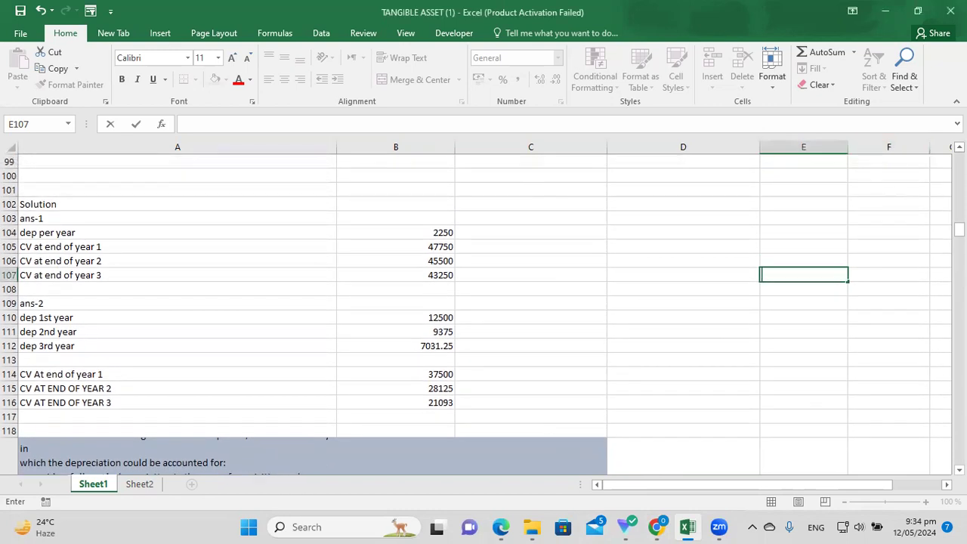
scroll(751, 211, "up", 1)
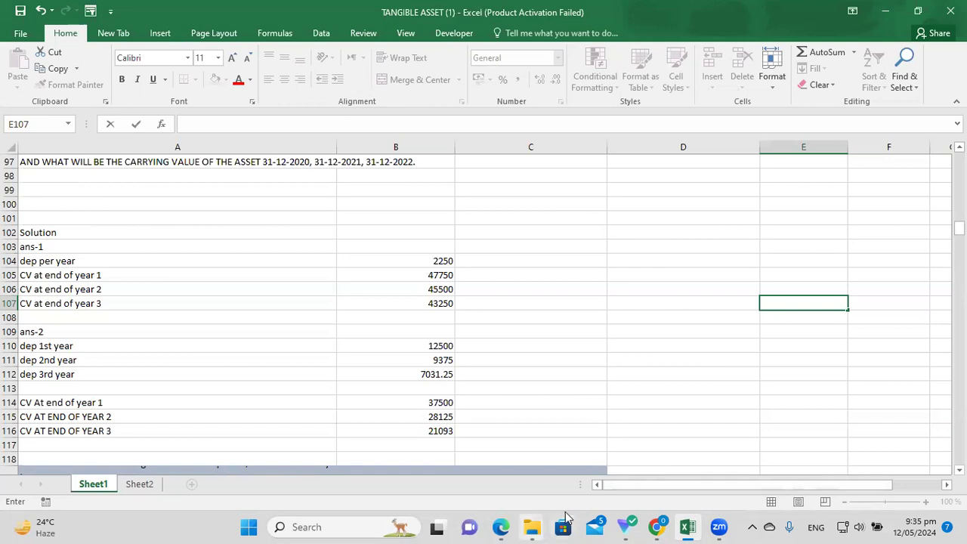
mouse_move(507, 526)
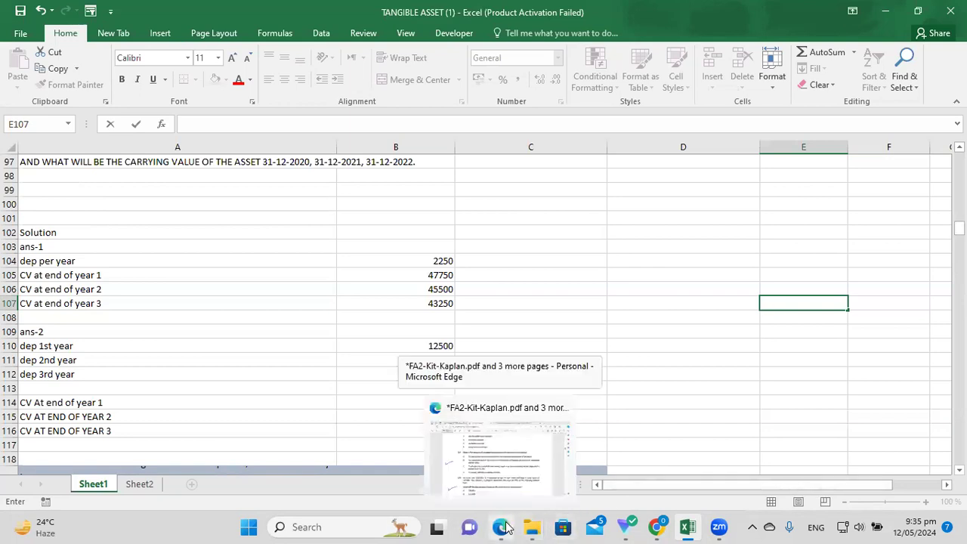
left_click(506, 442)
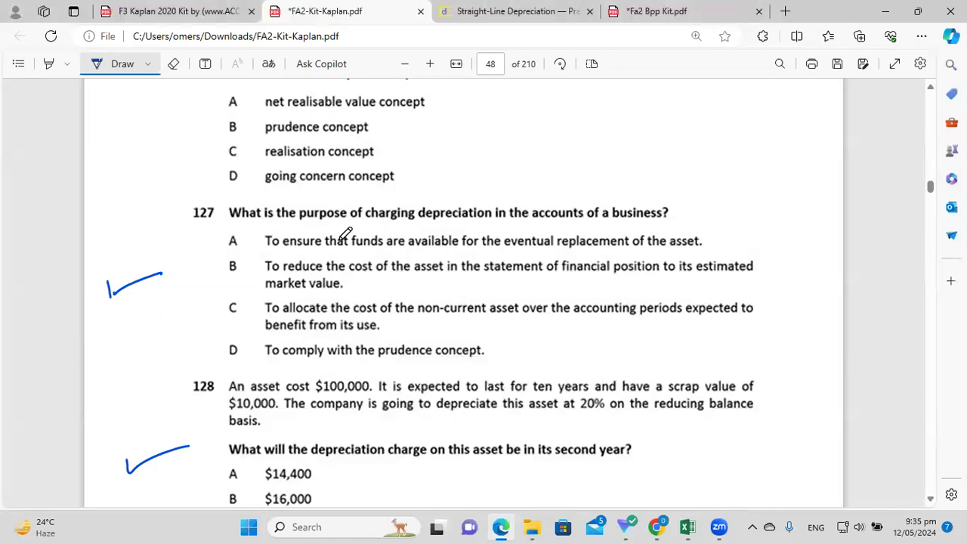
left_click_drag(212, 188, 180, 225)
left_click_drag(505, 228, 583, 230)
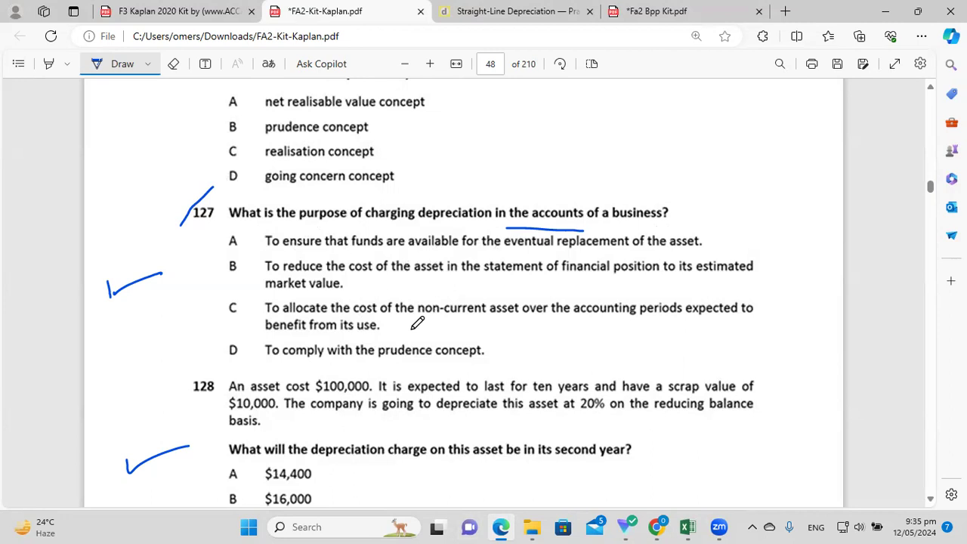
Check the depreciation definition in cell A41, then return to the Kaplan PDF.
left_click(687, 527)
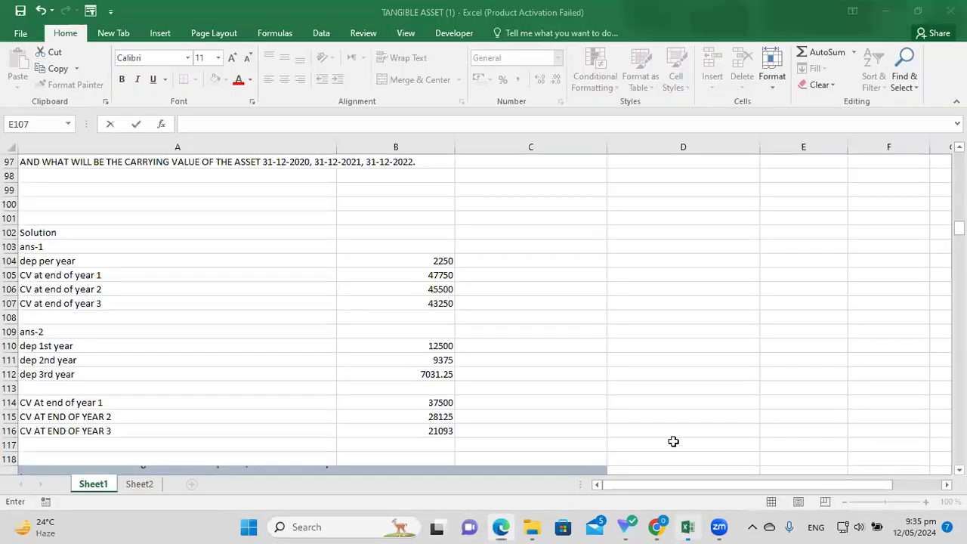
left_click_drag(958, 228, 958, 180)
left_click(80, 306)
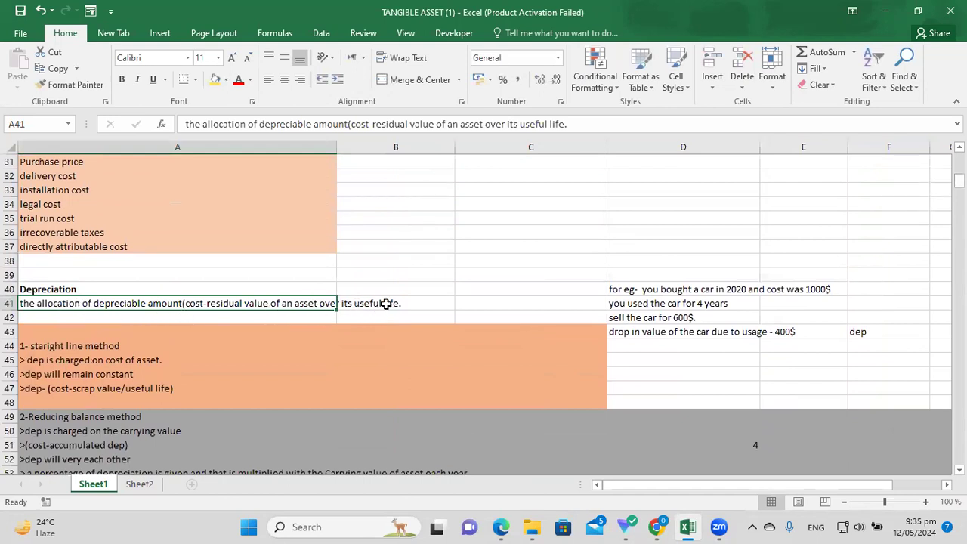
left_click(502, 527)
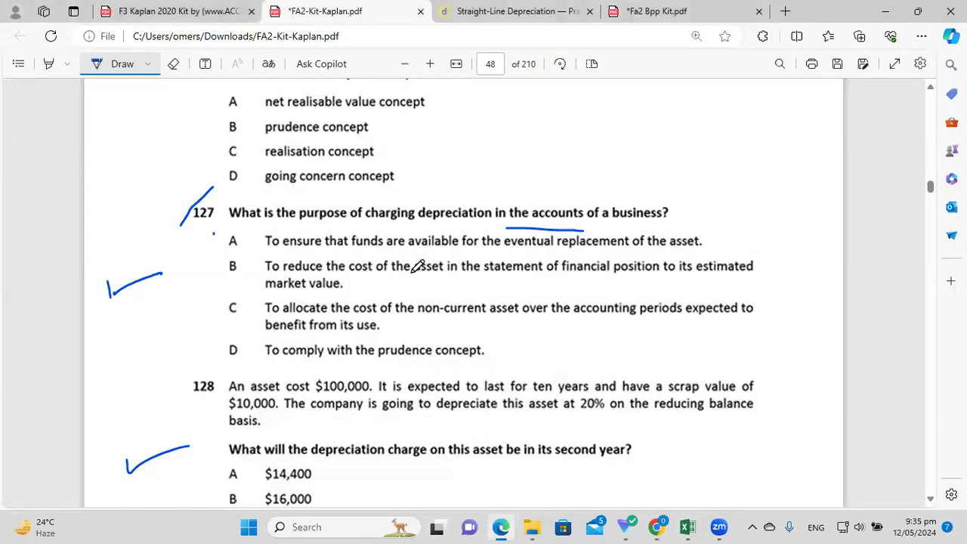
Cross out options B and D and underline the prudence concept in option D.
left_click_drag(218, 230, 188, 257)
left_click_drag(197, 230, 215, 249)
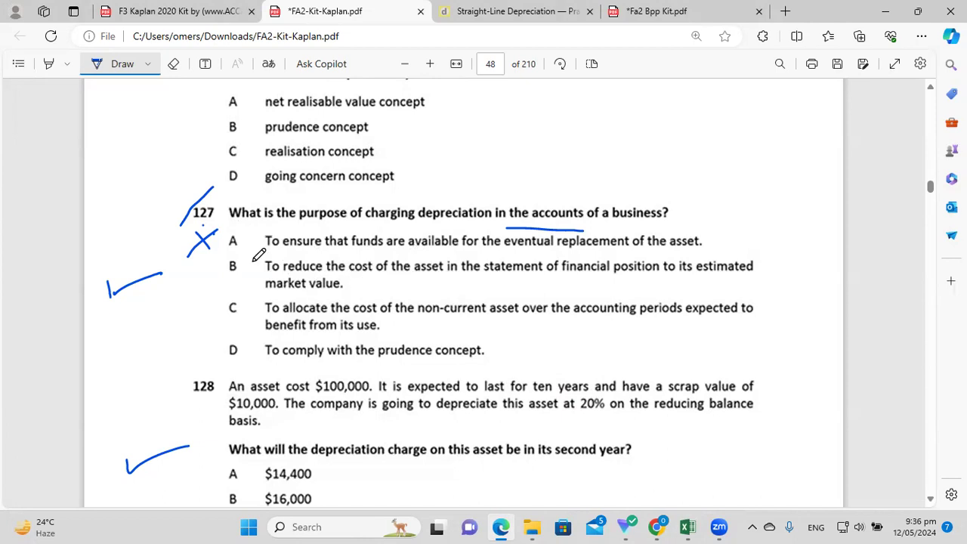
mouse_move(212, 261)
left_mouse_down()
mouse_move(199, 283)
mouse_move(209, 282)
left_mouse_up()
mouse_move(265, 296)
left_mouse_down()
mouse_move(322, 297)
mouse_move(348, 264)
mouse_move(310, 268)
left_mouse_up()
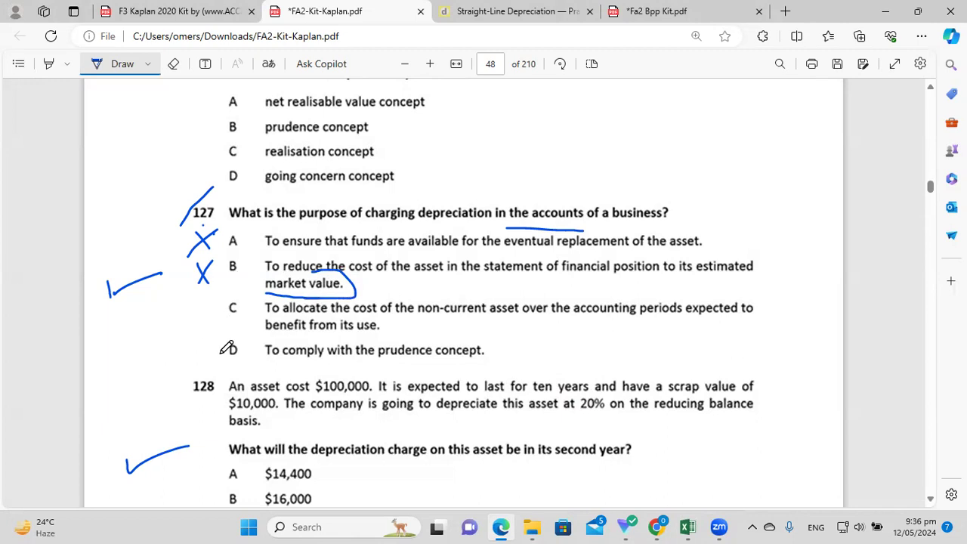
mouse_move(221, 347)
left_mouse_down()
mouse_move(202, 365)
mouse_move(222, 365)
left_mouse_up()
left_click_drag(373, 365, 493, 370)
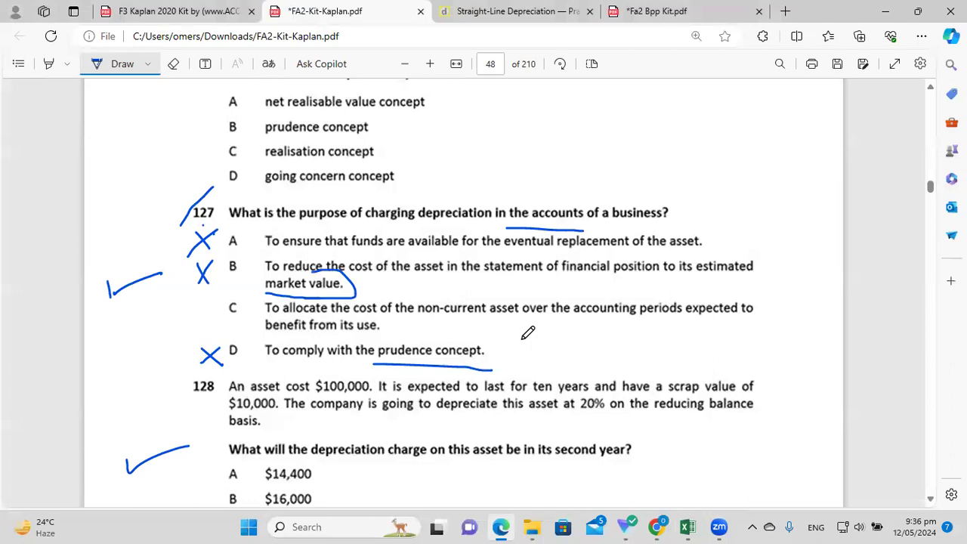
Tick option C and underline 'accounting periods expected' and 'benefit from its use'.
mouse_move(186, 316)
left_mouse_down()
mouse_move(189, 328)
mouse_move(227, 305)
left_mouse_up()
left_click_drag(590, 328, 706, 322)
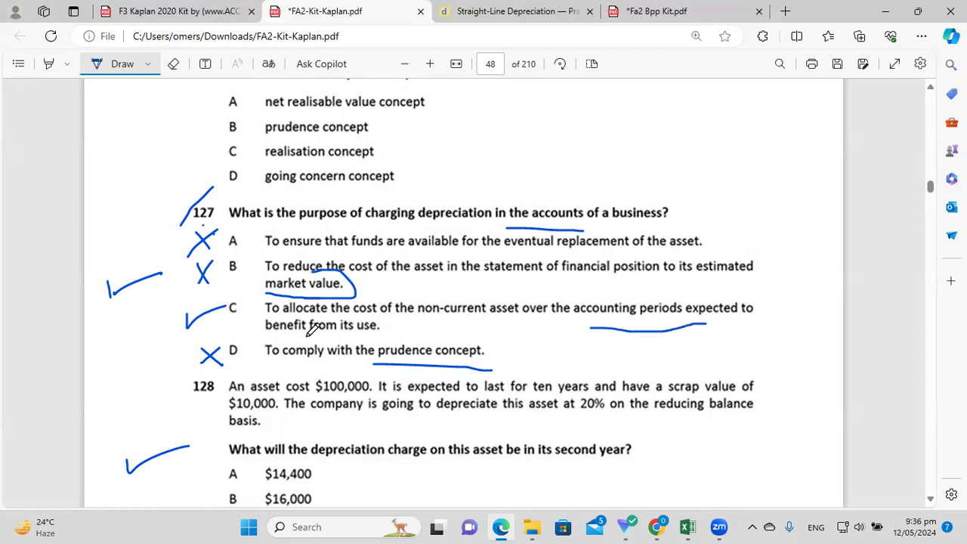
left_click_drag(269, 341, 383, 346)
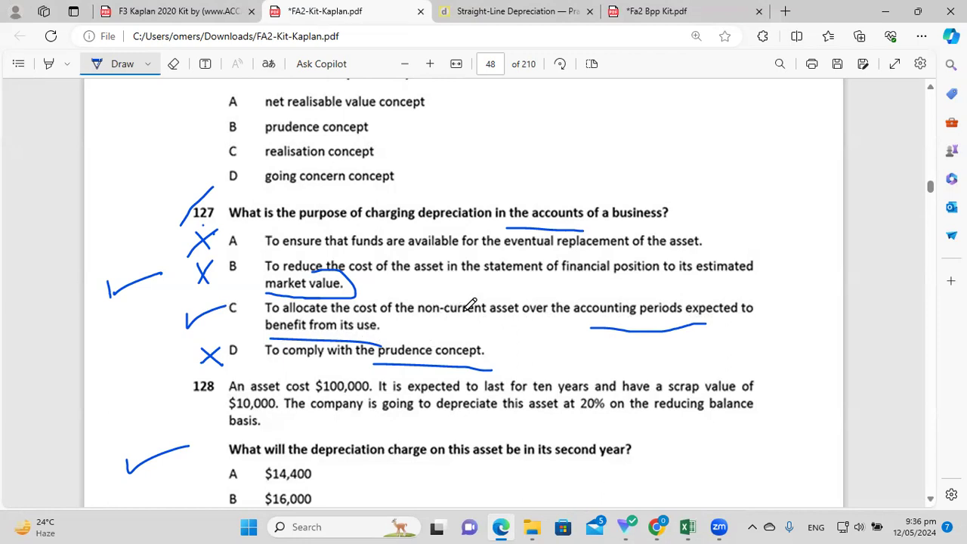
mouse_move(527, 323)
left_mouse_down()
mouse_move(616, 332)
mouse_move(669, 320)
left_mouse_up()
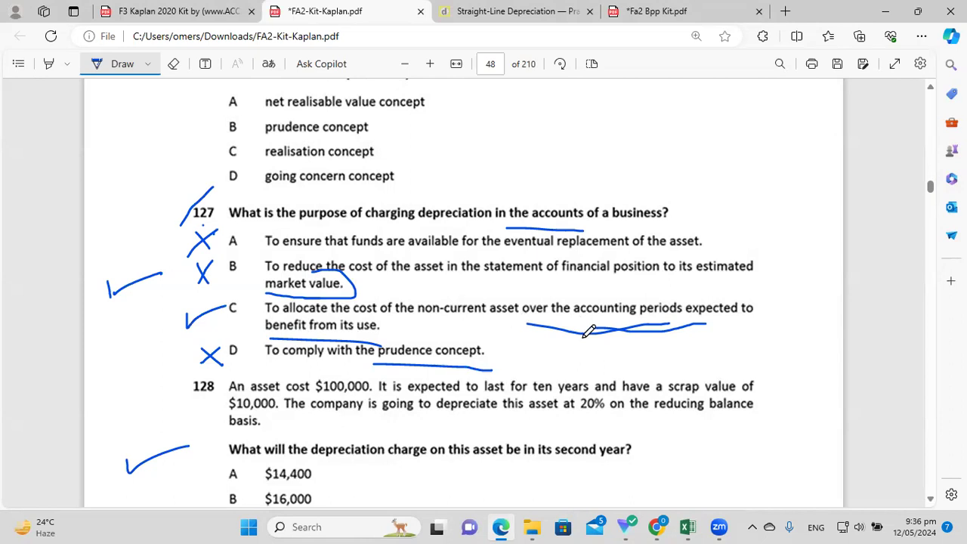
left_click(930, 500)
left_click(930, 499)
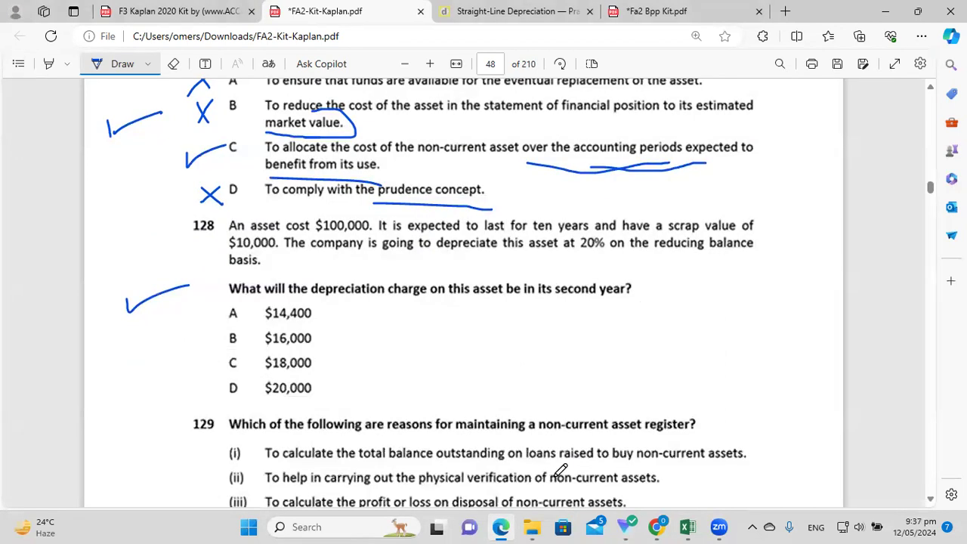
mouse_move(689, 527)
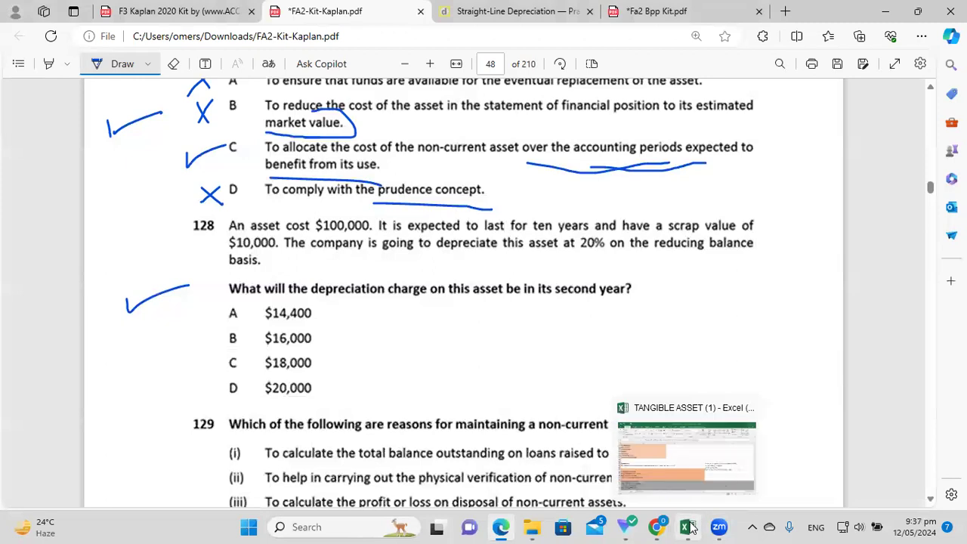
left_click(302, 527)
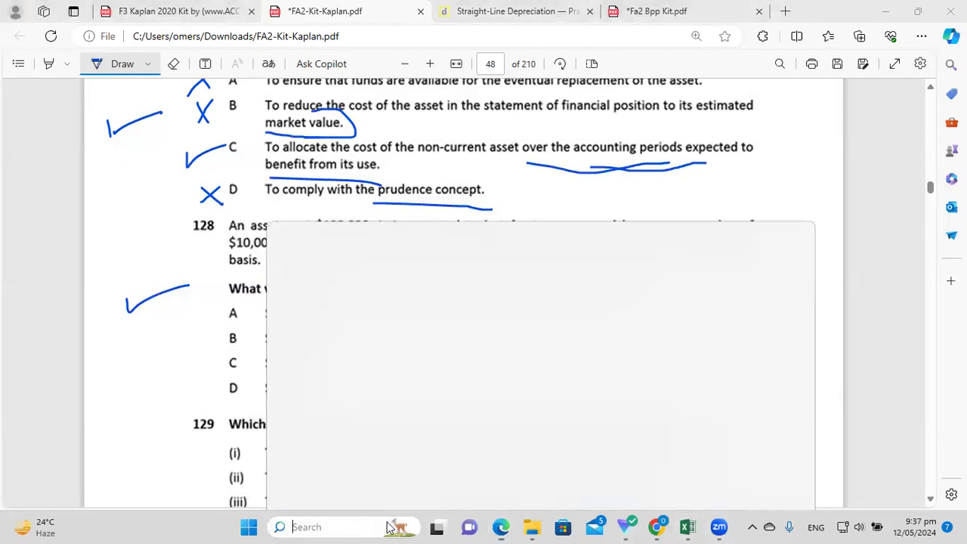
type("excel 2016")
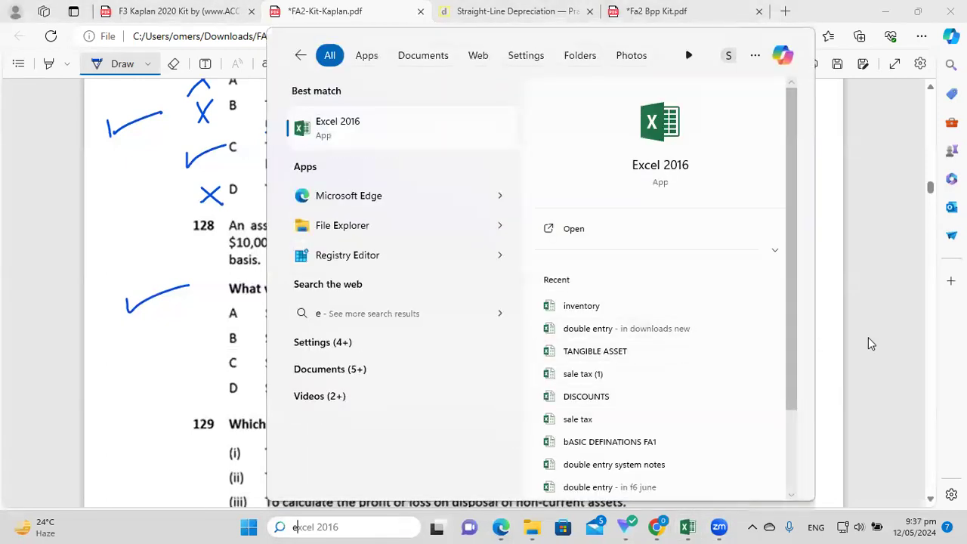
left_click(866, 337)
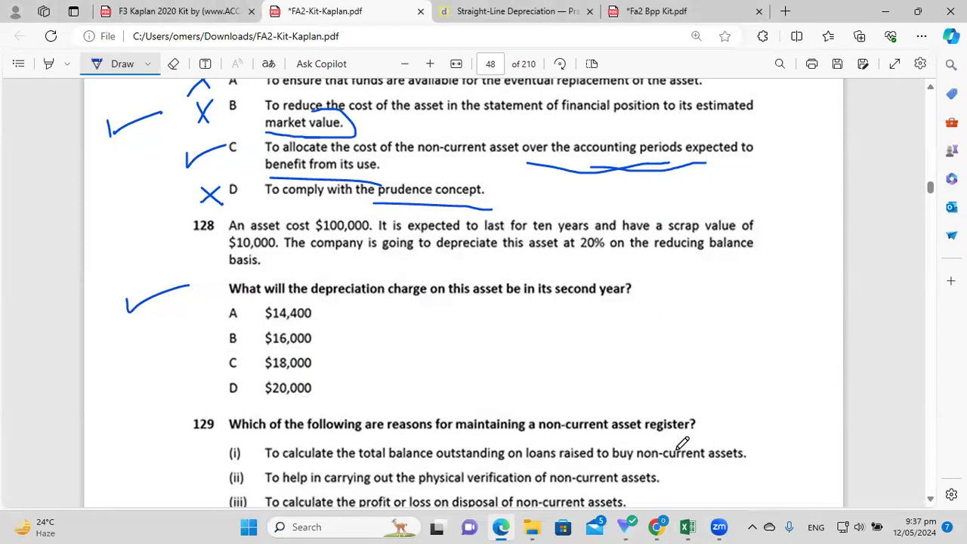
left_click(687, 526)
Enter the label 'q128 (fa2 kaplan)' in cell D33.
left_click(652, 250)
left_click(639, 189)
type("q")
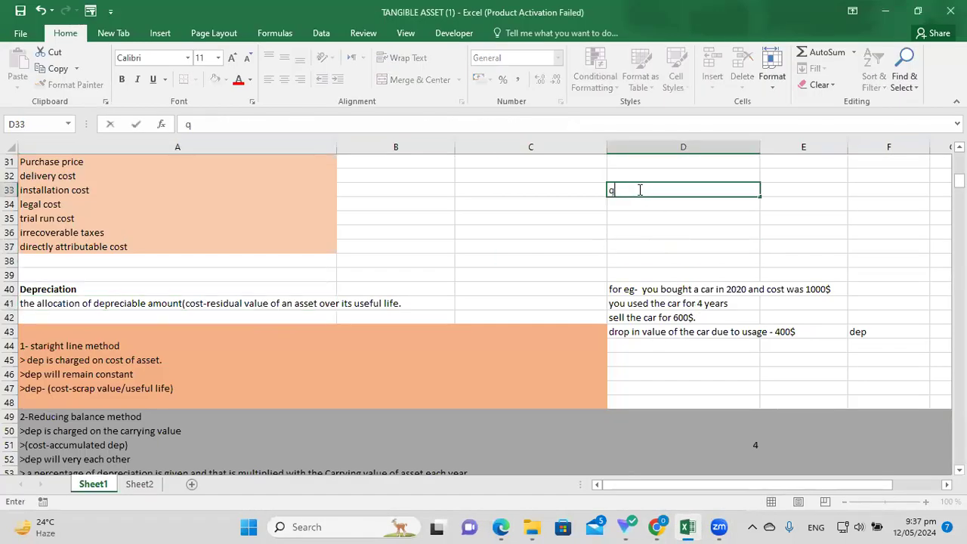
type("128 (f2 kaplan)")
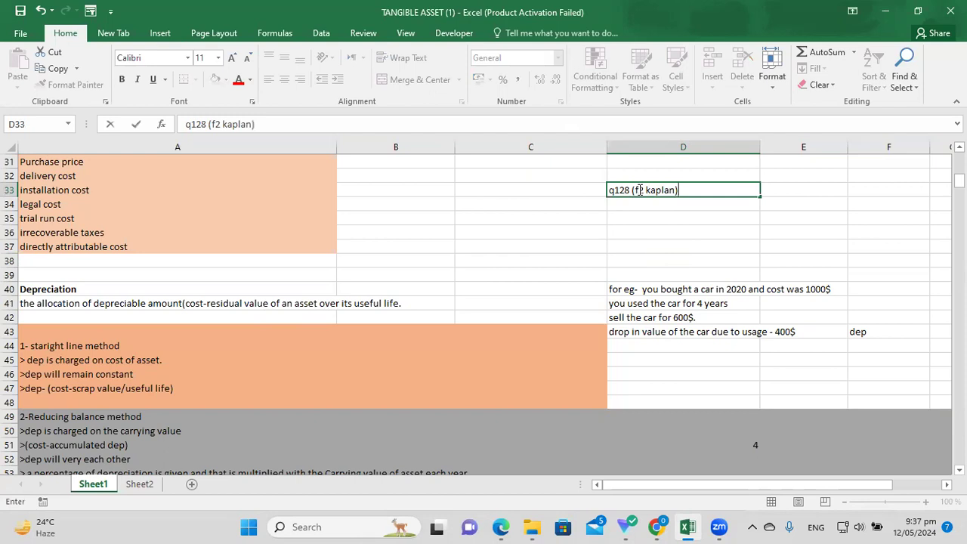
left_click(639, 190)
type("a")
left_click(695, 191)
key("Return")
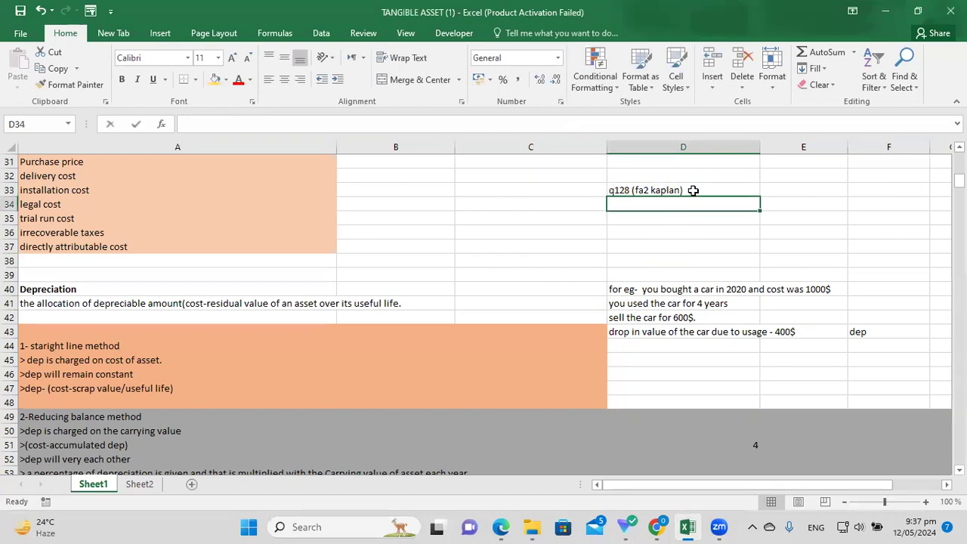
Enter 'cost-100000', 'scrap - 10000' and 'life 10 years' in D34:D36.
type("cost-")
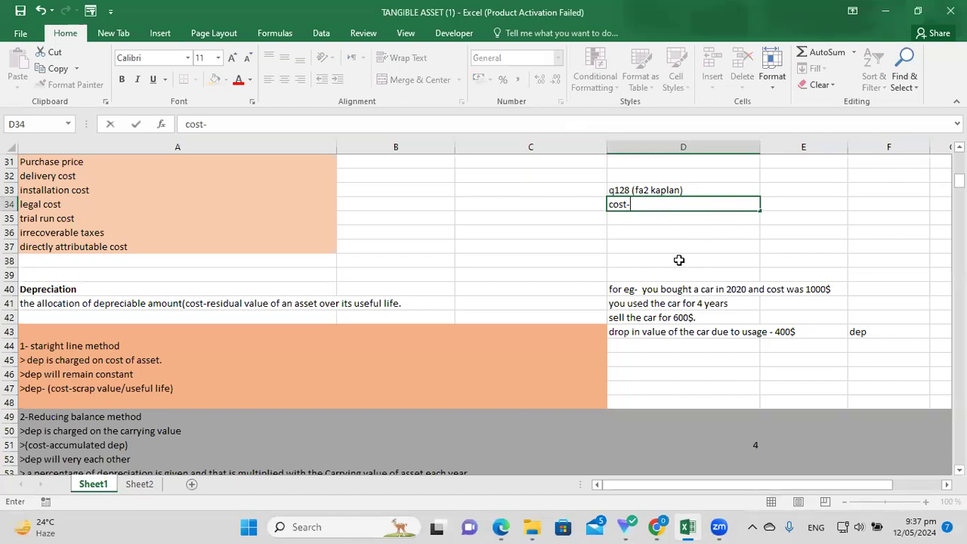
left_click(502, 526)
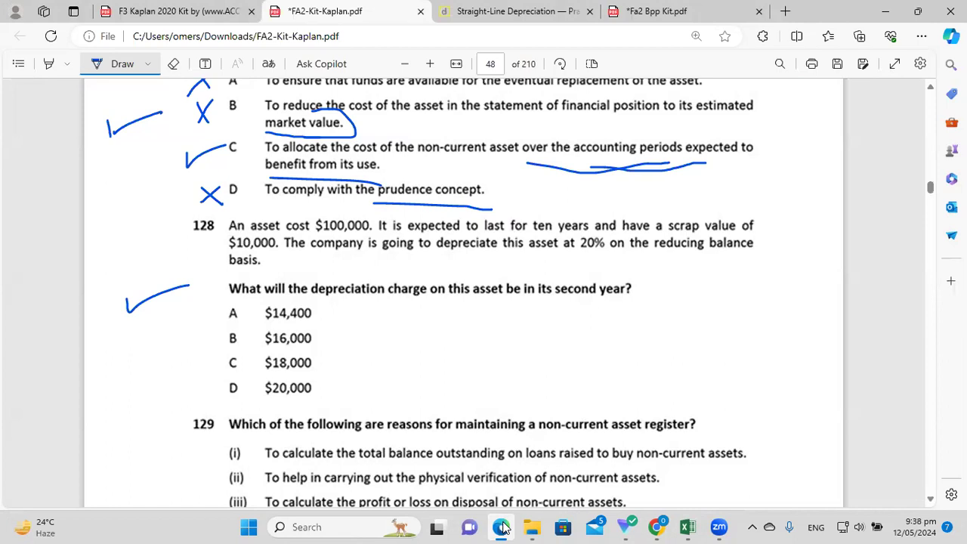
left_click(502, 526)
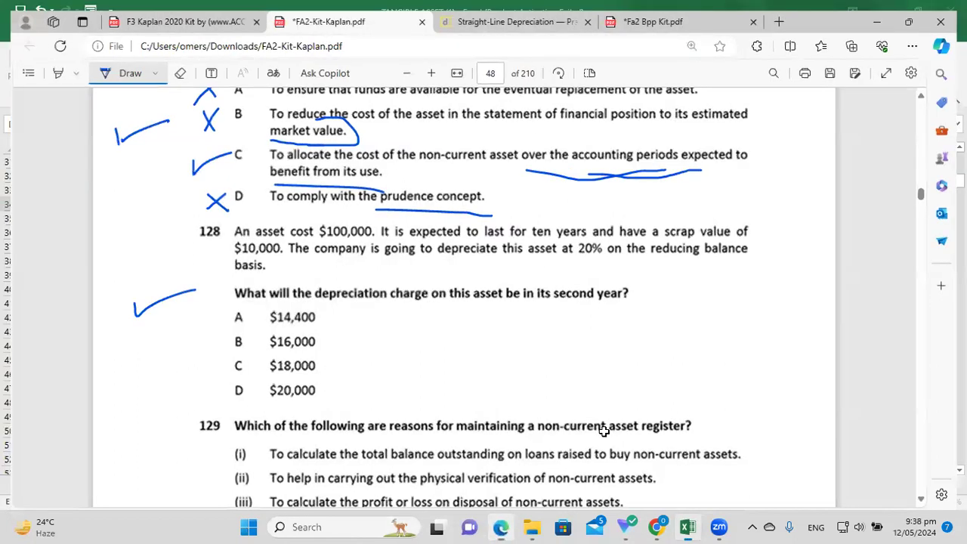
type("1000")
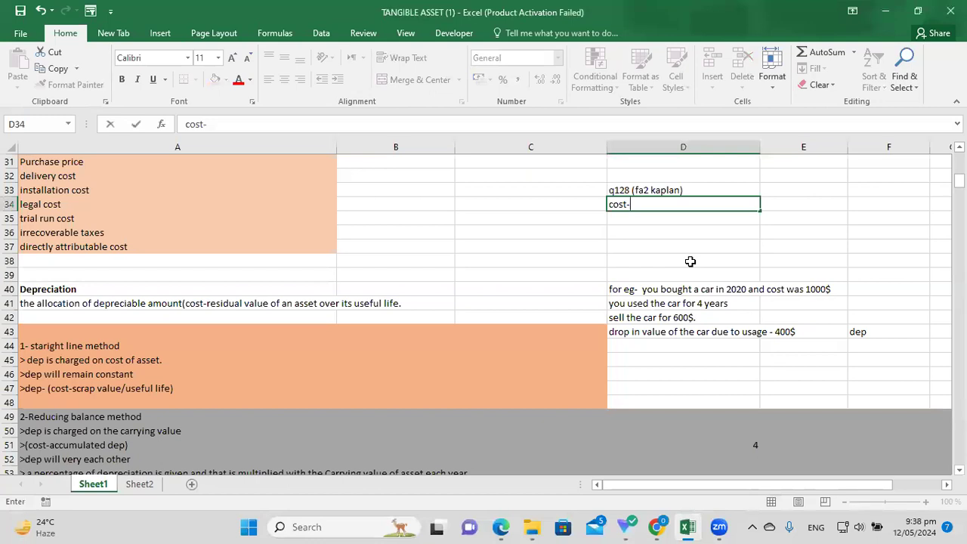
type("00")
key("Return")
type("scra")
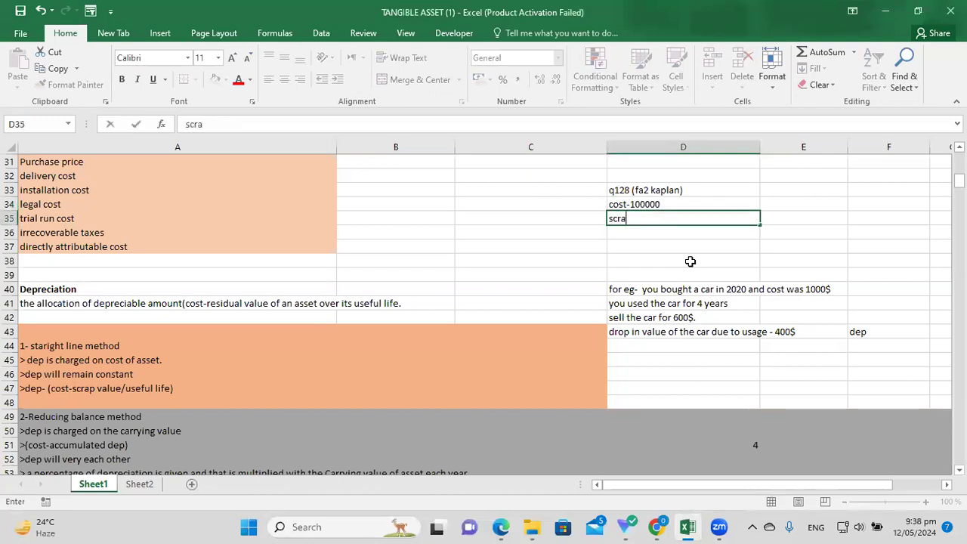
type("p - 10000")
key("Return")
type("life 10 y")
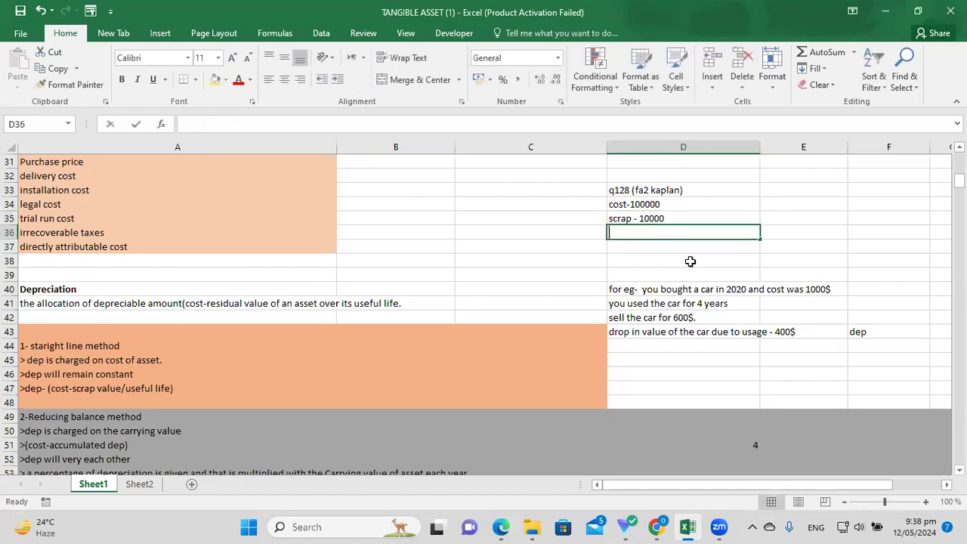
type("ears")
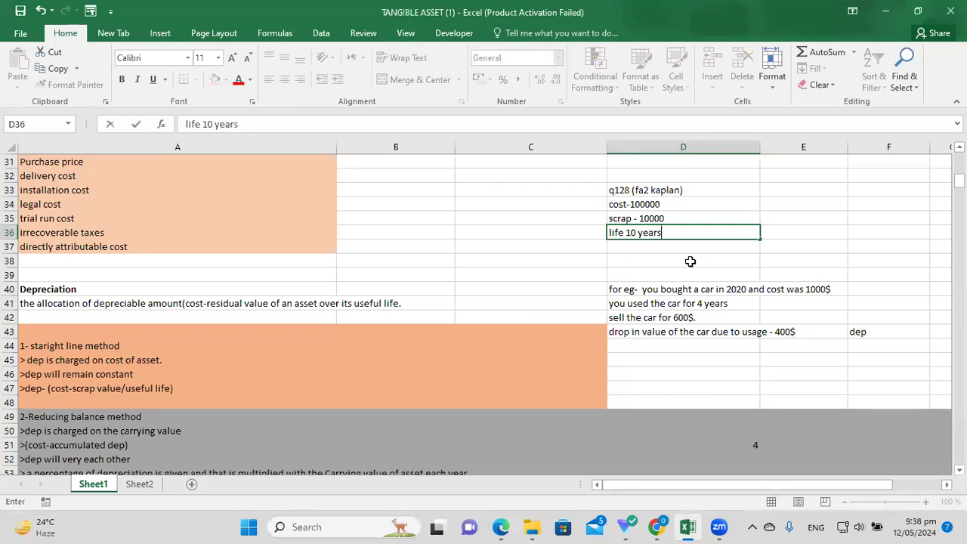
key("Return")
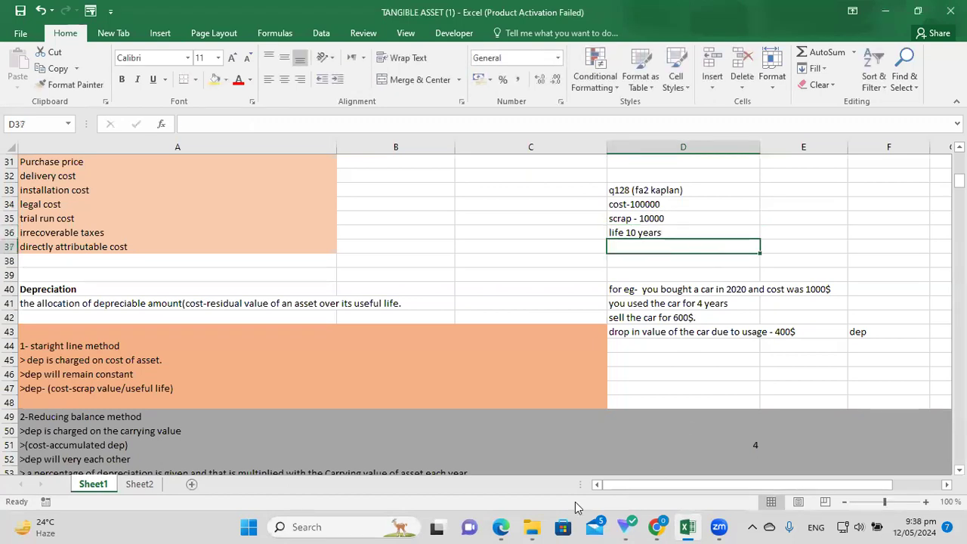
left_click(502, 526)
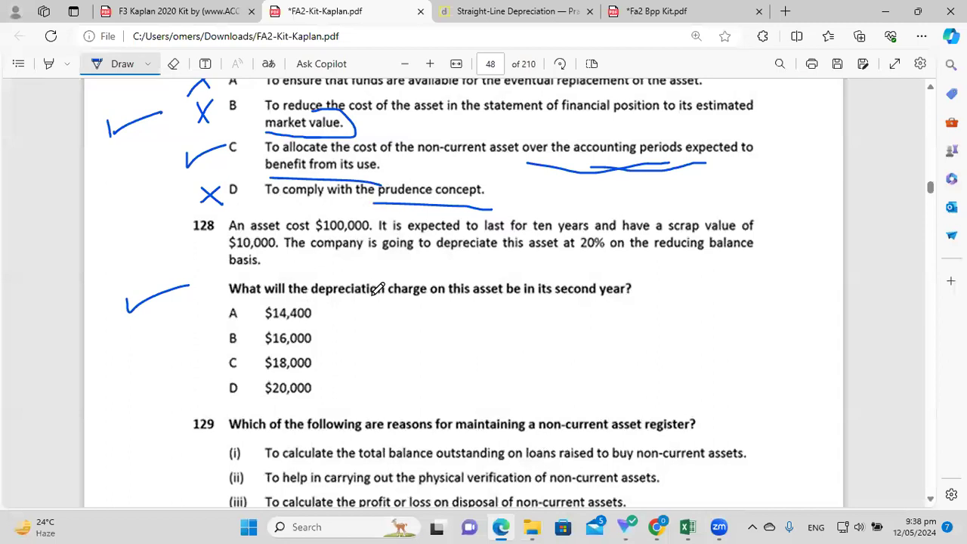
Underline question 128's second-year depreciation wording and '20% on the reducing balance basis'.
mouse_move(364, 310)
left_mouse_down()
mouse_move(671, 289)
mouse_move(525, 261)
mouse_move(226, 261)
left_mouse_up()
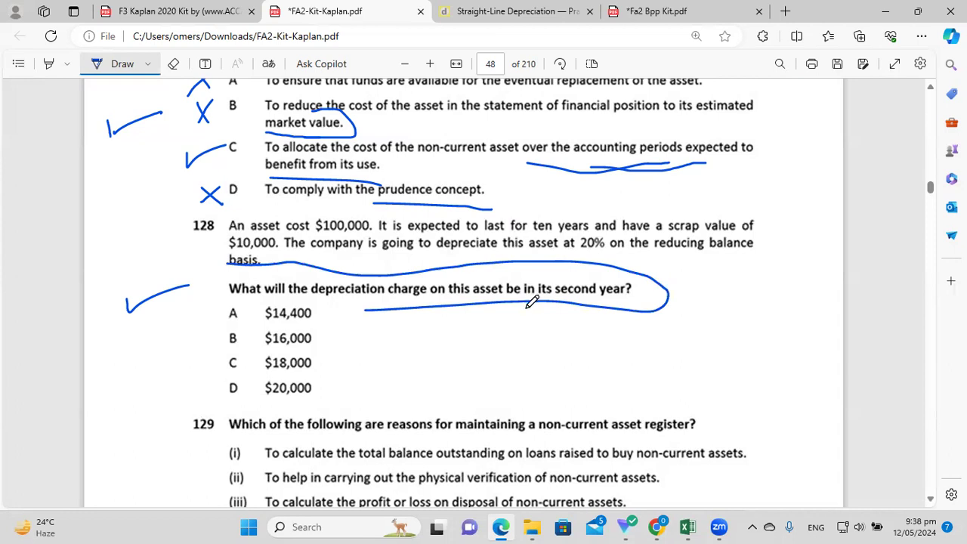
left_click_drag(551, 303, 634, 308)
left_click_drag(343, 258, 435, 259)
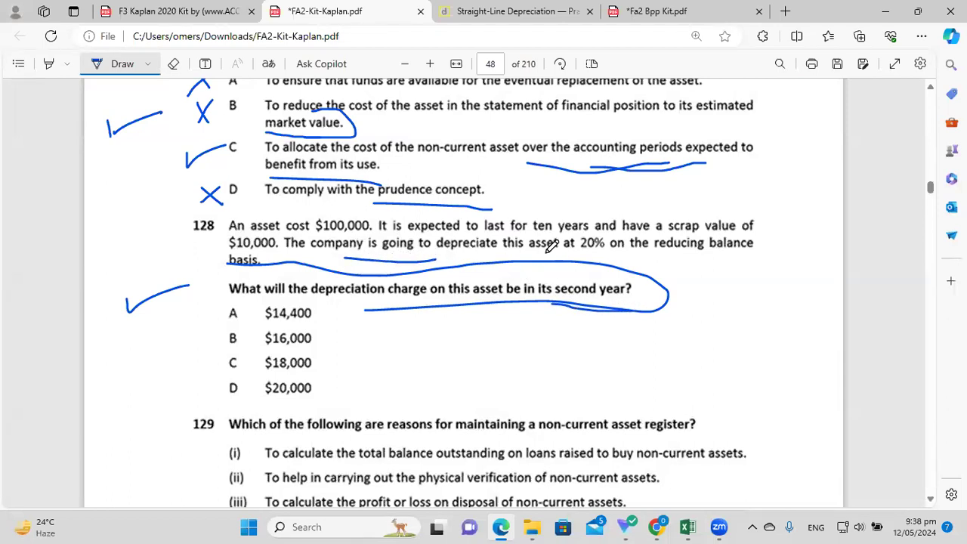
left_click_drag(582, 256, 740, 259)
left_click_drag(220, 268, 283, 267)
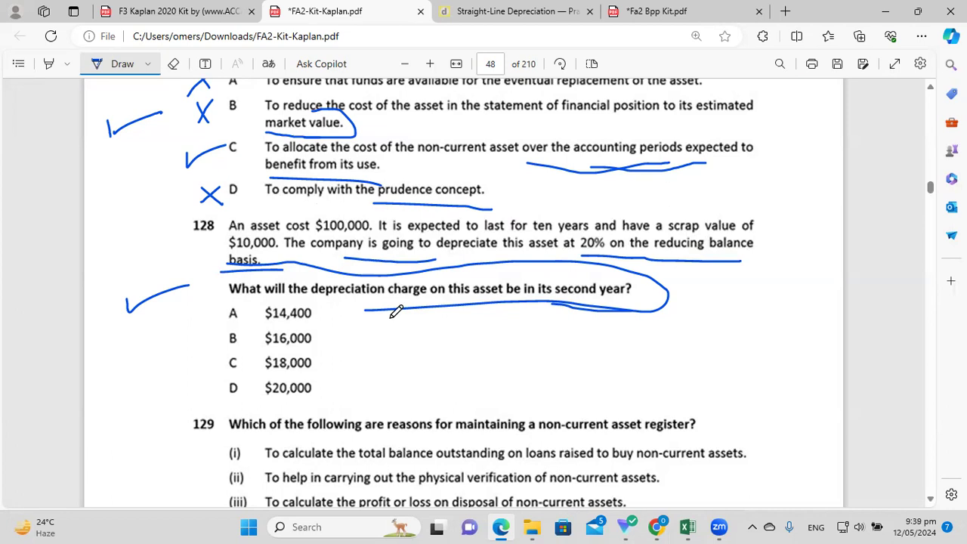
left_click(687, 526)
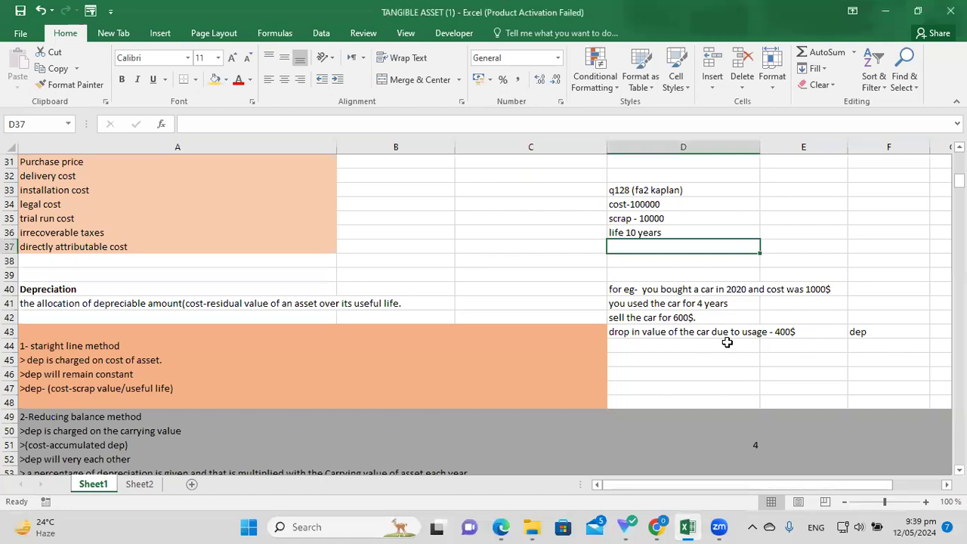
Enter =100000*20% in cell E36 to get the 20000 first-year depreciation.
left_click(686, 526)
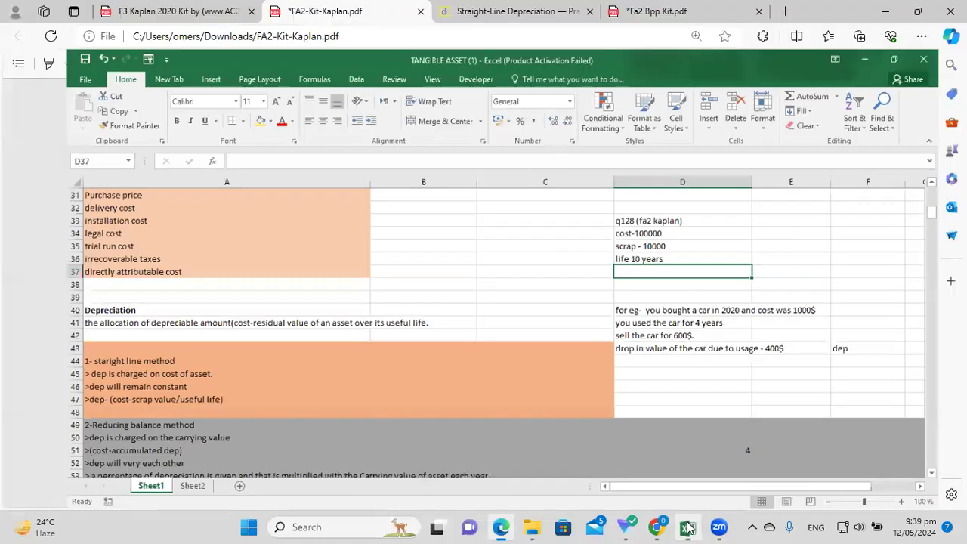
left_click(687, 528)
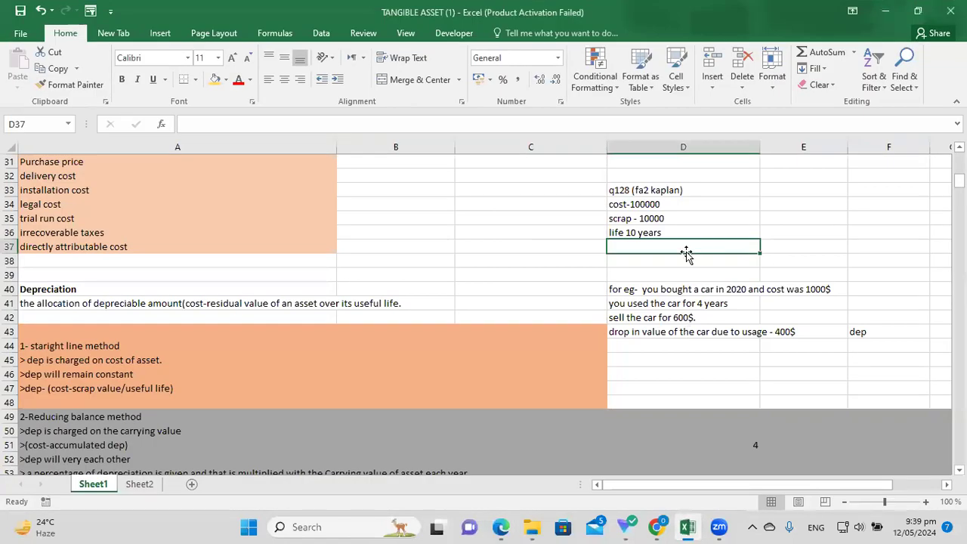
left_click(800, 244)
left_click(787, 232)
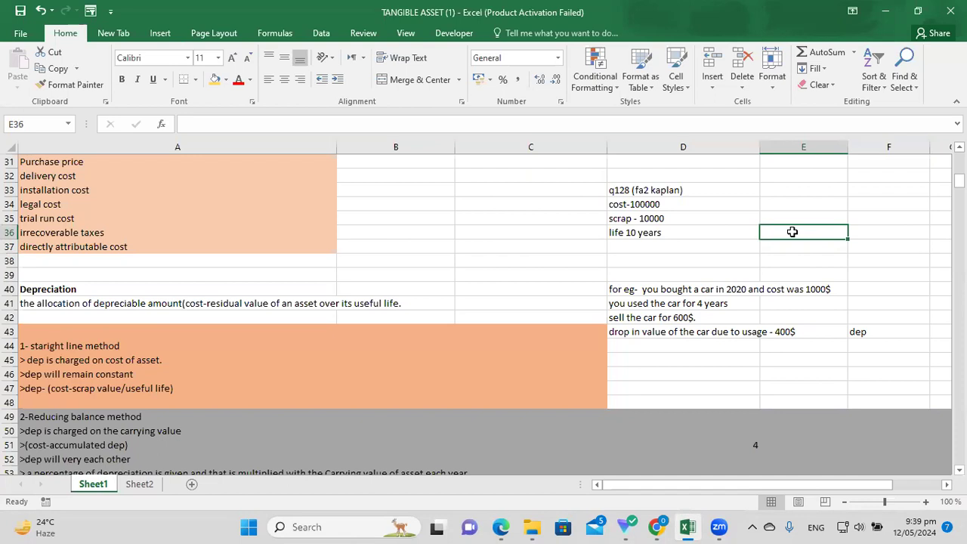
type("1")
key("BackSpace")
type("=1")
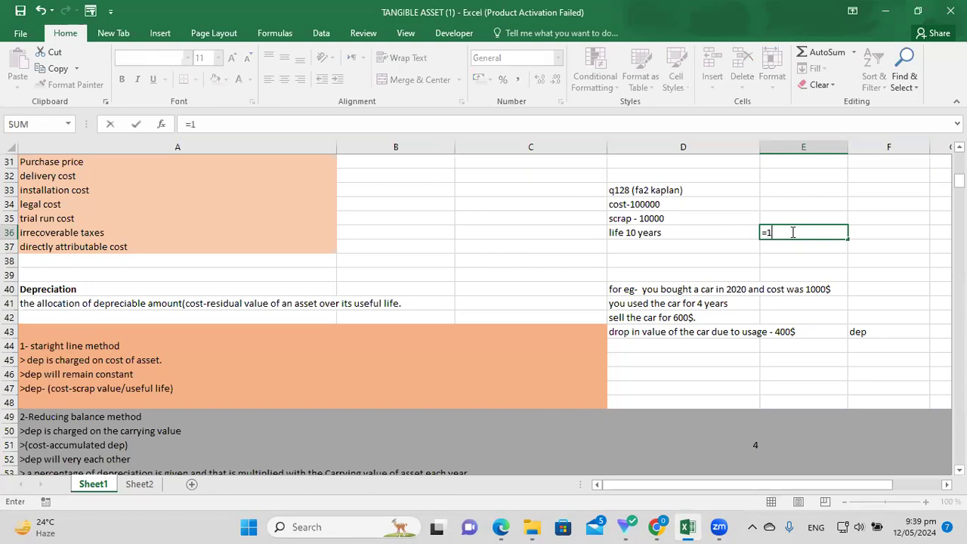
type("00000*20%")
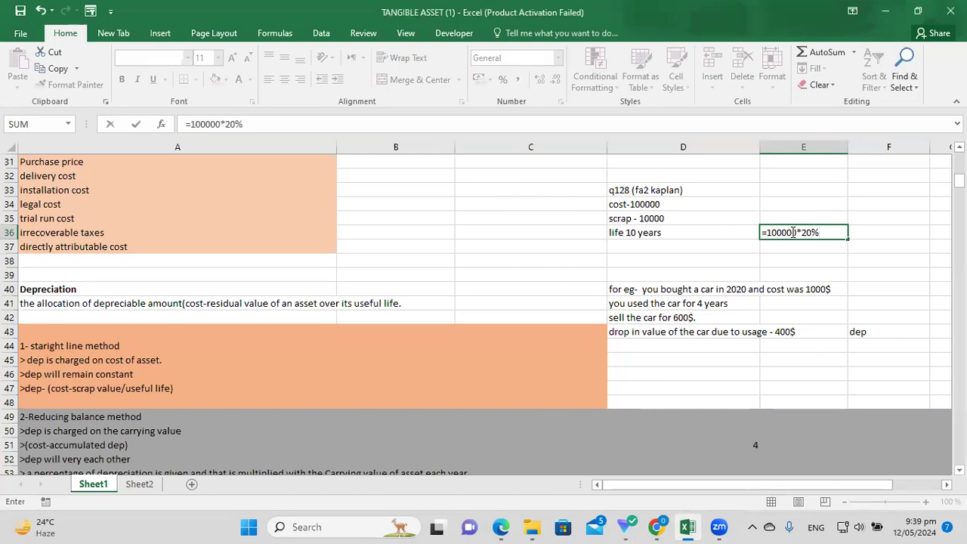
key("Return")
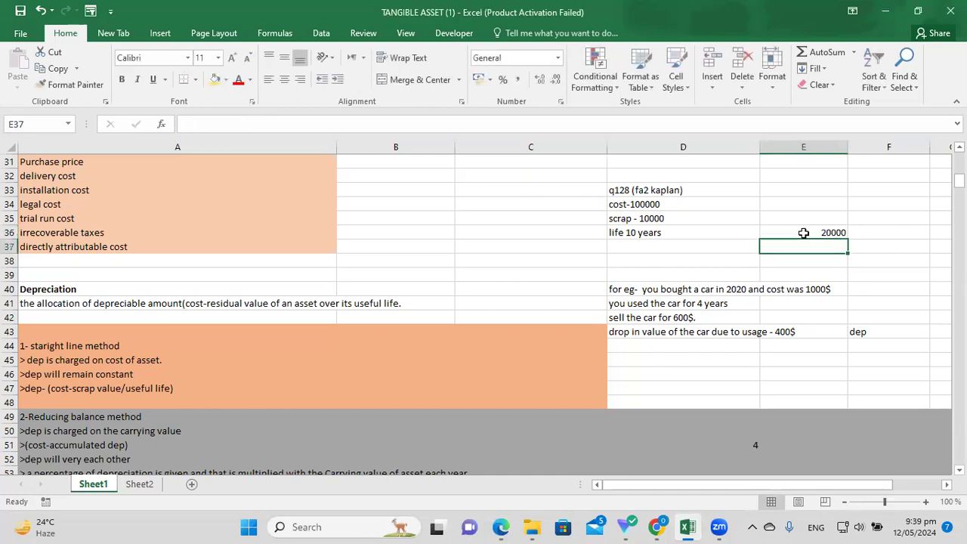
Label F36 'dep of 1st year' and move to cell E37.
left_click(874, 234)
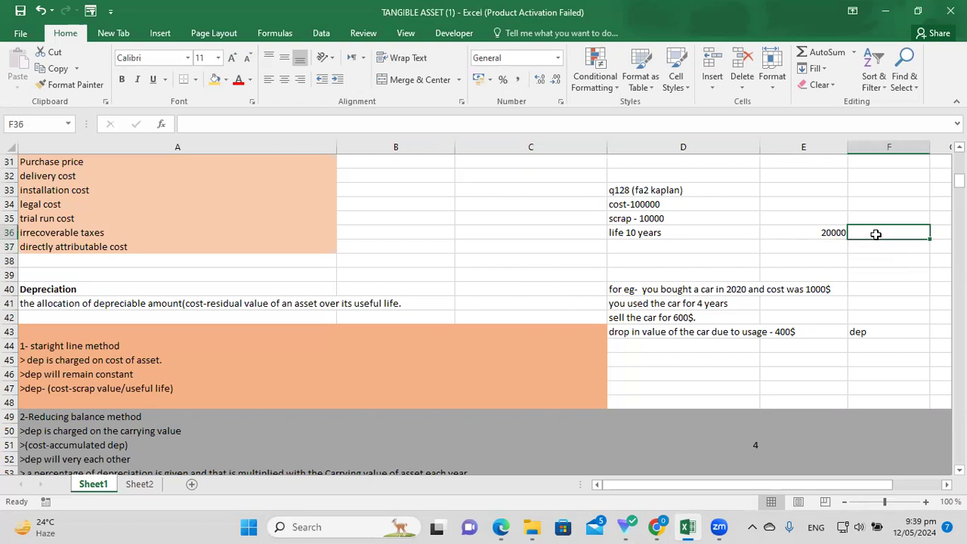
type("dep")
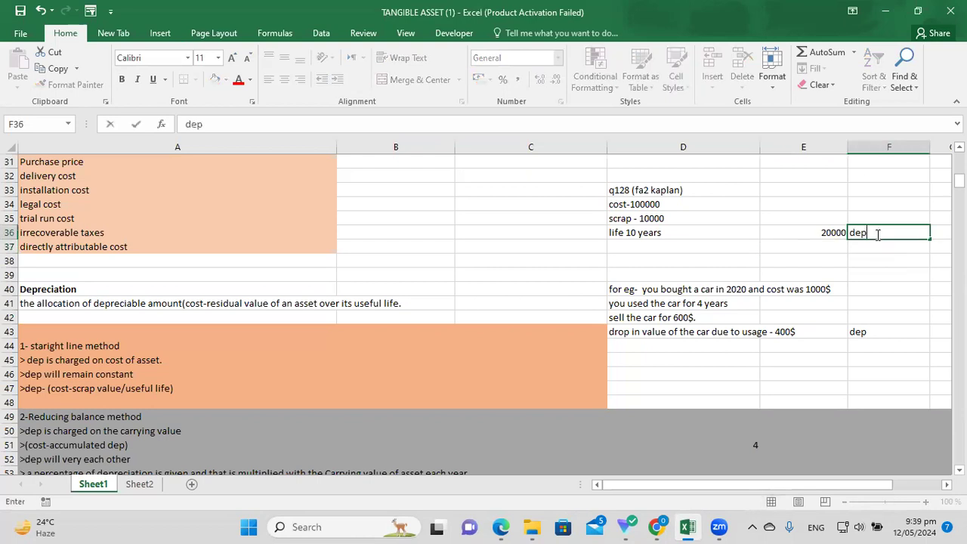
type(" of 1st year")
left_click(826, 276)
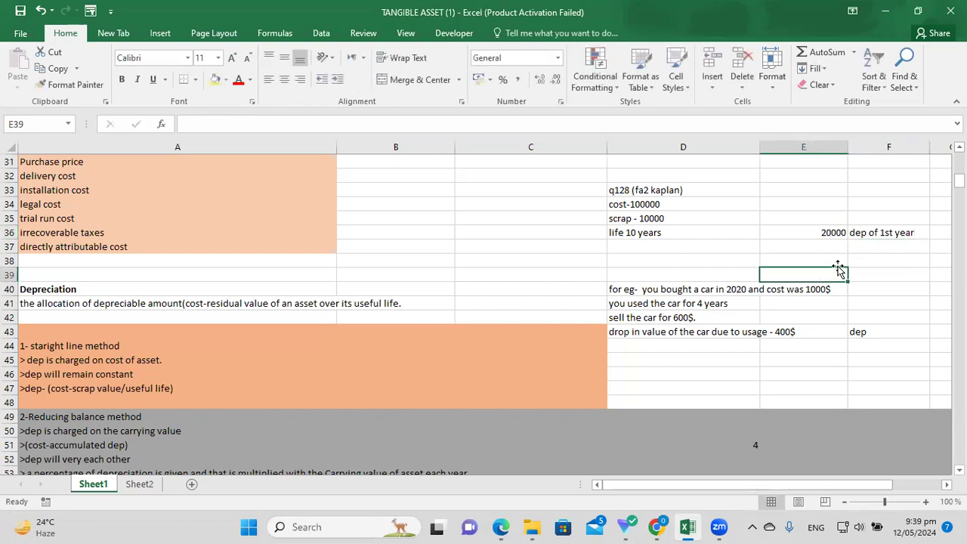
left_click(870, 243)
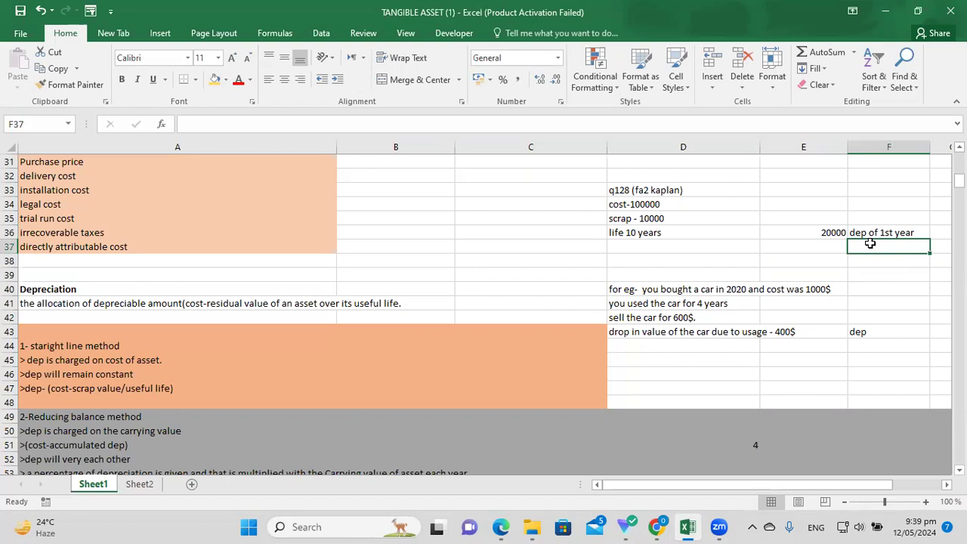
left_click(838, 246)
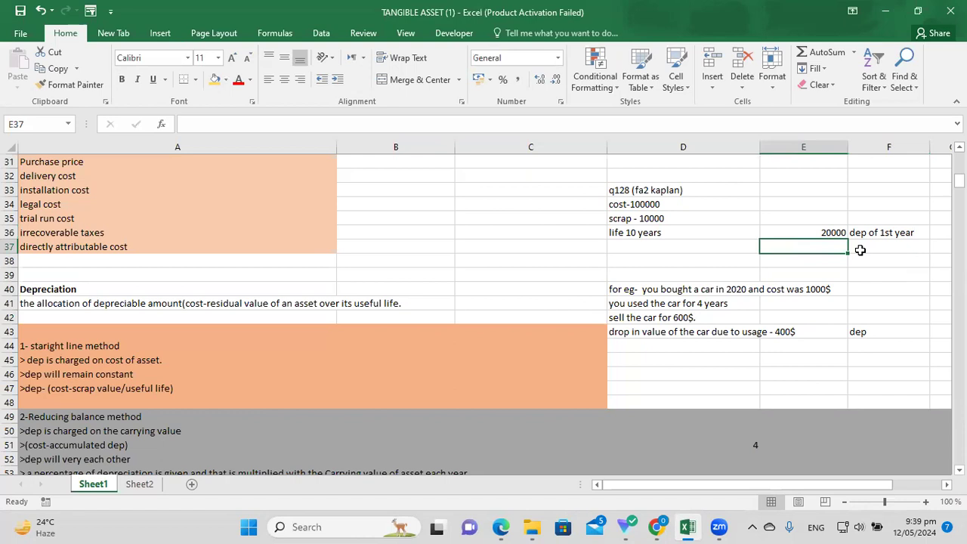
Label F37 'CV at end of 1st year' and widen column F to fit it.
left_click(742, 245)
left_click(827, 251)
left_click(874, 245)
type("cv")
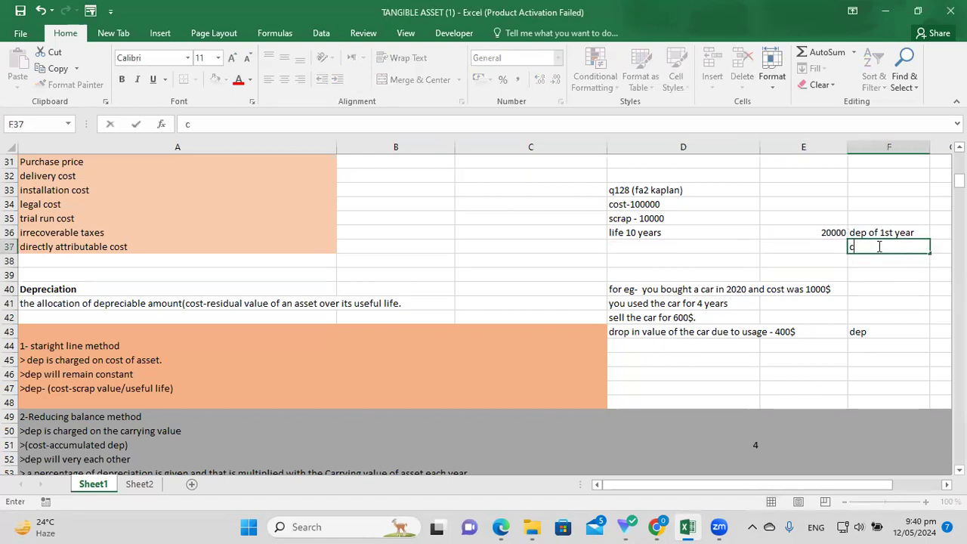
key("BackSpace")
key("BackSpace")
type("Cv")
key("BackSpace")
type("V at end of")
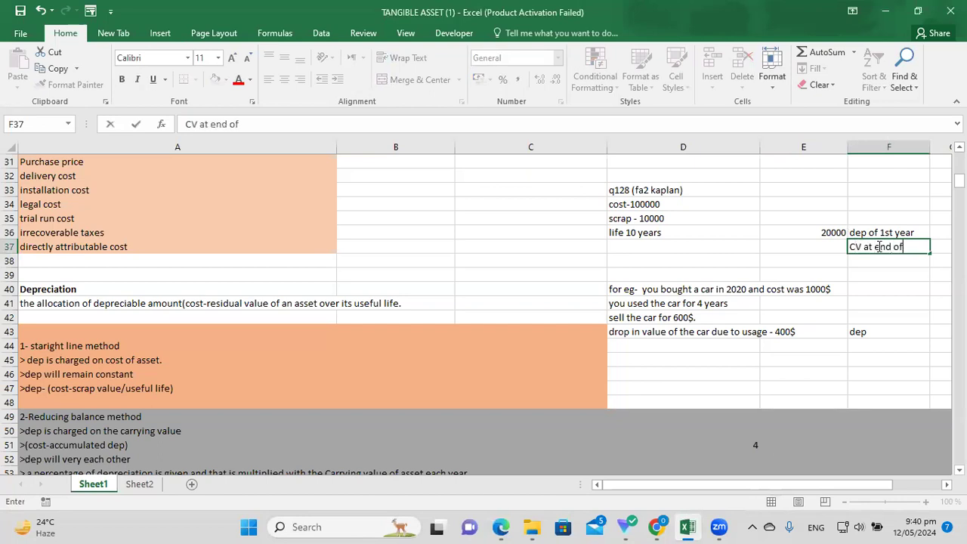
type(" 1st year")
left_click(823, 246)
left_click_drag(929, 147, 940, 154)
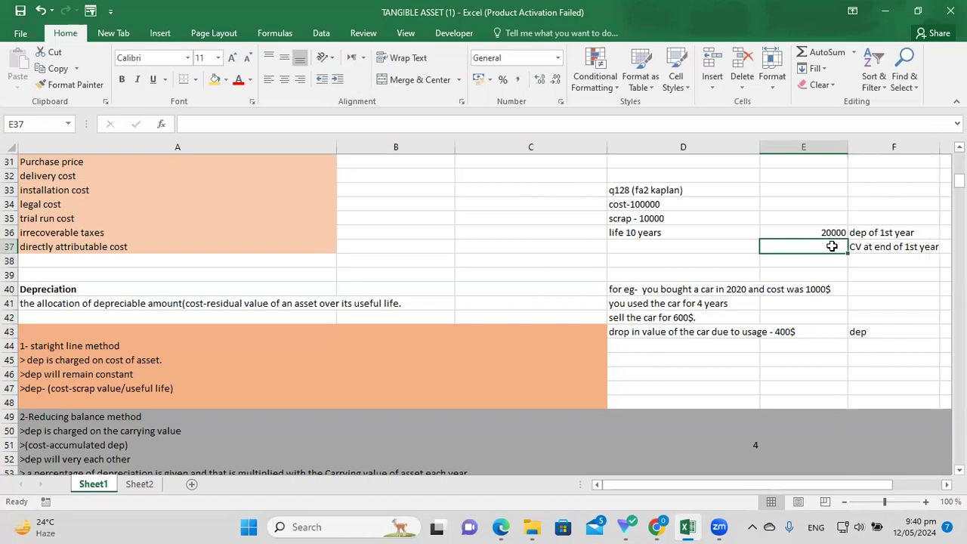
type("=")
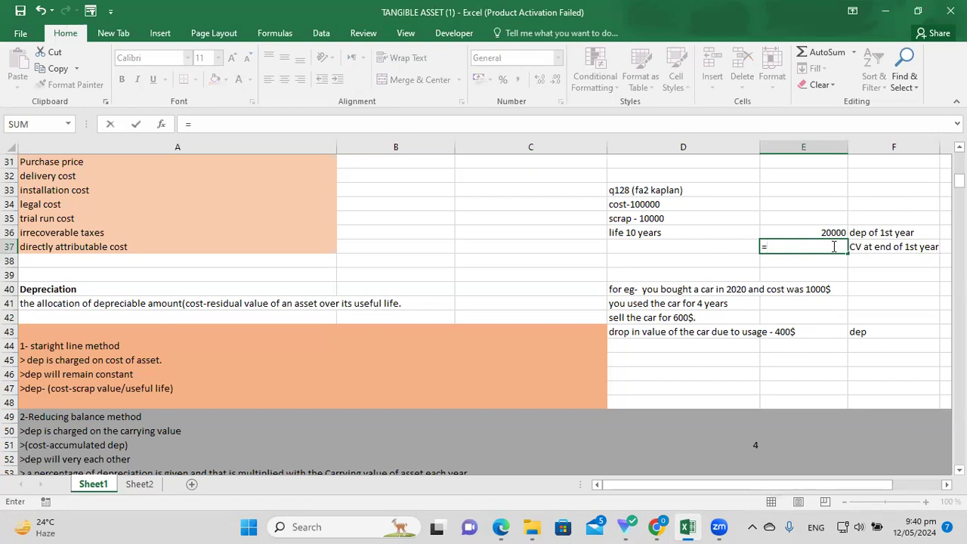
type("100000-20000")
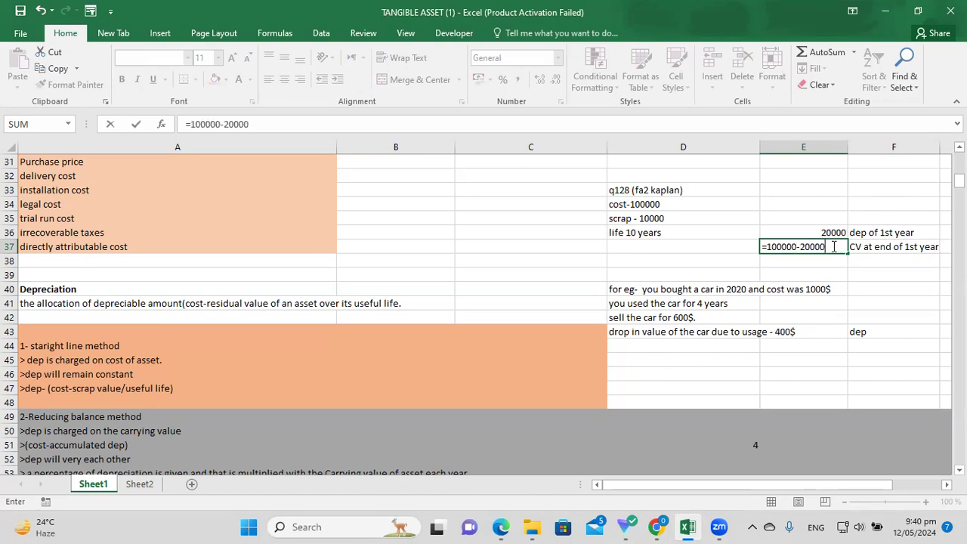
key("Return")
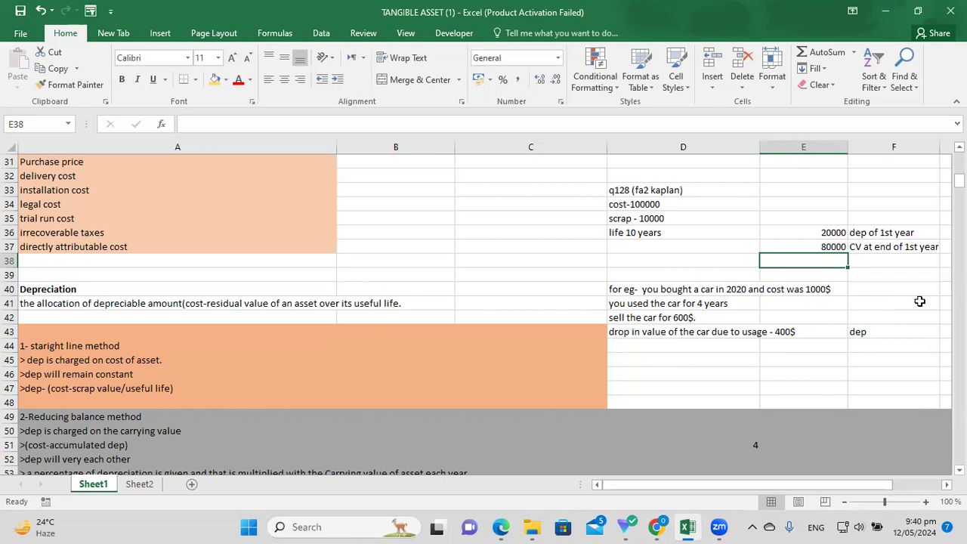
type("=80000")
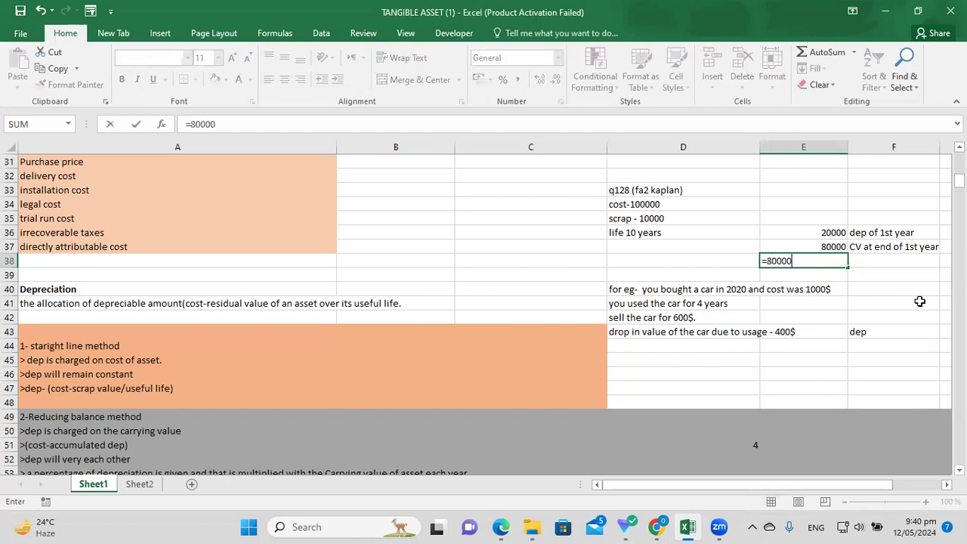
type("*20%")
key("Return")
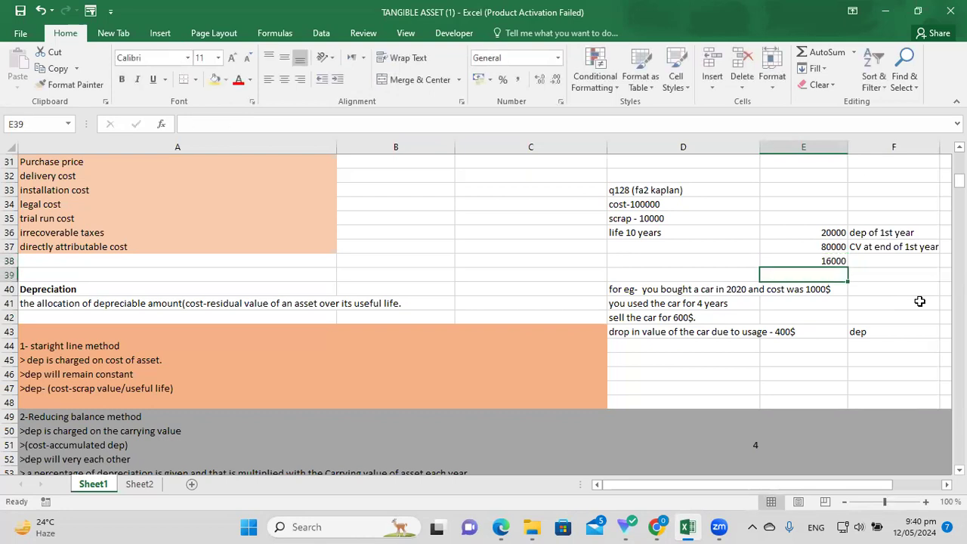
left_click(881, 260)
type("dep of 2")
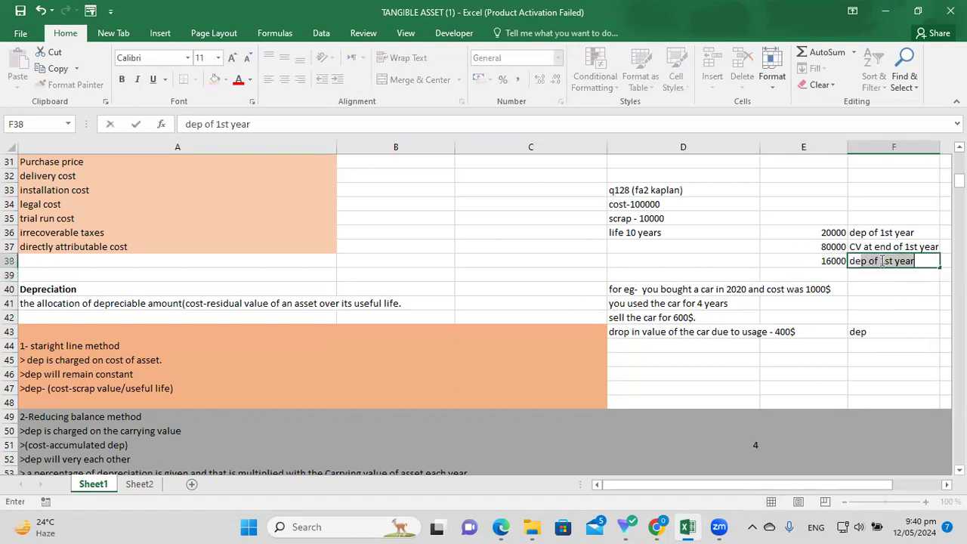
type("nd year")
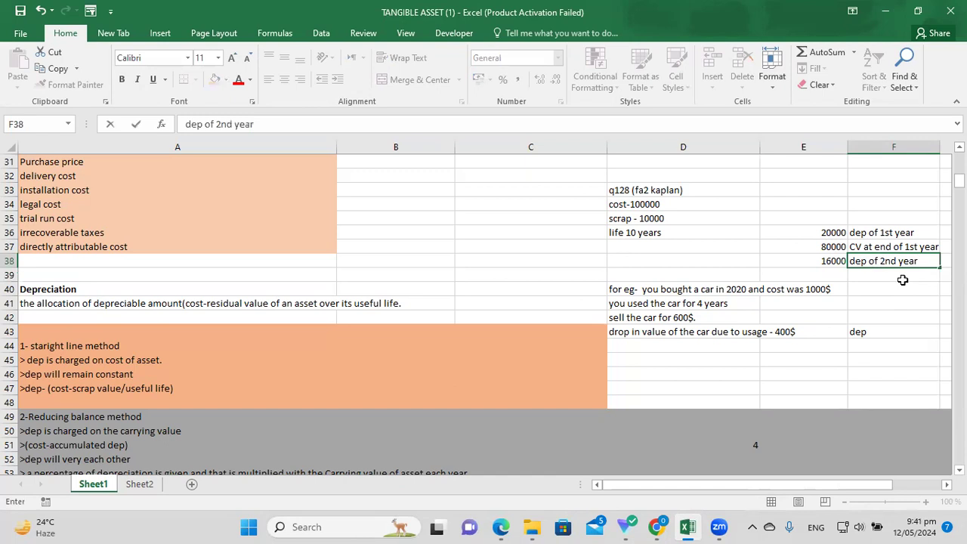
left_click(903, 287)
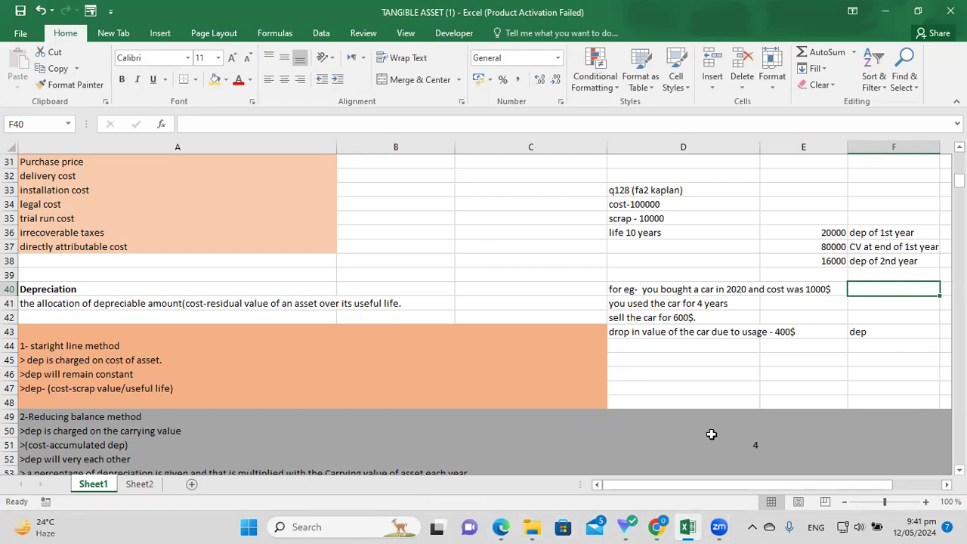
left_click(500, 526)
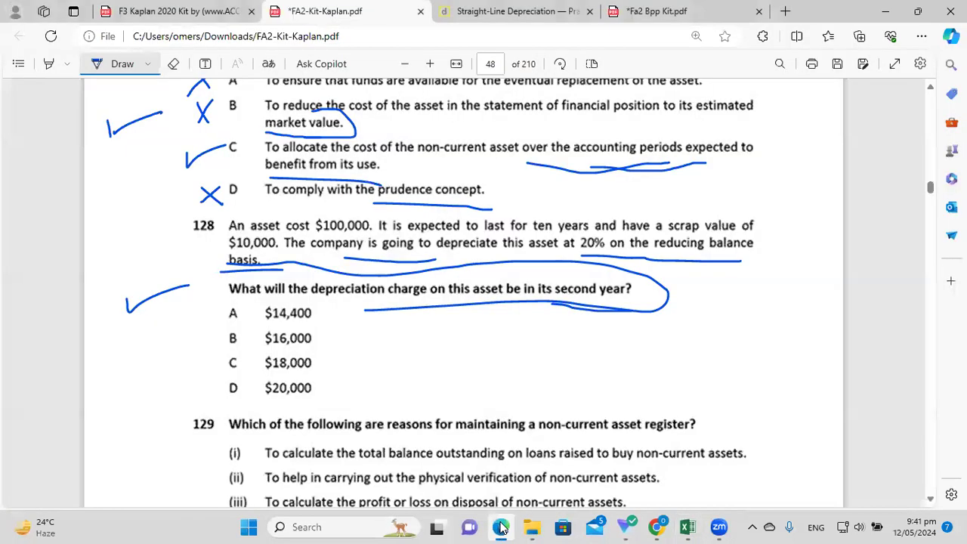
Tick and circle option B $16,000 for question 128, then scroll to question 138 on page 51.
left_click_drag(317, 339, 355, 328)
mouse_move(239, 323)
left_mouse_down()
mouse_move(223, 349)
mouse_move(247, 319)
mouse_move(235, 323)
left_mouse_up()
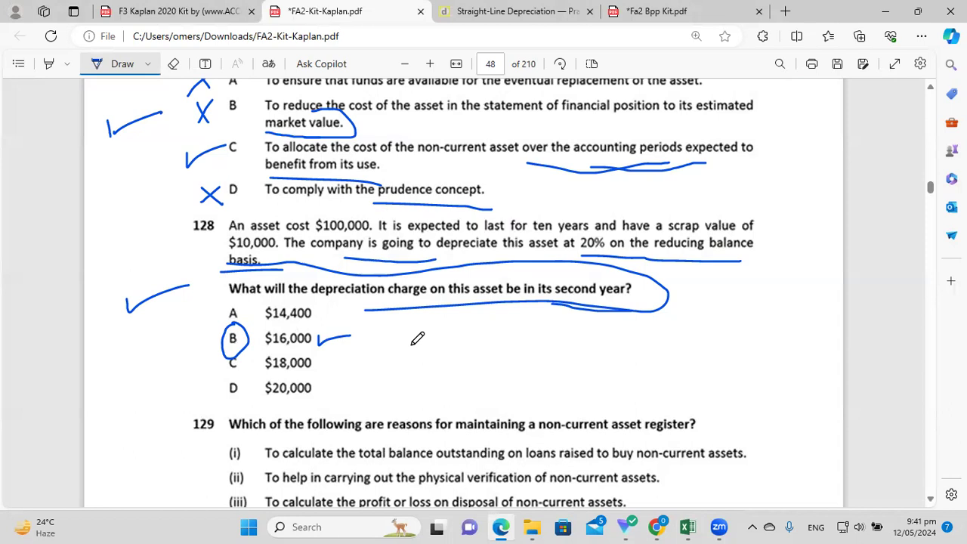
scroll(417, 338, "down", 3)
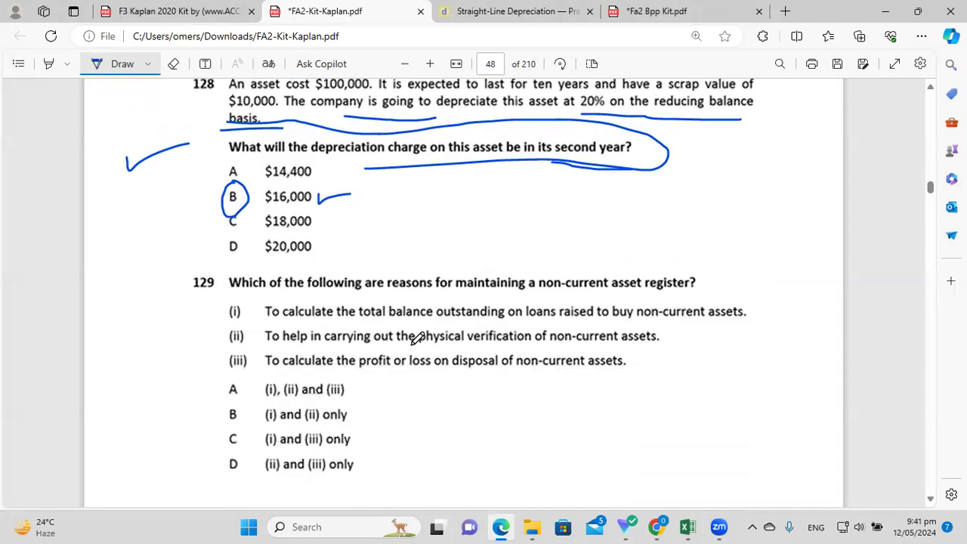
scroll(417, 339, "down", 20)
scroll(416, 339, "down", 14)
scroll(417, 338, "down", 10)
scroll(417, 338, "down", 5)
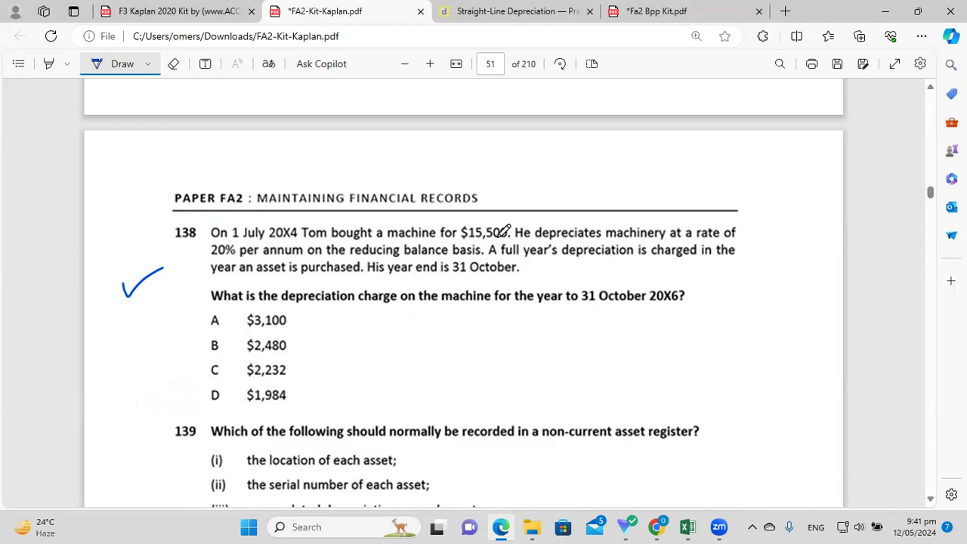
Underline 1 July 20X4, $15,500, 20% reducing balance, full-year charge and the 31 October year-ends.
left_click_drag(464, 244, 495, 244)
left_click_drag(232, 244, 302, 237)
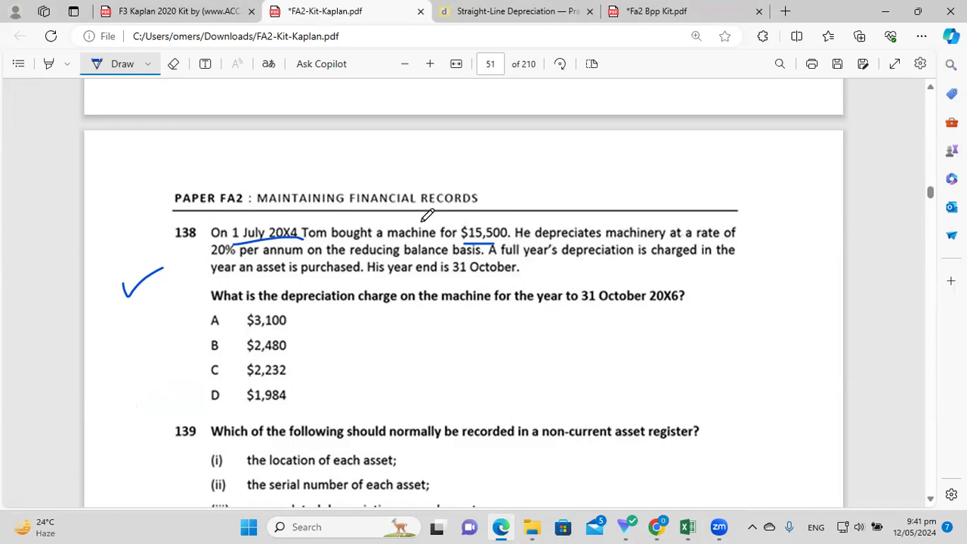
left_click_drag(211, 258, 285, 260)
left_click_drag(350, 258, 470, 262)
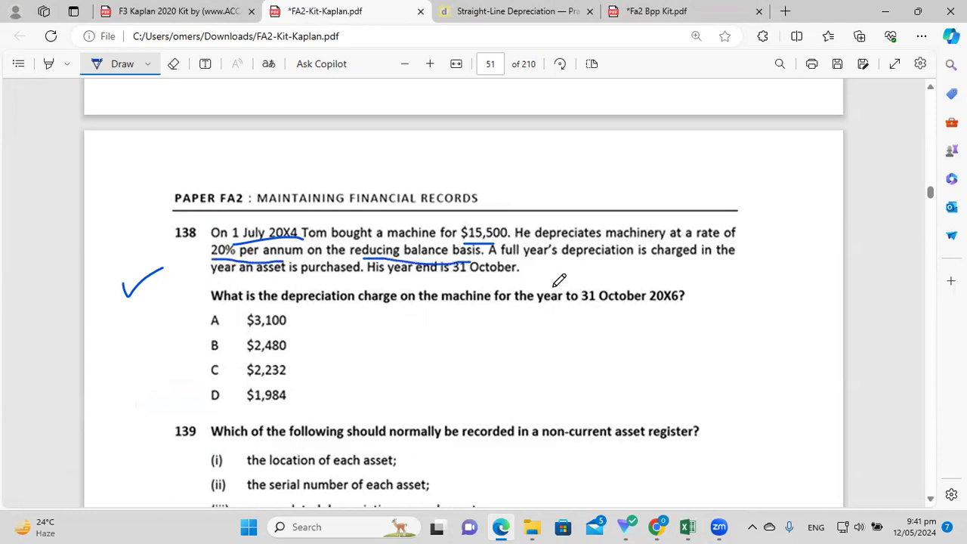
left_click_drag(515, 249, 635, 257)
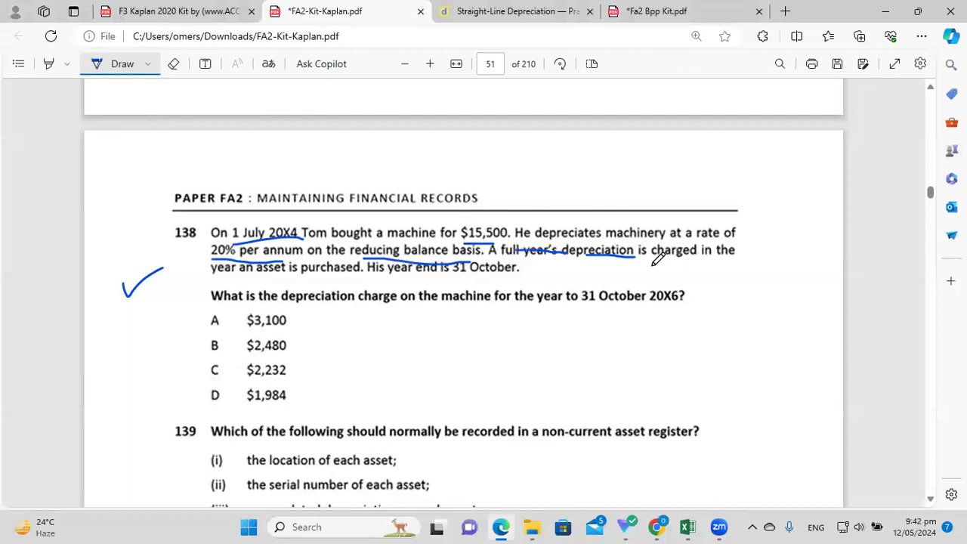
left_click_drag(386, 281, 530, 278)
left_click_drag(585, 308, 706, 317)
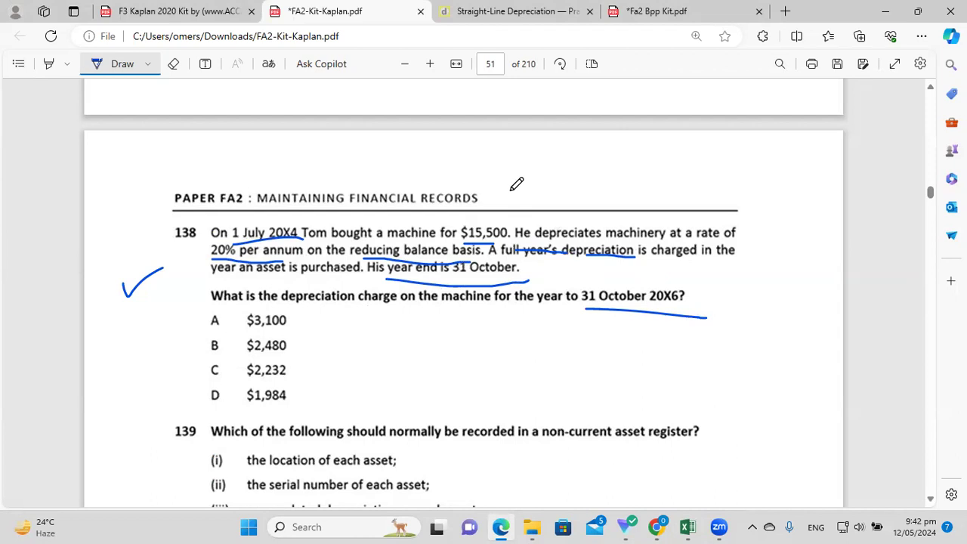
Close Edge's Straight-Line Depreciation web tab and bring the Excel workbook back.
left_click(687, 9)
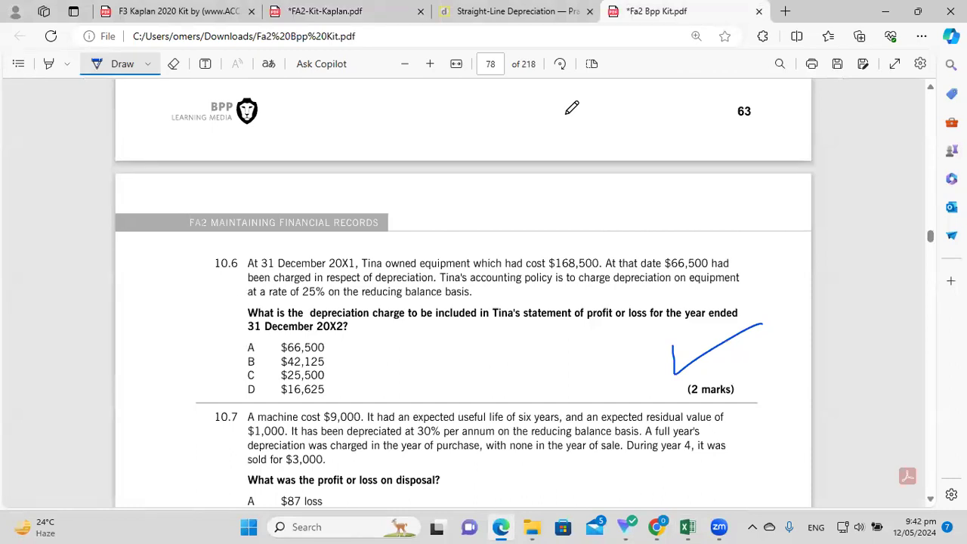
left_click(483, 11)
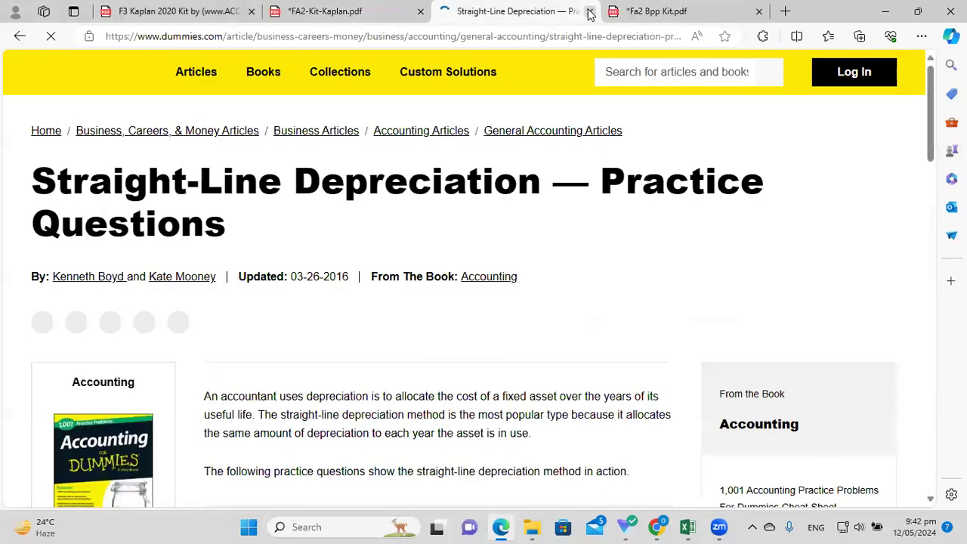
left_click(590, 12)
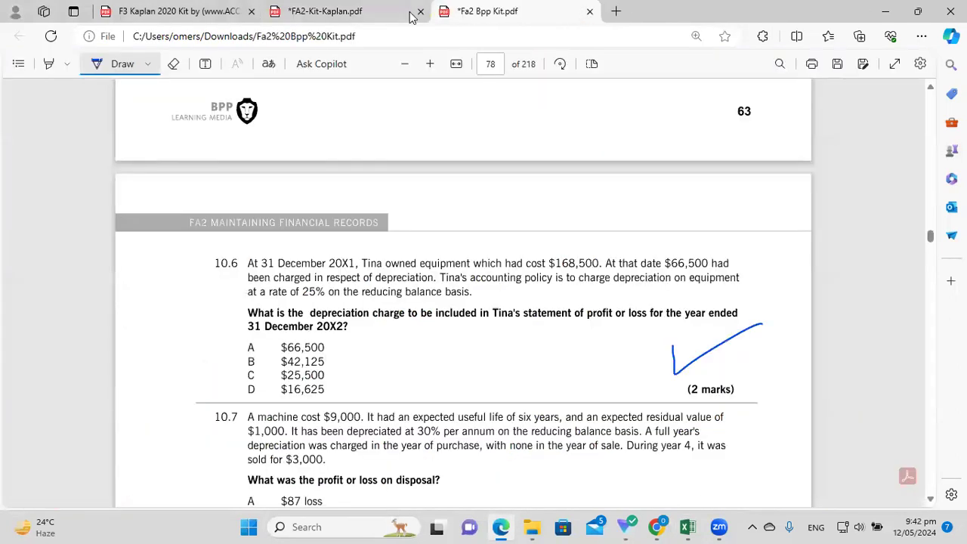
left_click(688, 527)
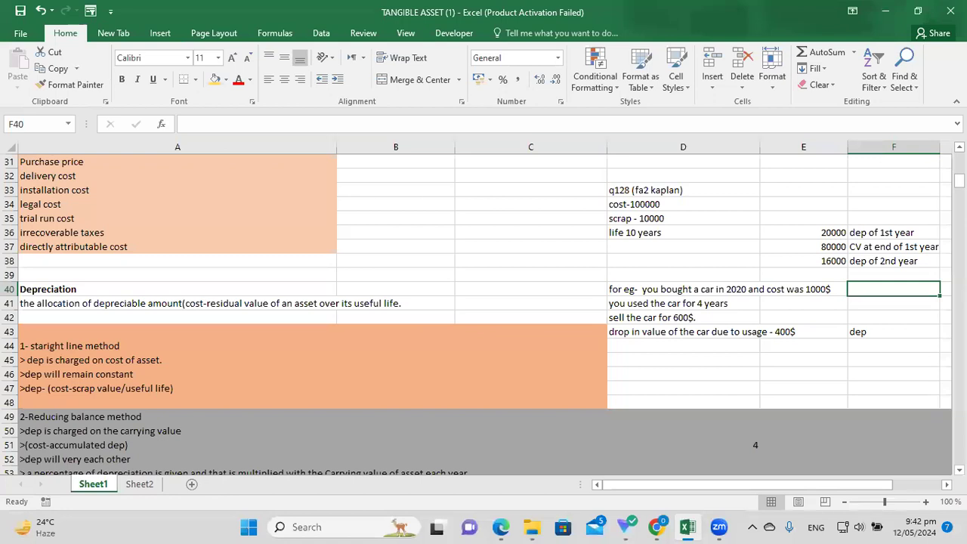
Open the depreciation methods note in A119 for editing and look over its bullet text.
left_click_drag(958, 179, 958, 241)
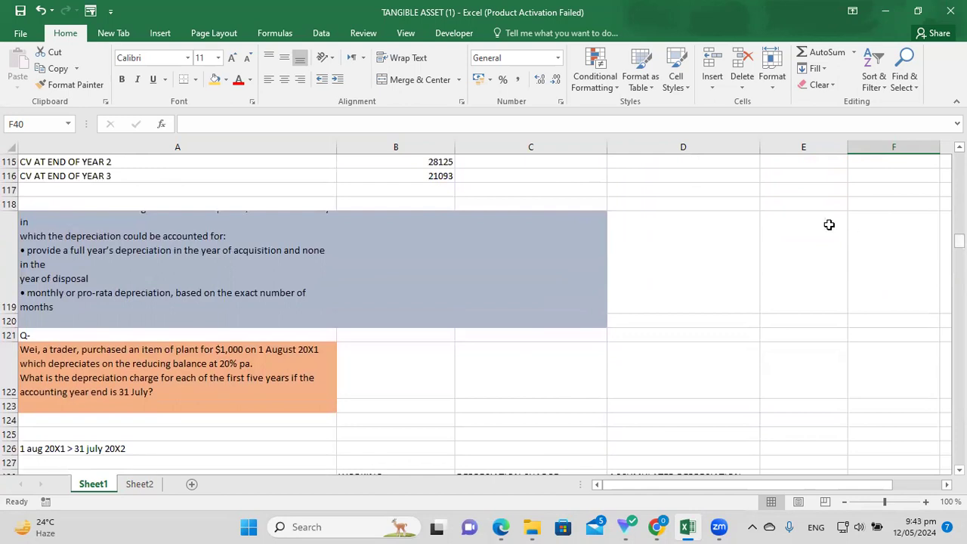
left_click(780, 287)
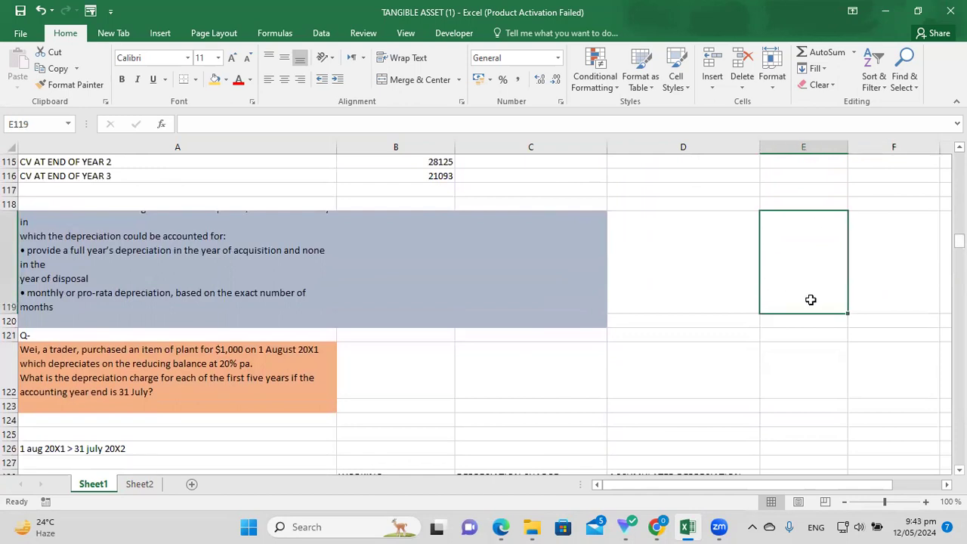
left_click_drag(958, 240, 958, 241)
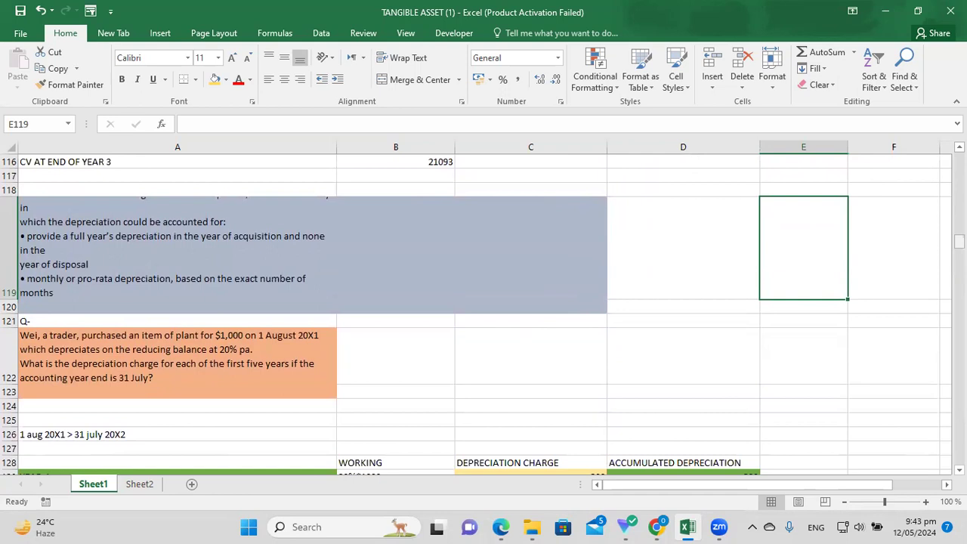
left_click(649, 338)
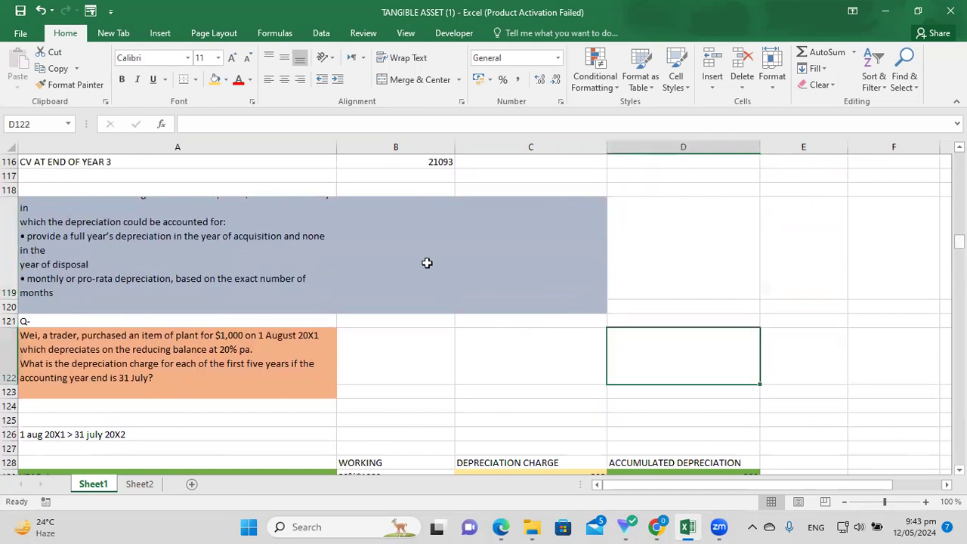
left_click(133, 205)
key("Right")
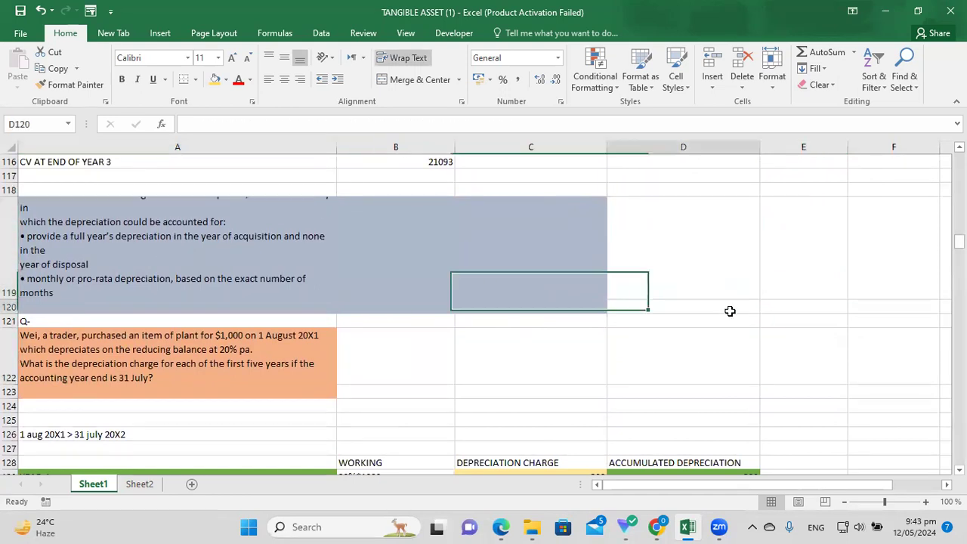
double_click(113, 222)
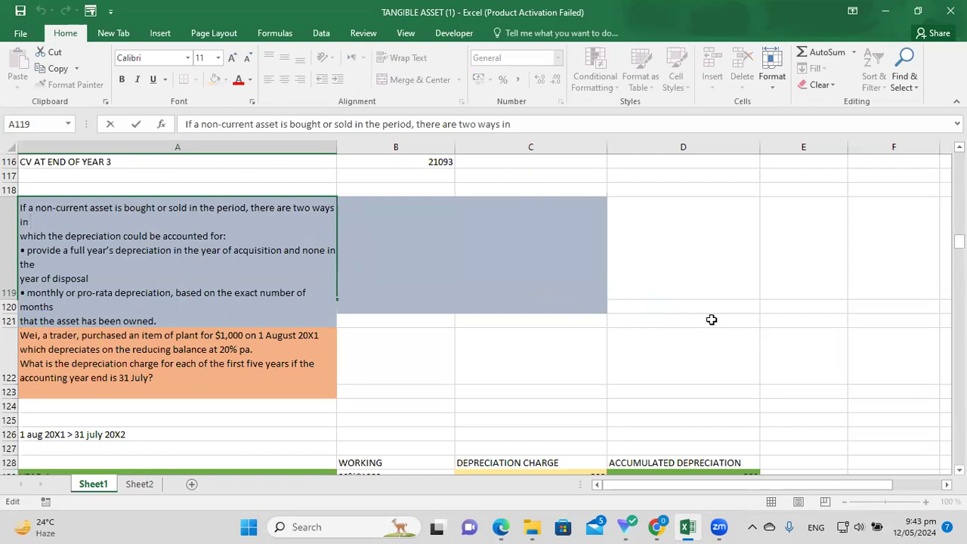
key("Escape")
left_click_drag(337, 238, 269, 238)
double_click(270, 238)
left_click(199, 255)
left_click_drag(28, 252, 89, 279)
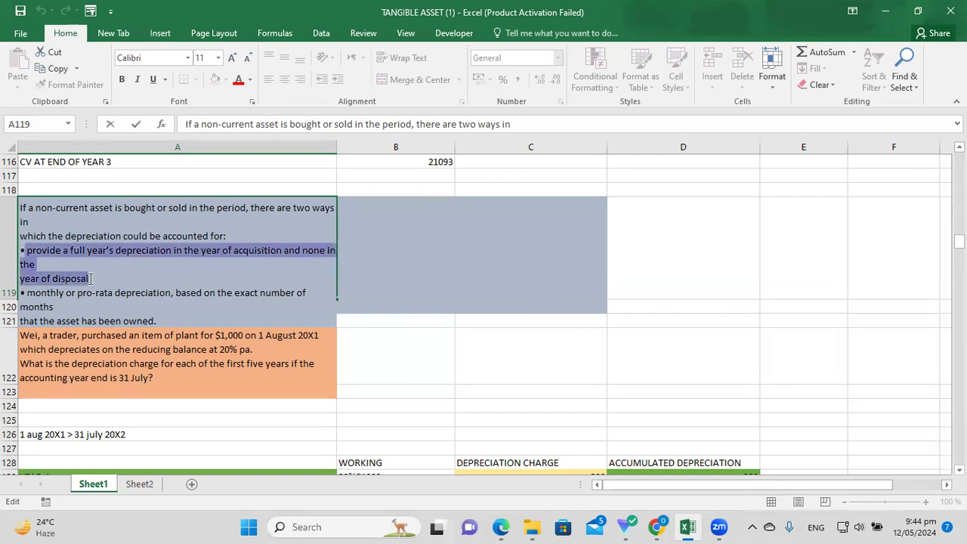
left_click(63, 303)
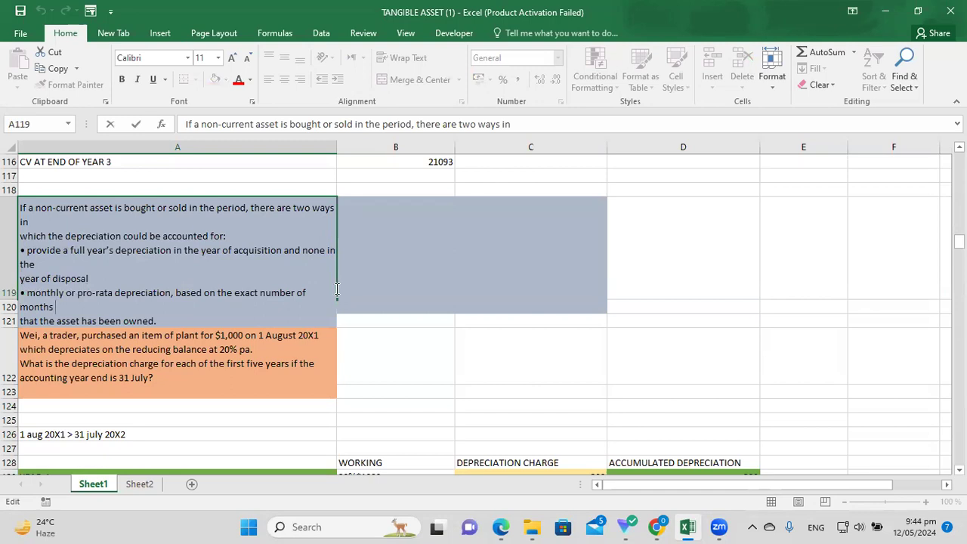
left_click(751, 297)
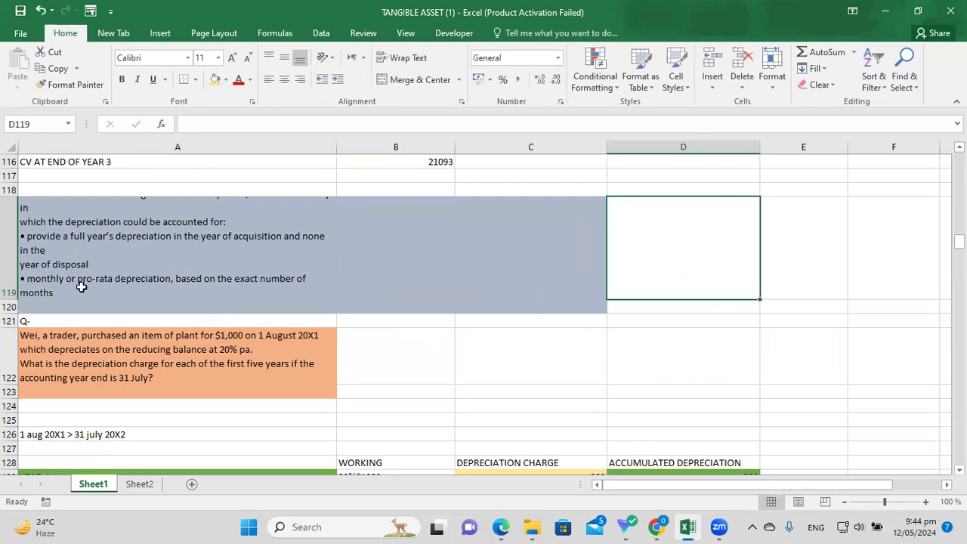
Select both method bullets through 'that the asset has been owned.' and copy them.
left_click(58, 288)
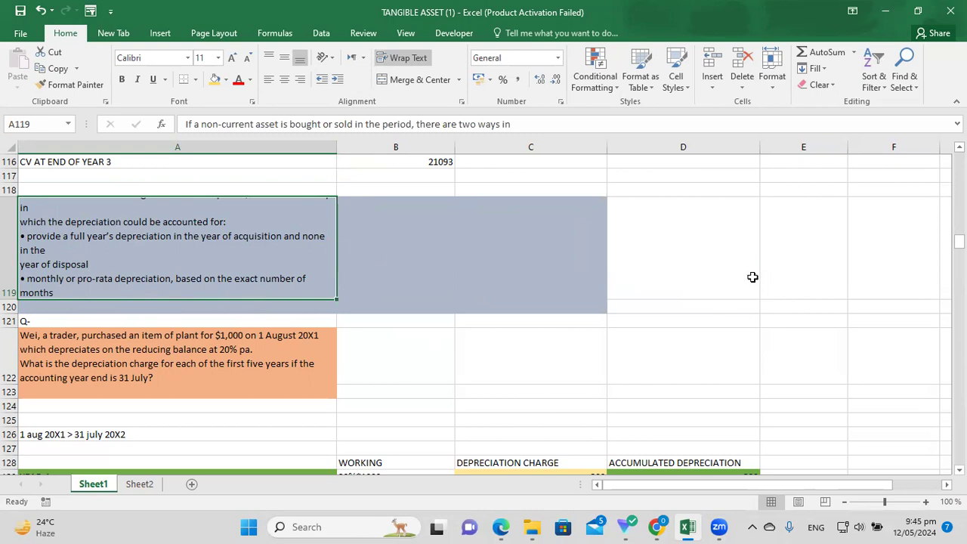
double_click(239, 228)
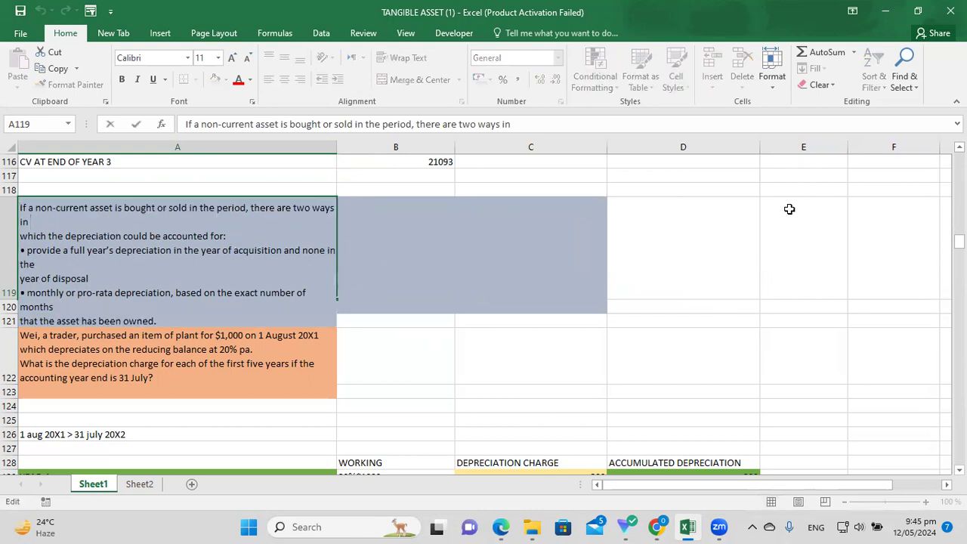
scroll(484, 318, "down", 1)
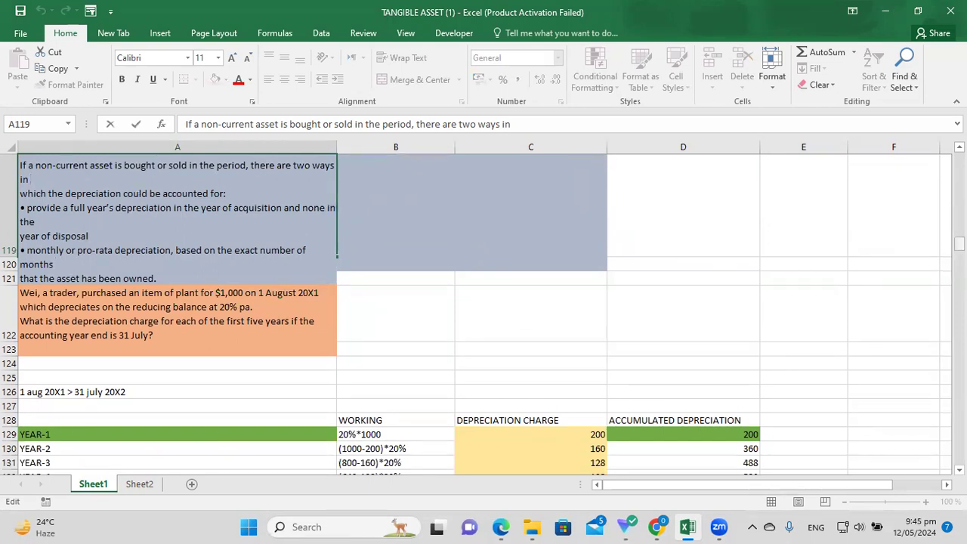
left_click_drag(958, 242, 957, 240)
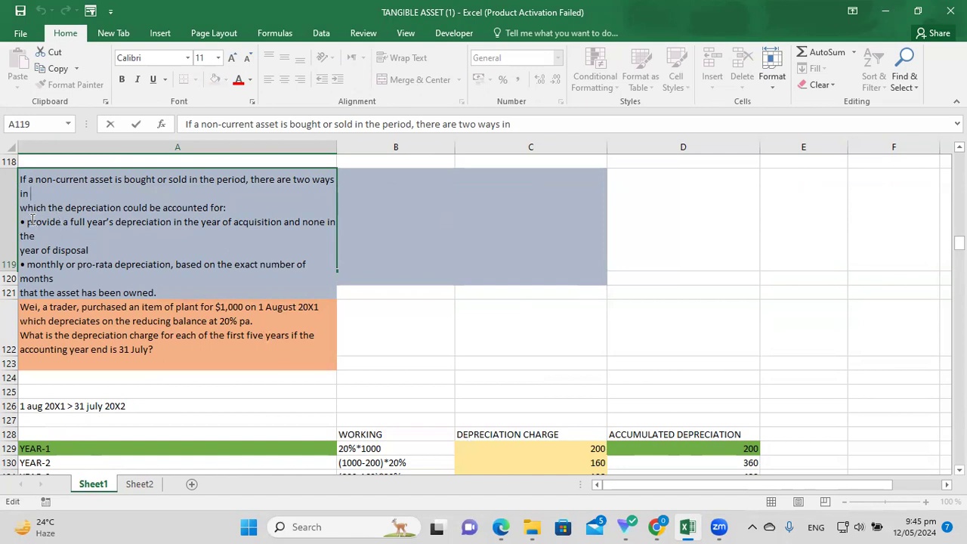
left_click_drag(27, 220, 207, 293)
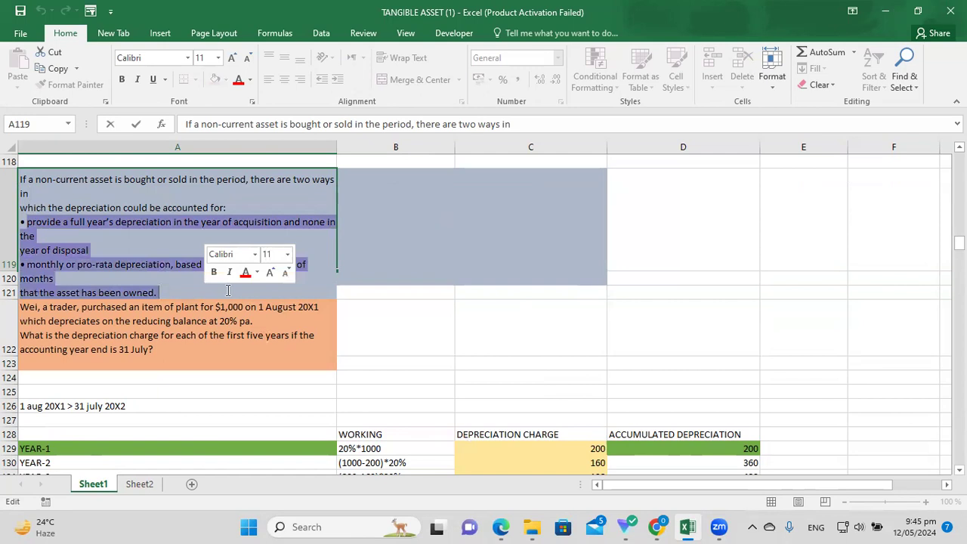
key("ctrl+c")
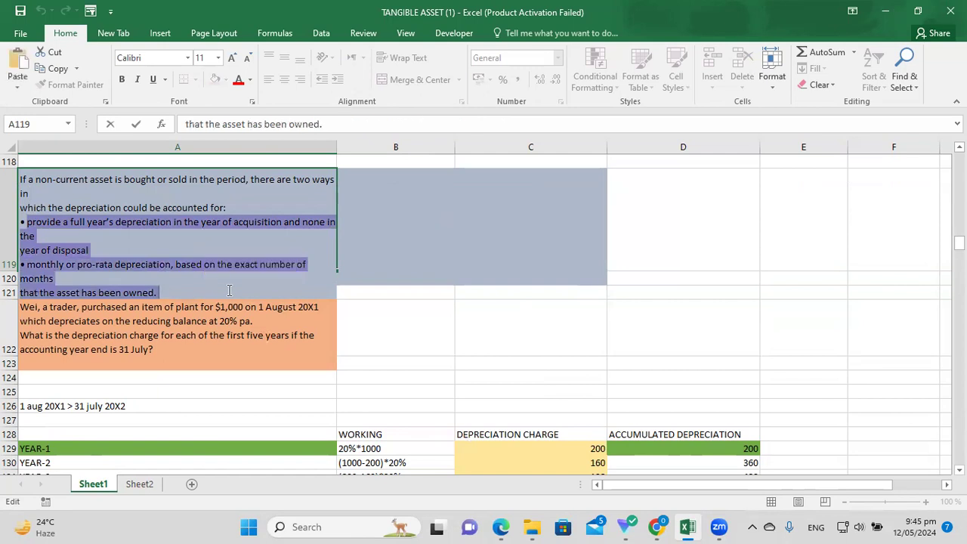
Paste the copied method notes into A6 of the empty sheet and widen column A.
left_click(139, 484)
left_click(218, 249)
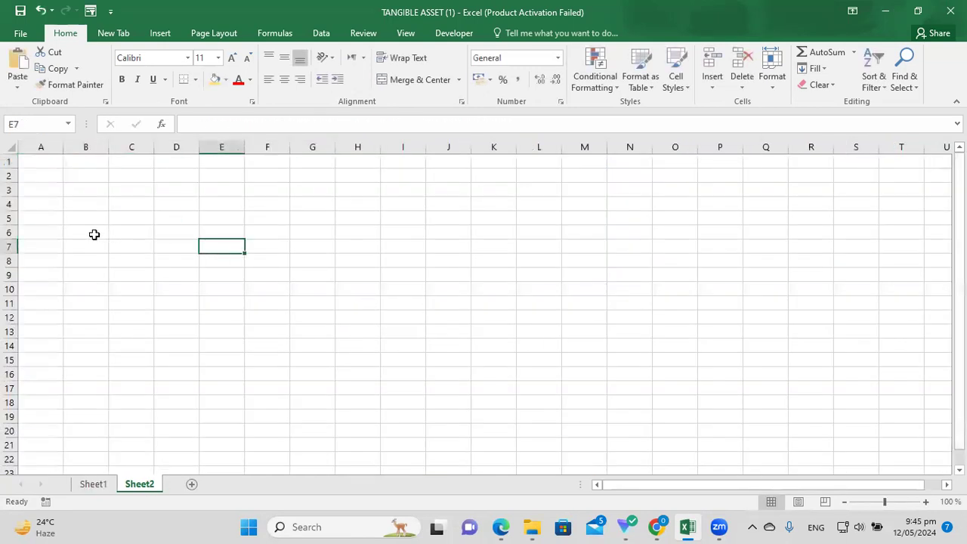
left_click(54, 230)
left_click(221, 130)
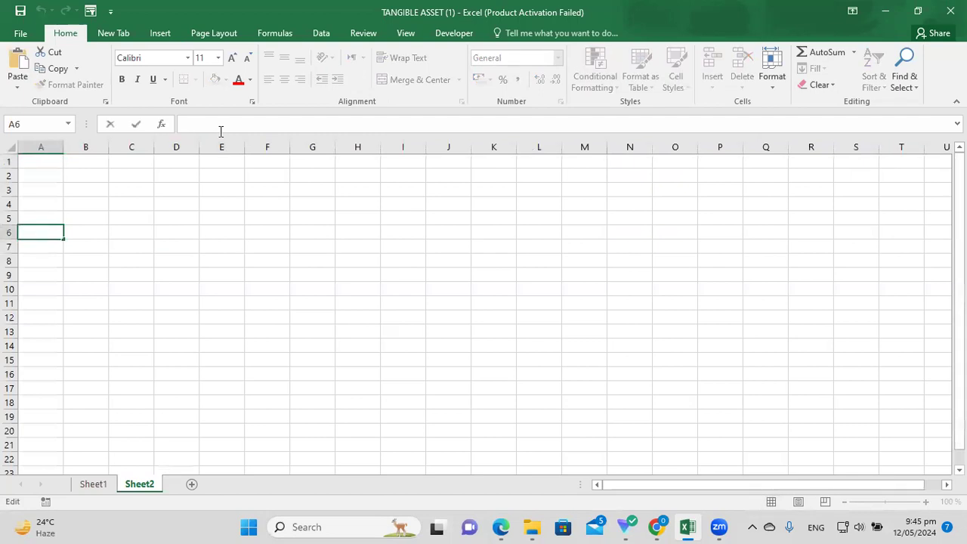
key("ctrl+v")
left_click(157, 293)
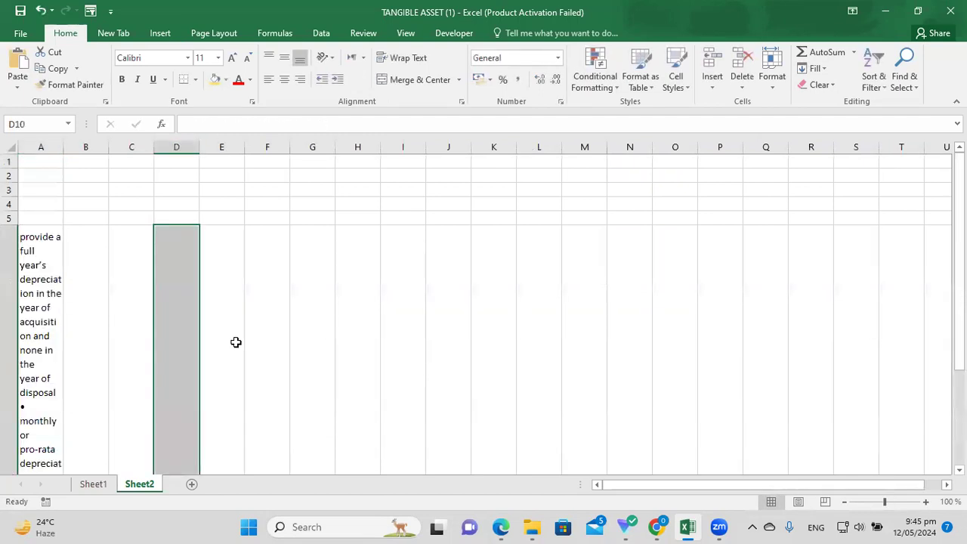
left_click_drag(64, 147, 317, 170)
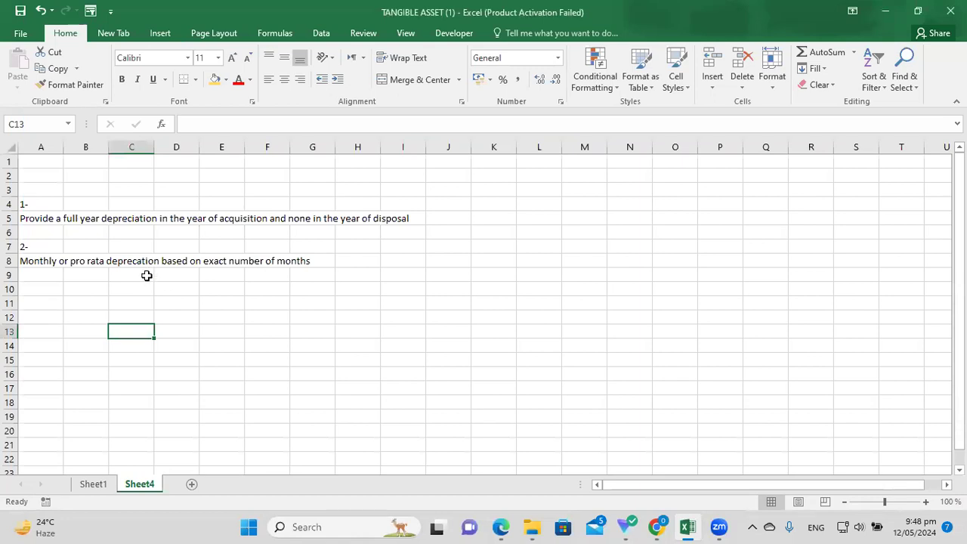
left_click_drag(64, 218, 417, 219)
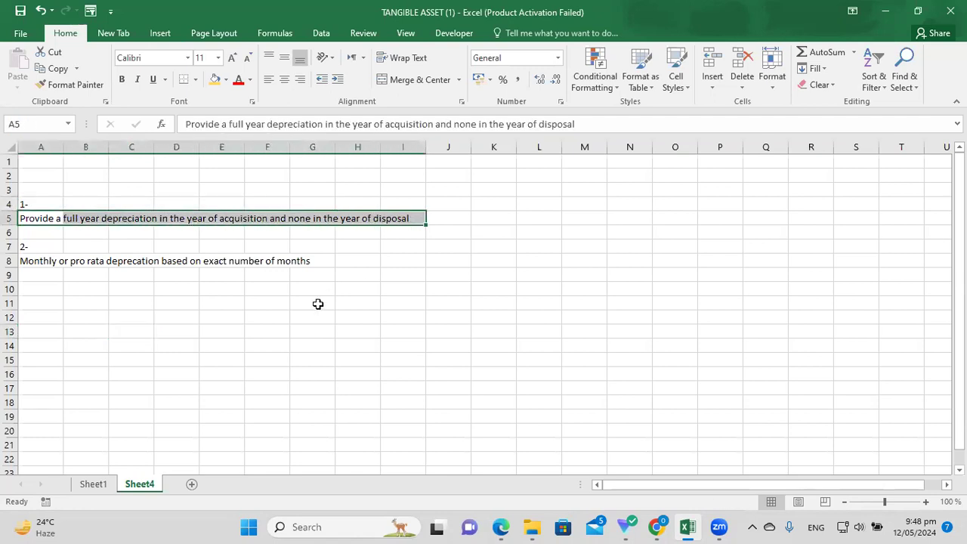
Start the example in A13 with 'asset 1000$ bought in 201'.
left_click(45, 333)
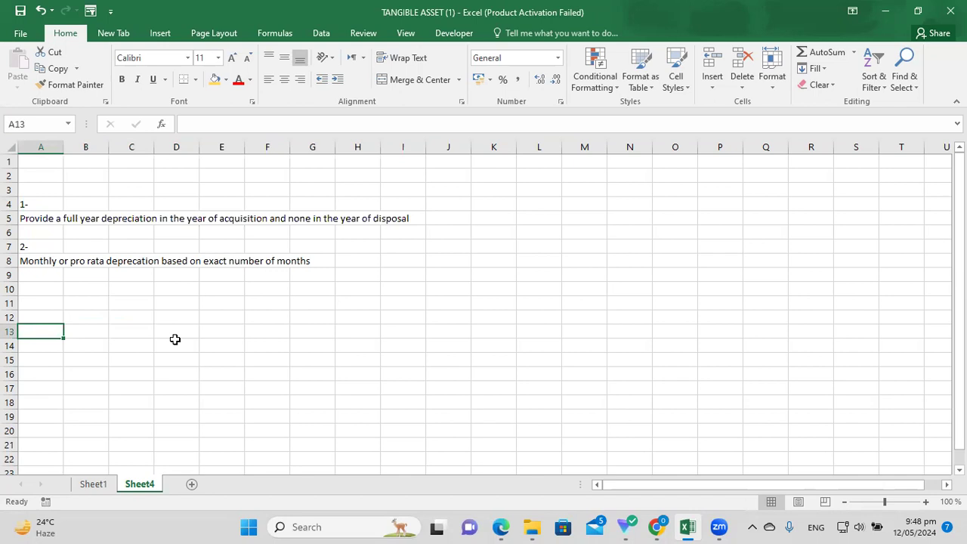
type("asset 1000$ bought in 201")
key("Return")
Rewrite A13: asset bought for 1000$ in 2010, 10% straight-line depreciation, 200$ residual value.
left_click(147, 331)
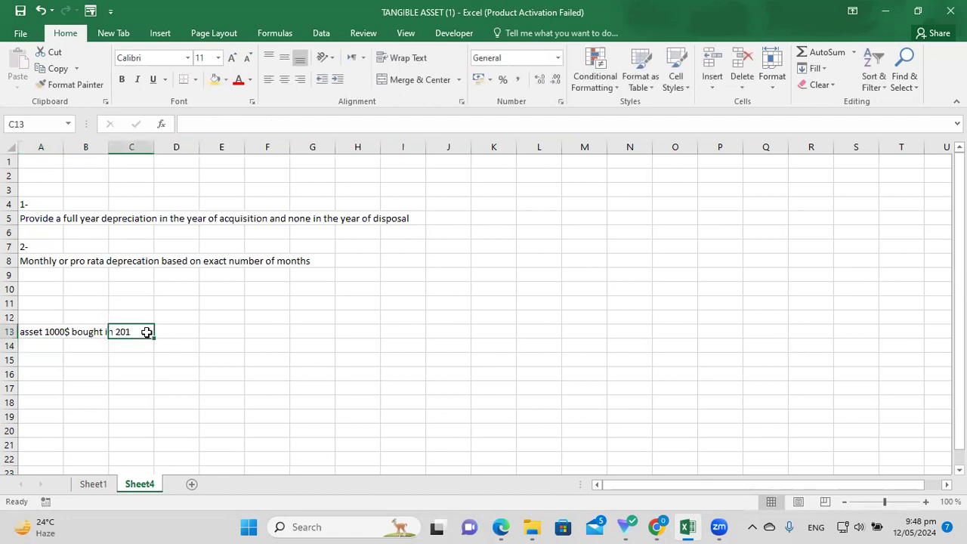
left_click(166, 429)
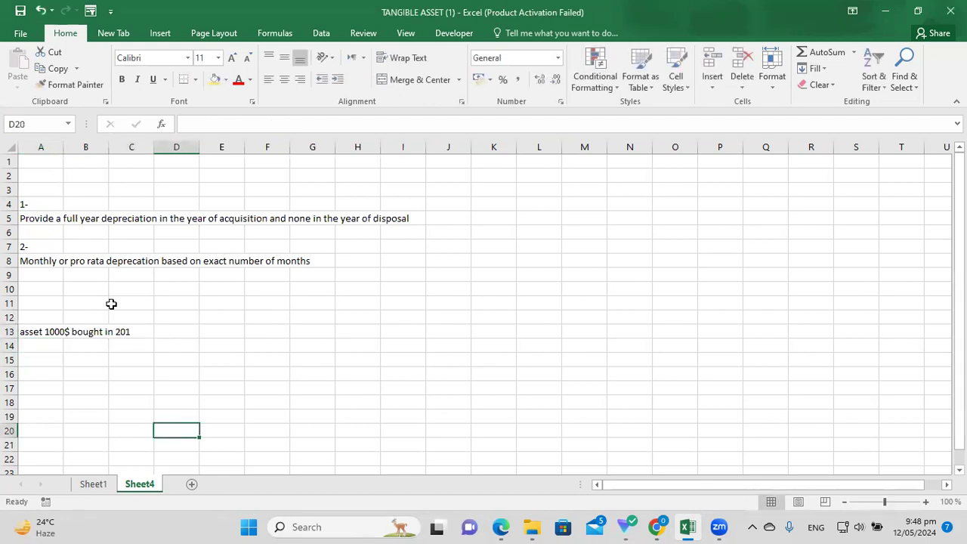
left_click(138, 328)
double_click(124, 329)
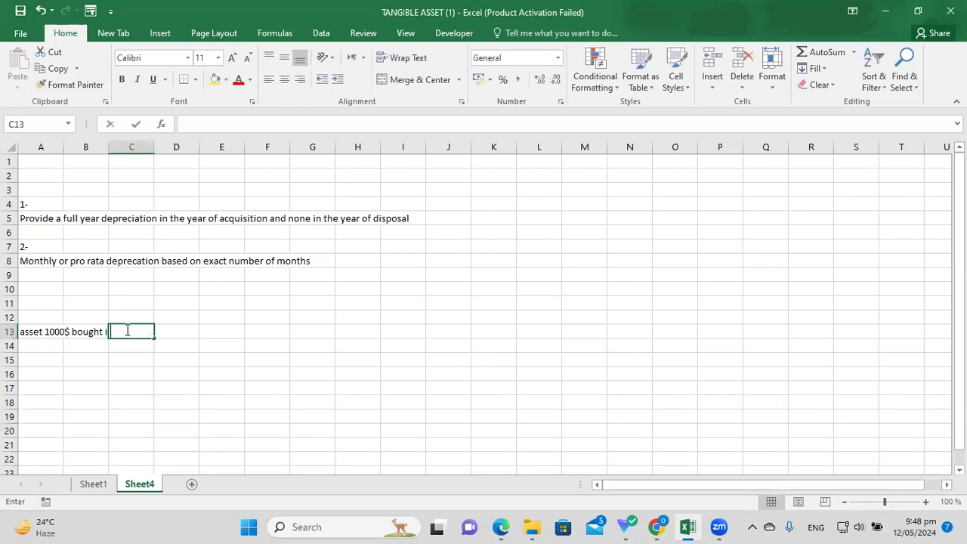
left_click(119, 349)
left_click_drag(55, 325, 115, 353)
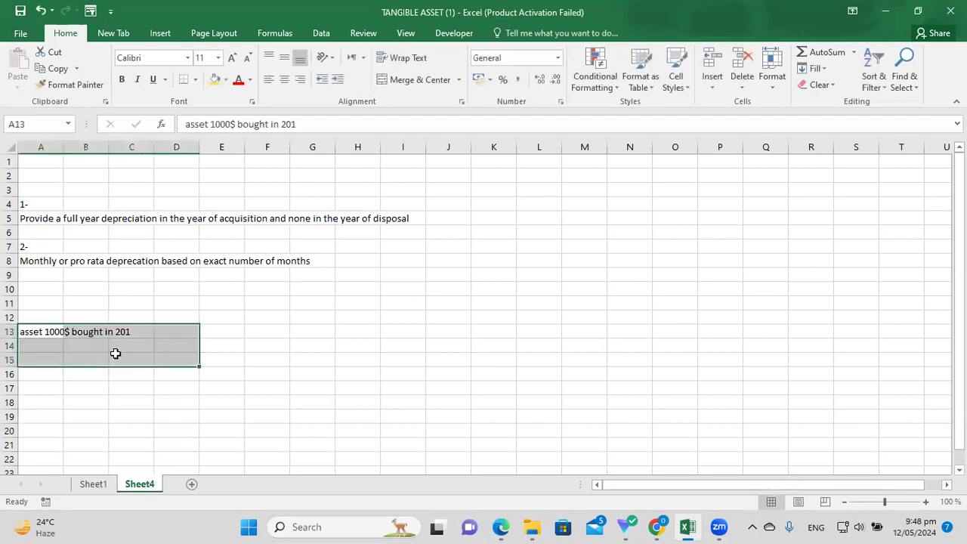
key("Delete")
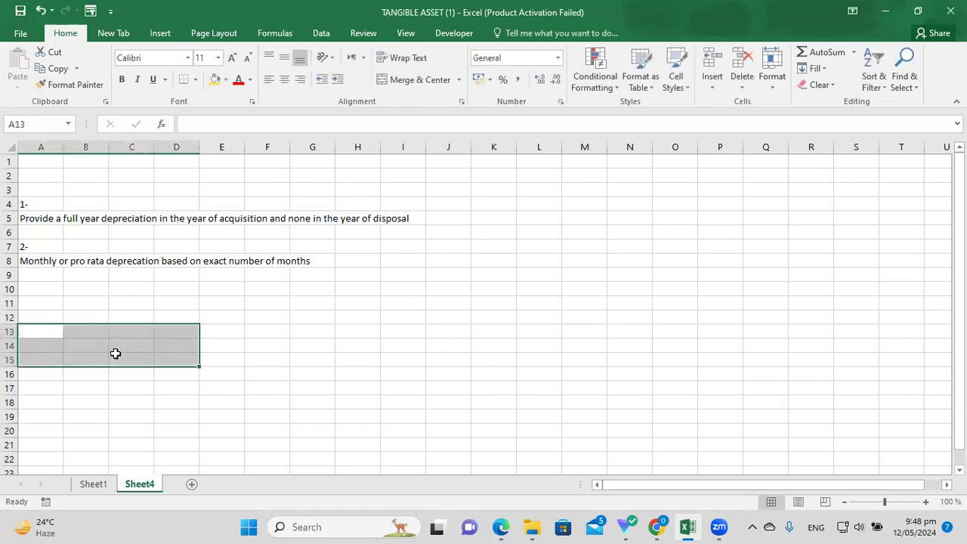
type("Bought")
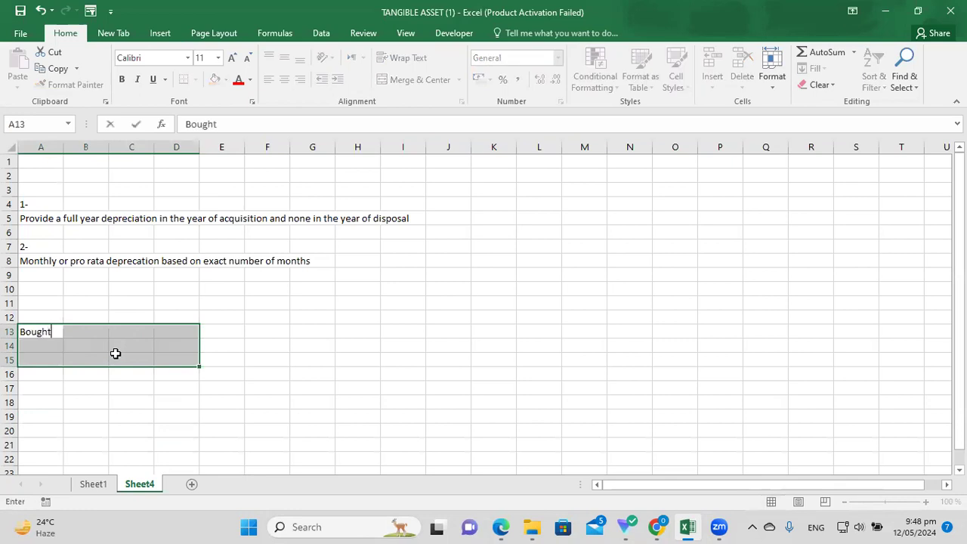
type(" an ass")
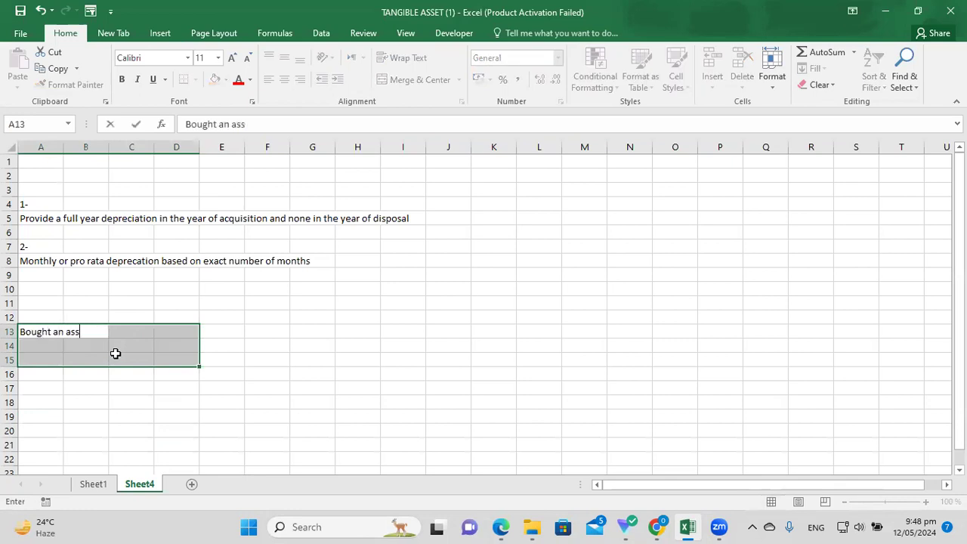
type("et for 1000% I")
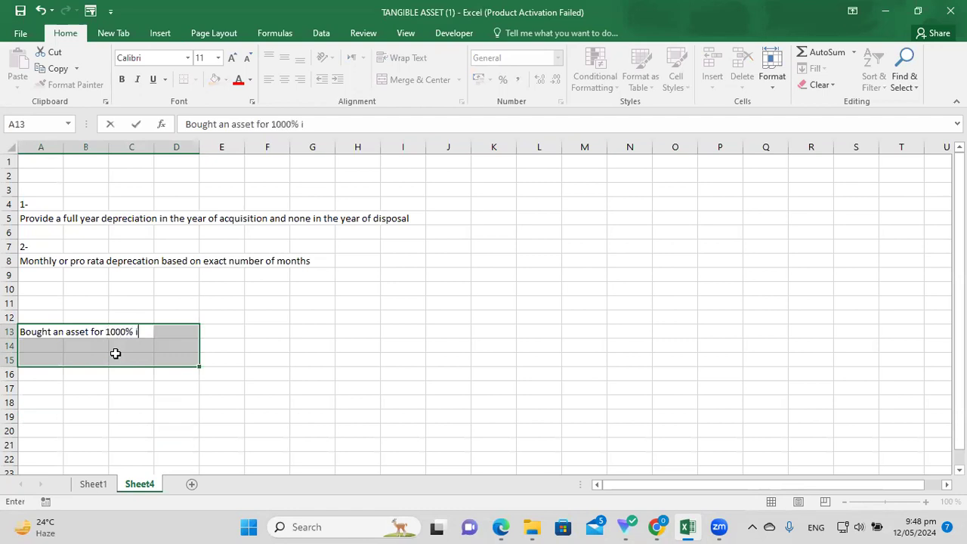
type(" 20")
key("BackSpace")
key("BackSpace")
key("BackSpace")
key("BackSpace")
type("in 2010 ")
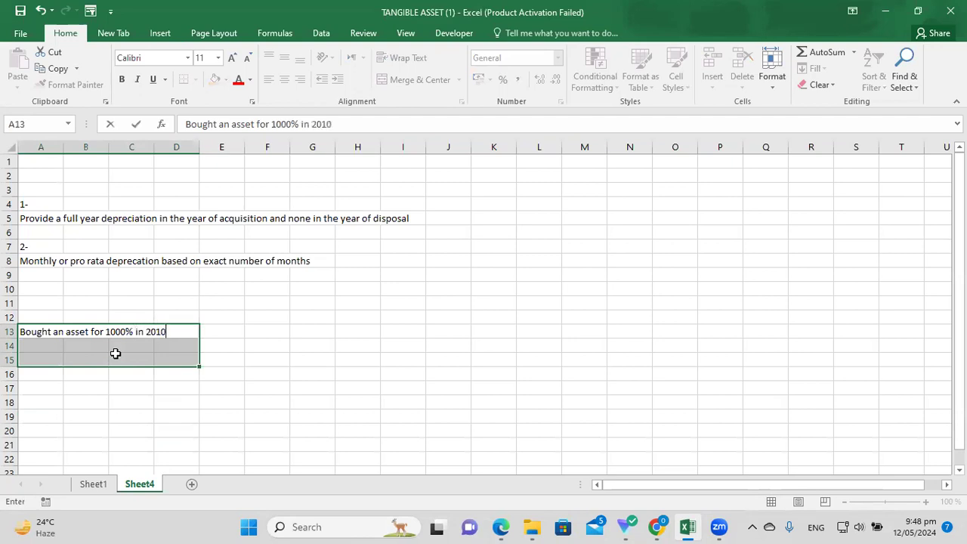
type(". using straight li")
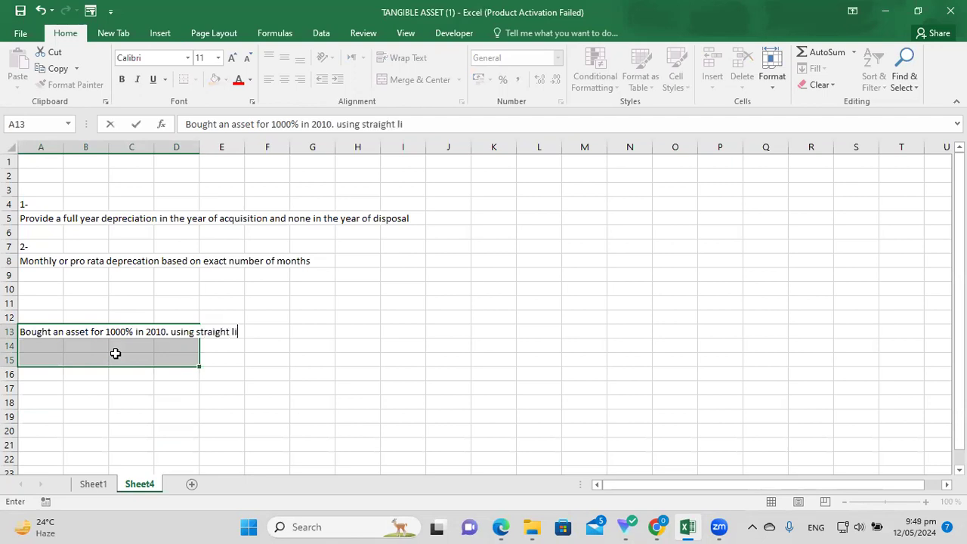
type("ne we charge ")
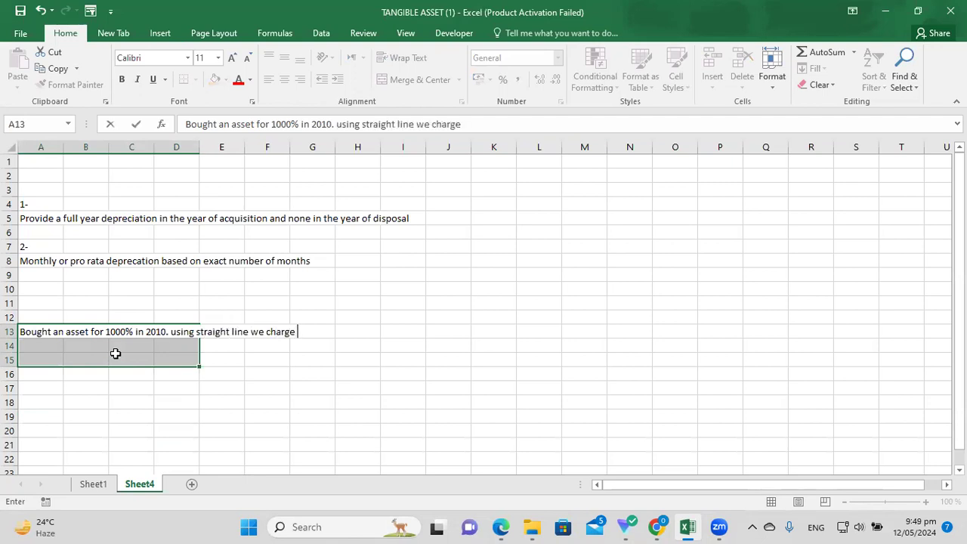
type("deprecation")
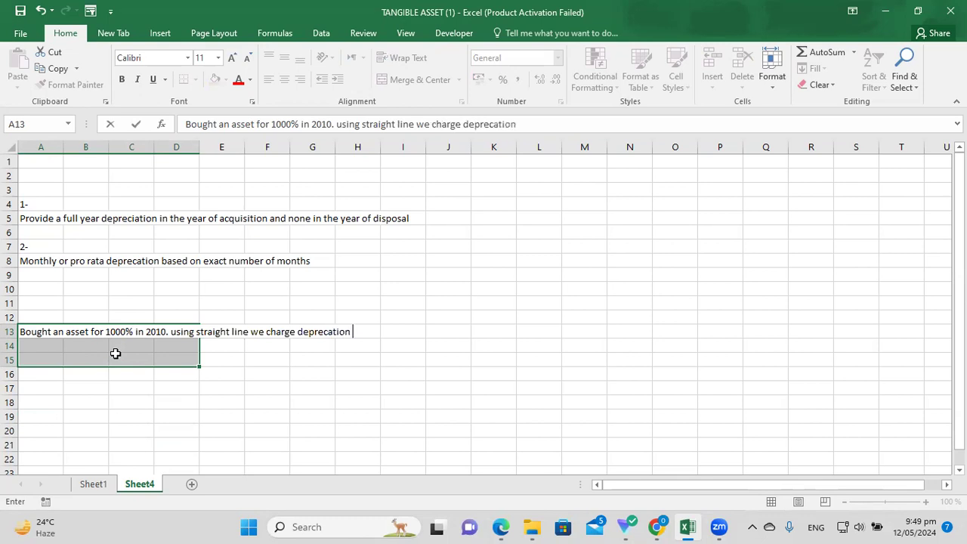
type(" 10% and residu")
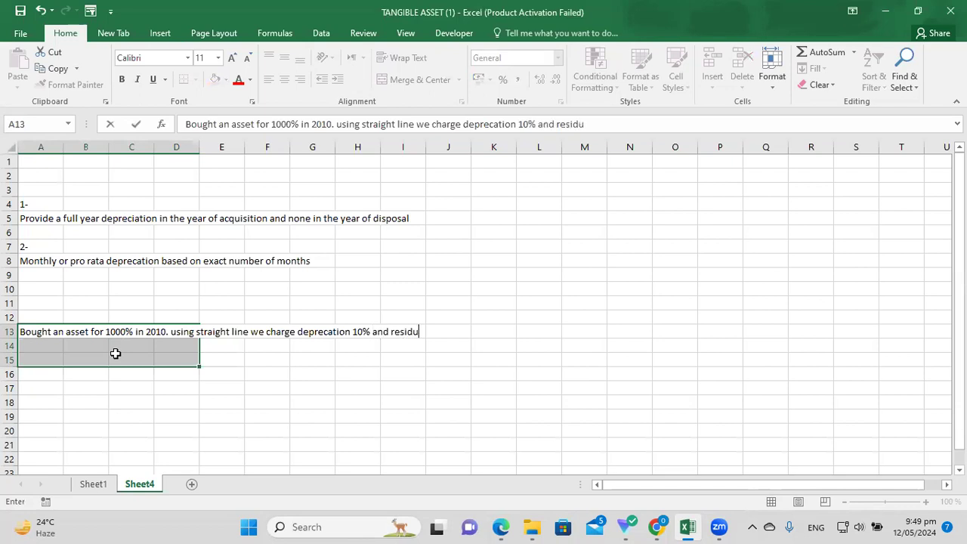
type("al value is")
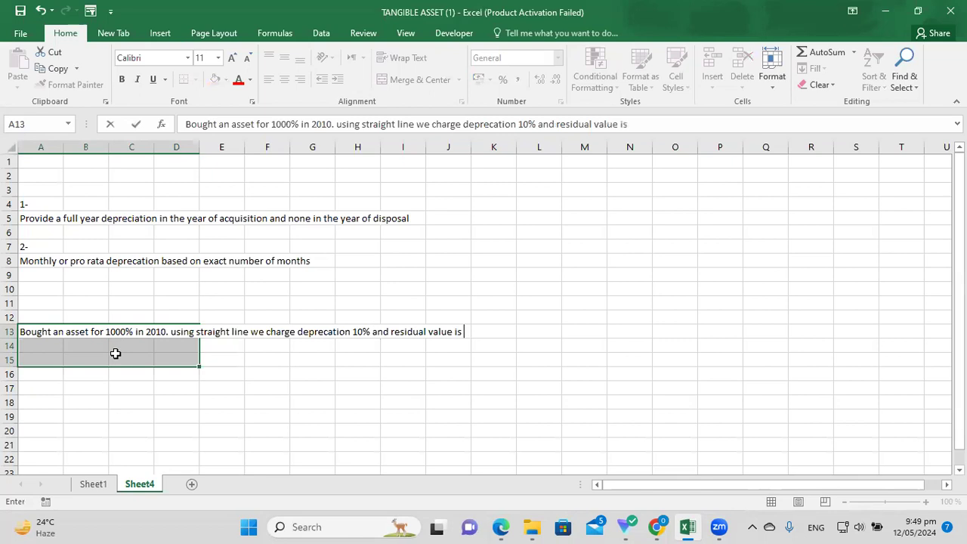
type(" 200$")
left_click(136, 332)
key("BackSpace")
type("$")
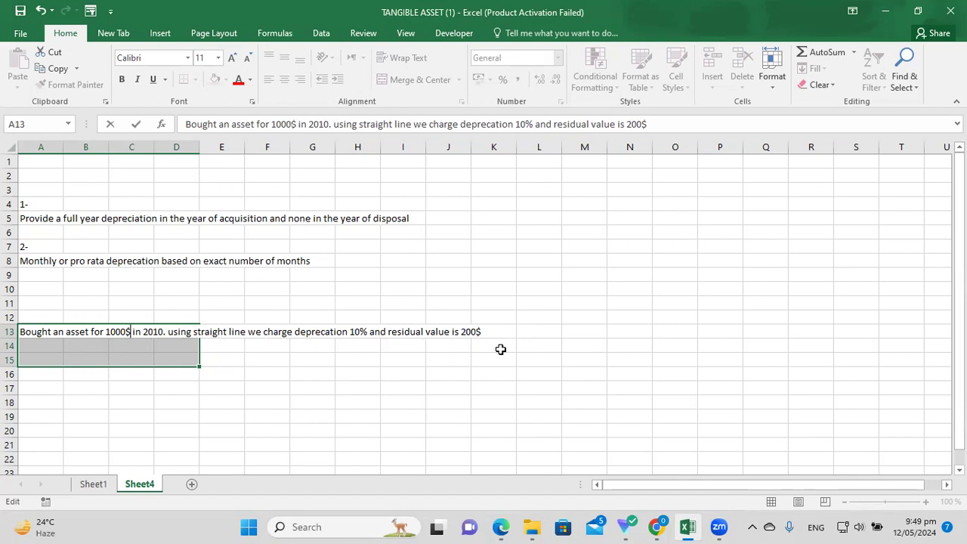
left_click(448, 373)
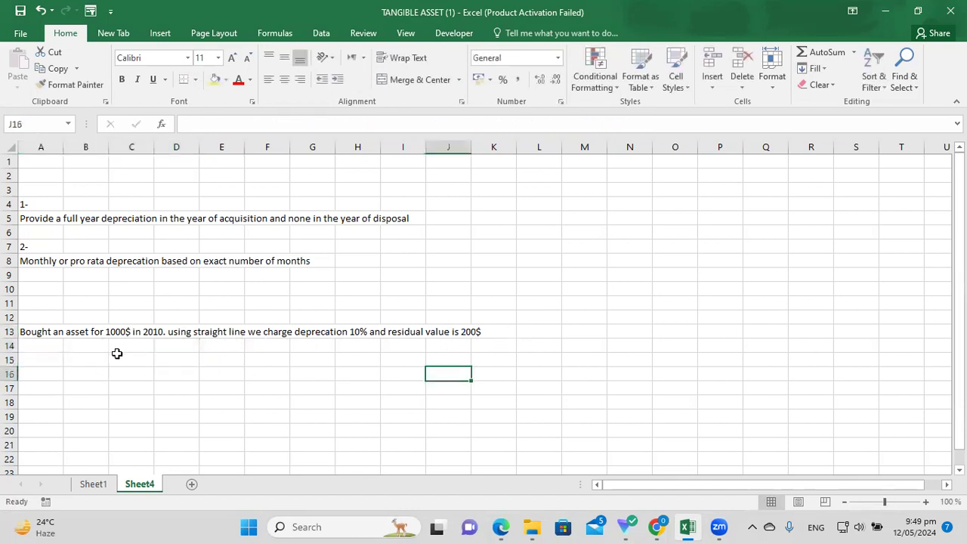
Enter 'life = 5 years' in A14.
left_click(57, 350)
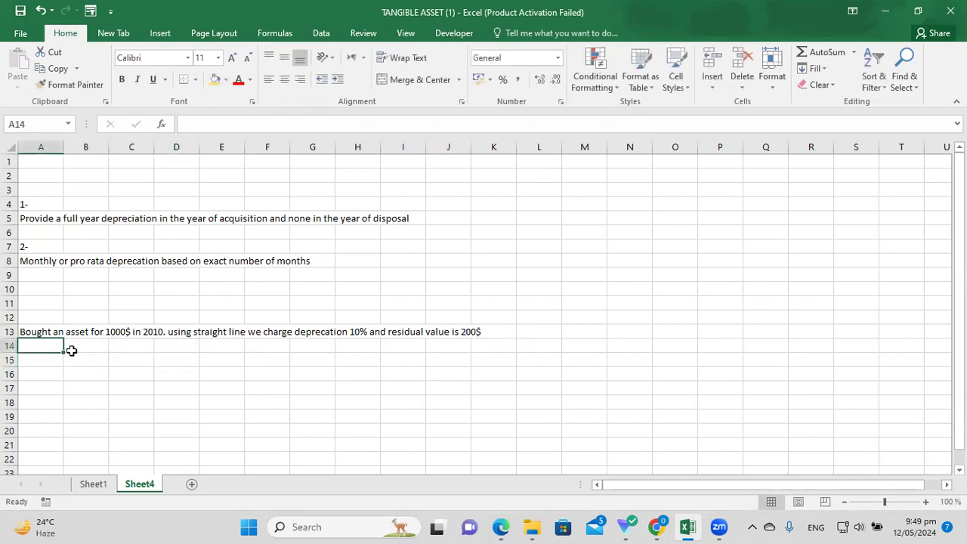
type("life = 5 years")
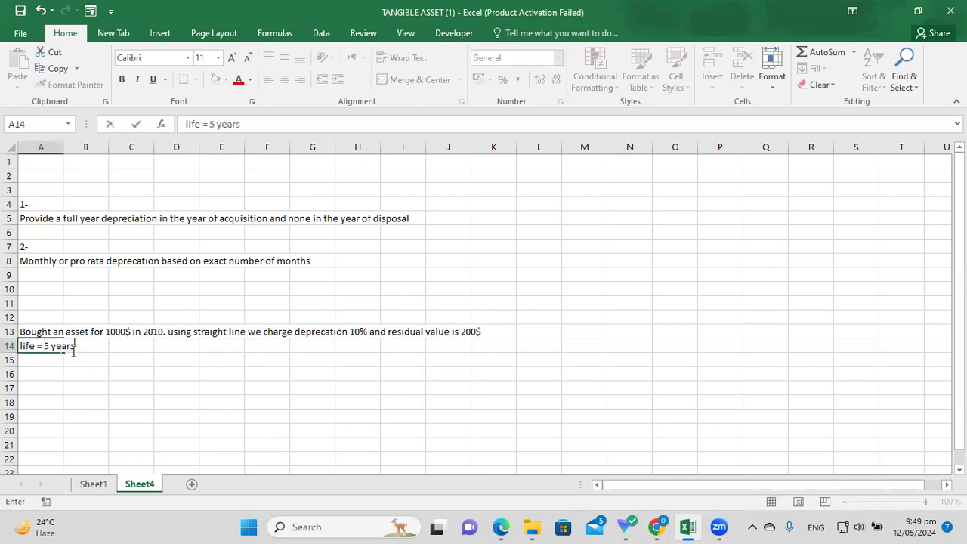
key("Return")
key("Return")
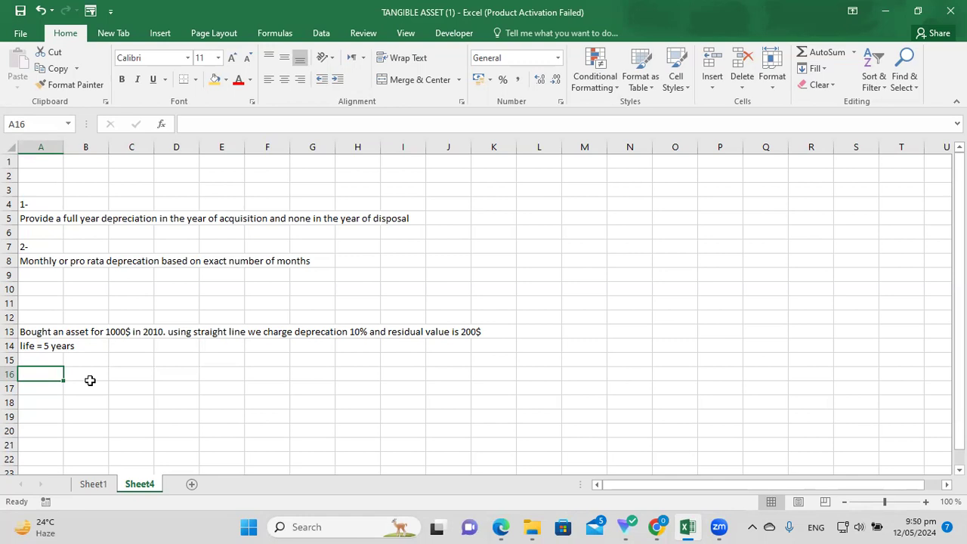
Enter 'sell the assset in 2014' in A16, leaving the row 13 sentence unchanged.
type("sell")
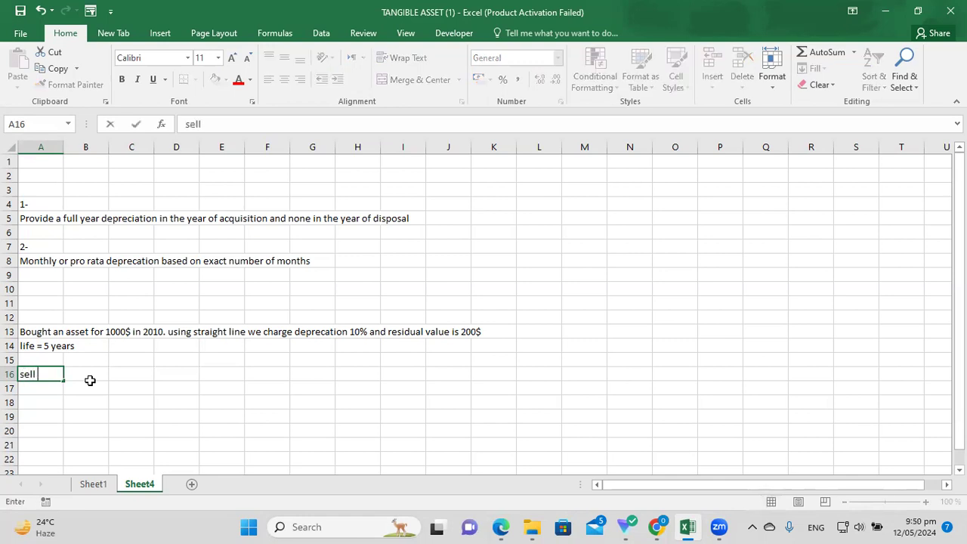
type(" the assset i")
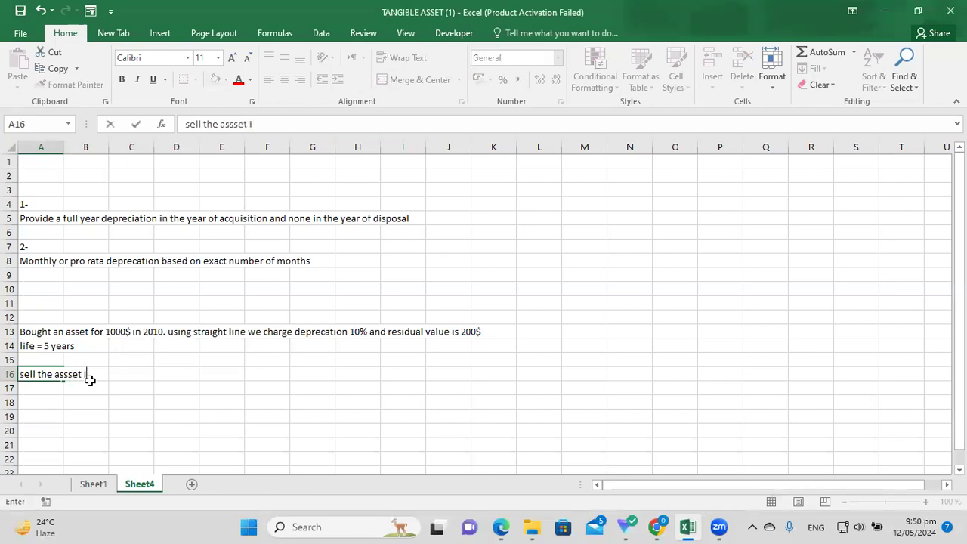
type("n 2014")
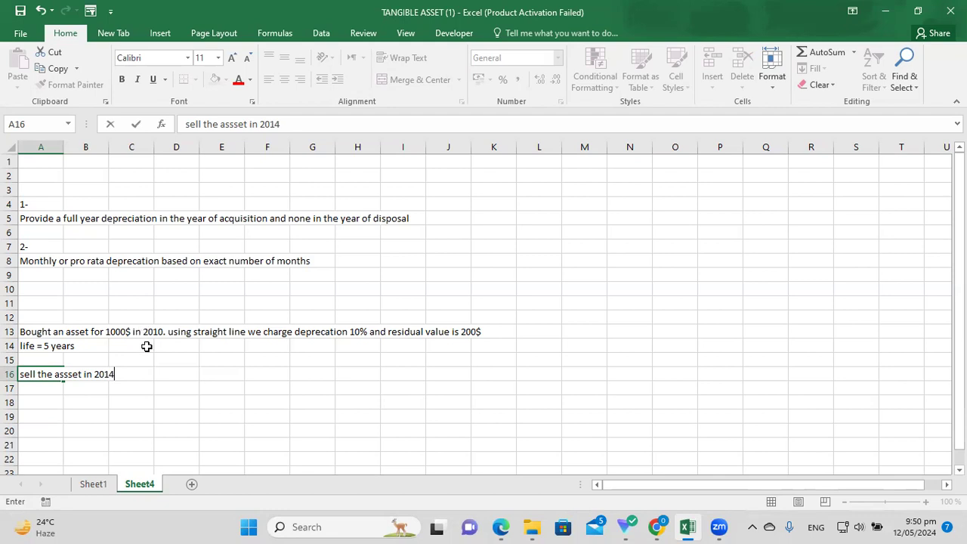
key("Return")
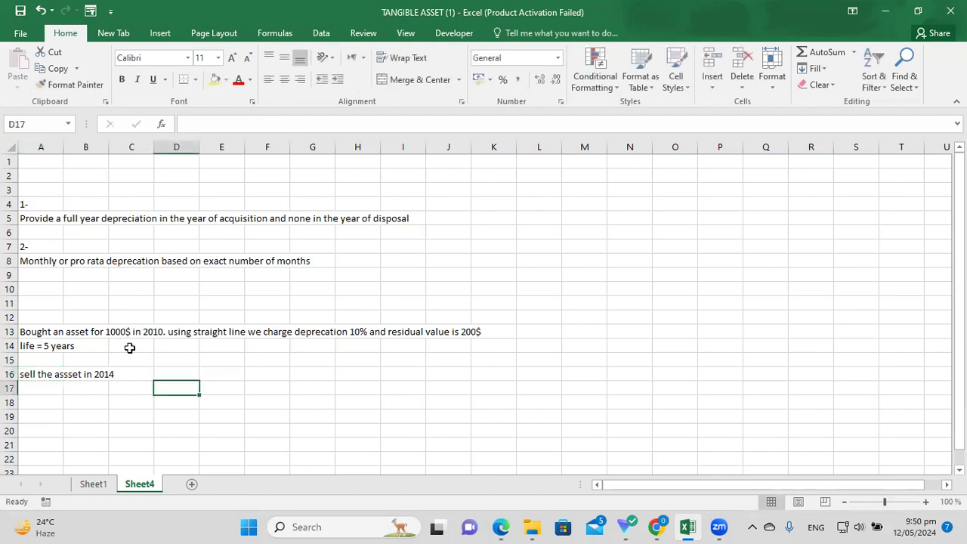
left_click(118, 330)
double_click(155, 337)
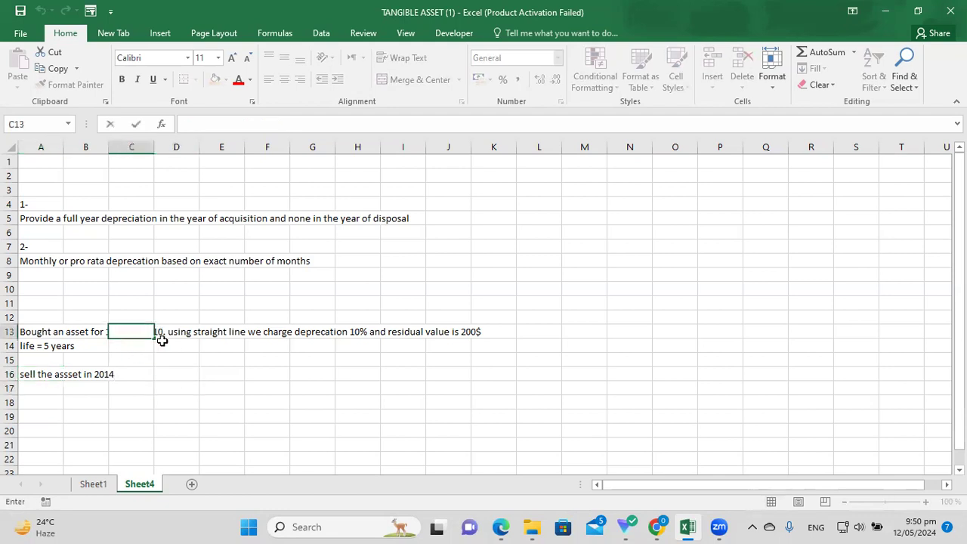
left_click(166, 354)
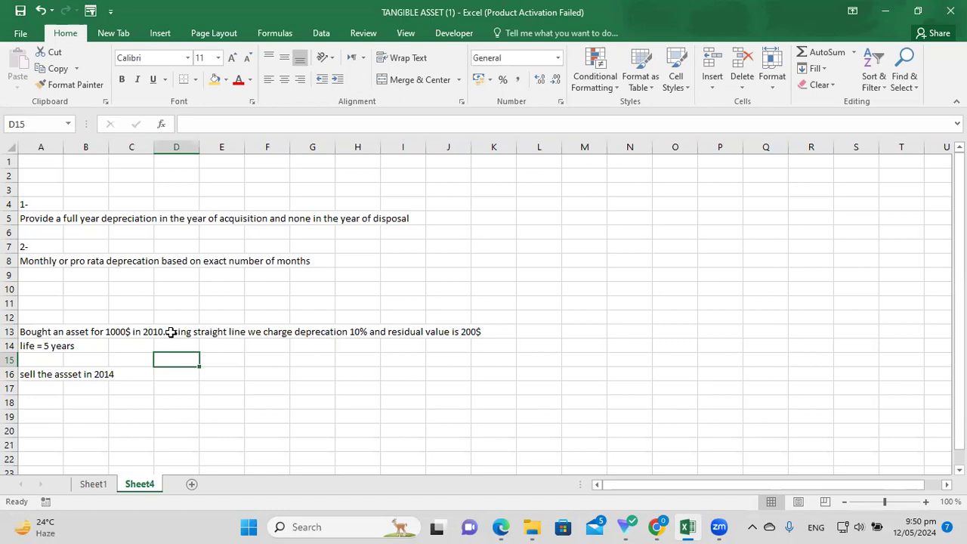
left_click(47, 417)
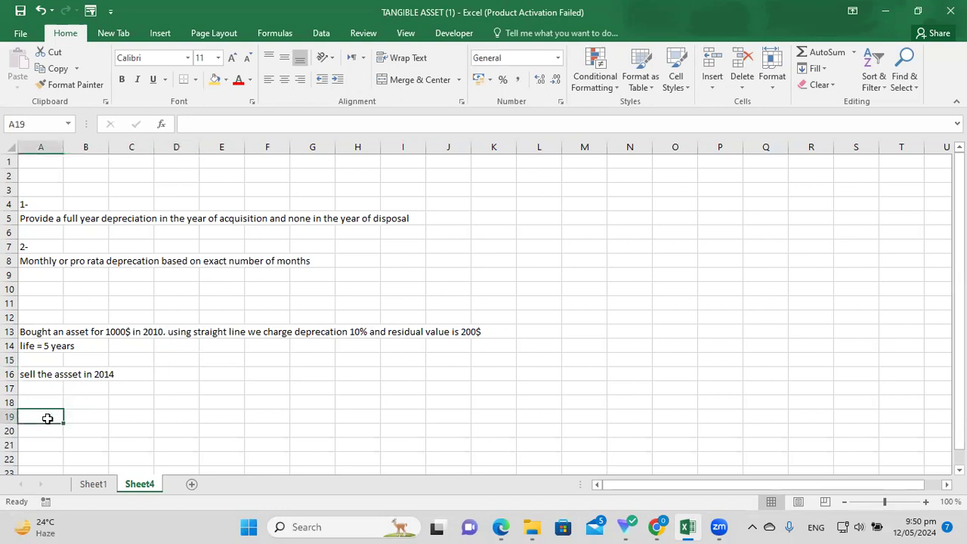
Enter the yearly depreciation formula =(1000/200)/5 in A19.
type("=")
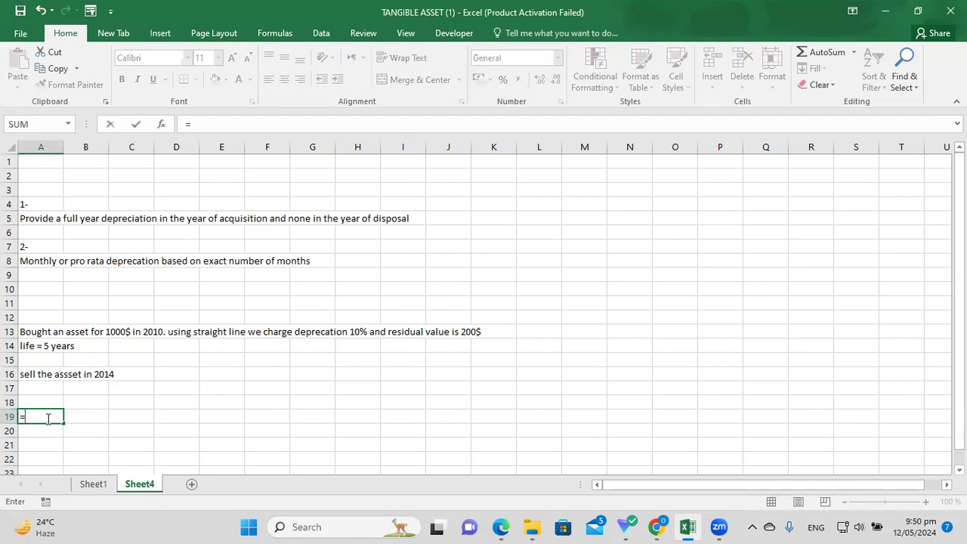
type("1000/200")
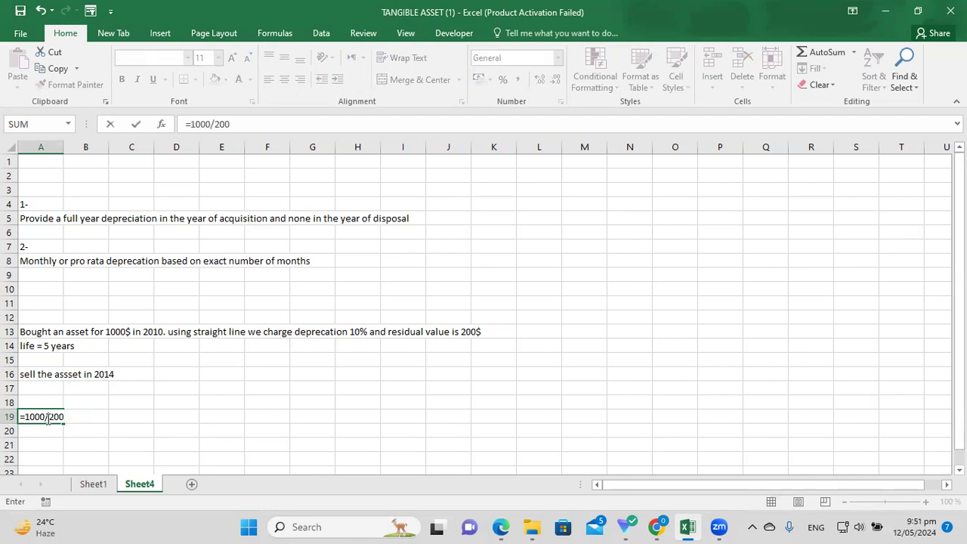
type(")")
left_click(32, 416)
type("(")
left_click(90, 417)
type("/5")
key("Return")
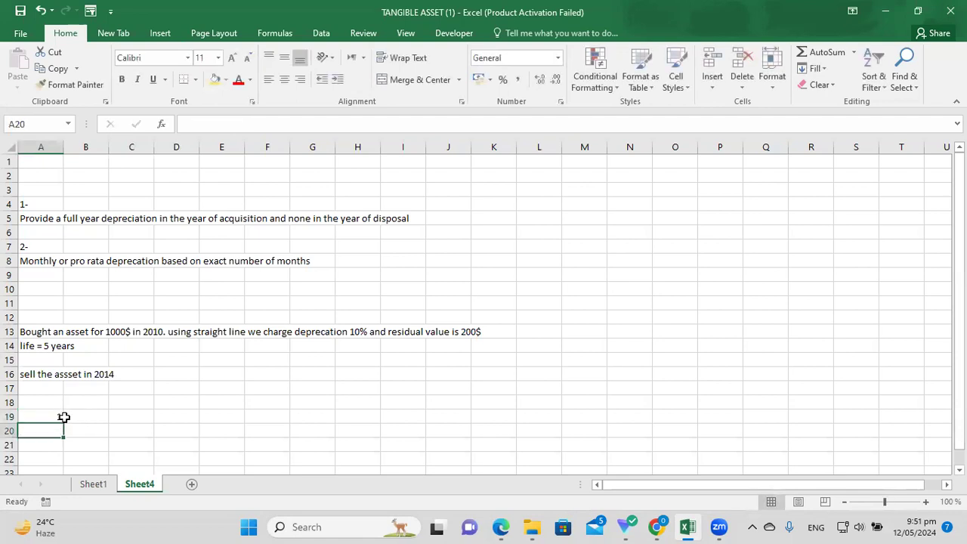
Correct A19 to =(1000-200)/5 so it shows 160.
left_click(62, 416)
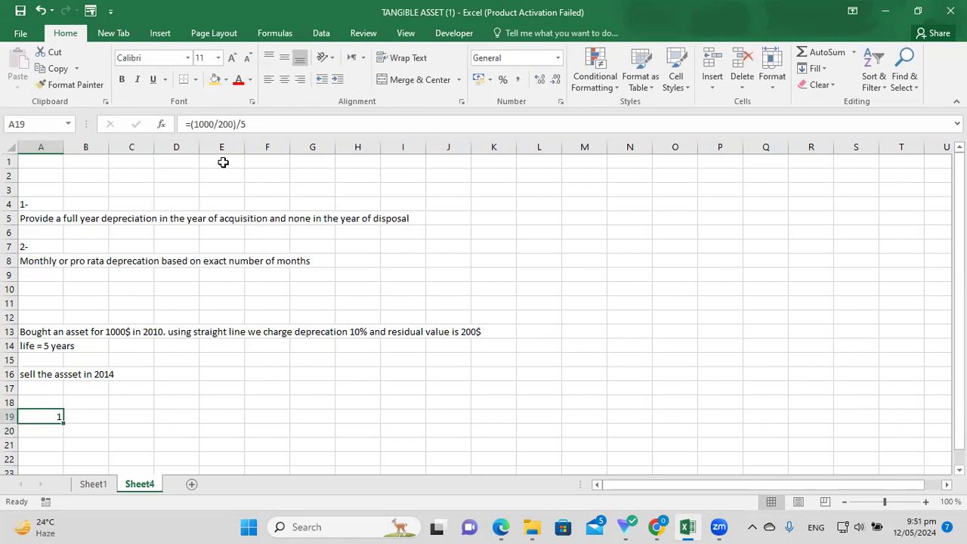
left_click(253, 125)
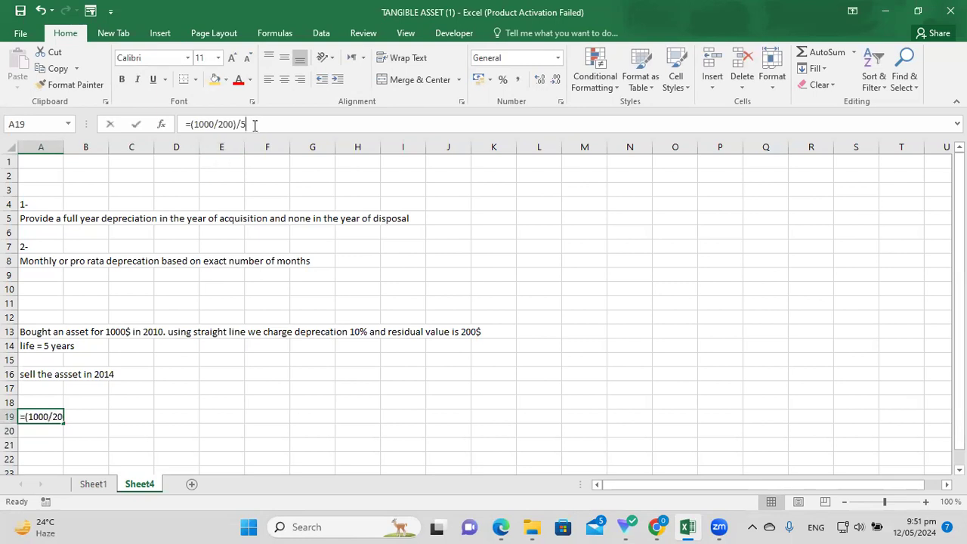
left_click(217, 125)
key("BackSpace")
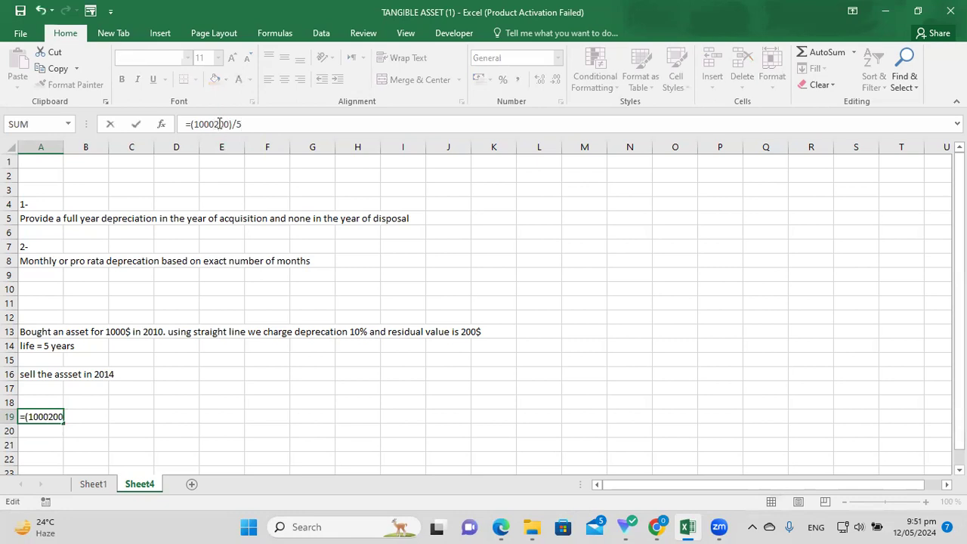
type("-")
key("Return")
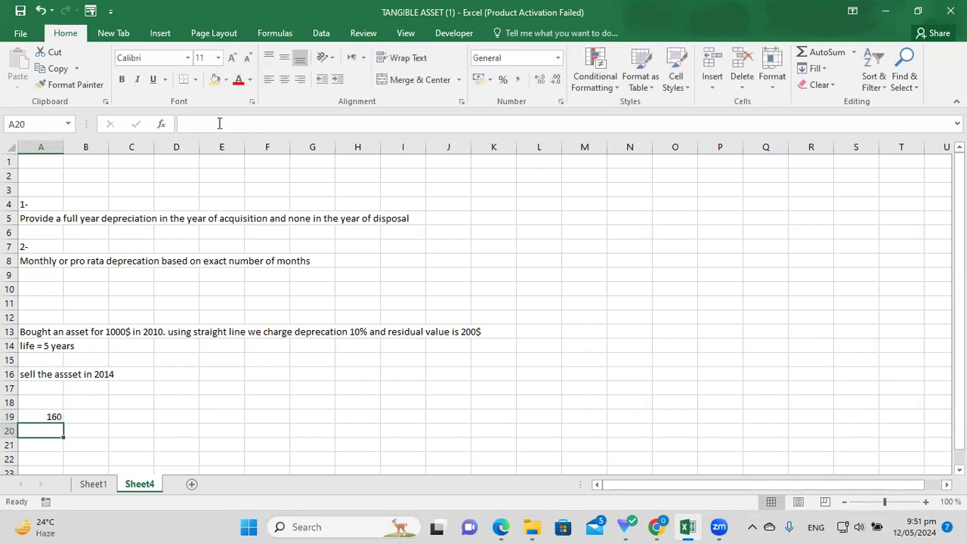
left_click(57, 416)
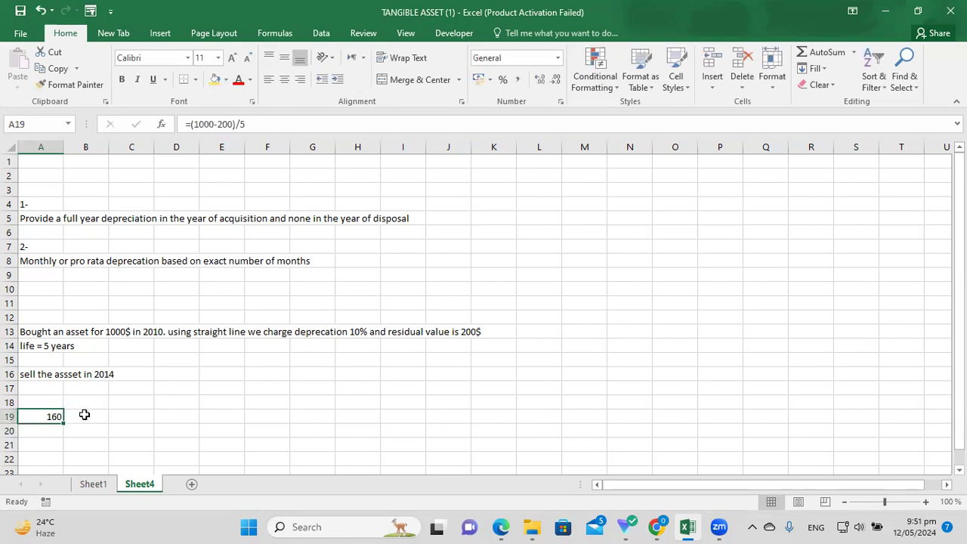
left_click(91, 416)
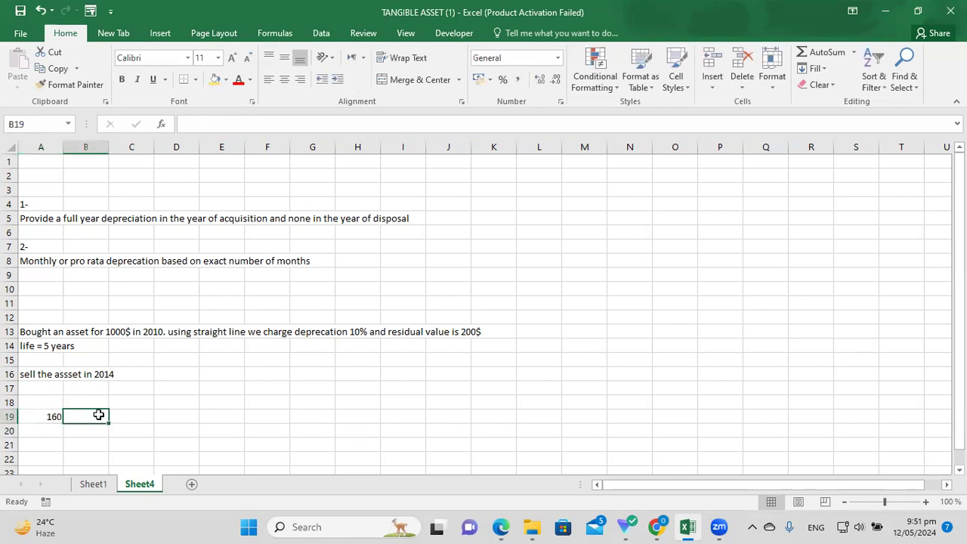
Label the first 160 'dep for the first year .. 2010' and add 160 for 2011.
type("dep for the first year .. 2010")
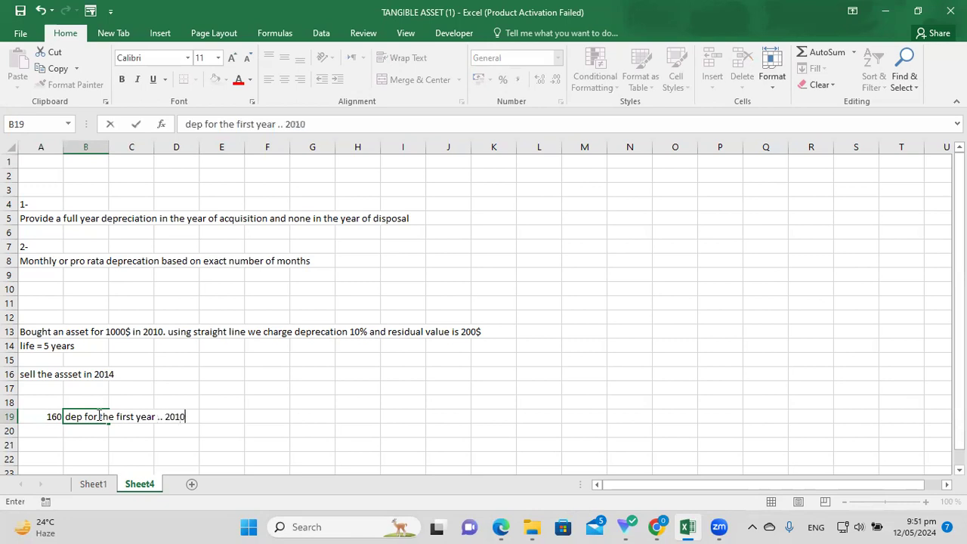
key("Return")
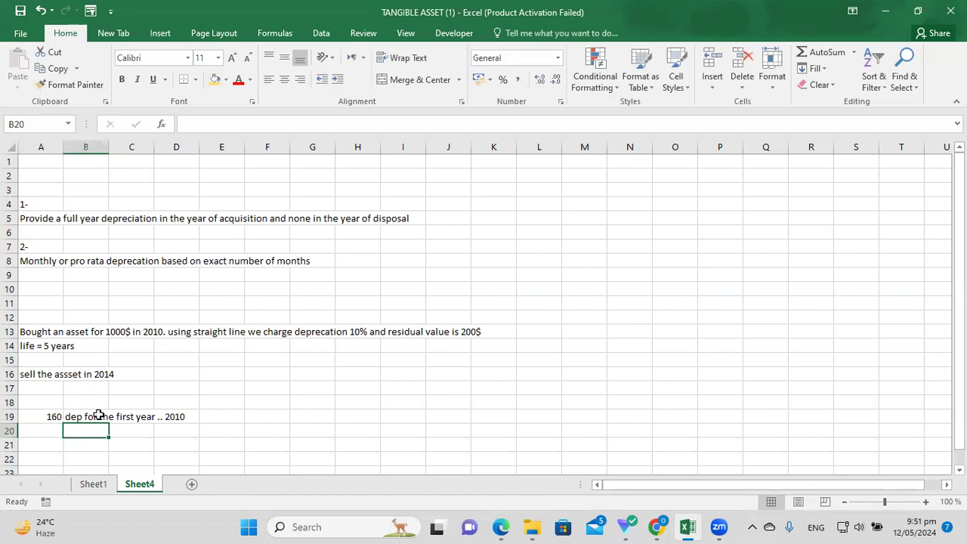
left_click(172, 436)
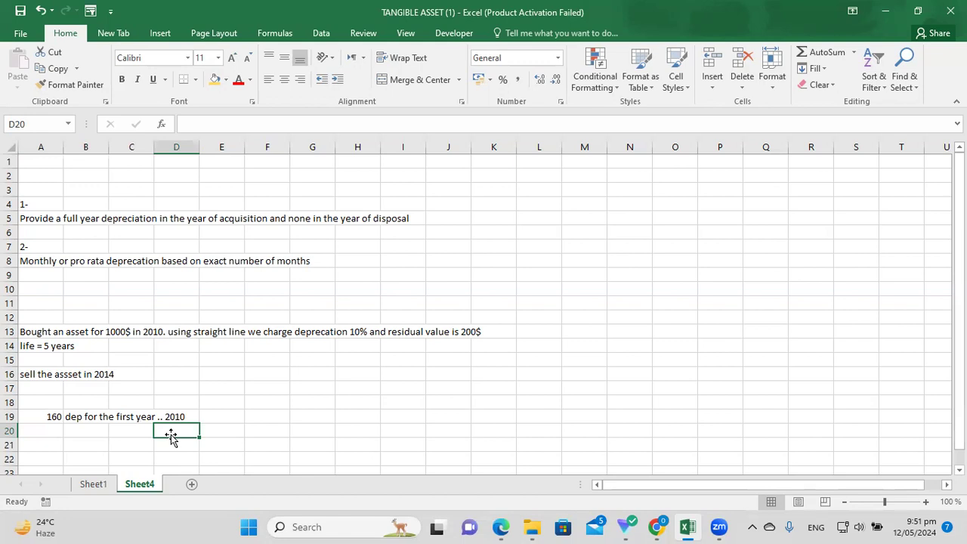
type("2011")
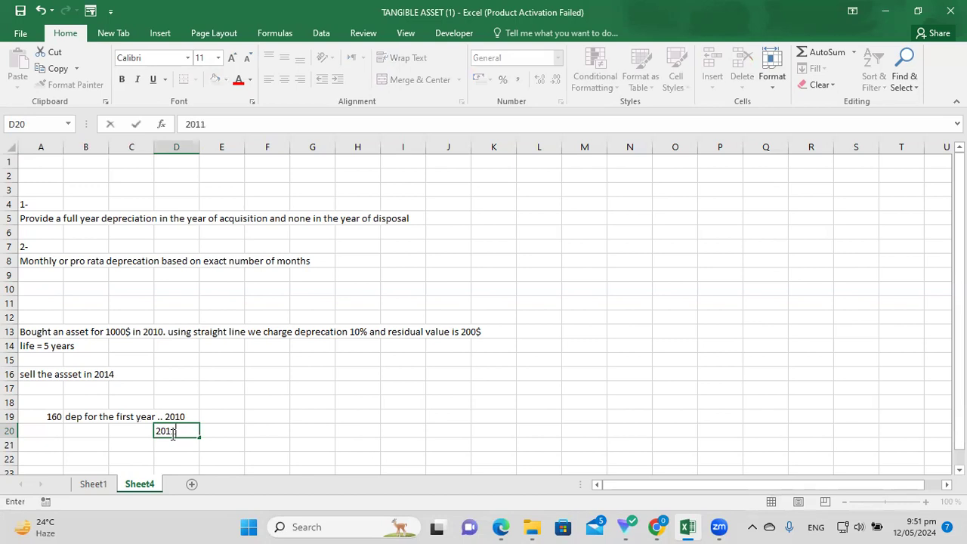
left_click(121, 427)
left_click(56, 428)
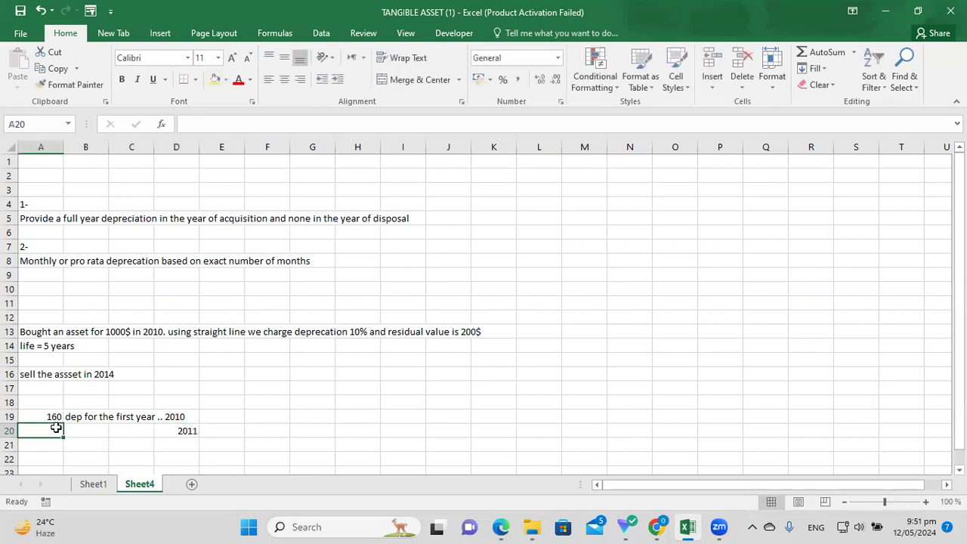
type("160")
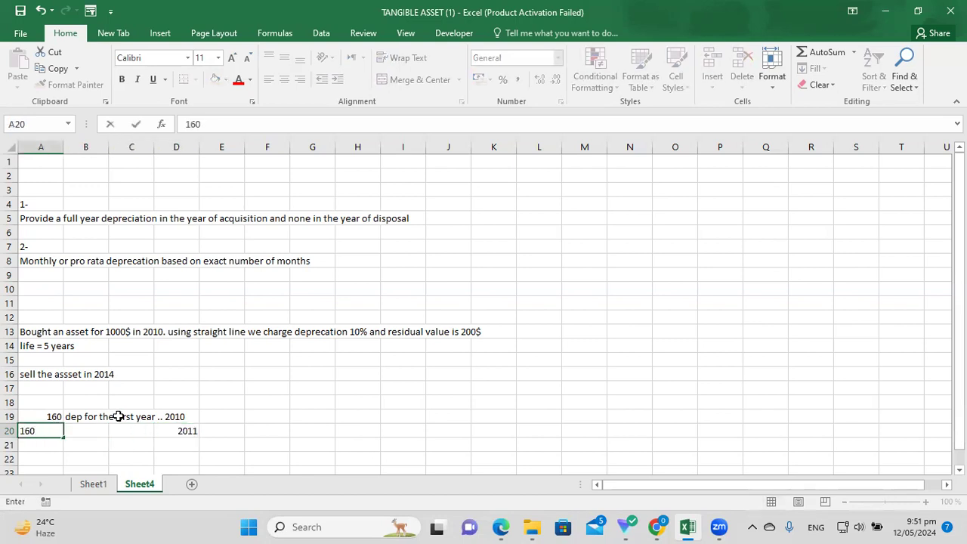
left_click(195, 445)
left_click(189, 429)
Add 160 depreciation rows for 2012 and 2013, years in column D.
left_click(56, 444)
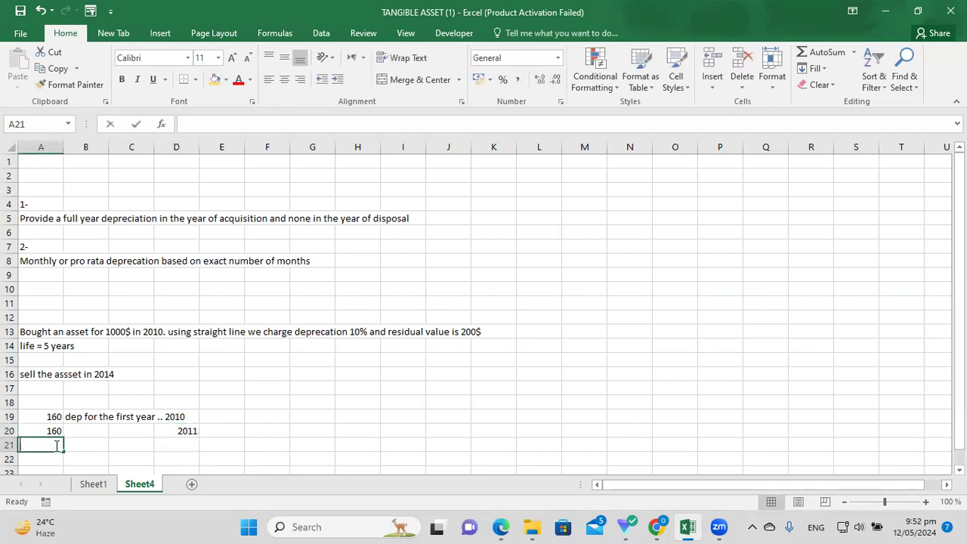
type("160")
left_click(183, 444)
type("2012")
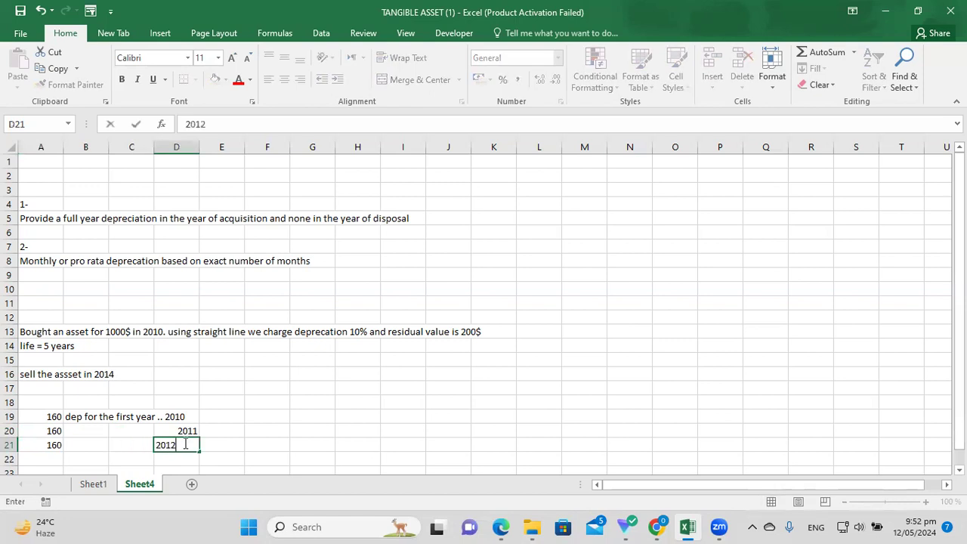
left_click(51, 457)
type("1")
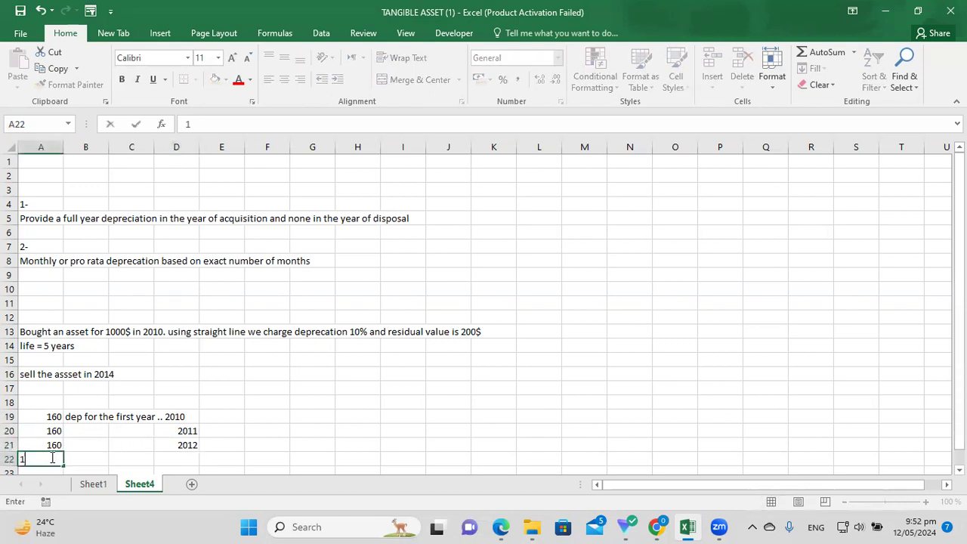
type("60")
left_click(179, 454)
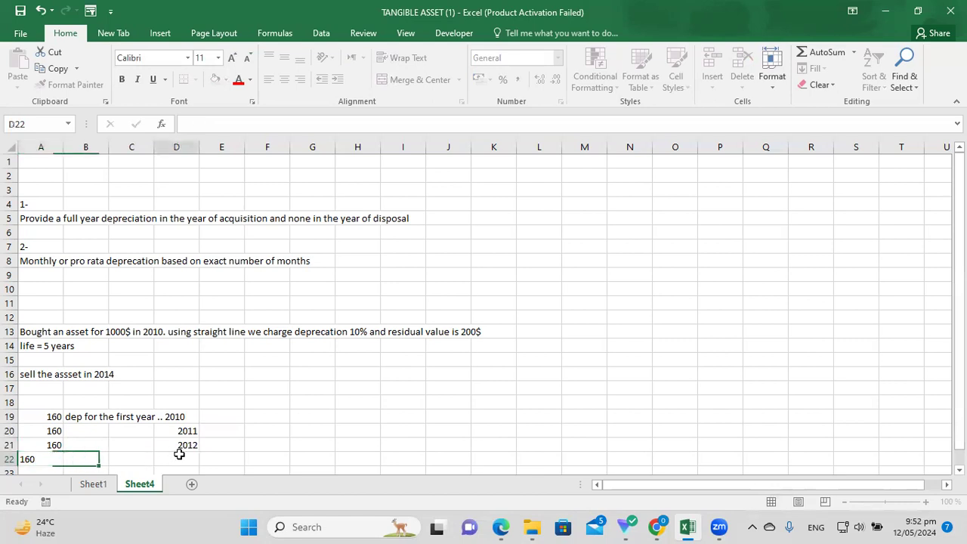
type("2013")
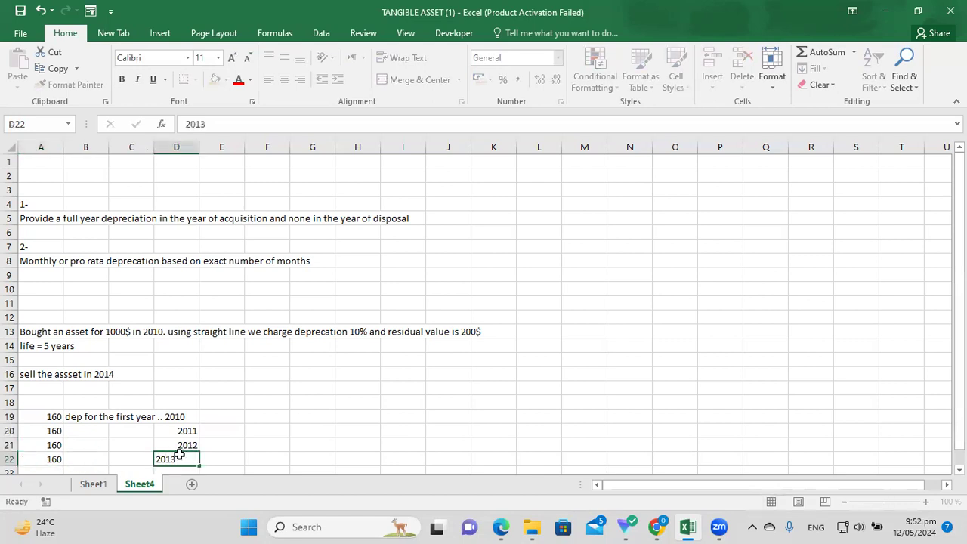
key("Return")
left_click(58, 456)
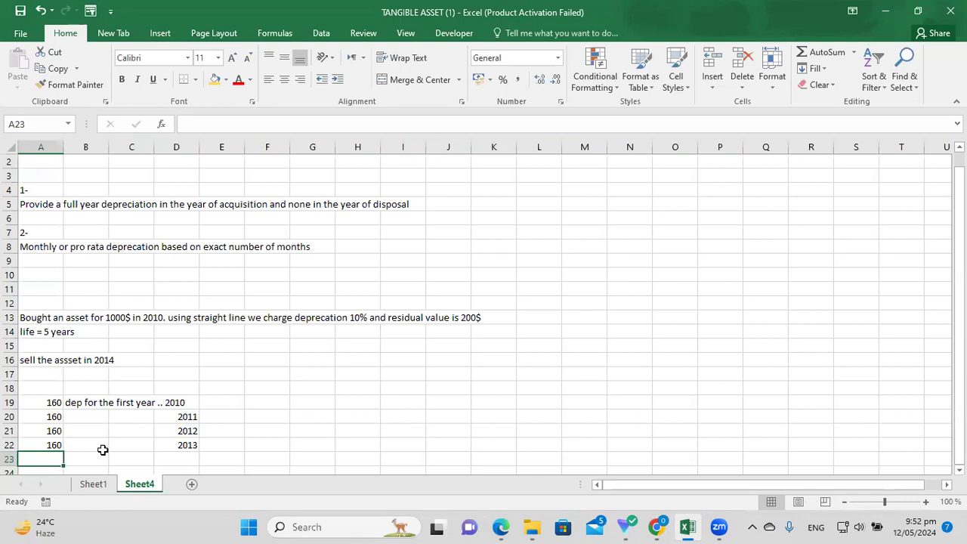
left_click_drag(71, 206, 475, 214)
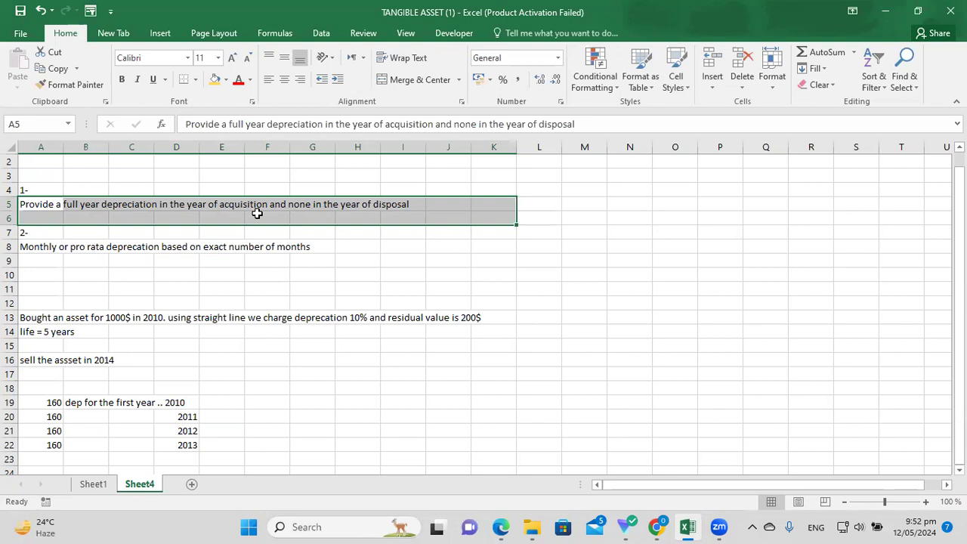
left_click(167, 457)
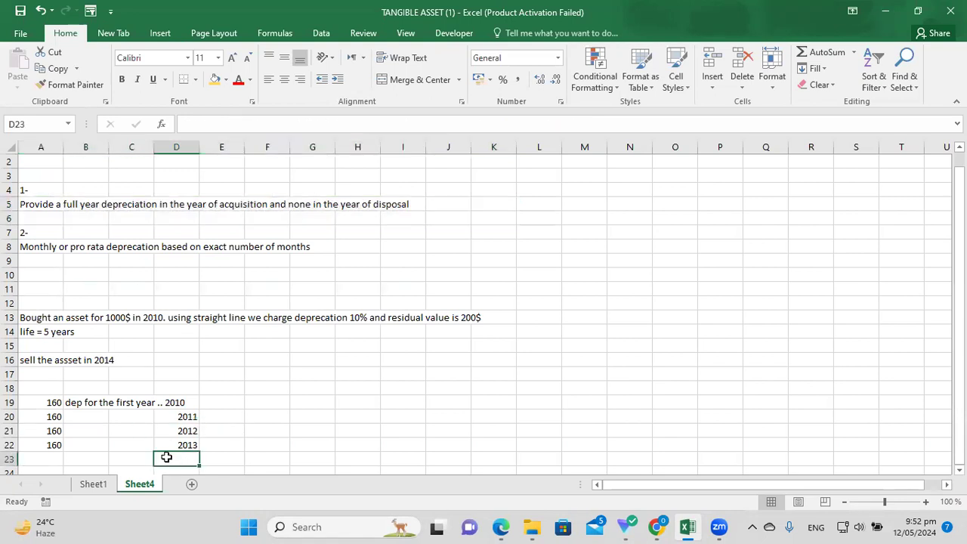
key("Return")
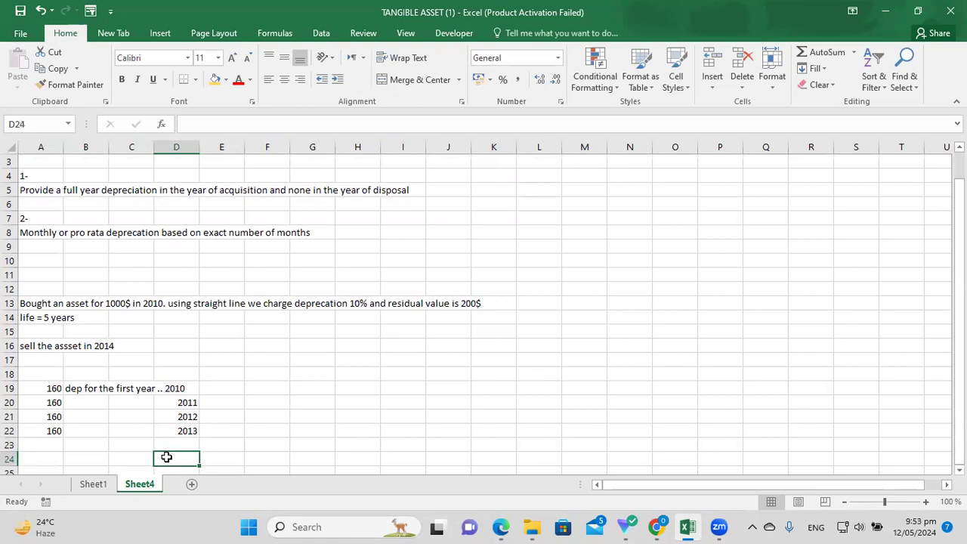
type("=16")
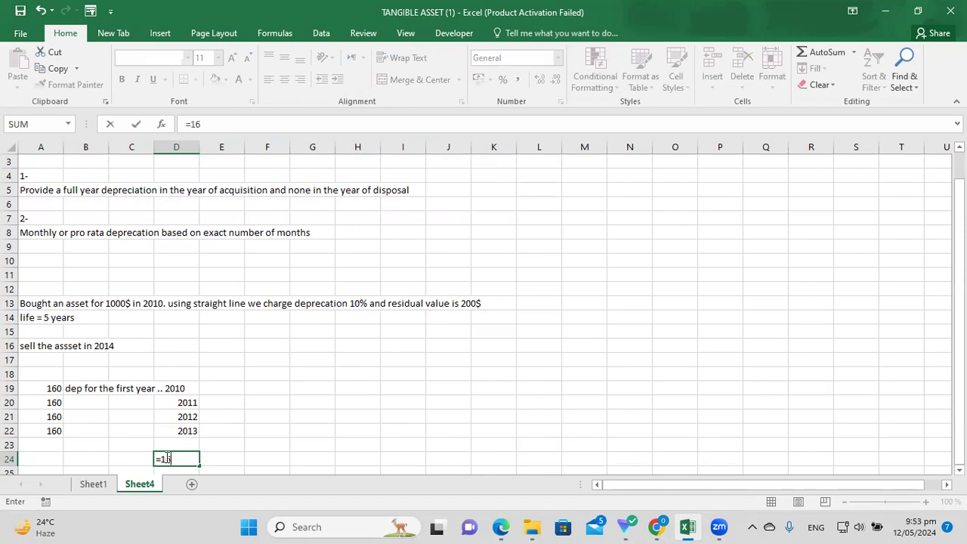
key("BackSpace")
type("000-160-160-1")
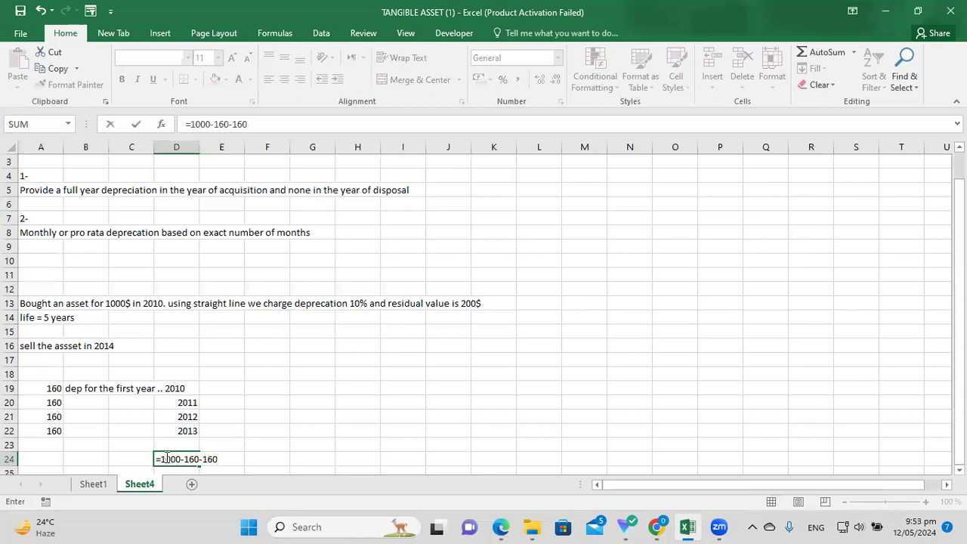
type("60")
key("BackSpace")
key("BackSpace")
key("BackSpace")
key("BackSpace")
key("BackSpace")
key("BackSpace")
key("BackSpace")
key("BackSpace")
key("BackSpace")
key("BackSpace")
key("BackSpace")
key("BackSpace")
key("BackSpace")
key("BackSpace")
key("BackSpace")
key("BackSpace")
key("BackSpace")
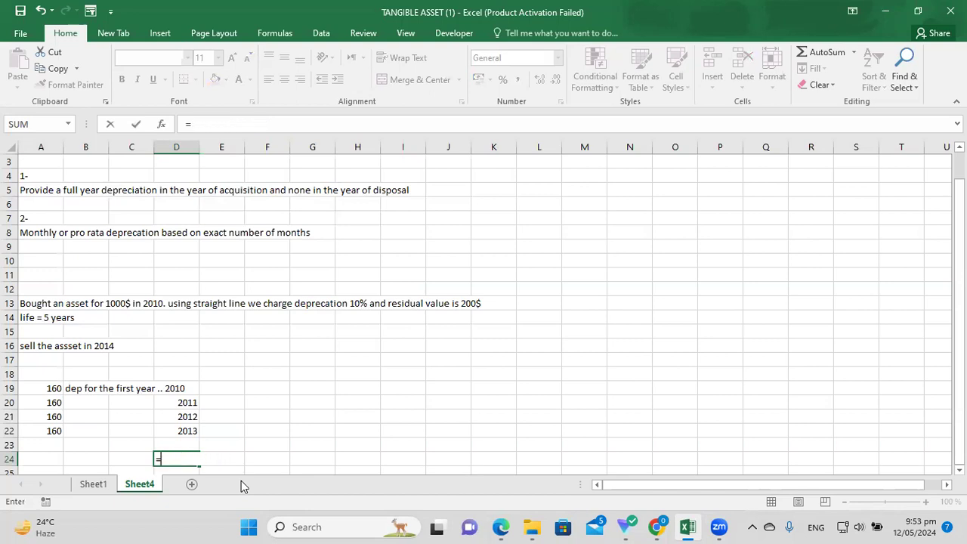
key("Up")
key("Up")
key("Up")
key("Up")
key("Right")
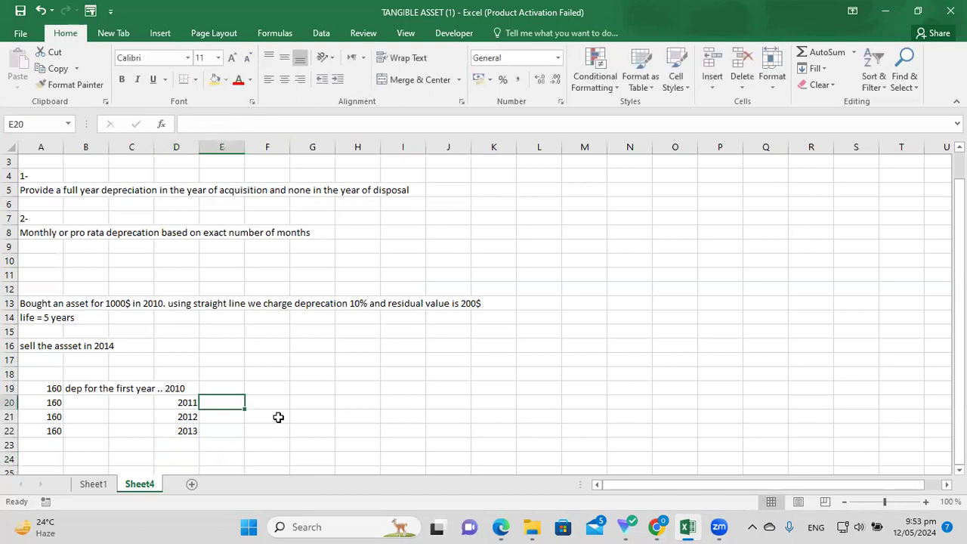
type("=1000")
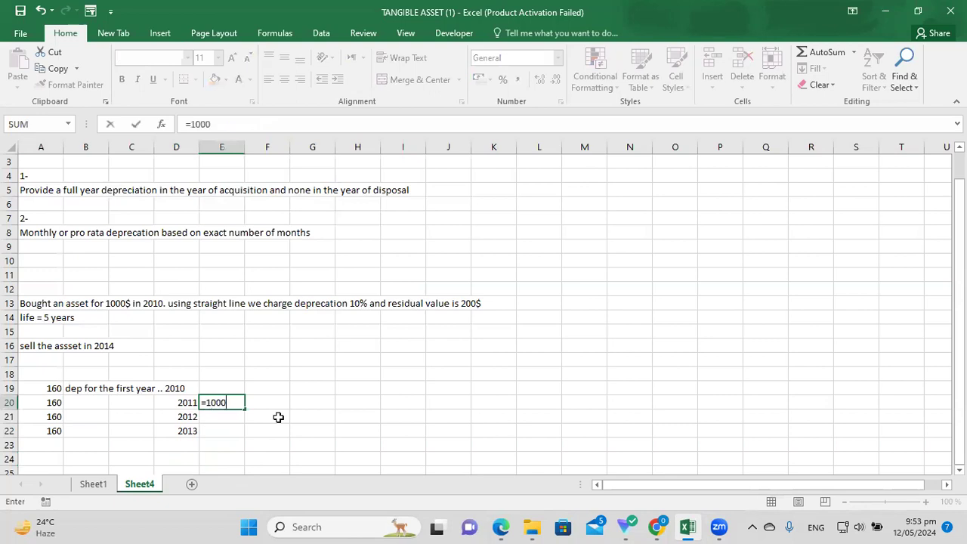
type("-160")
key("Return")
key("Up")
key("Right")
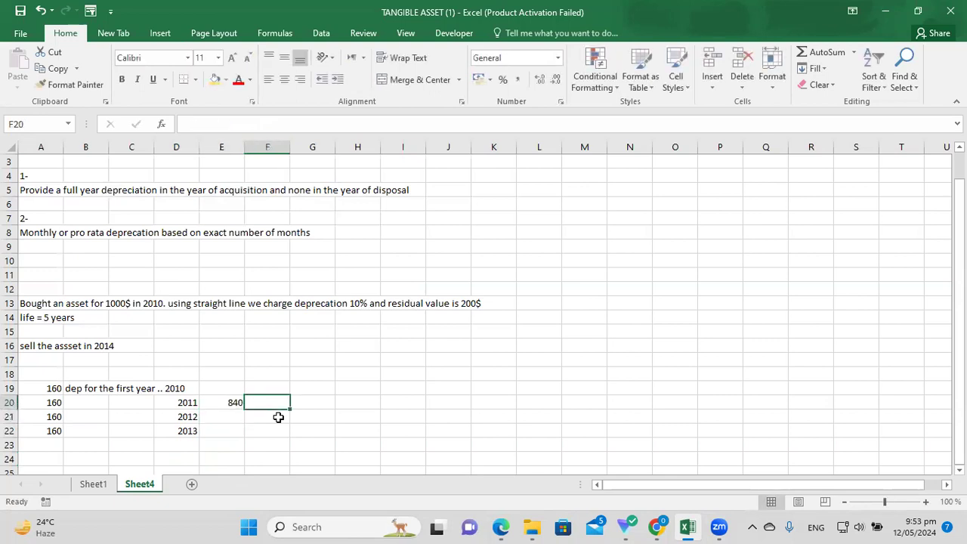
type("cv")
key("Return")
Enter the 2012 carrying value =840-160 (680) in E21, labelled cv in F21.
key("Left")
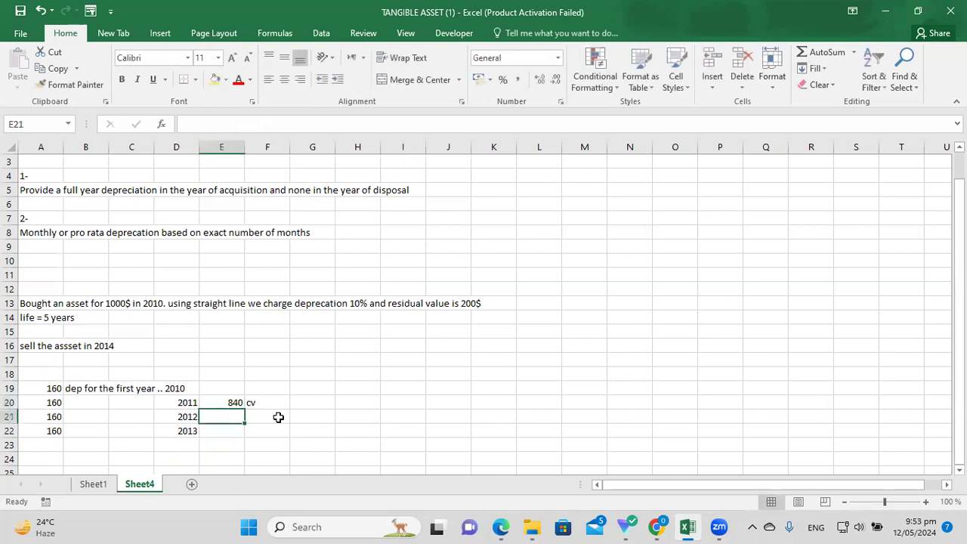
type("=840")
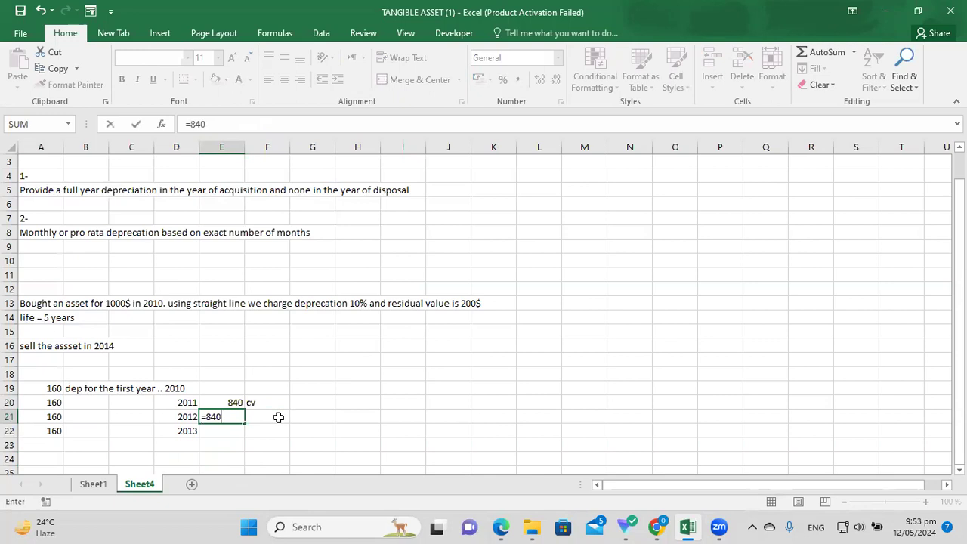
type("-160")
key("Return")
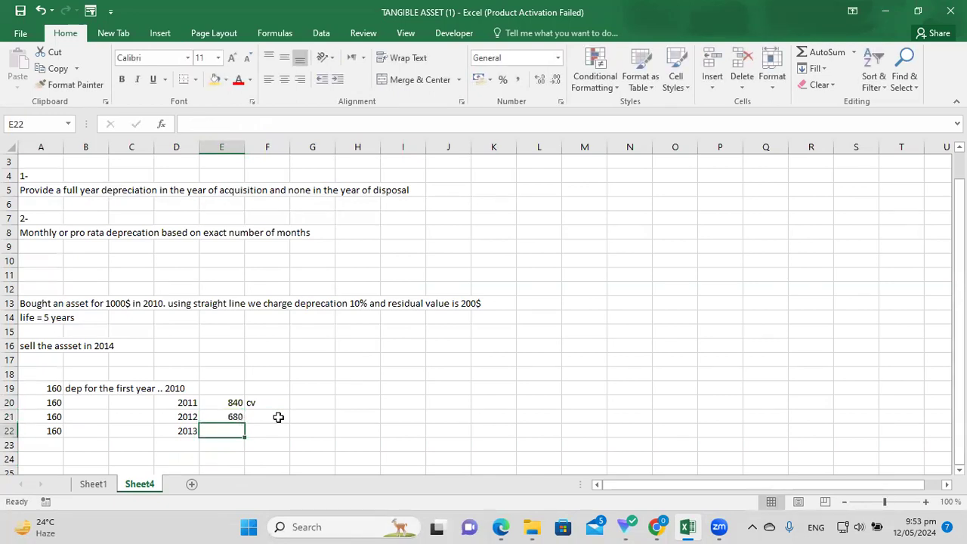
left_click(278, 417)
type("cv")
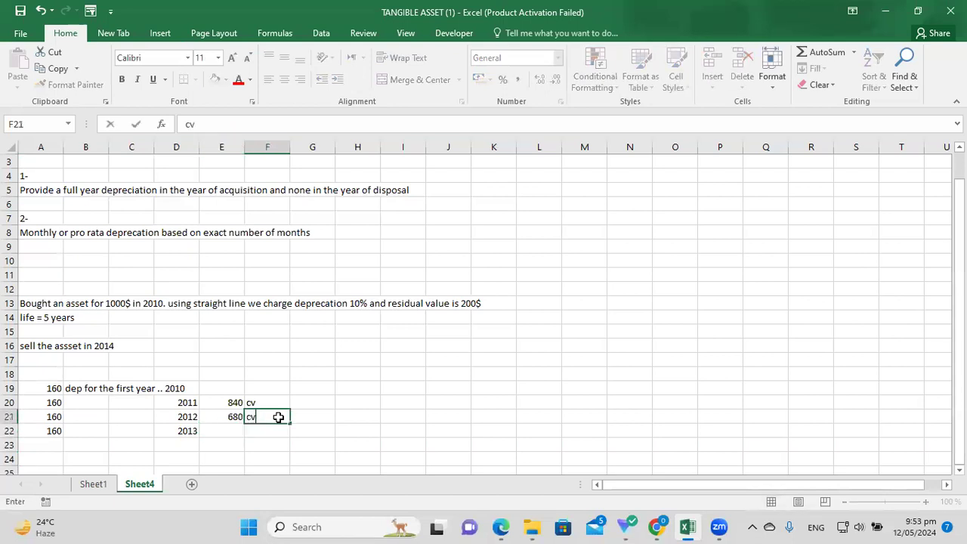
left_click(225, 428)
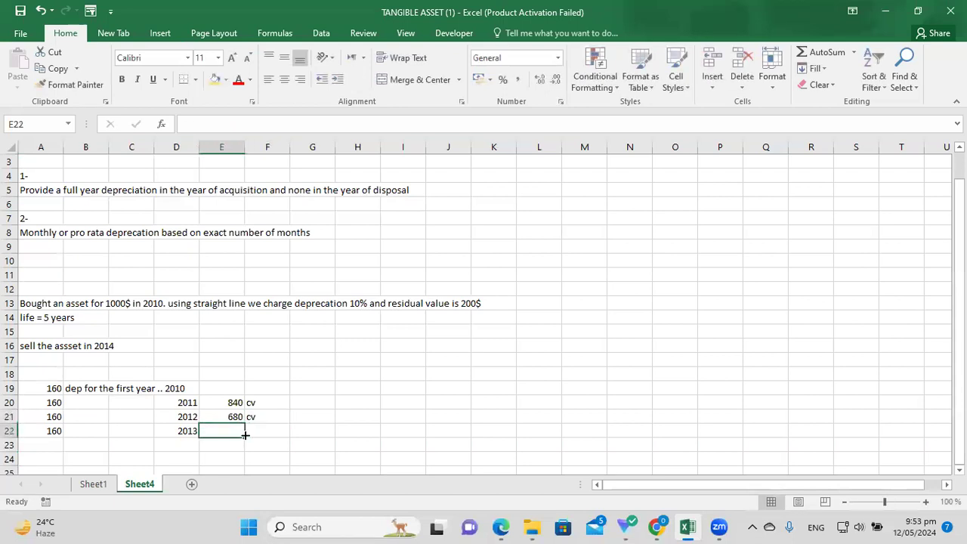
Enter the 2013 carrying value =680-160 (520) in E22, labelled cv in F22.
type("=")
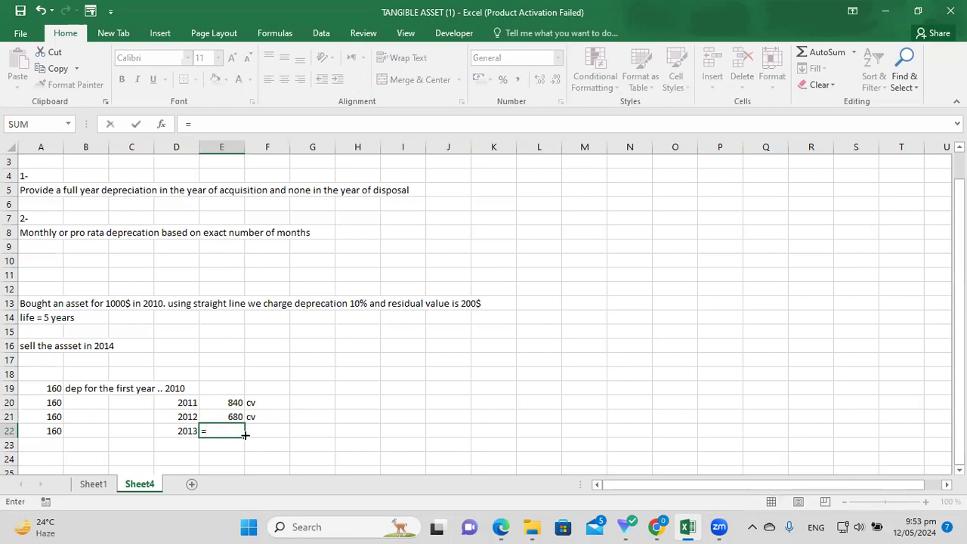
type("680-160")
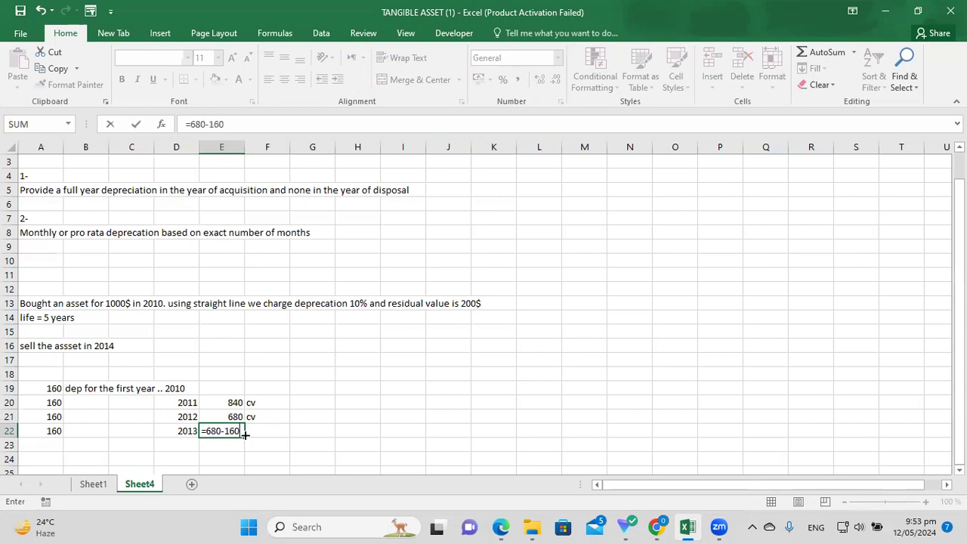
key("Return")
left_click(277, 428)
type("cv")
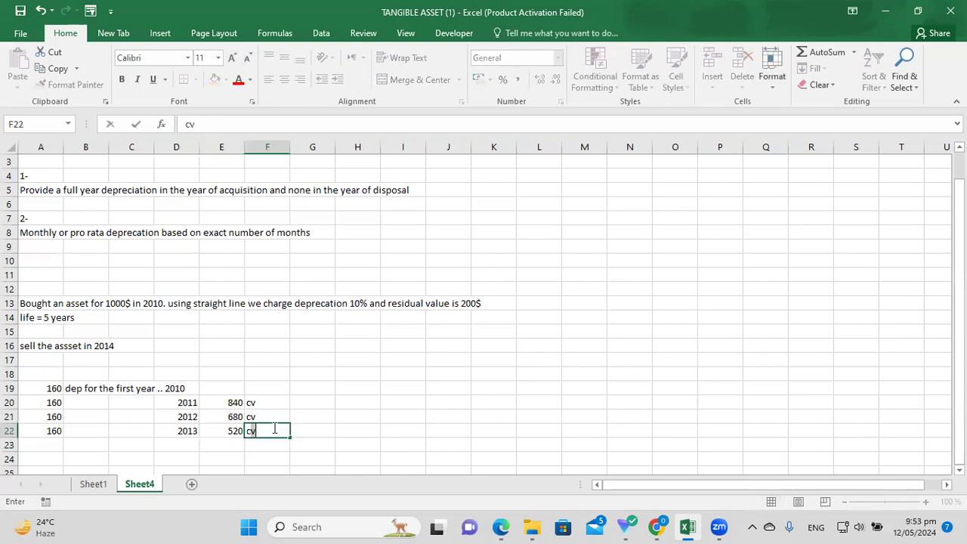
left_click(339, 445)
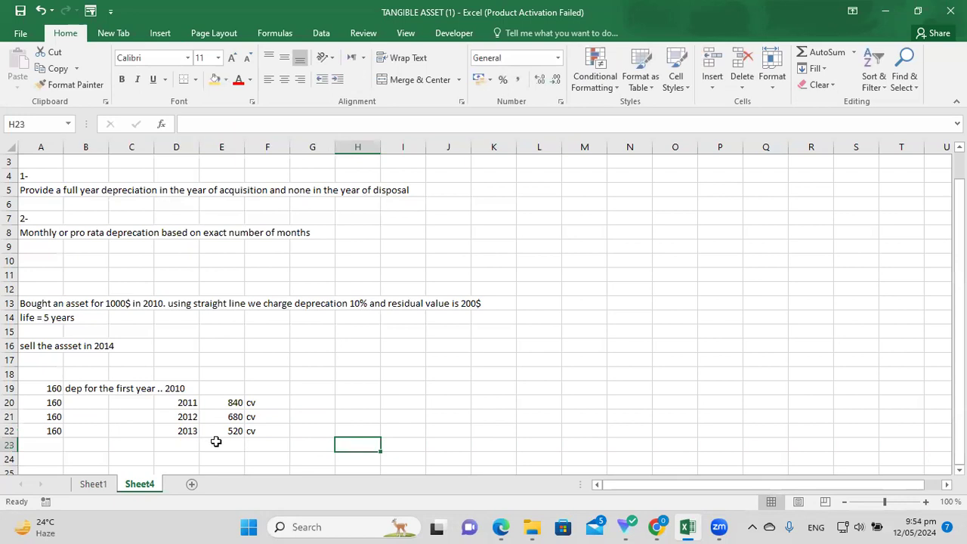
Point out the depreciation, year of acquisition and year of disposal wording in the row 5 note.
left_click(191, 443)
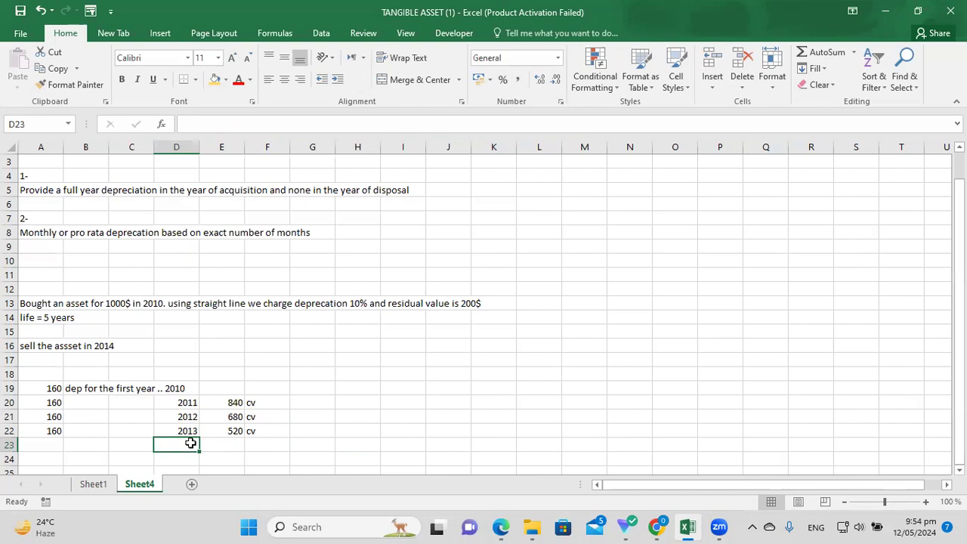
left_click(122, 188)
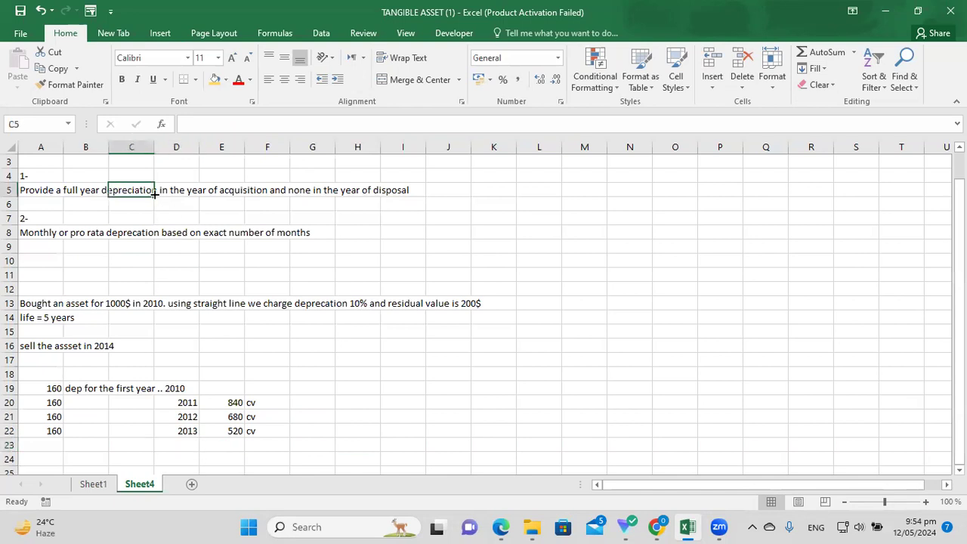
left_click(234, 190)
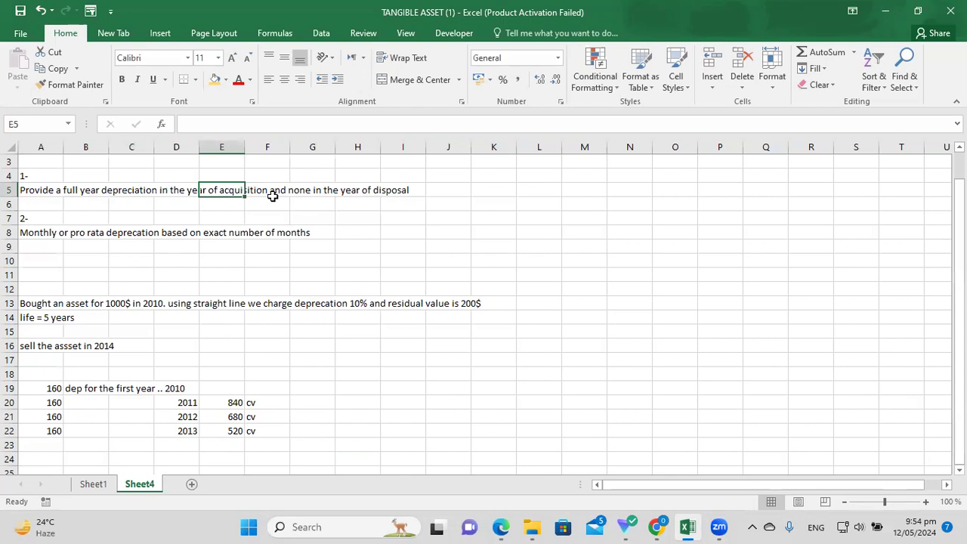
left_click(358, 192)
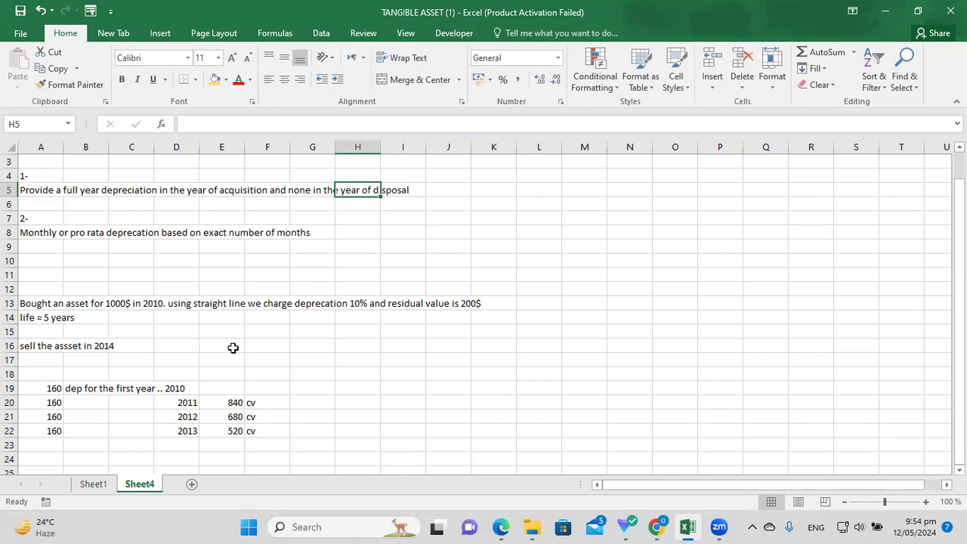
Check the formula behind 160 in A19, then pick cell A25 below the workings.
left_click(58, 392)
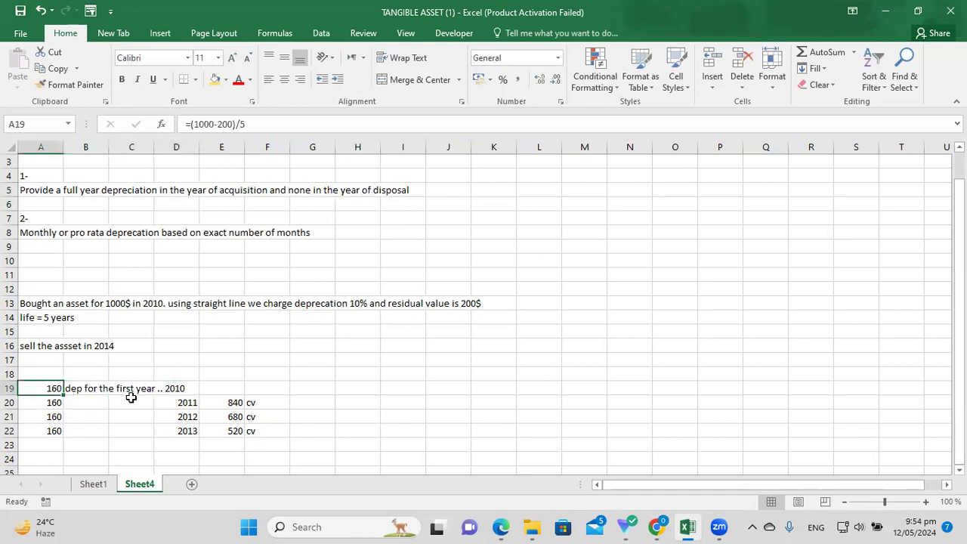
left_click(190, 446)
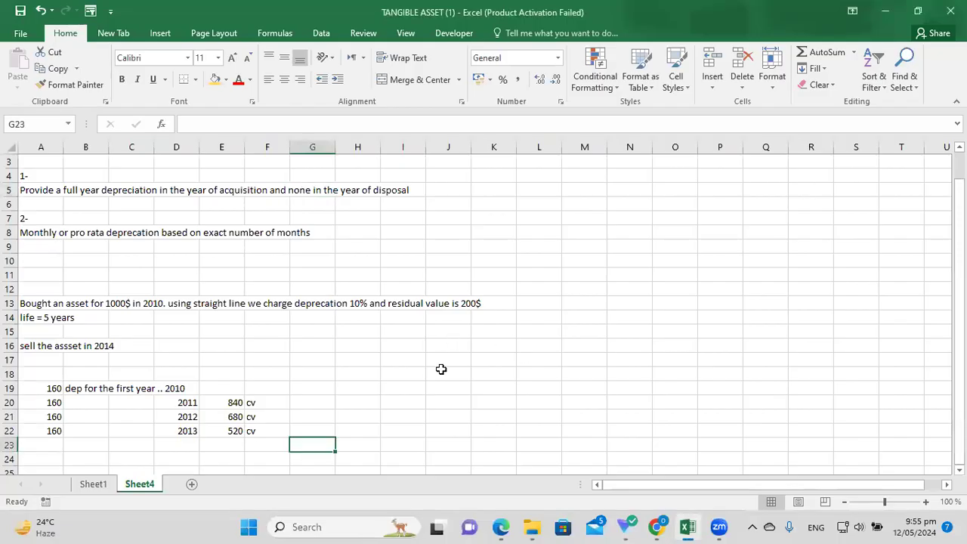
scroll(823, 436, "down", 1)
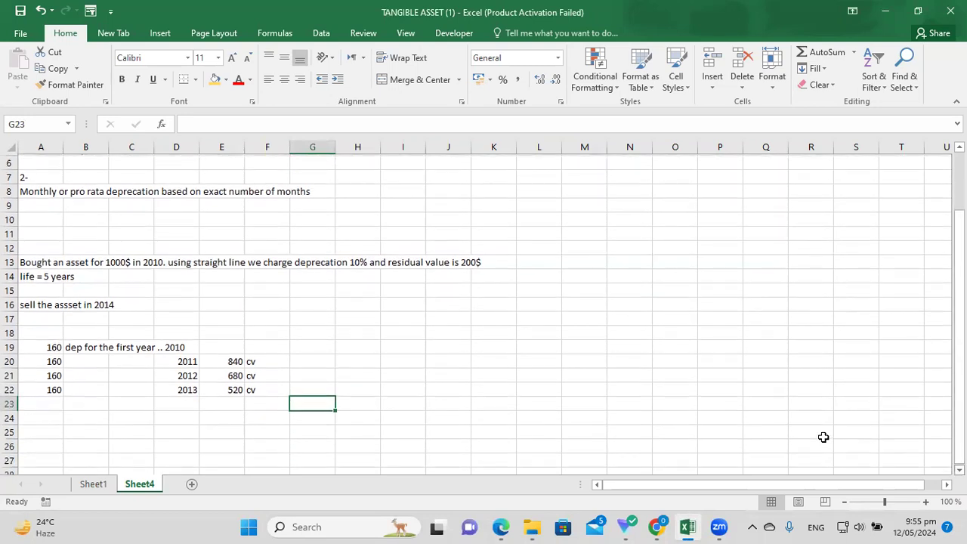
key("Down")
key("Left")
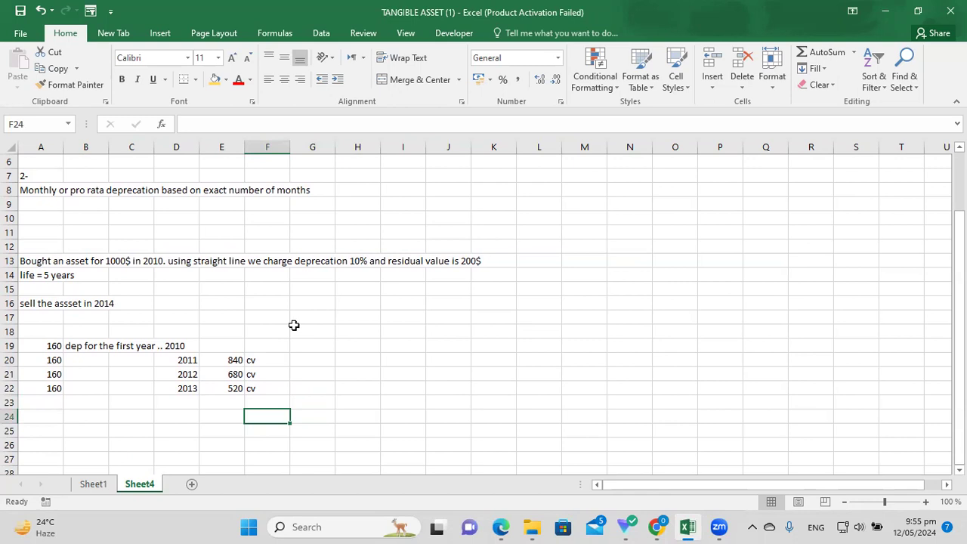
left_click_drag(51, 189, 352, 204)
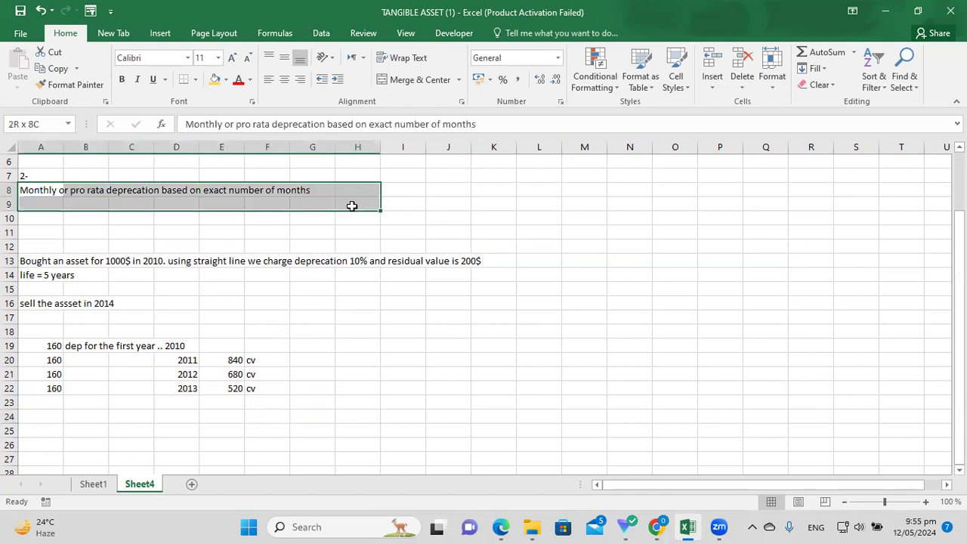
left_click(82, 444)
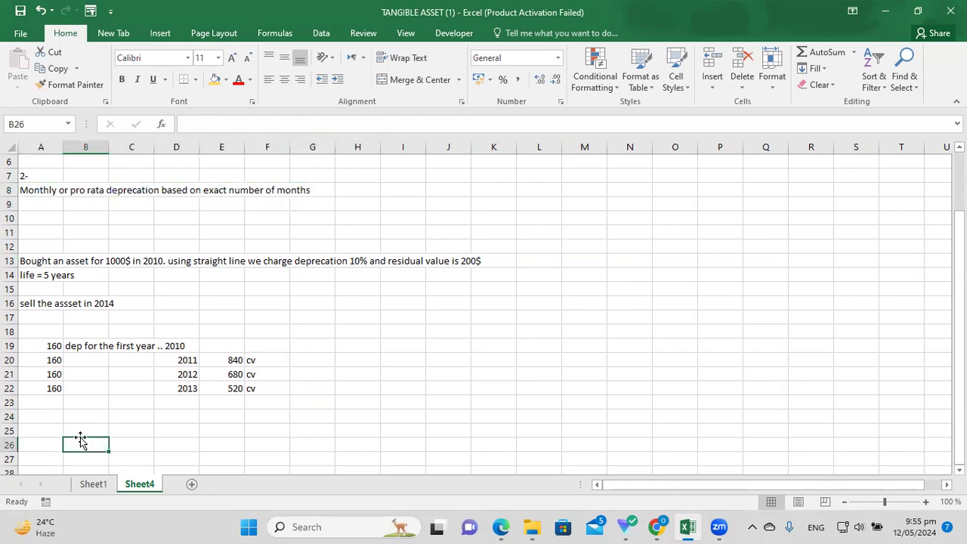
left_click(56, 428)
key("Return")
left_click(56, 427)
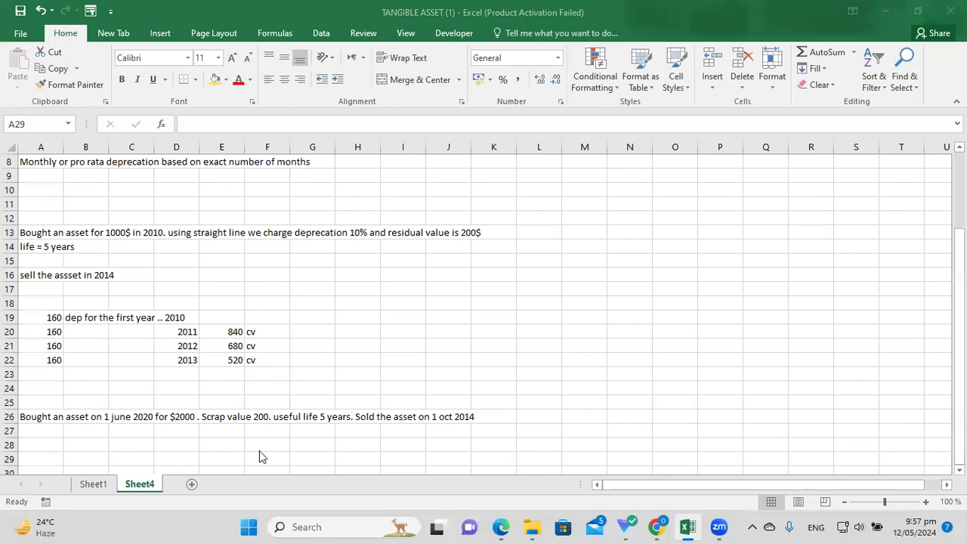
Put the new asset problem ($2000, scrap 200, 5-year life) in row 26; go to A28.
left_click(259, 449)
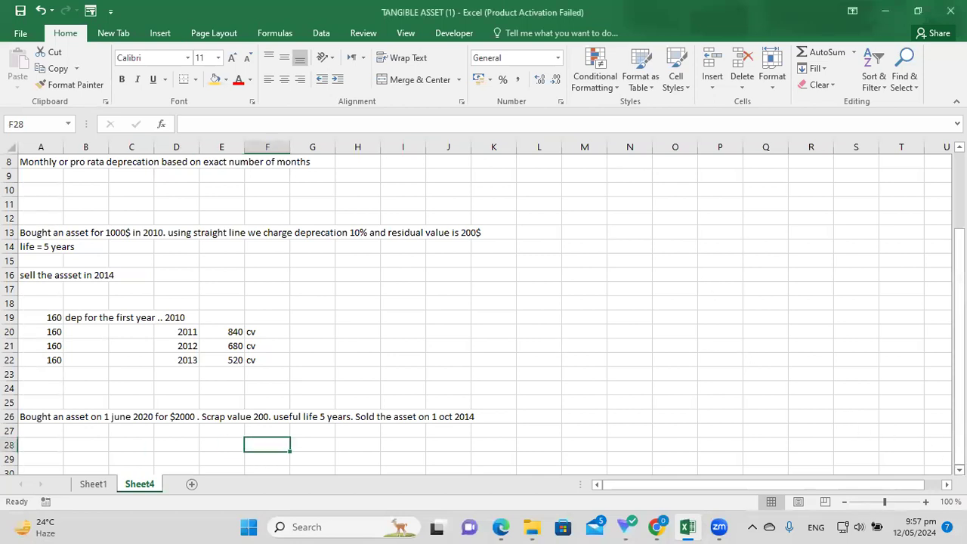
scroll(582, 440, "down", 1)
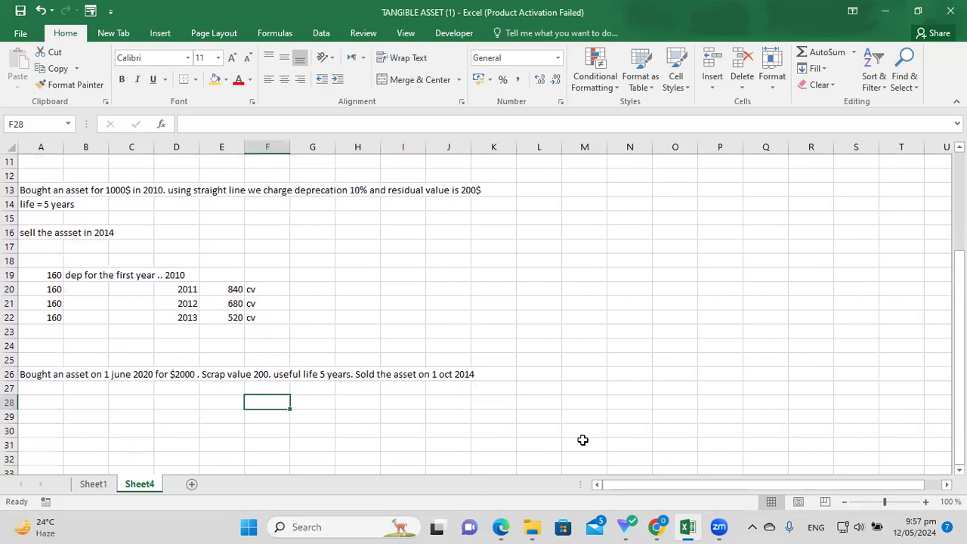
left_click_drag(958, 378, 958, 354)
left_click_drag(67, 215, 363, 227)
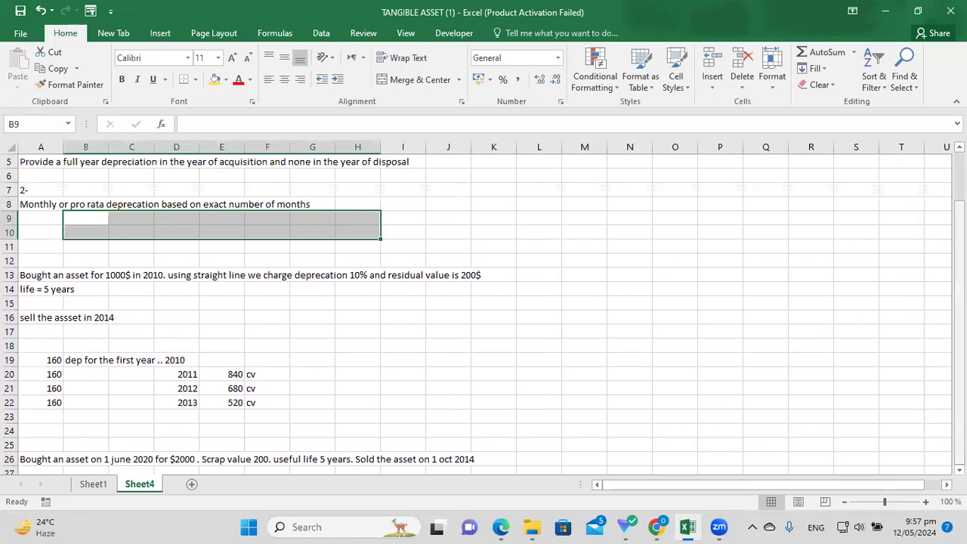
scroll(588, 480, "down", 2)
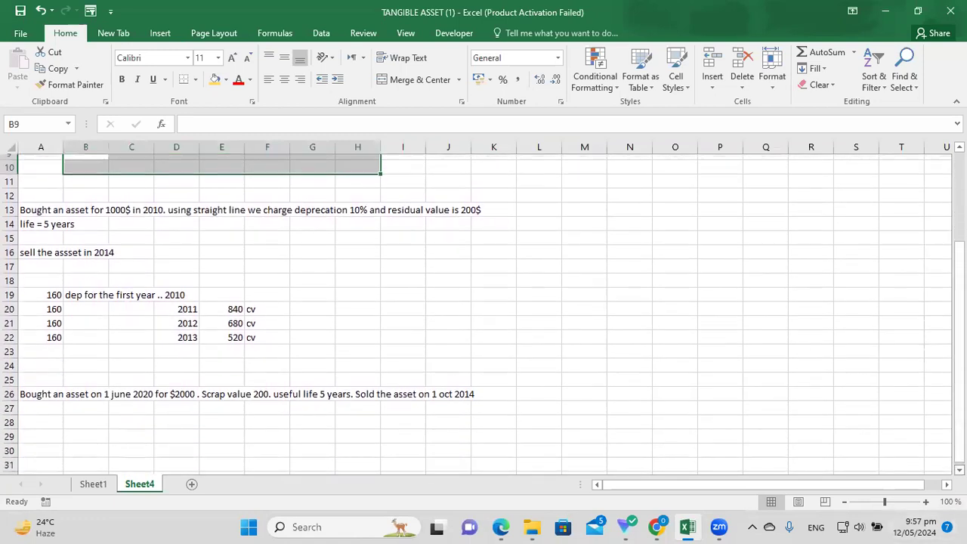
left_click(76, 427)
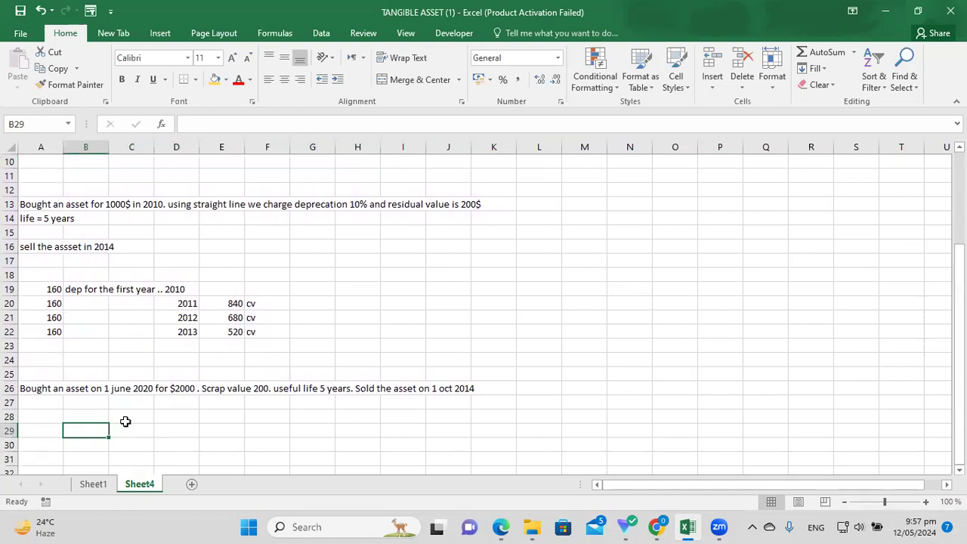
left_click(67, 385)
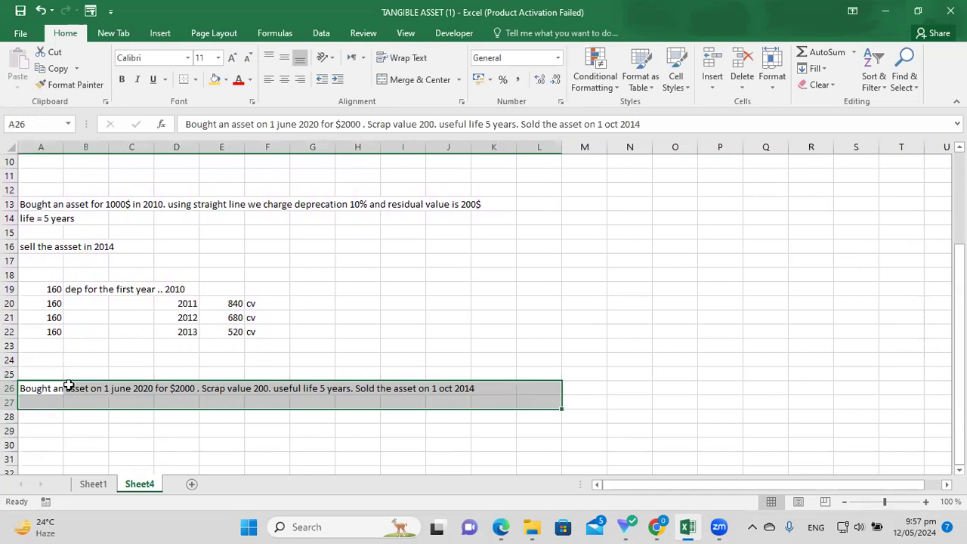
key("Down")
left_click(51, 421)
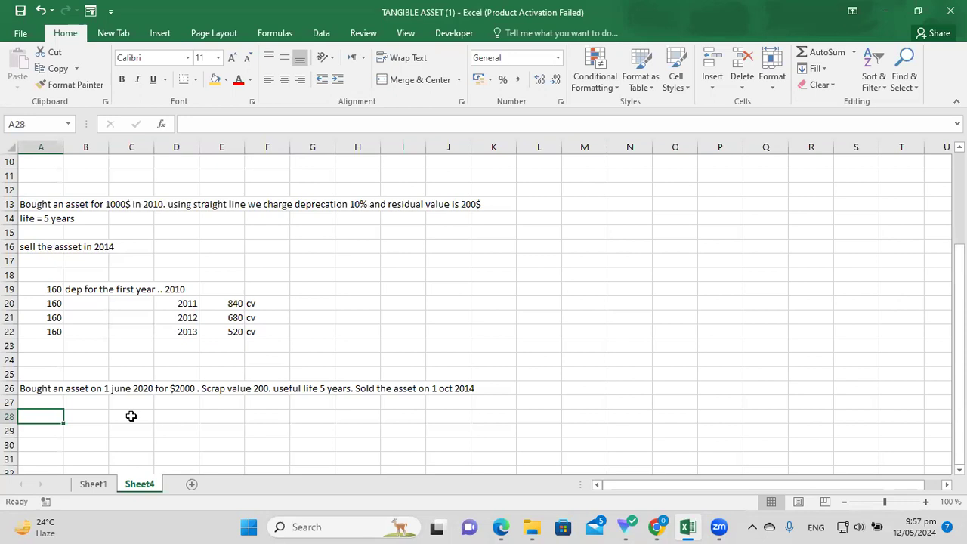
Enter =(2000-200)/5 in A28 and make the 360 result bold.
type("=2000")
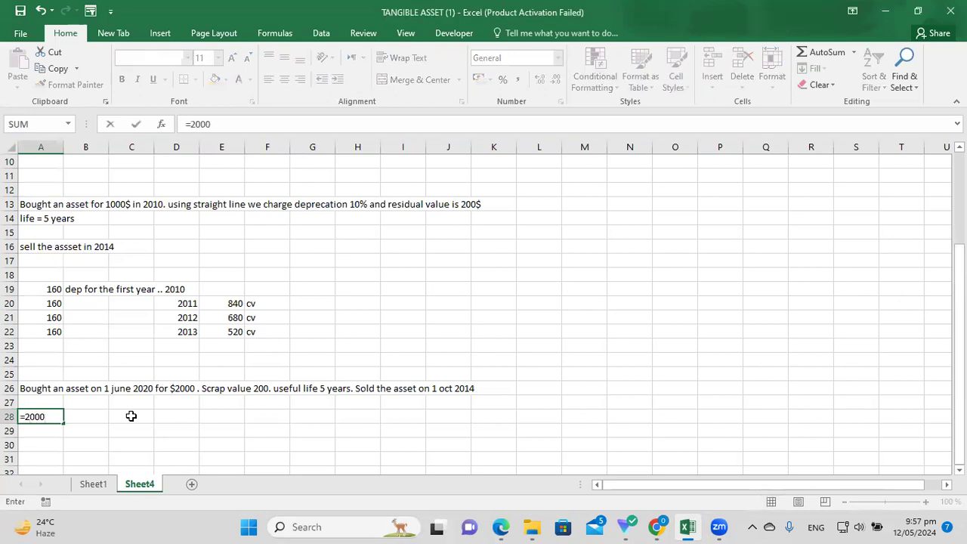
type("-200)")
left_click(30, 416)
type("(")
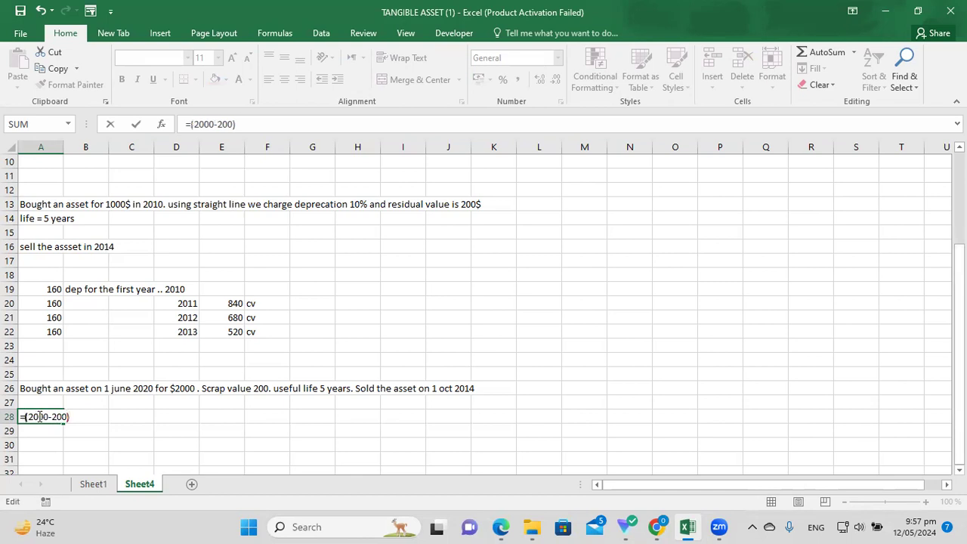
type("/5")
key("Return")
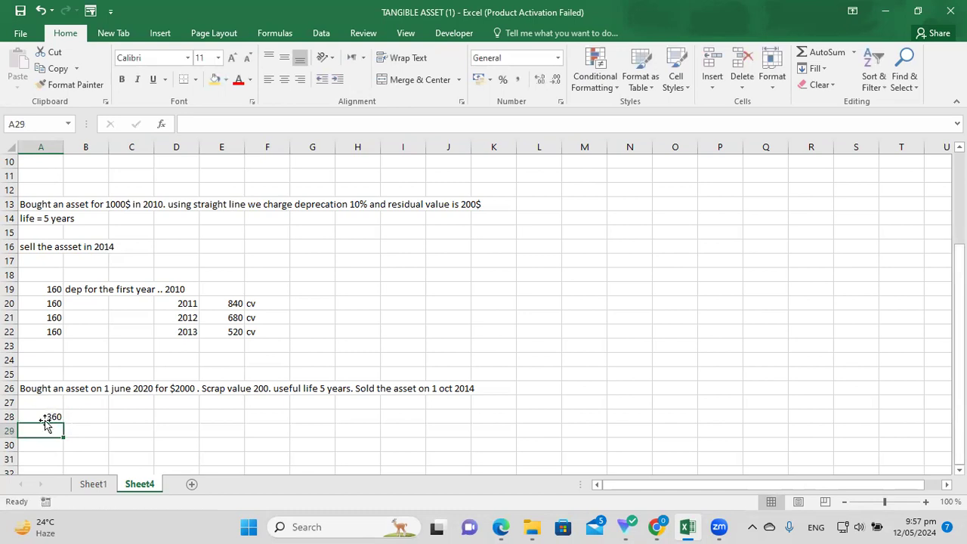
left_click(46, 416)
left_click(123, 81)
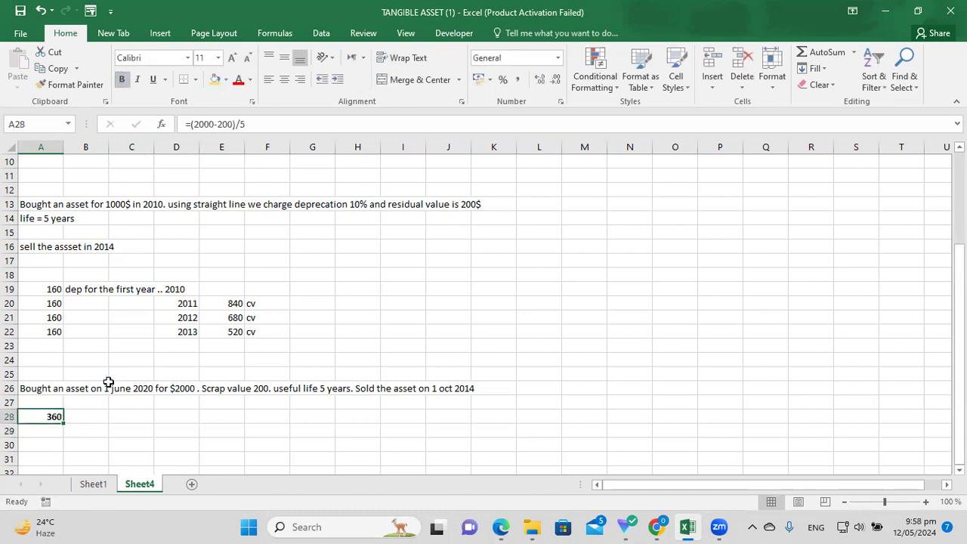
Label the 360 charge 'full year (12 months)' in B28.
left_click(82, 418)
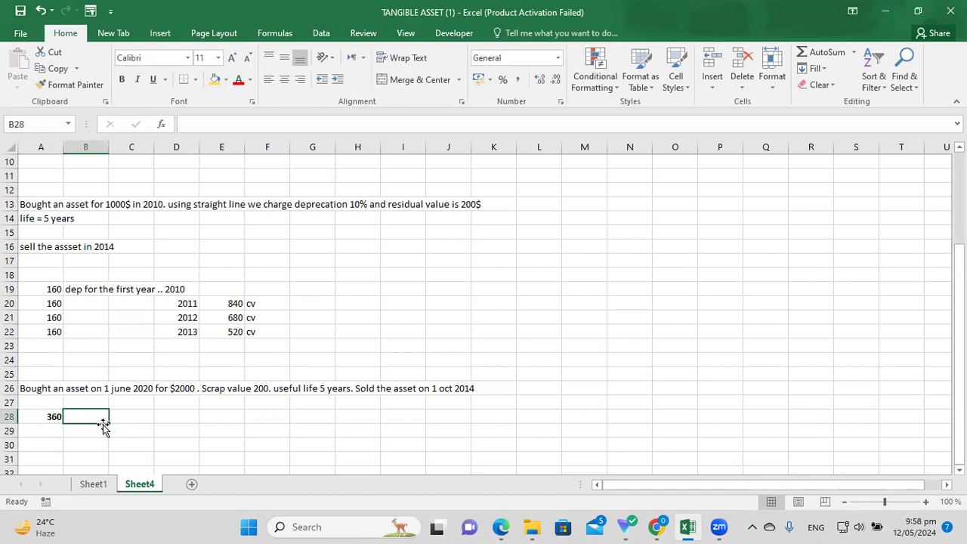
left_click(125, 390)
left_click(106, 417)
left_click(53, 416)
left_click(87, 415)
type("full ")
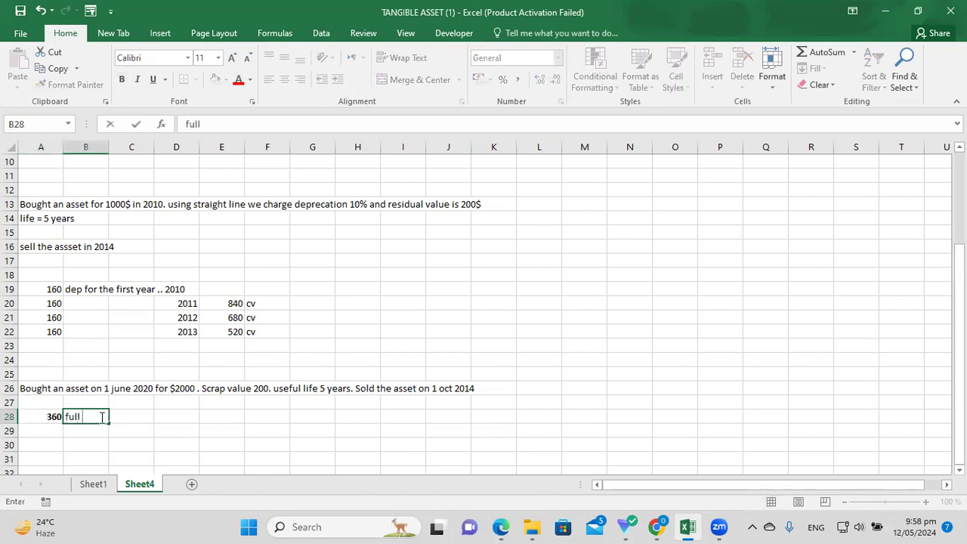
type("year (12 months)")
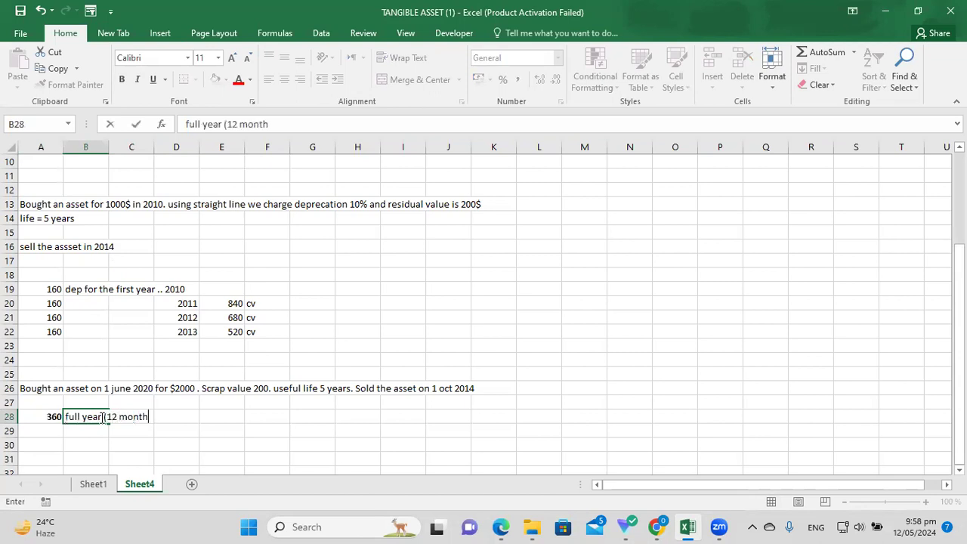
key("Return")
key("Return")
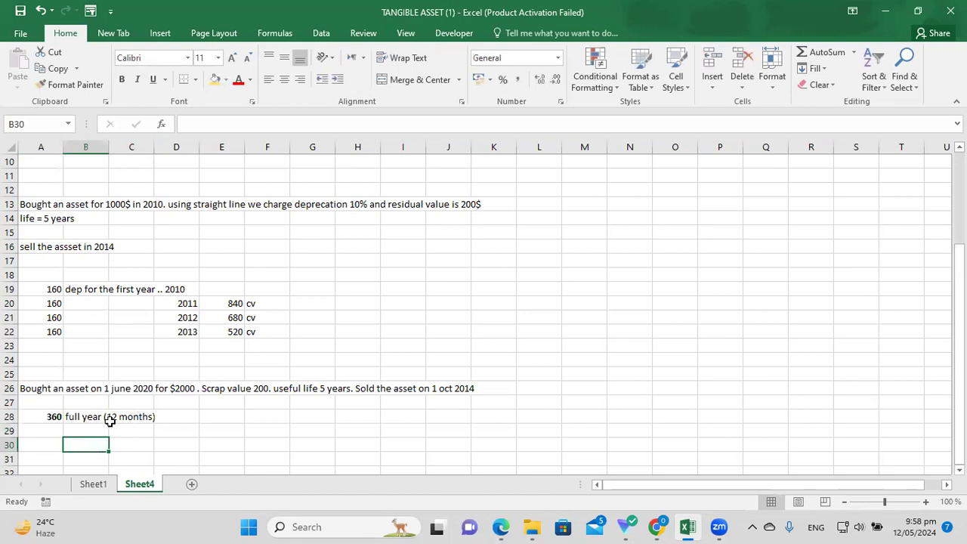
left_click(124, 385)
key("Down")
key("Down")
key("Right")
key("Right")
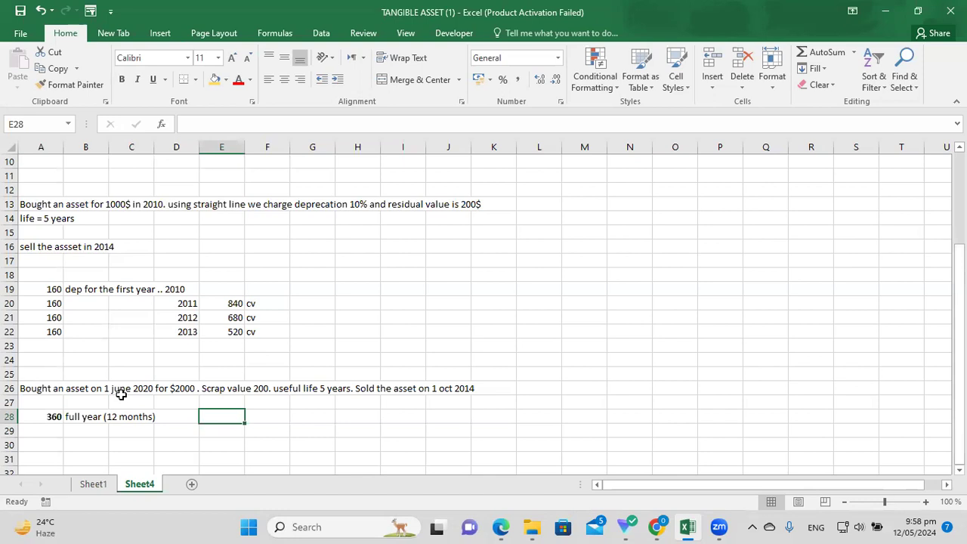
Enter the 7-month charge =360*7/12 (210) in A30.
left_click(48, 431)
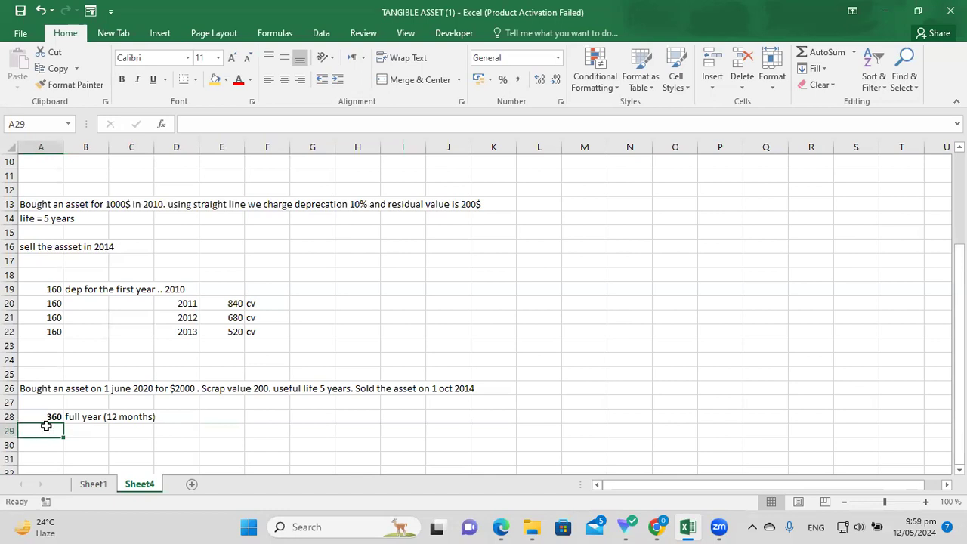
left_click_drag(47, 414, 226, 418)
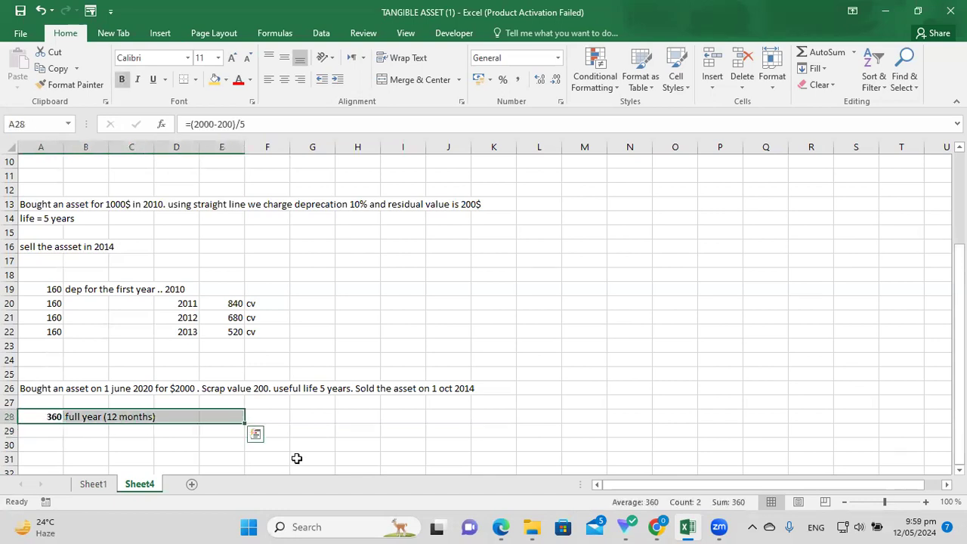
left_click(54, 444)
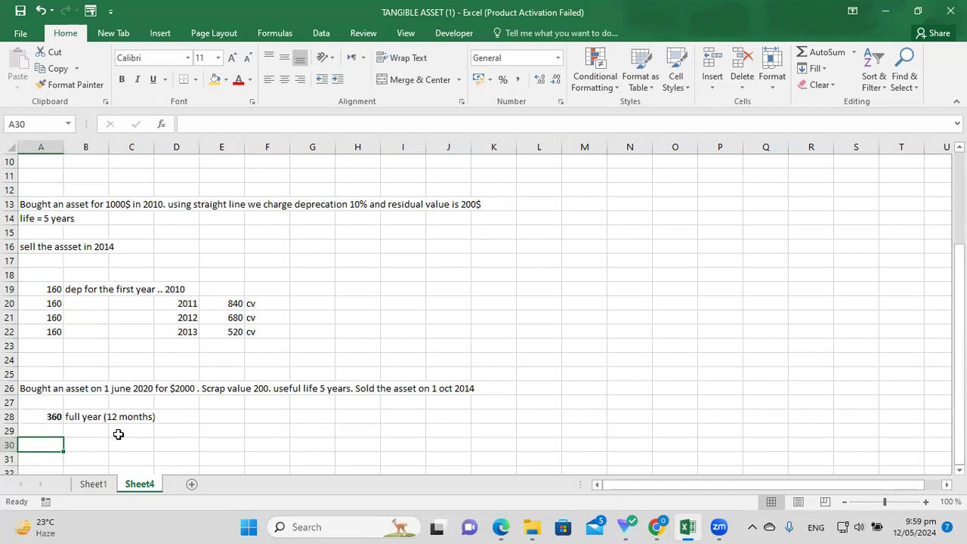
type("=360")
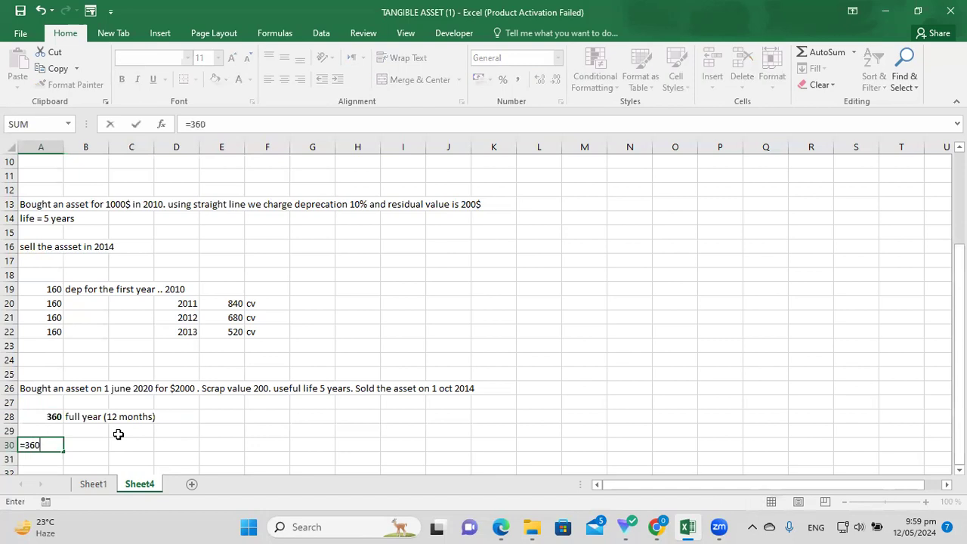
type("*7/12")
key("Return")
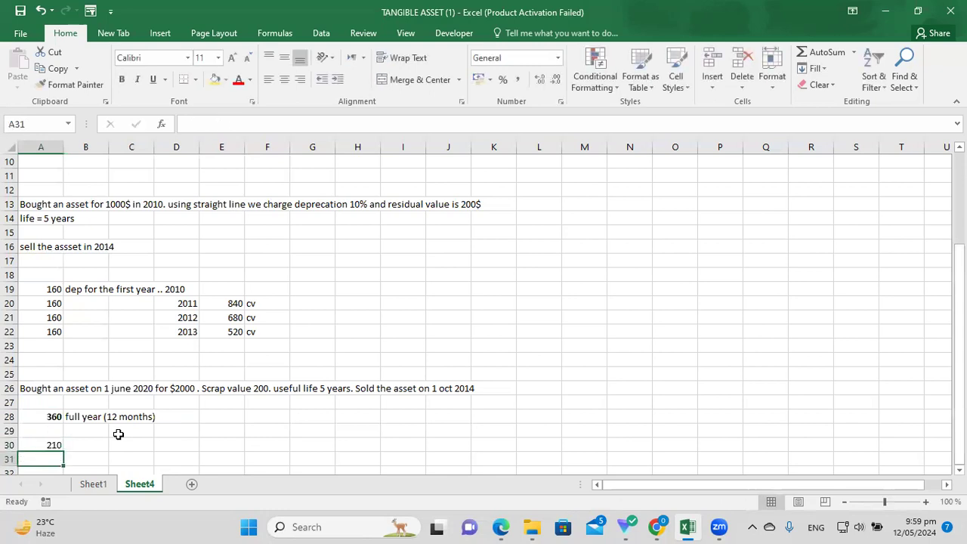
left_click(59, 444)
Label row 30 with '2020..' in B30 and 'june- dec' in C30.
left_click(98, 444)
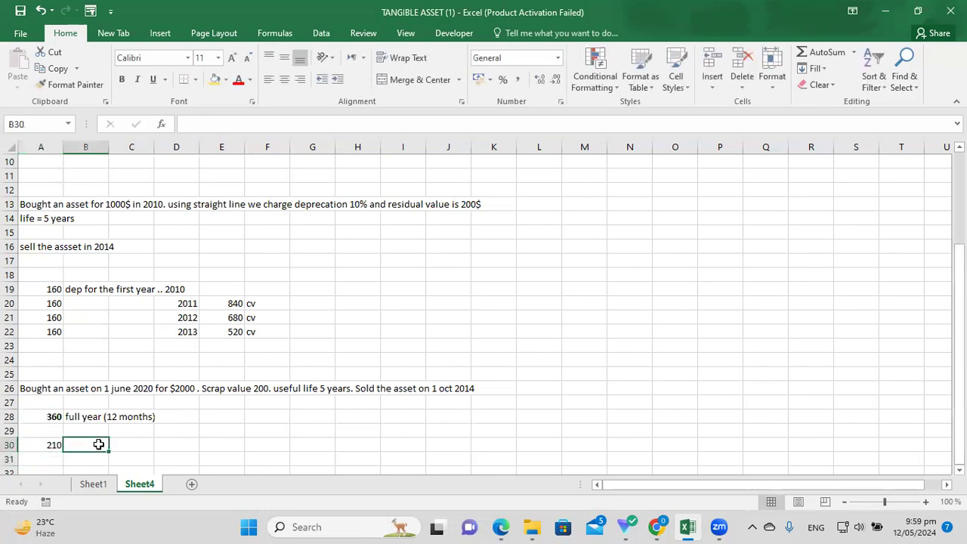
type("2020..")
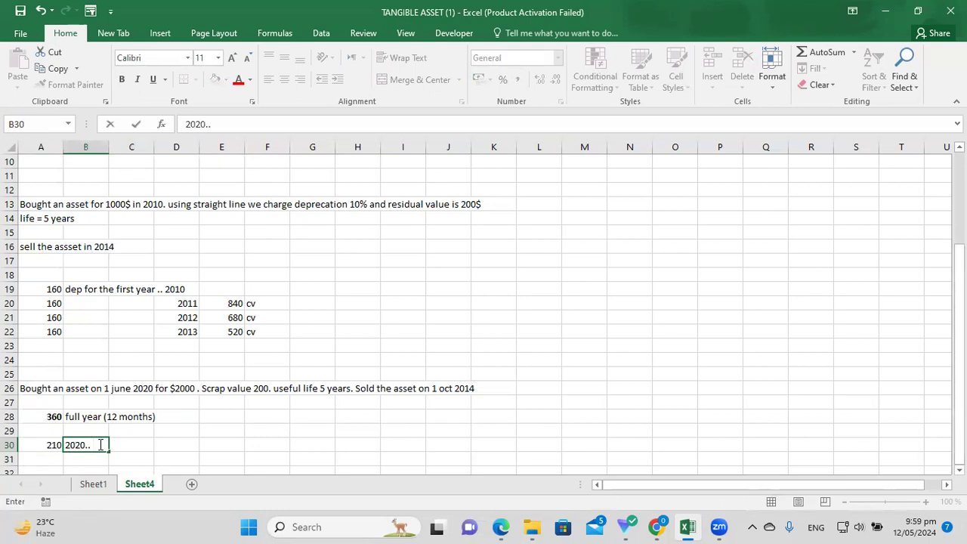
left_click(127, 446)
type("june")
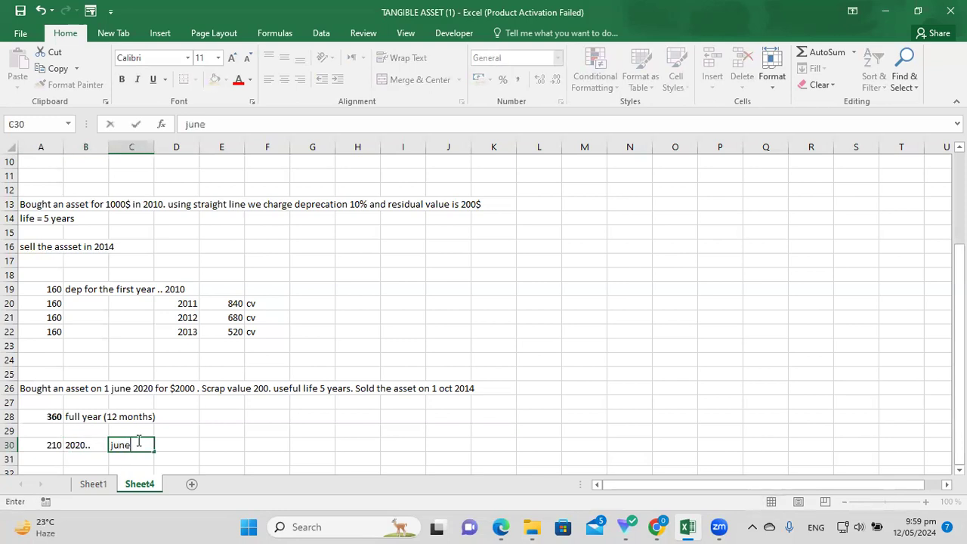
type("- dec")
key("Return")
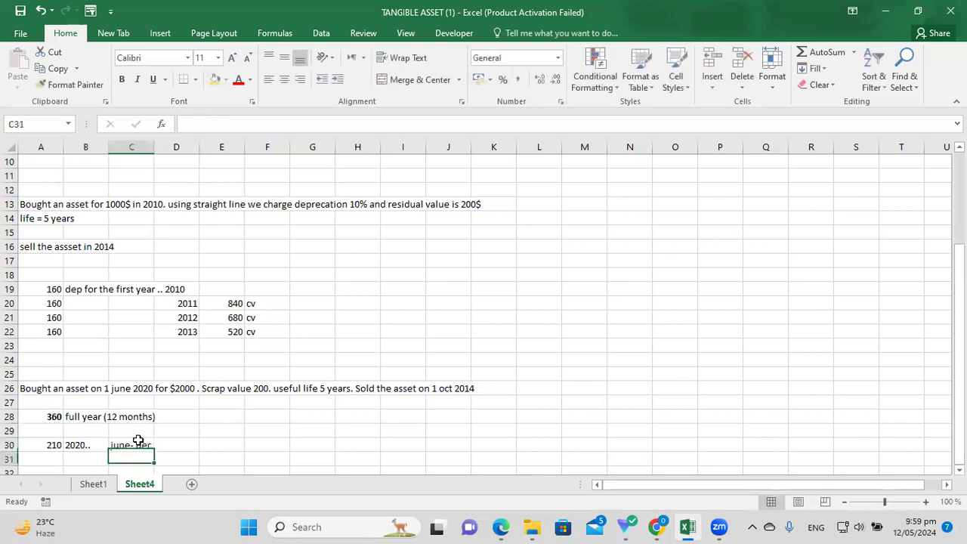
key("Return")
left_click(59, 430)
left_click(89, 431)
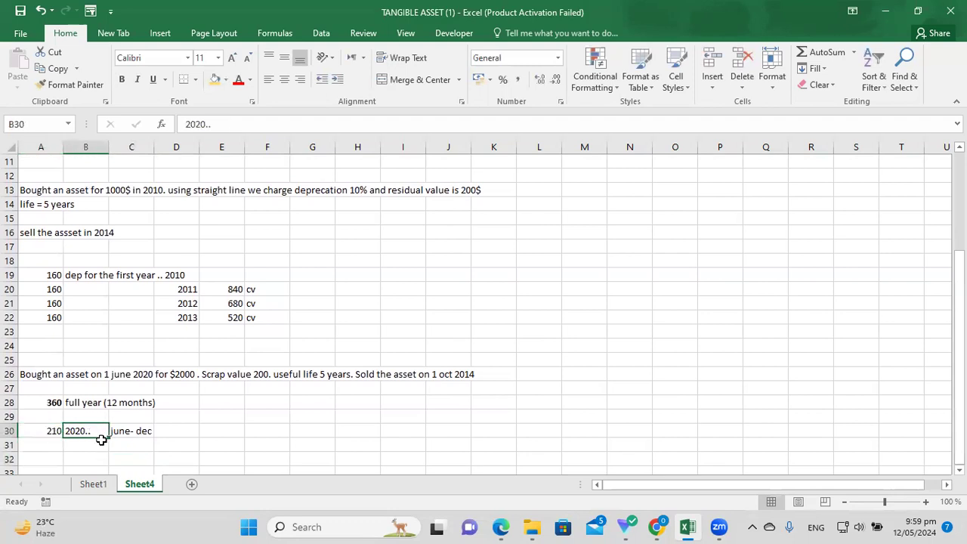
left_click(50, 430)
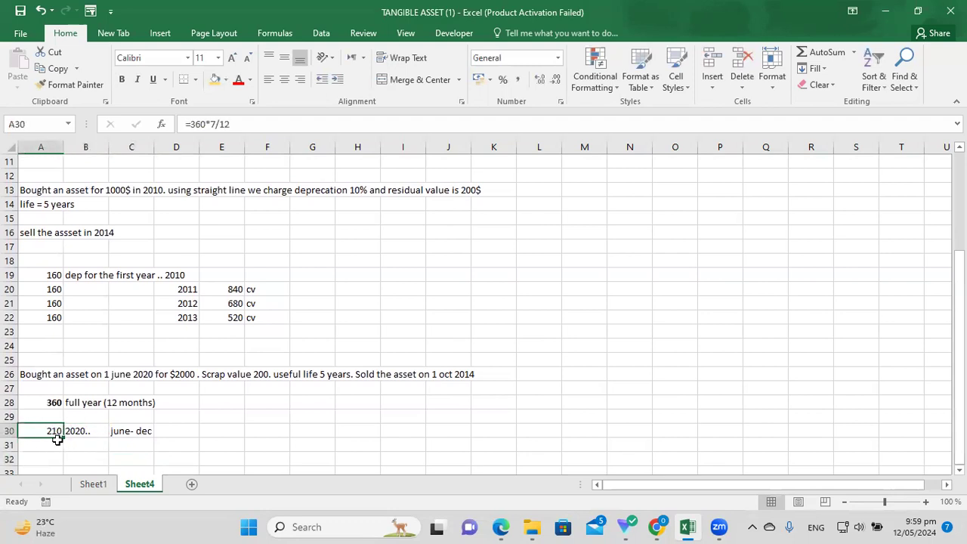
left_click(76, 432)
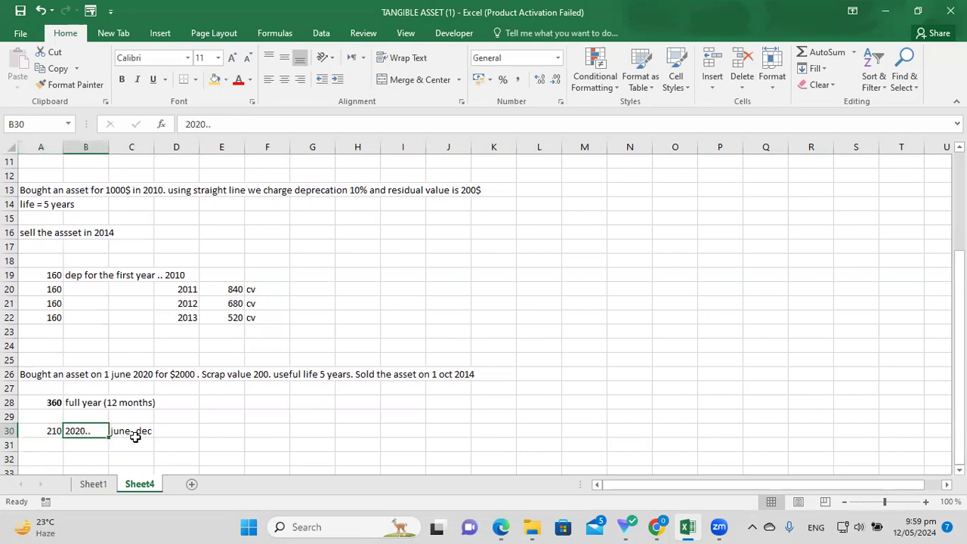
left_click(136, 437)
Enter 2021 in B31 as the next year of the schedule.
left_click(55, 445)
left_click(76, 444)
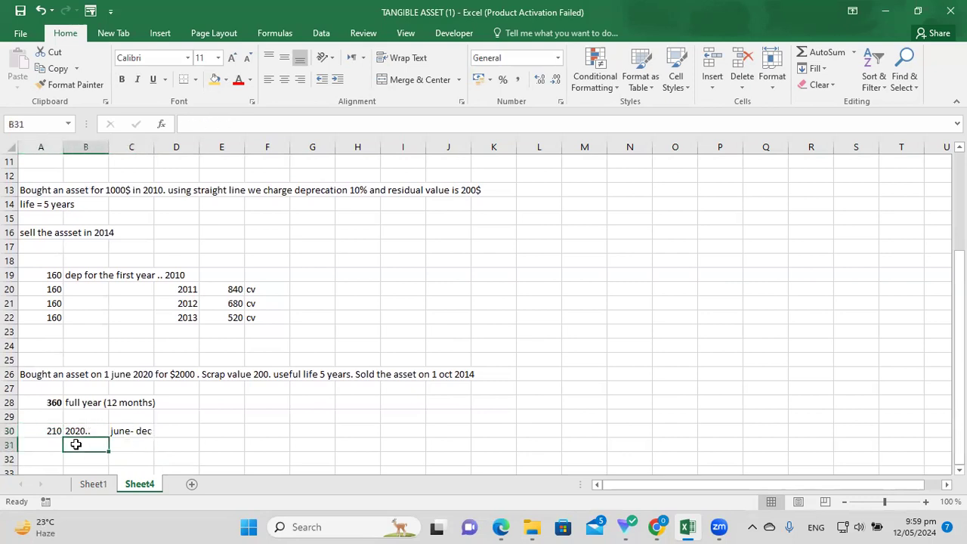
type("2021")
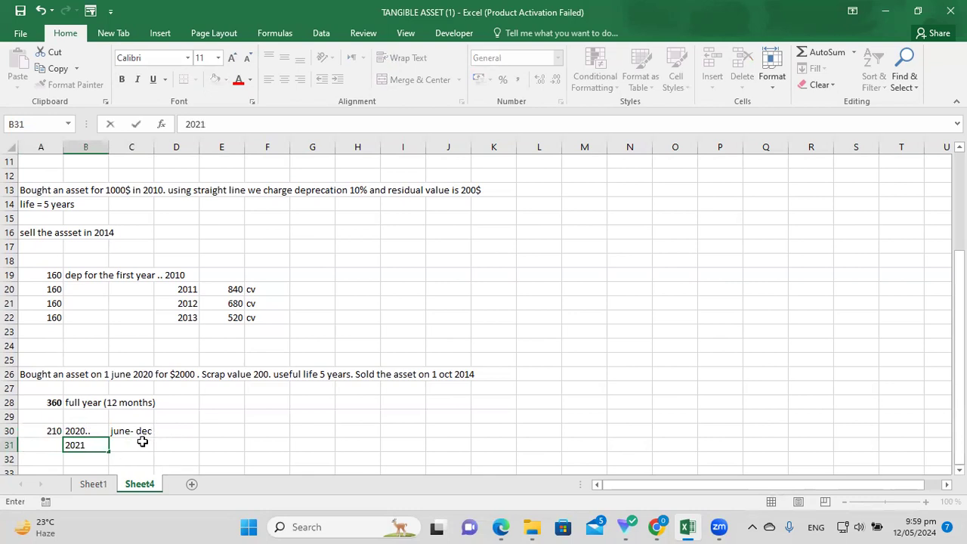
left_click(539, 387)
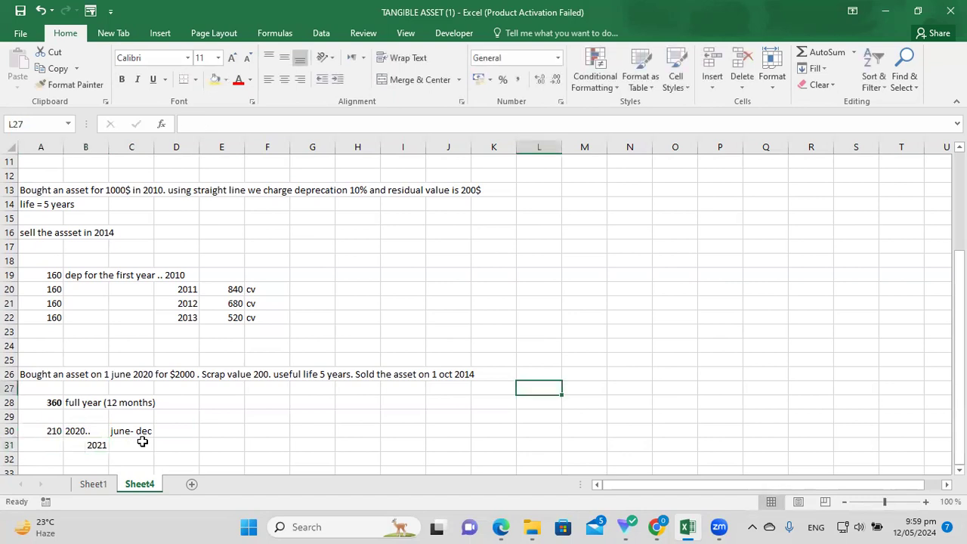
key("Left")
key("Left")
key("Left")
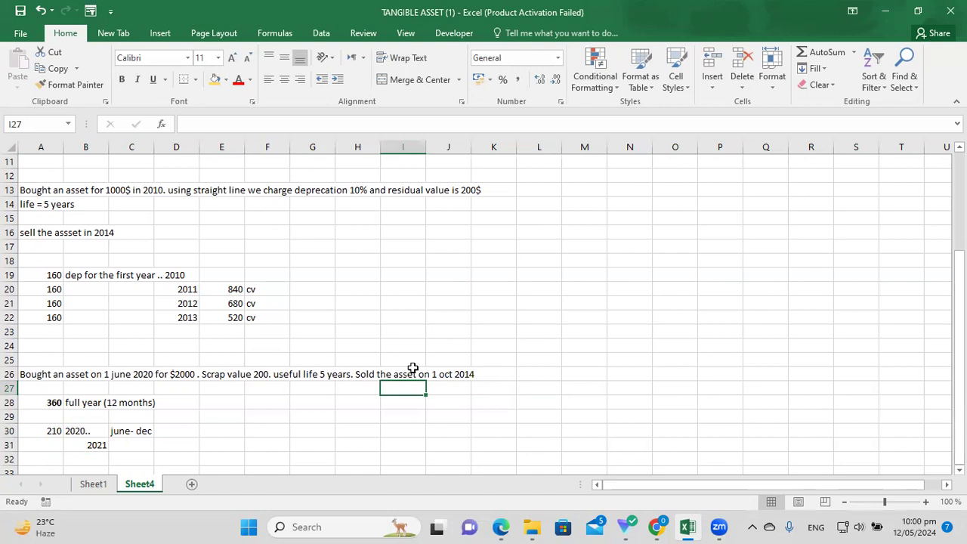
key("Up")
key("Right")
key("Right")
key("Left")
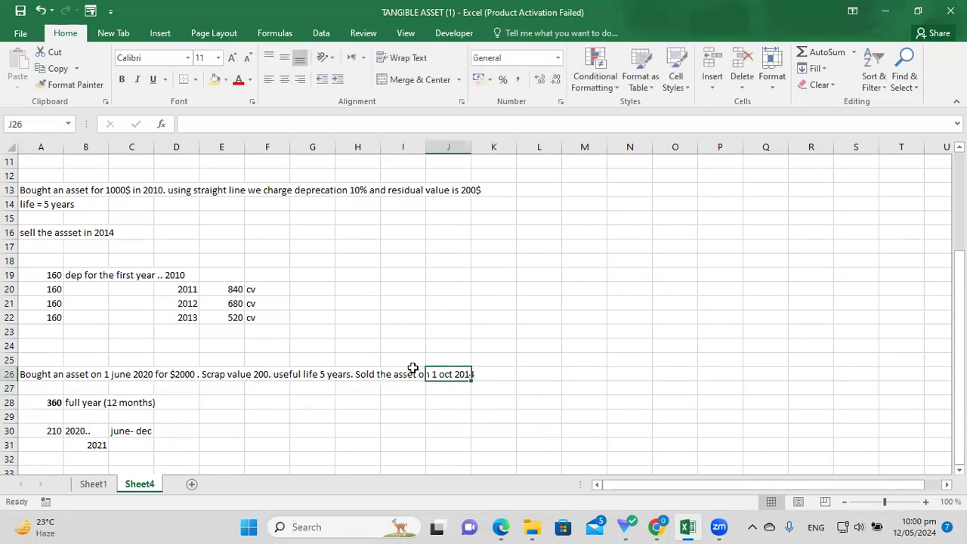
key("Right")
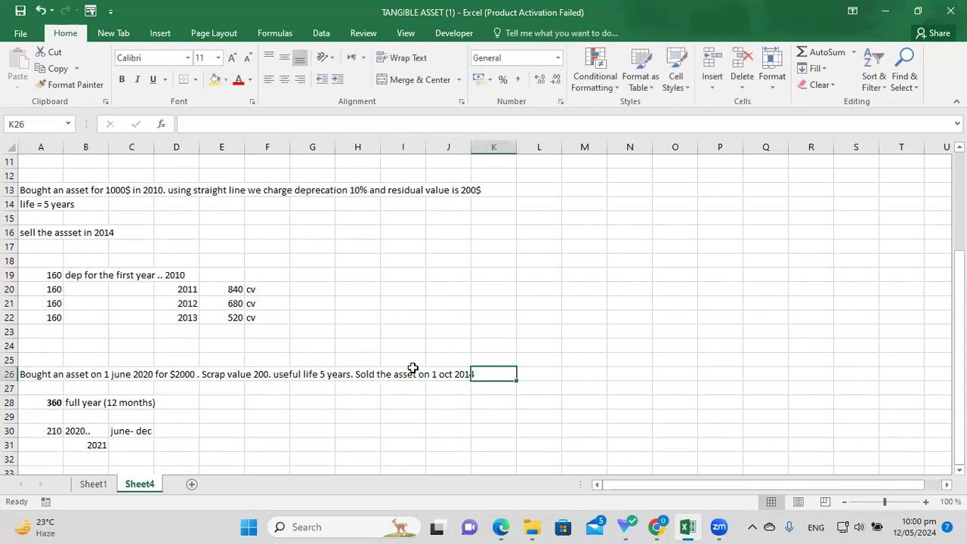
left_click_drag(459, 367, 463, 368)
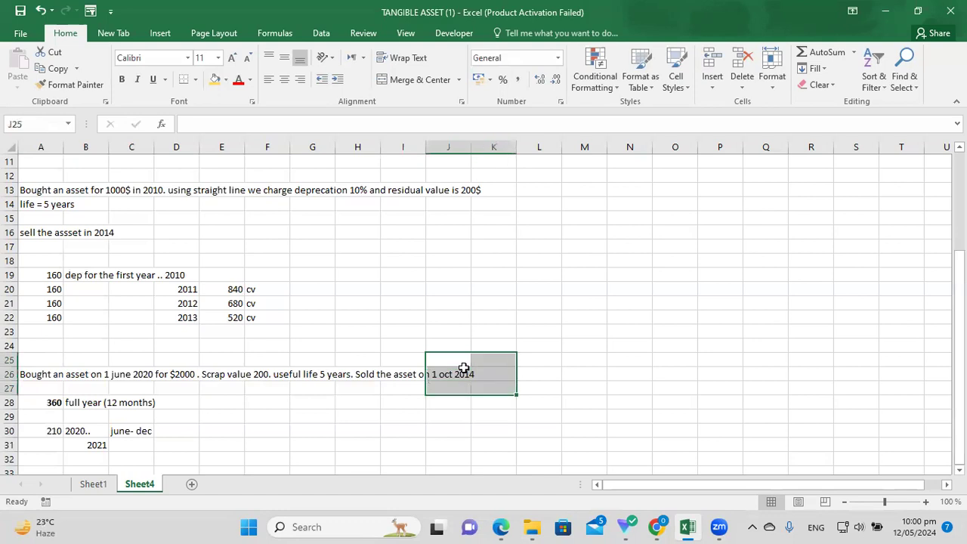
Enter 2024 as the sale year in J27 under the sale date.
key("Down")
key("Right")
key("Right")
key("Right")
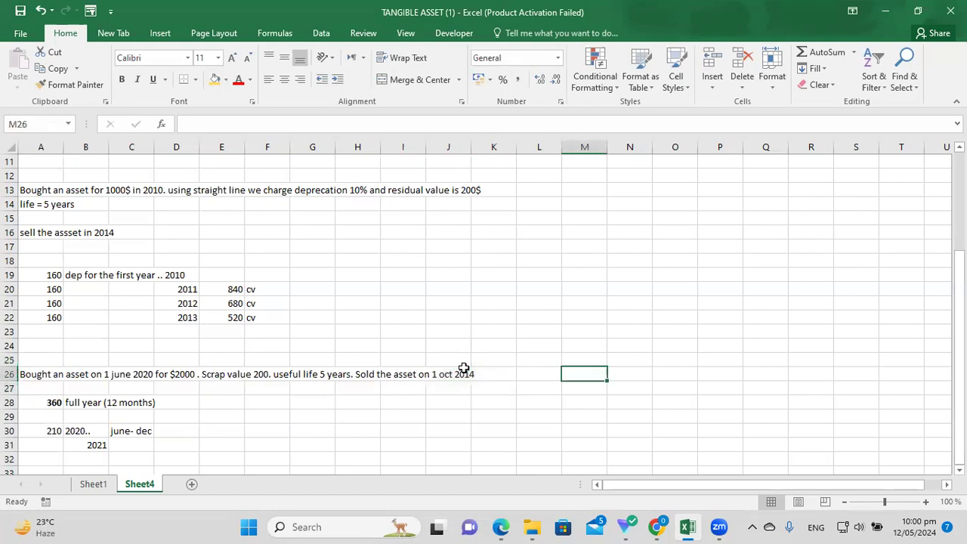
key("Down")
key("Left")
key("Left")
key("Left")
type("2024")
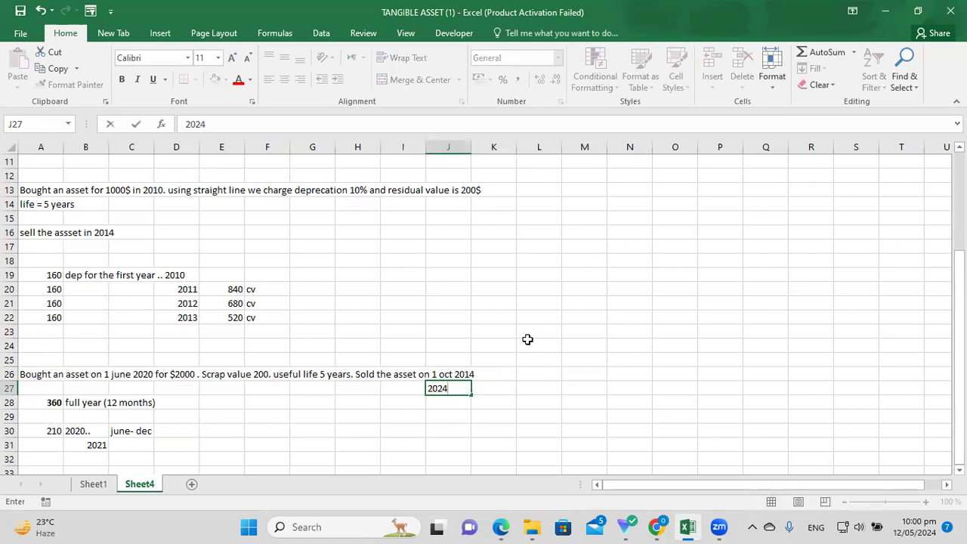
left_click(526, 344)
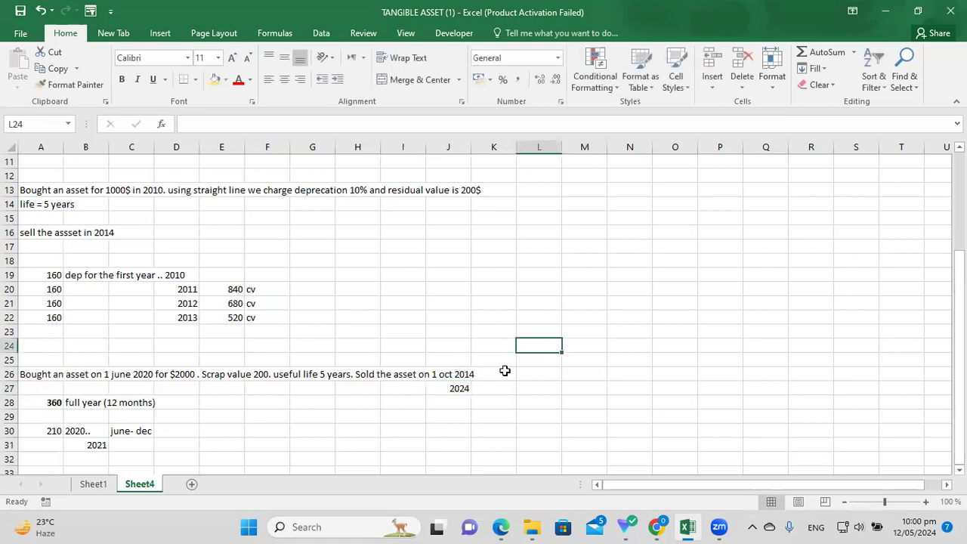
left_click(473, 371)
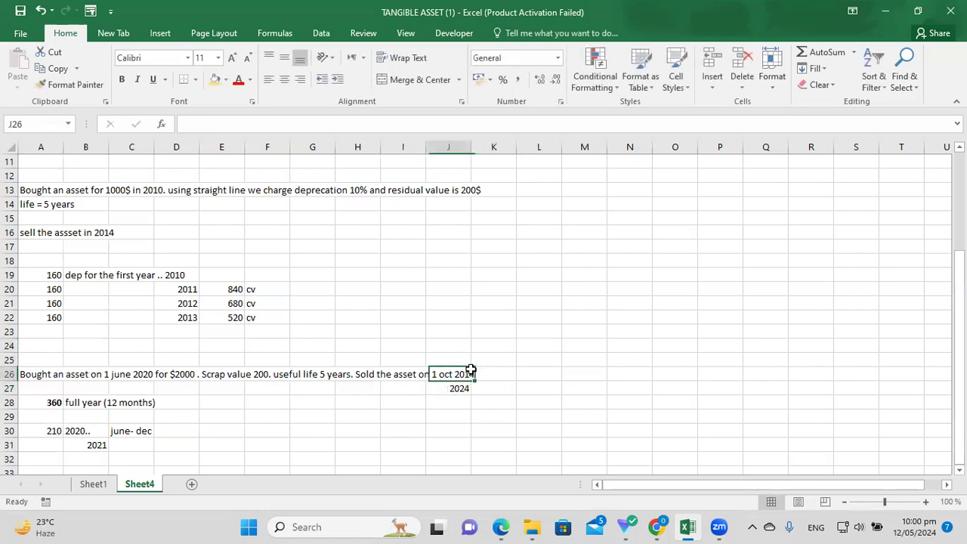
key("Left")
key("BackSpace")
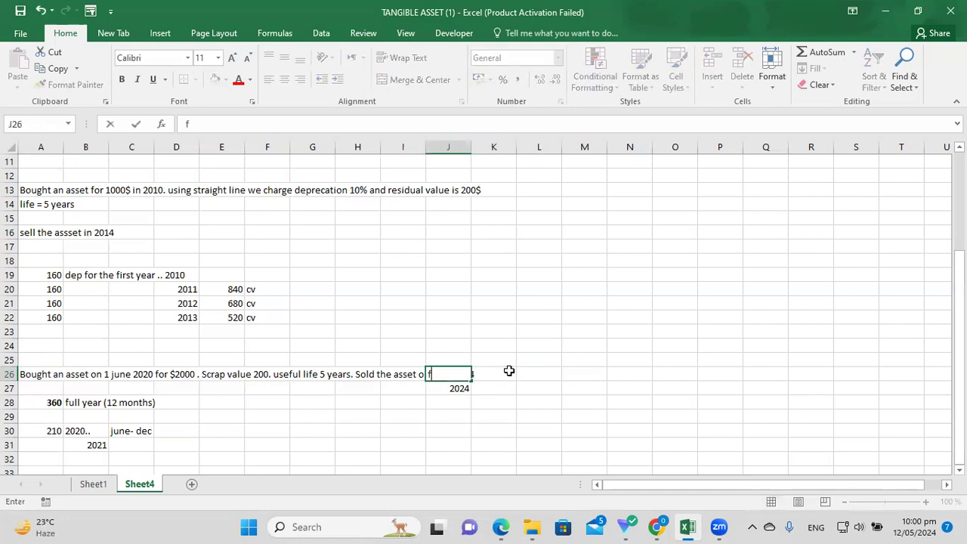
left_click(552, 359)
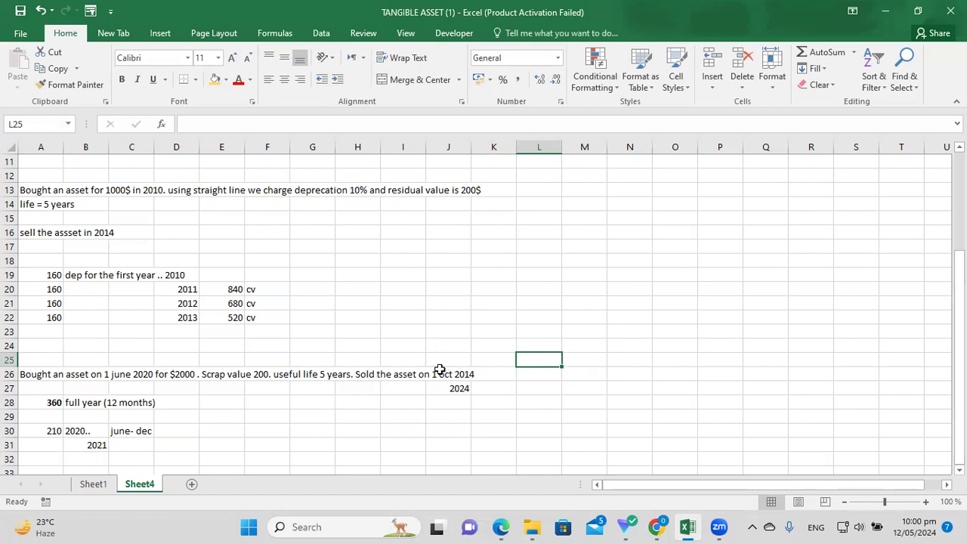
left_click_drag(461, 370, 476, 373)
Fill row 31 with a 360 charge in A31 and 'jan- dec' in C31.
left_click(148, 450)
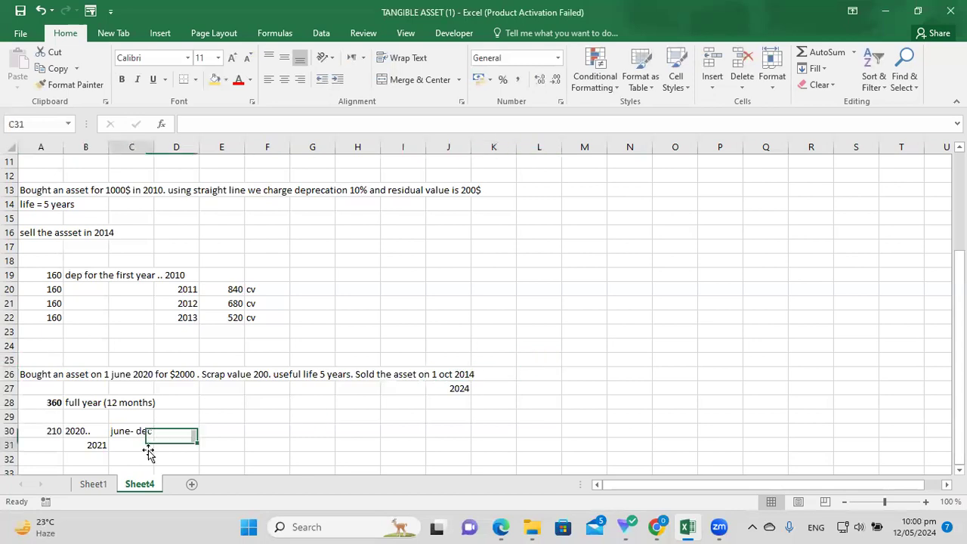
key("Down")
key("Down")
key("Down")
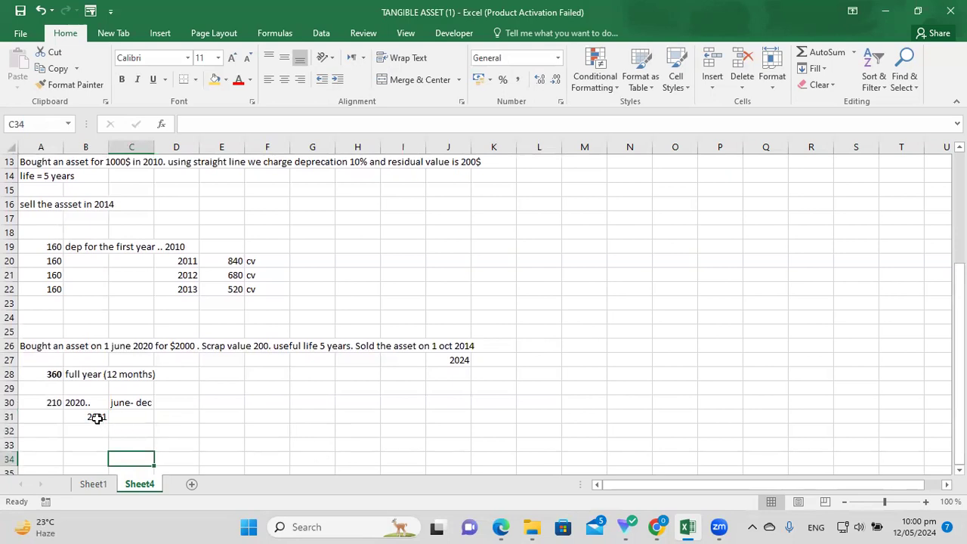
left_click(97, 417)
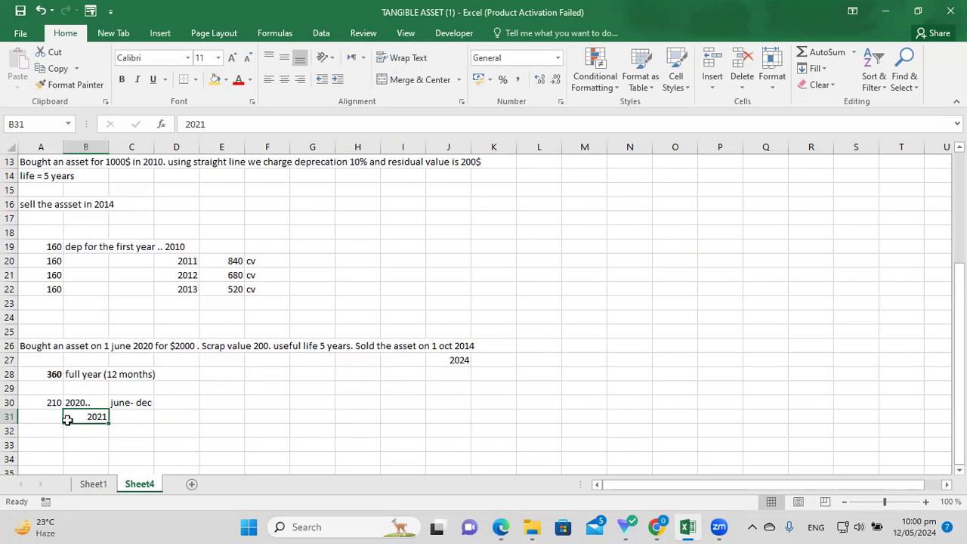
left_click(54, 418)
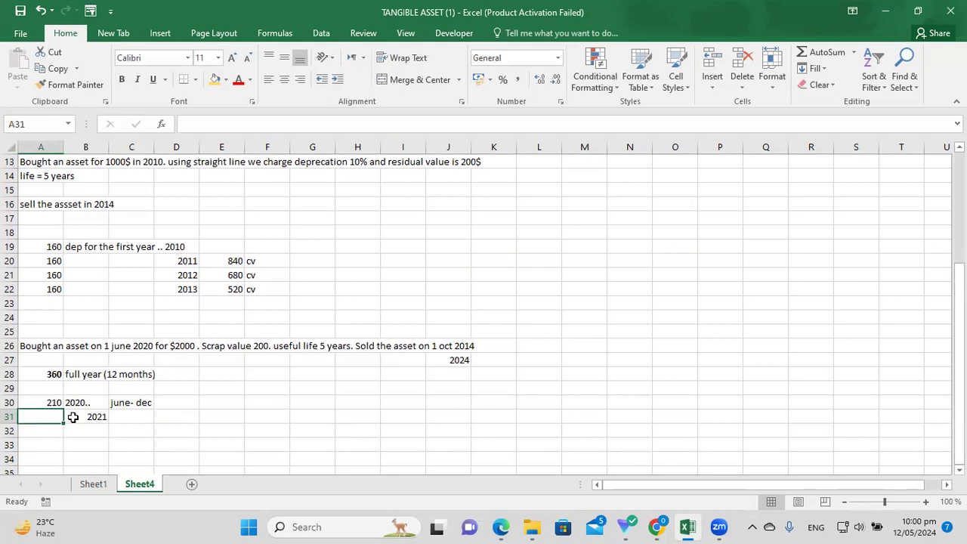
left_click(53, 373)
left_click(55, 416)
type("360")
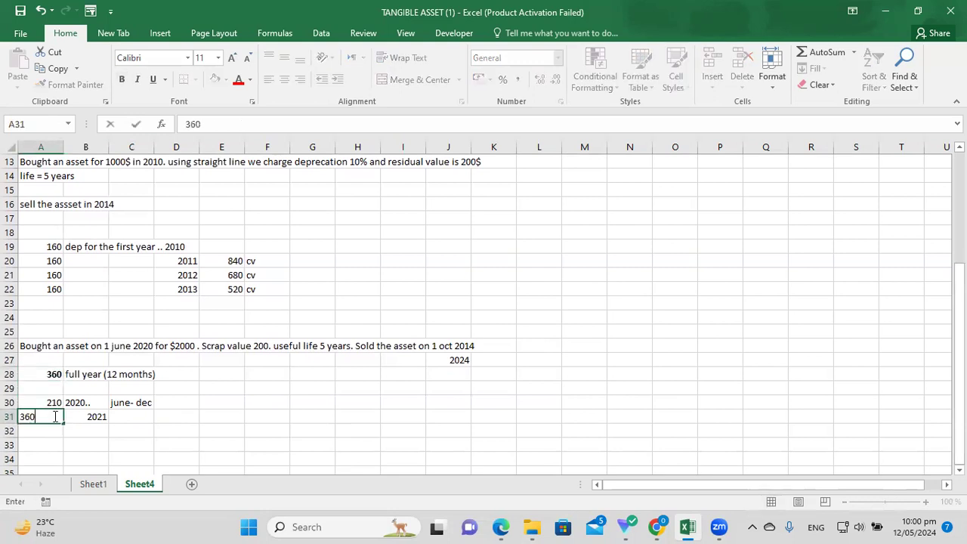
left_click(131, 416)
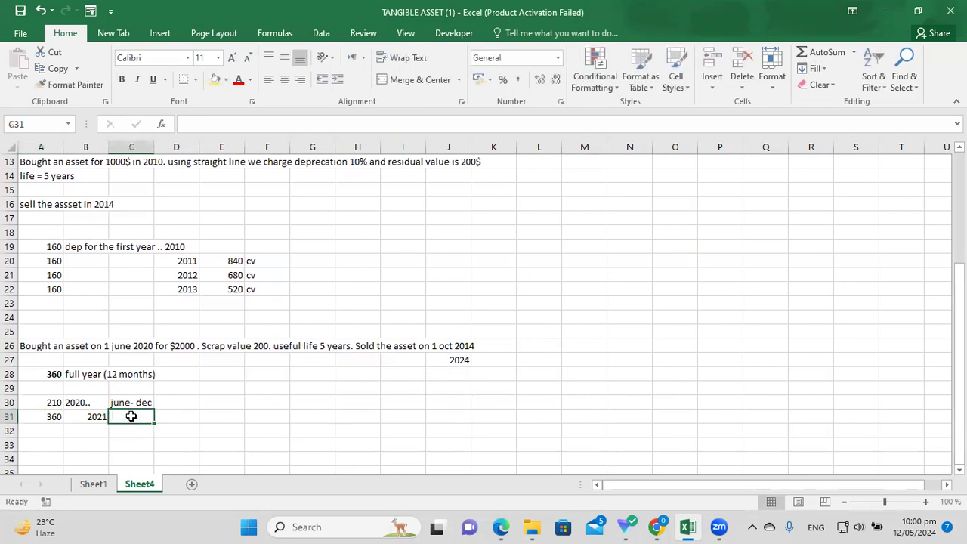
type("ja")
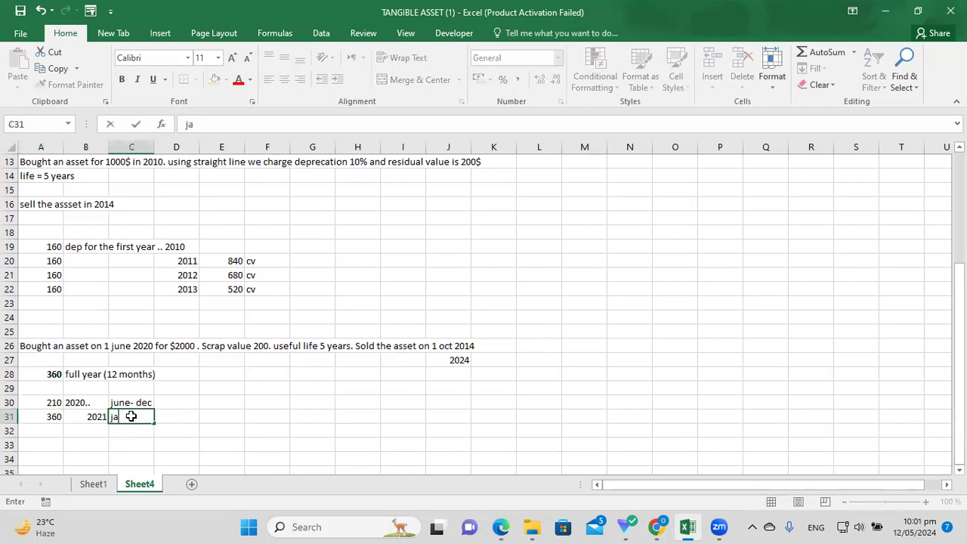
type("n- dec")
key("Return")
left_click(99, 417)
left_click(222, 436)
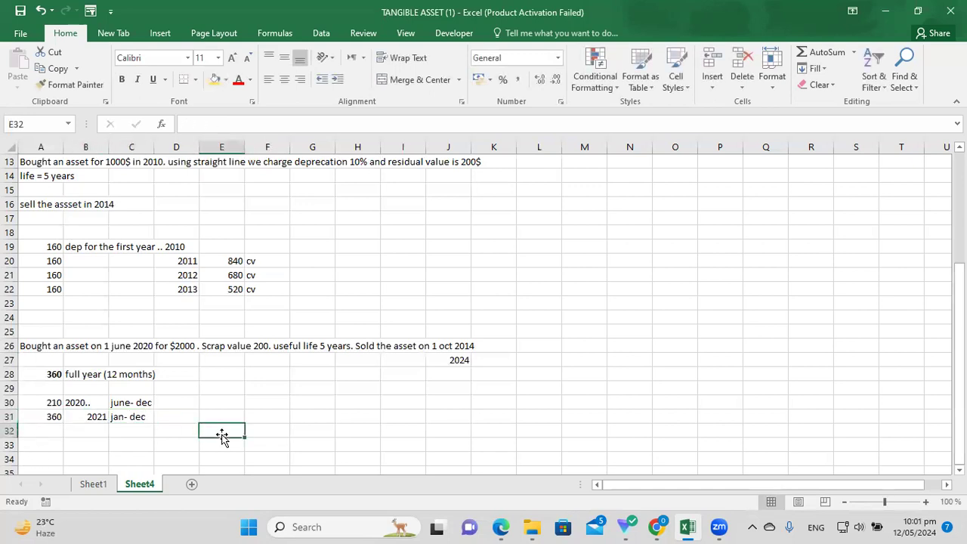
left_click(459, 363)
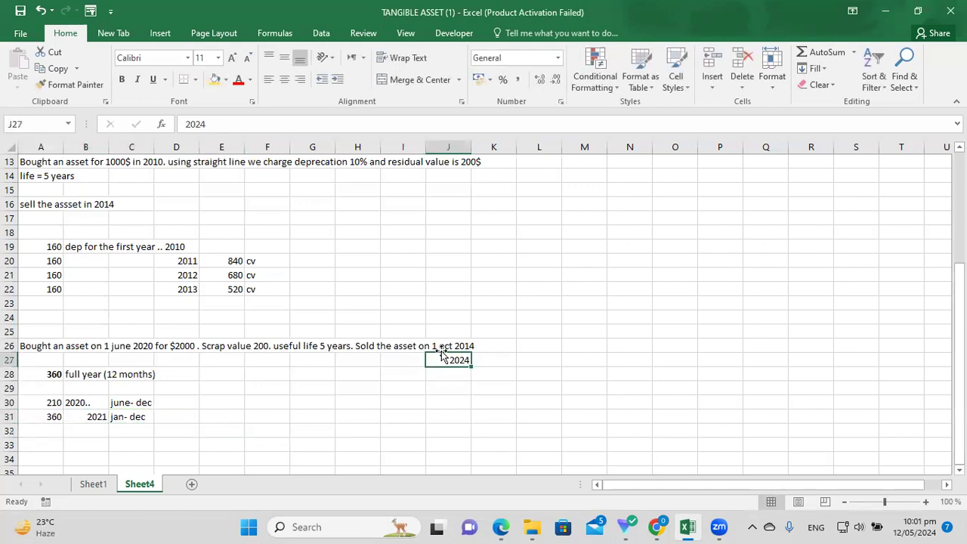
Fill row 32 with 2022, a 360 charge and period jan-dec.
left_click(92, 430)
type("2022")
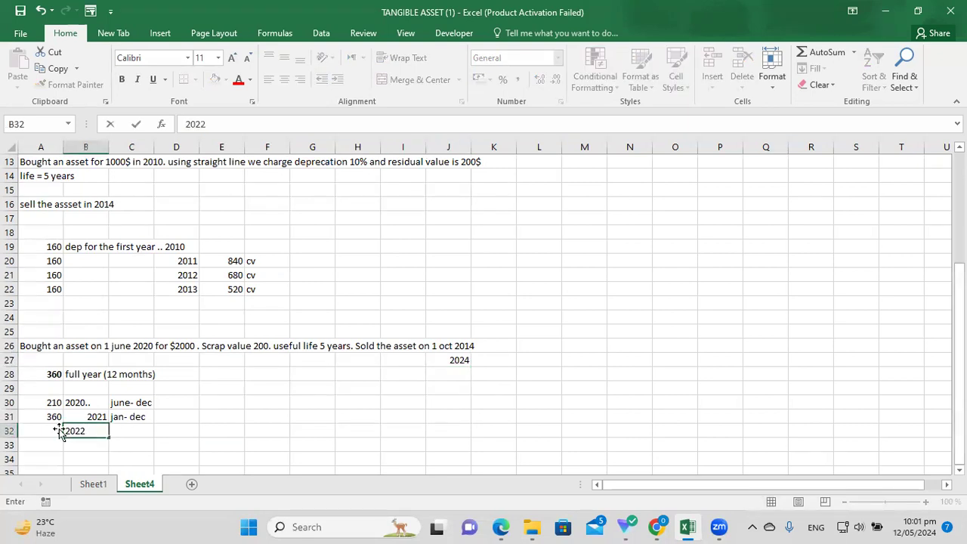
left_click(45, 430)
type("360")
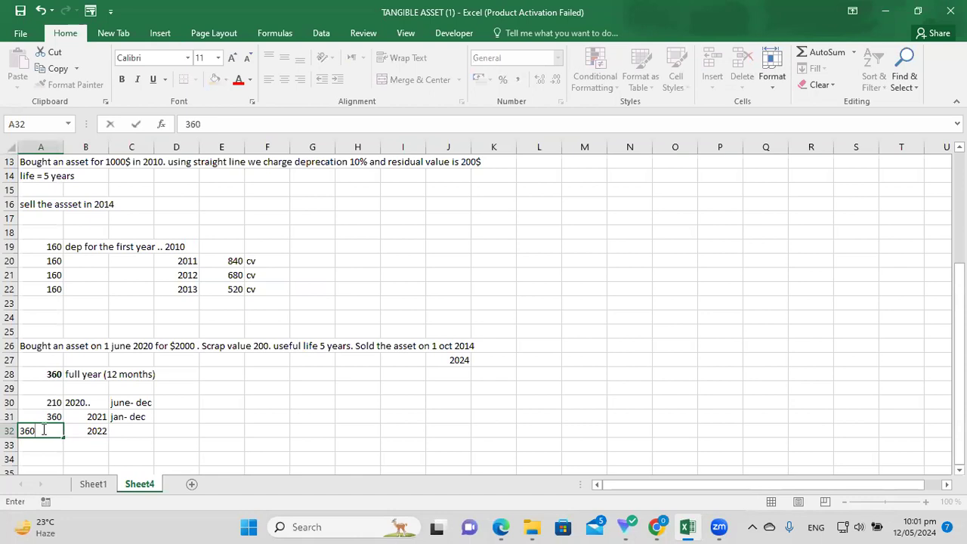
left_click(128, 431)
type("jn")
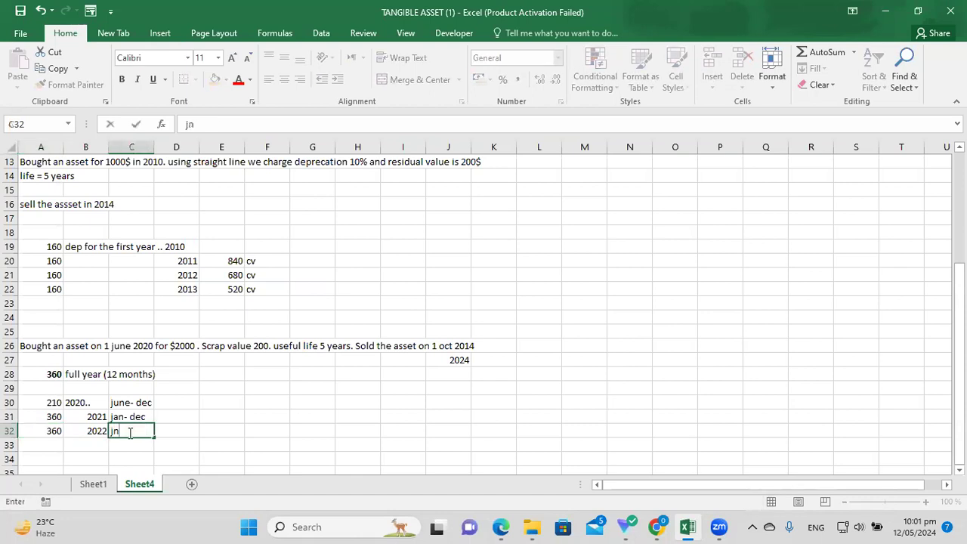
key("BackSpace")
key("BackSpace")
type("jan-dec")
key("Return")
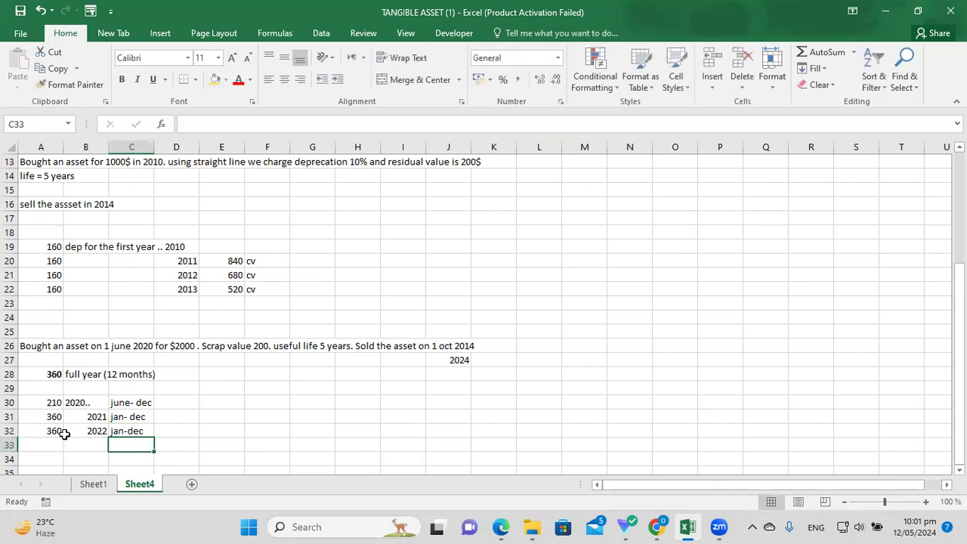
Fill row 33 with 2023, a 360 charge and period jan- dec.
left_click(87, 442)
type("2023")
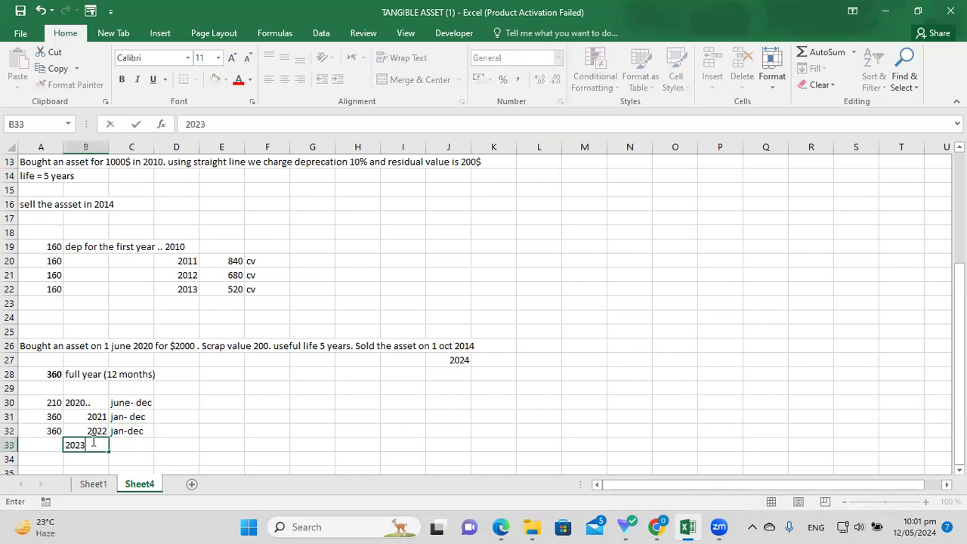
left_click(48, 443)
type("360")
left_click(139, 444)
type("jan- dec")
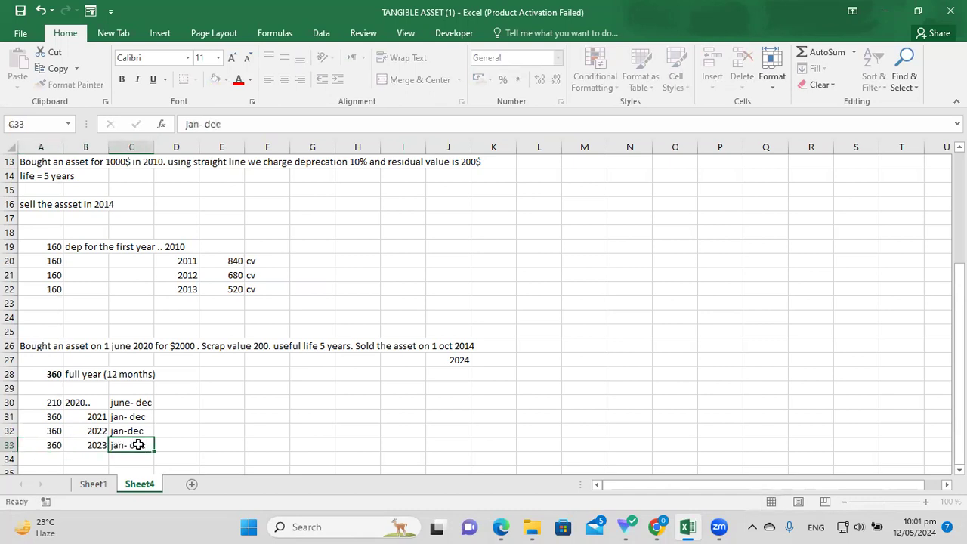
key("Return")
Fill row 34 with 2024, the nine-month charge =360*9/12 (270) and jan- sep.
left_click(56, 458)
left_click(96, 459)
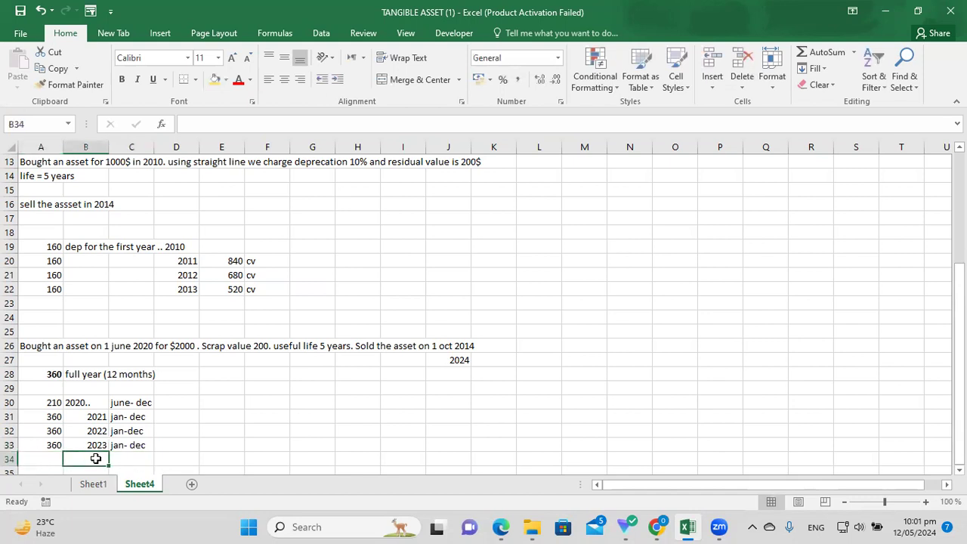
type("2024")
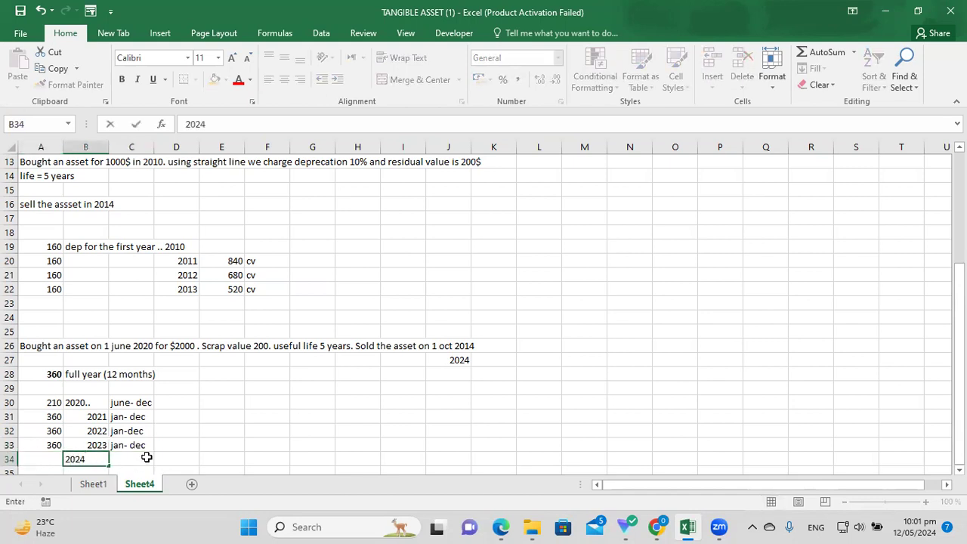
left_click(146, 457)
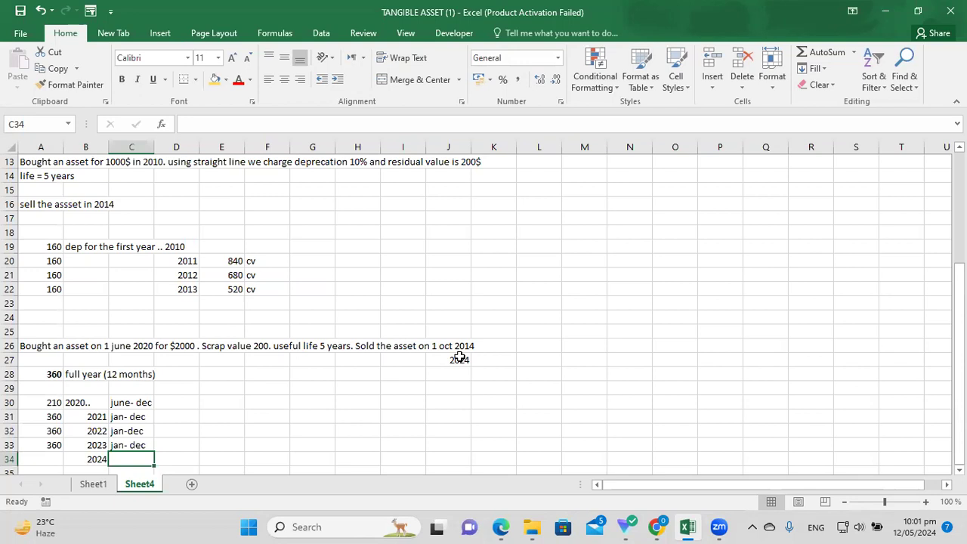
left_click(50, 460)
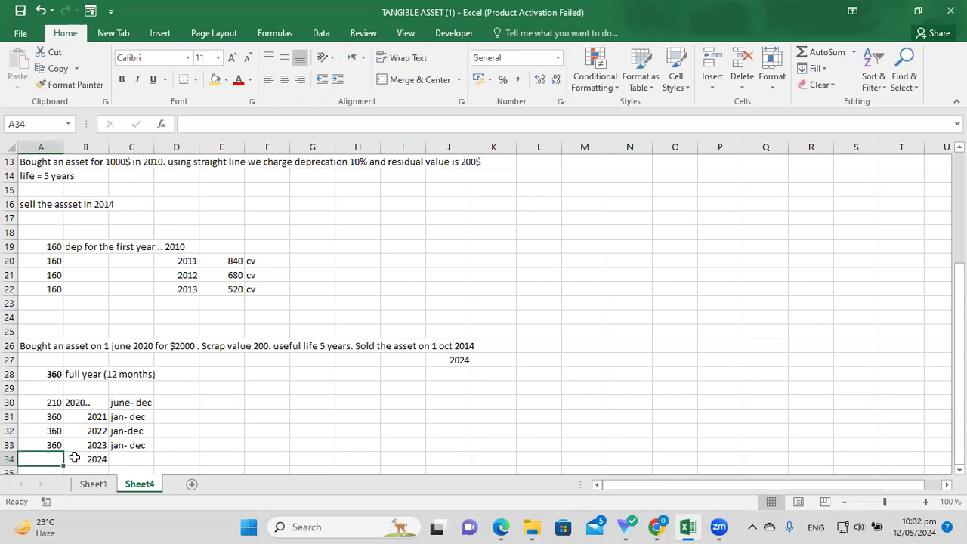
type("=360")
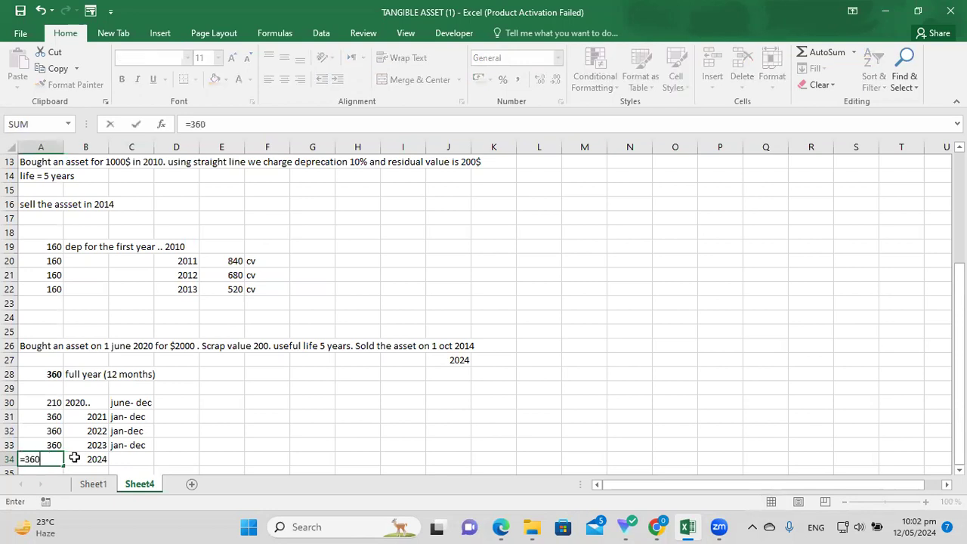
type("*9/12")
key("Return")
left_click(51, 443)
left_click(93, 445)
left_click(50, 446)
left_click(134, 445)
type("jan- sep")
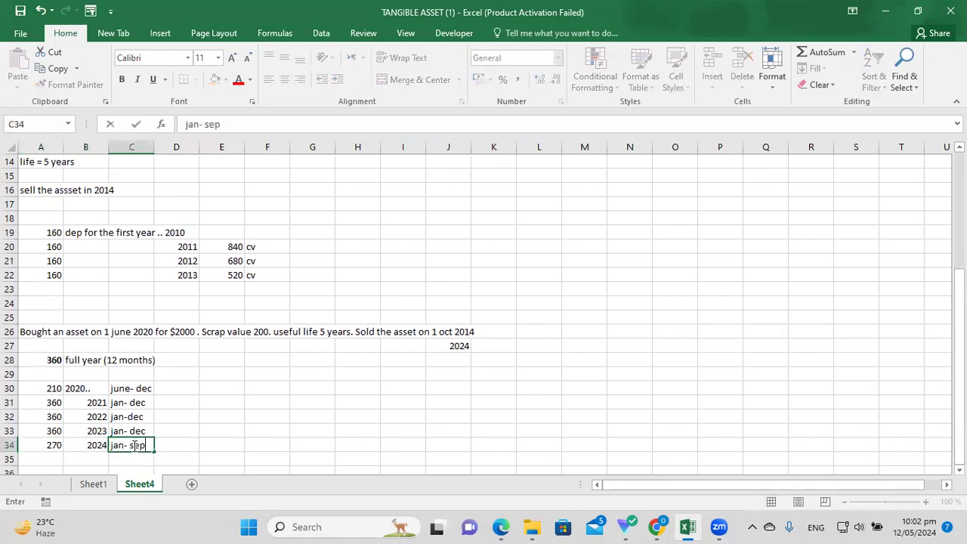
key("Return")
key("Return")
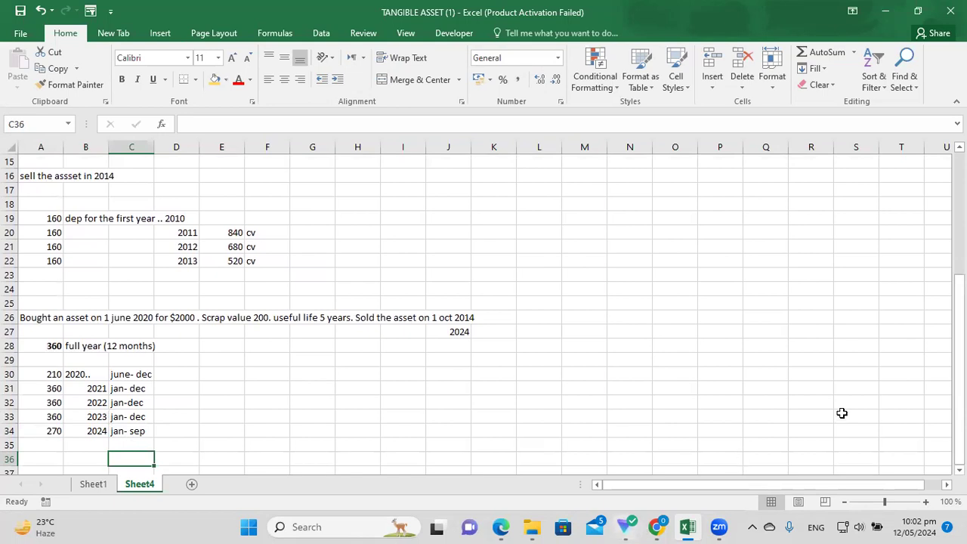
left_click_drag(959, 373, 959, 355)
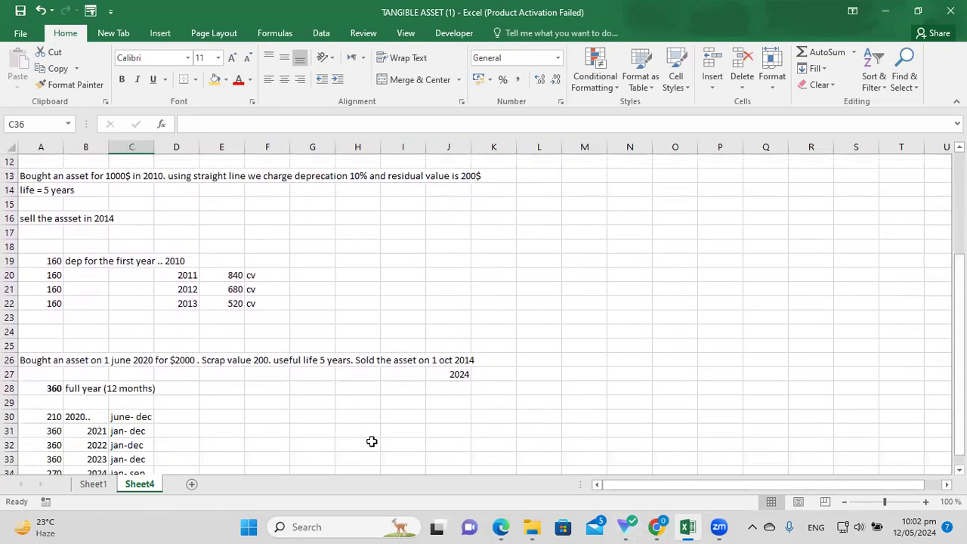
Switch to Sheet1 and scroll to the trader's plant reducing-balance question near row 121.
left_click(89, 486)
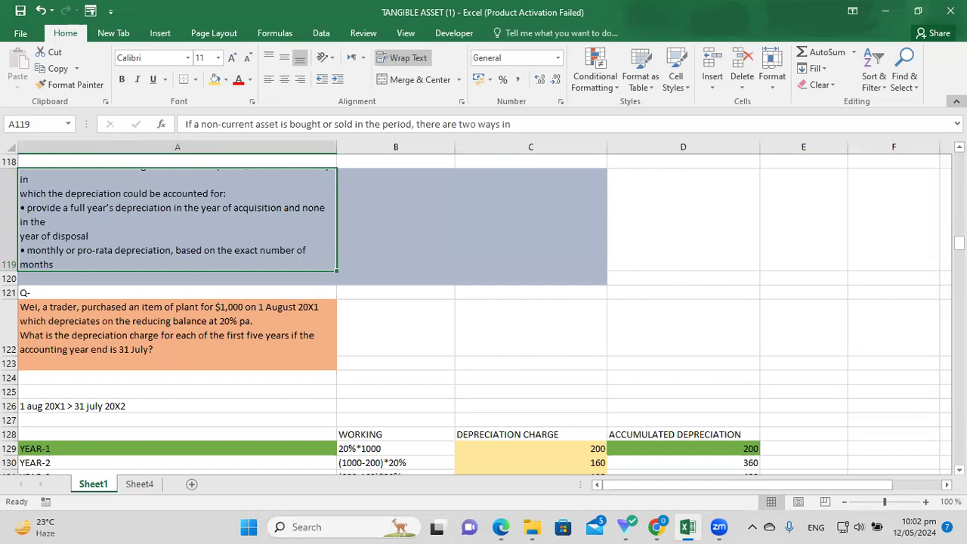
left_click_drag(958, 242, 958, 245)
left_click_drag(957, 243, 957, 240)
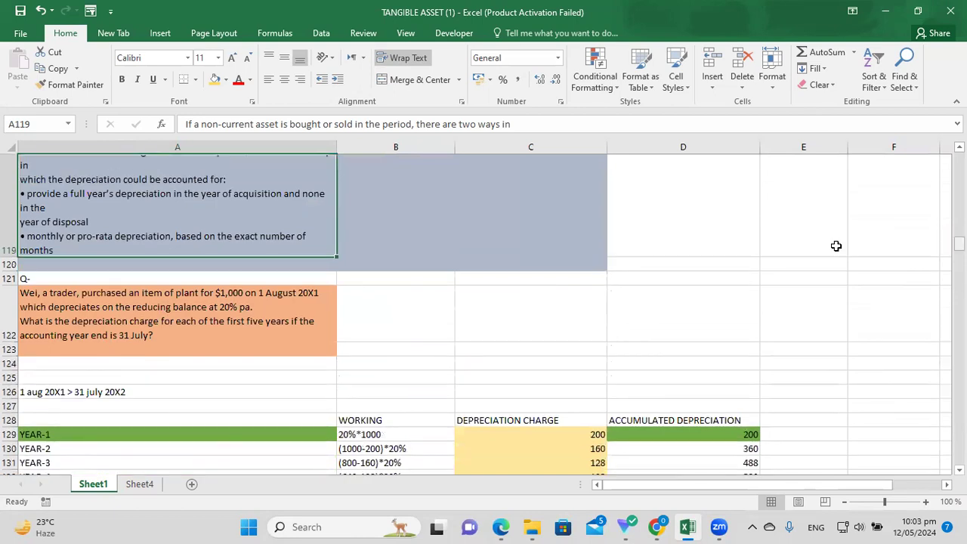
left_click(295, 334)
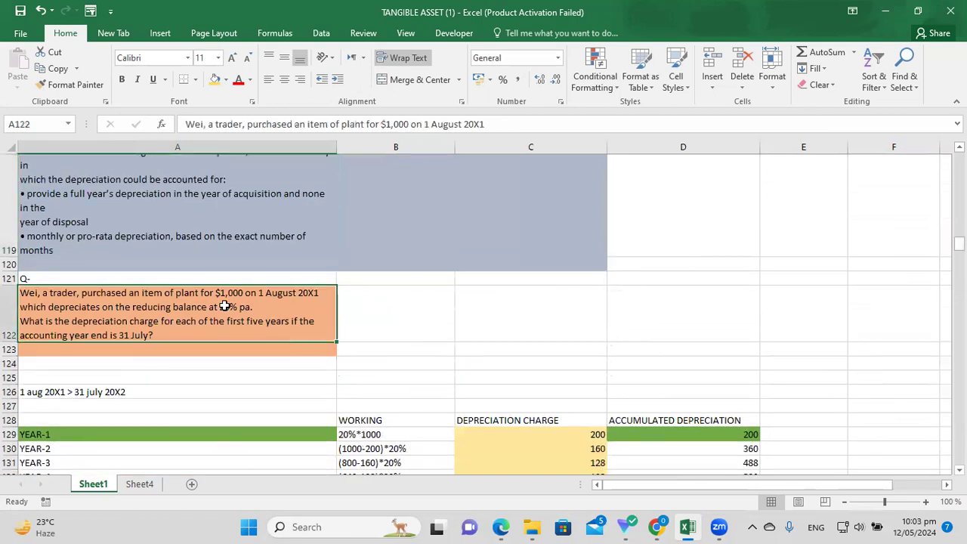
left_click(78, 376)
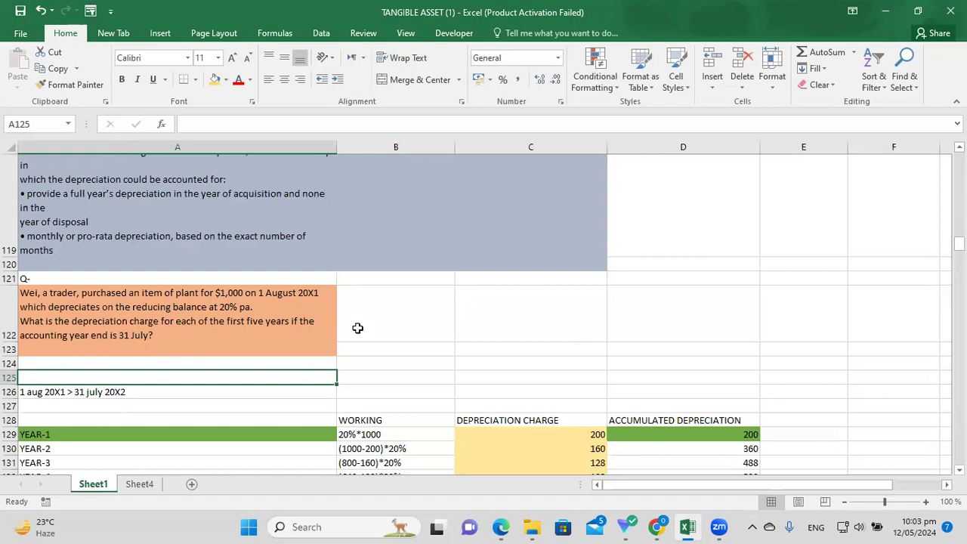
left_click(160, 310)
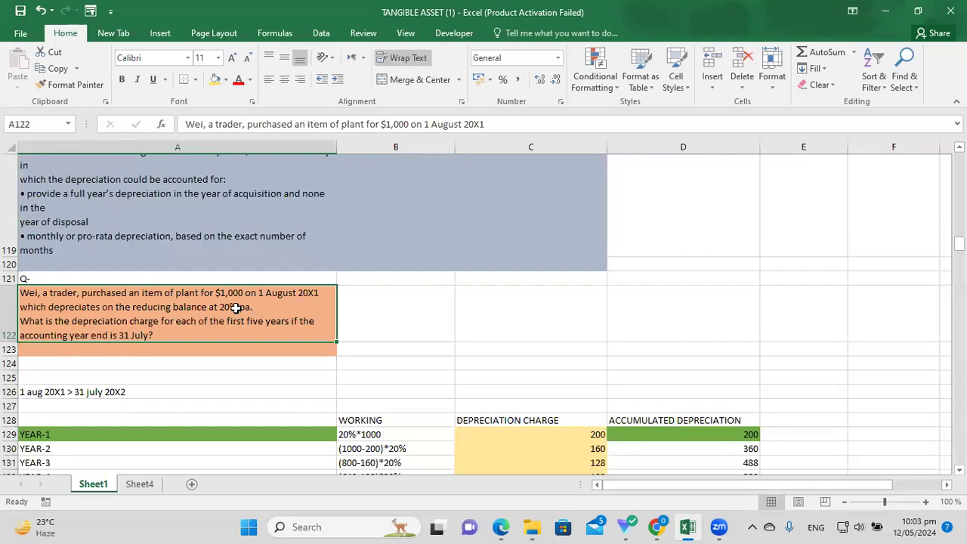
left_click(198, 362)
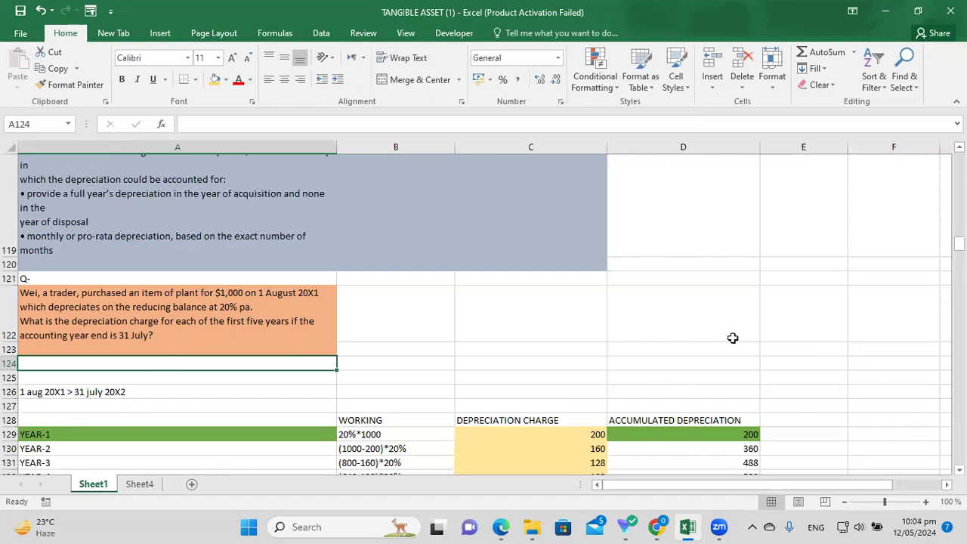
left_click(793, 350)
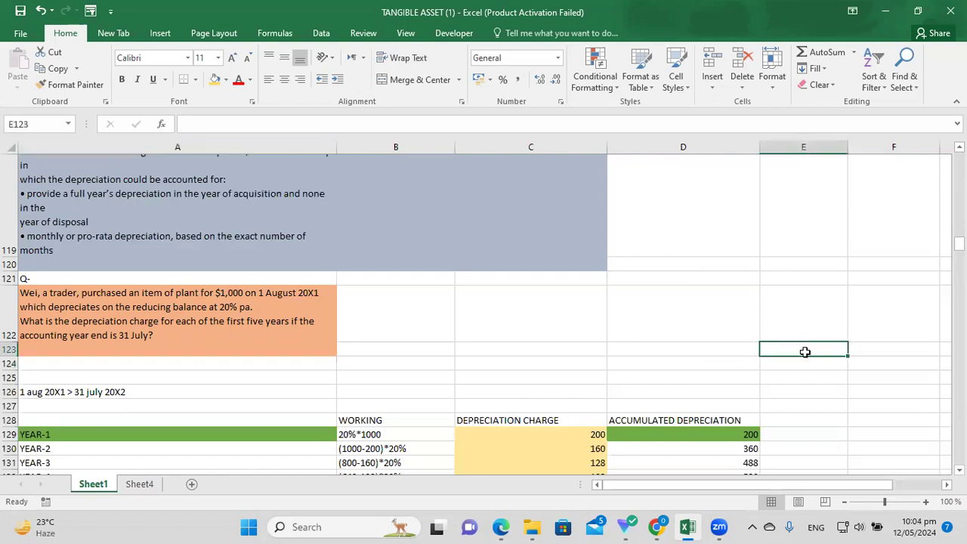
key("Down")
key("Down")
key("Down")
key("Home")
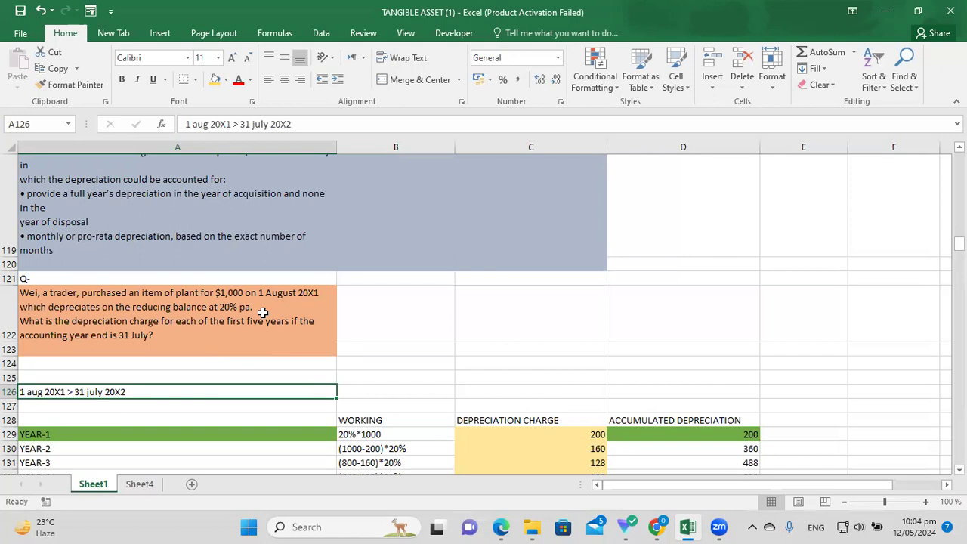
left_click(285, 293)
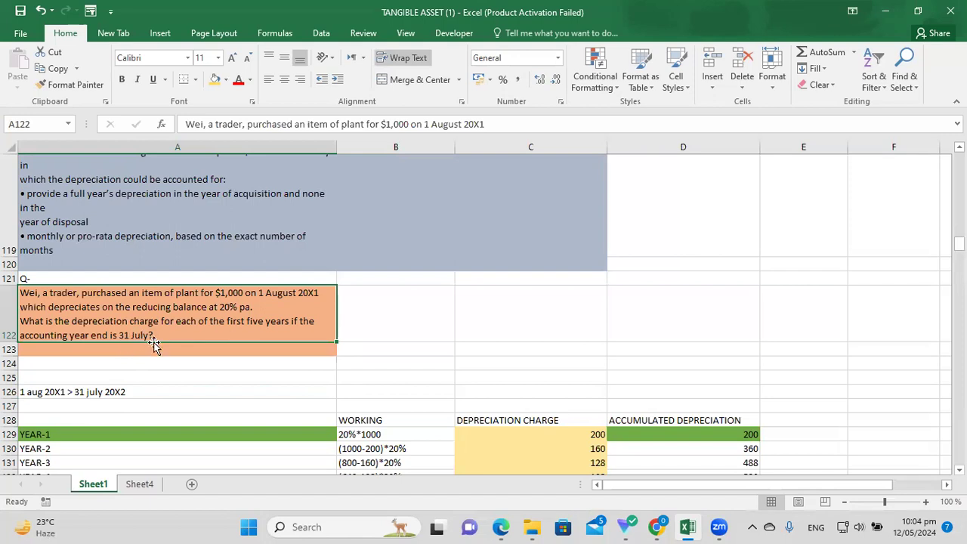
left_click(129, 392)
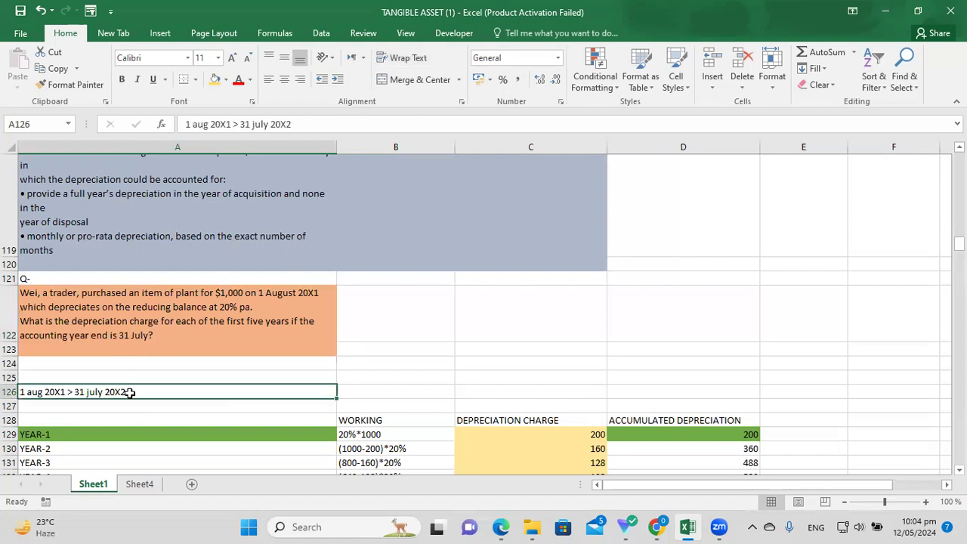
left_click(48, 373)
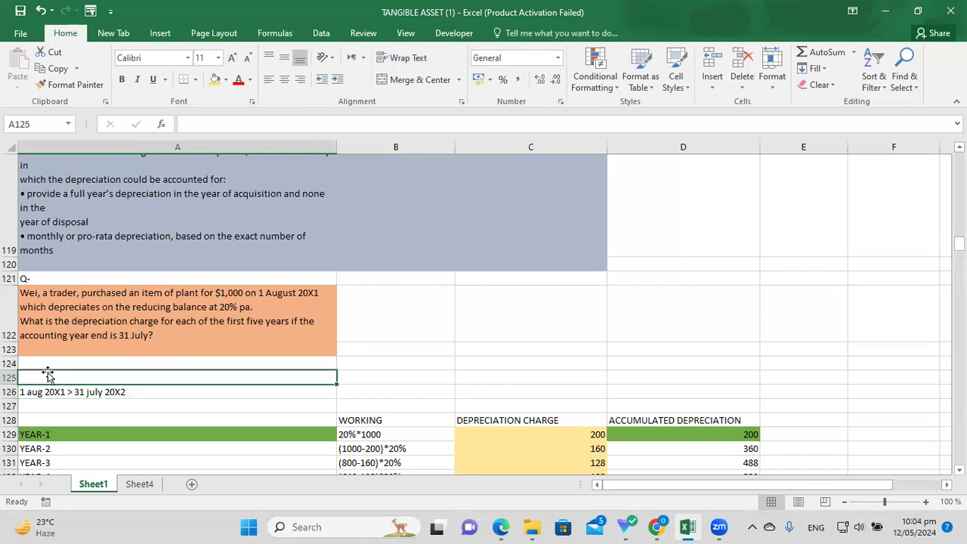
left_click(51, 389)
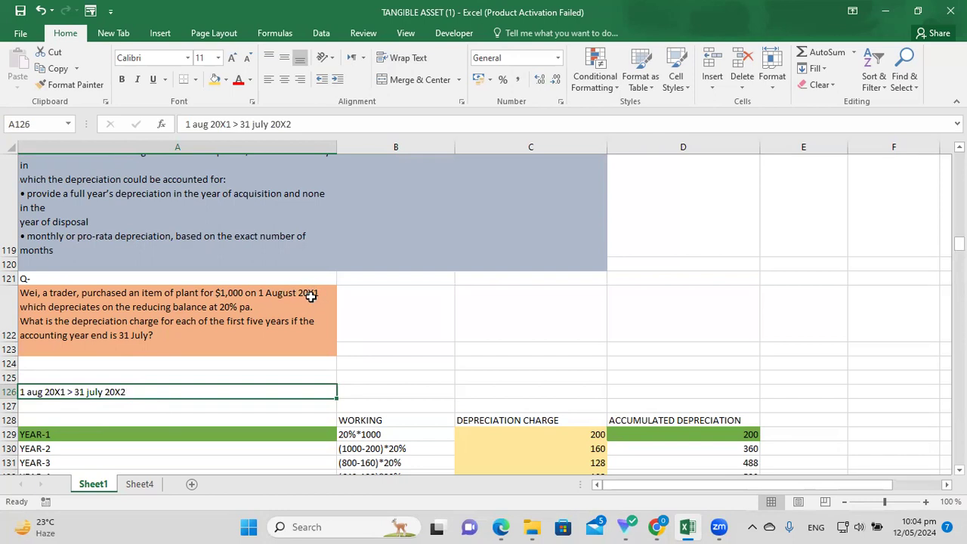
left_click(202, 373)
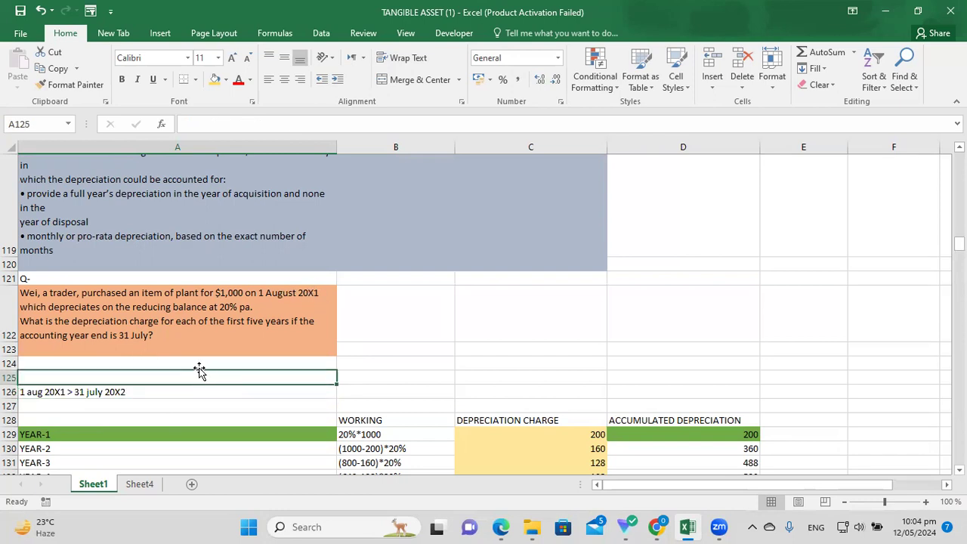
left_click(151, 337)
left_click(98, 394)
left_click(43, 378)
left_click(60, 392)
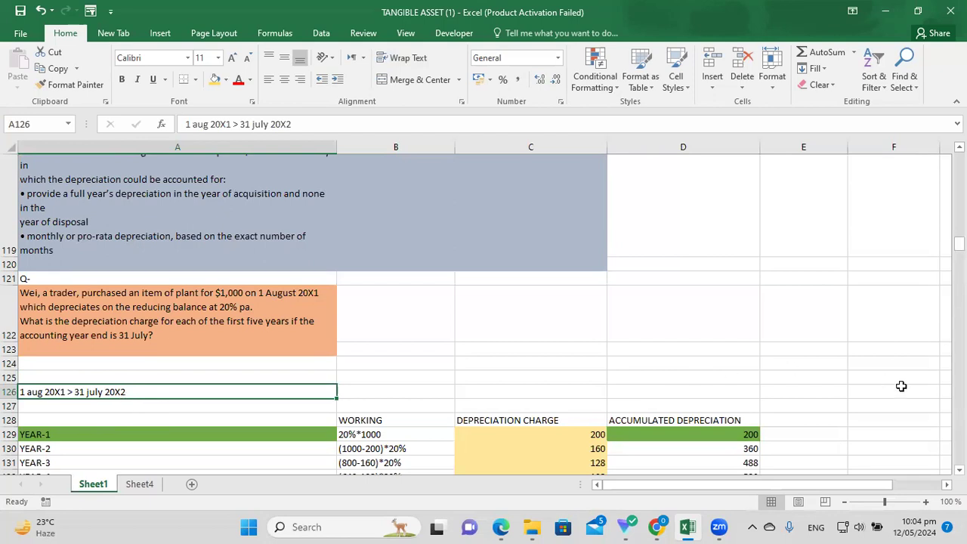
scroll(959, 470, "down", 1)
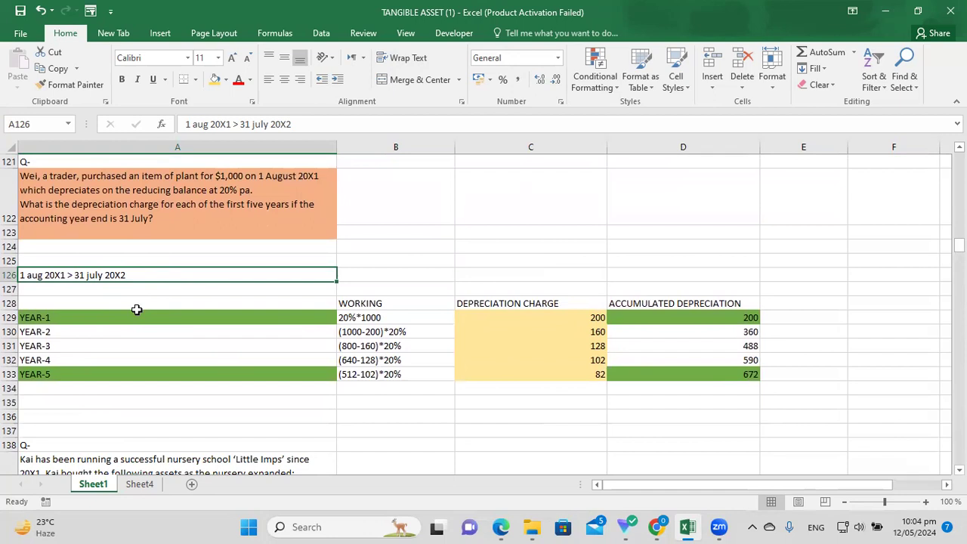
left_click(103, 320)
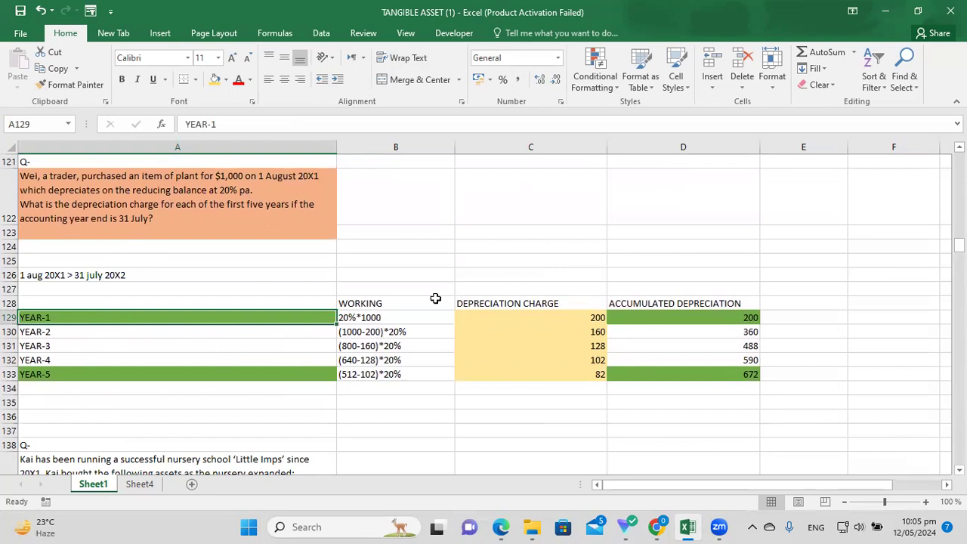
left_click(373, 319)
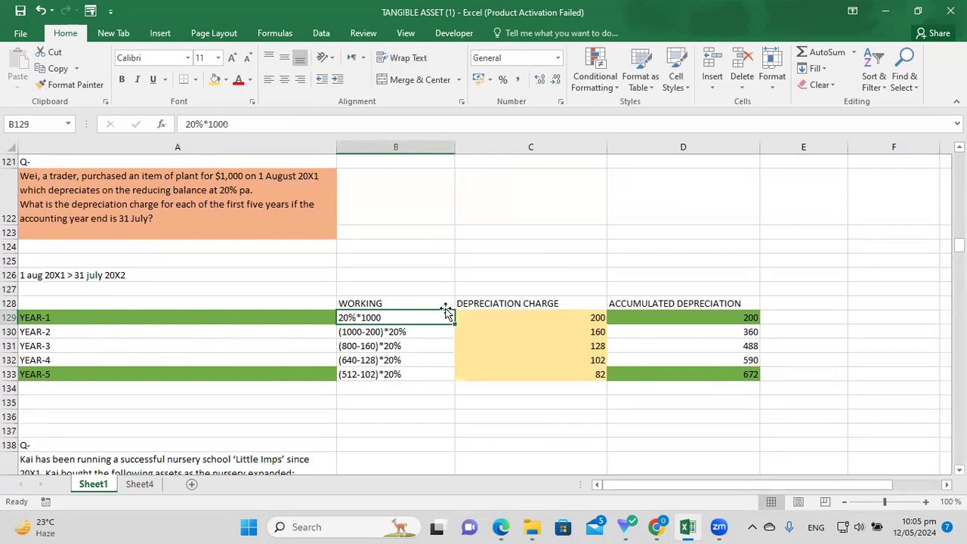
left_click(530, 317)
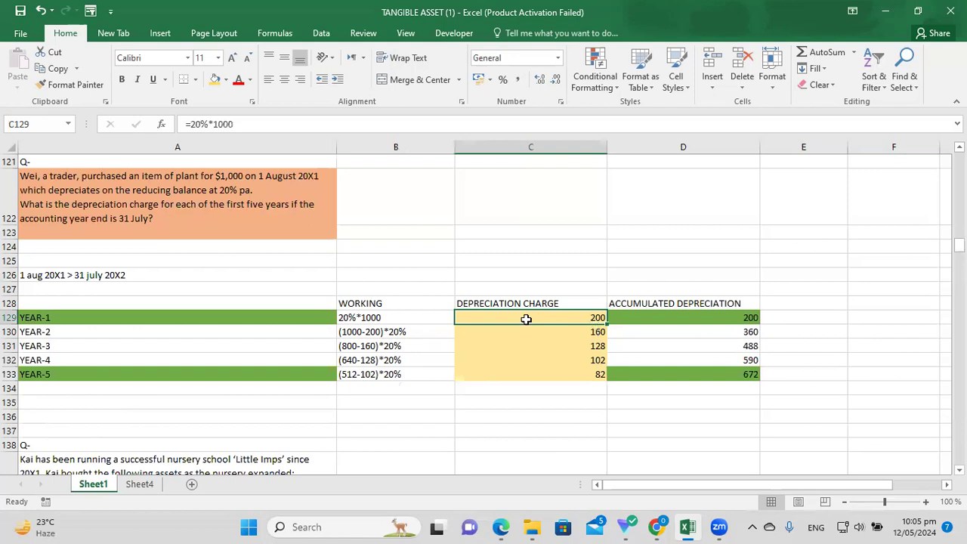
left_click(406, 332)
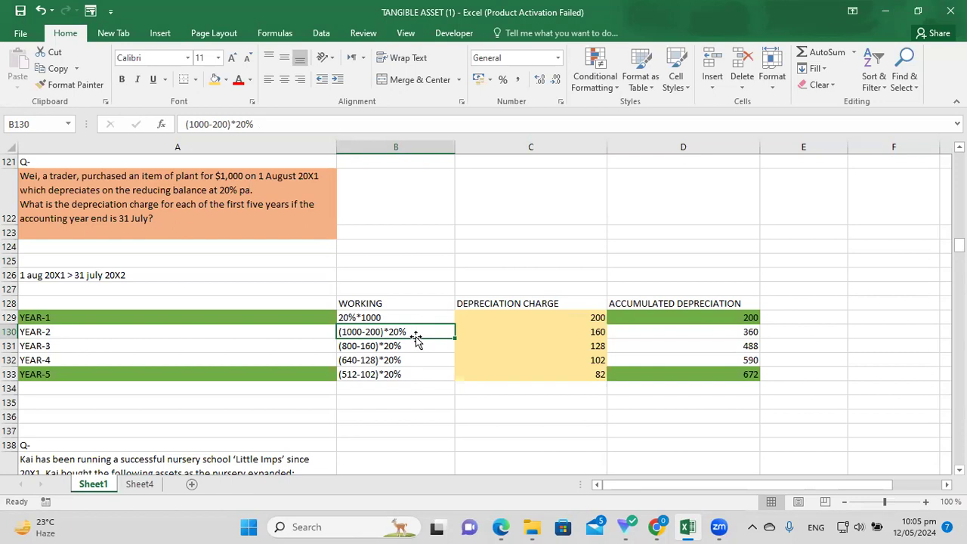
left_click(494, 320)
left_click(415, 329)
left_click(542, 320)
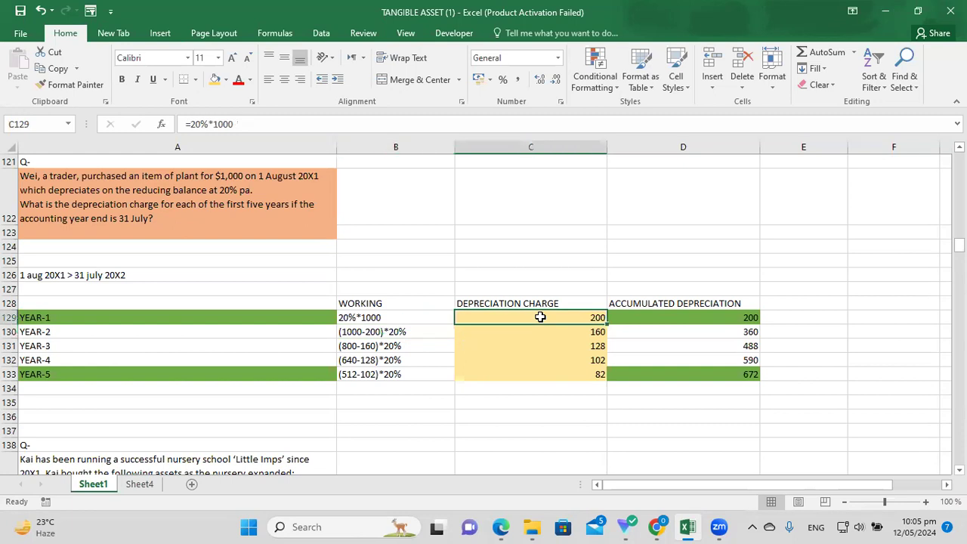
left_click(375, 334)
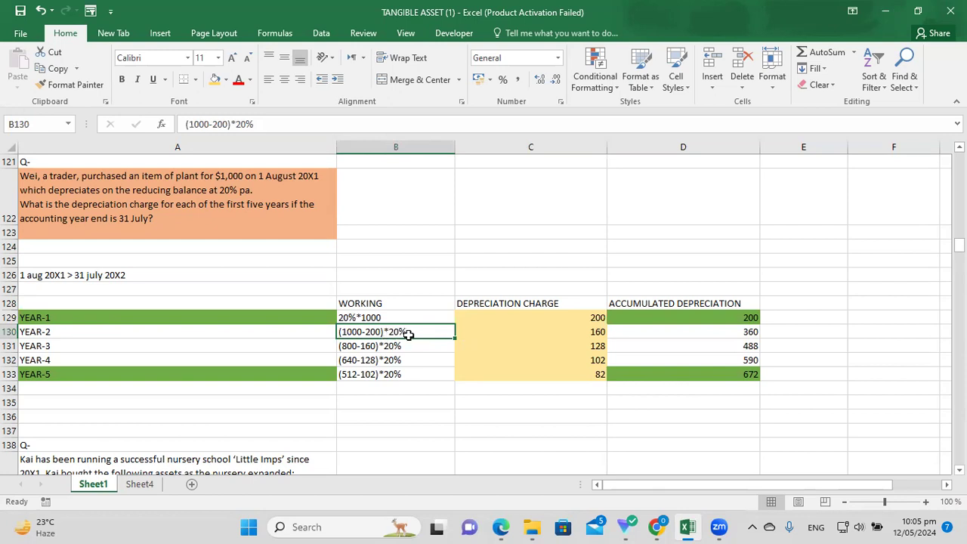
left_click(597, 333)
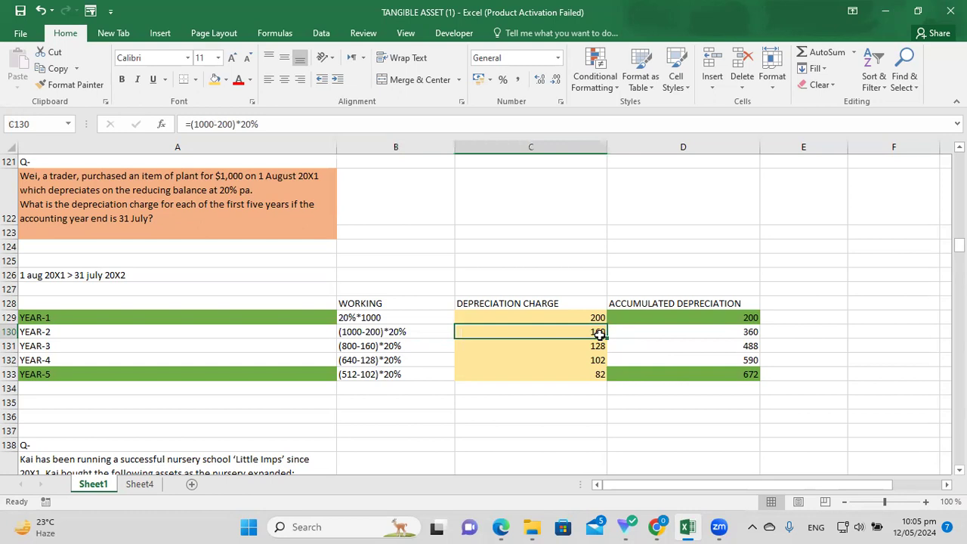
left_click(411, 346)
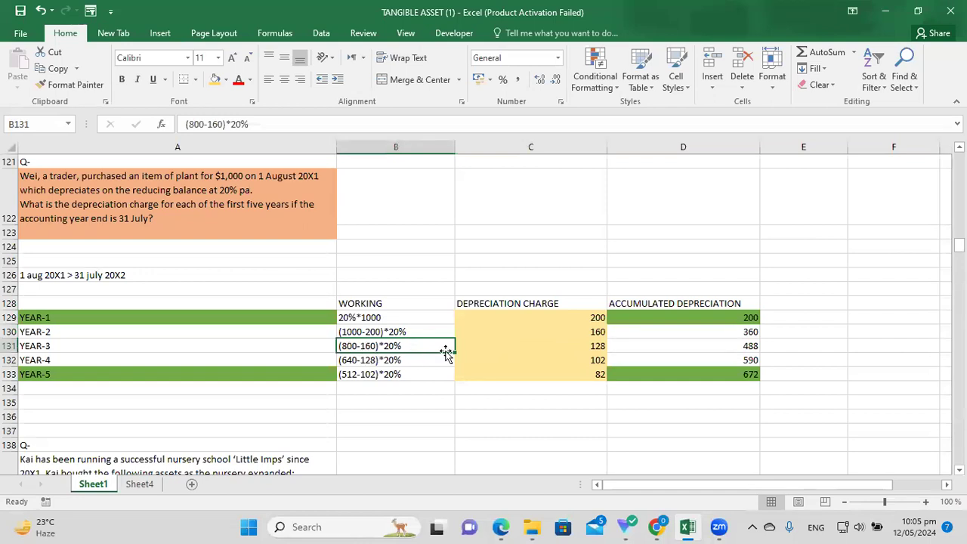
left_click(578, 331)
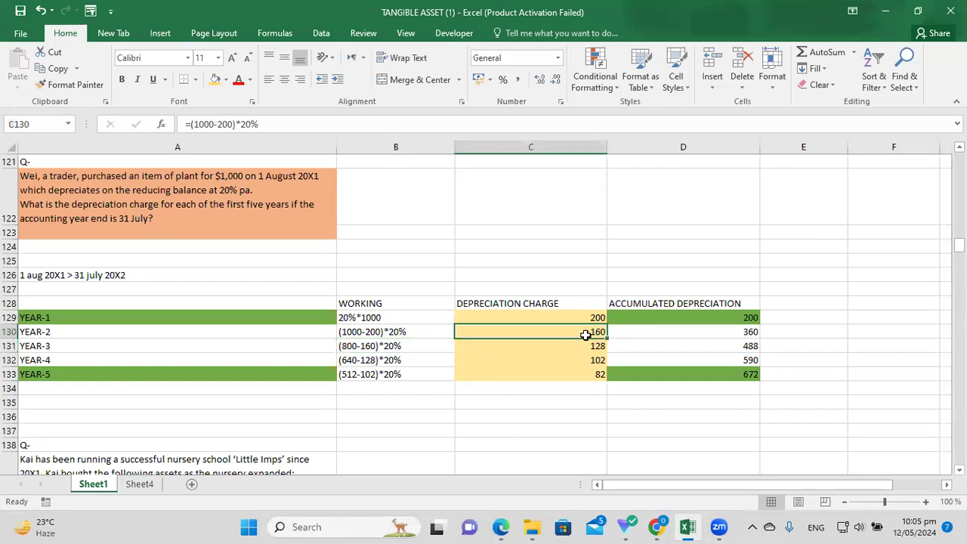
left_click(406, 347)
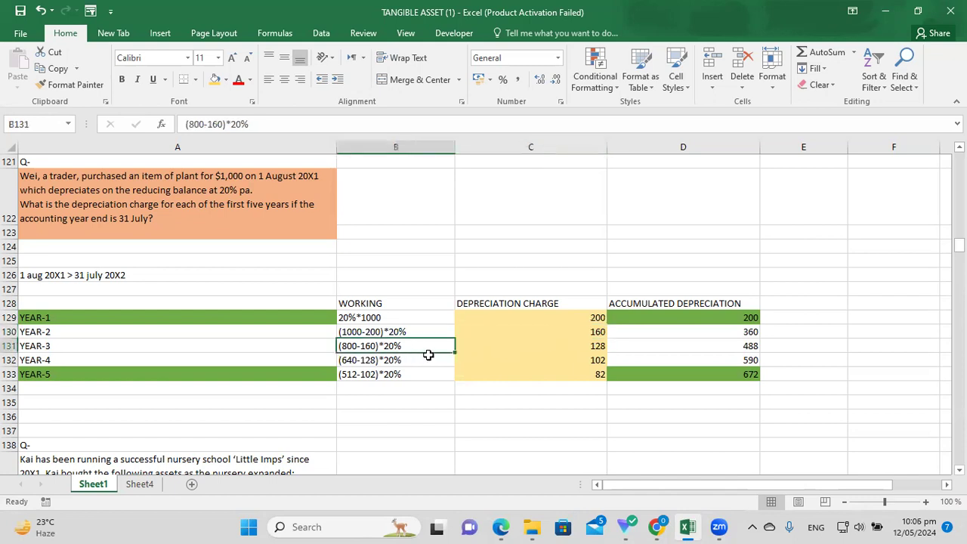
left_click(590, 349)
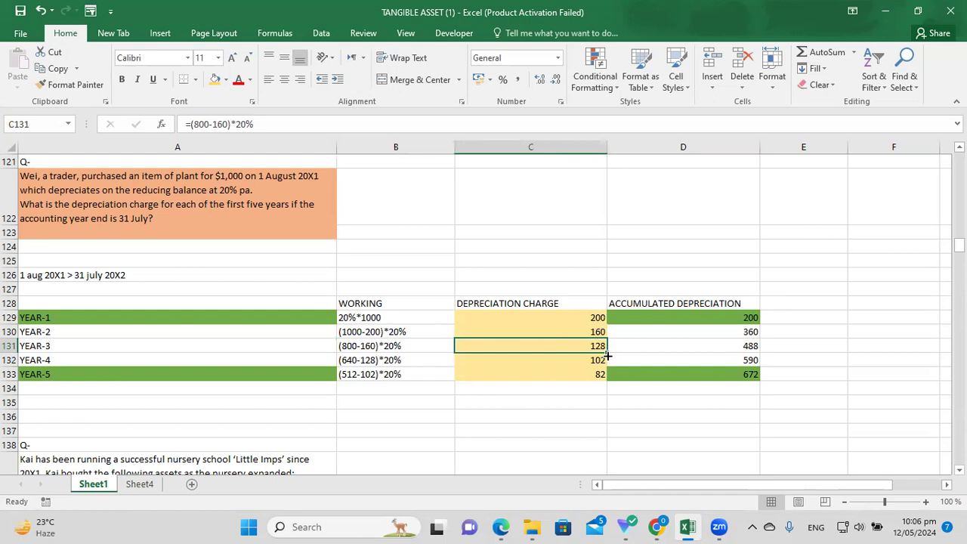
left_click(364, 362)
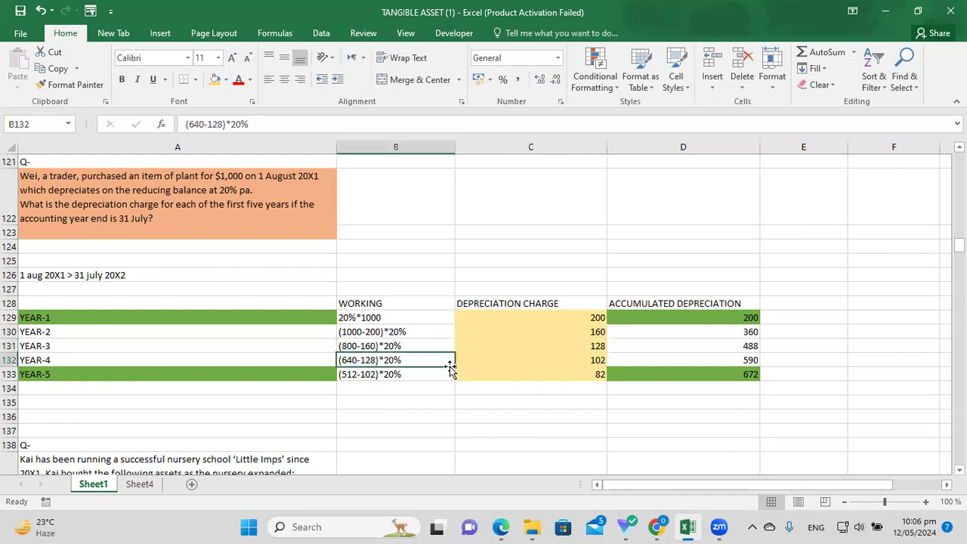
left_click(374, 347)
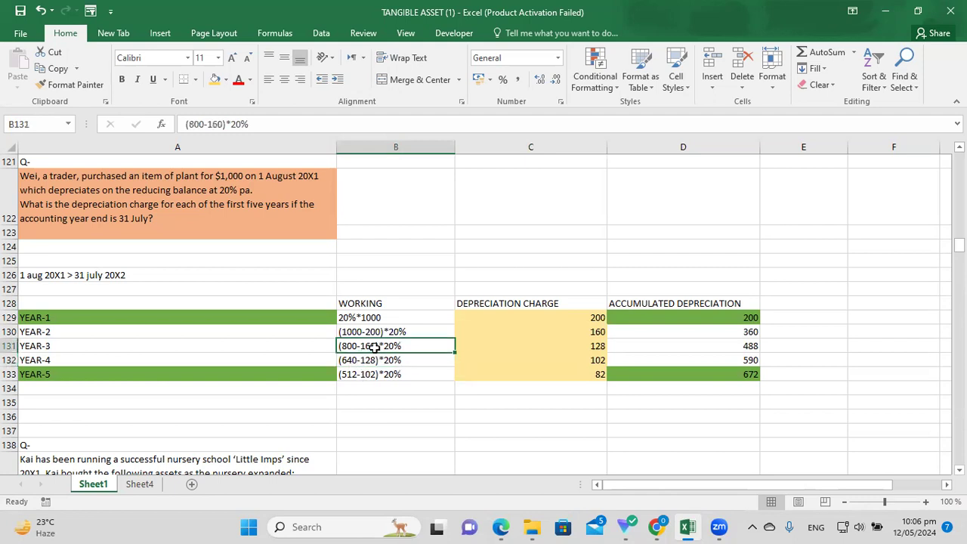
left_click(361, 362)
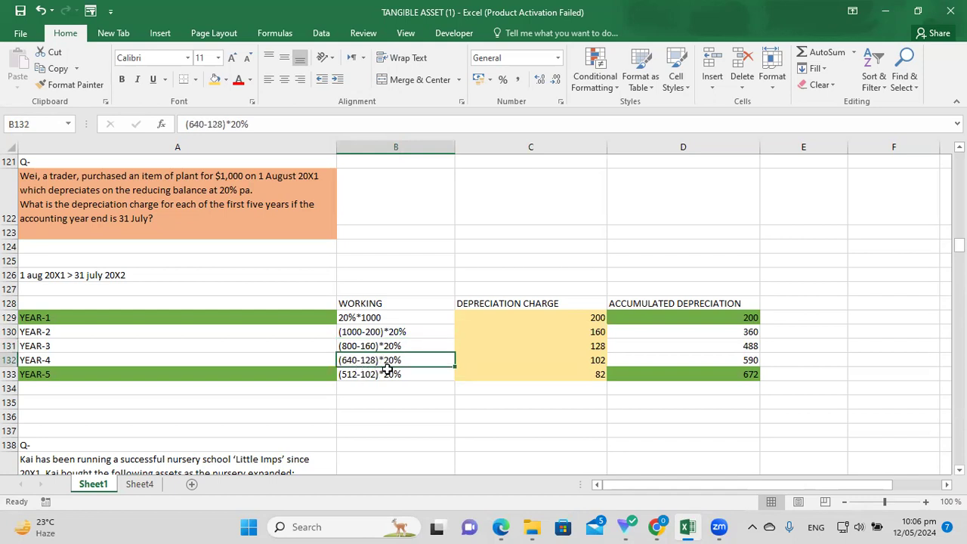
left_click(593, 345)
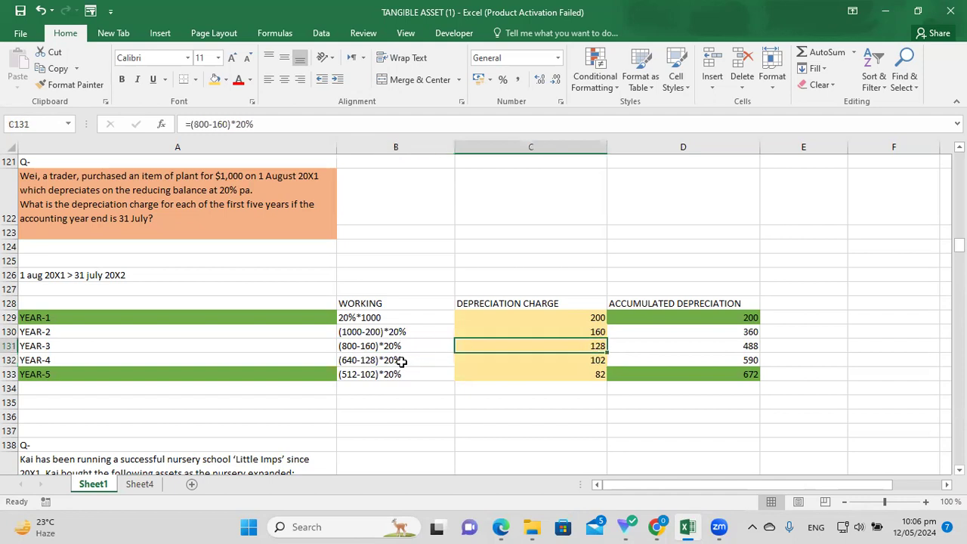
left_click(400, 360)
left_click(599, 361)
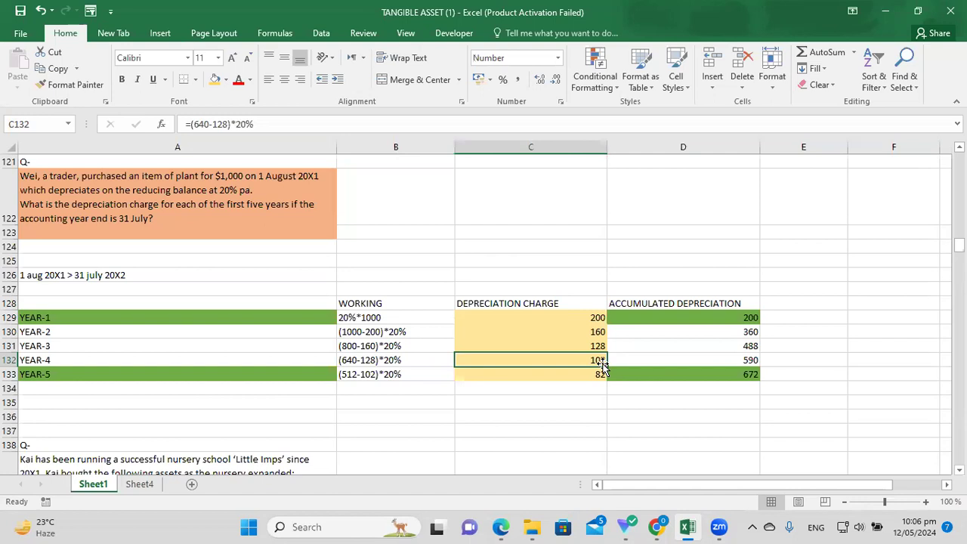
left_click(576, 371)
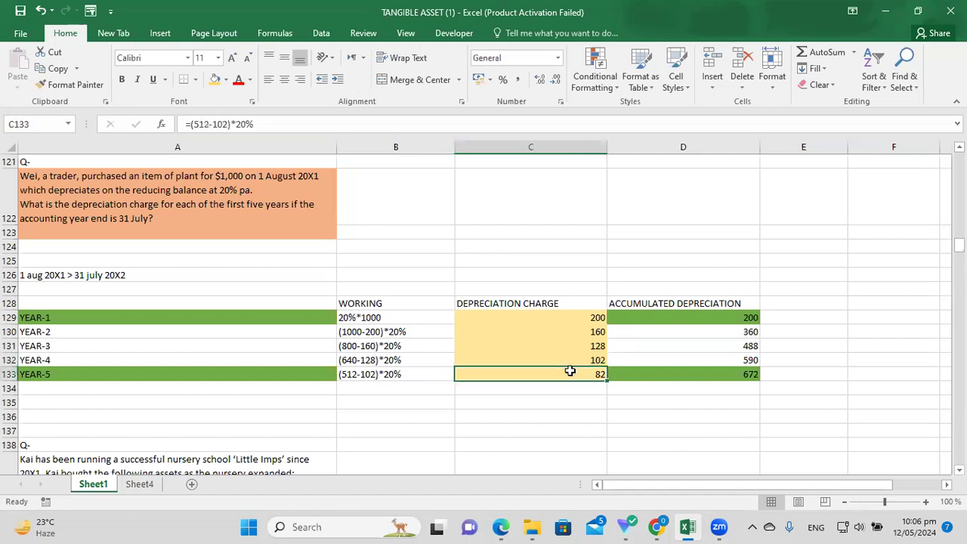
key("Left")
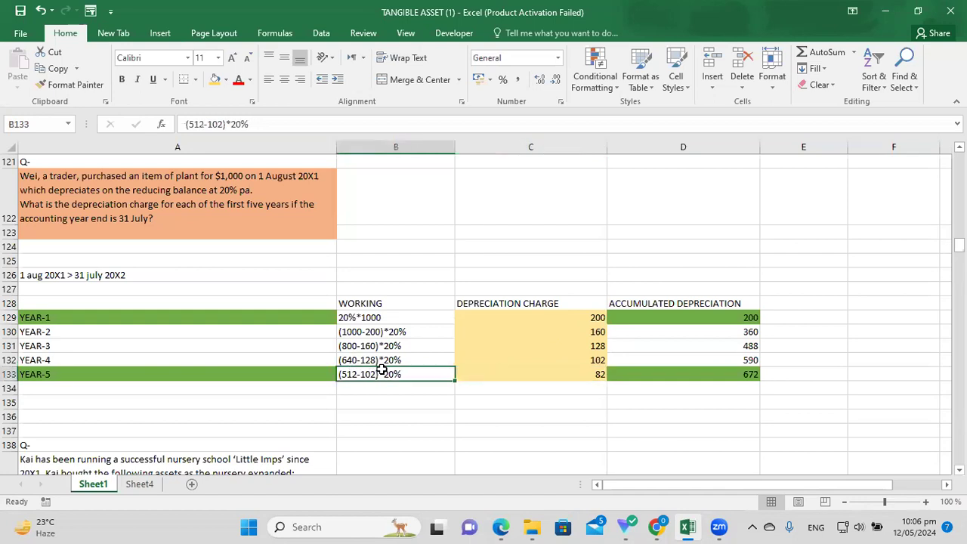
left_click(556, 362)
key("Down")
key("Left")
key("Right")
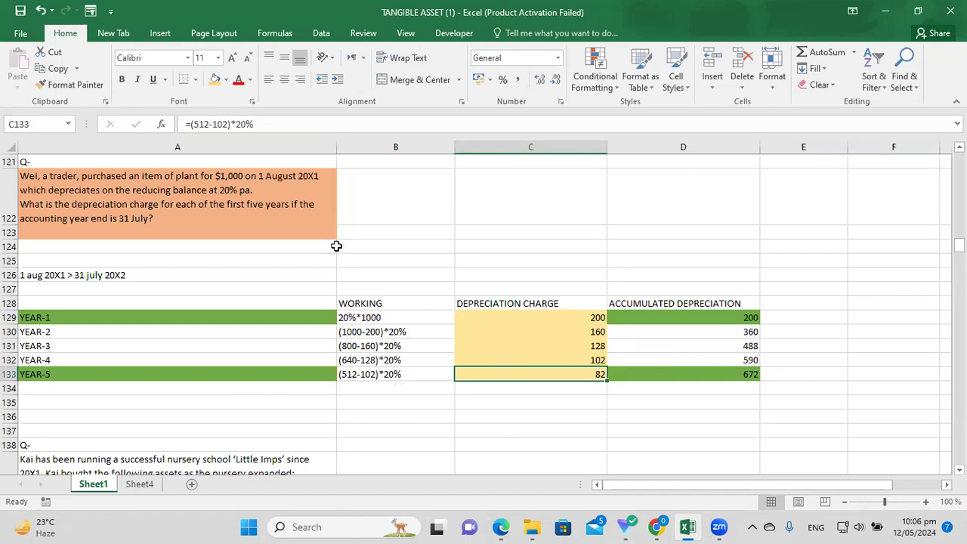
left_click_drag(88, 205, 238, 229)
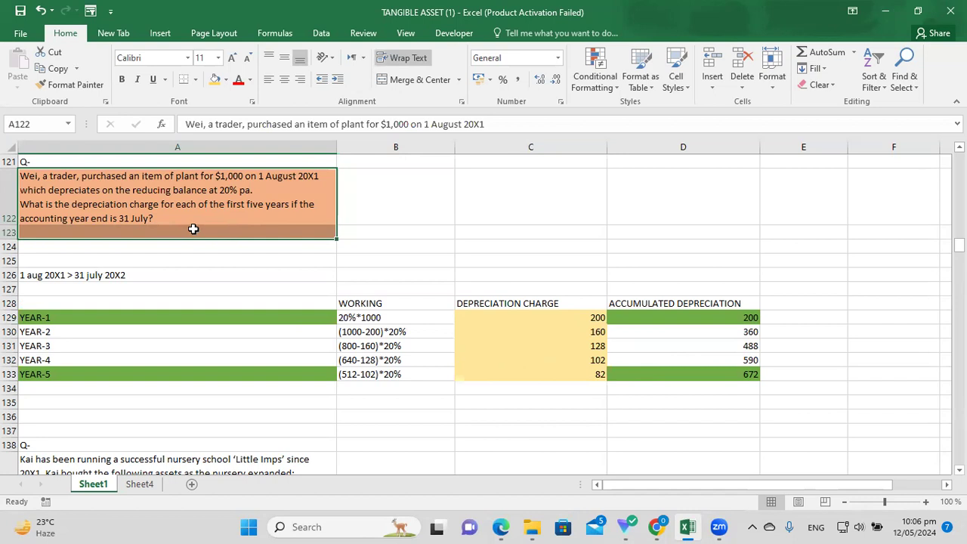
left_click_drag(489, 317, 567, 368)
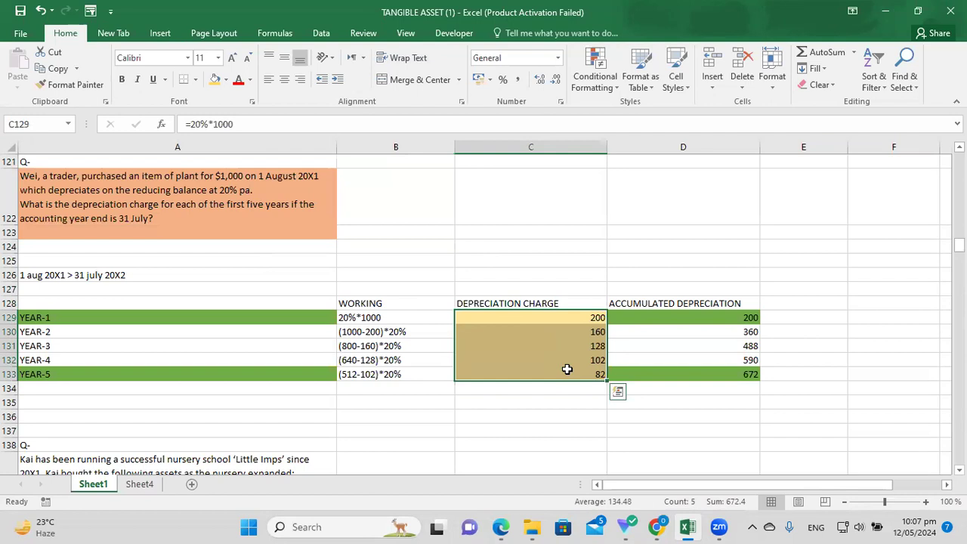
left_click(835, 279)
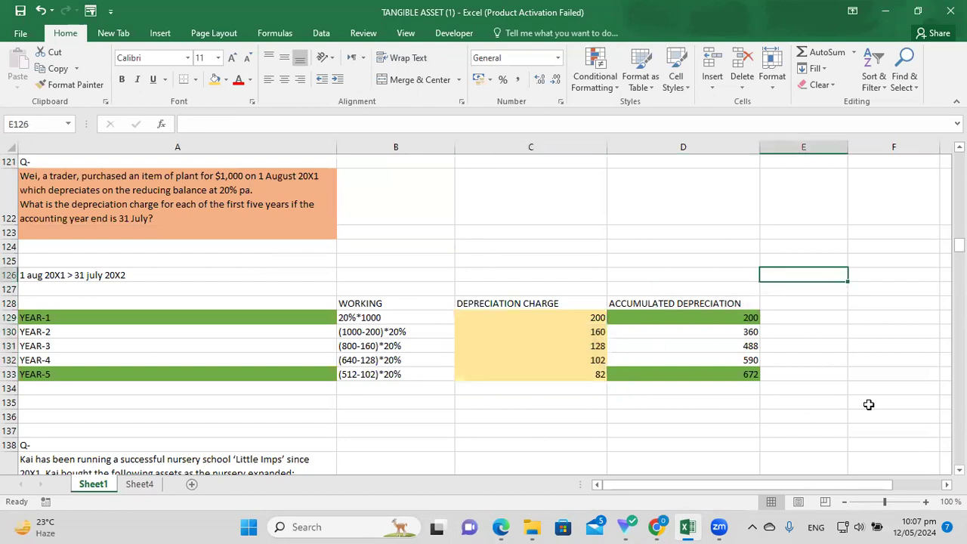
left_click(706, 304)
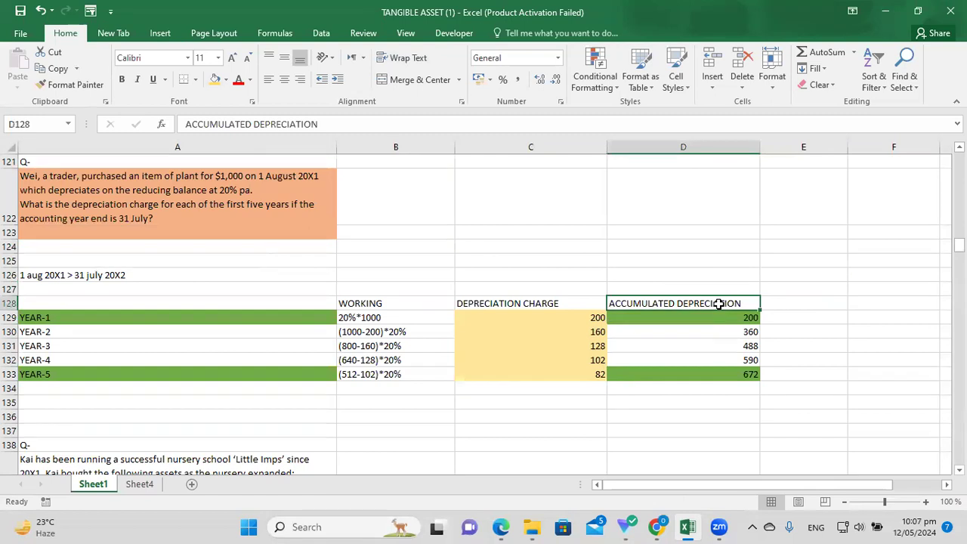
left_click(858, 408)
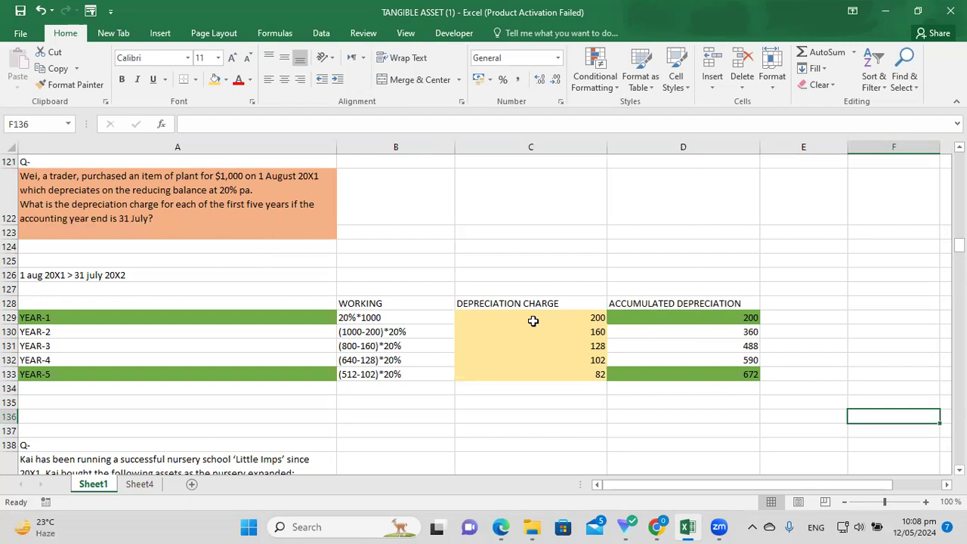
left_click(403, 317)
left_click(550, 317)
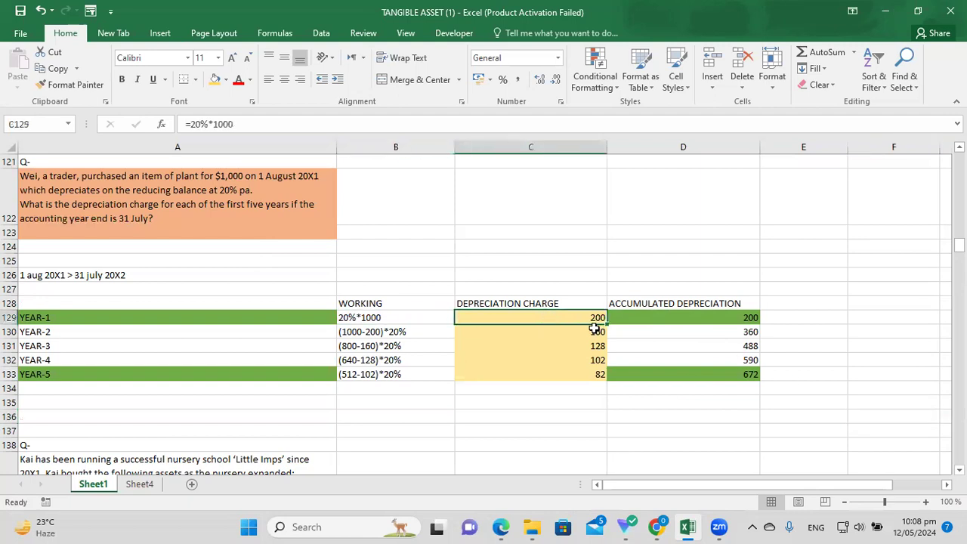
left_click(752, 318)
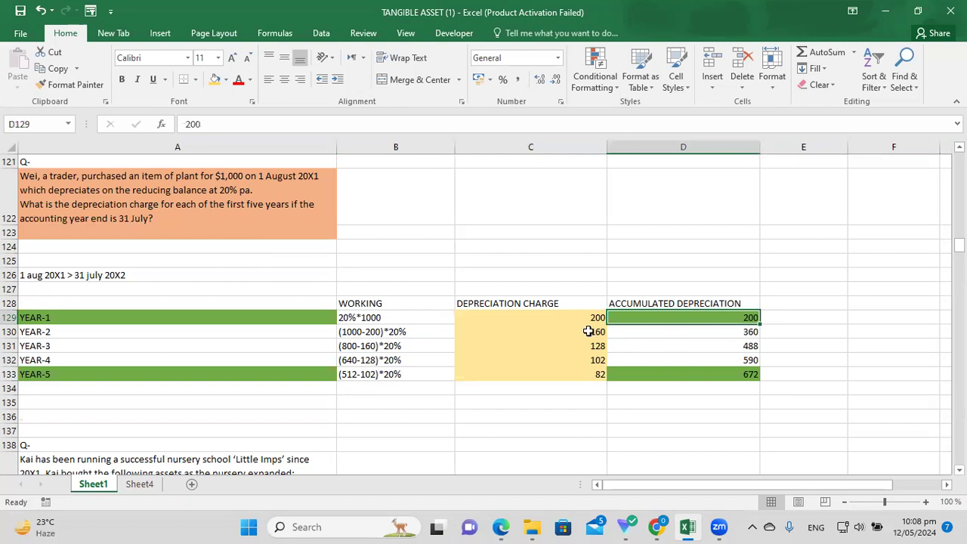
left_click(602, 336)
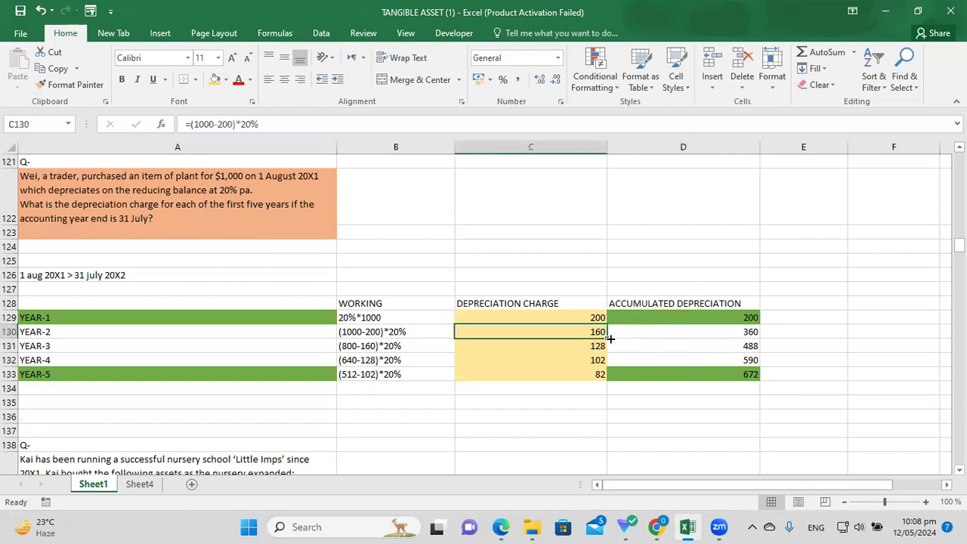
left_click(741, 332)
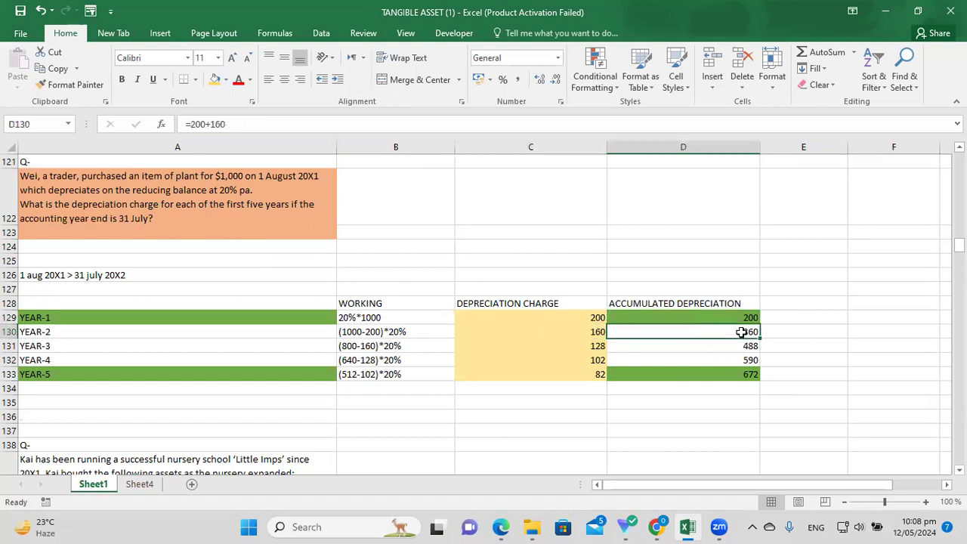
left_click(595, 317)
left_click(598, 330)
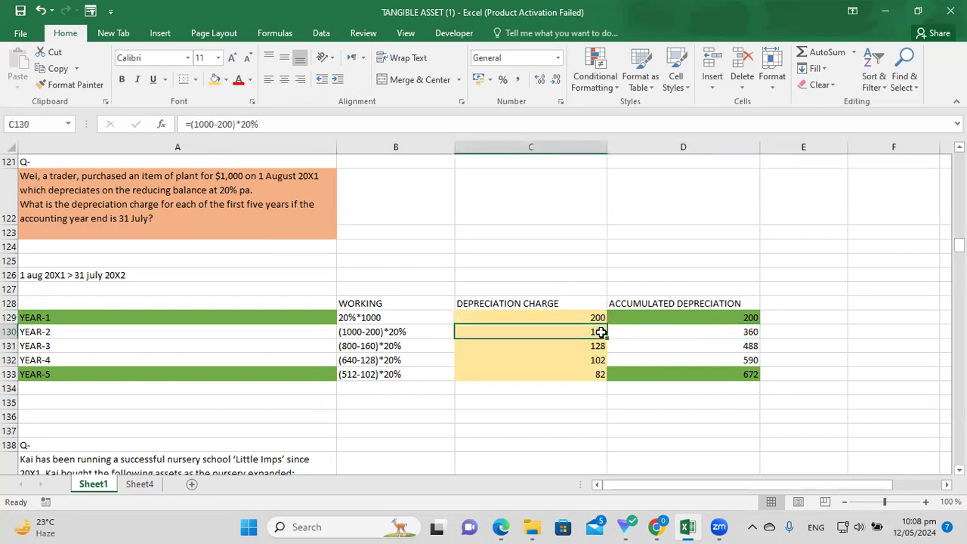
left_click(749, 331)
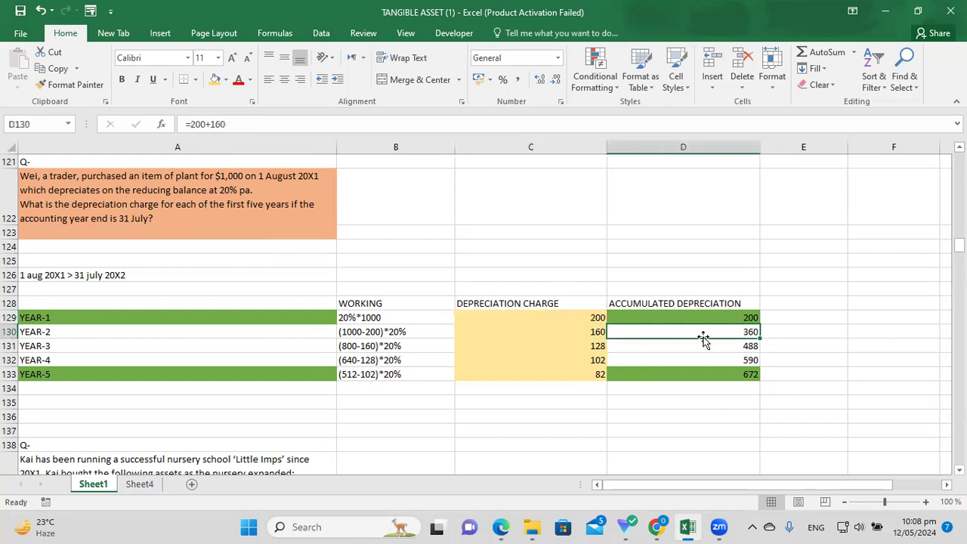
left_click(601, 349)
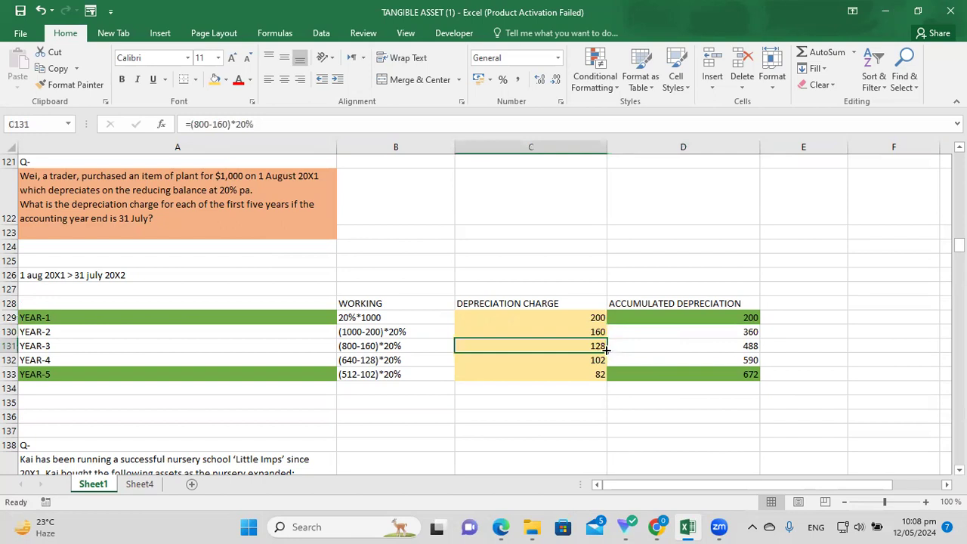
left_click(746, 333)
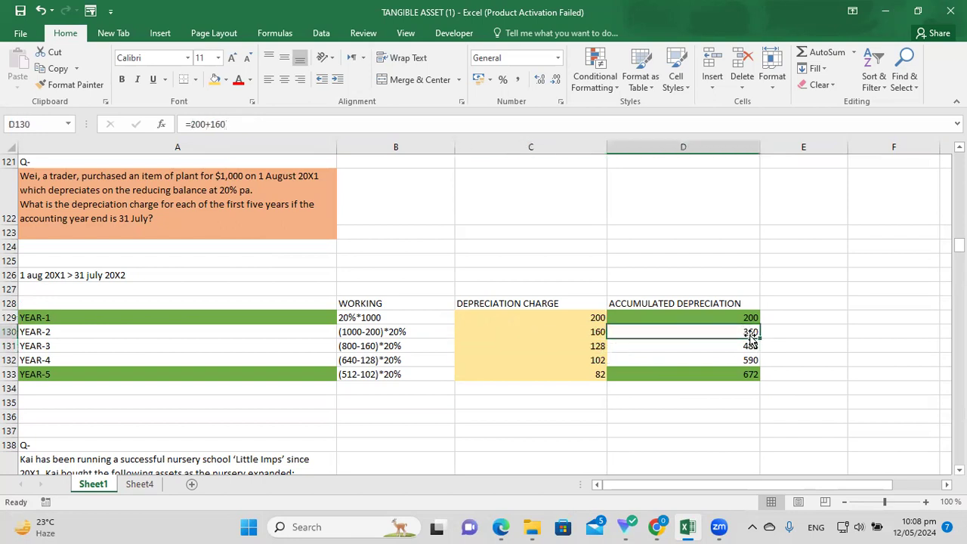
left_click(752, 346)
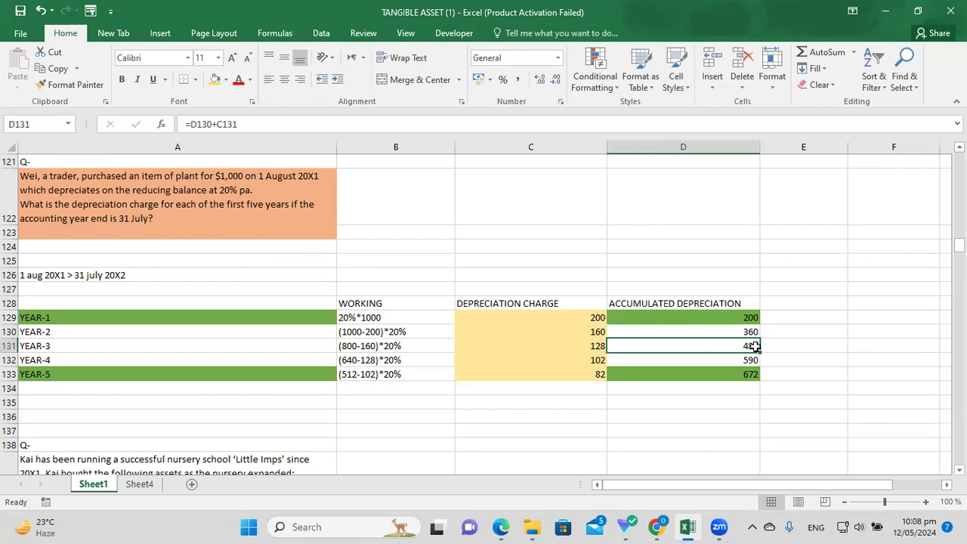
left_click(597, 360)
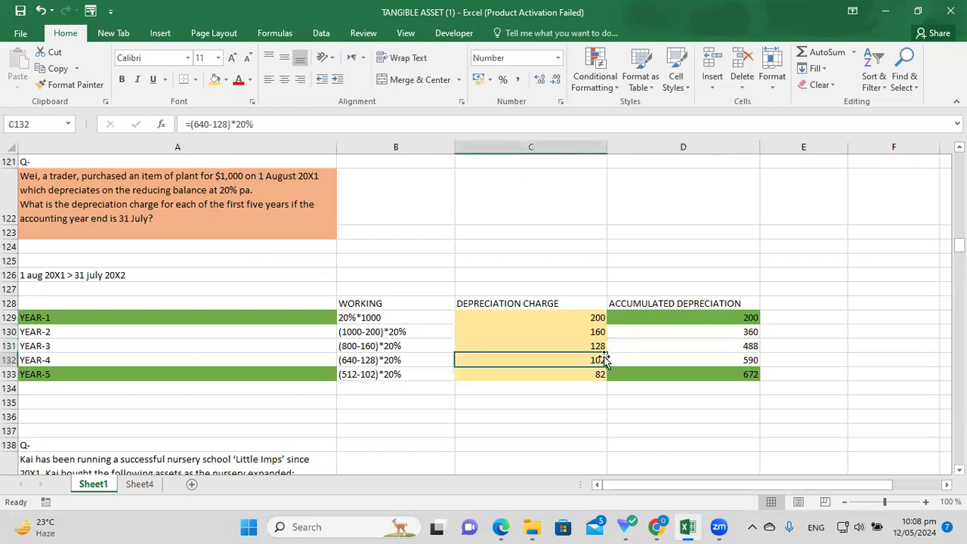
left_click(739, 362)
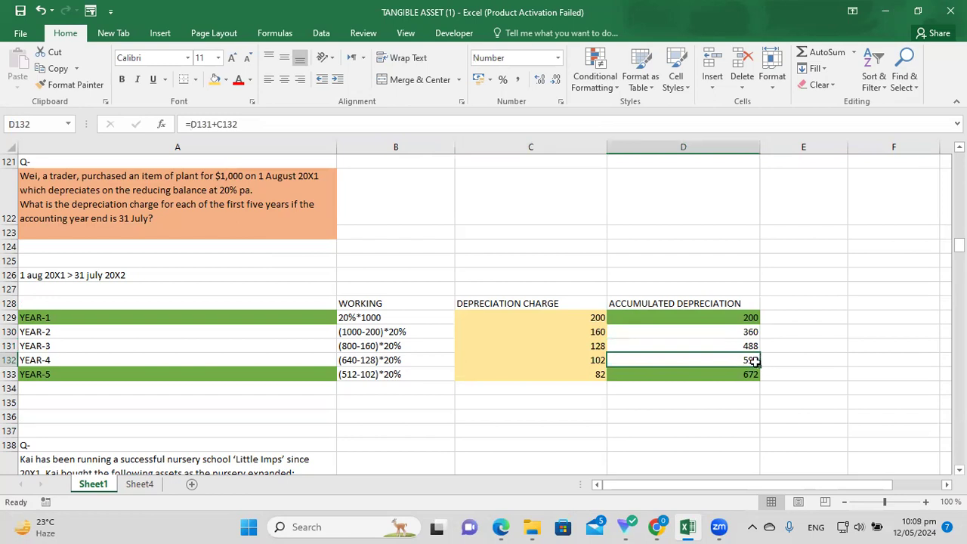
key("Down")
key("Left")
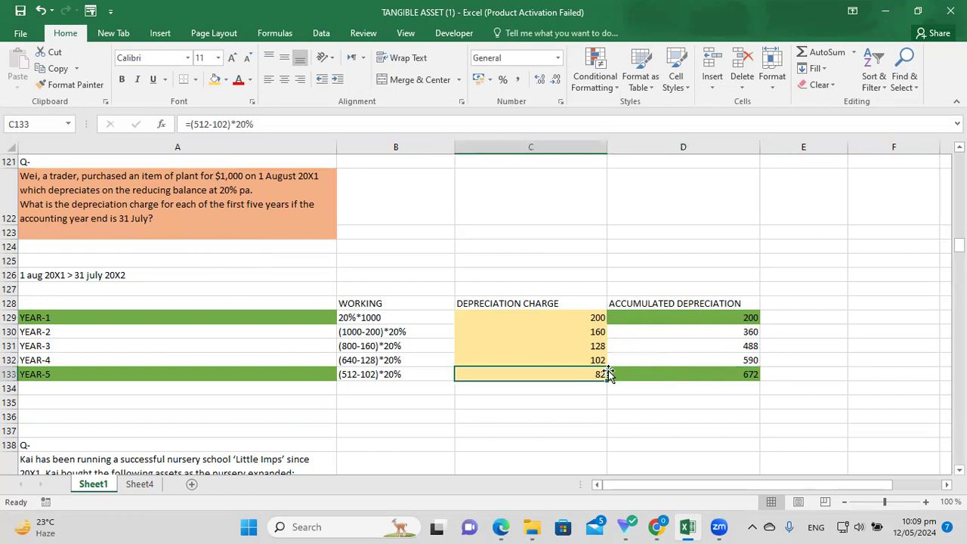
key("Right")
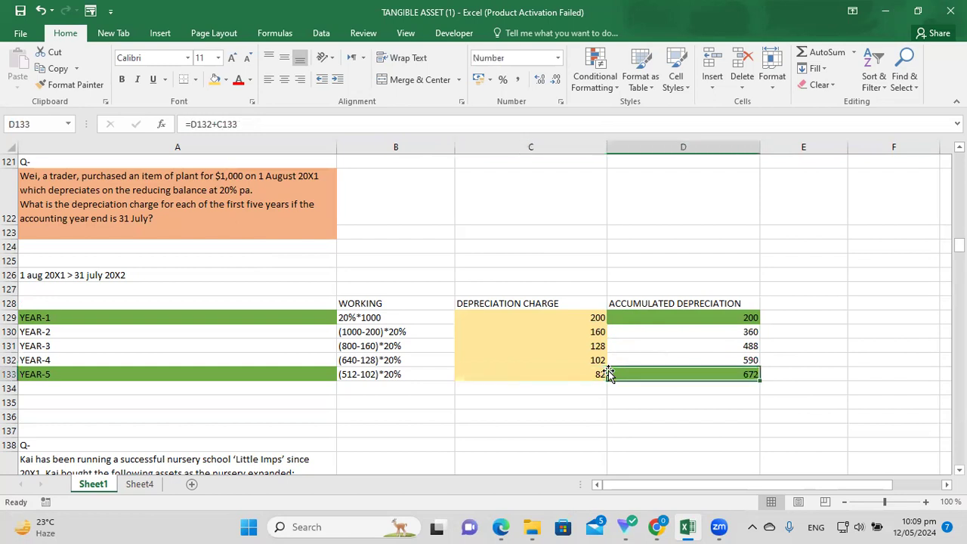
left_click(861, 377)
key("Left")
key("Left")
left_click(723, 331)
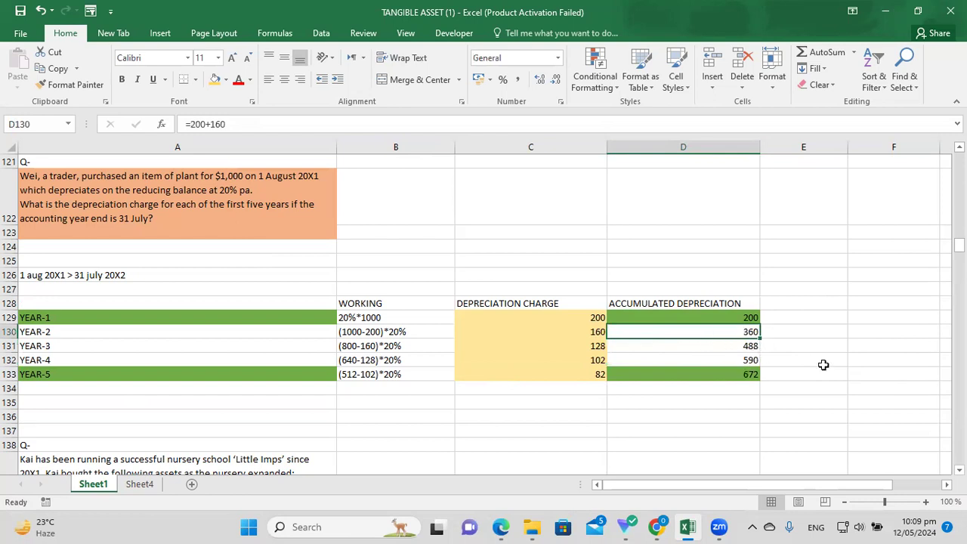
left_click(721, 305)
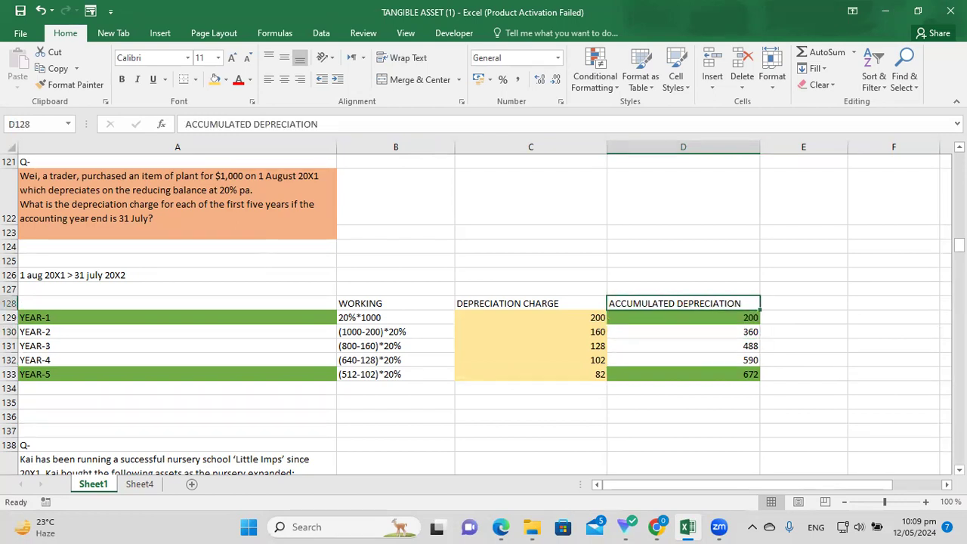
Scroll Sheet1 down to row 138 to show Kai's nursery oven-and-minibus question.
left_click_drag(958, 245, 958, 252)
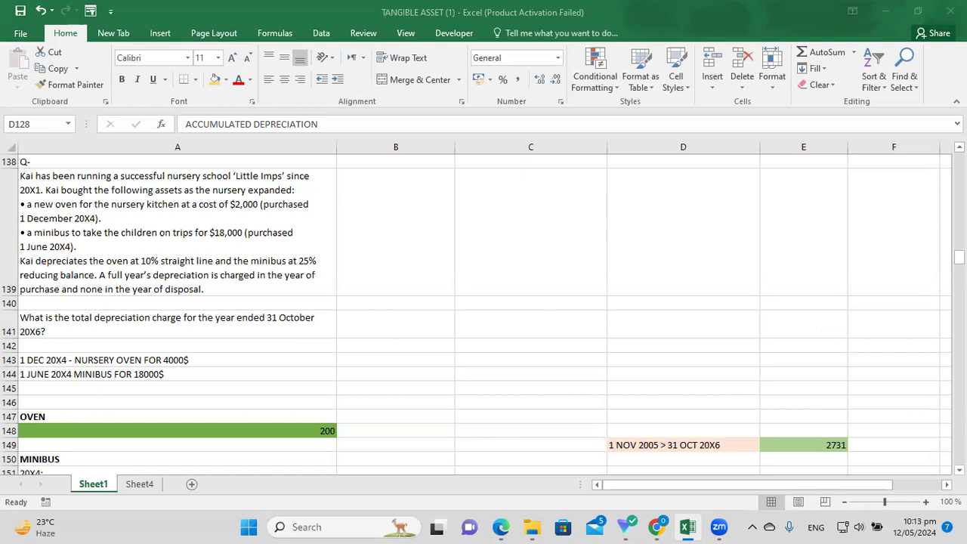
scroll(889, 298, "down", 3)
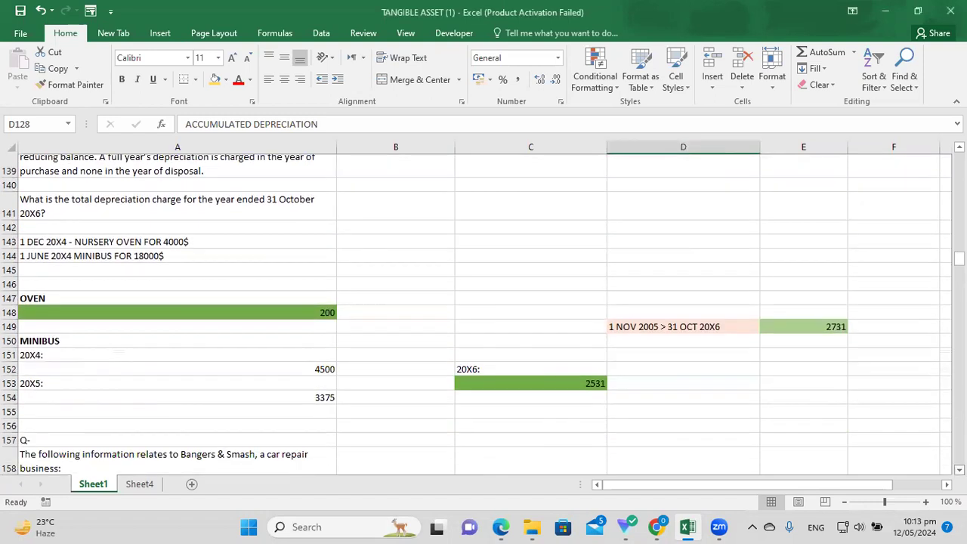
scroll(549, 277, "up", 3)
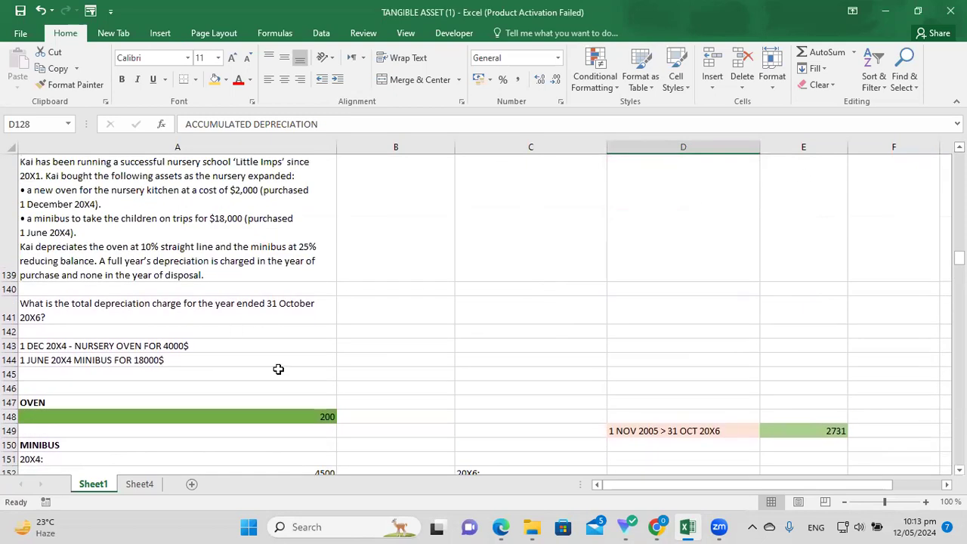
left_click(195, 310)
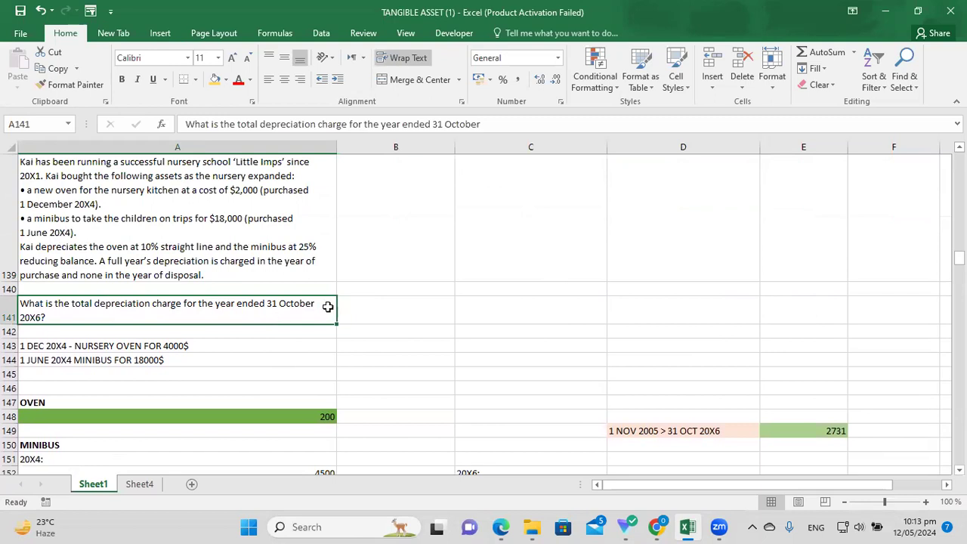
left_click(521, 319)
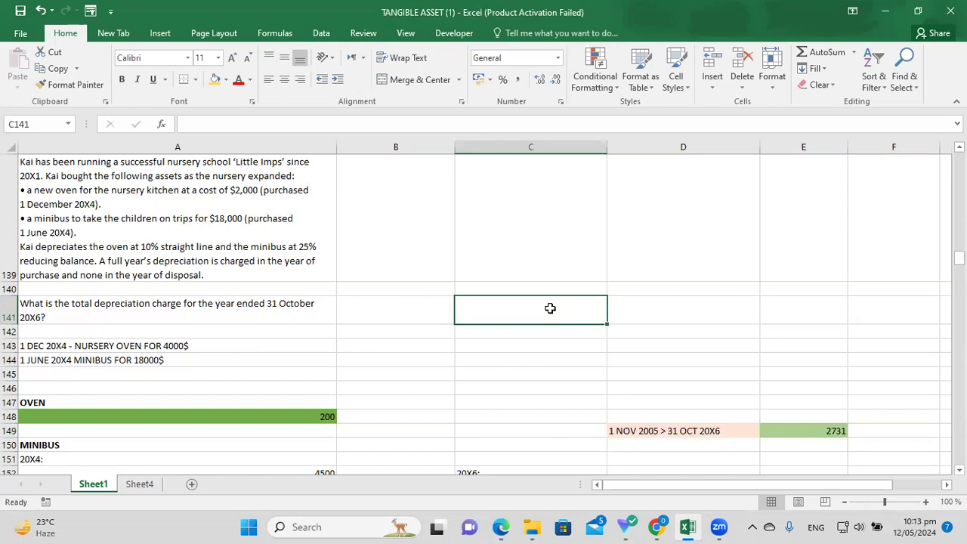
Enter the period note '1 nov 2005>31 oct 2006' in C141 beside the total-charge question.
type("1")
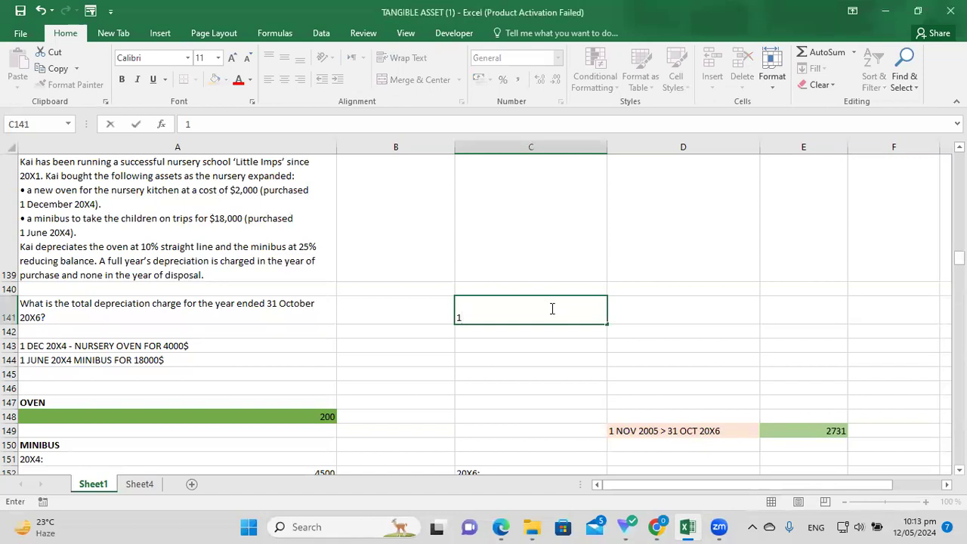
type(" nov 2005>3")
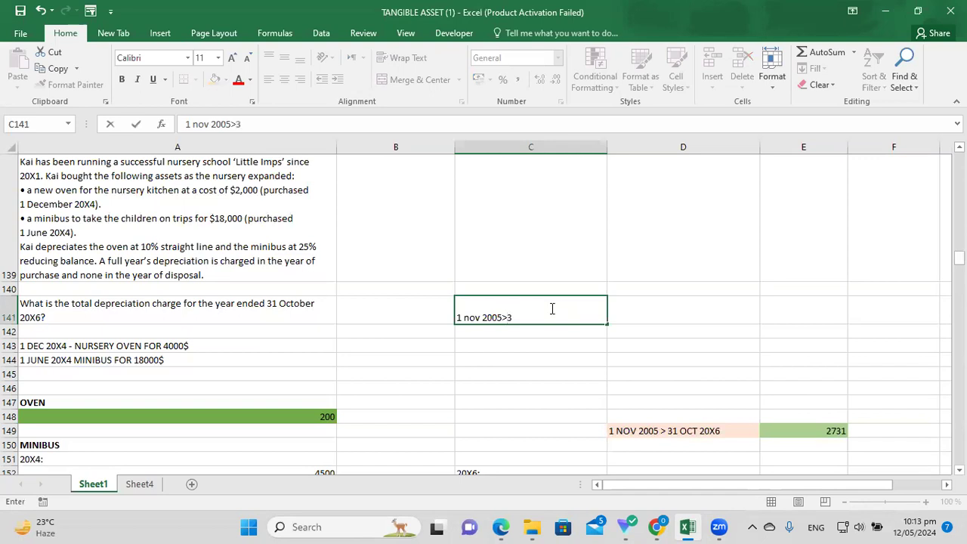
type("1 oct 2006")
left_click(483, 317)
left_click(524, 317)
scroll(959, 468, "down", 3)
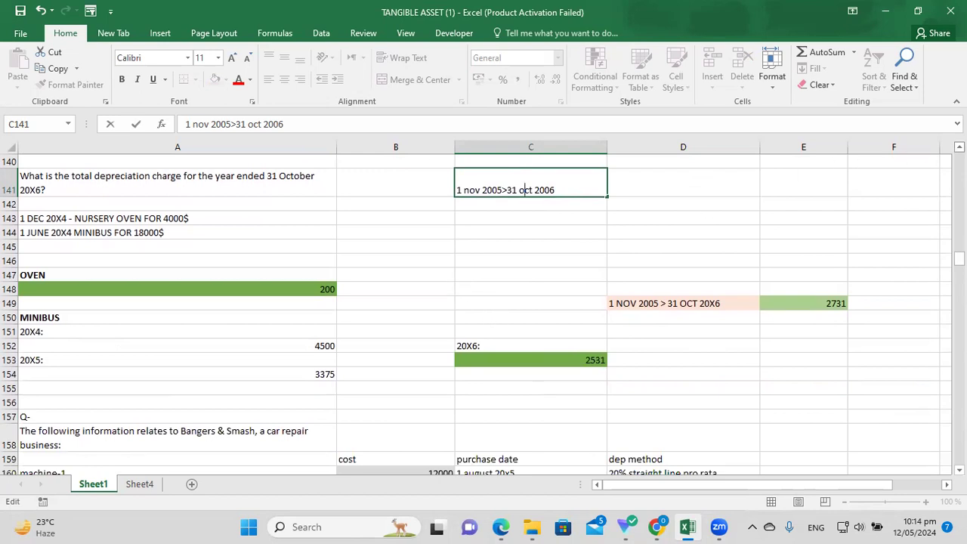
scroll(475, 321, "up", 3)
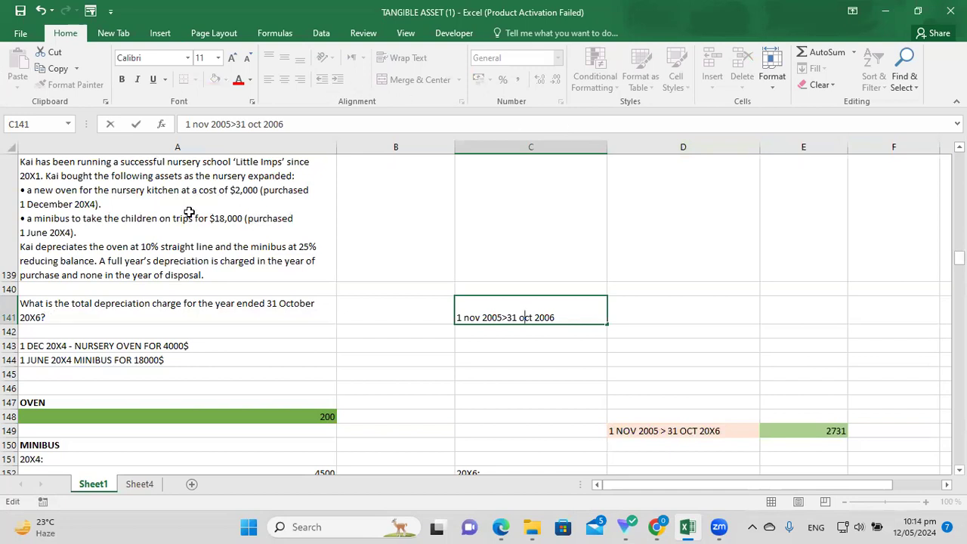
left_click(163, 189)
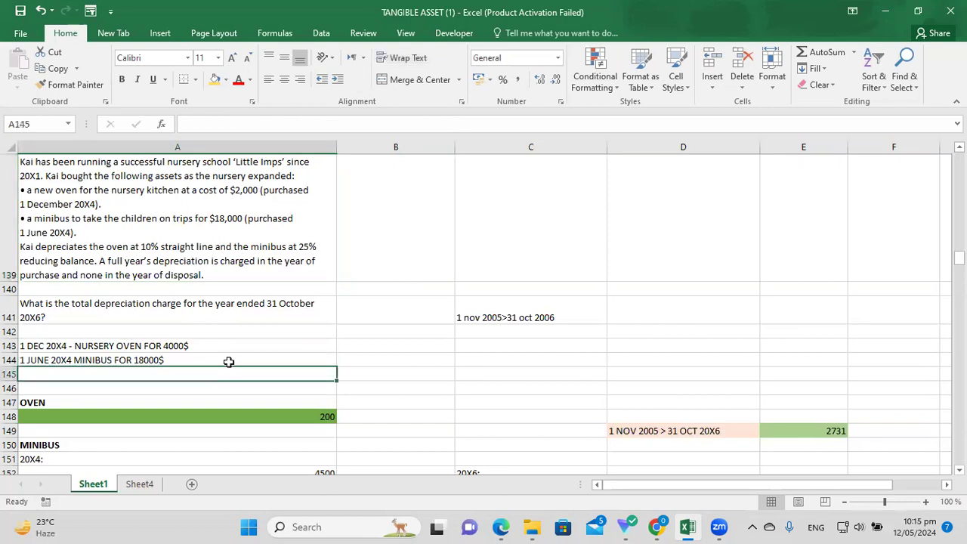
left_click(88, 400)
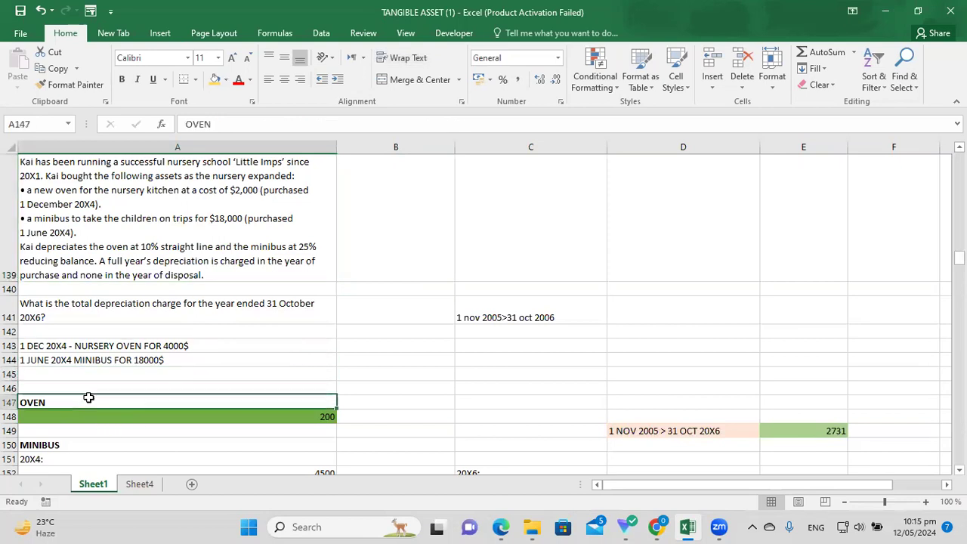
key("Down")
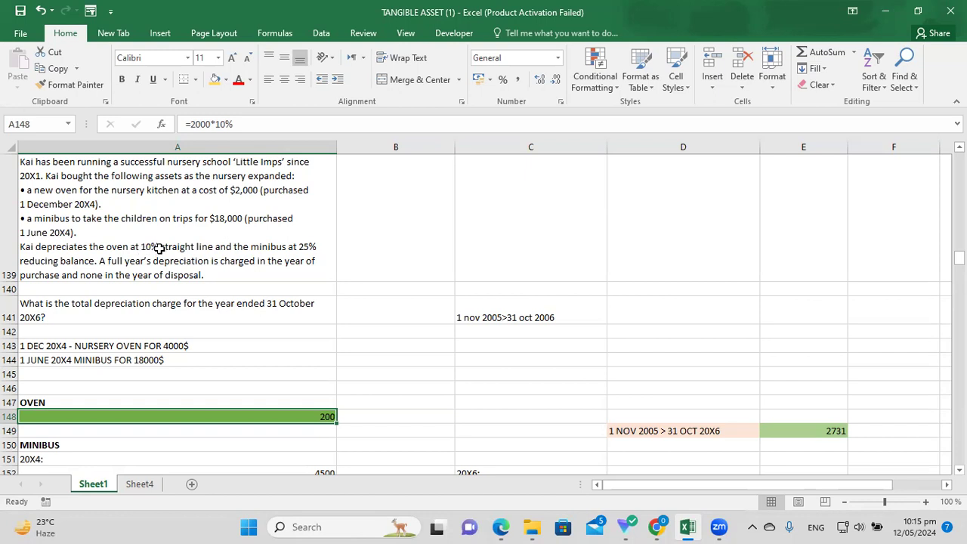
left_click(363, 346)
left_click(959, 470)
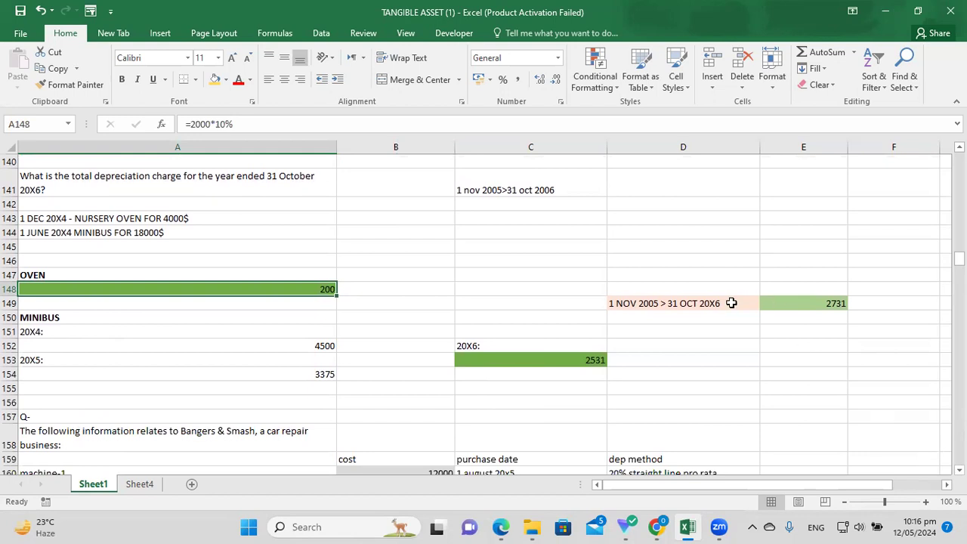
left_click(736, 303)
left_click(796, 303)
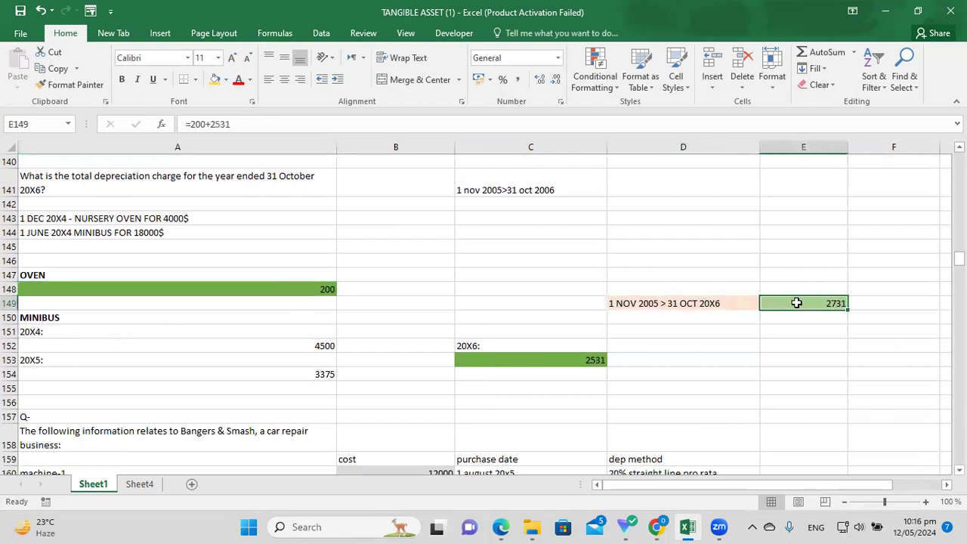
left_click(439, 273)
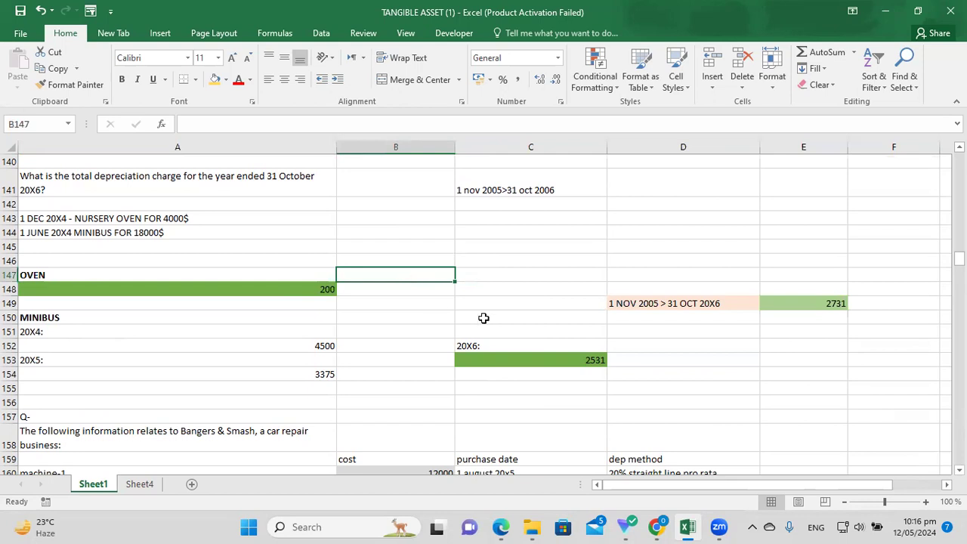
left_click(512, 328)
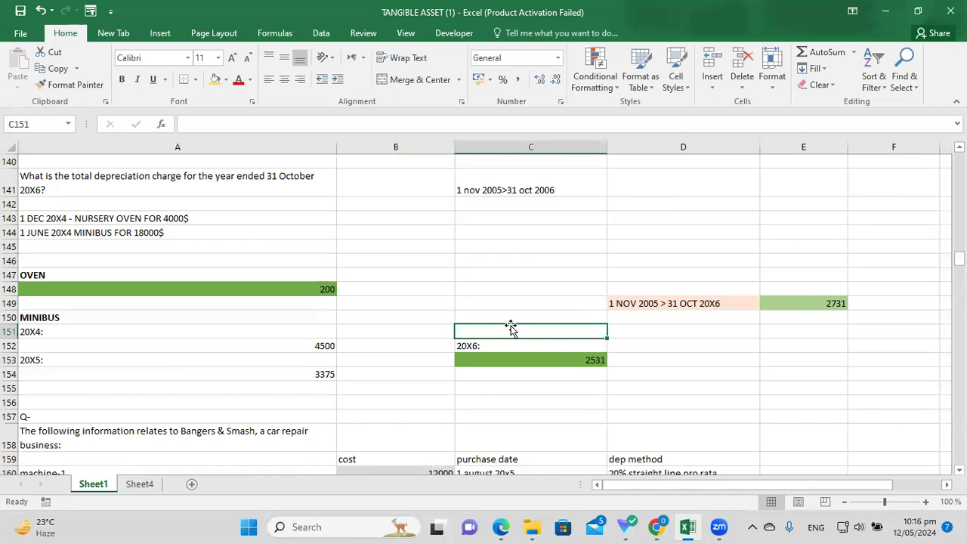
left_click(327, 287)
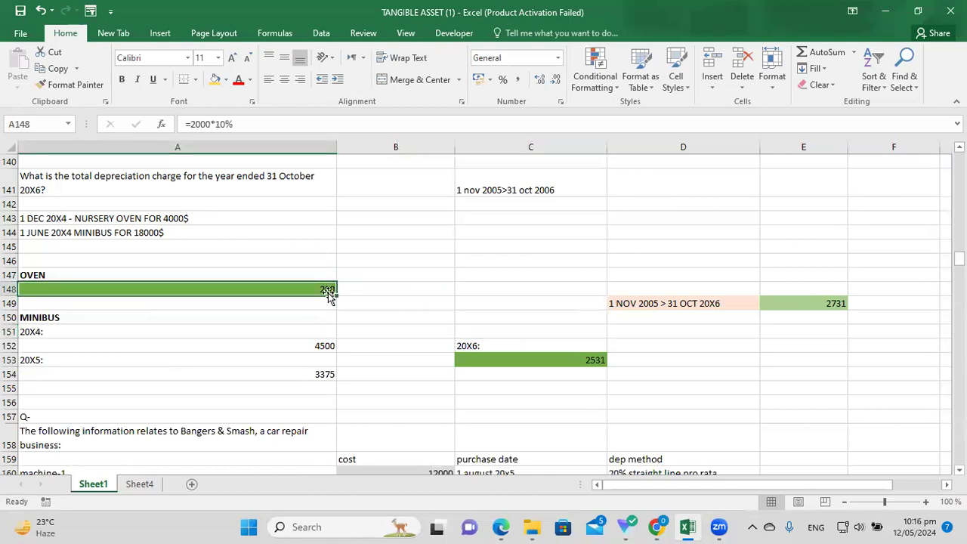
left_click_drag(336, 295, 335, 290)
left_click(389, 334)
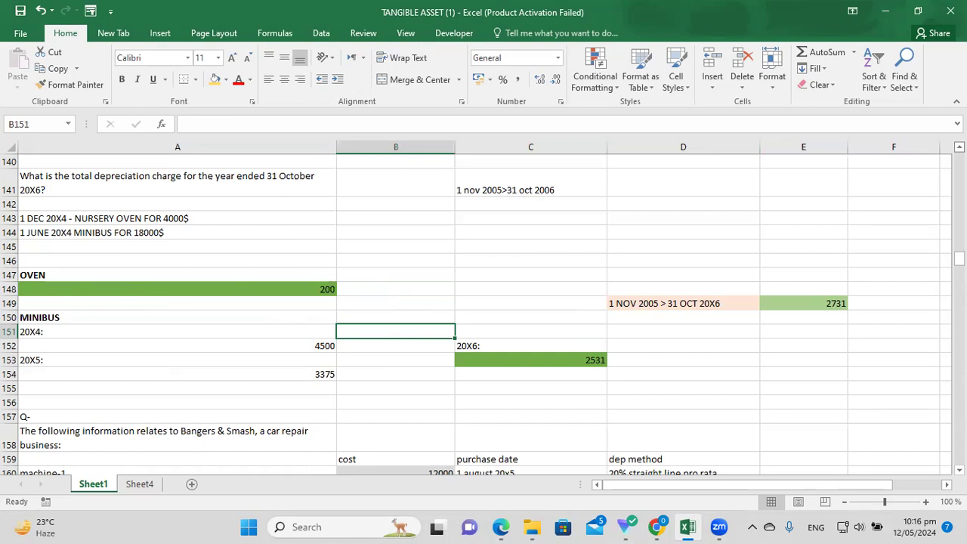
scroll(483, 309, "up", 2)
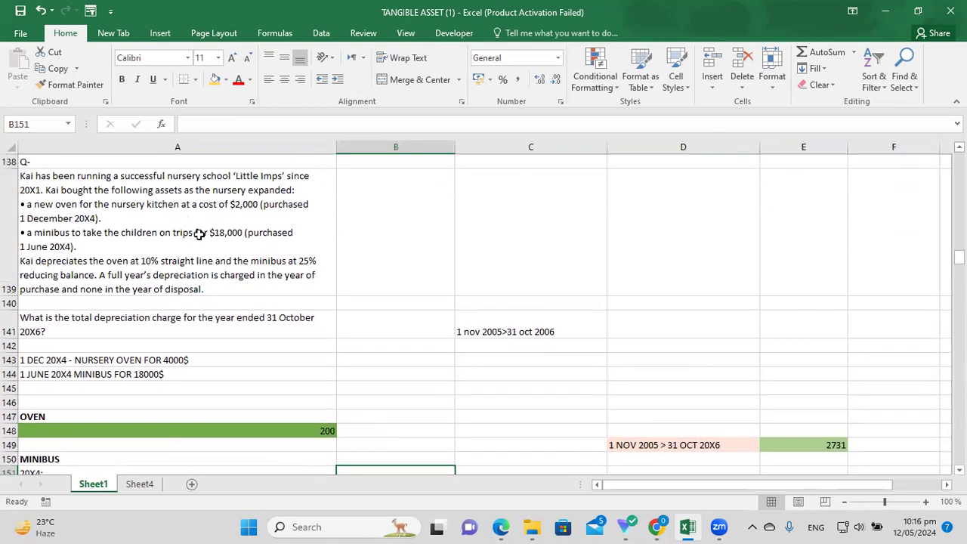
left_click(199, 234)
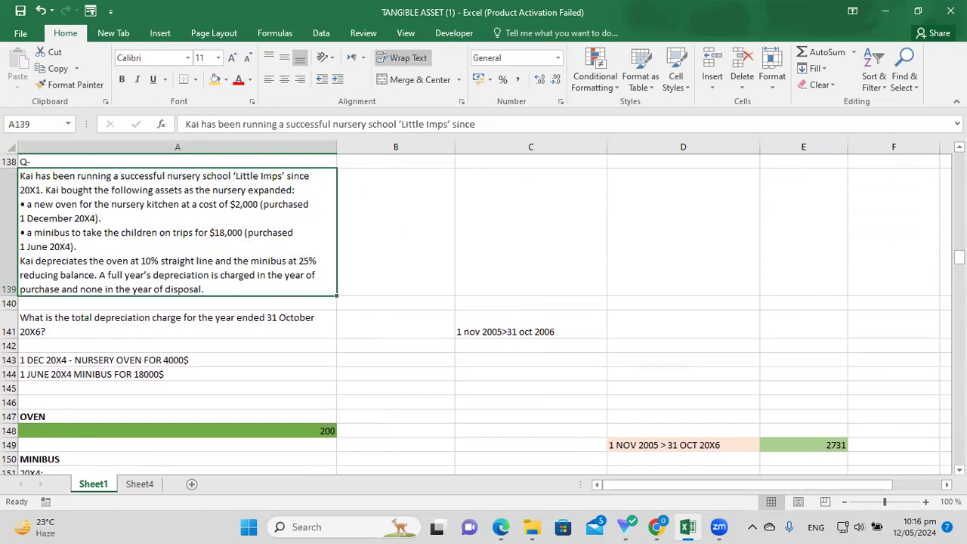
scroll(483, 314, "down", 1)
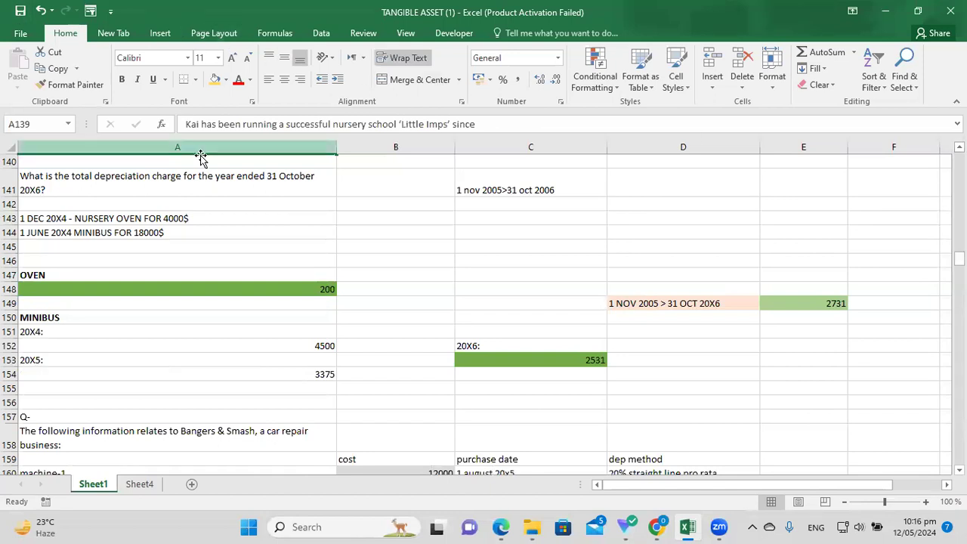
left_click(105, 330)
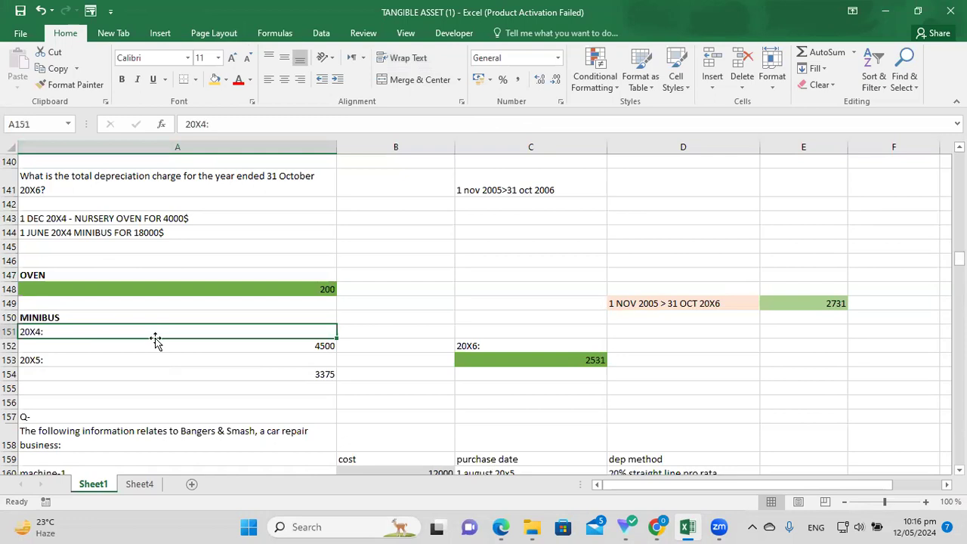
key("Down")
key("Down")
key("Down")
key("Down")
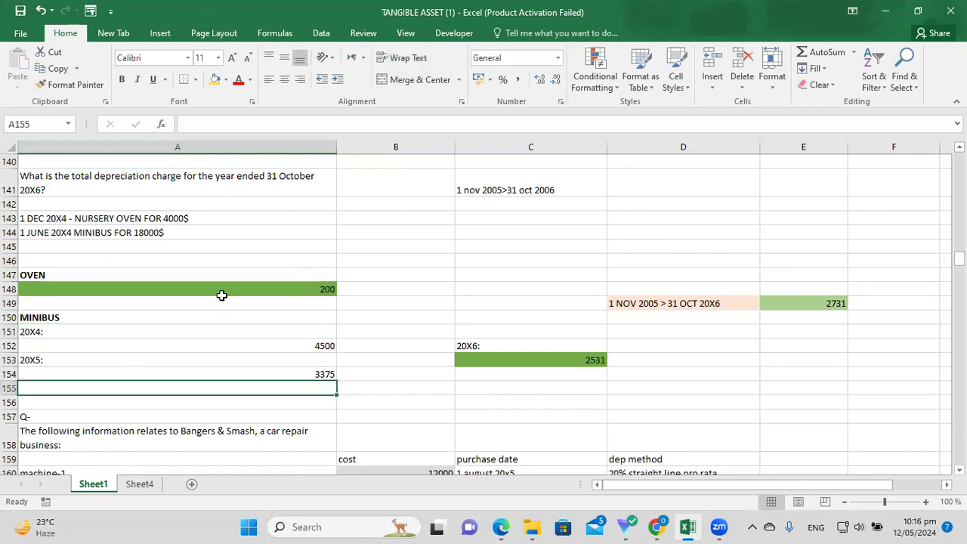
left_click(221, 295)
left_click(239, 271)
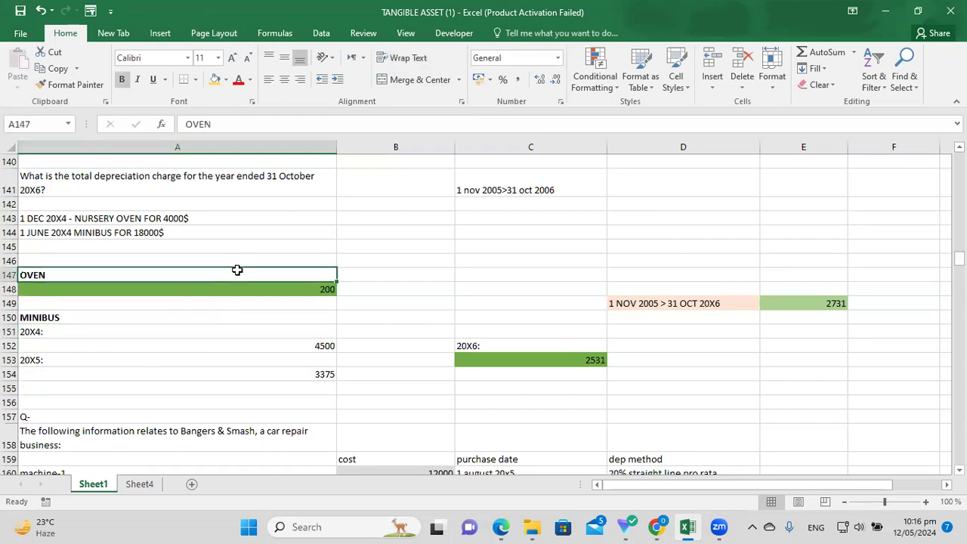
left_click(302, 293)
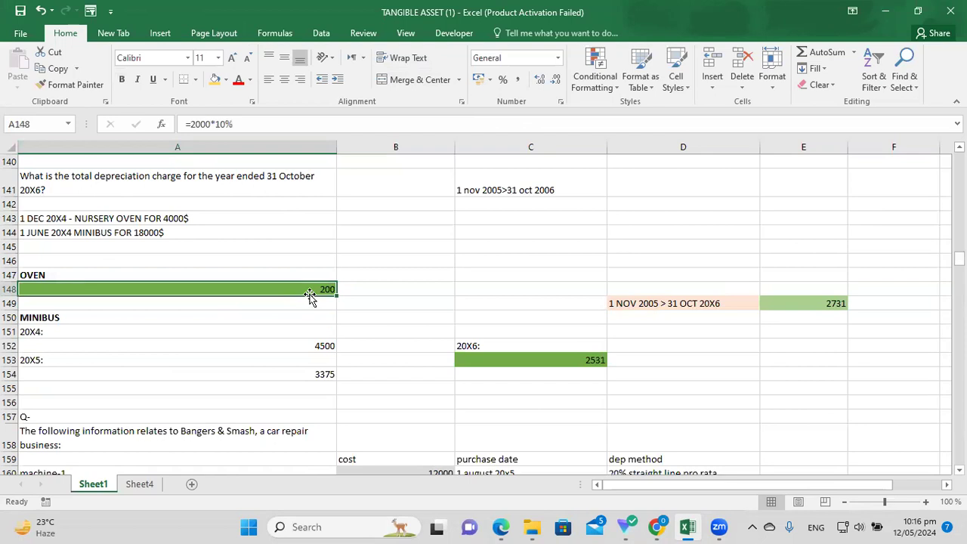
left_click(389, 276)
left_click(319, 291)
left_click(429, 291)
left_click(329, 290)
left_click(373, 276)
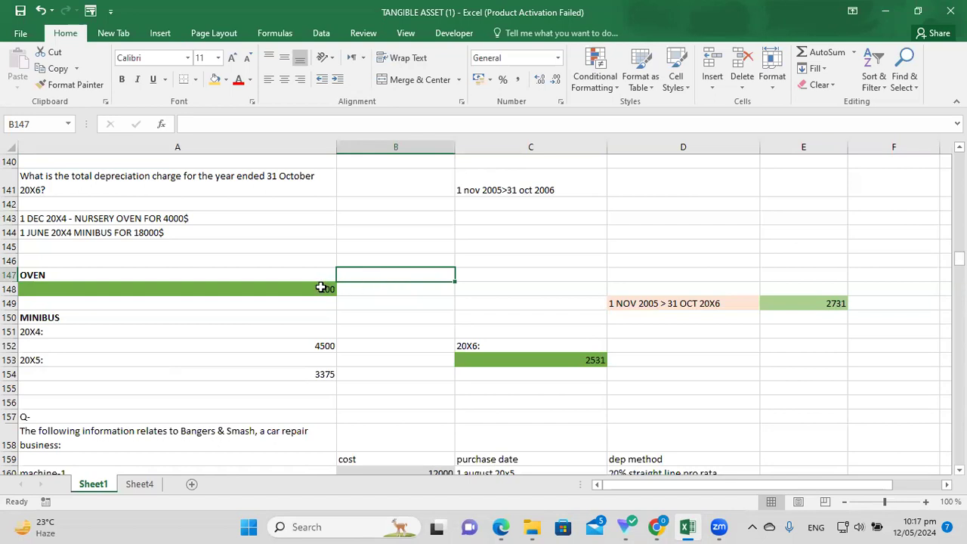
left_click(325, 288)
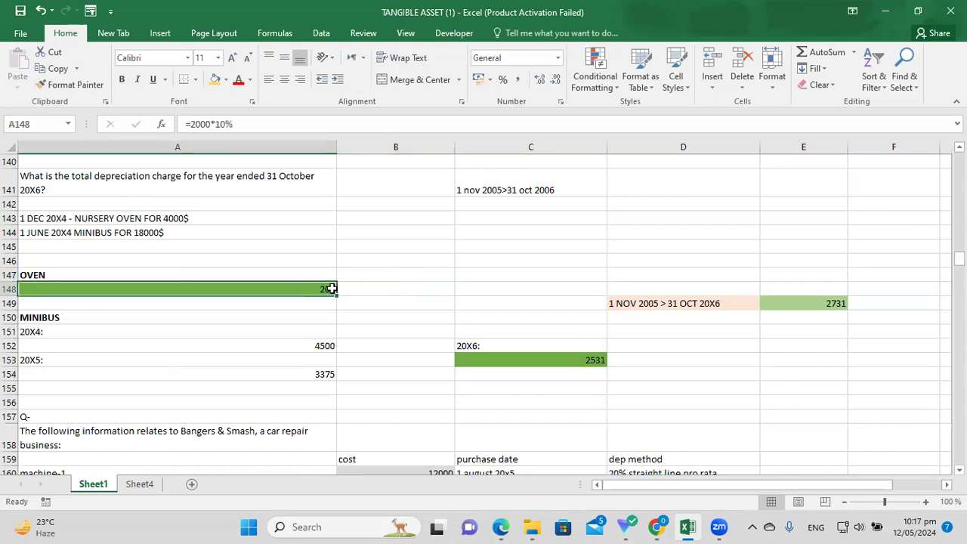
left_click(392, 276)
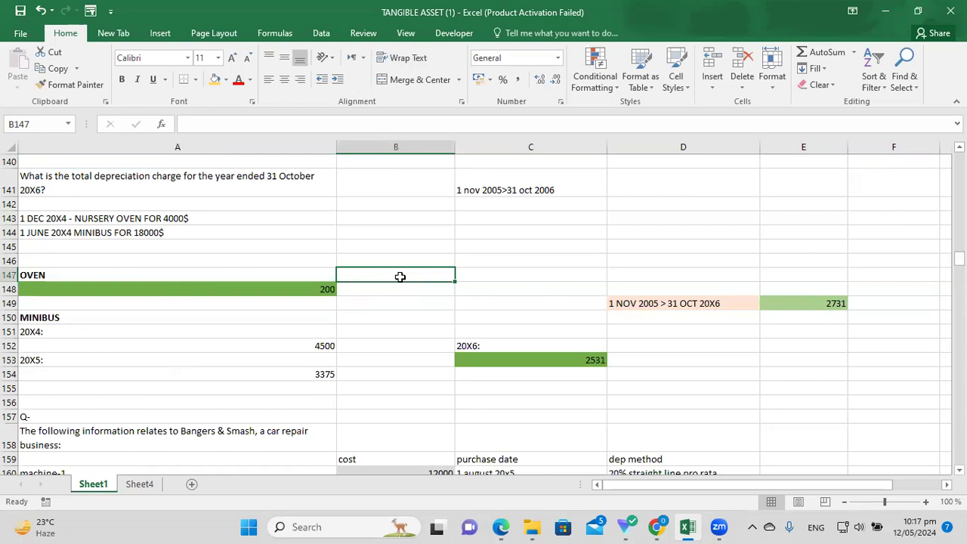
Add the note '200 dep of oven every year. i.e 2004,2005,2006 and so on...' in B147.
type("200 d")
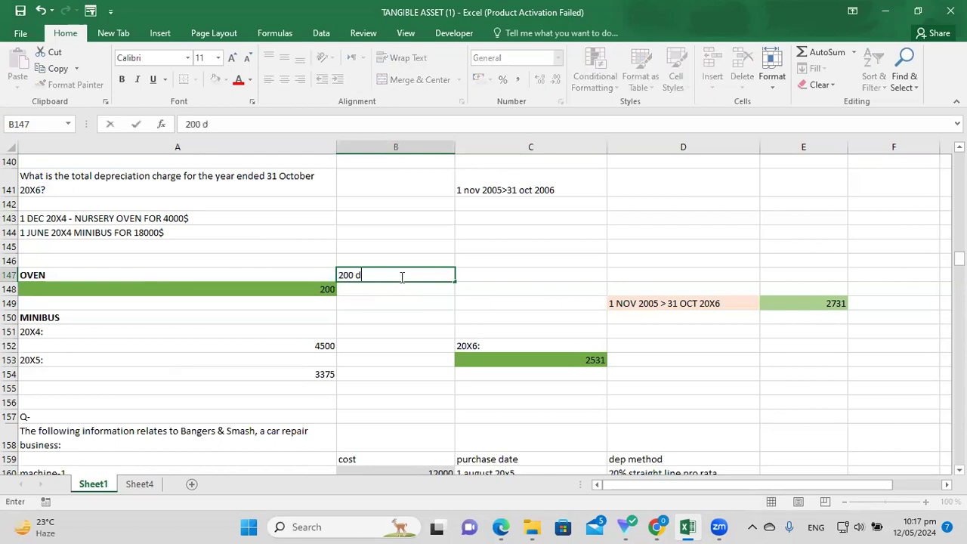
type("ep of oven every")
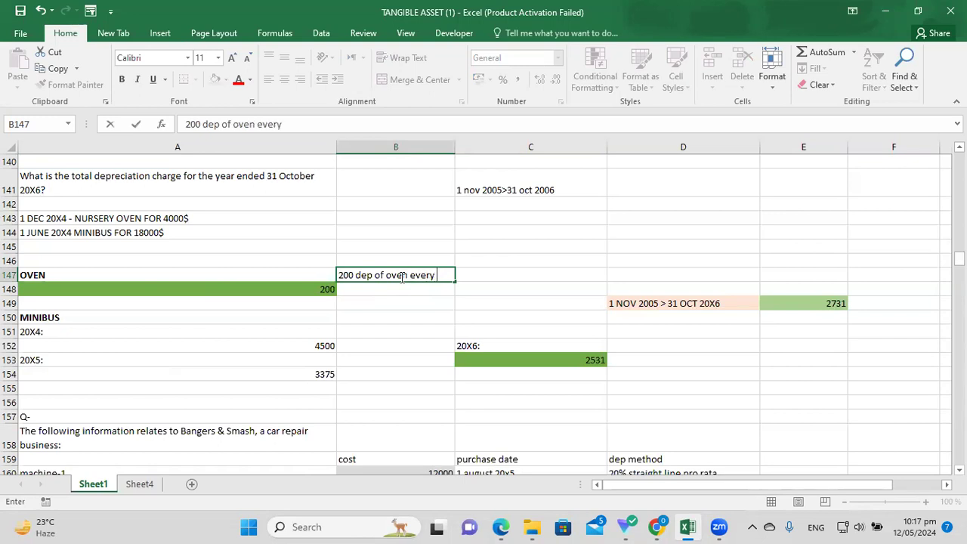
type(" year. i.e 2004,2")
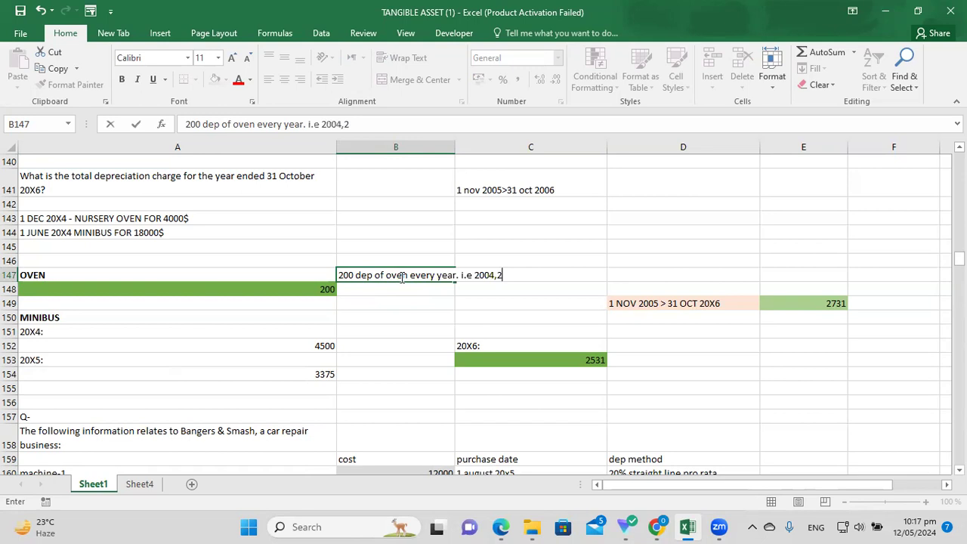
type("005,2006")
key("BackSpace")
type("6 an")
key("BackSpace")
key("BackSpace")
key("BackSpace")
type("and so on...")
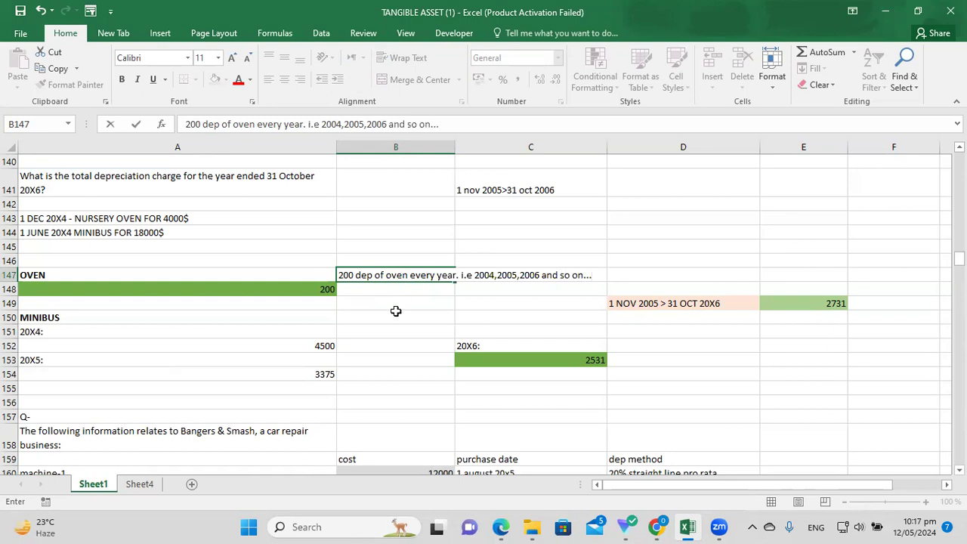
left_click(397, 313)
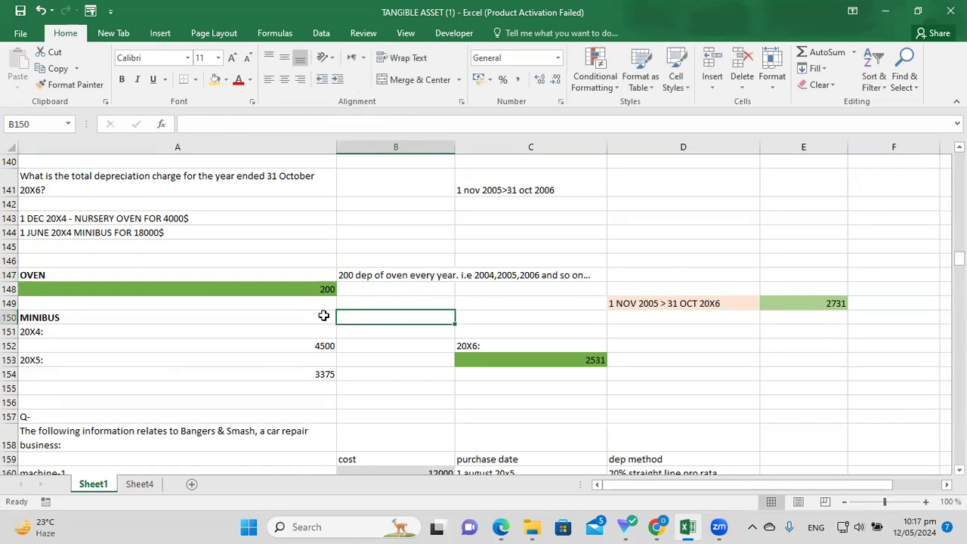
left_click(142, 333)
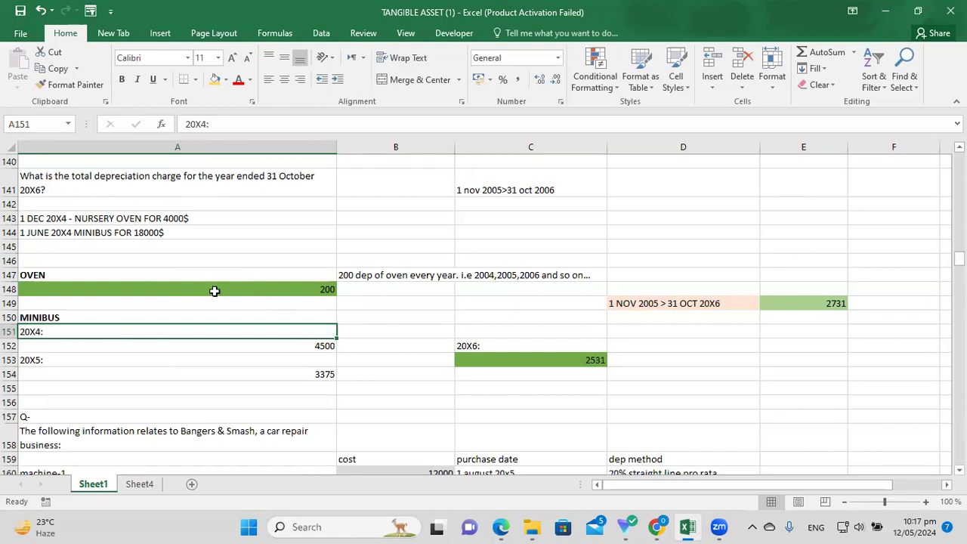
left_click(128, 219)
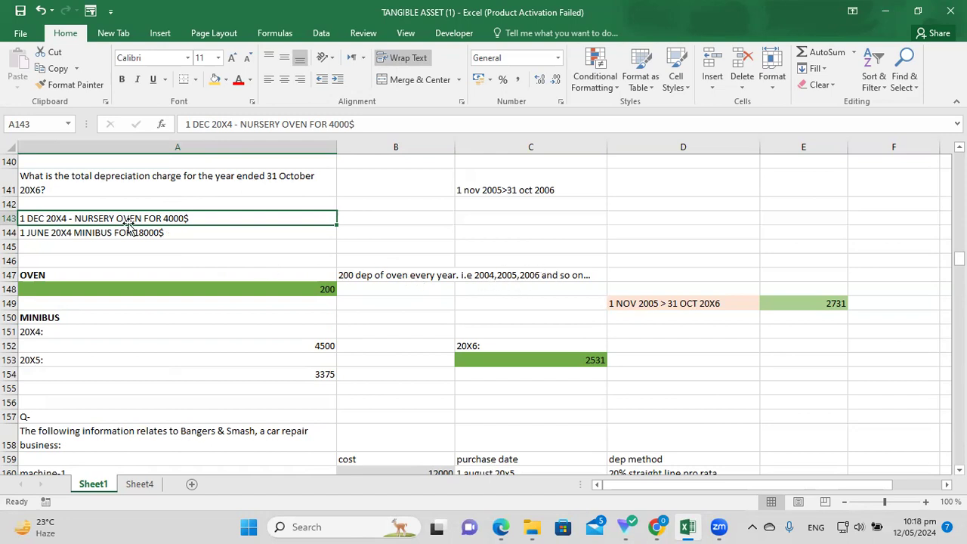
left_click(148, 245)
left_click(120, 222)
left_click(231, 257)
left_click(147, 218)
left_click(92, 245)
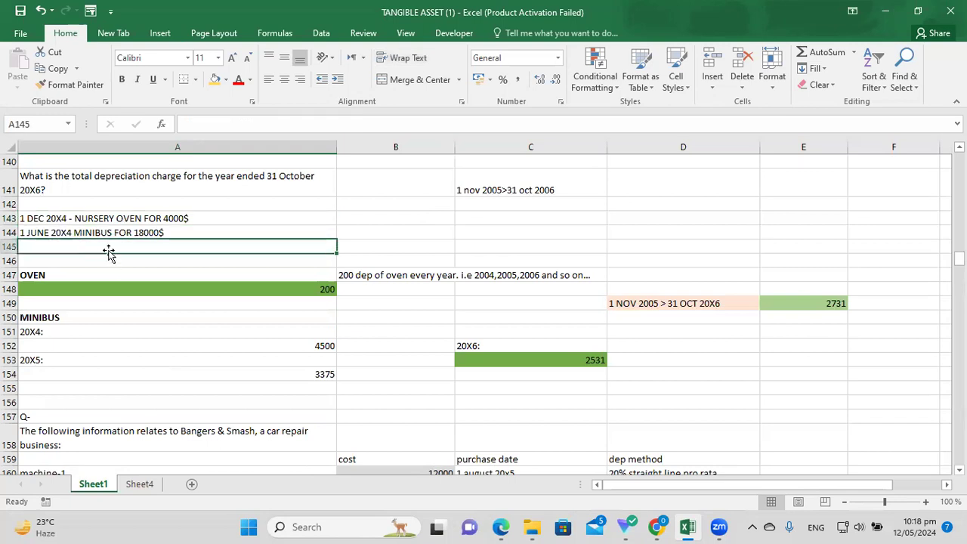
left_click(74, 219)
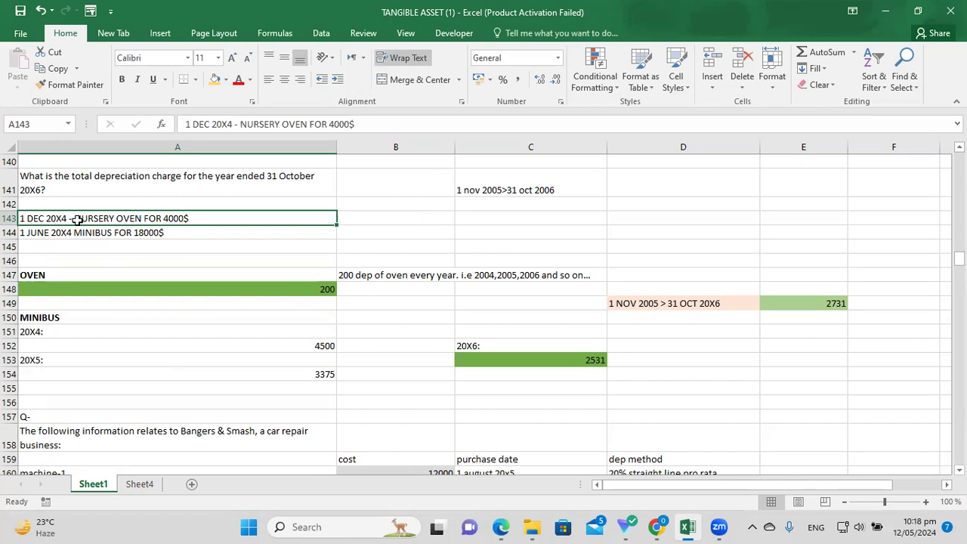
left_click(132, 258)
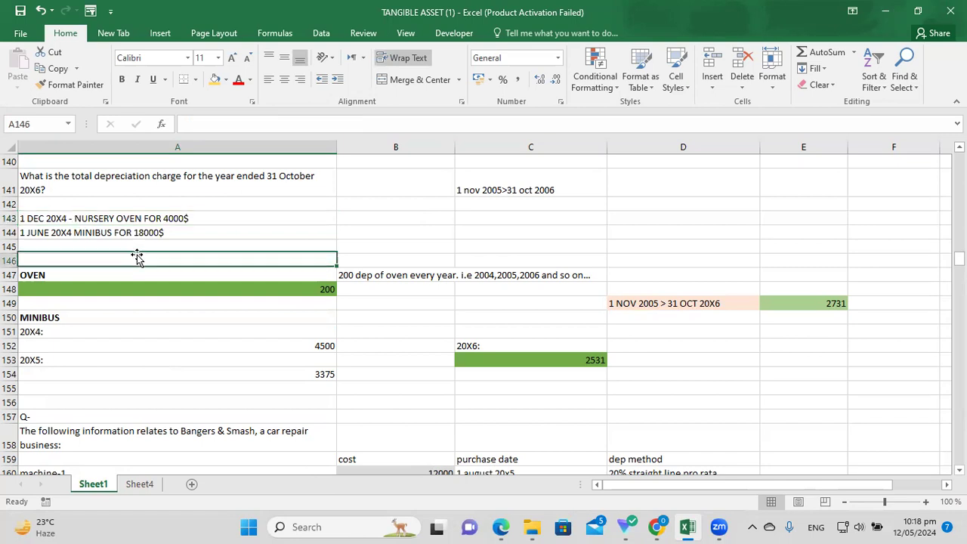
left_click(112, 218)
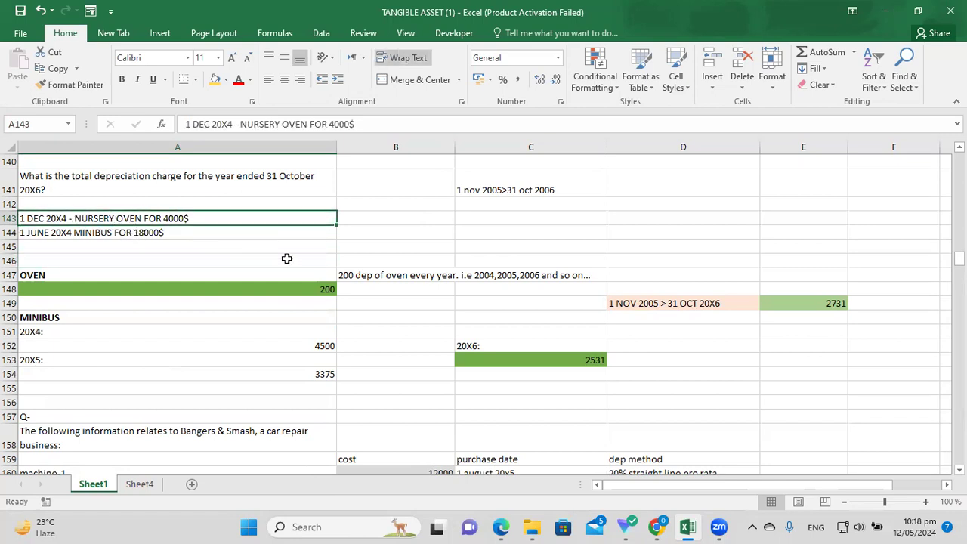
left_click(362, 277)
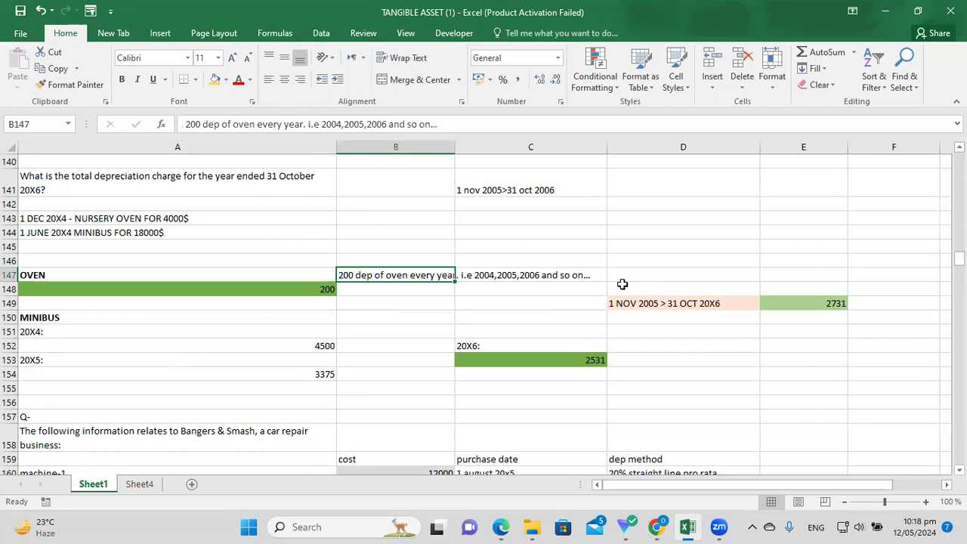
left_click(487, 276)
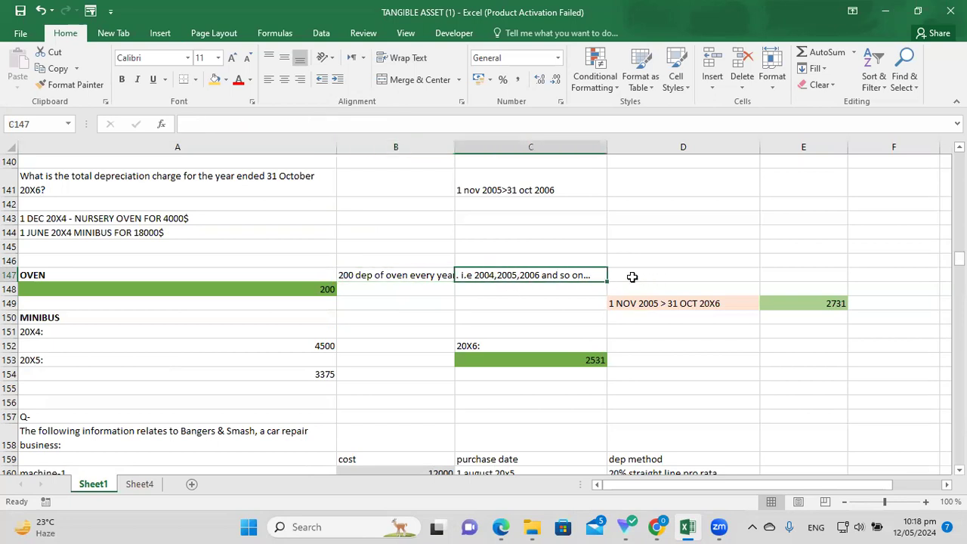
left_click(265, 358)
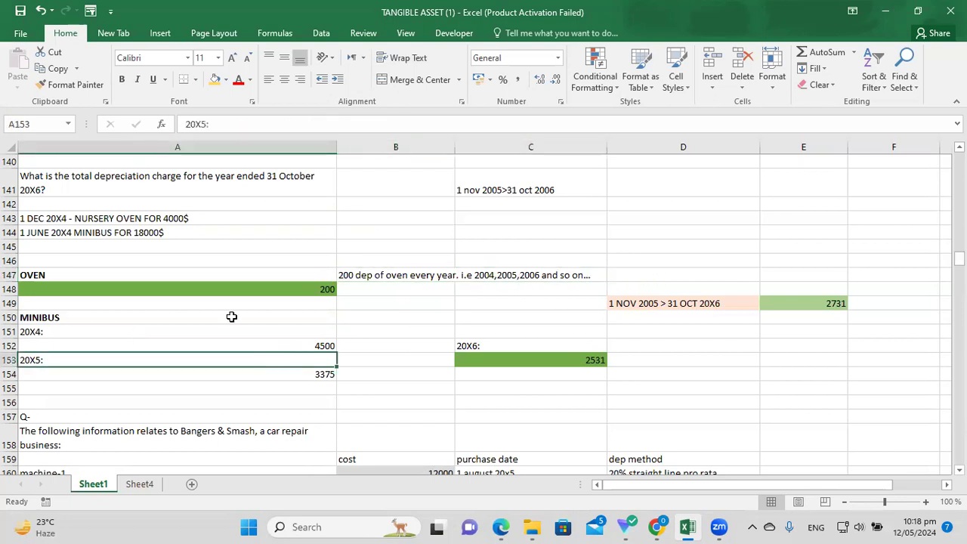
left_click(83, 336)
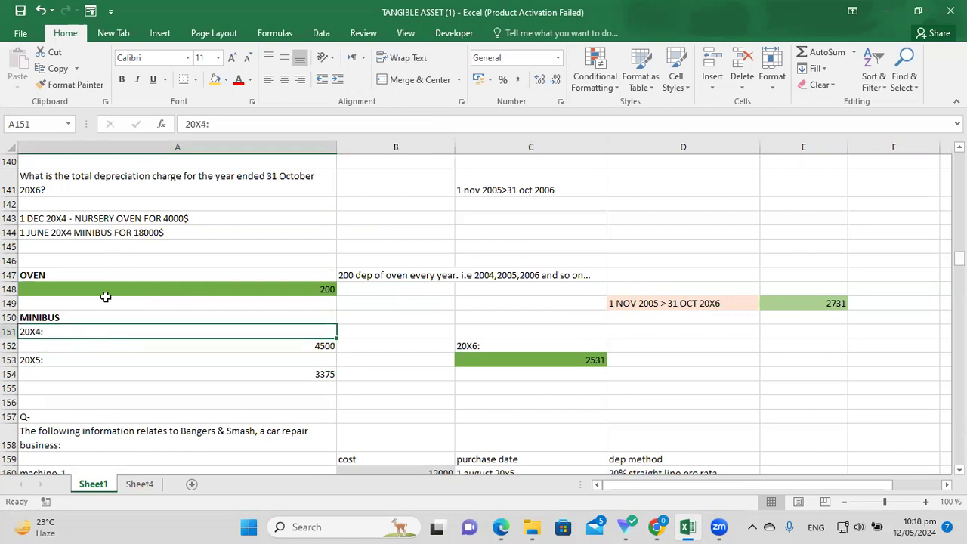
left_click(88, 236)
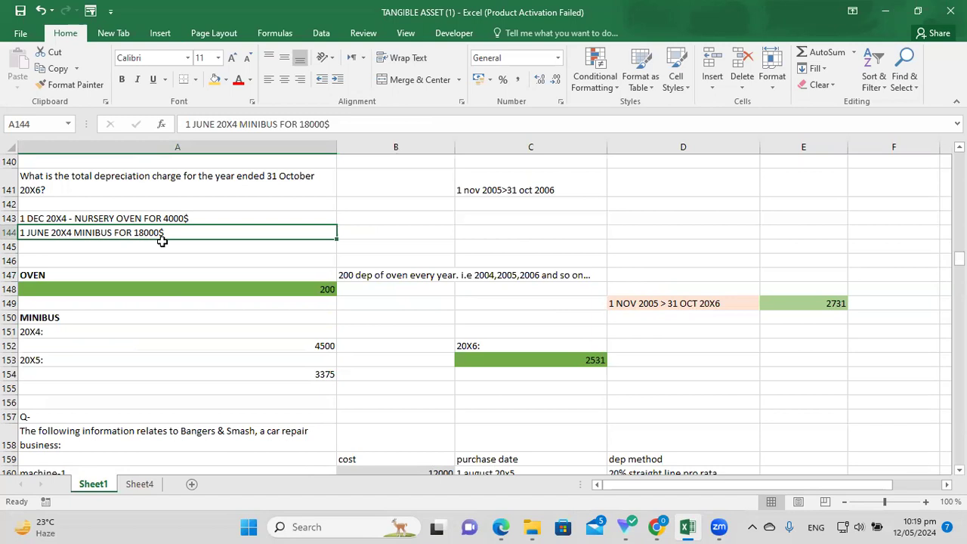
left_click(107, 256)
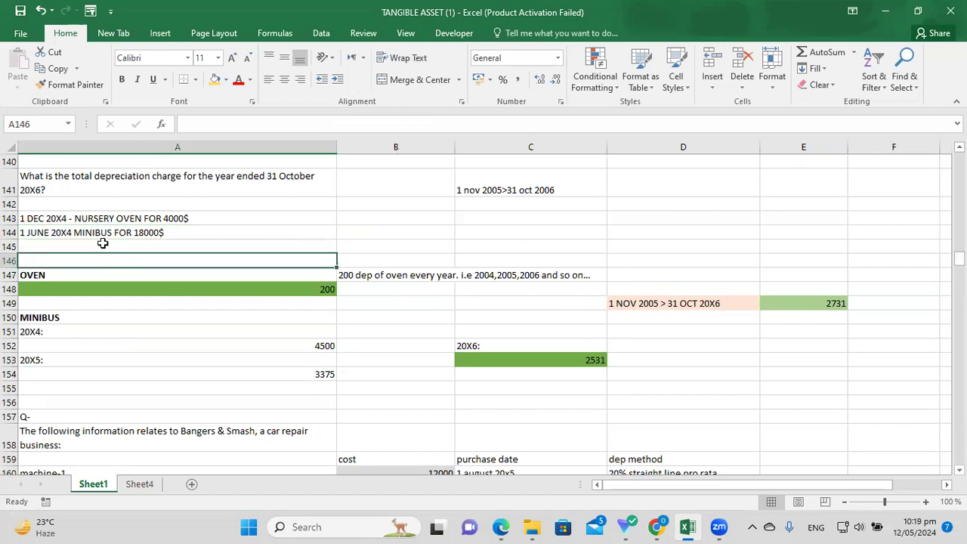
left_click(93, 330)
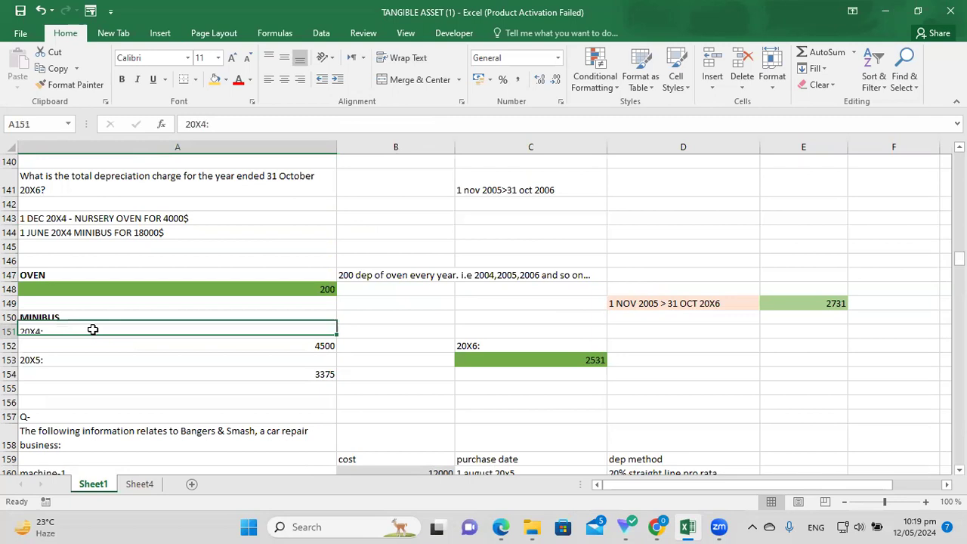
left_click(155, 345)
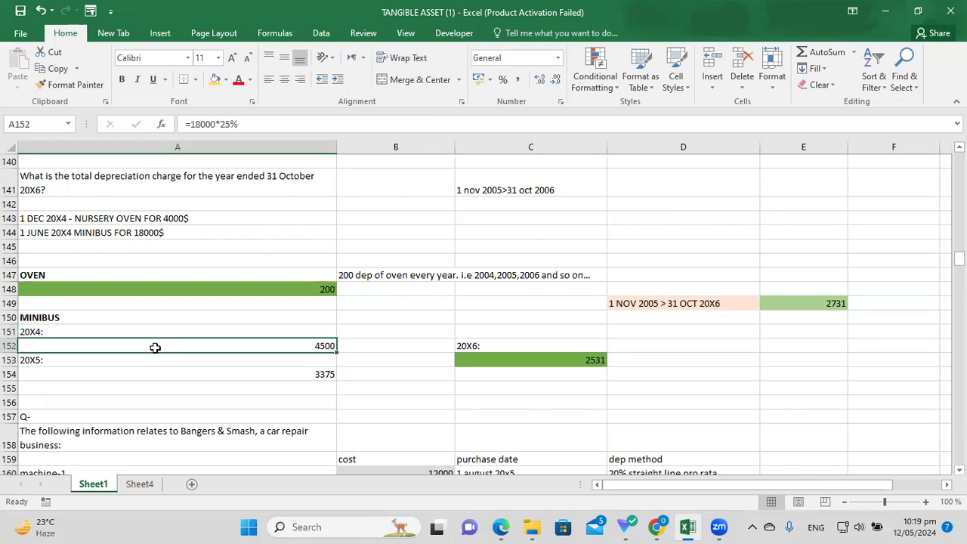
left_click(187, 235)
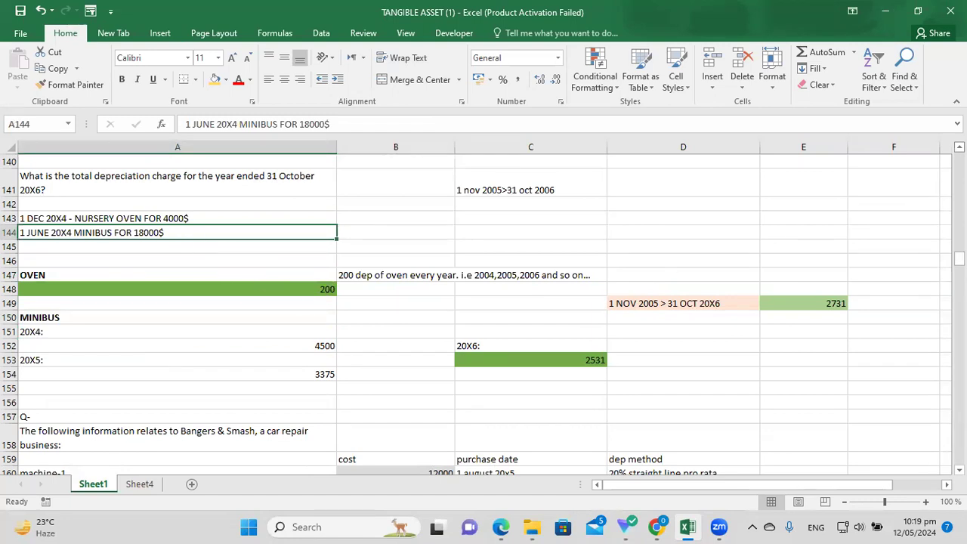
scroll(854, 231, "up", 2)
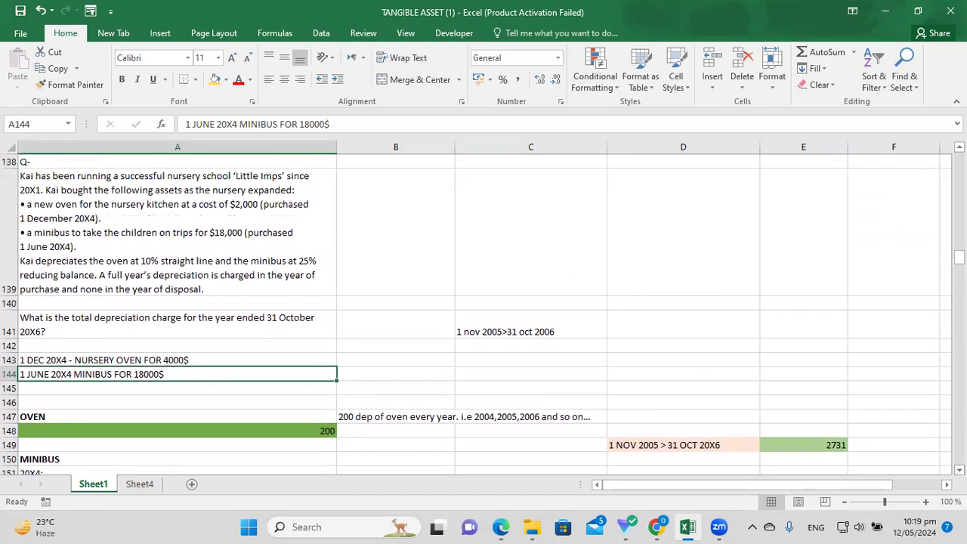
scroll(702, 295, "down", 2)
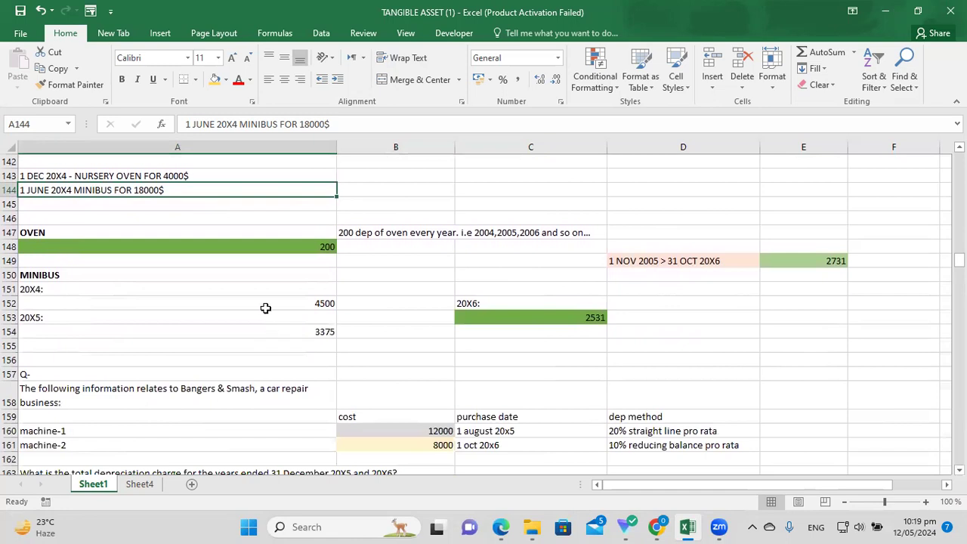
Restore the 20X4 minibus charge formula to 18000*25% and highlight its 4500 result yellow.
left_click(265, 307)
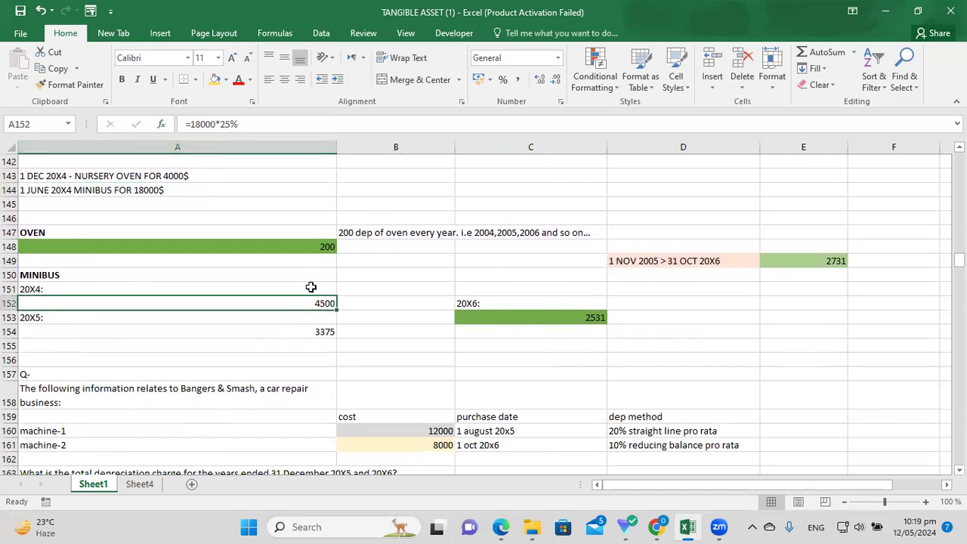
left_click_drag(245, 124, 219, 124)
left_click(374, 343)
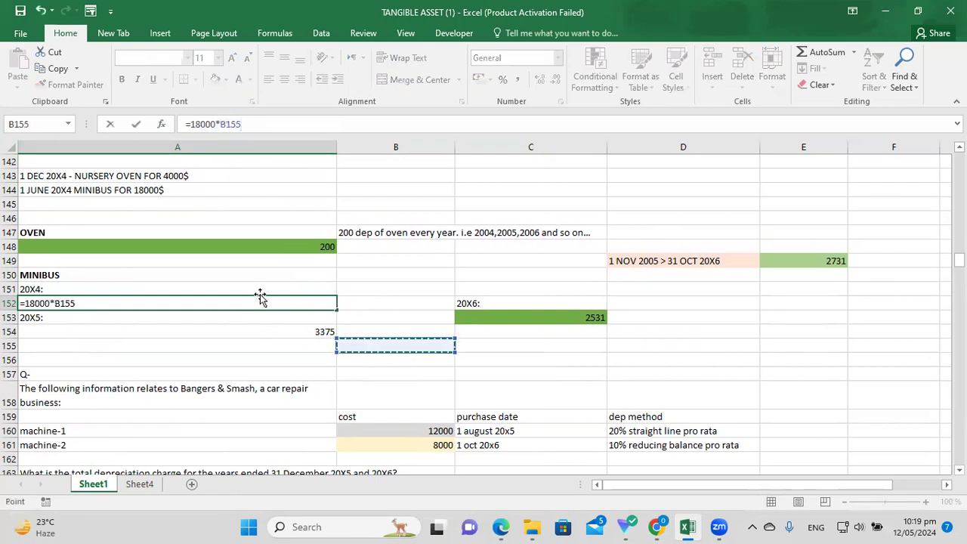
key("BackSpace")
key("BackSpace")
key("BackSpace")
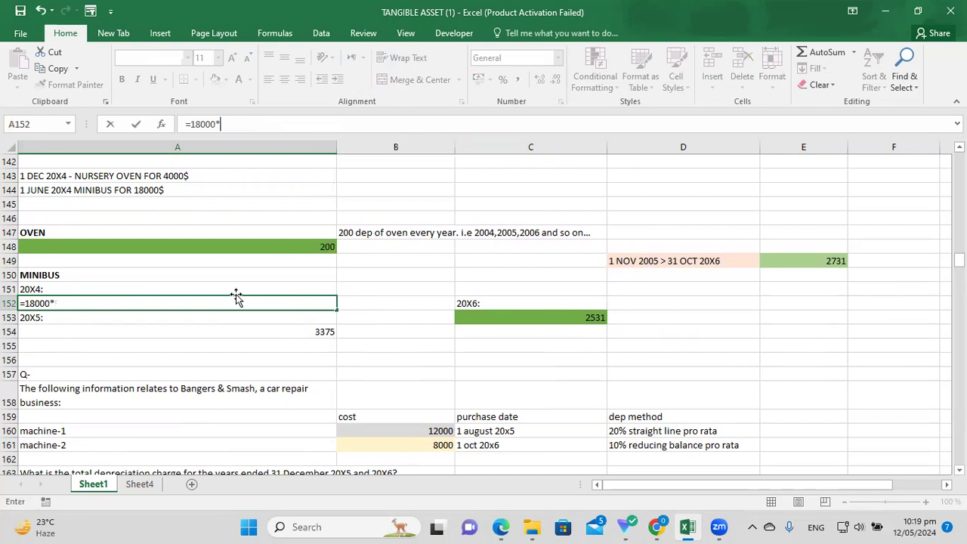
type("25%")
key("Return")
left_click(332, 305)
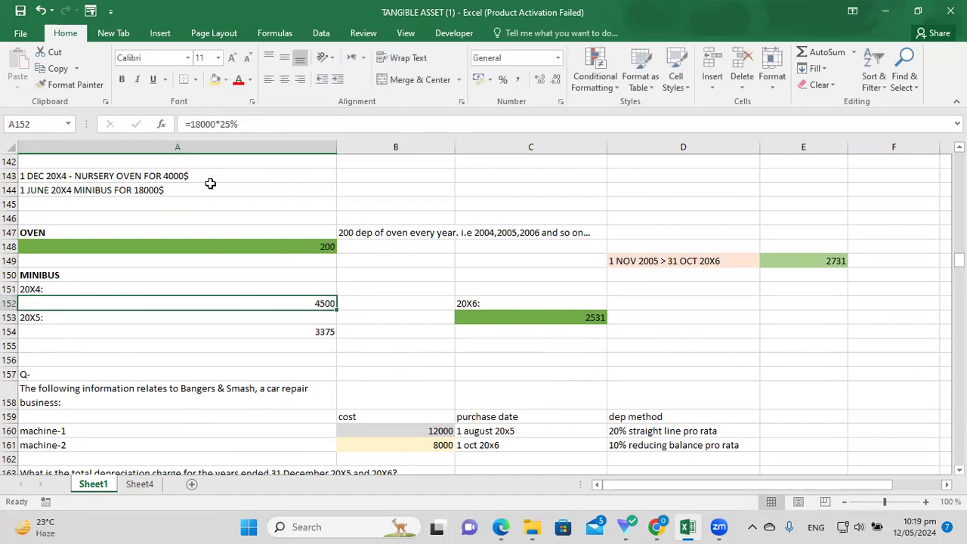
left_click(215, 79)
left_click(394, 332)
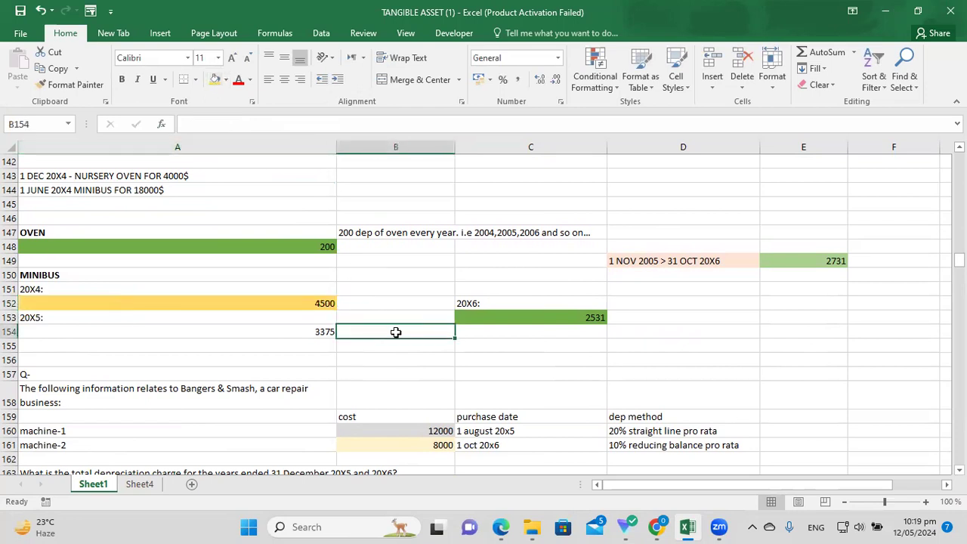
Review the 20X5 formula =(18000-4500)*25% and fill the 3375 charge in A154 yellow.
left_click(298, 331)
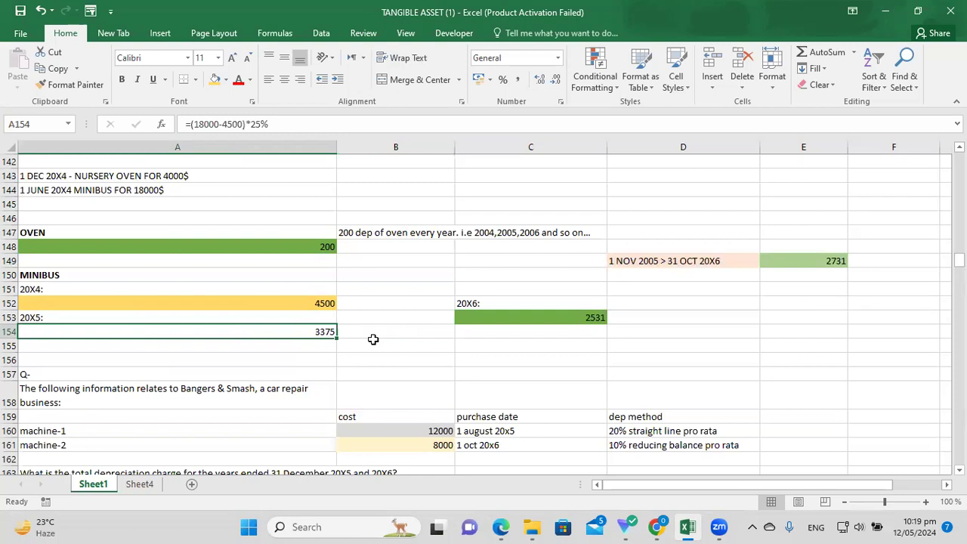
left_click_drag(276, 126, 191, 125)
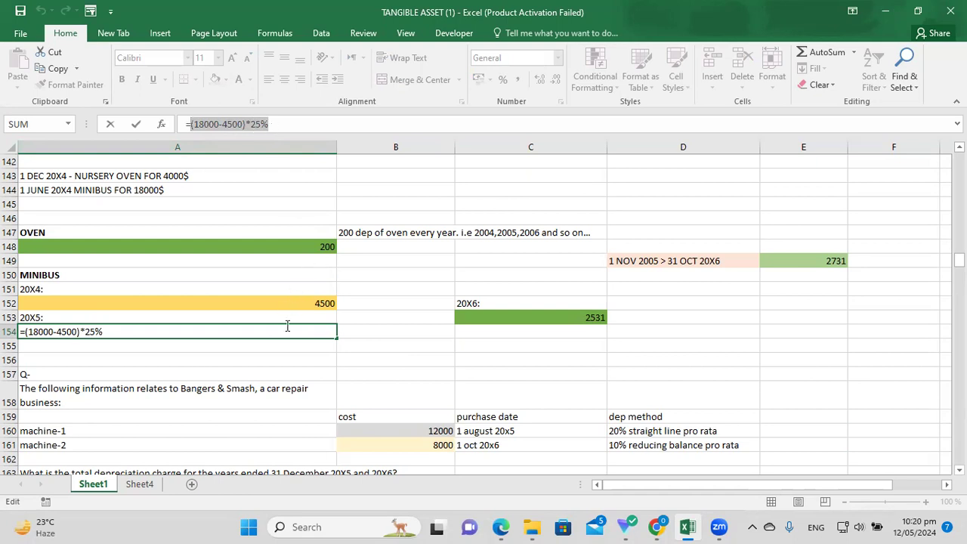
left_click(244, 330)
key("Return")
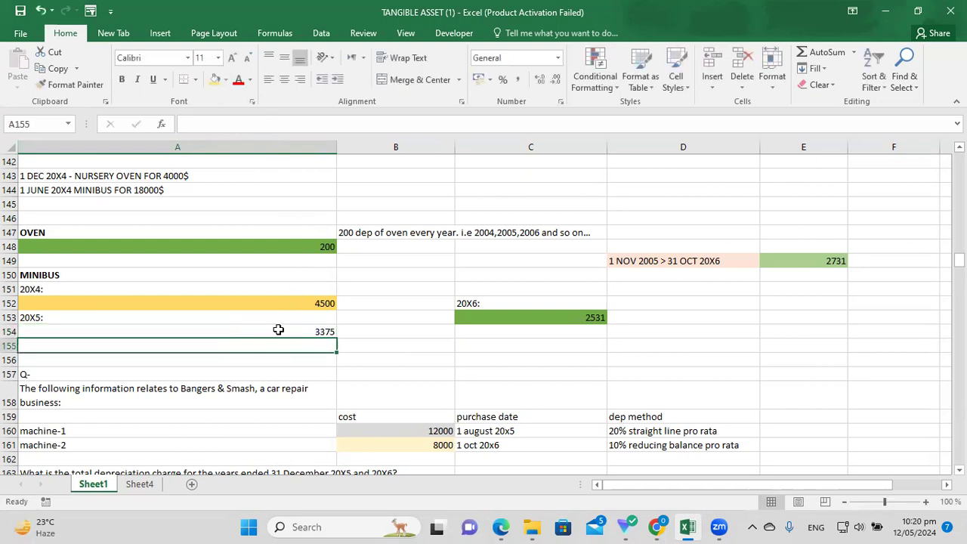
left_click(296, 331)
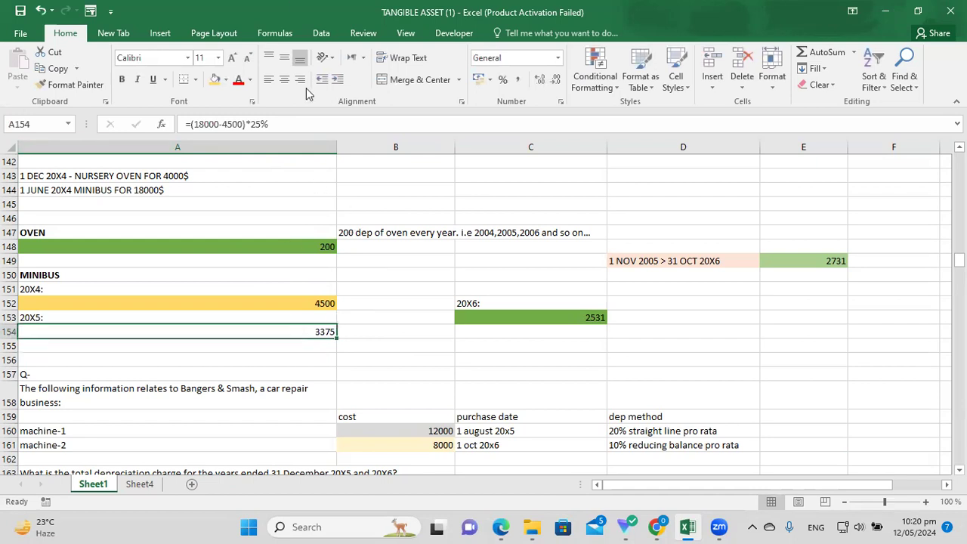
left_click(215, 80)
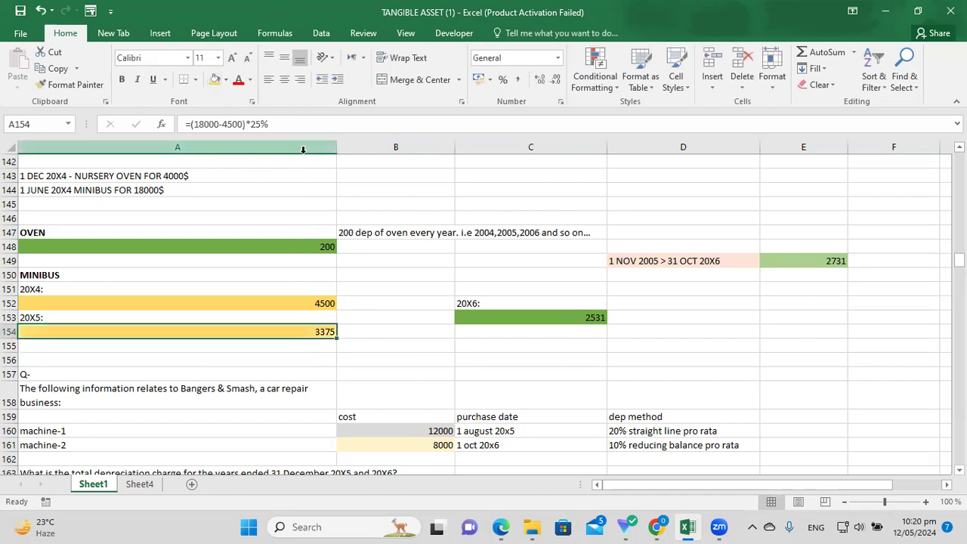
left_click(489, 373)
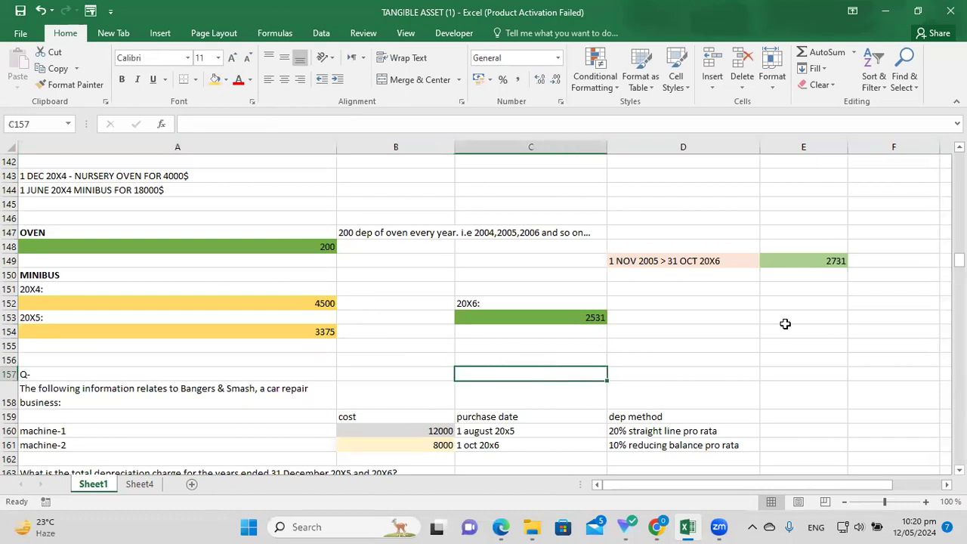
left_click(501, 305)
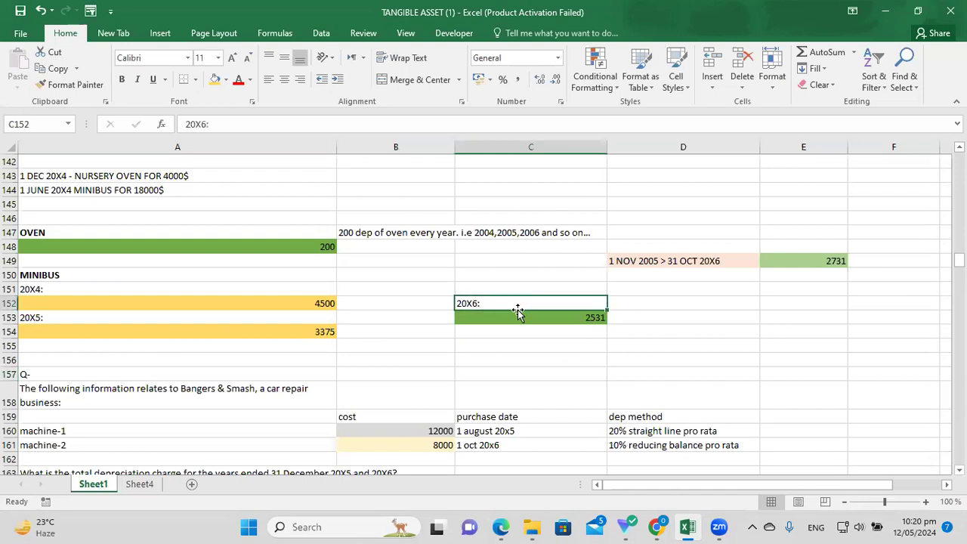
left_click(549, 318)
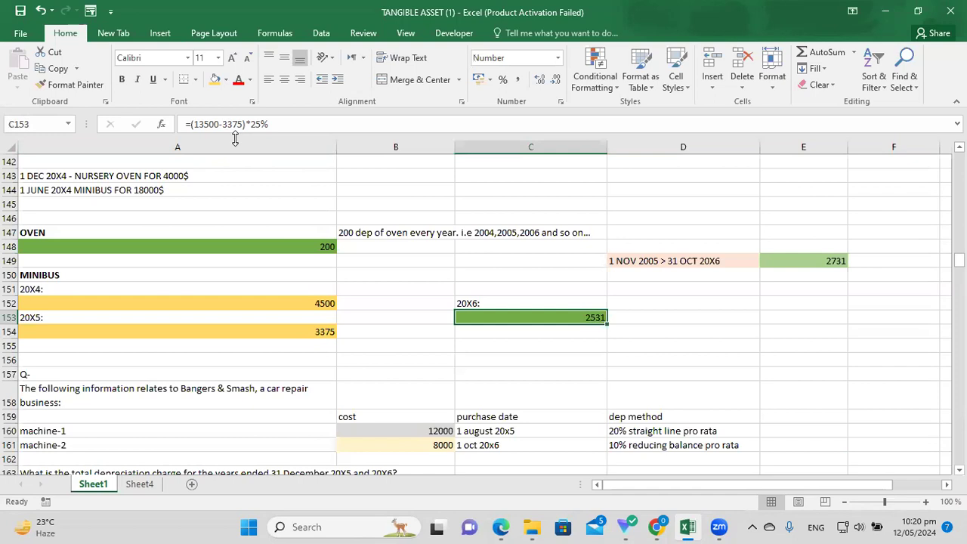
left_click(327, 334)
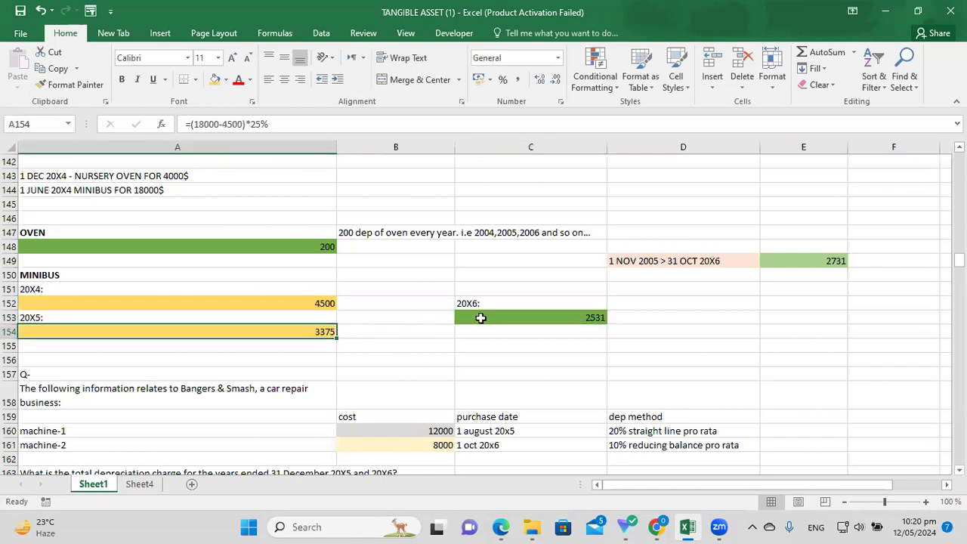
left_click(547, 318)
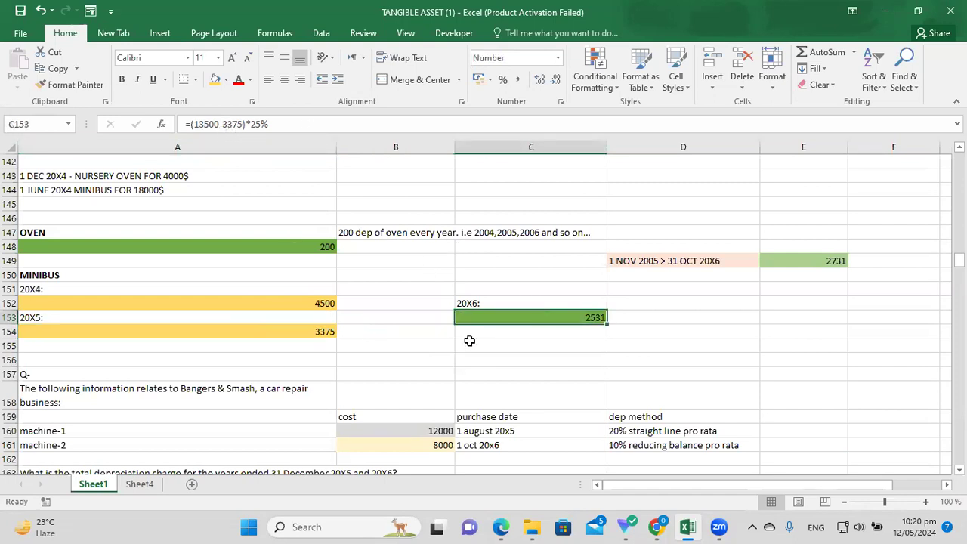
left_click(550, 341)
left_click(525, 315)
left_click(664, 355)
left_click(583, 319)
left_click(669, 350)
left_click(595, 317)
left_click(486, 302)
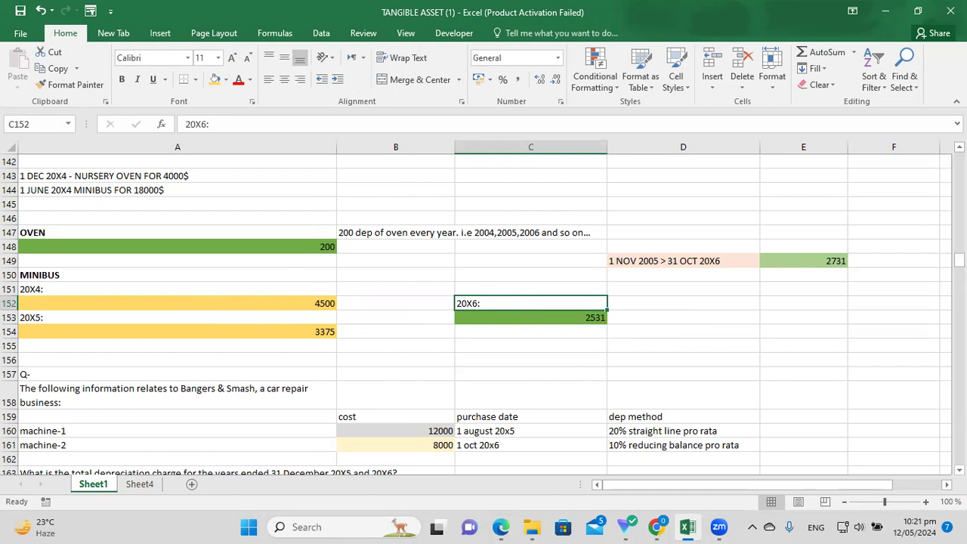
scroll(190, 310, "up", 2)
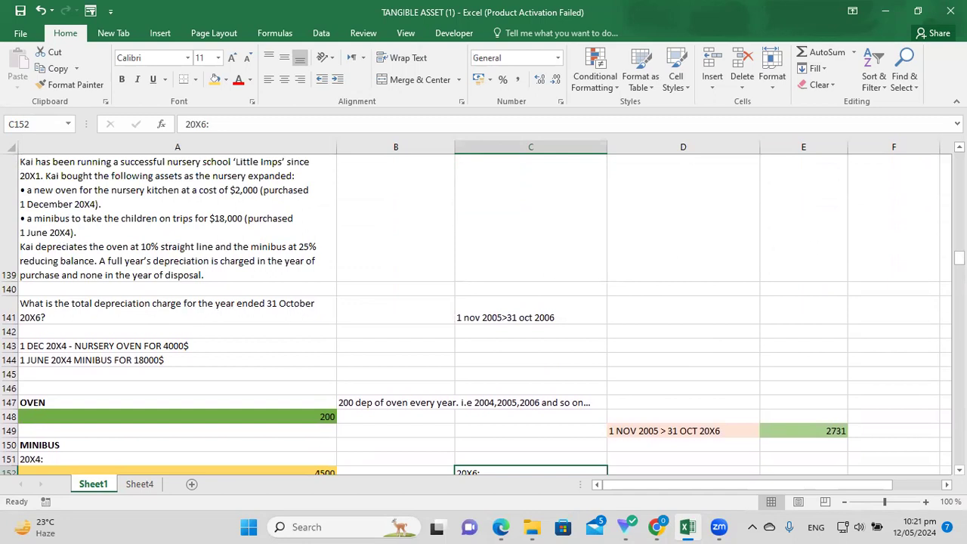
Fill the period note '1 nov 2005>31 oct 2006' in C141 with yellow.
scroll(528, 302, "down", 3)
left_click(503, 174)
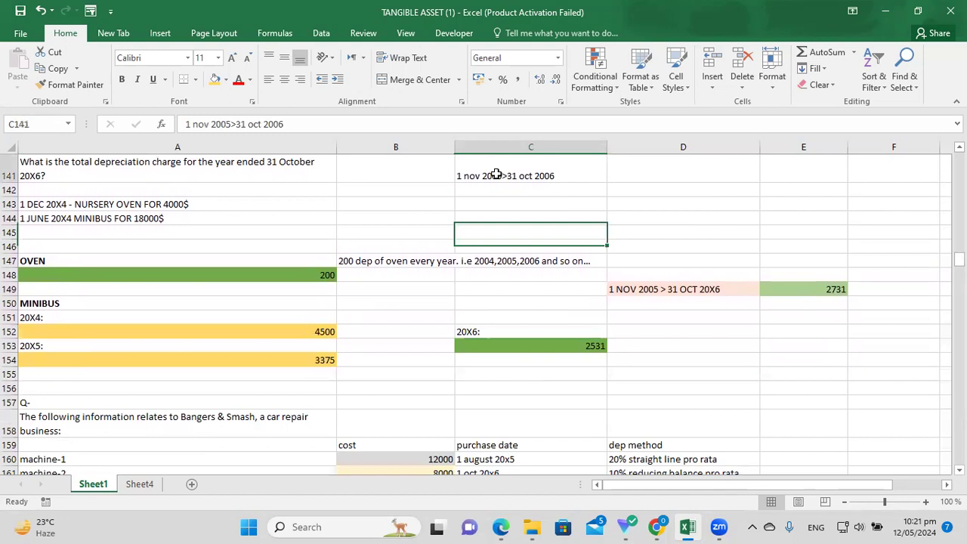
left_click(215, 79)
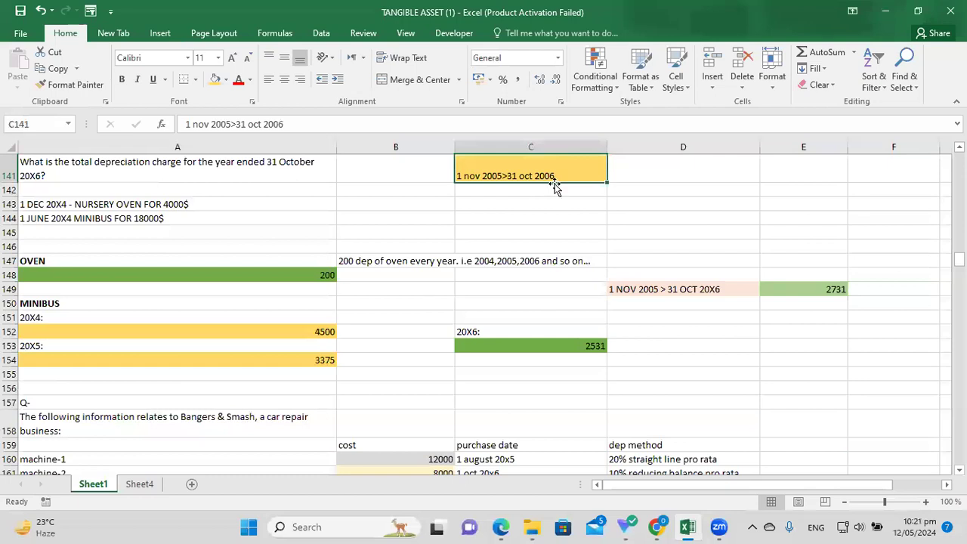
Review the 2731 total formula =200+2531, the 200 oven charge and the 2531 minibus charge.
left_click(661, 295)
left_click(670, 305)
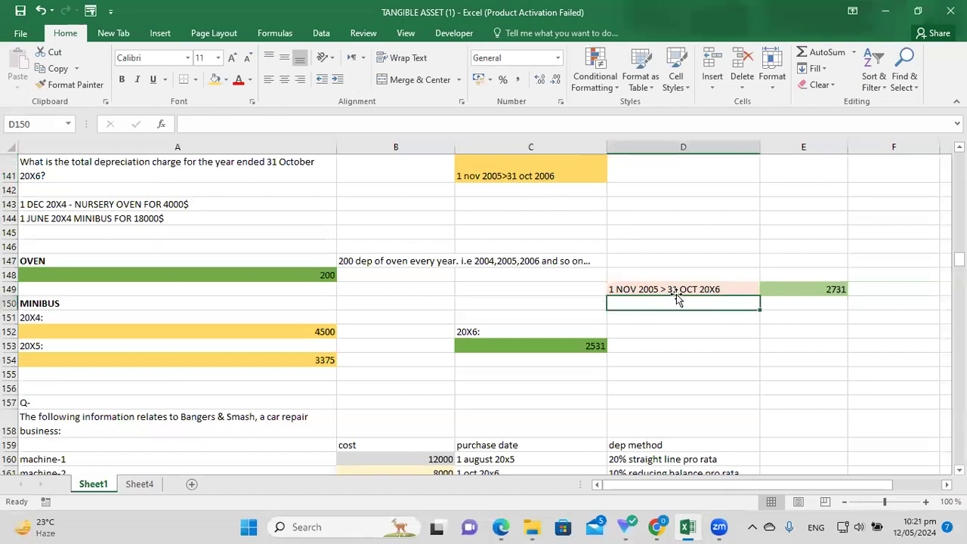
left_click(694, 292)
left_click(790, 292)
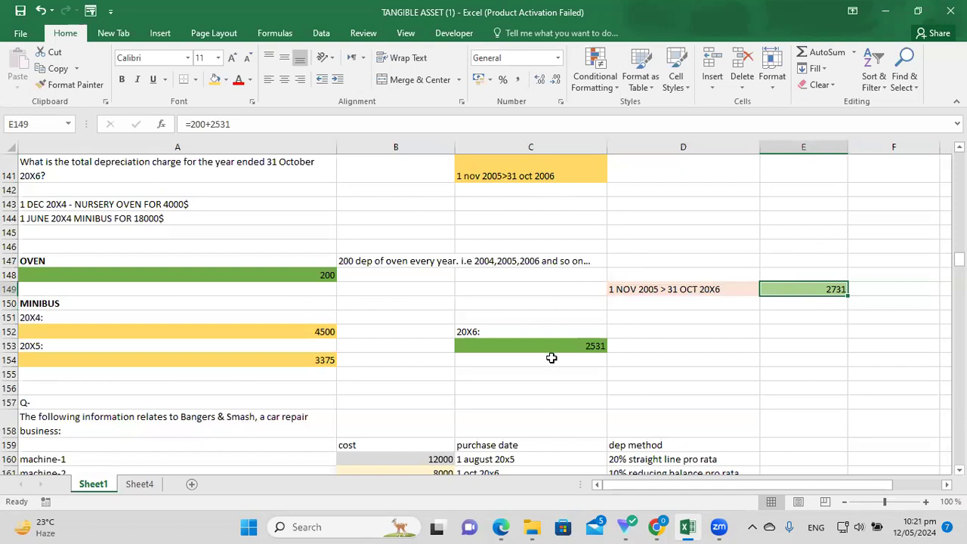
left_click(294, 274)
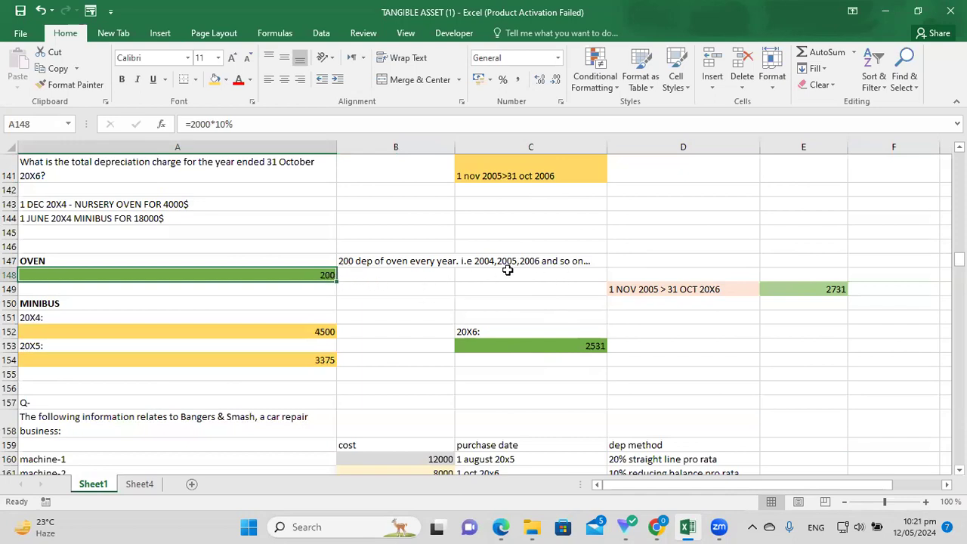
left_click(536, 262)
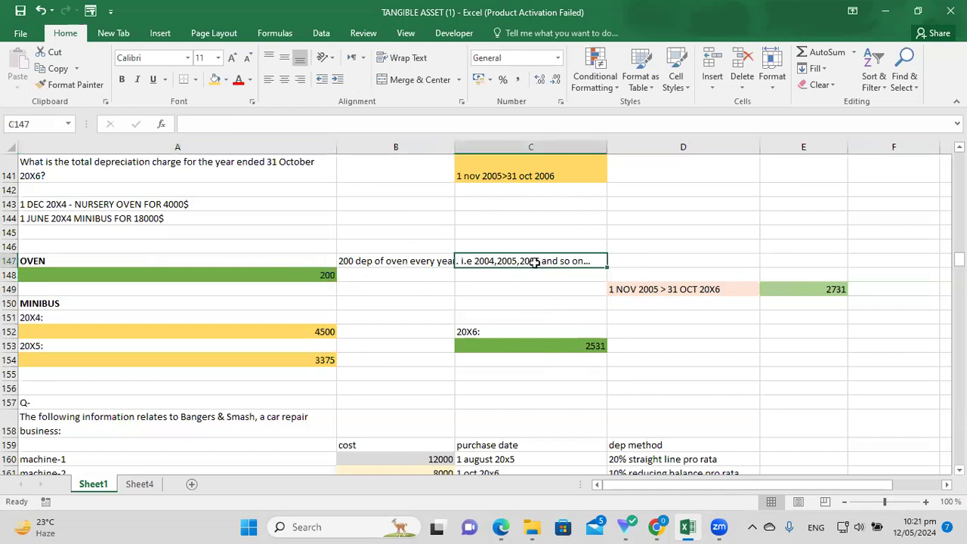
left_click(310, 275)
left_click(268, 303)
left_click(515, 345)
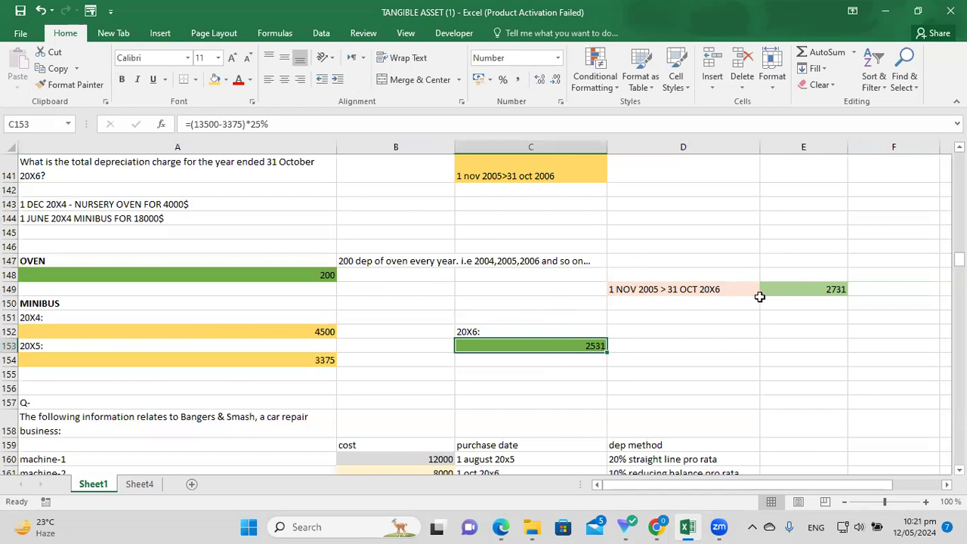
left_click(755, 302)
left_click(796, 291)
left_click_drag(231, 124, 184, 124)
type("=200+25")
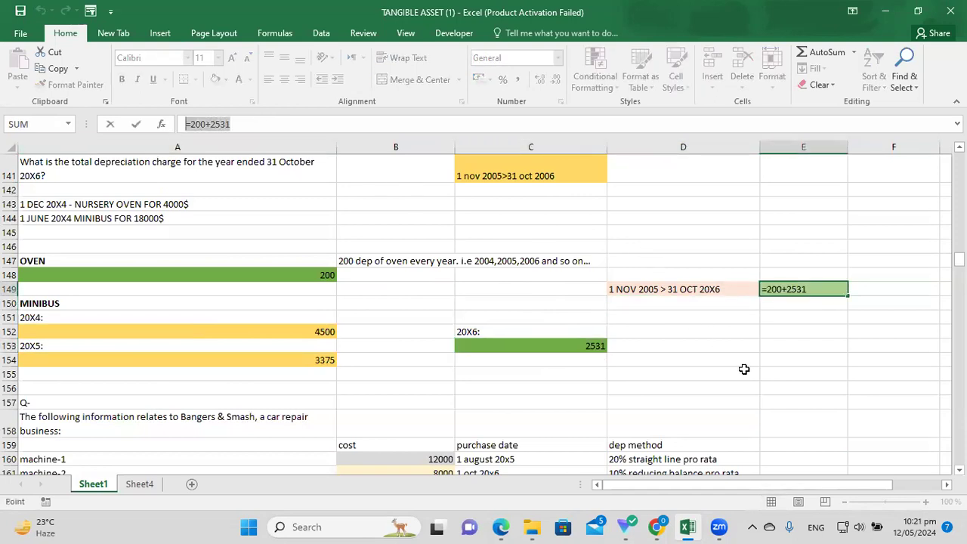
left_click(742, 372)
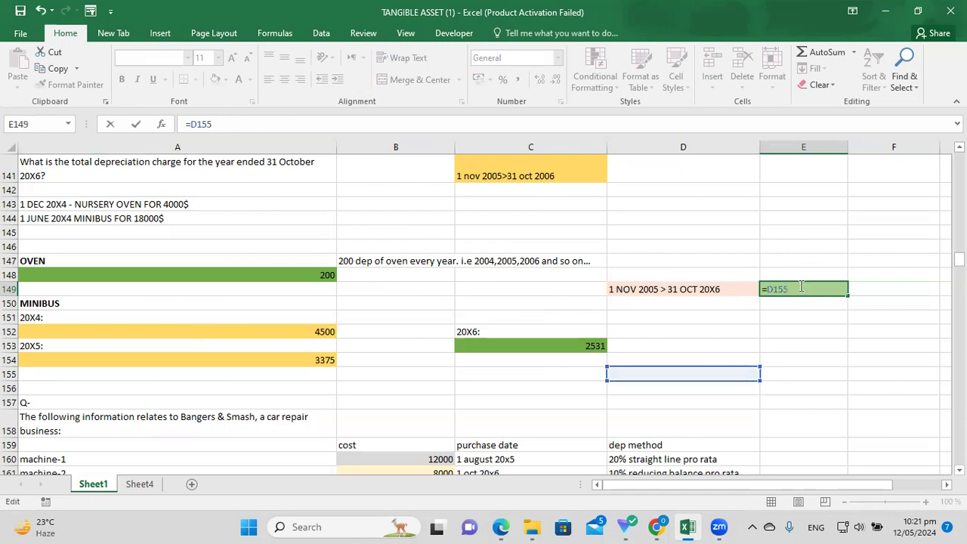
key("BackSpace")
key("BackSpace")
key("BackSpace")
key("BackSpace")
type("200*2")
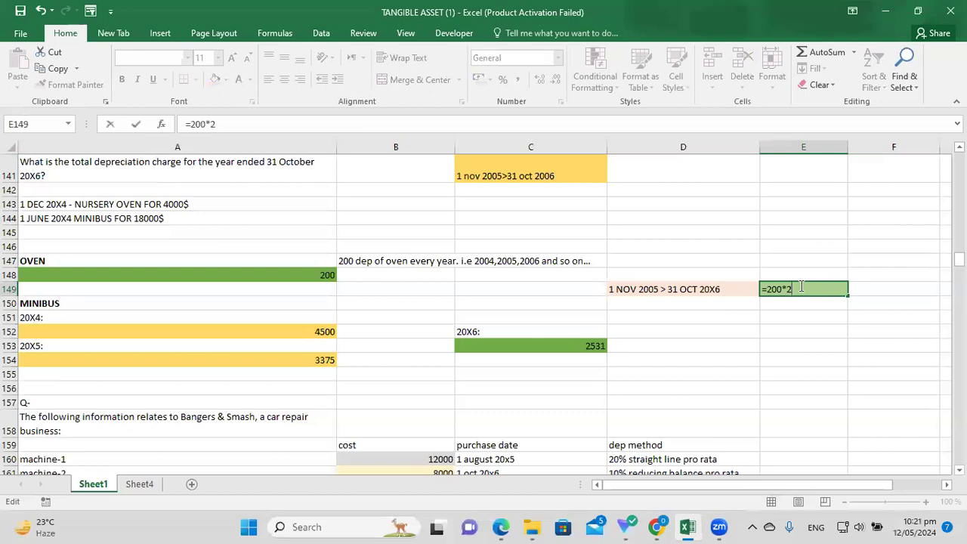
type("531")
key("Return")
left_click(807, 289)
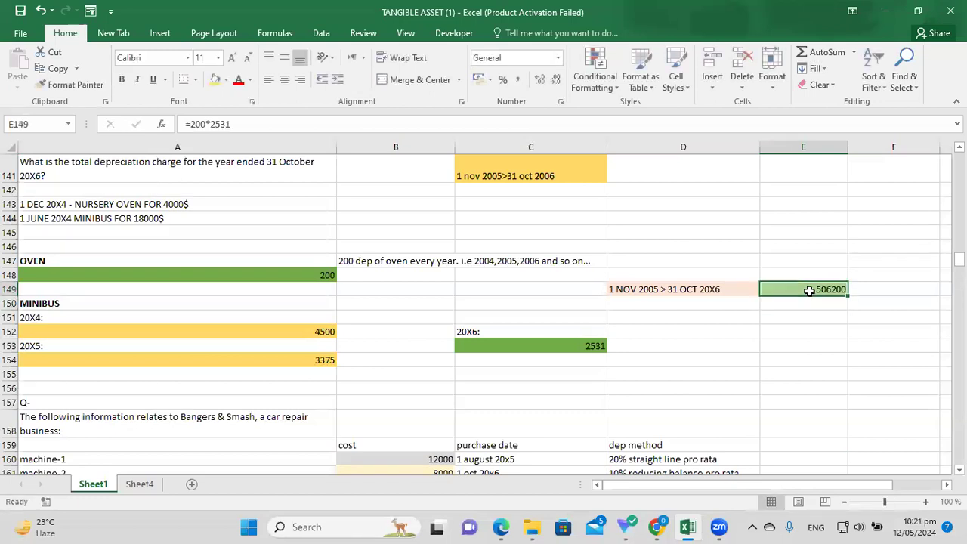
left_click(212, 124)
key("BackSpace")
type("+")
key("Return")
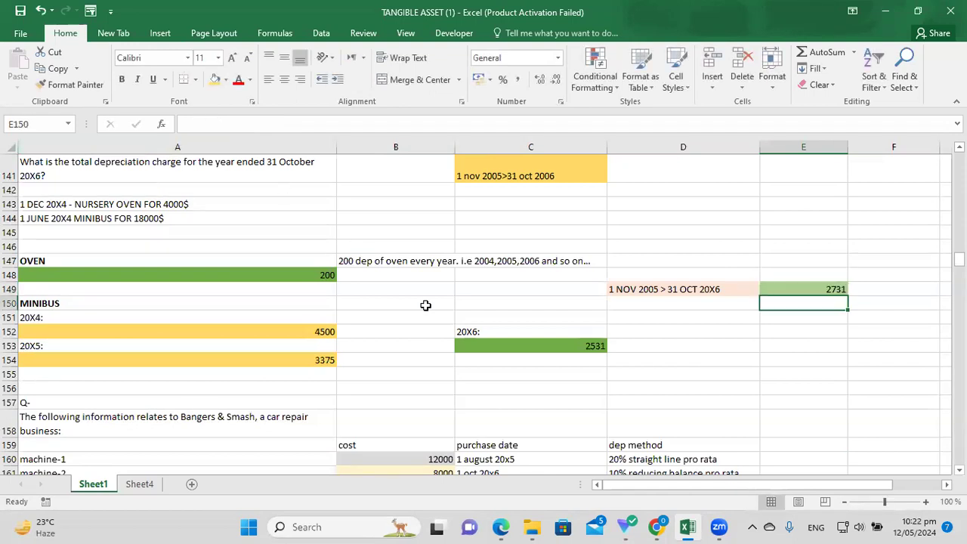
left_click(830, 289)
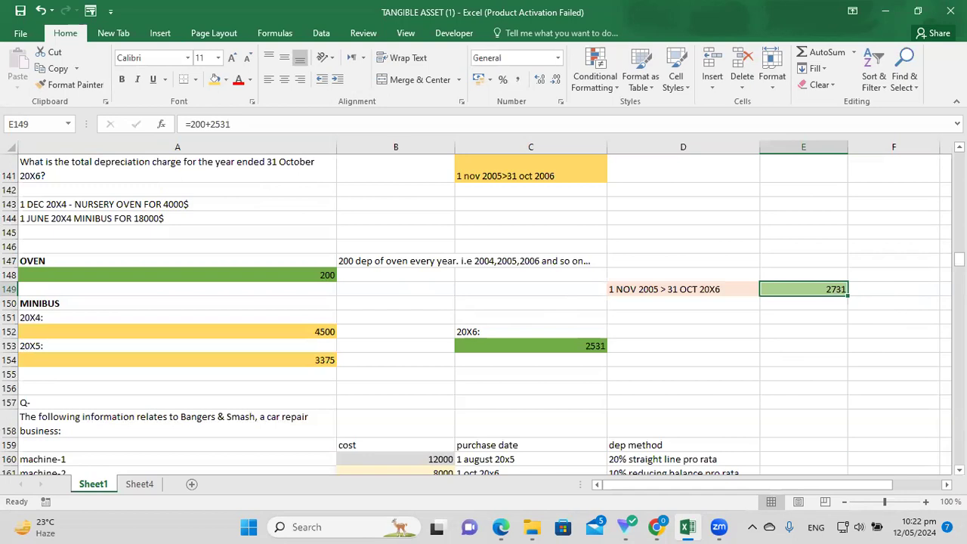
scroll(476, 314, "down", 1)
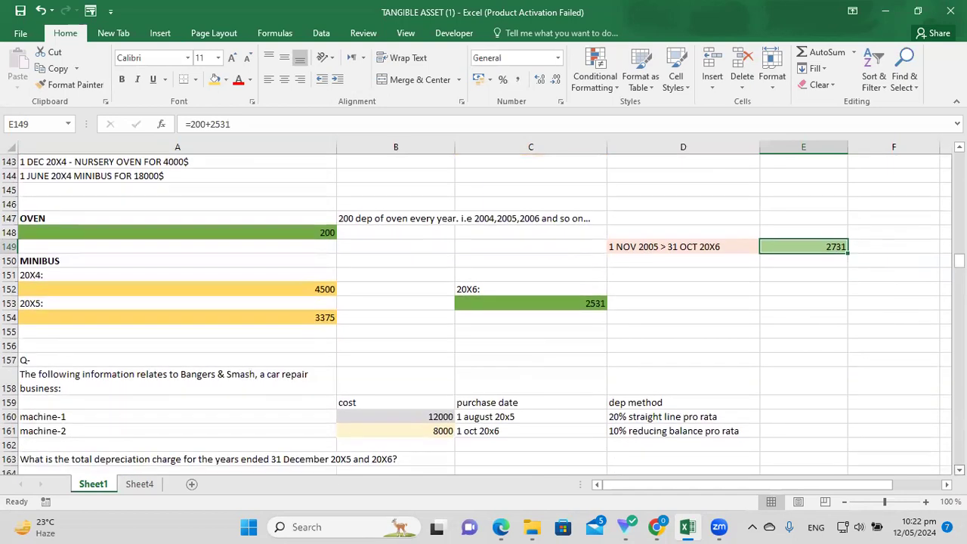
scroll(866, 411, "down", 1)
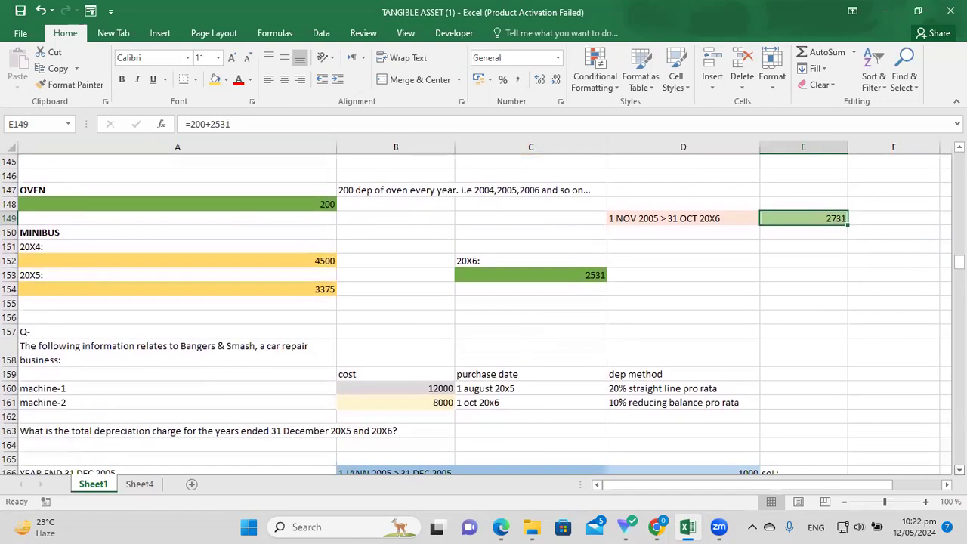
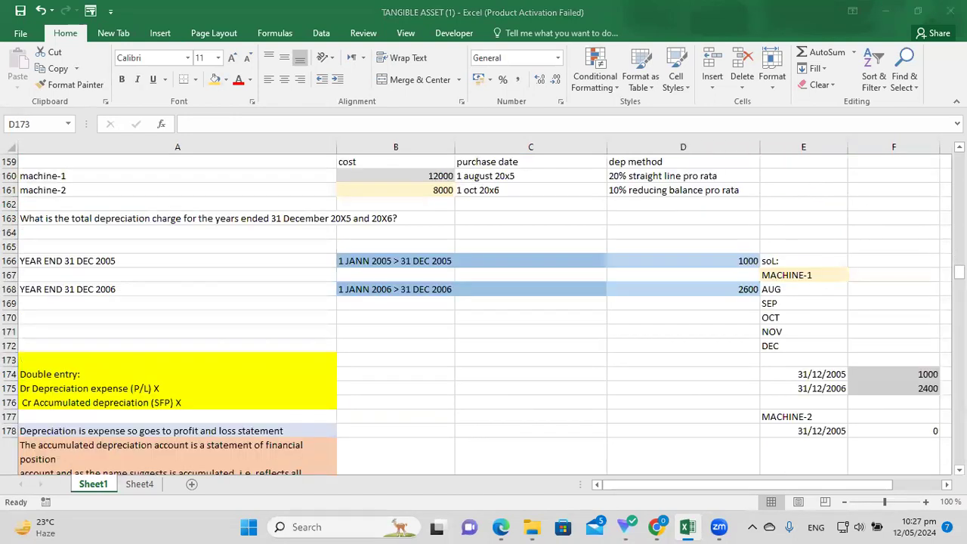
Review the question's introduction and the machine costs: 12000 for machine-1 and 8000 for machine-2.
scroll(643, 299, "up", 1)
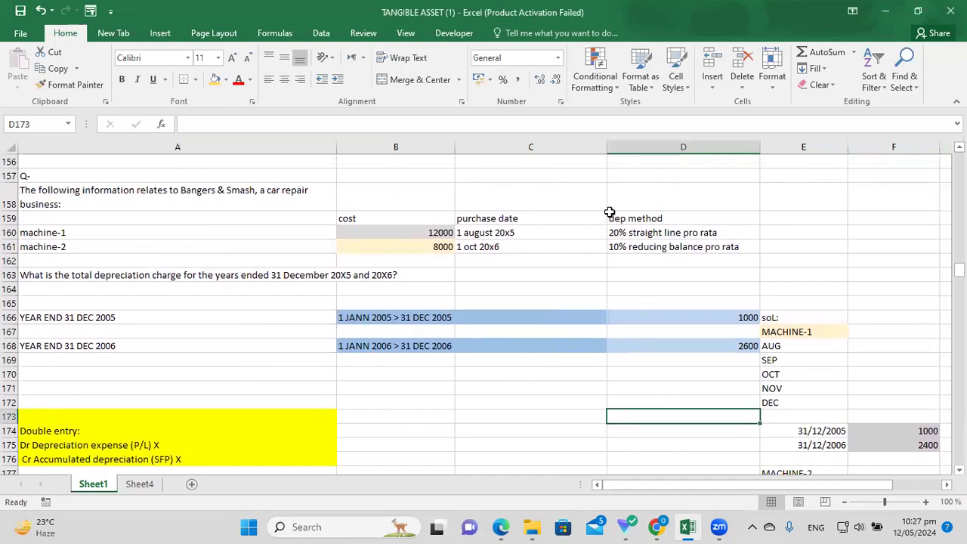
scroll(705, 191, "up", 1)
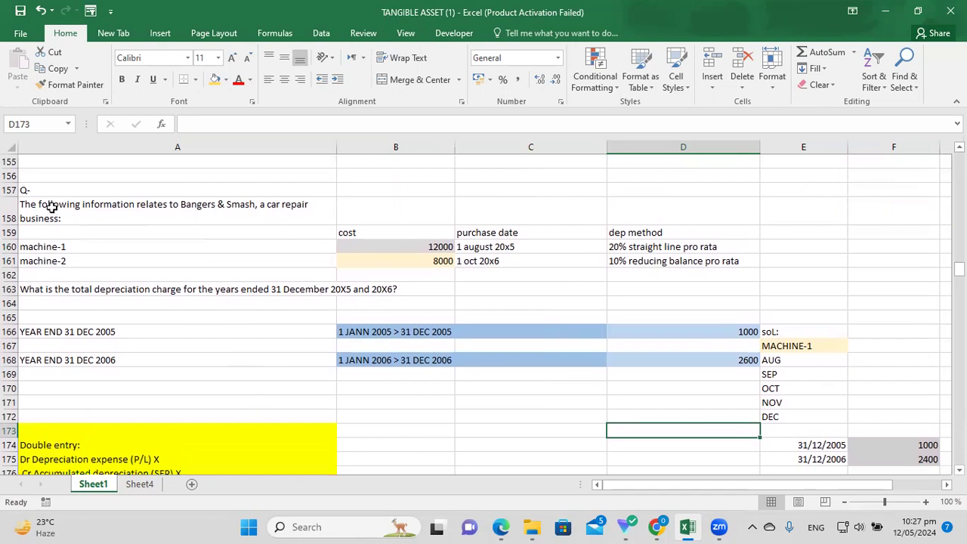
left_click(166, 217)
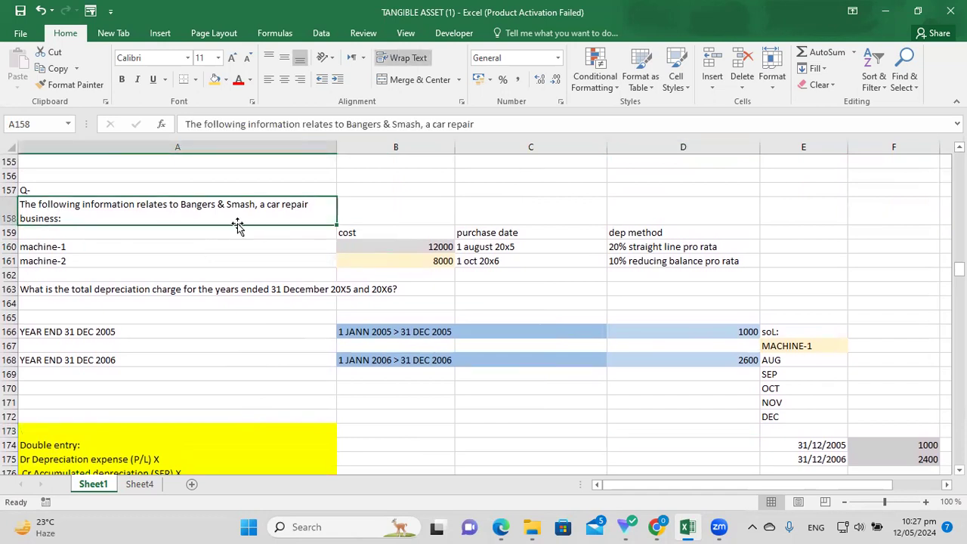
left_click(135, 245)
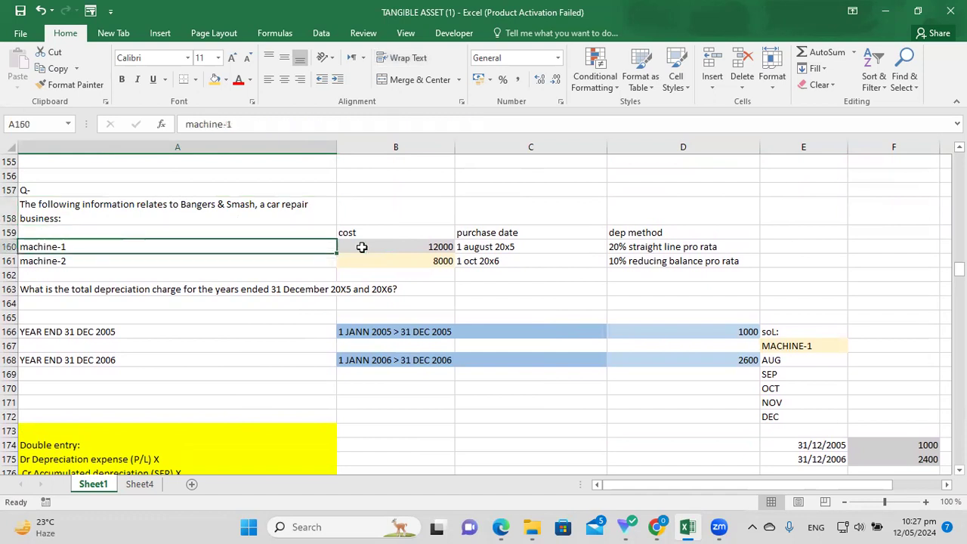
left_click(389, 245)
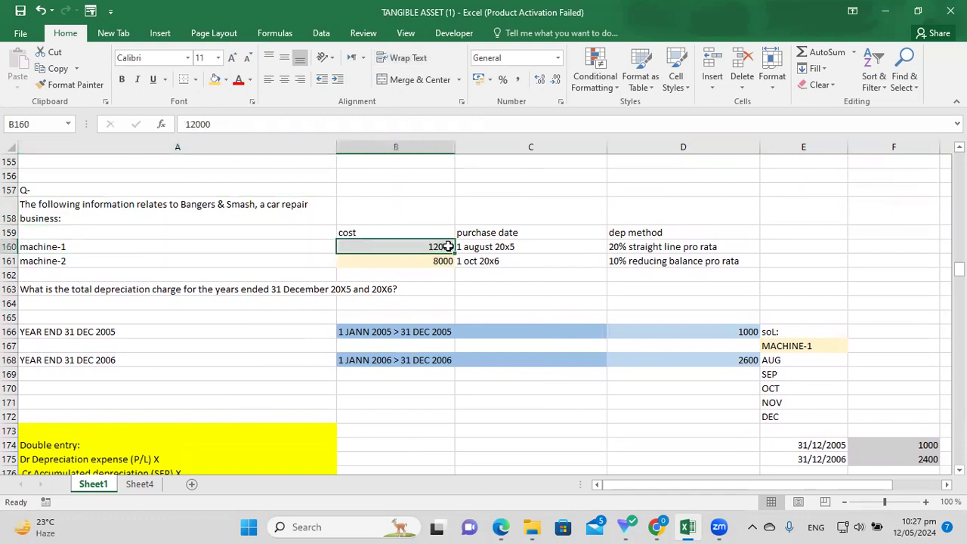
left_click(281, 262)
left_click(410, 260)
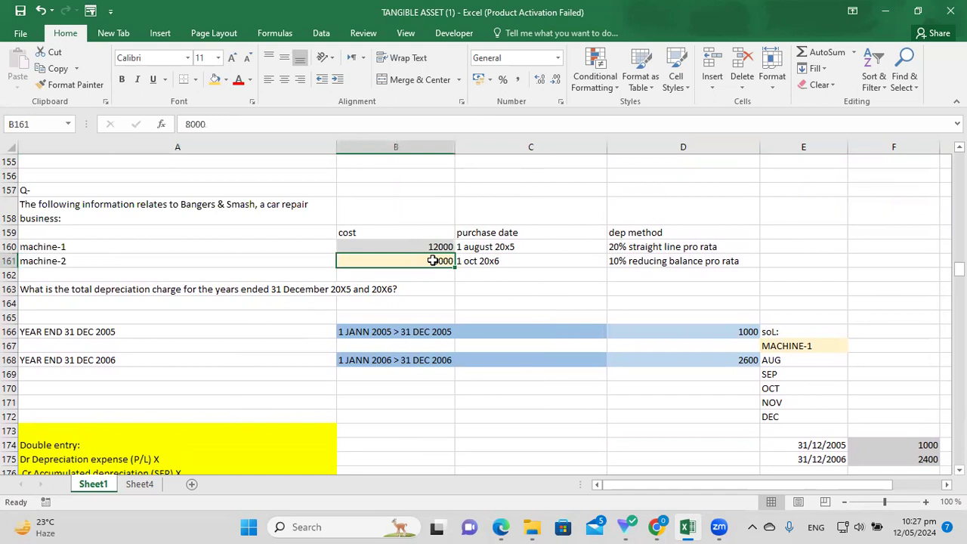
Review purchase dates (1 Aug 20x5, 1 Oct 20x6) and methods (20% straight line, 10% reducing balance).
left_click(514, 235)
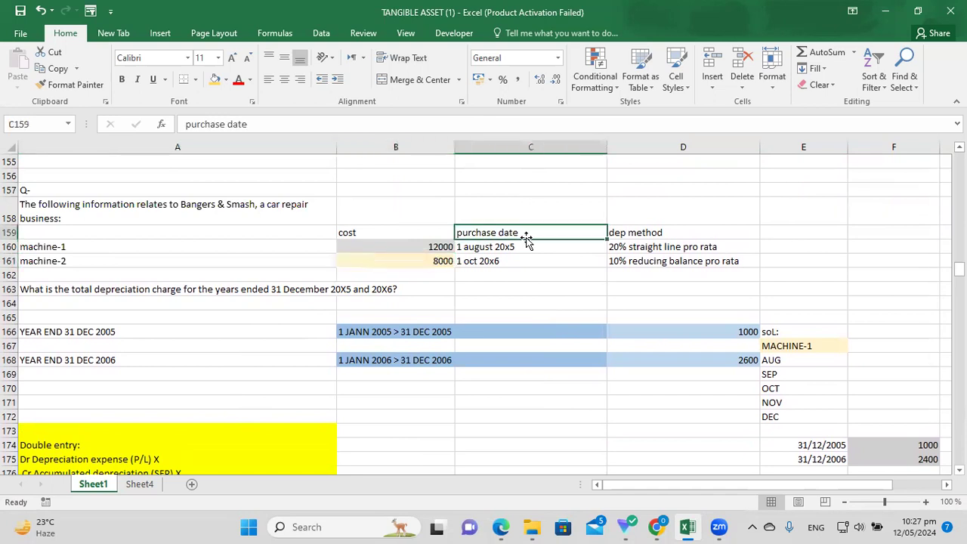
left_click(515, 246)
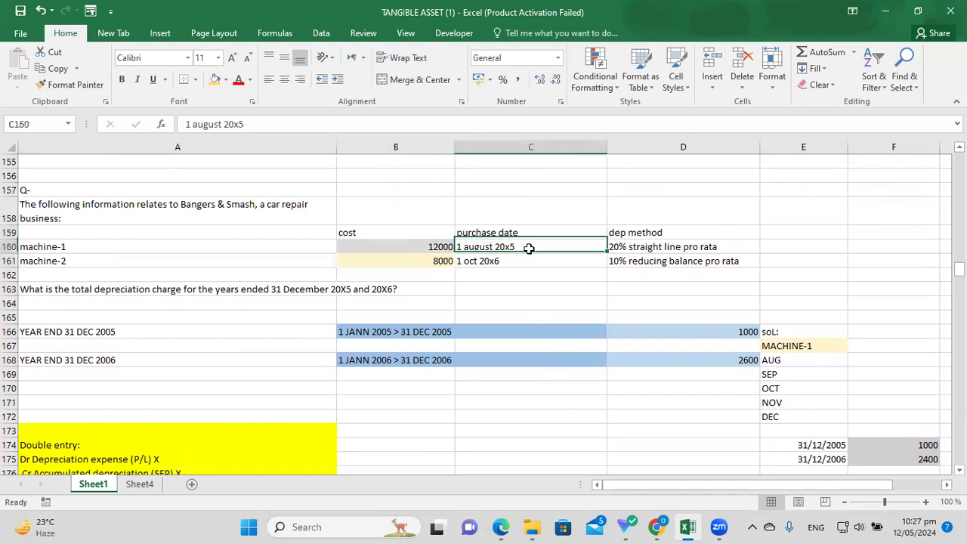
left_click(503, 261)
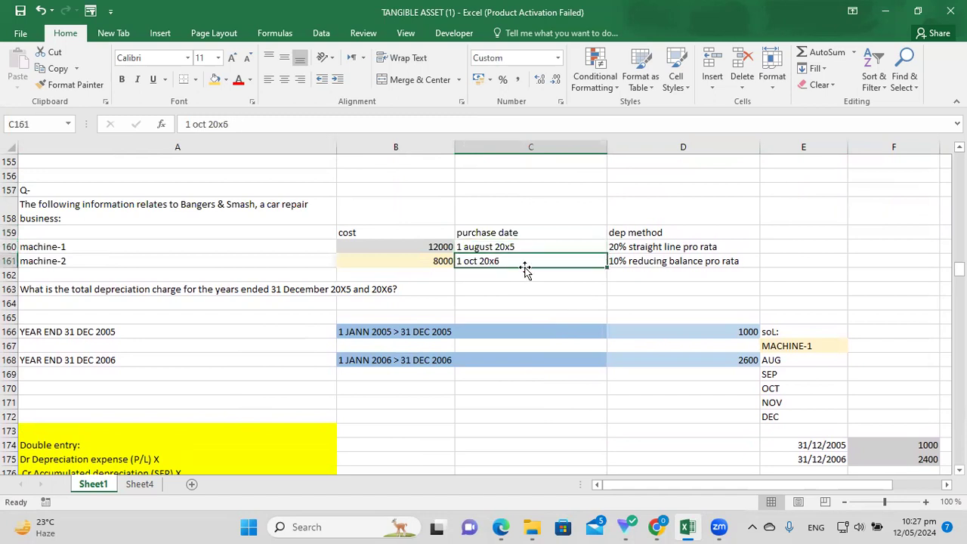
left_click(672, 246)
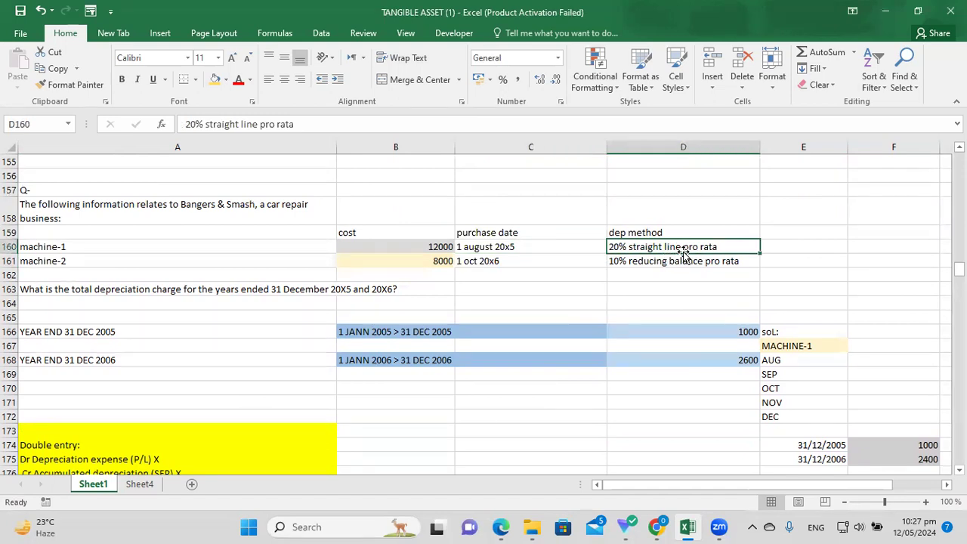
left_click(668, 263)
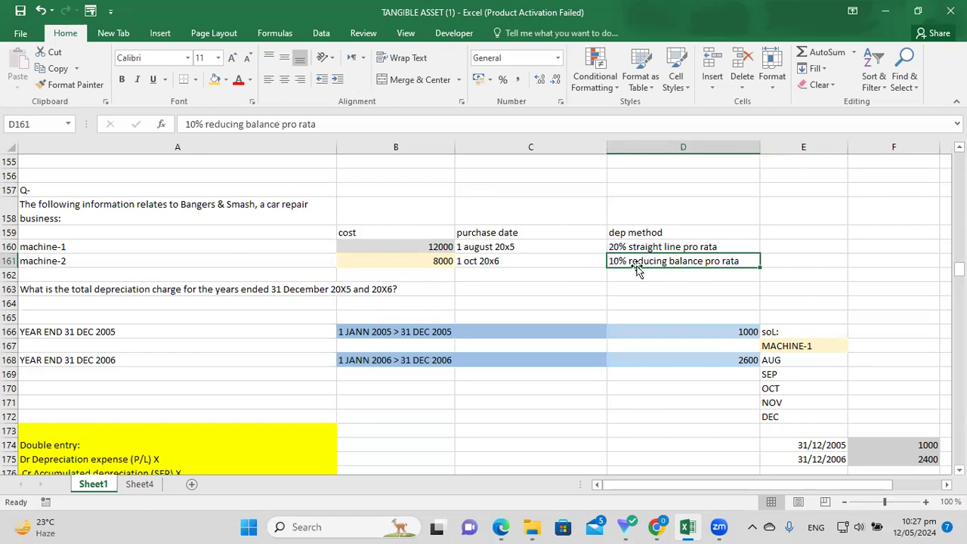
left_click(714, 250)
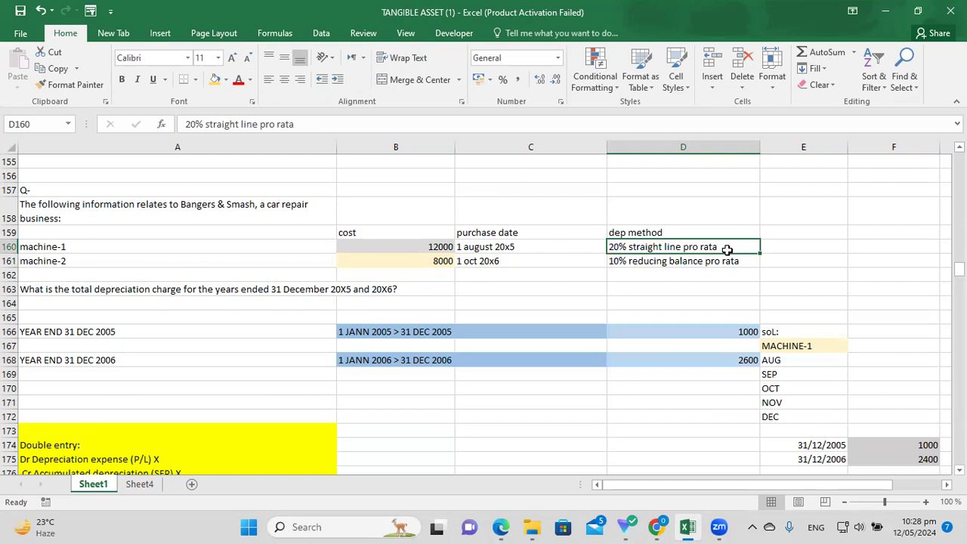
left_click(497, 247)
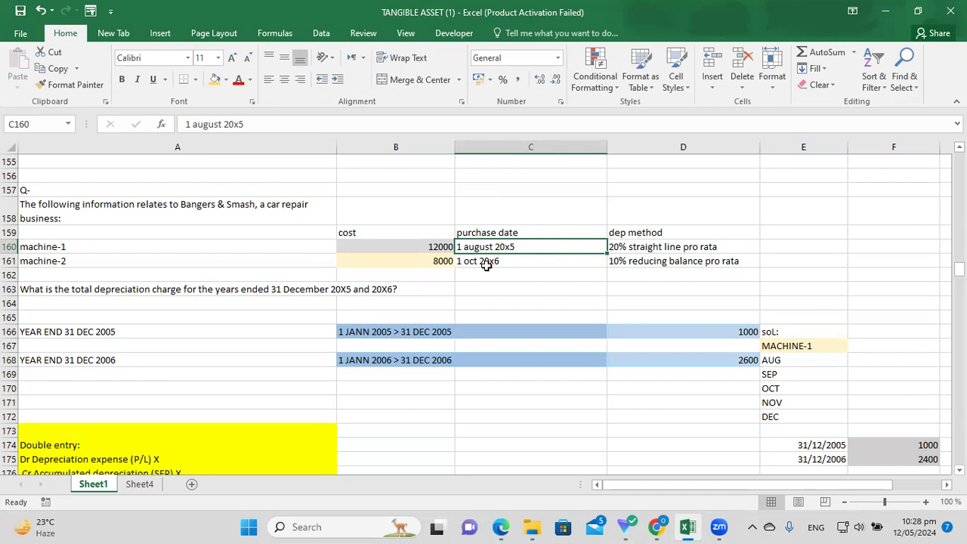
left_click(674, 253)
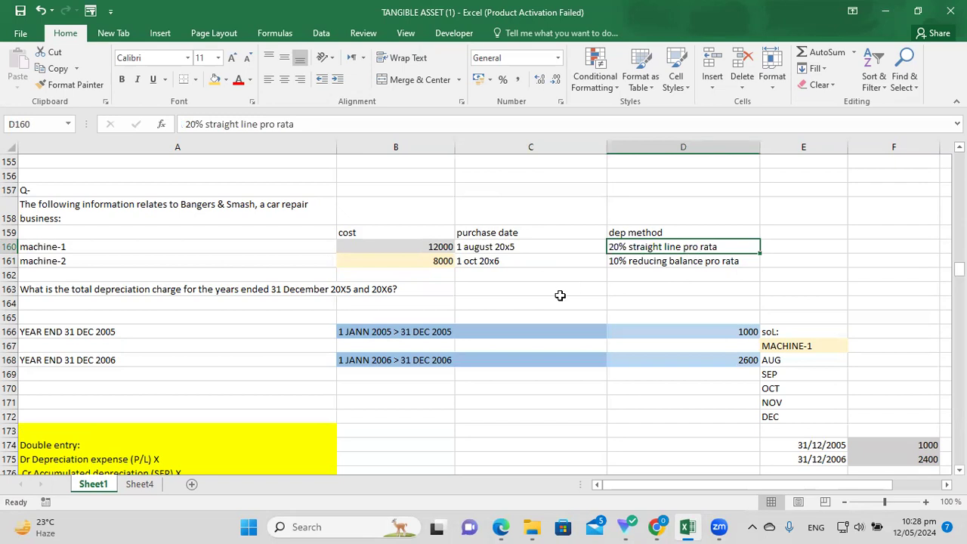
Review the depreciation question in row 163 and the YEAR END 31 DEC 2005 period in B166.
left_click(246, 317)
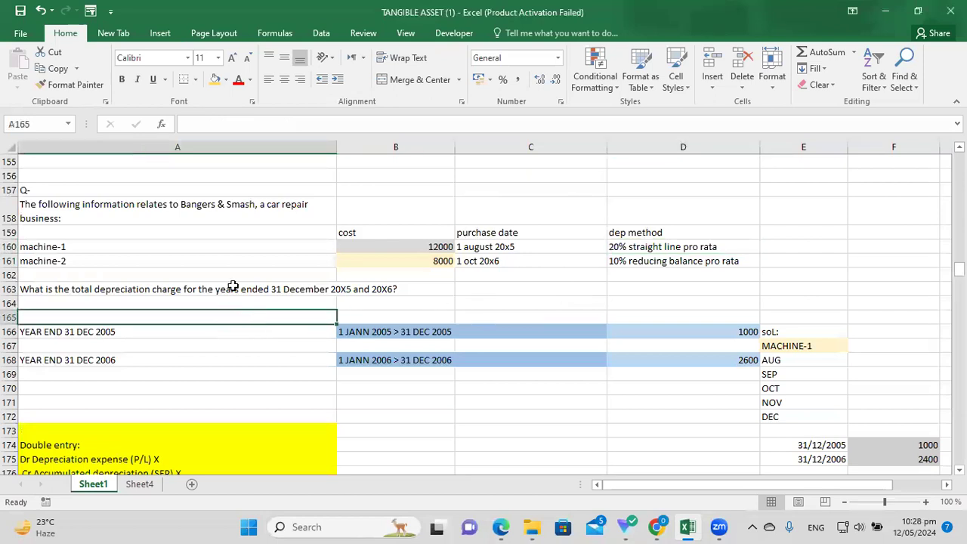
left_click(181, 285)
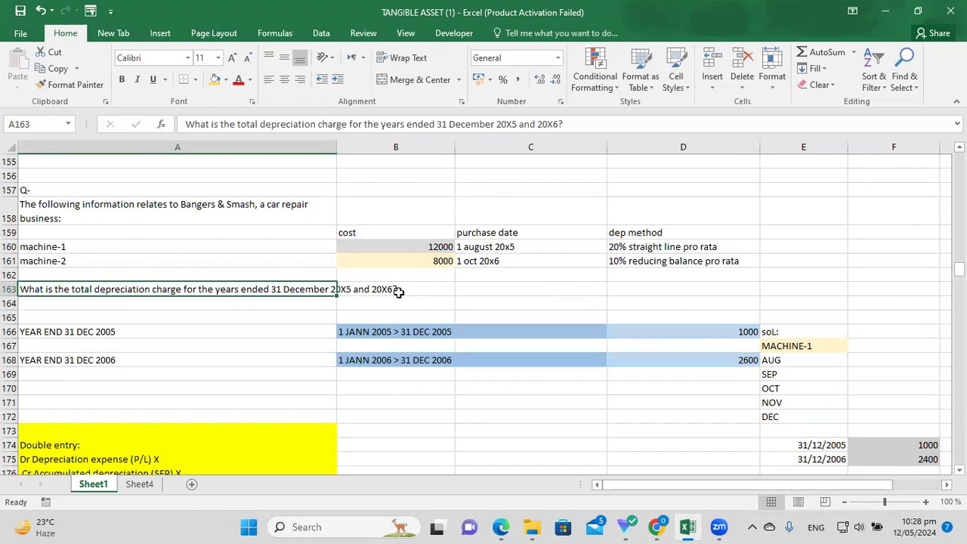
left_click(260, 330)
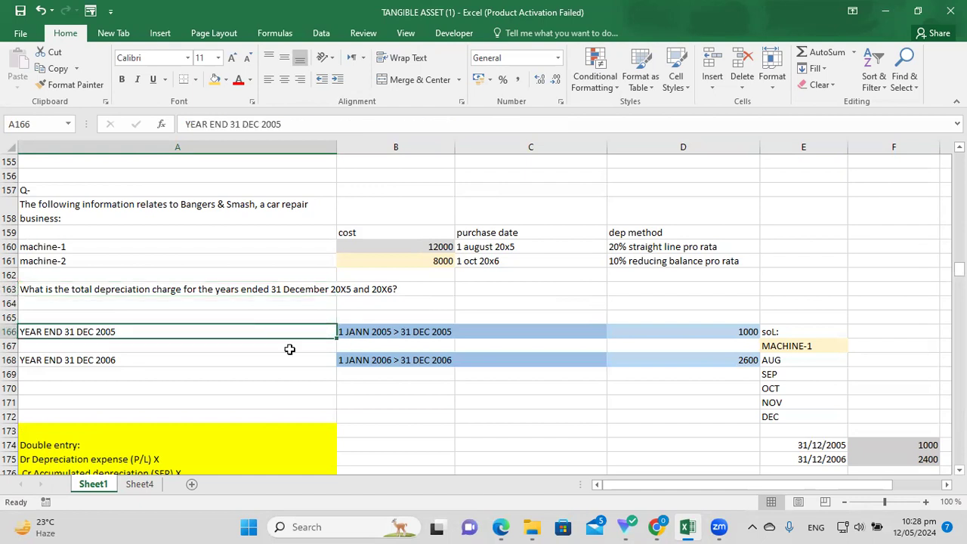
left_click(376, 334)
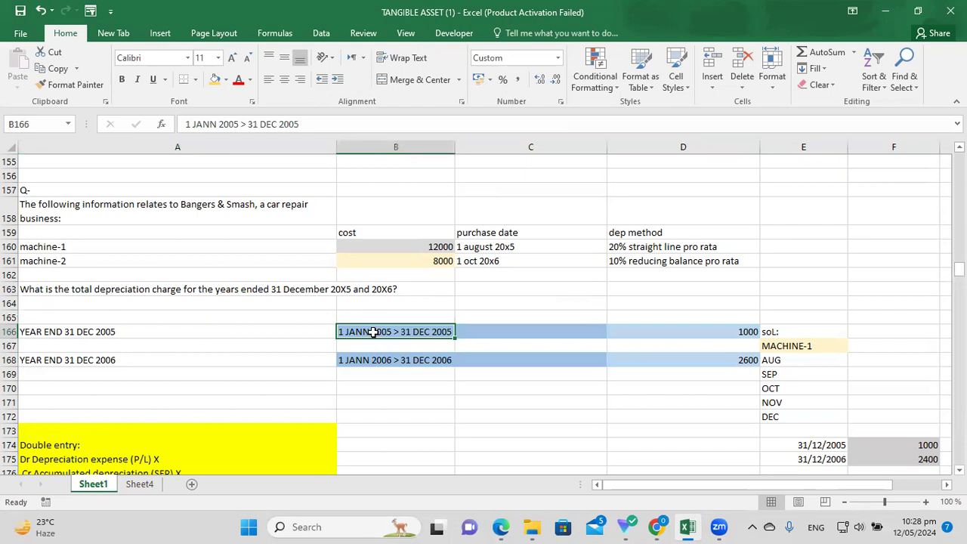
left_click(422, 301)
left_click(391, 334)
Compare the 2006 period in B168 with the 2005 period in B166.
left_click(299, 363)
left_click(419, 364)
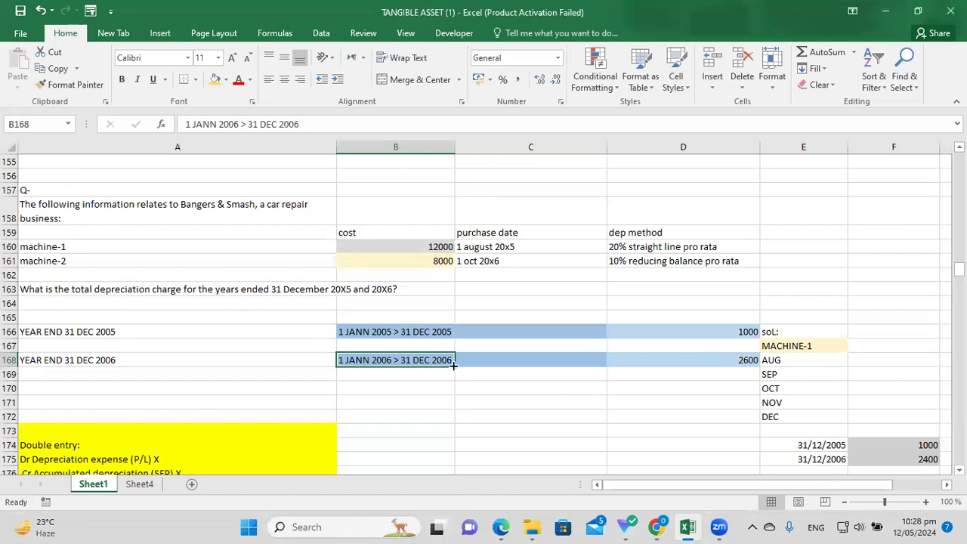
left_click(407, 316)
left_click(416, 332)
left_click(430, 361)
left_click(420, 336)
left_click(434, 361)
Recheck machine-1's 12000 cost, 1 August 20x5 purchase date and straight line method against 2005.
left_click(712, 248)
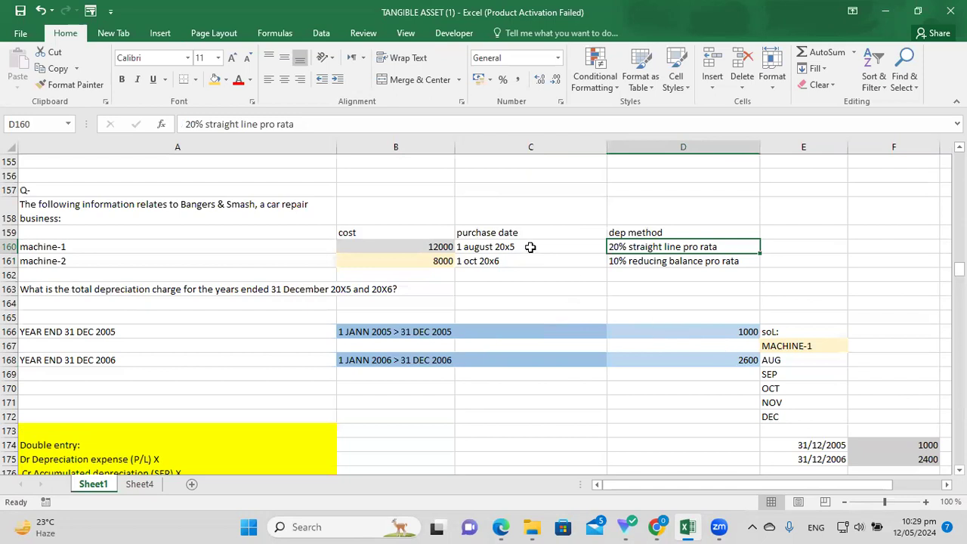
left_click(530, 247)
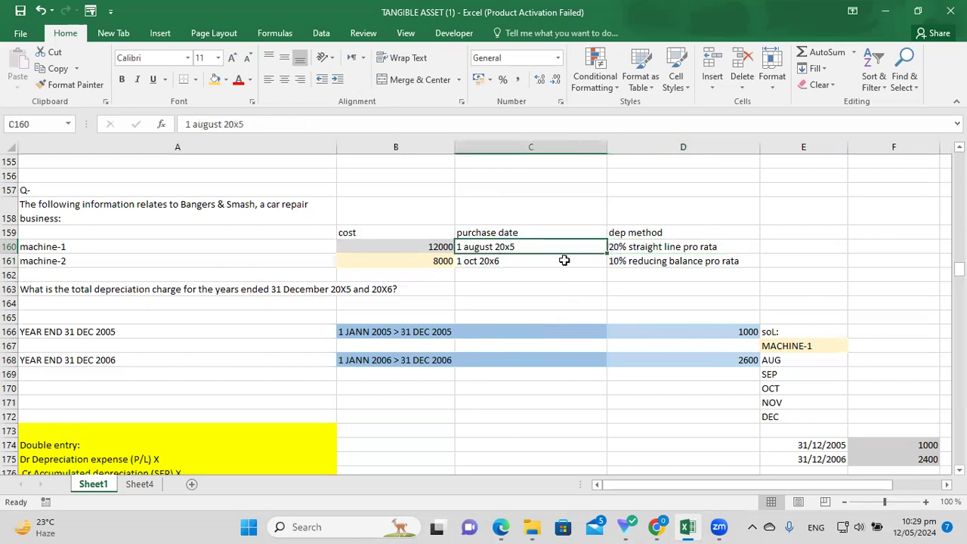
left_click(441, 248)
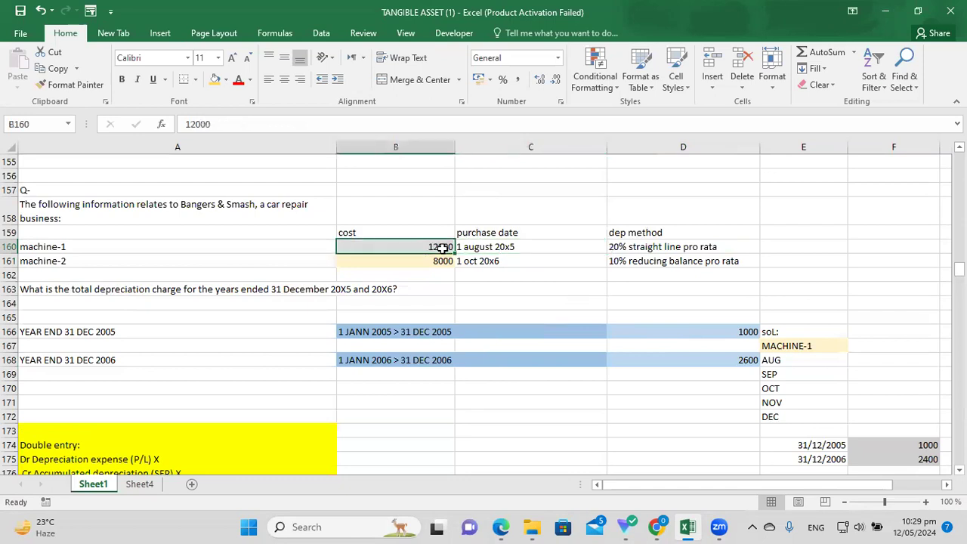
left_click(491, 248)
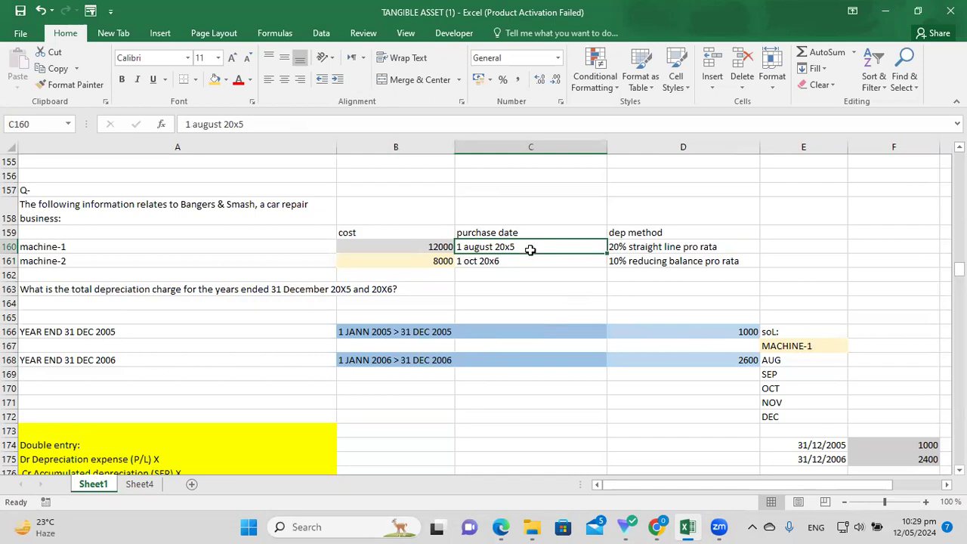
left_click(437, 335)
left_click(784, 360)
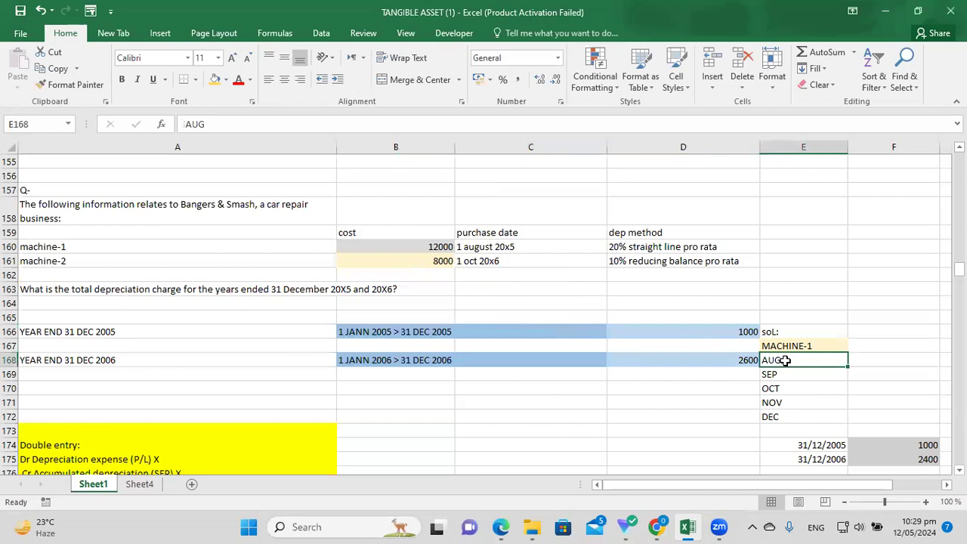
left_click(677, 246)
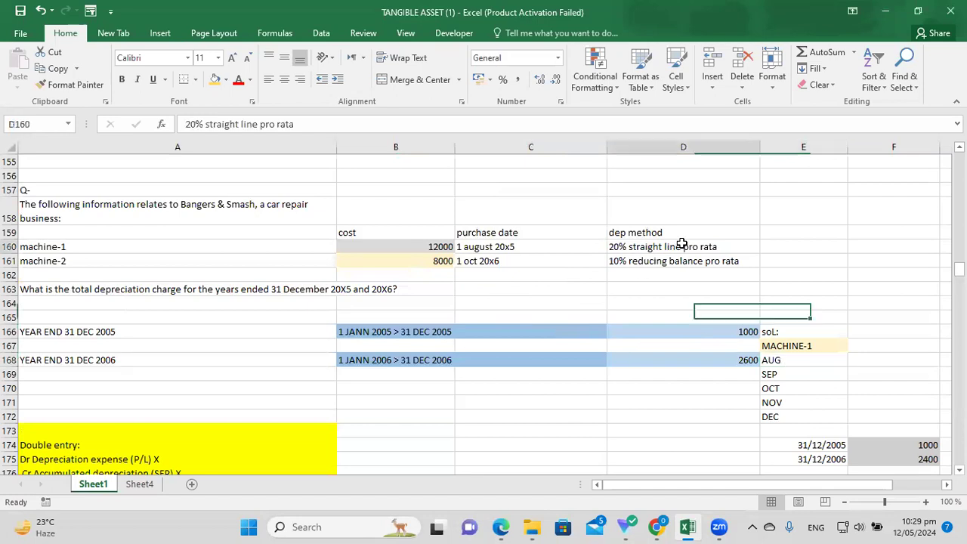
left_click(660, 370)
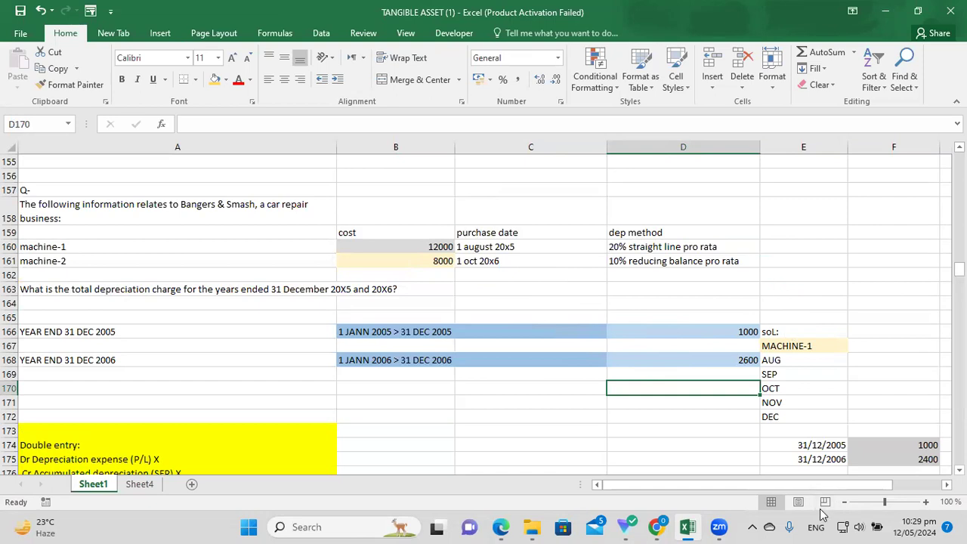
Walk through the months AUG to DEC in the solution for the 2005 year-end period.
left_click(800, 363)
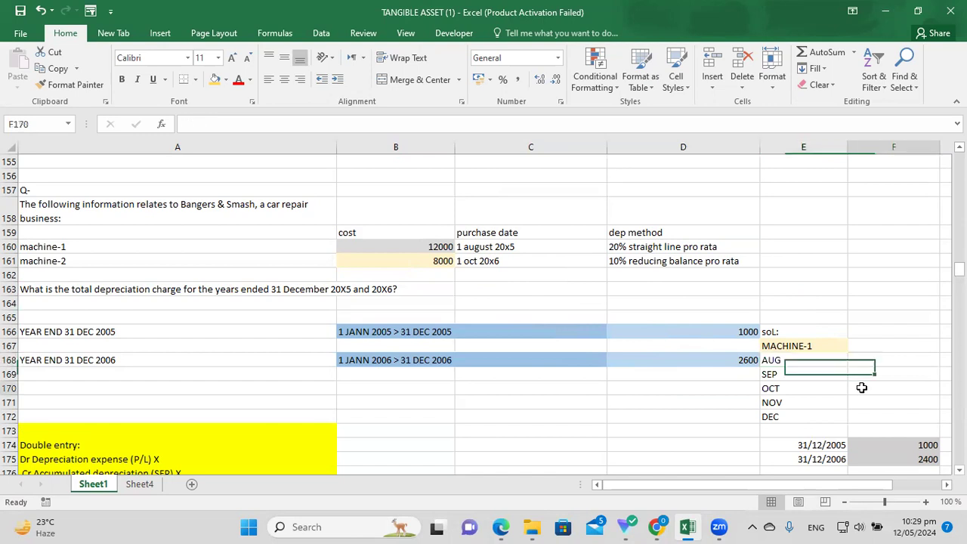
left_click(782, 372)
key("Down")
key("Down")
key("Down")
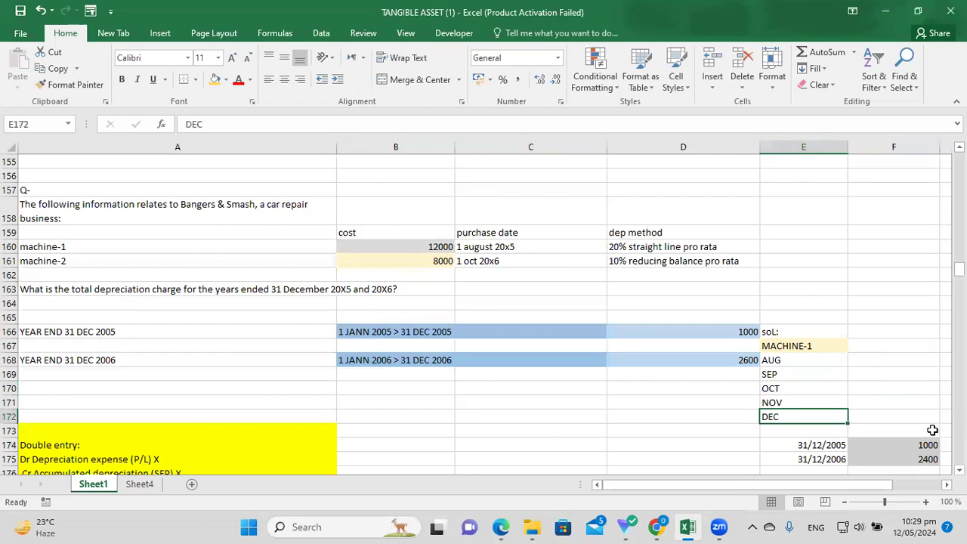
left_click(959, 470)
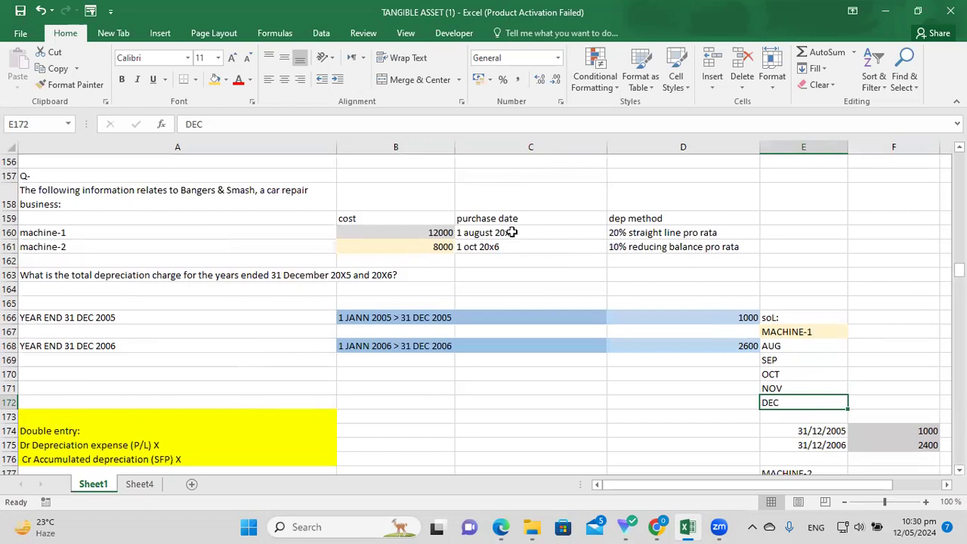
left_click(446, 323)
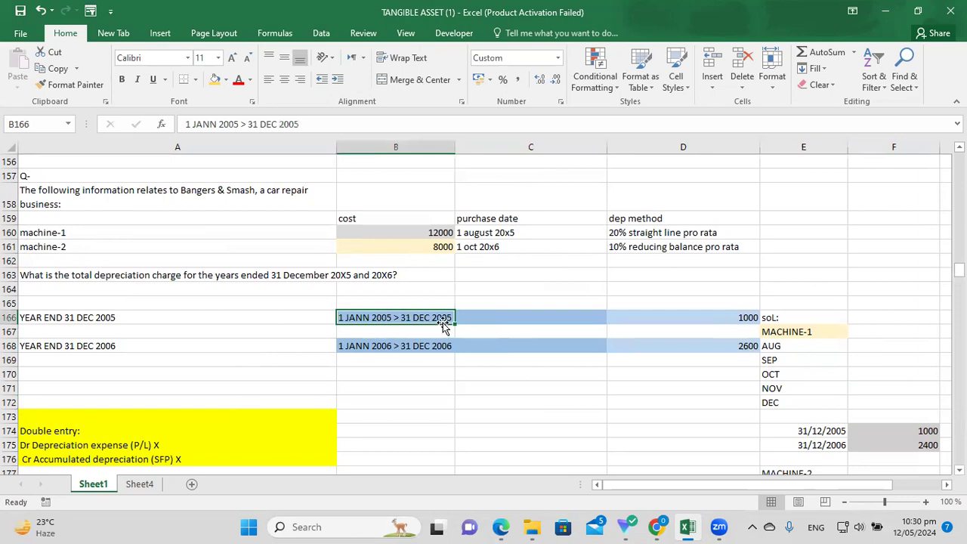
left_click(521, 232)
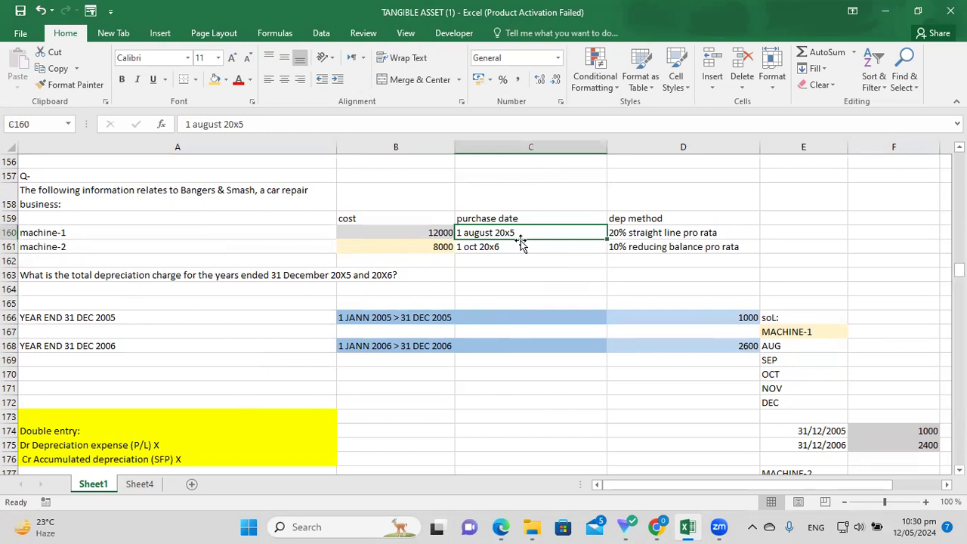
left_click(434, 319)
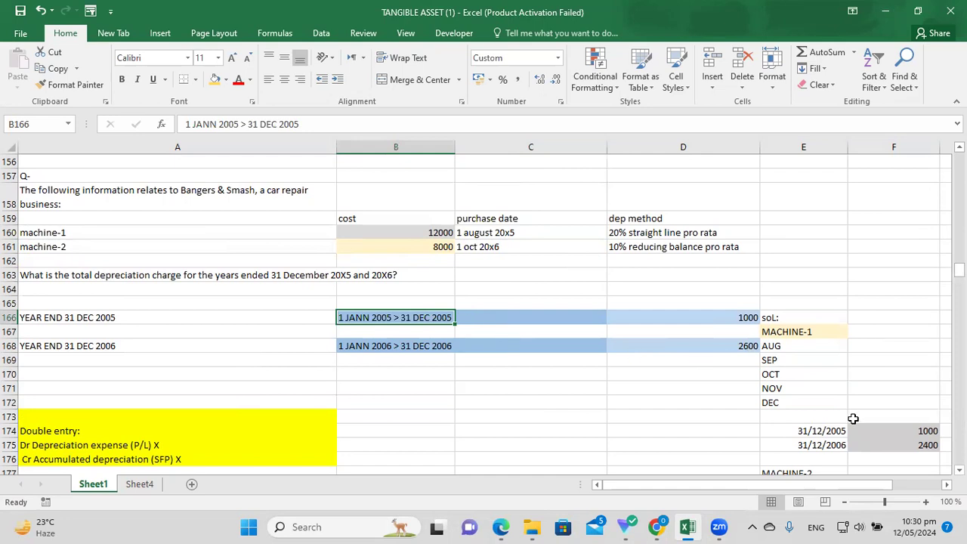
Test =12000*20%*5/12 in F170 against the 2005 charge of 1000, then clear it.
left_click(910, 432)
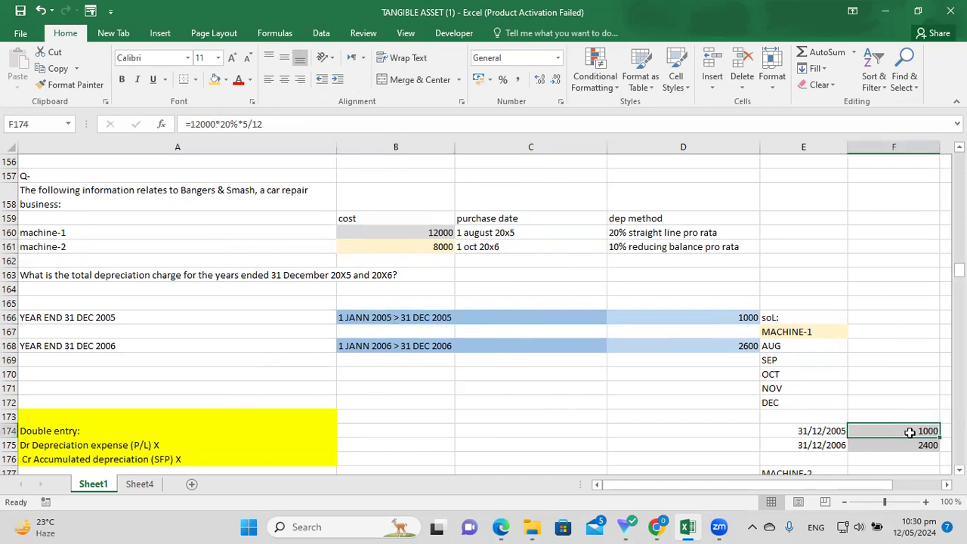
left_click(889, 375)
type("=")
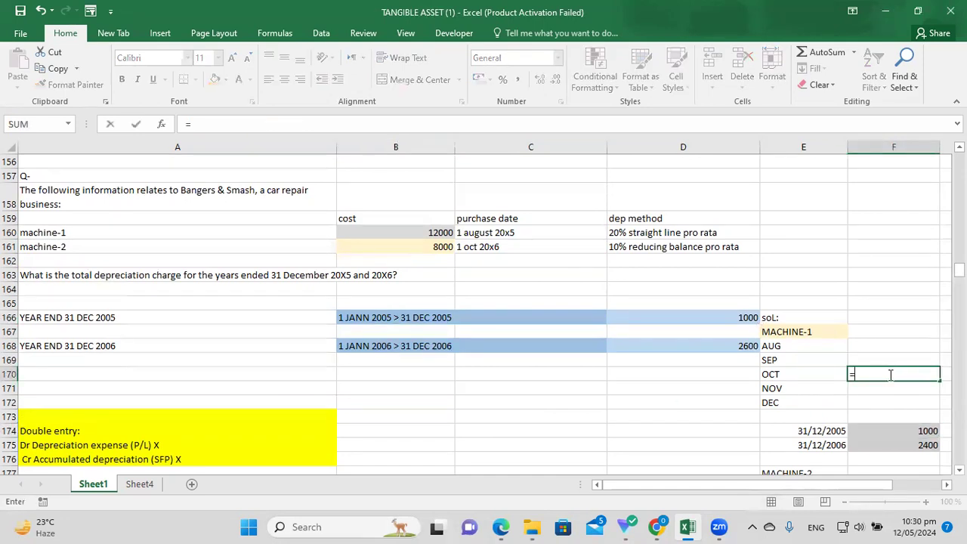
type("12000*20%")
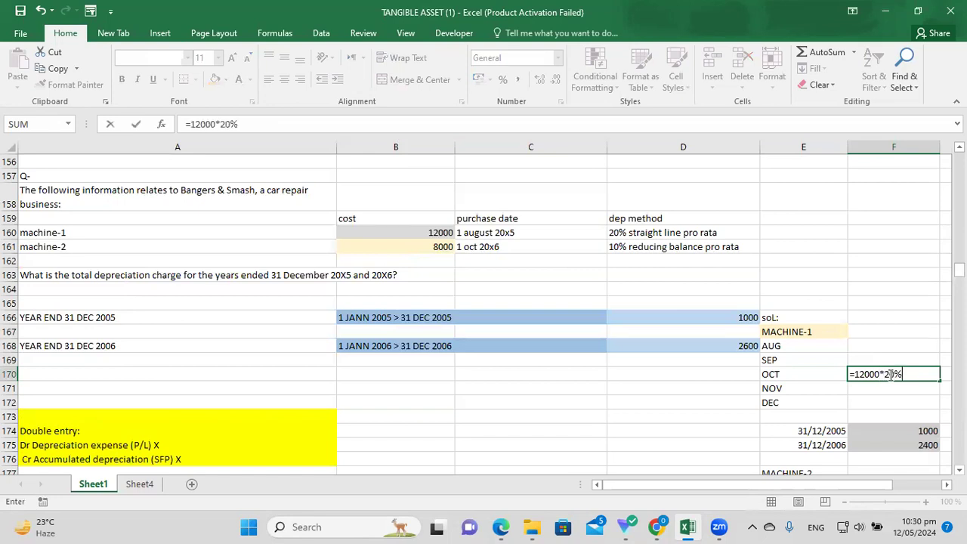
type("*5/12")
key("Return")
left_click(908, 374)
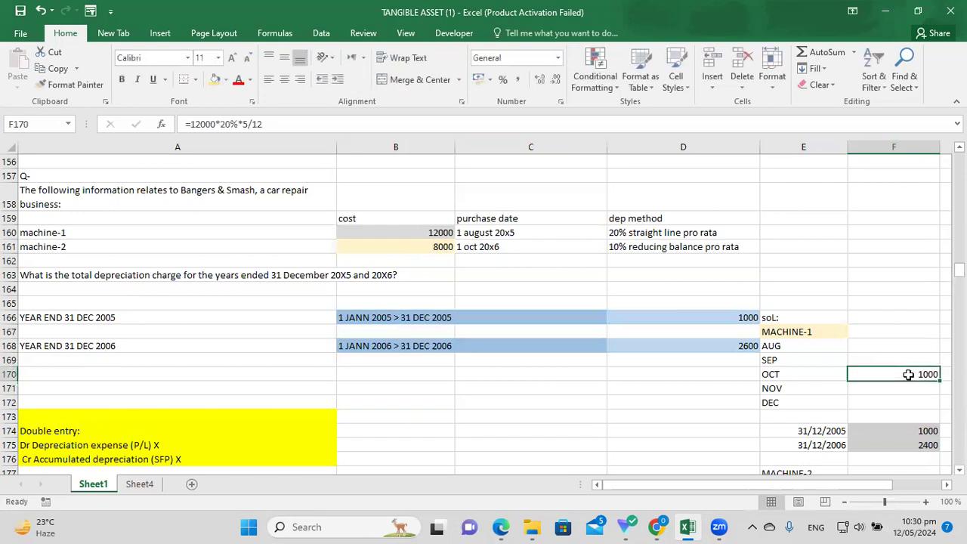
left_click(925, 431)
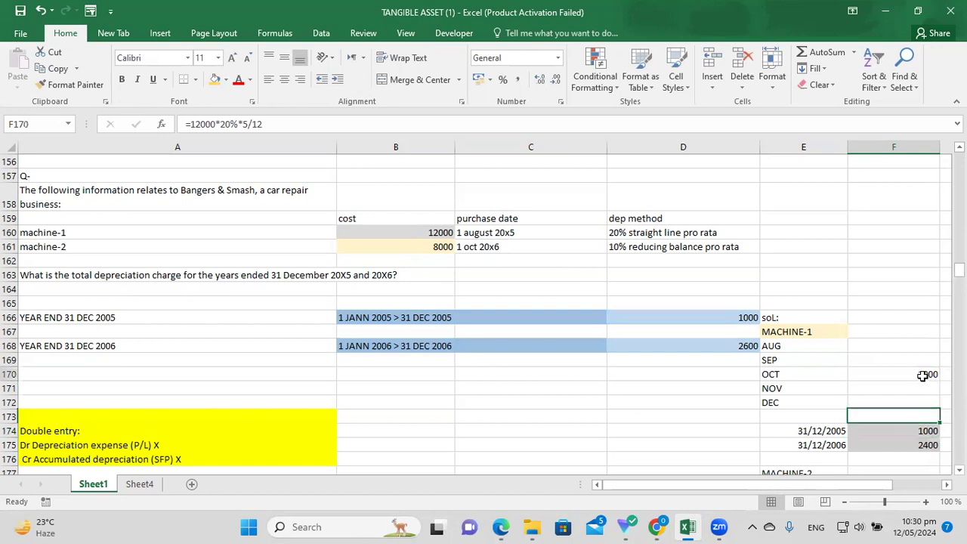
left_click(925, 374)
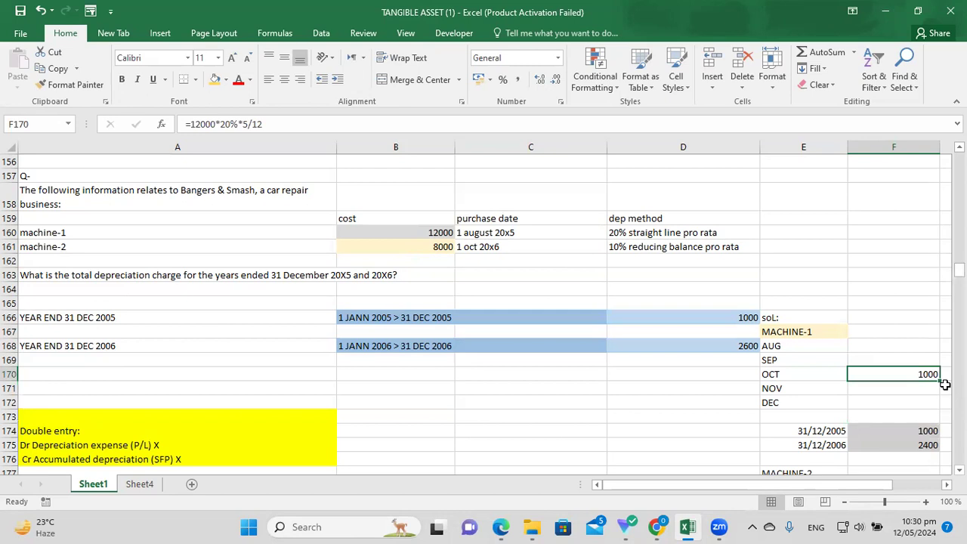
key("Delete")
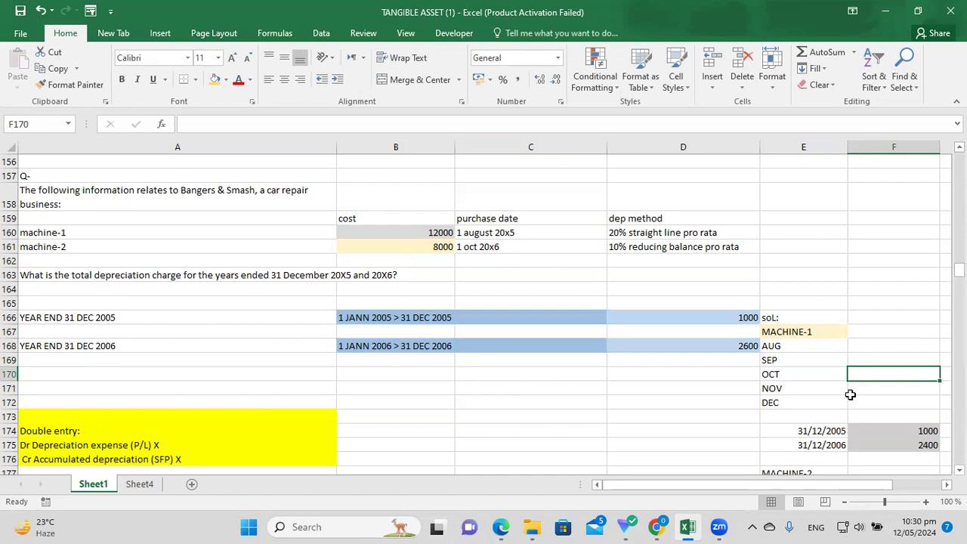
key("Down")
key("Down")
key("Down")
key("Down")
key("Left")
key("Left")
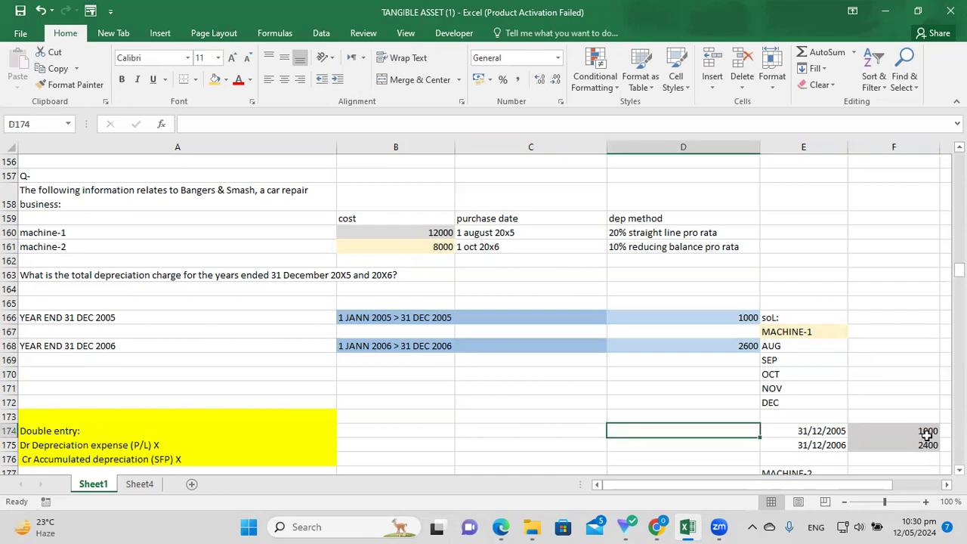
left_click(893, 398)
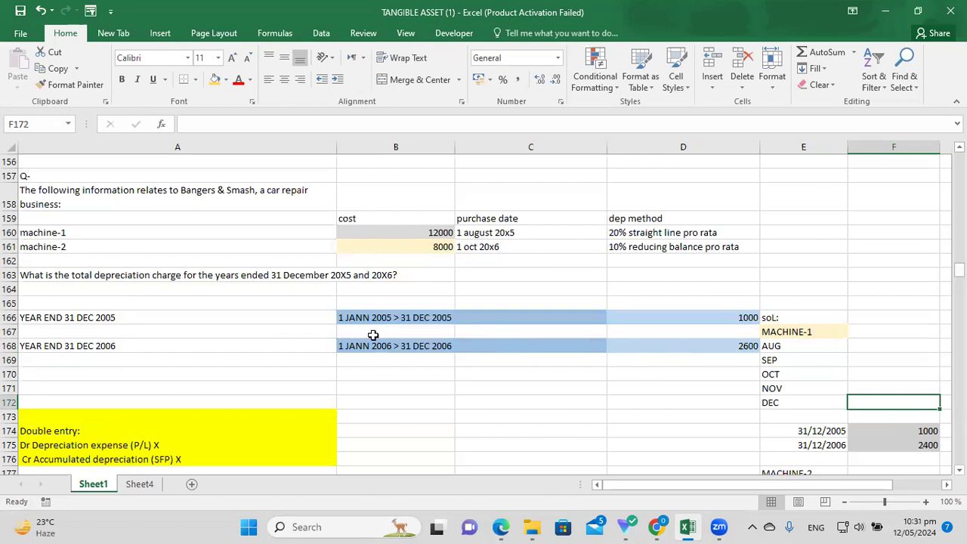
Review the YEAR END 31 DEC 2006 period against both machines' purchase dates.
left_click(400, 346)
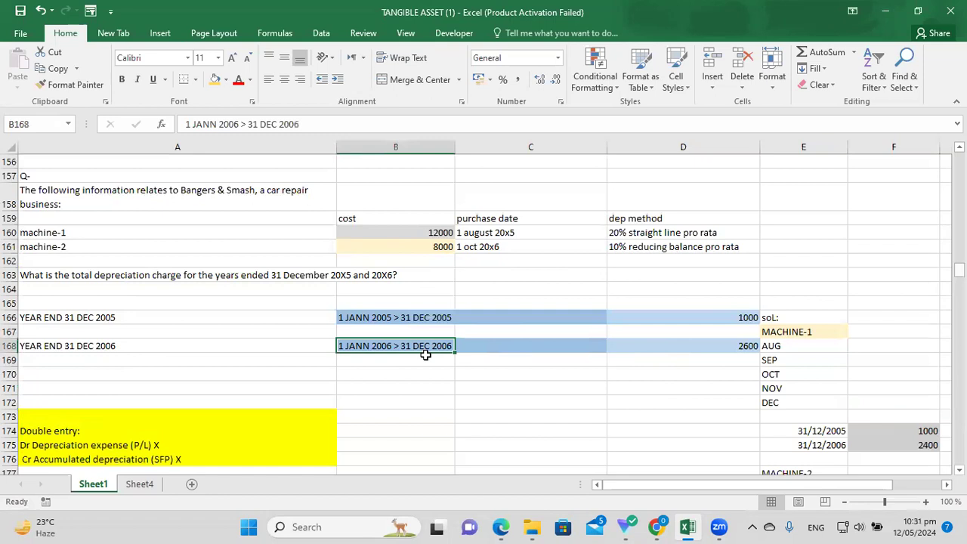
left_click(249, 344)
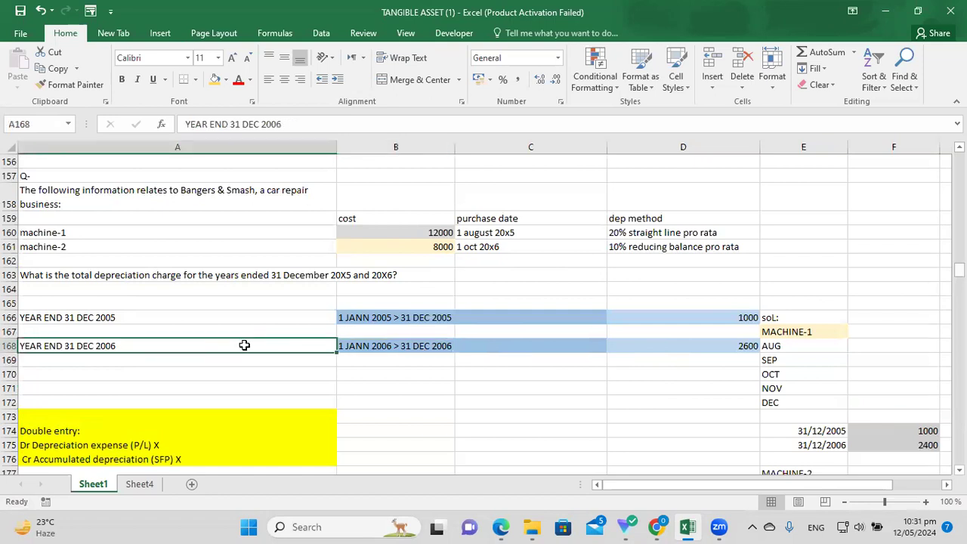
left_click(427, 346)
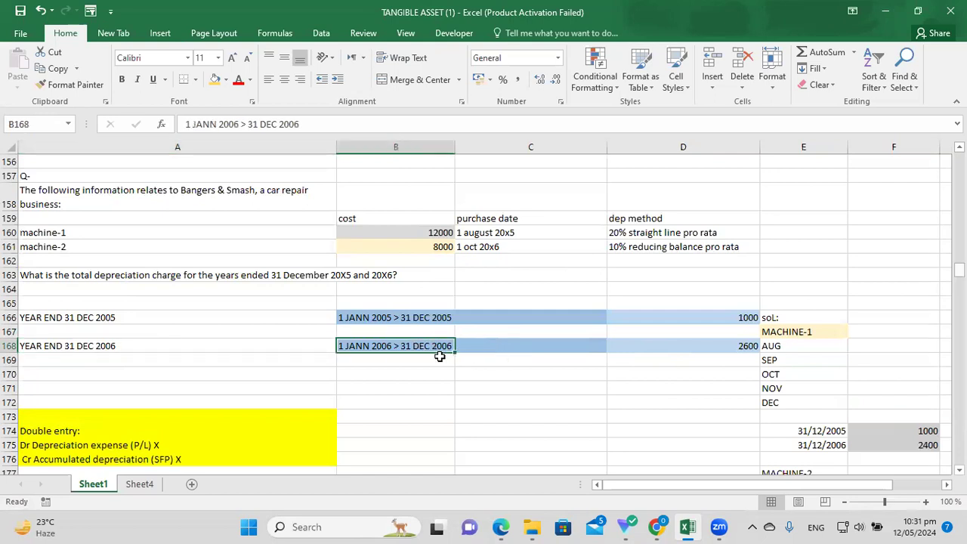
left_click(452, 370)
left_click(431, 345)
left_click(519, 239)
left_click(518, 232)
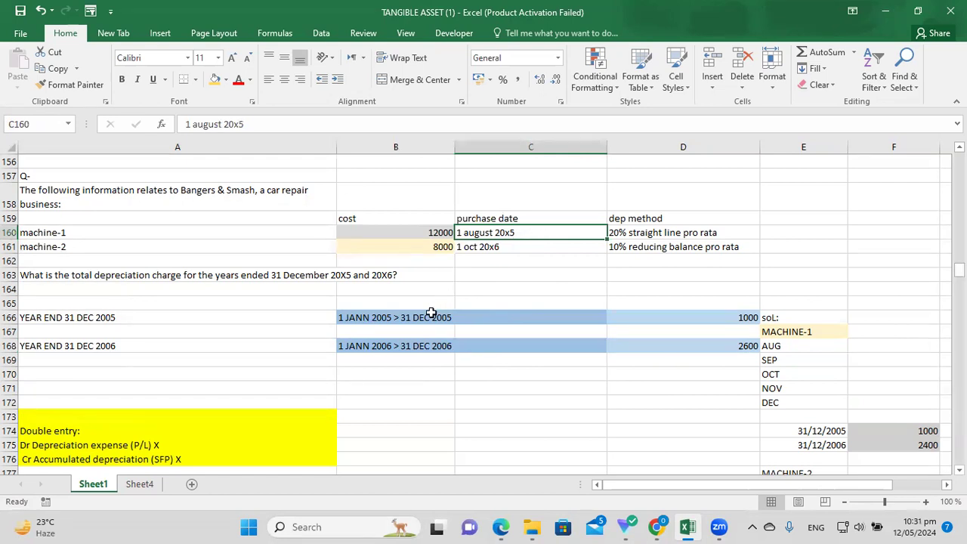
left_click(387, 346)
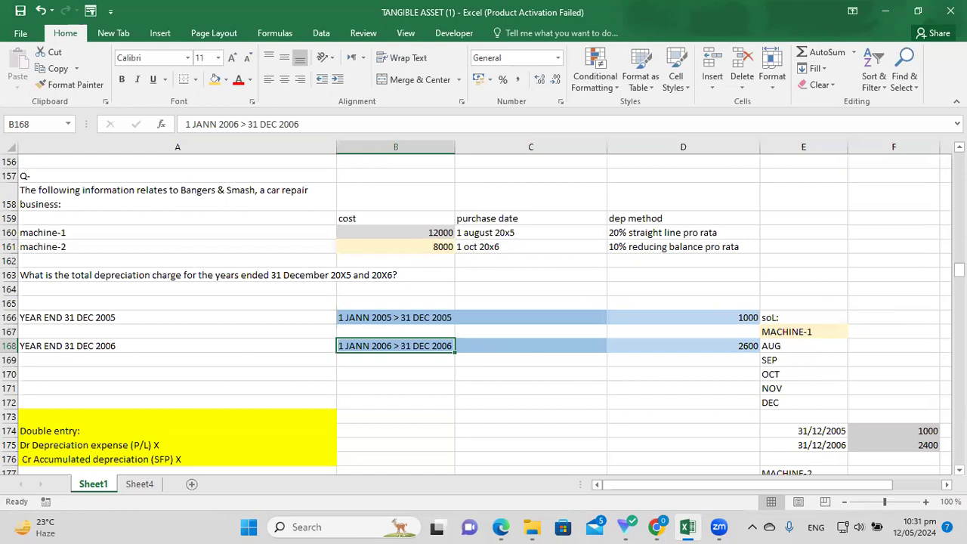
left_click(959, 469)
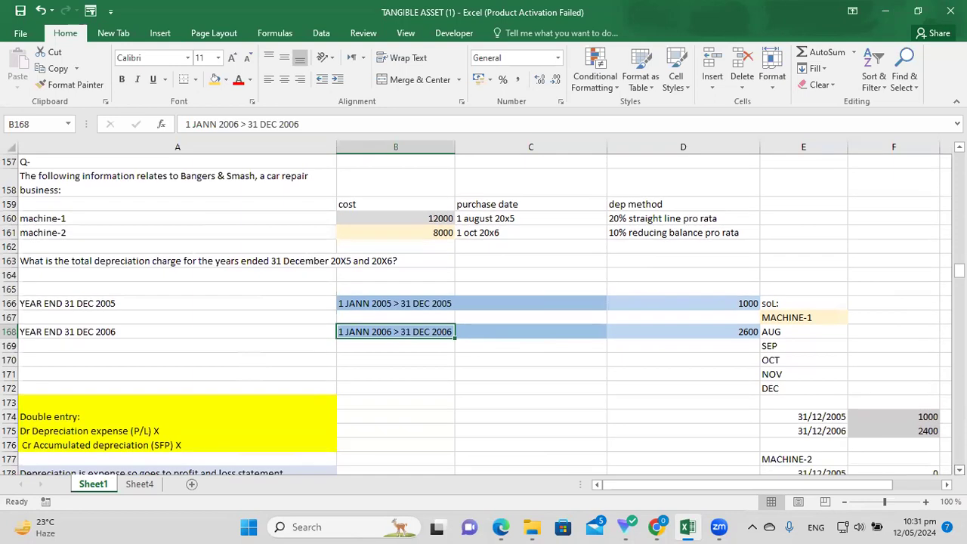
left_click(958, 468)
left_click(959, 468)
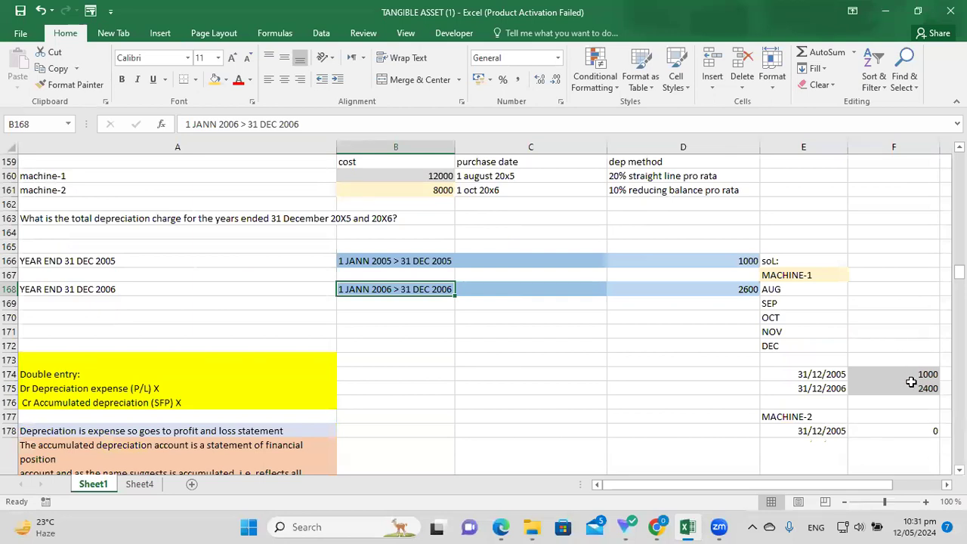
Test the annual 20% charge of 2400 in F172, clear it, and check F175's 2006 formula.
left_click(918, 388)
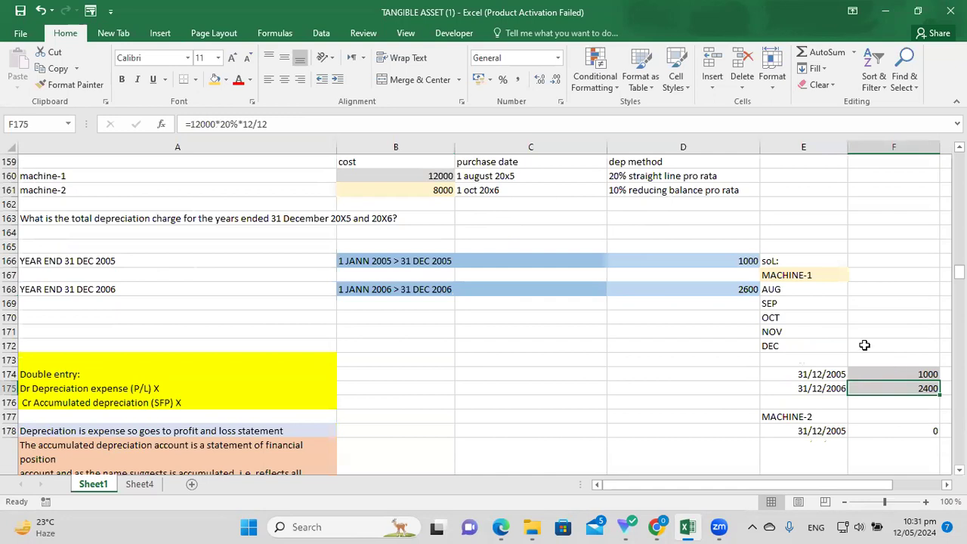
left_click(888, 346)
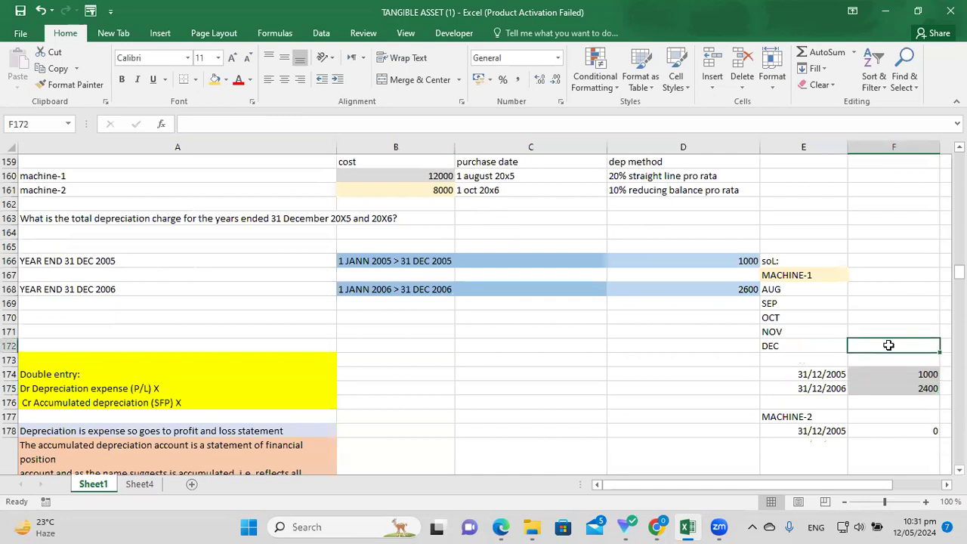
type("=12000")
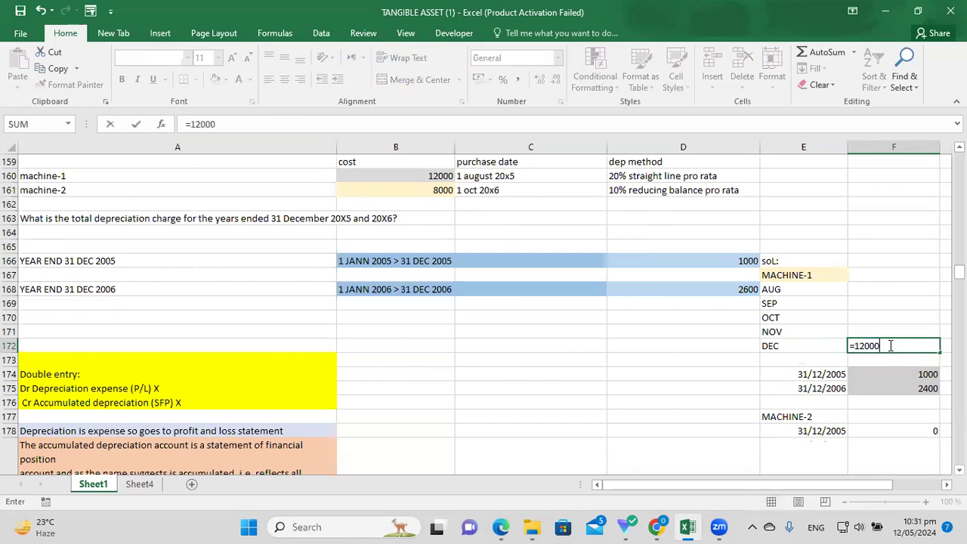
type("*20%*12/12")
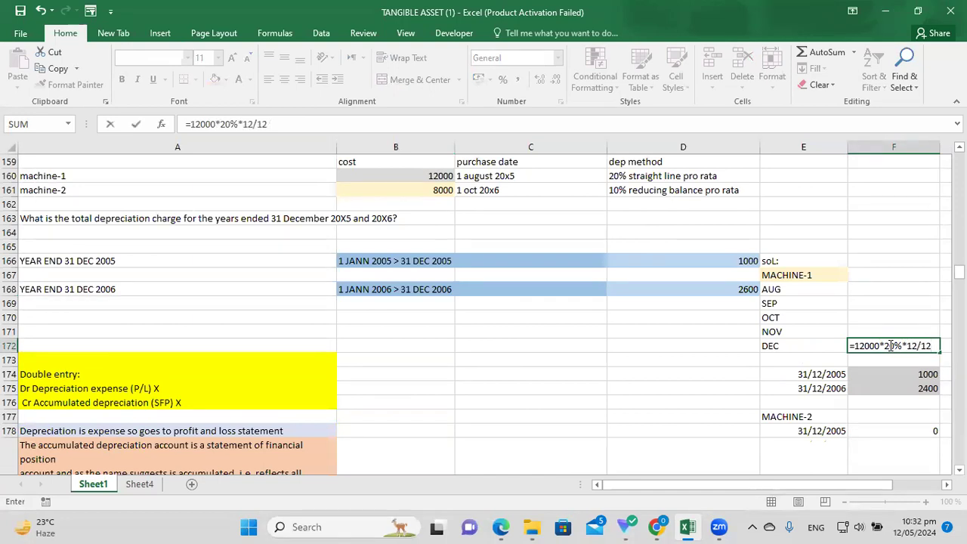
key("BackSpace")
key("BackSpace")
key("BackSpace")
key("BackSpace")
key("BackSpace")
key("BackSpace")
key("Return")
left_click(922, 345)
key("Delete")
left_click(924, 388)
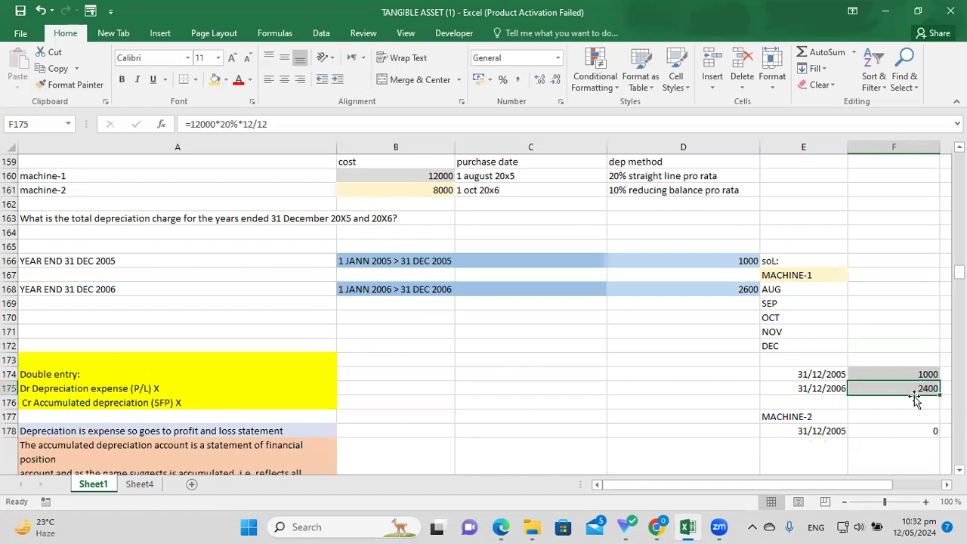
left_click(841, 393)
left_click(897, 390)
Revisit the 2005 and 2006 periods in B166 and B168 against machine-1's 1 August purchase date.
scroll(789, 306, "up", 1)
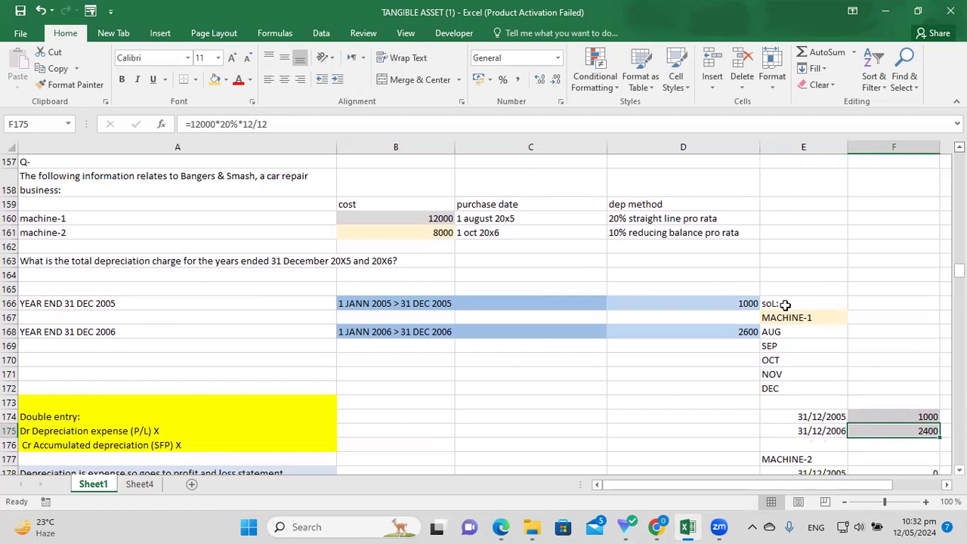
left_click(371, 302)
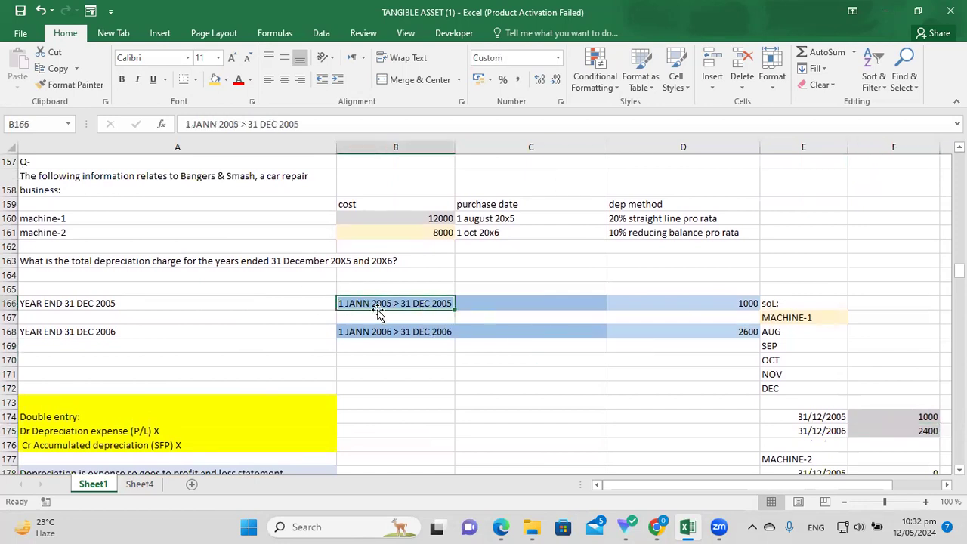
left_click(492, 300)
left_click(489, 288)
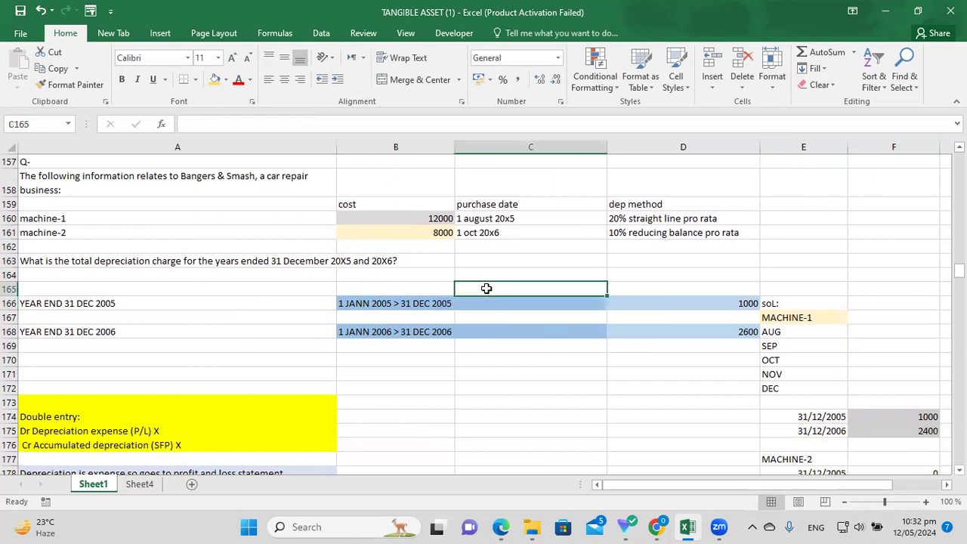
left_click(492, 218)
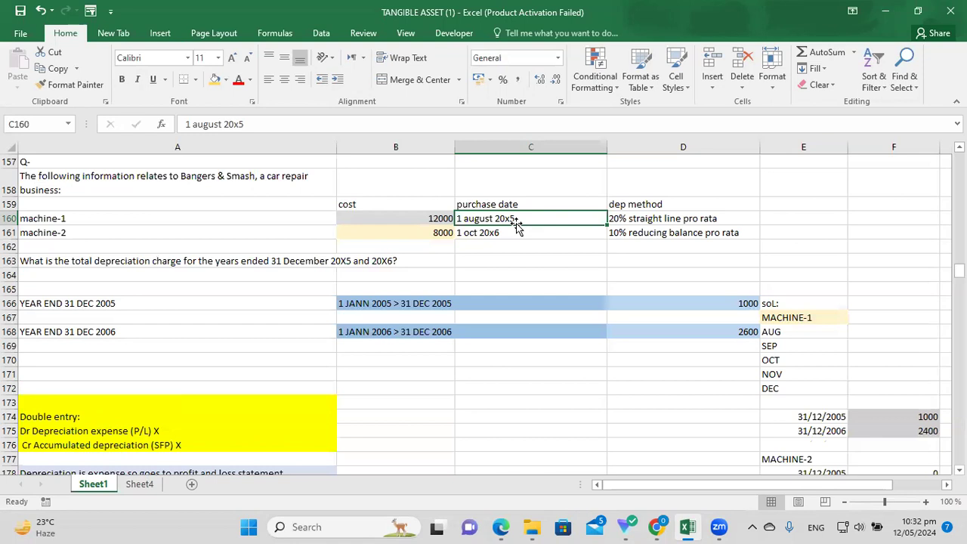
left_click(427, 304)
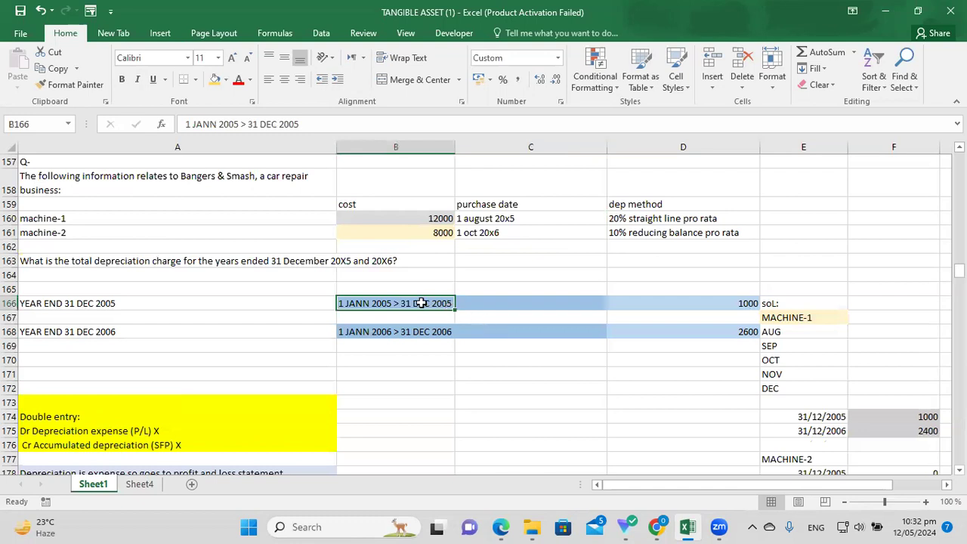
left_click(430, 330)
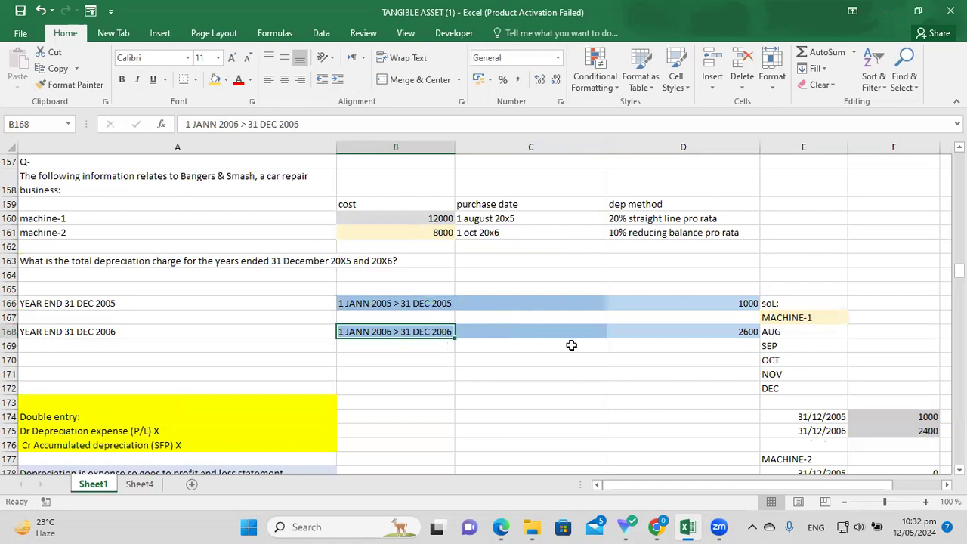
Check machine-1's 31/12/2005 and 31/12/2006 charge formulas in F174 and F175.
scroll(882, 423, "down", 1)
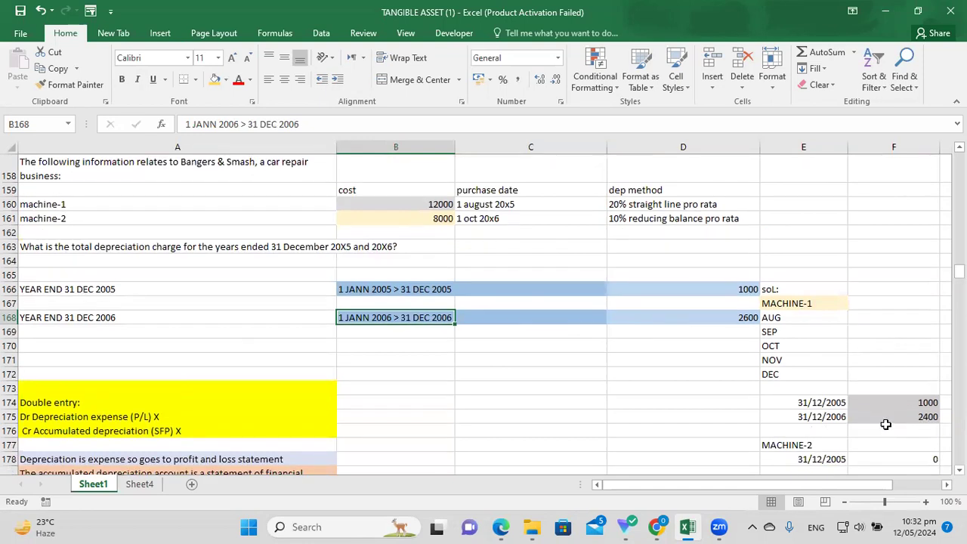
left_click(837, 402)
left_click(906, 400)
left_click(838, 417)
left_click(879, 419)
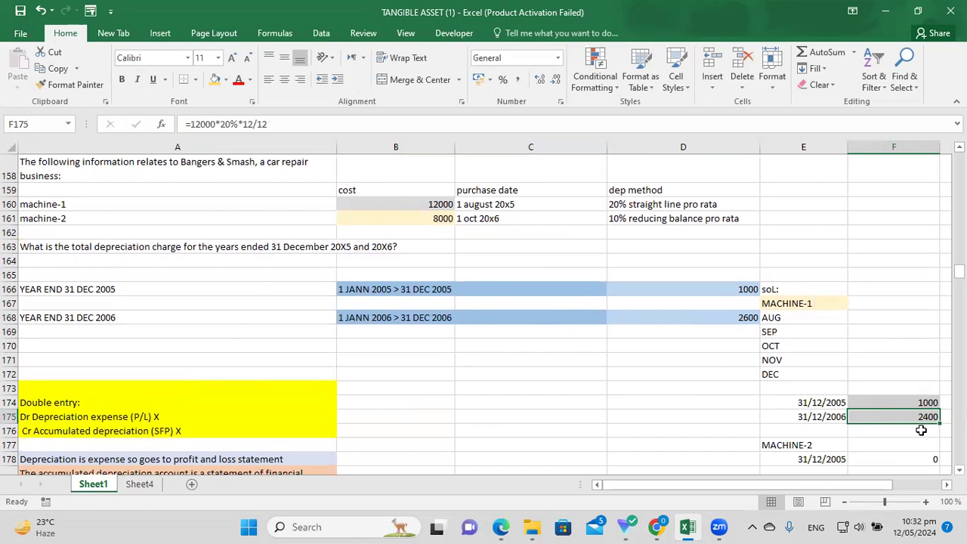
left_click(958, 469)
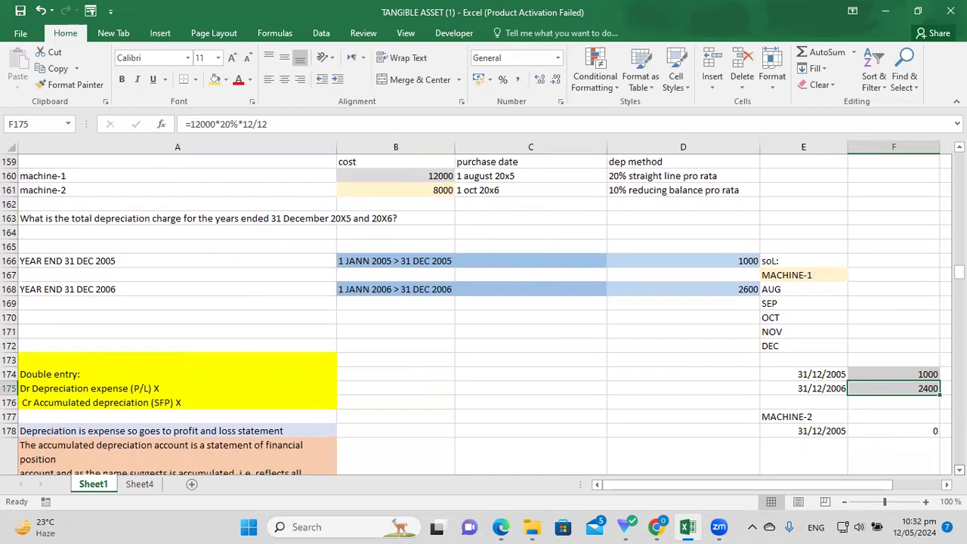
left_click(958, 470)
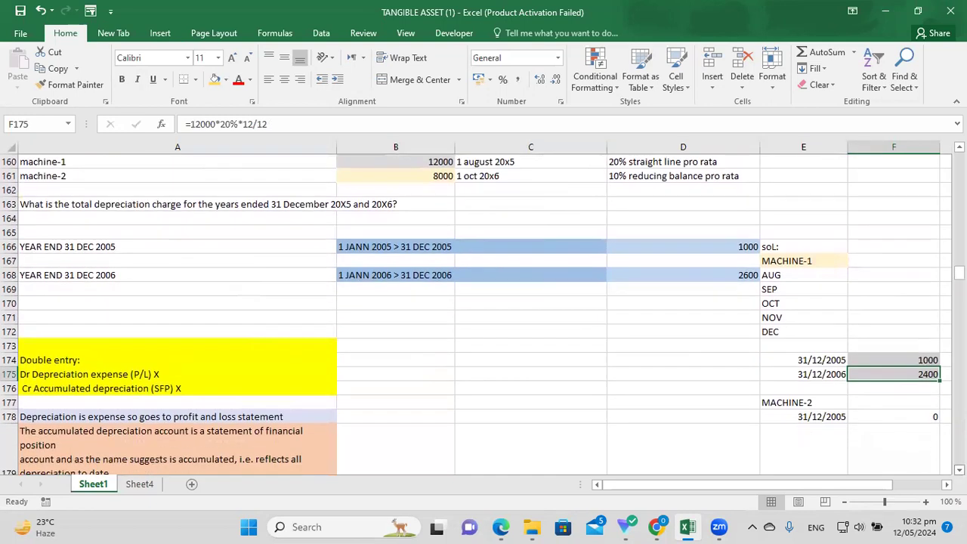
left_click(958, 469)
left_click(959, 470)
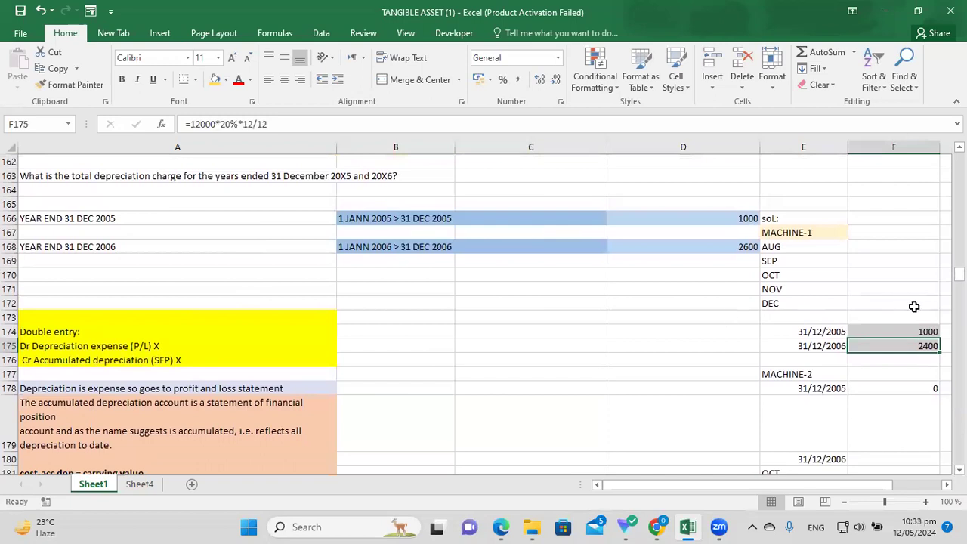
Check machine-2's 8000 cost and 1 Oct 20x6 purchase date, giving a 2005 charge of 0 in F178.
scroll(476, 313, "up", 2)
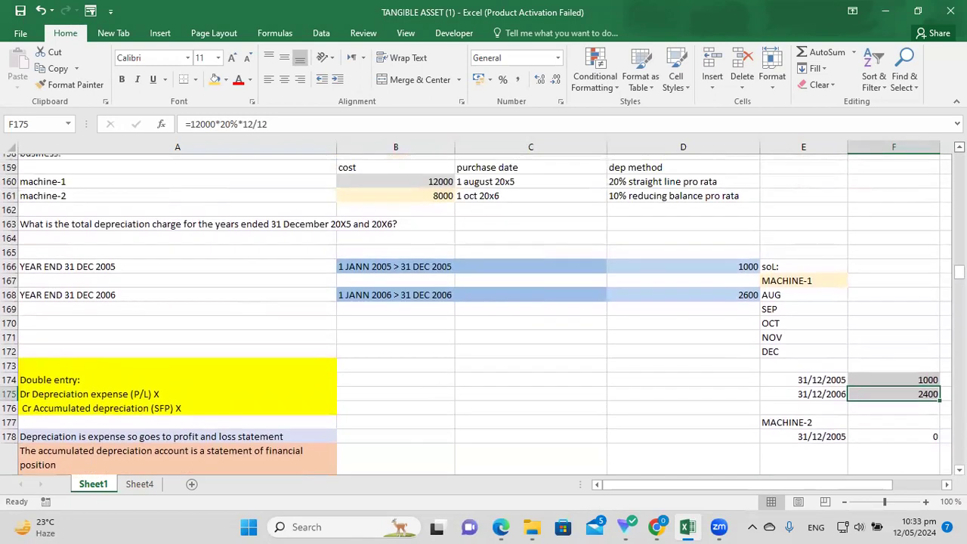
left_click(488, 285)
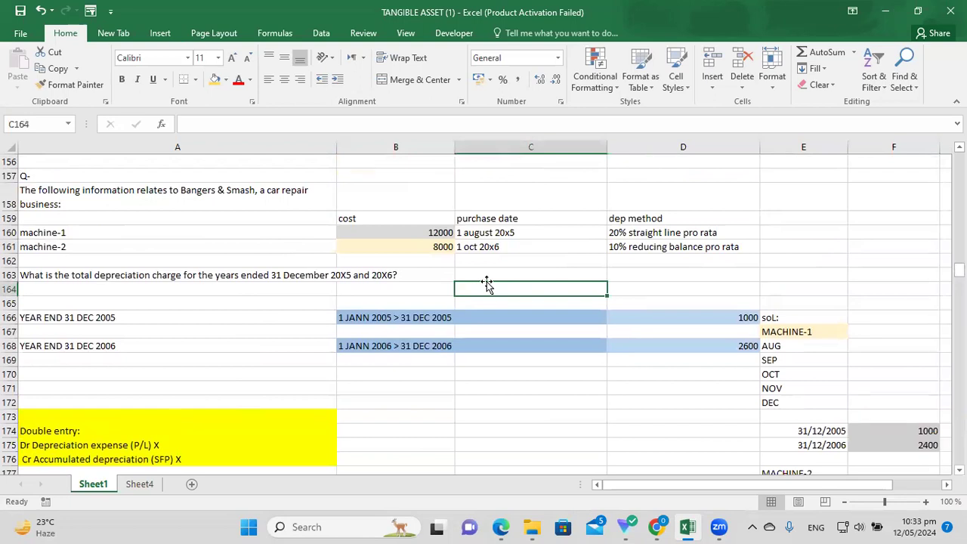
left_click(378, 245)
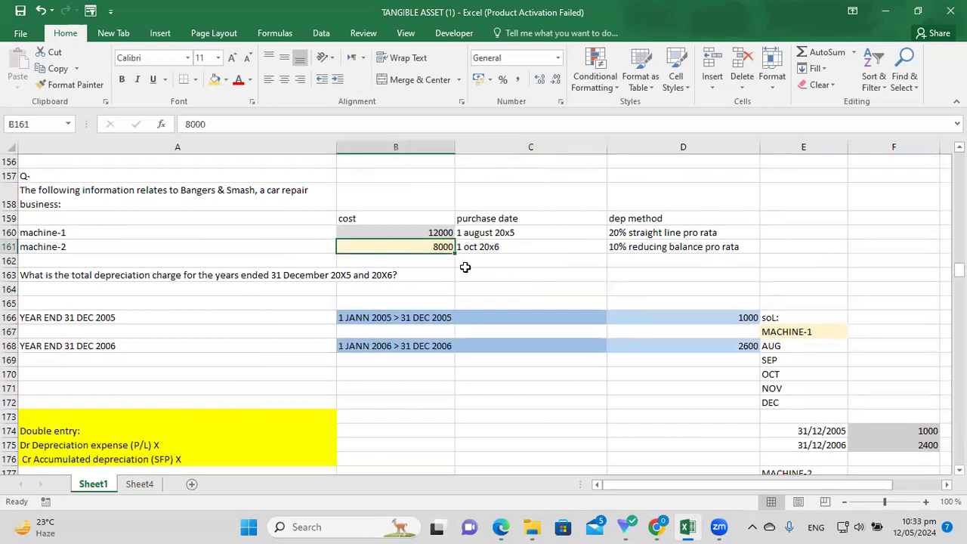
left_click(498, 252)
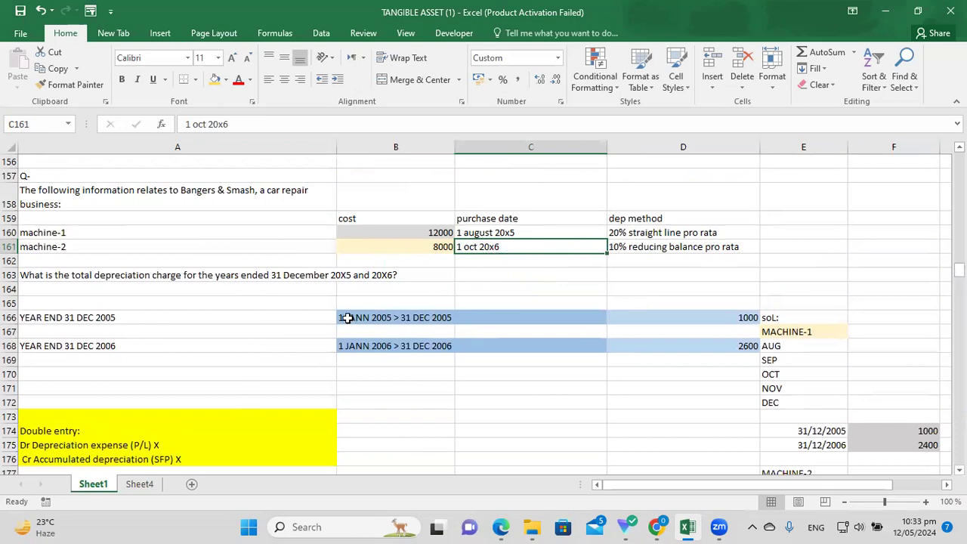
left_click(442, 318)
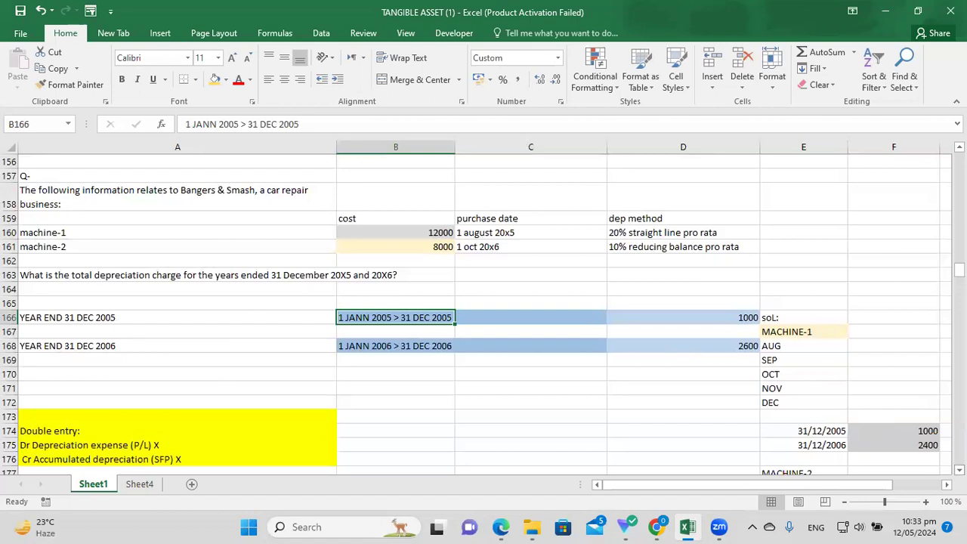
scroll(846, 434, "down", 1)
left_click(843, 432)
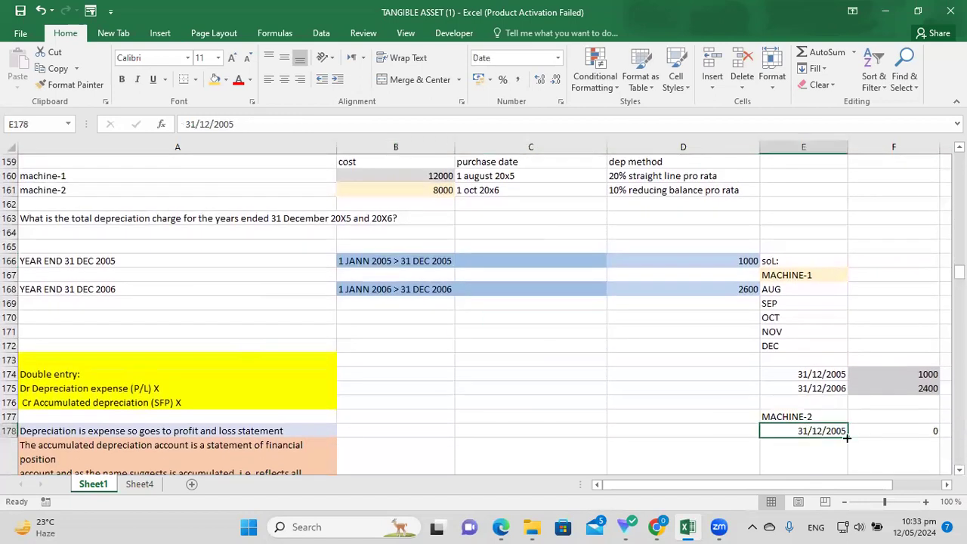
left_click(904, 429)
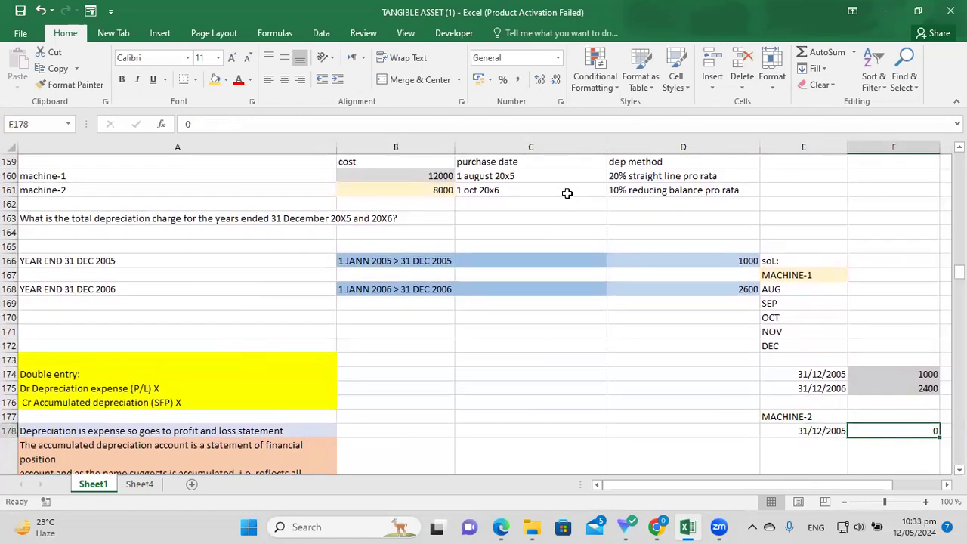
left_click(493, 193)
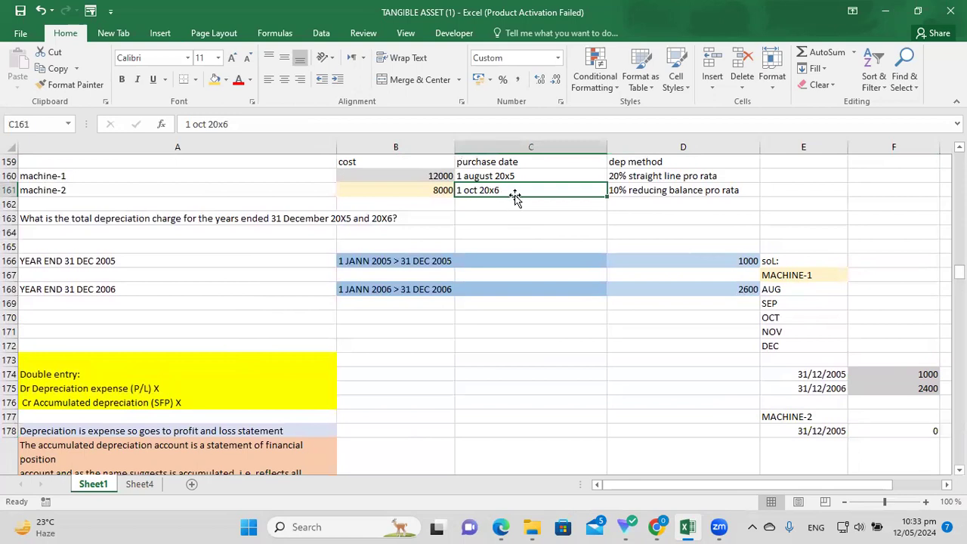
Recheck machine-2's method and purchase date against 2006, then scroll to F184 showing 200.
scroll(755, 274, "up", 1)
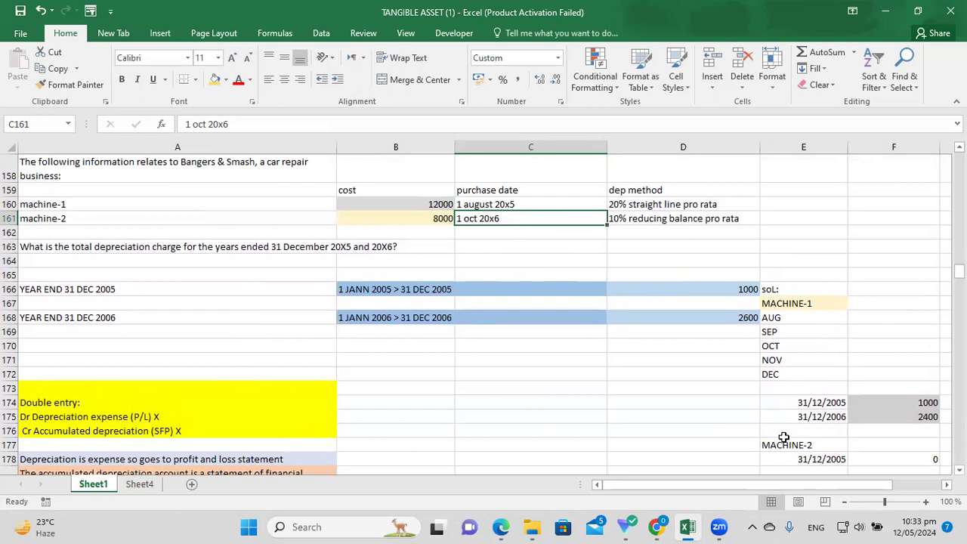
left_click(395, 312)
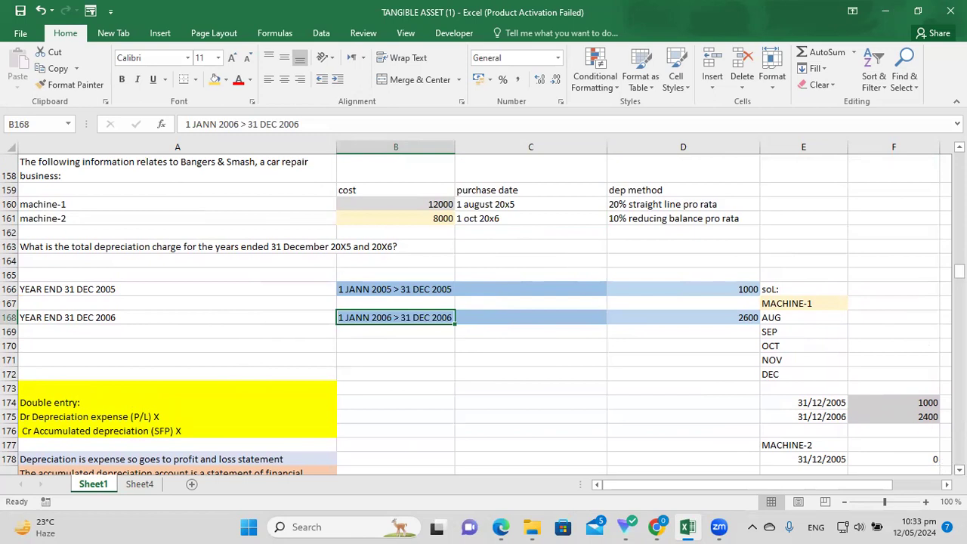
scroll(926, 441, "down", 1)
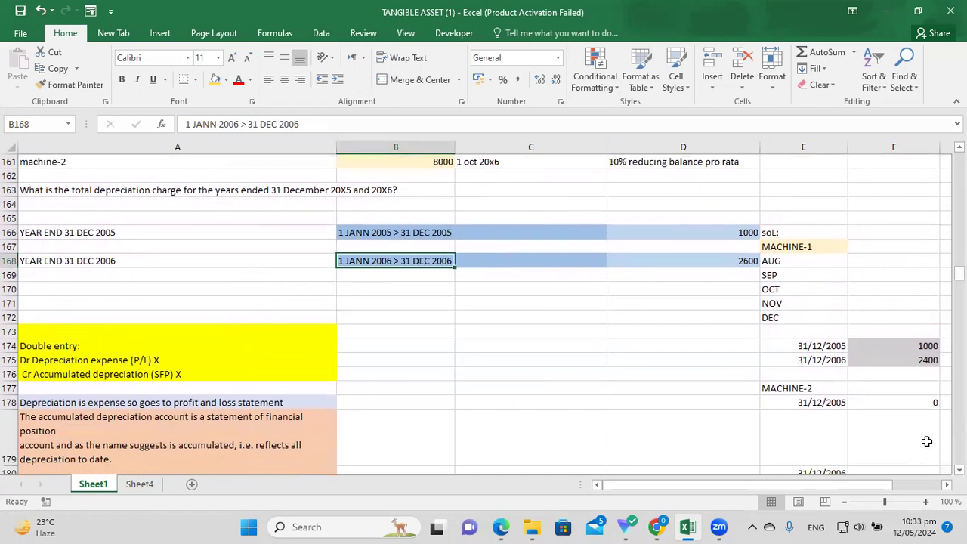
scroll(847, 169, "up", 1)
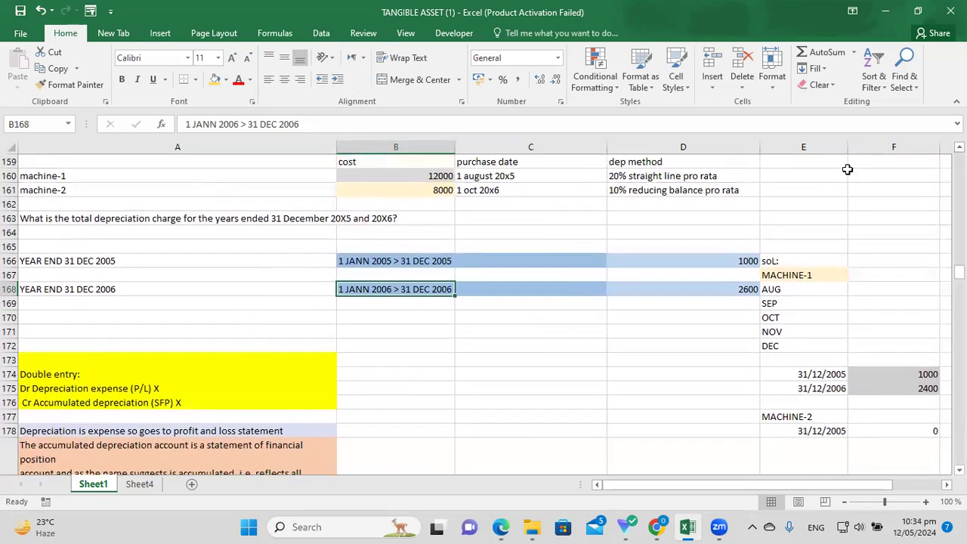
left_click(734, 190)
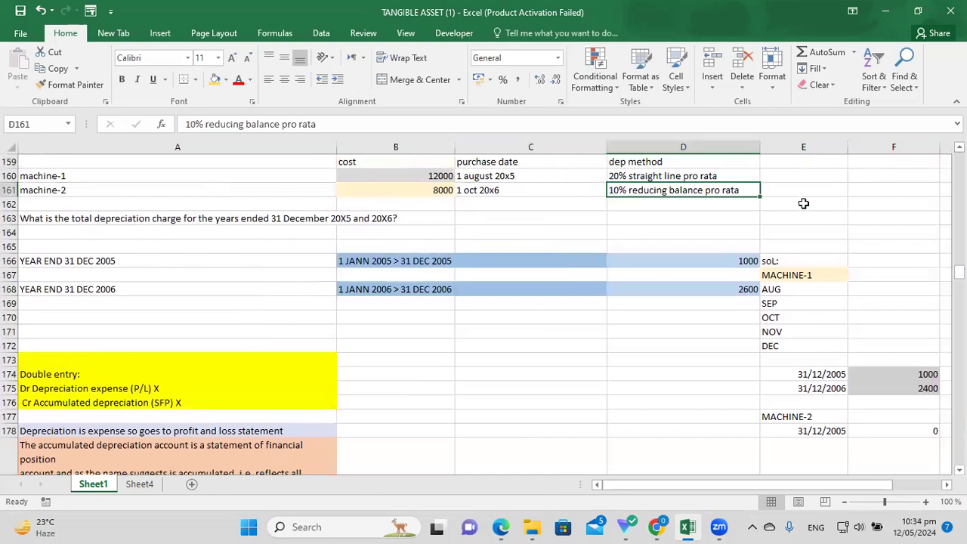
left_click(479, 189)
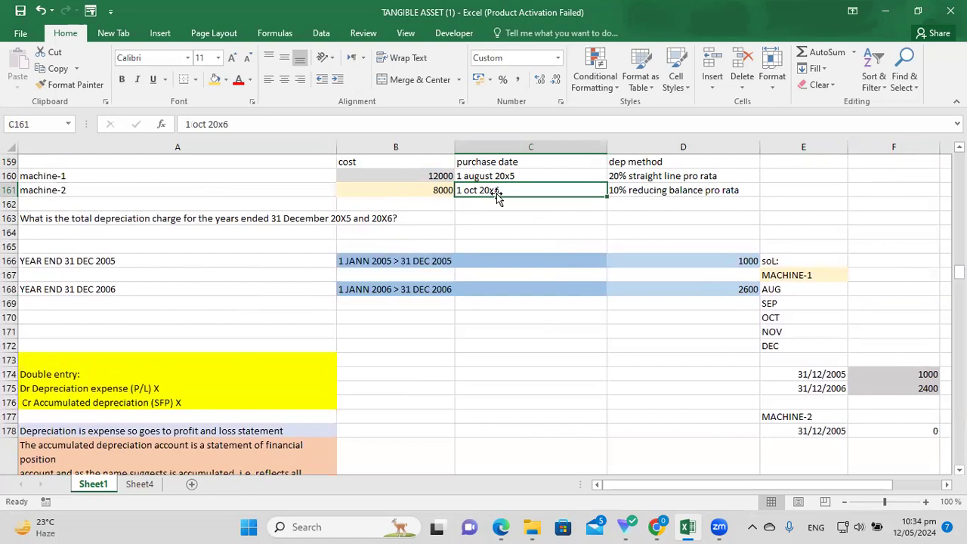
left_click(702, 190)
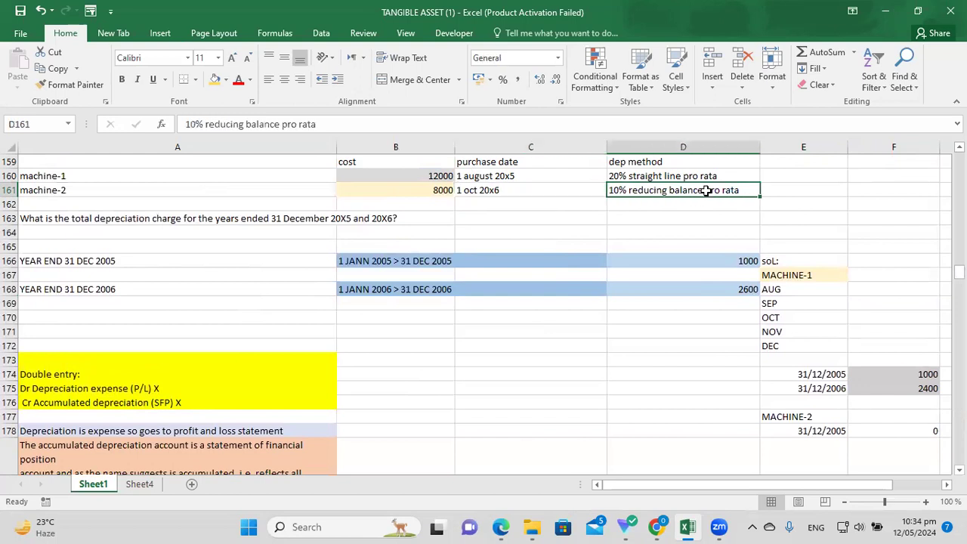
left_click(492, 191)
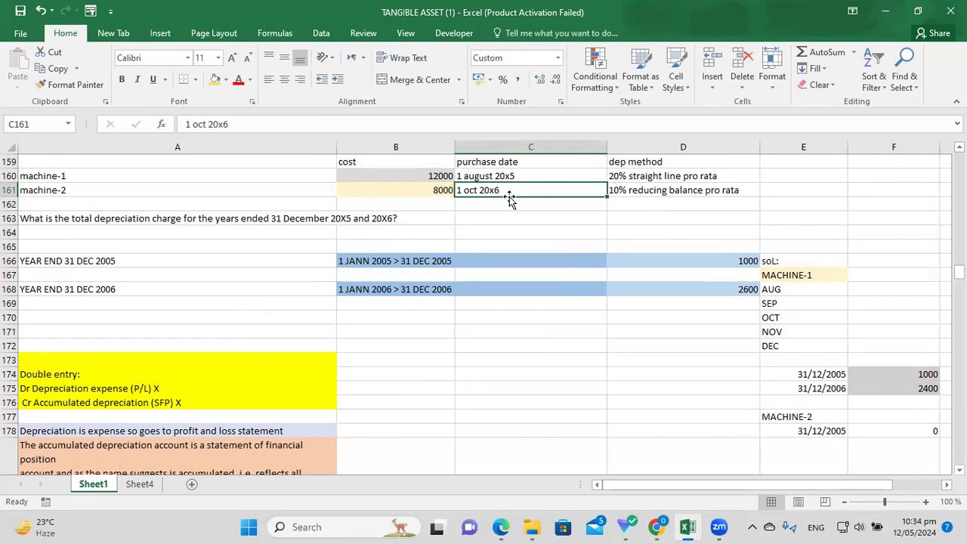
left_click(437, 291)
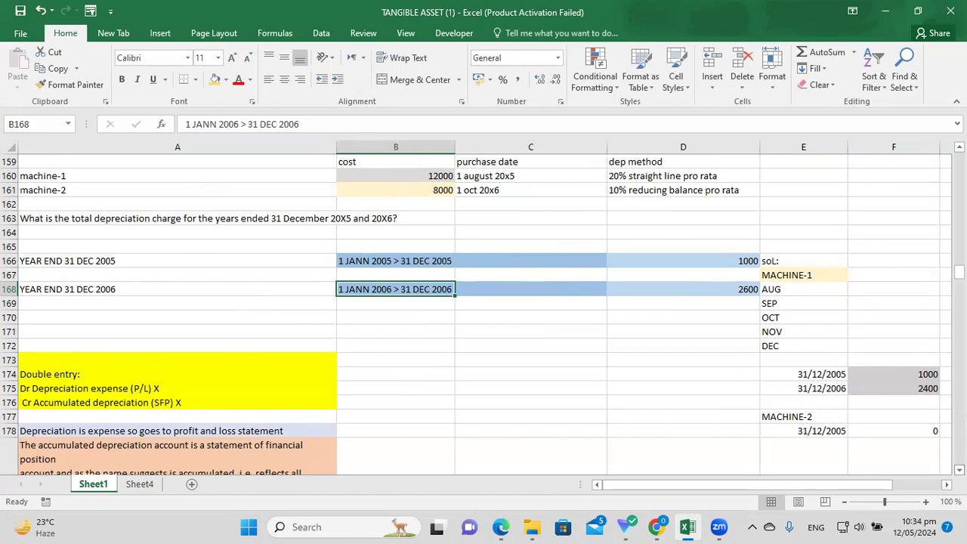
scroll(835, 307, "down", 1)
scroll(835, 307, "down", 2)
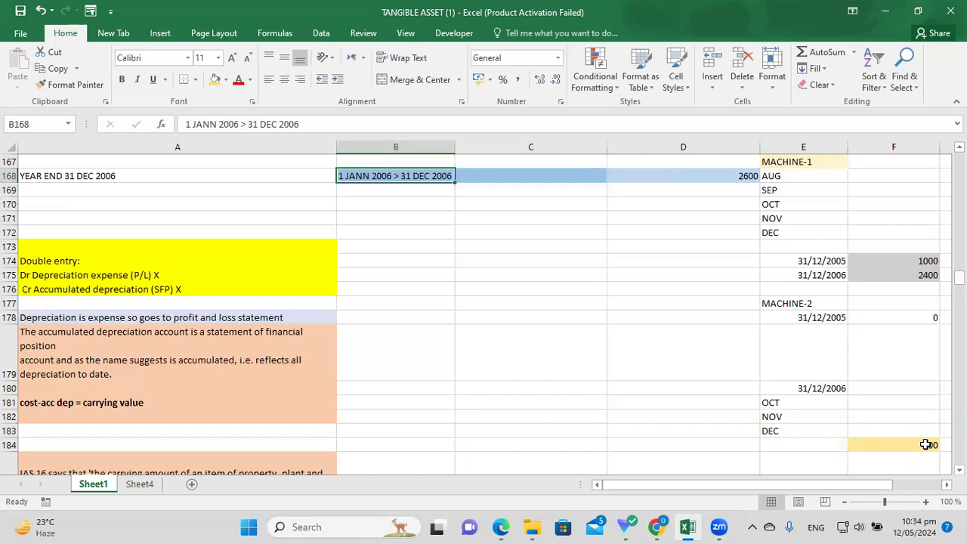
left_click(920, 445)
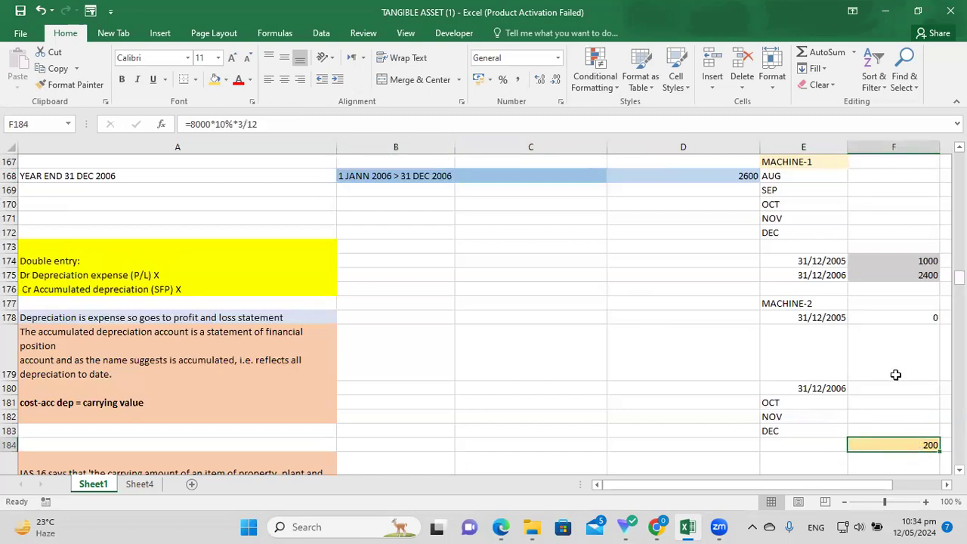
left_click(643, 304)
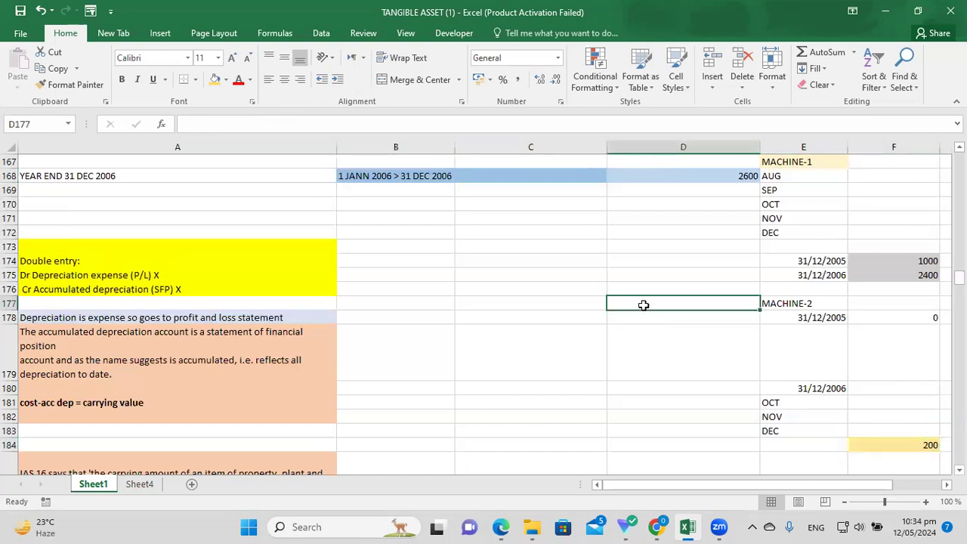
type("=8000")
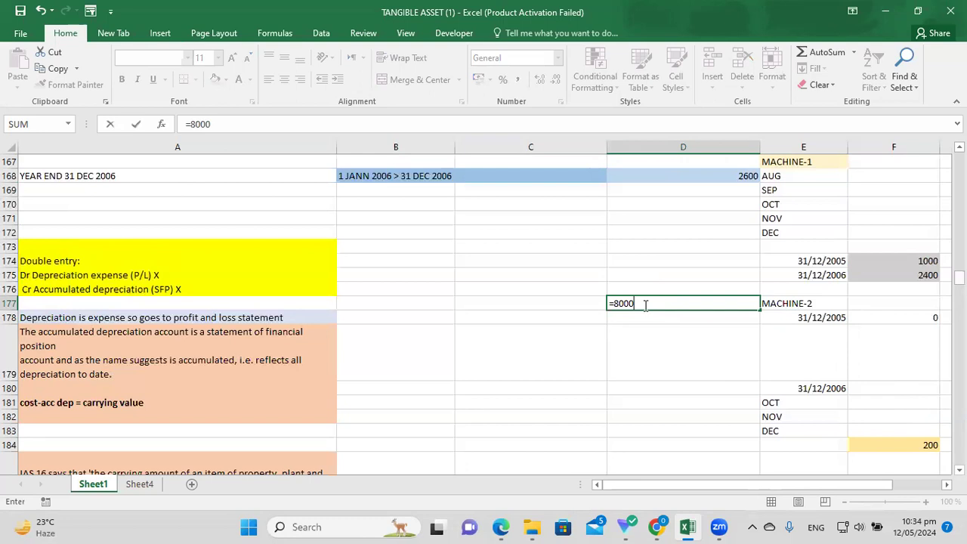
type("*20%")
left_click(959, 146)
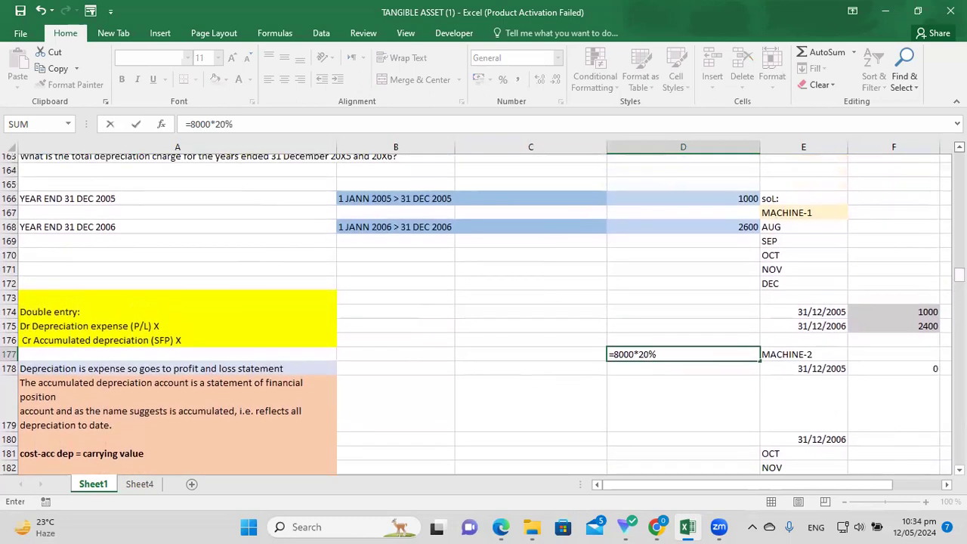
scroll(484, 310, "up", 3)
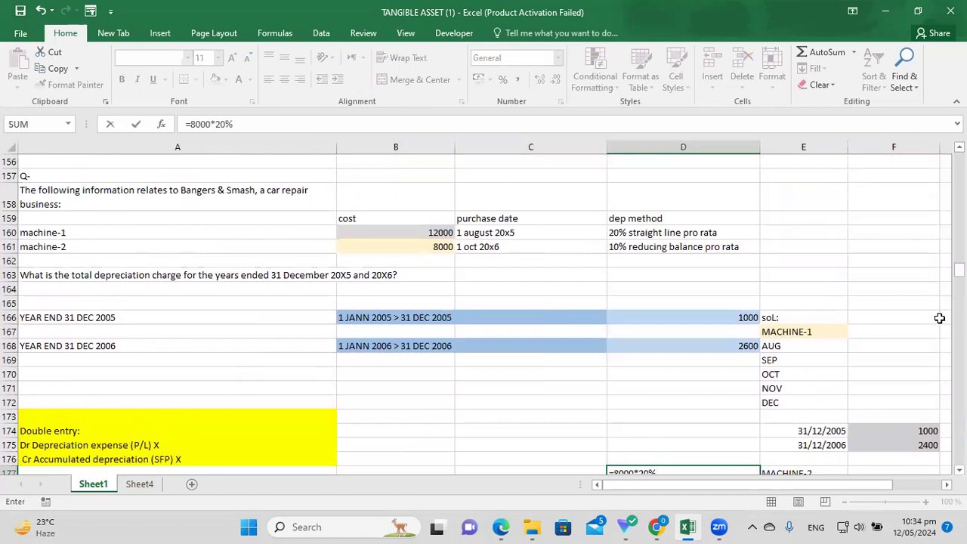
left_click(959, 469)
scroll(925, 459, "down", 3)
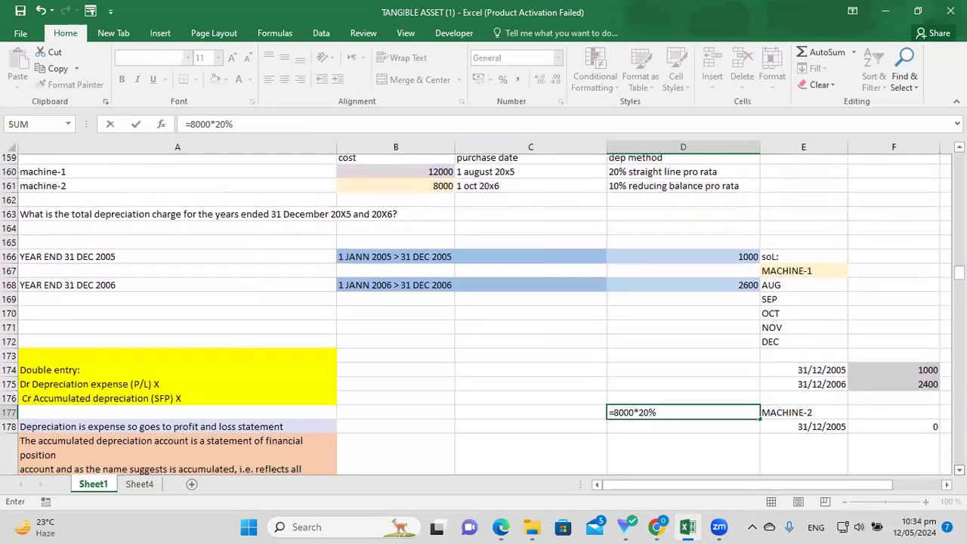
key("BackSpace")
key("BackSpace")
key("BackSpace")
type("10%")
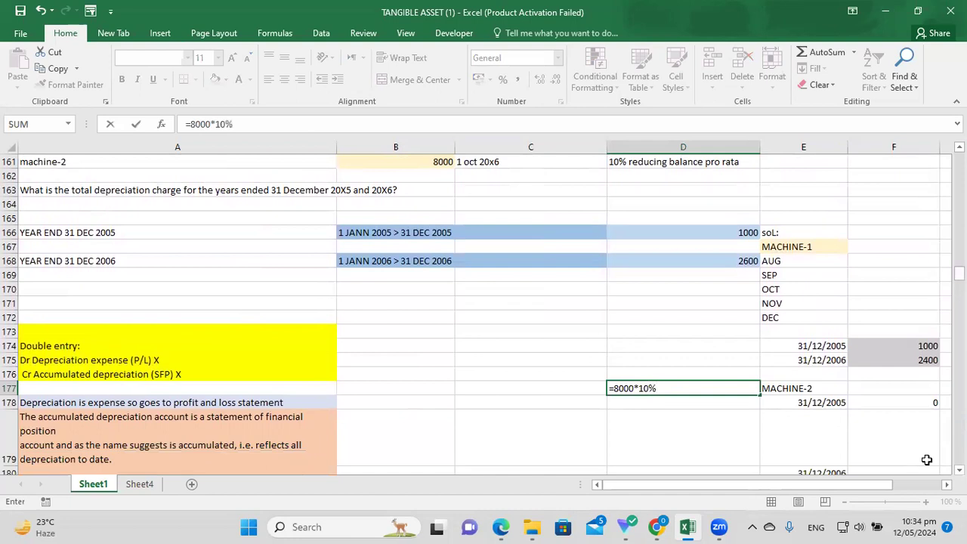
type("*3/12")
key("Return")
key("Up")
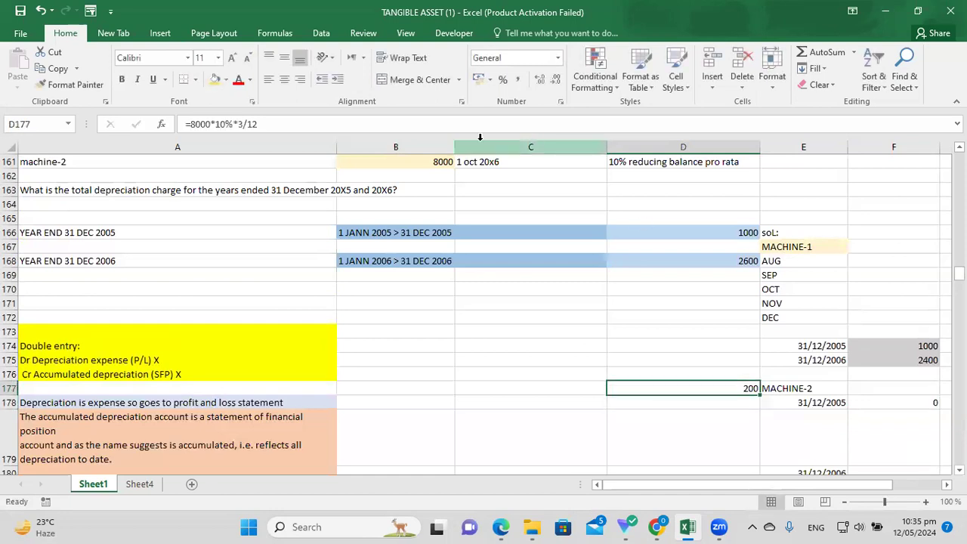
key("Delete")
left_click(959, 470)
scroll(893, 339, "down", 2)
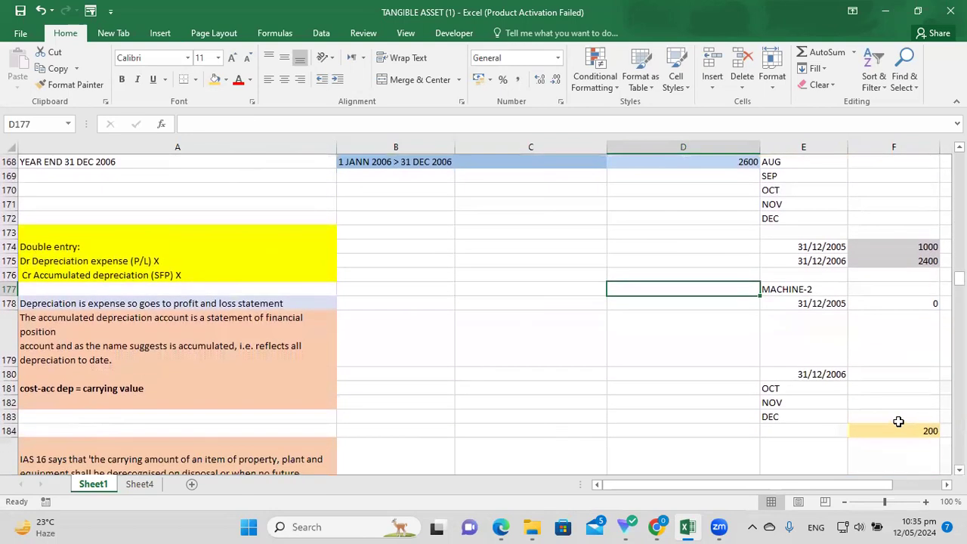
left_click(898, 430)
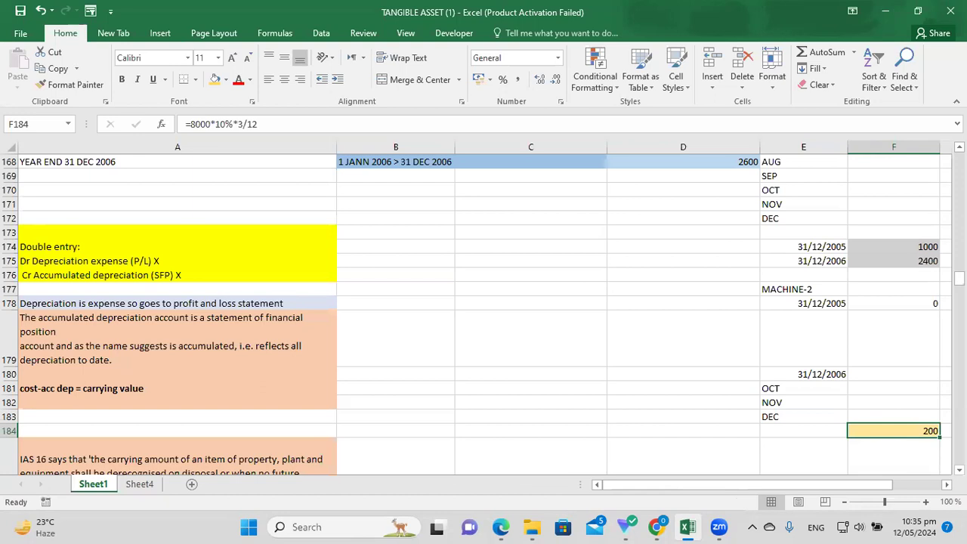
scroll(959, 470, "down", 2)
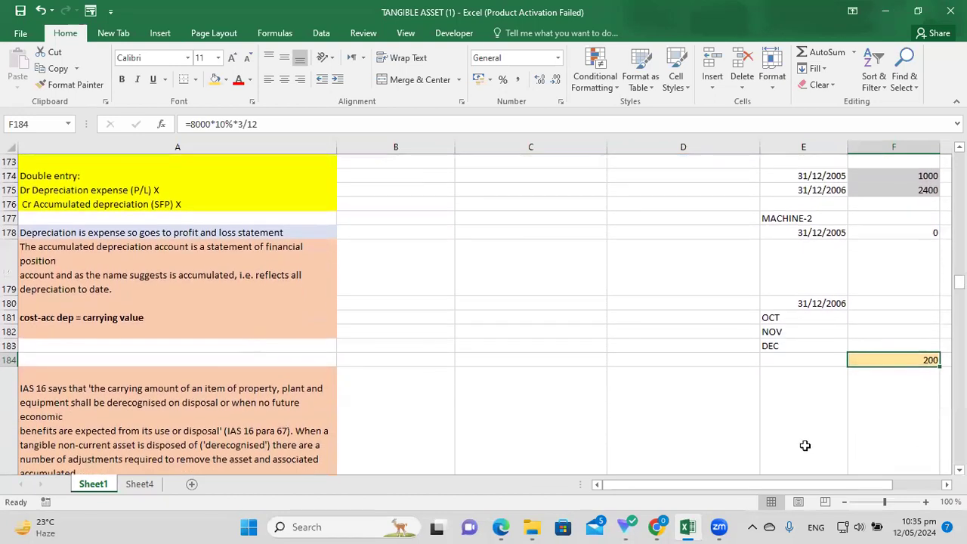
left_click(556, 360)
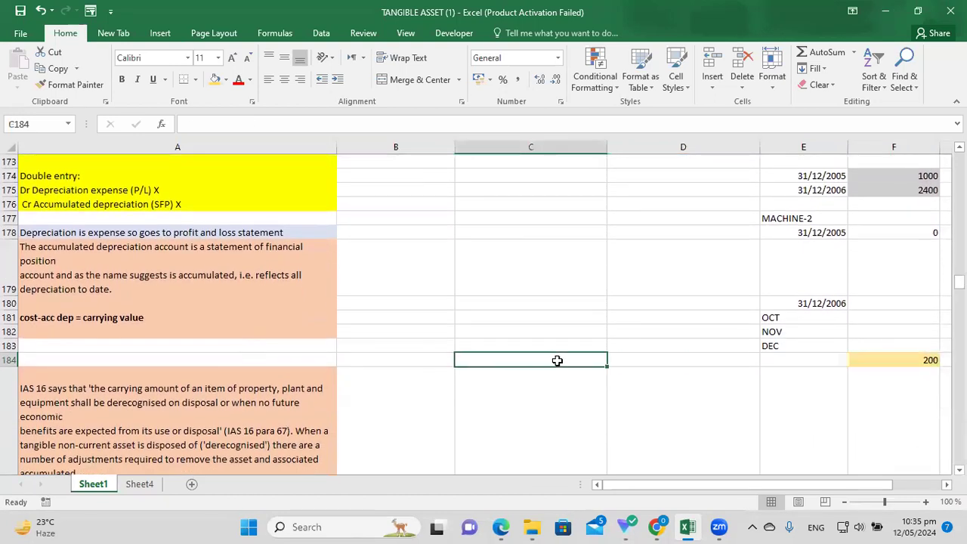
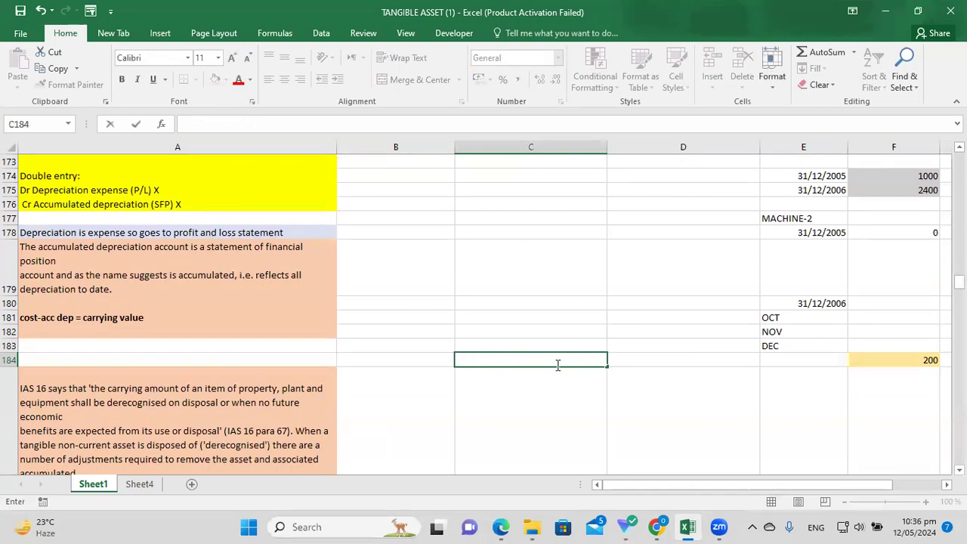